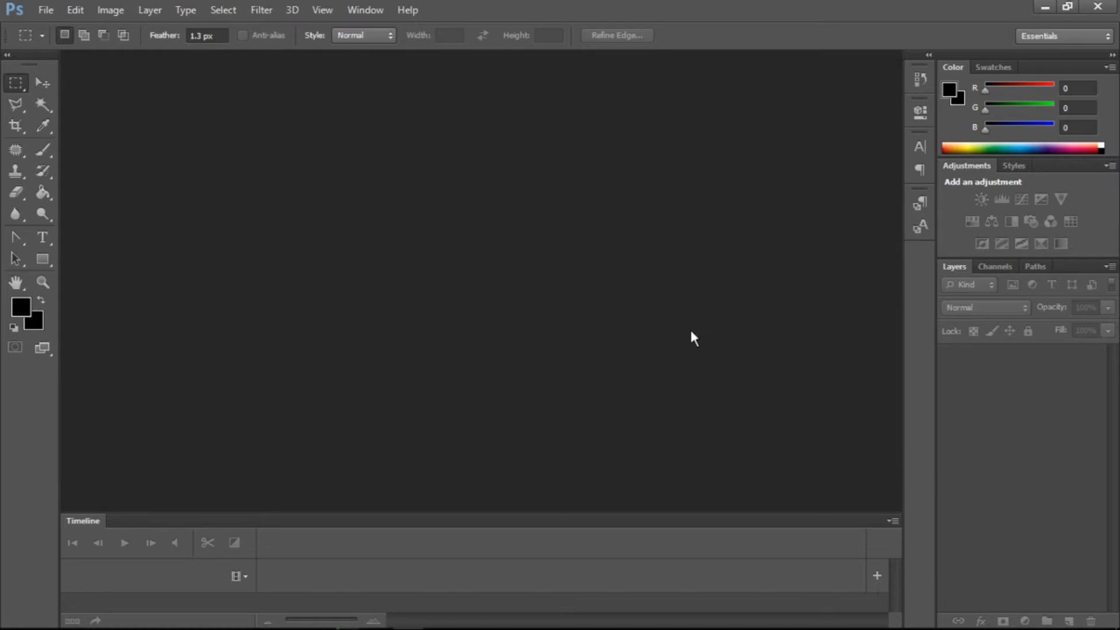
left_click(224, 11)
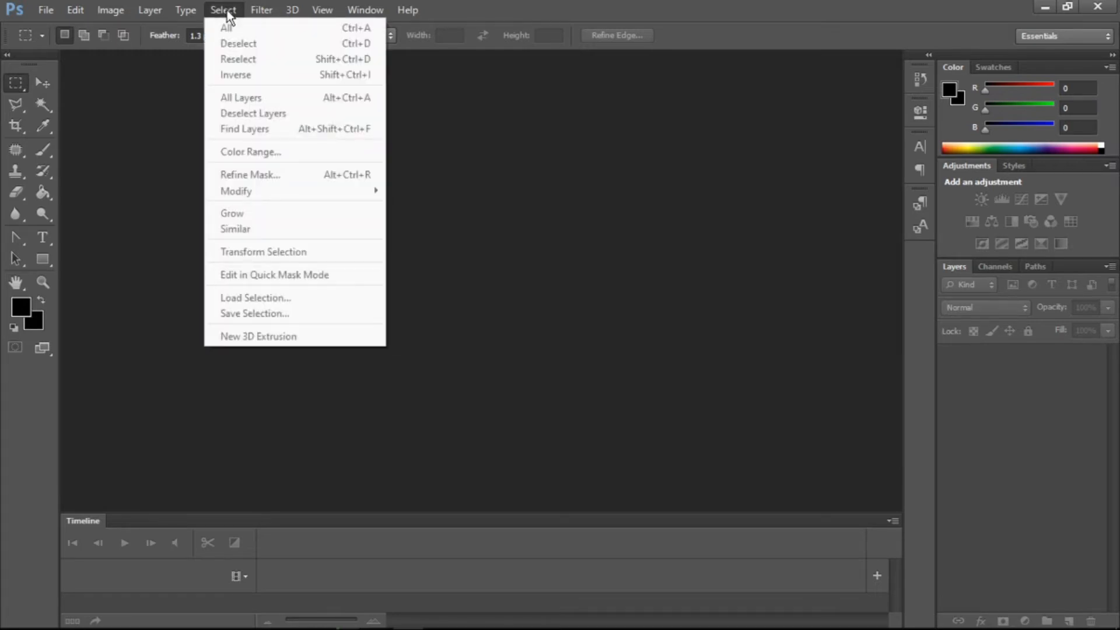
mouse_move(253, 15)
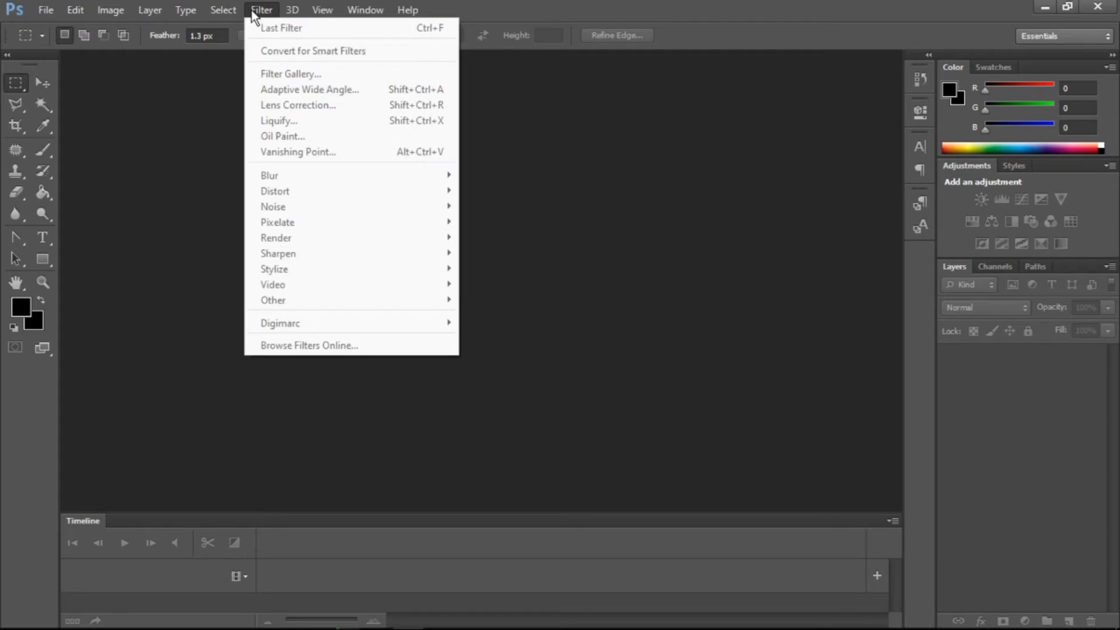
left_click(165, 219)
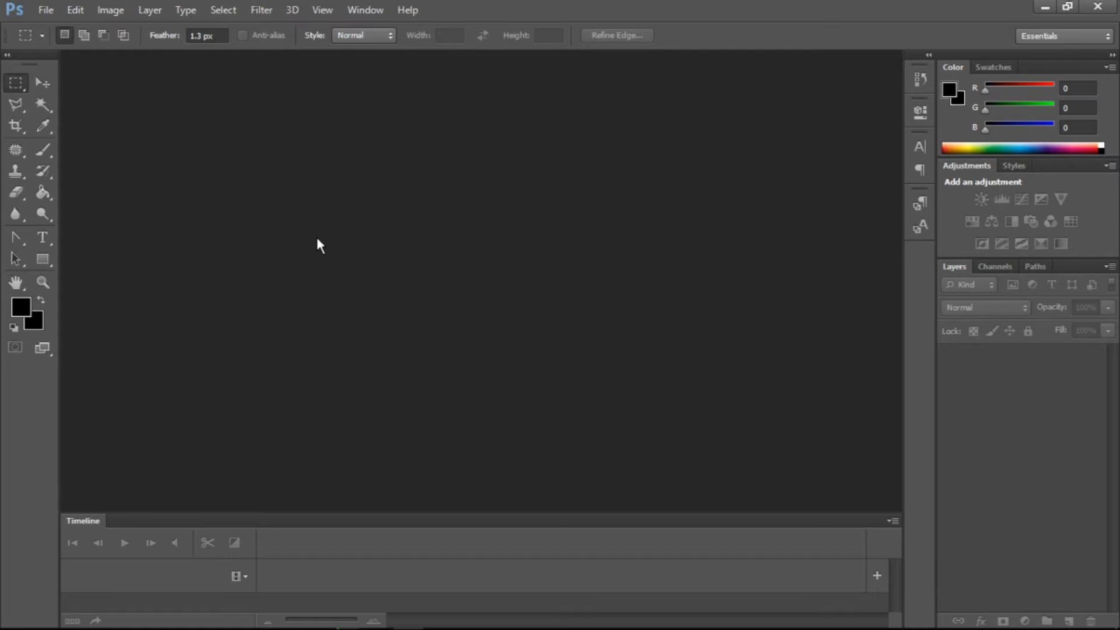
- Open the image to work.jpg from the Downloads folder
key("ctrl+o")
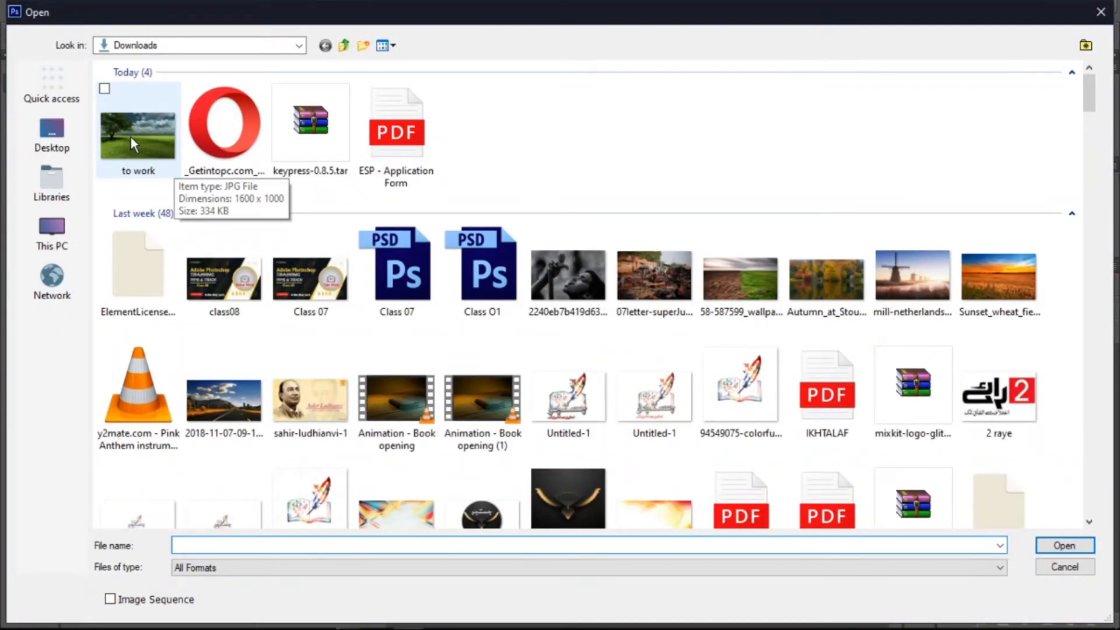
left_click(130, 138)
double_click(130, 136)
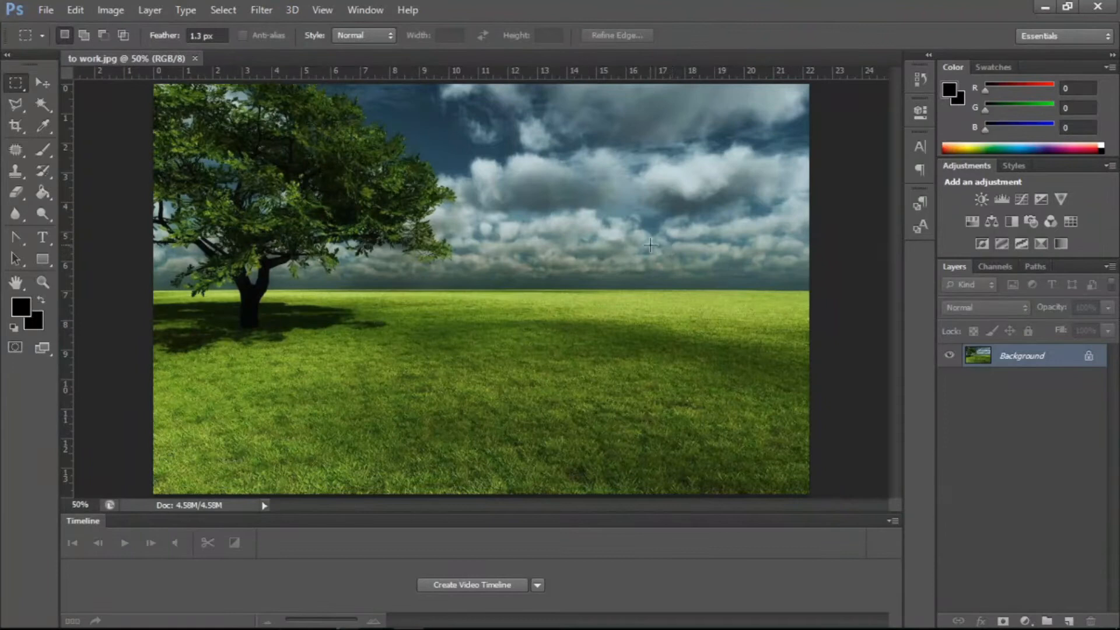
- Convert the background layer into a smart object for smart filters
left_click(266, 14)
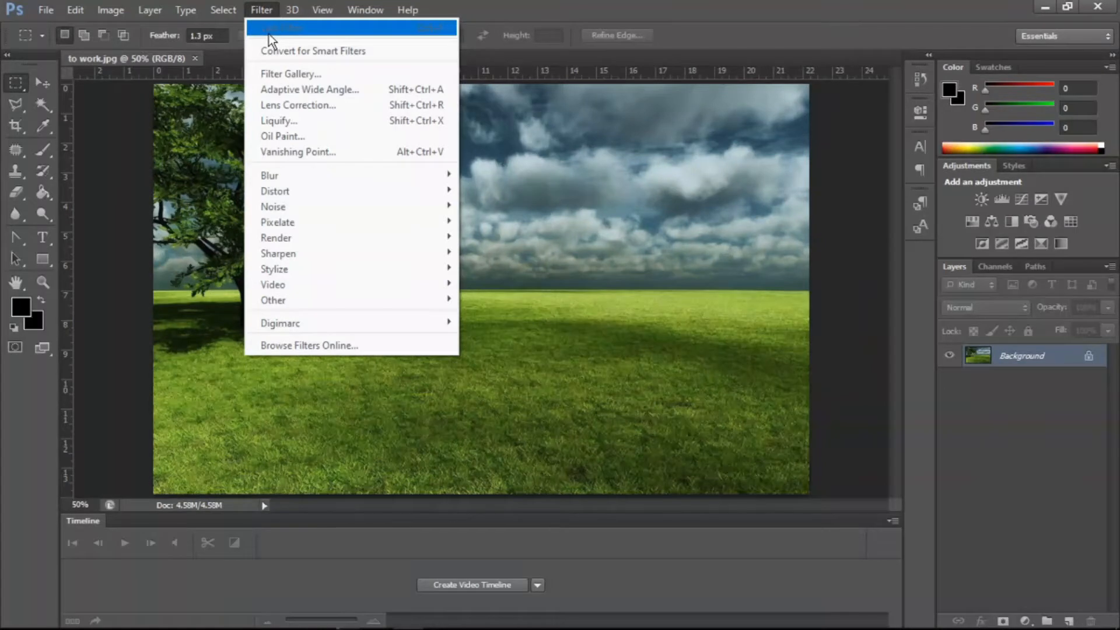
left_click(368, 58)
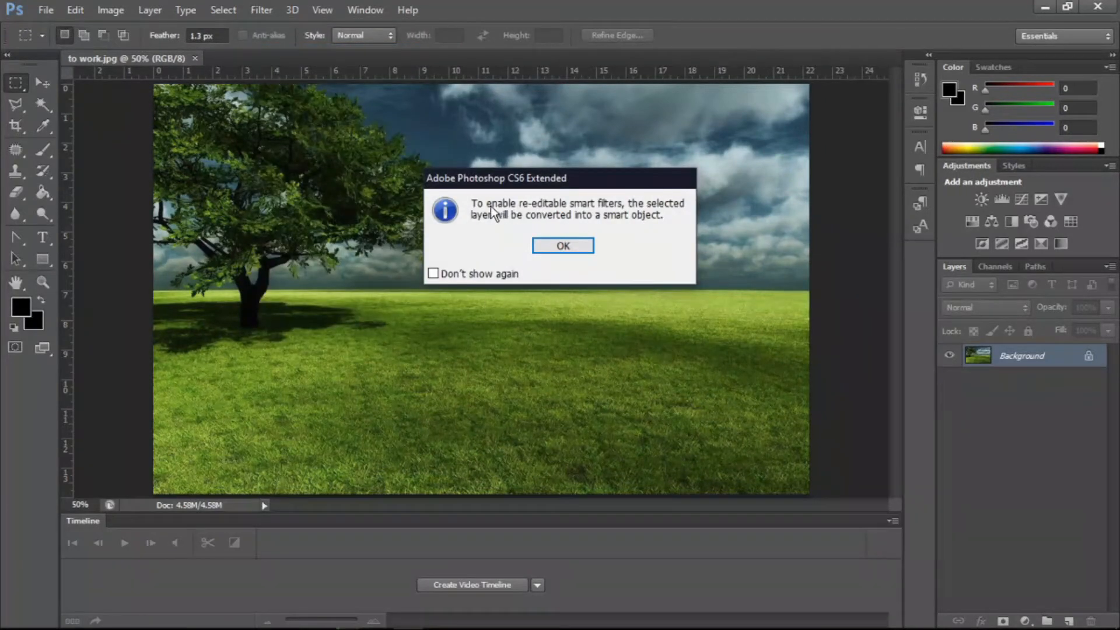
left_click(544, 244)
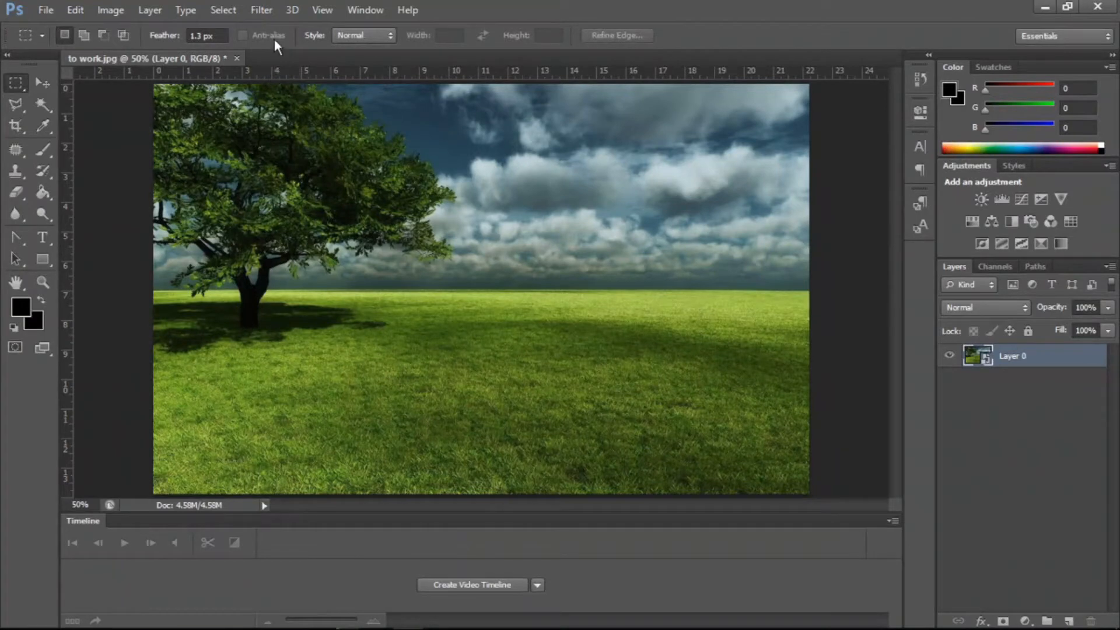
- Undo the smart object conversion so the layer is the plain background again
left_click(265, 10)
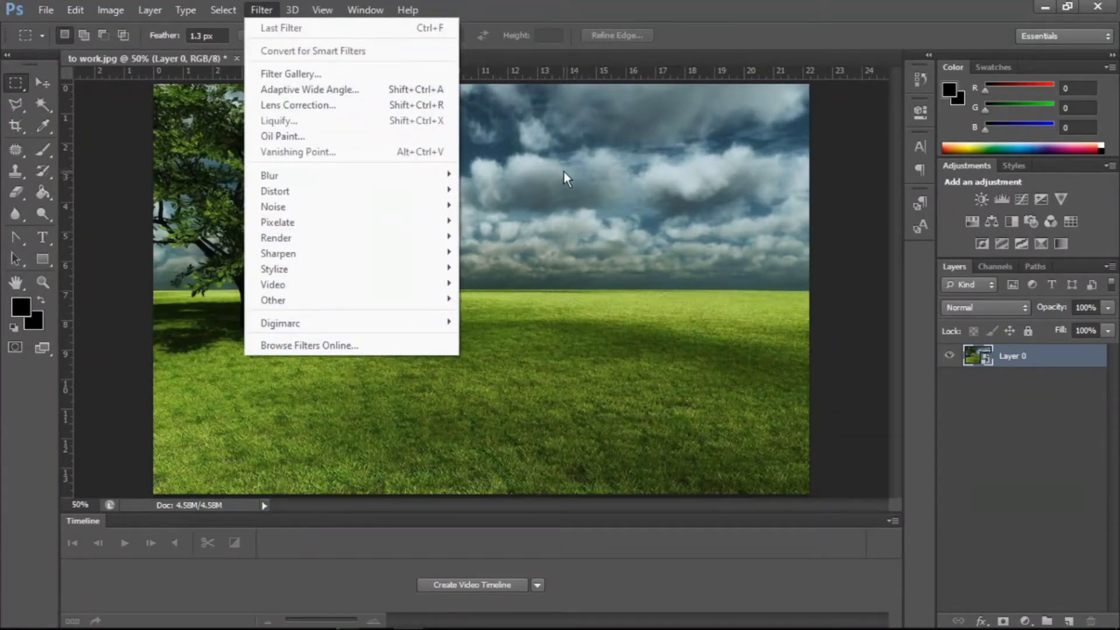
left_click(977, 357)
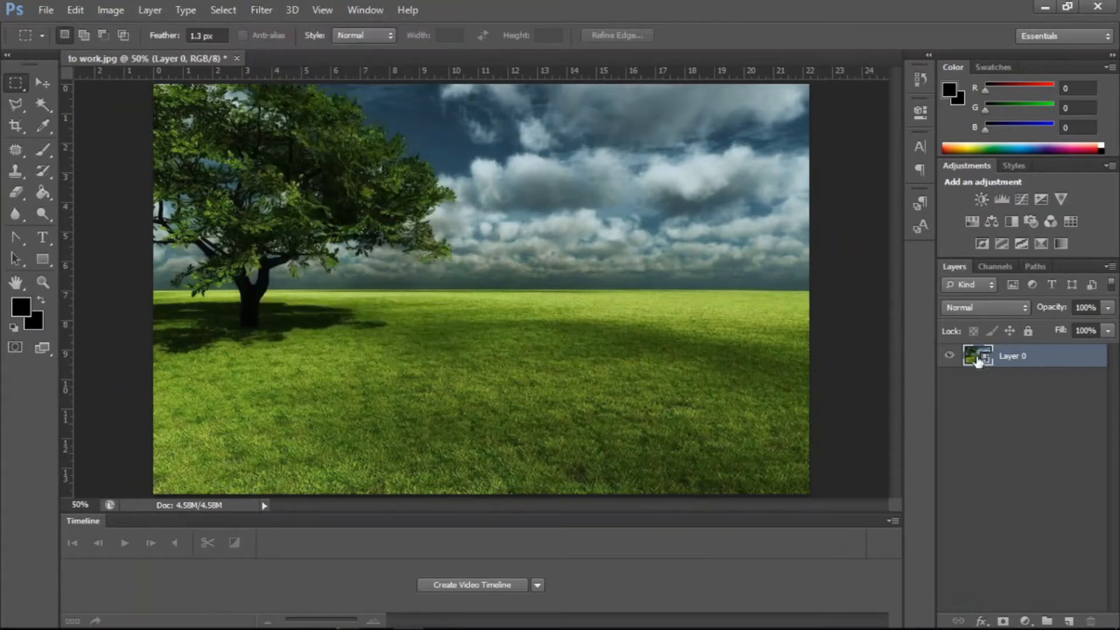
key("ctrl+alt+z")
key("ctrl+alt+z")
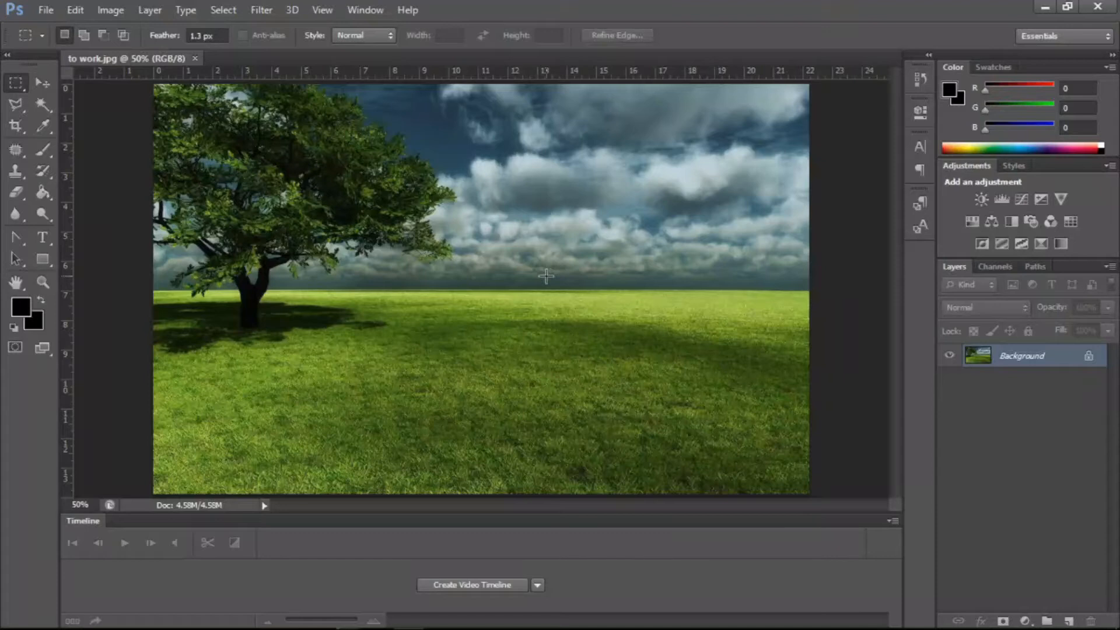
- Open the Filter Gallery and expand the Artistic filter category
left_click(254, 7)
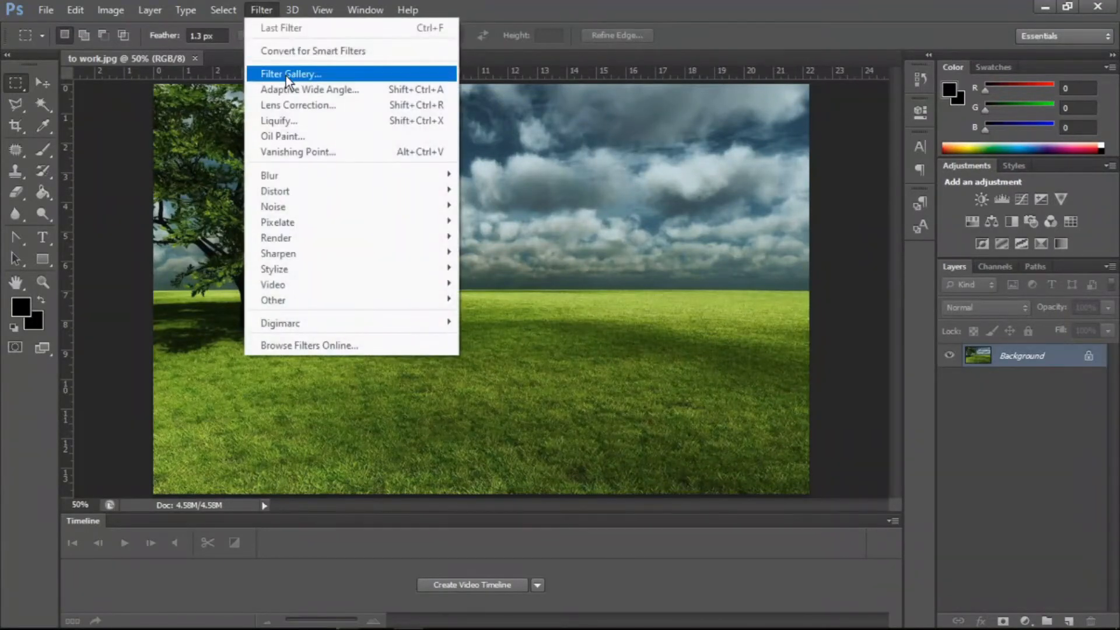
left_click(285, 74)
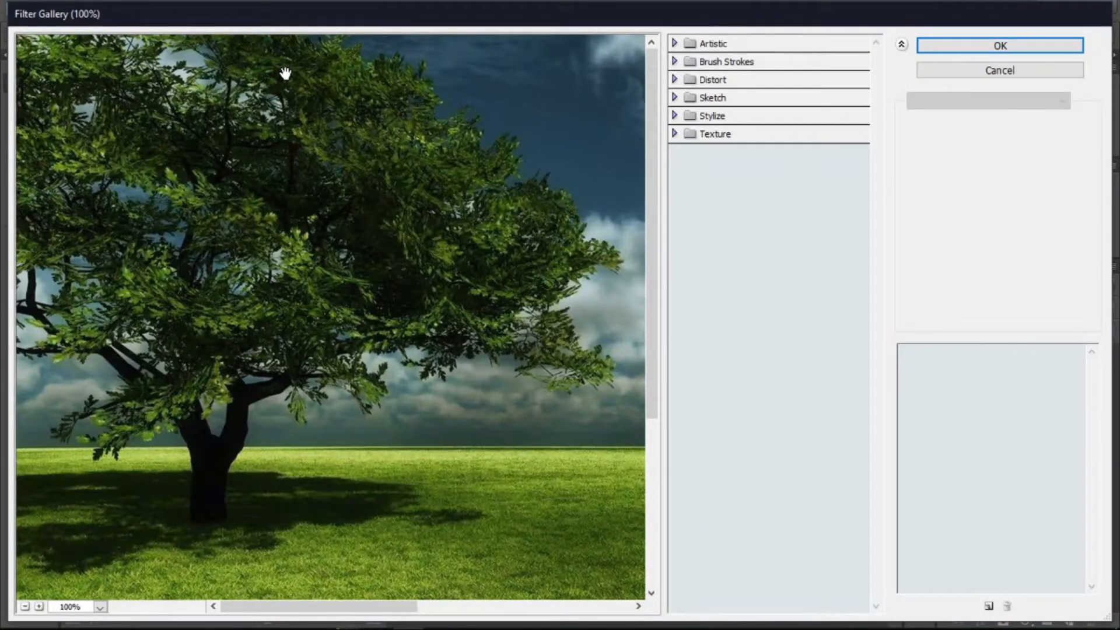
left_click_drag(317, 165, 348, 195)
left_click(688, 45)
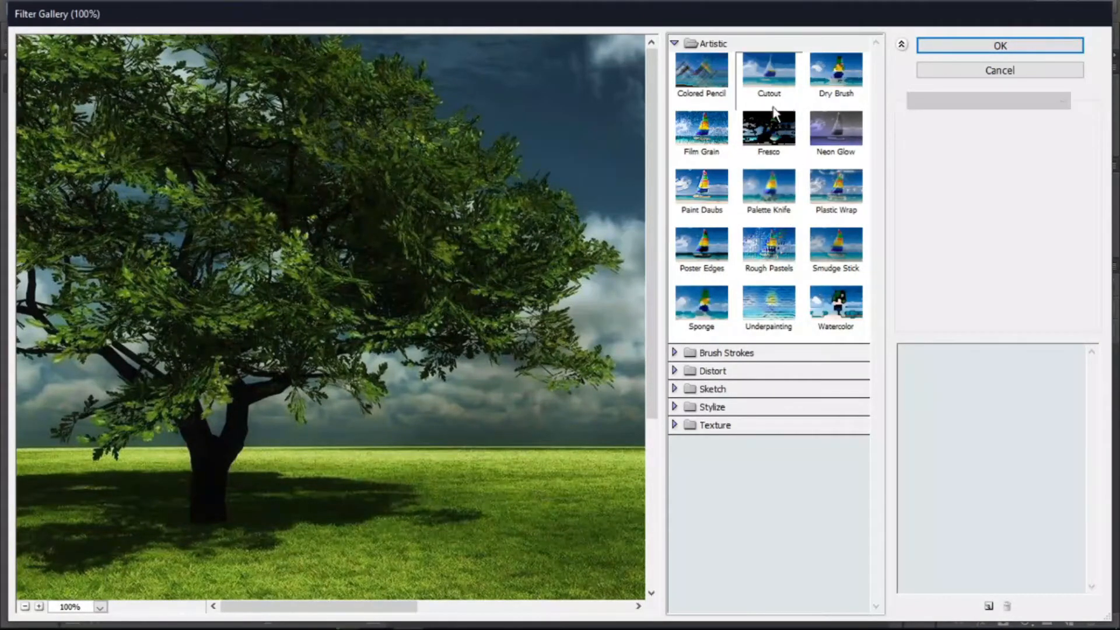
- Try the Underpainting filter on the image, then remove it from the gallery
left_click(764, 315)
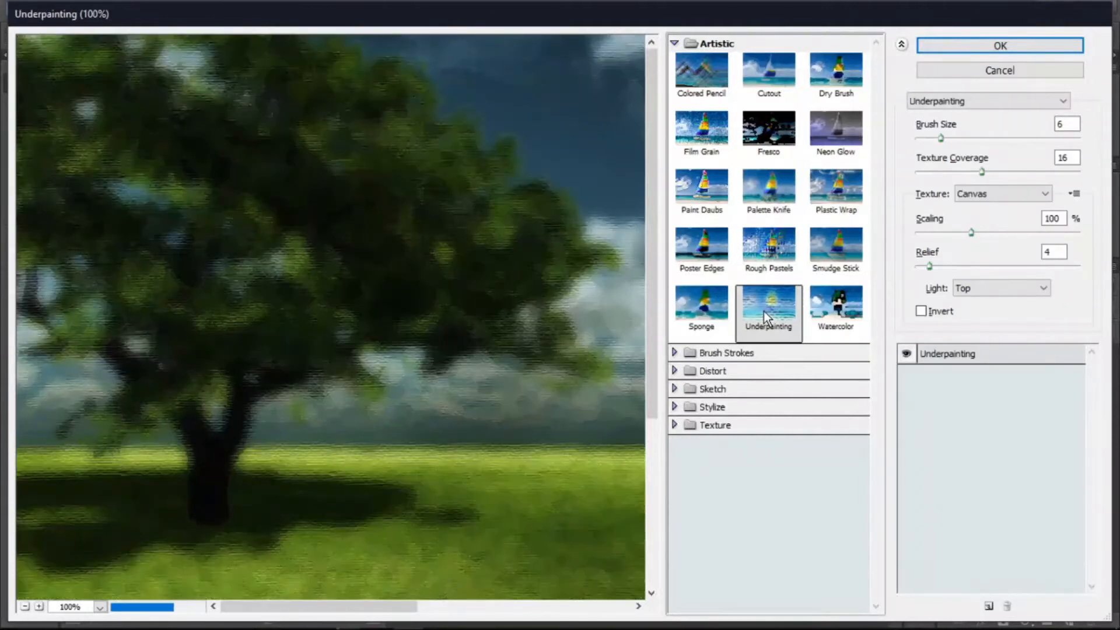
left_click_drag(412, 274, 192, 287)
left_click(715, 355)
left_click_drag(530, 365, 482, 442)
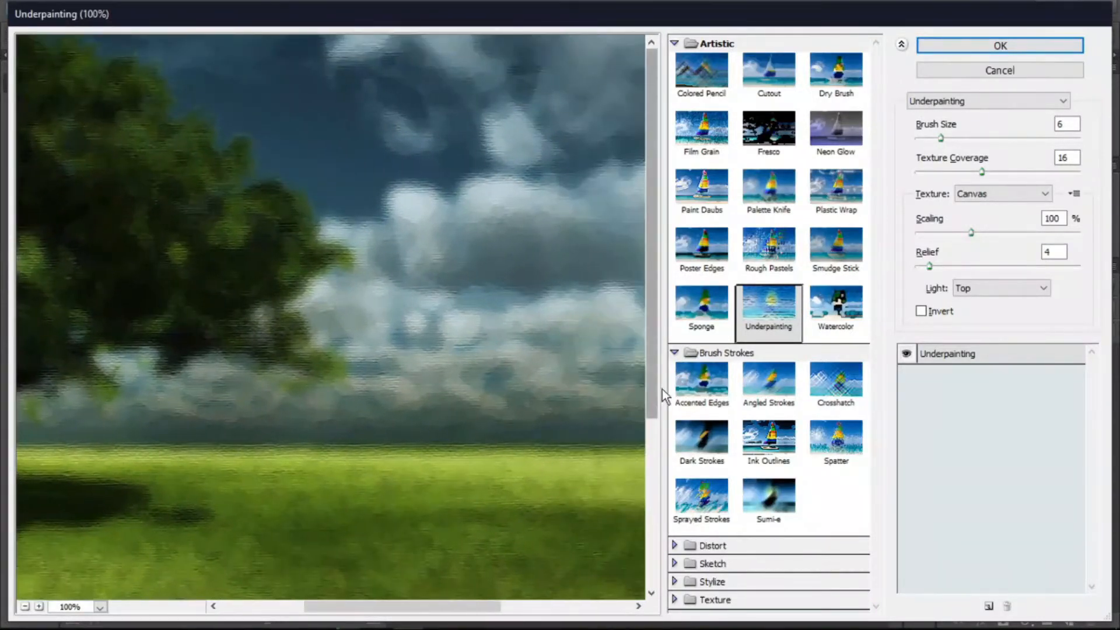
left_click(675, 353)
left_click(675, 353)
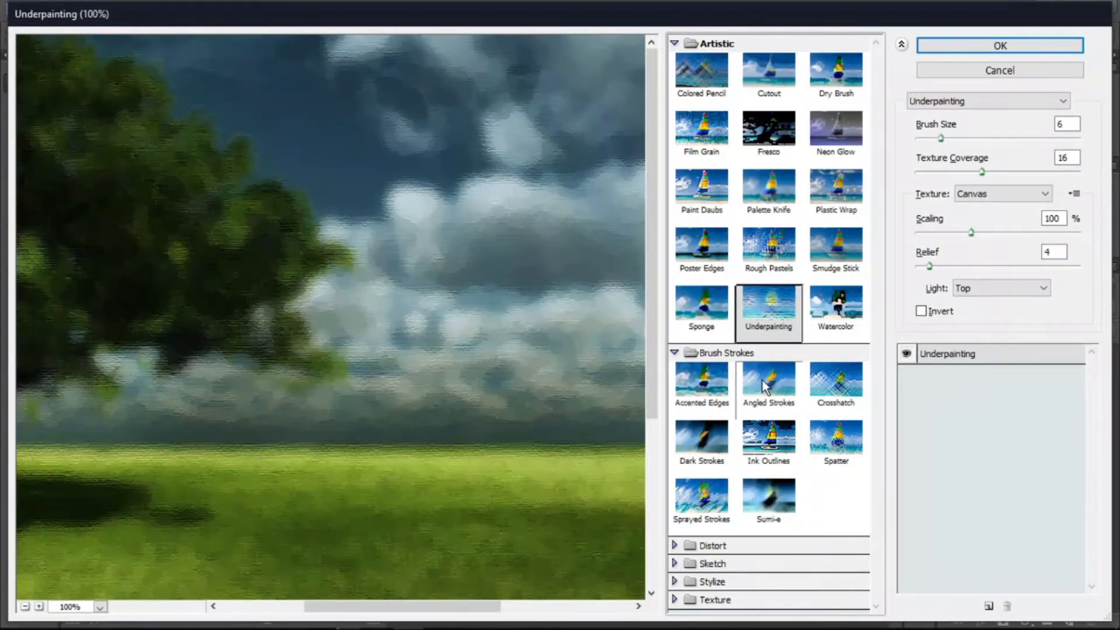
left_click(999, 70, "ctrl")
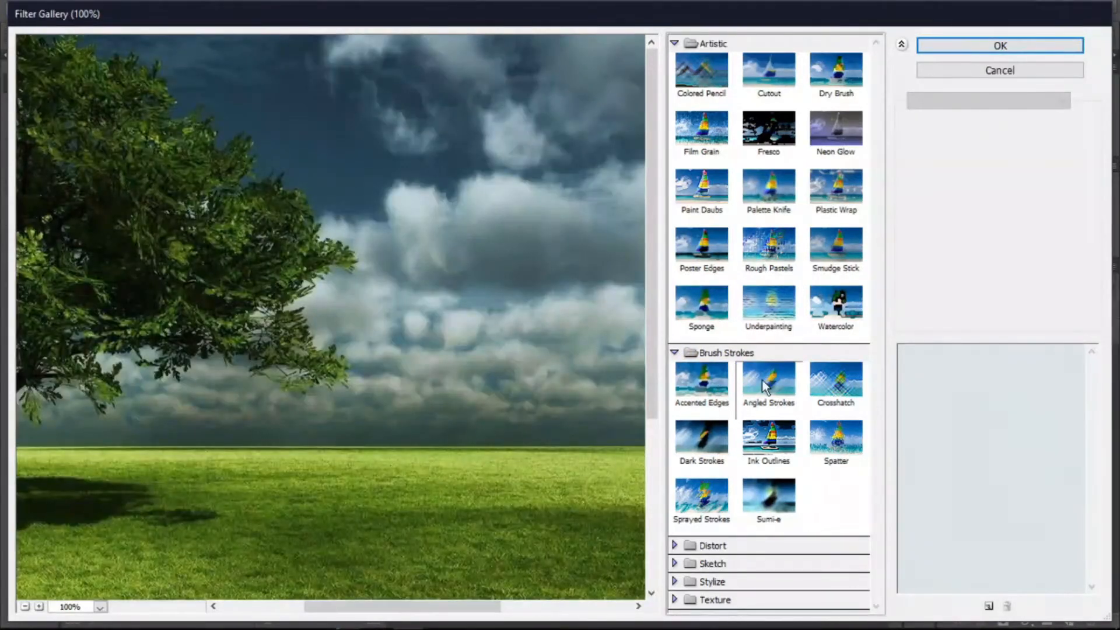
- Try the Dark Strokes filter from the Brush Strokes category, then undo it
left_click(680, 44)
left_click_drag(300, 412, 547, 406)
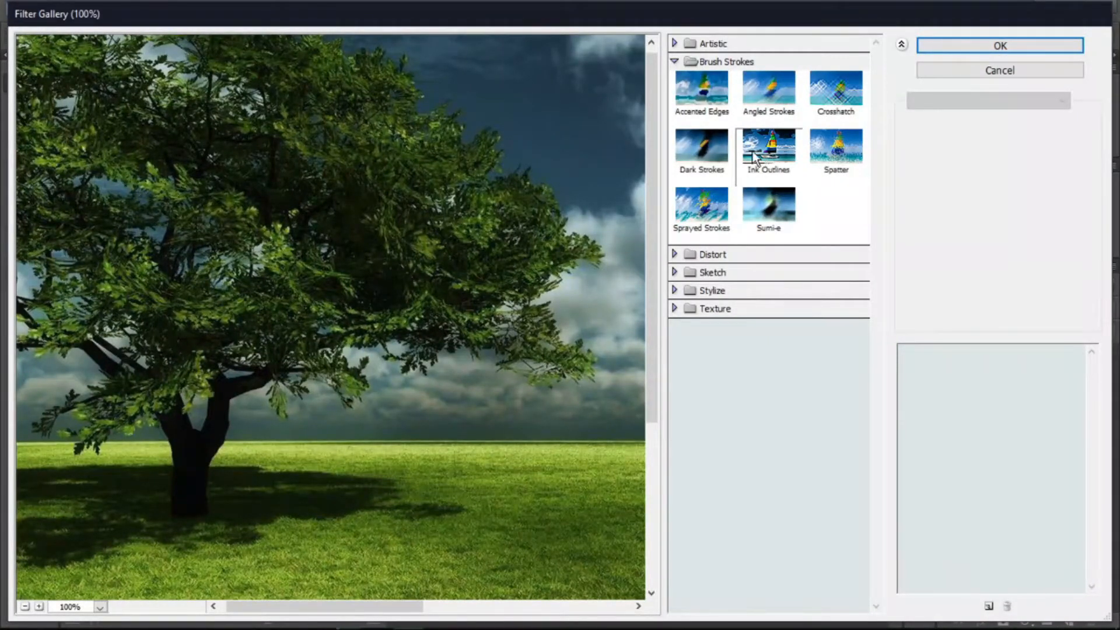
left_click(712, 152)
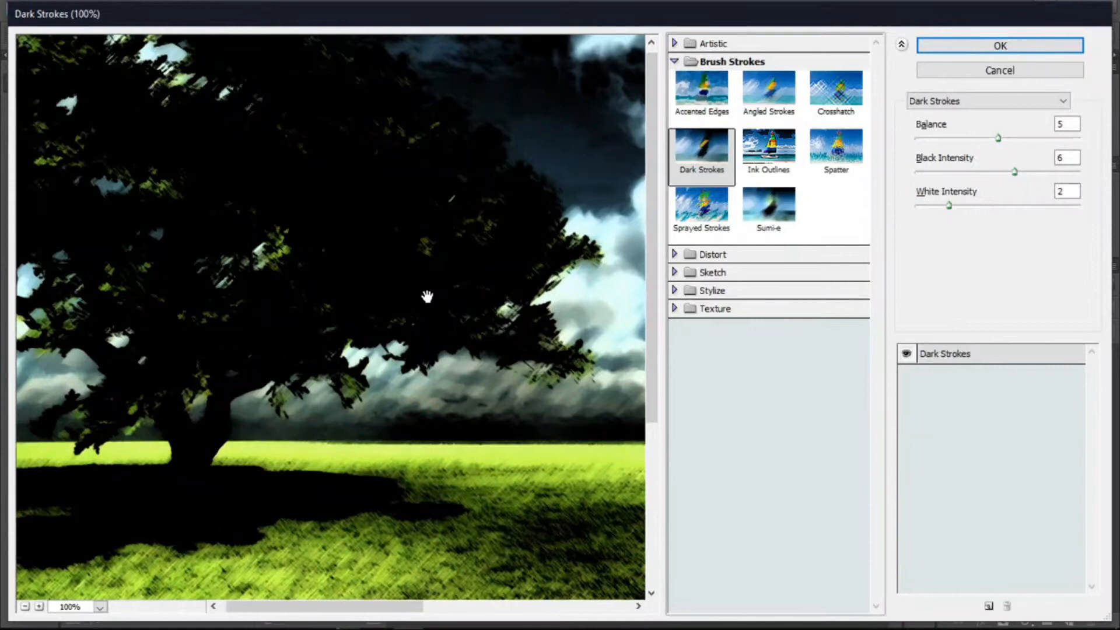
left_click_drag(423, 296, 167, 292)
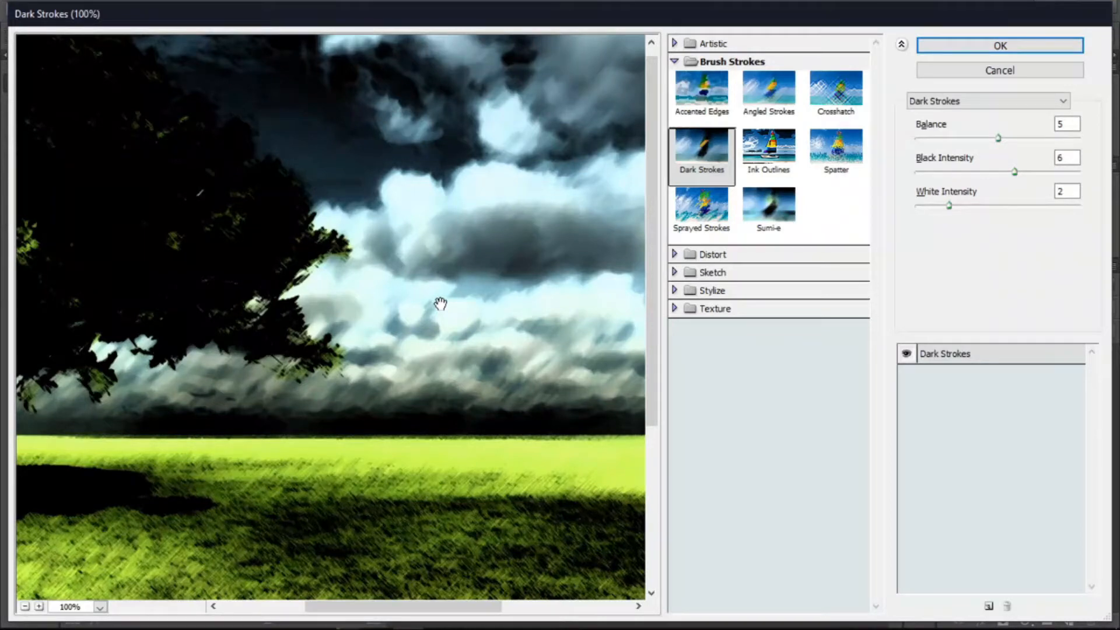
key("ctrl+z")
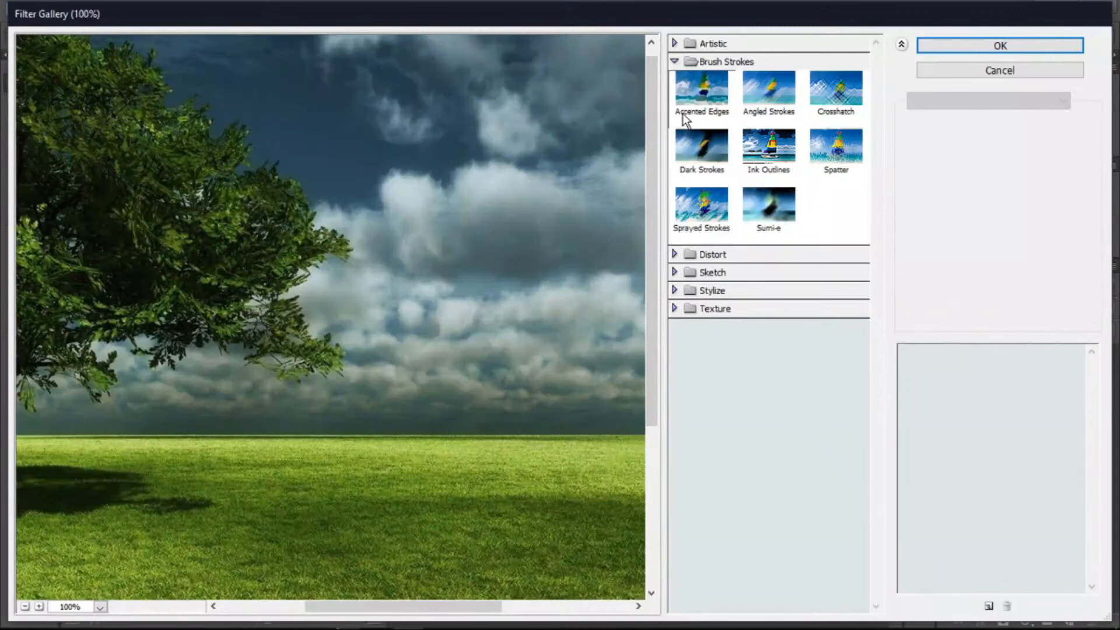
- Apply the Glass filter from the Distort category to the preview
left_click(674, 58)
left_click_drag(323, 190, 580, 201)
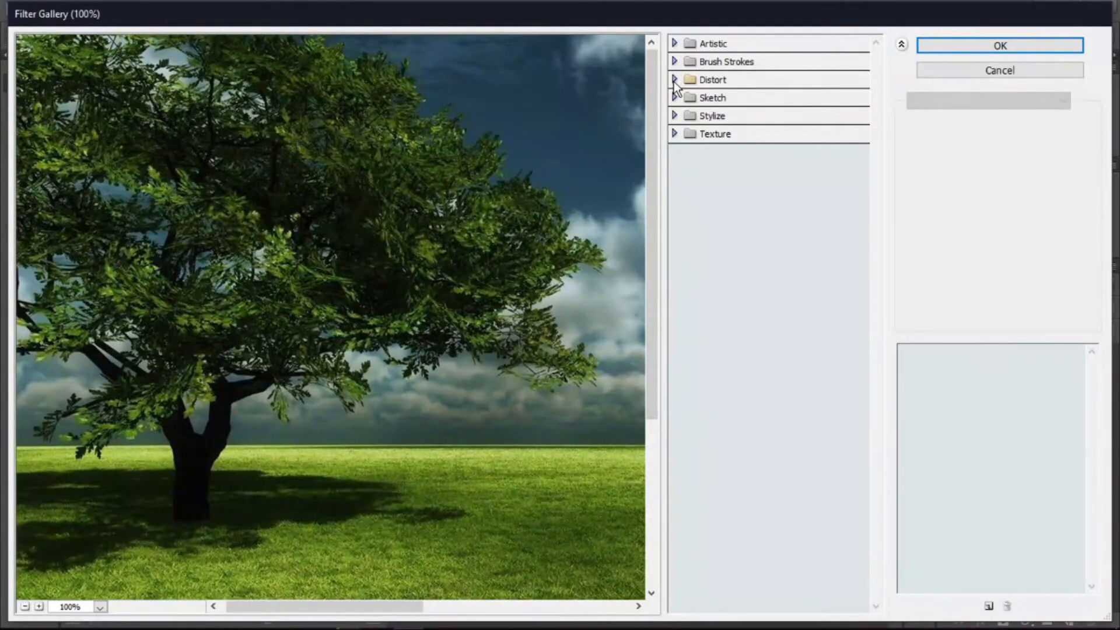
left_click(675, 81)
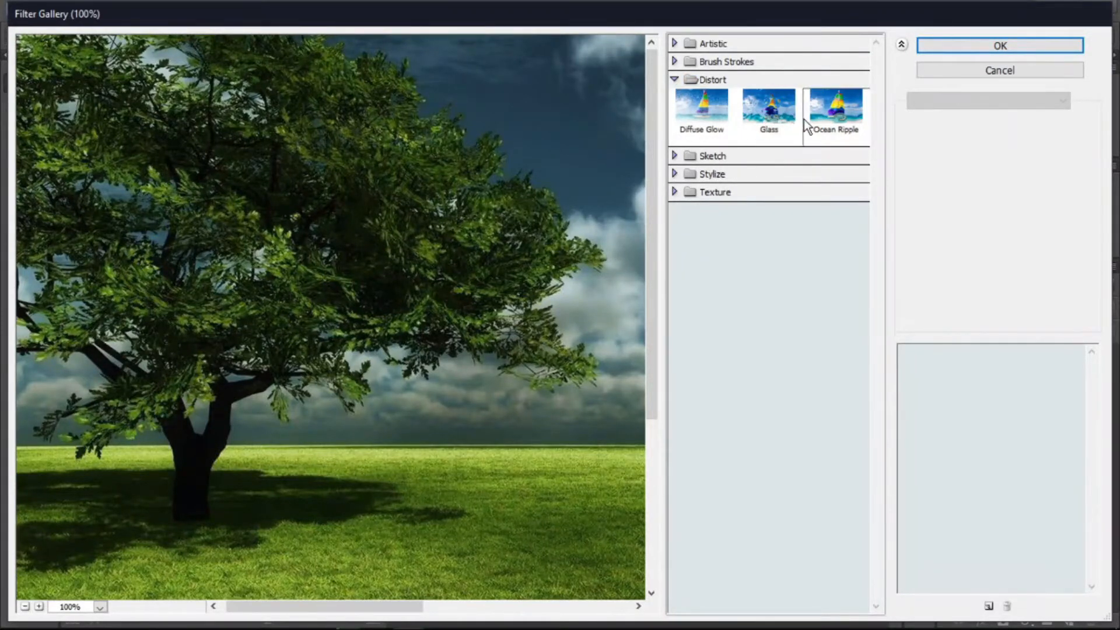
left_click(777, 101)
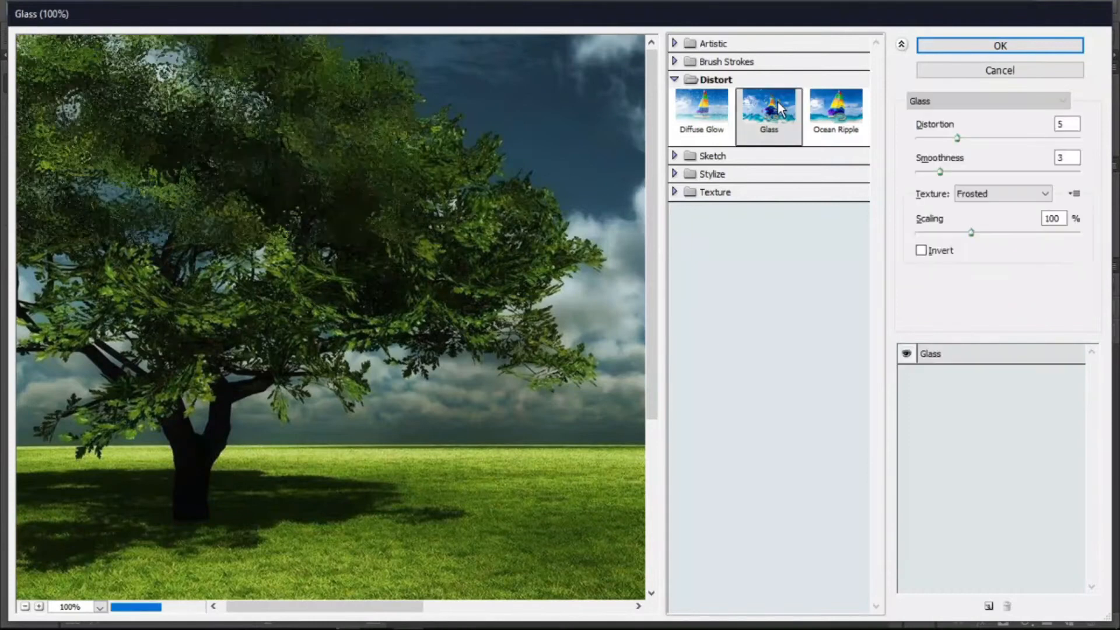
left_click_drag(460, 425, 458, 451)
scroll(274, 379, "up", 1)
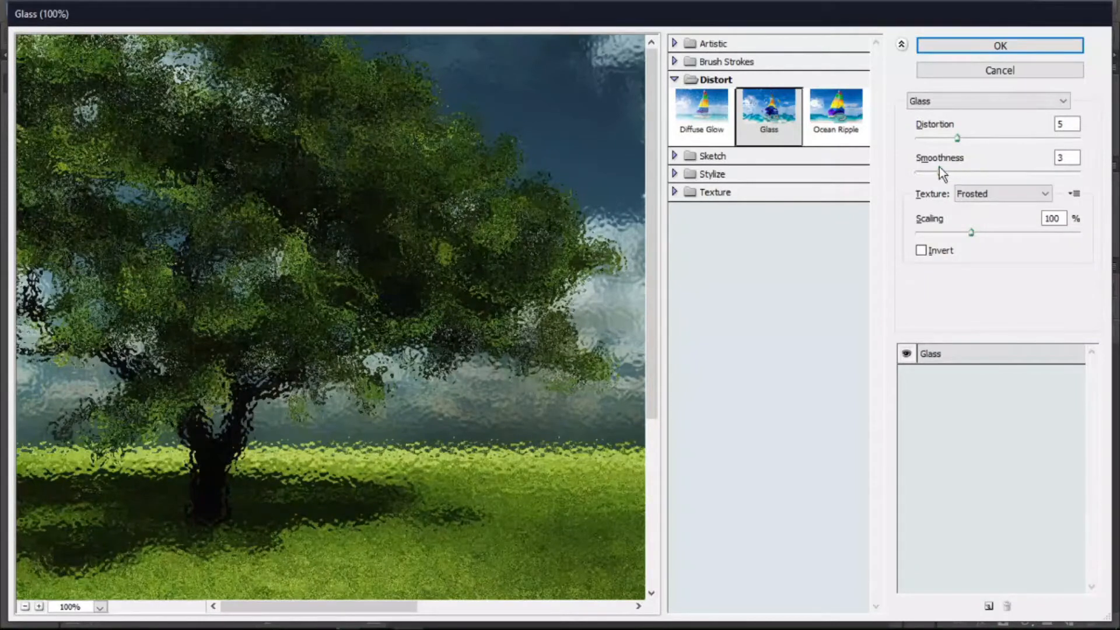
- Set the Glass Distortion to 8, Smoothness to 7 and Scaling to 109%
left_click_drag(961, 138, 982, 137)
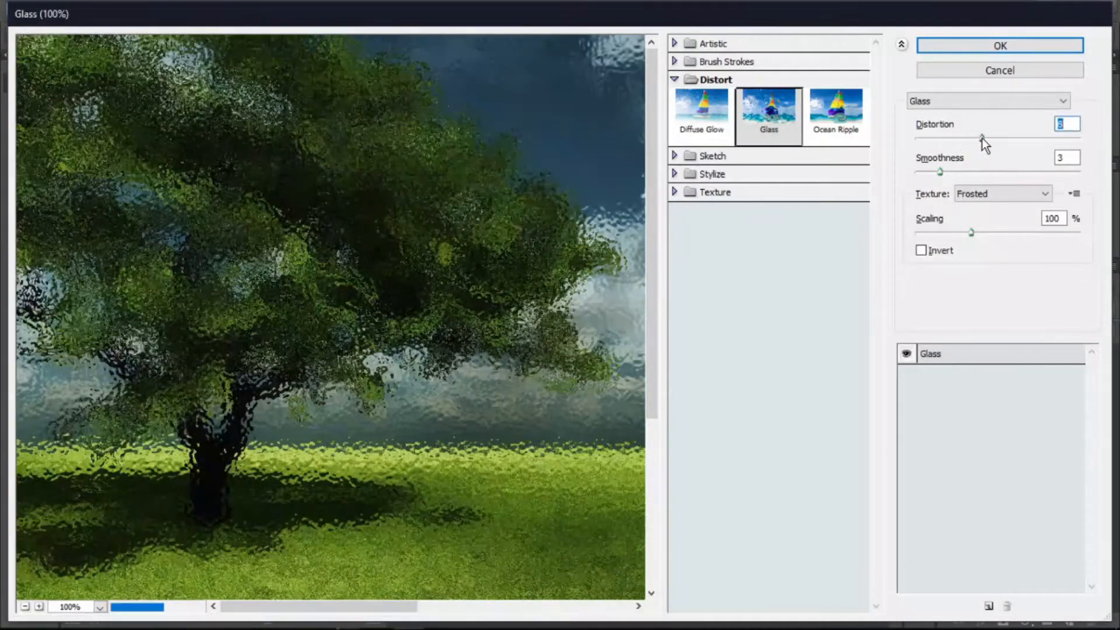
left_click_drag(940, 178, 986, 175)
mouse_move(968, 232)
left_mouse_down()
mouse_move(998, 232)
mouse_move(963, 232)
left_mouse_up()
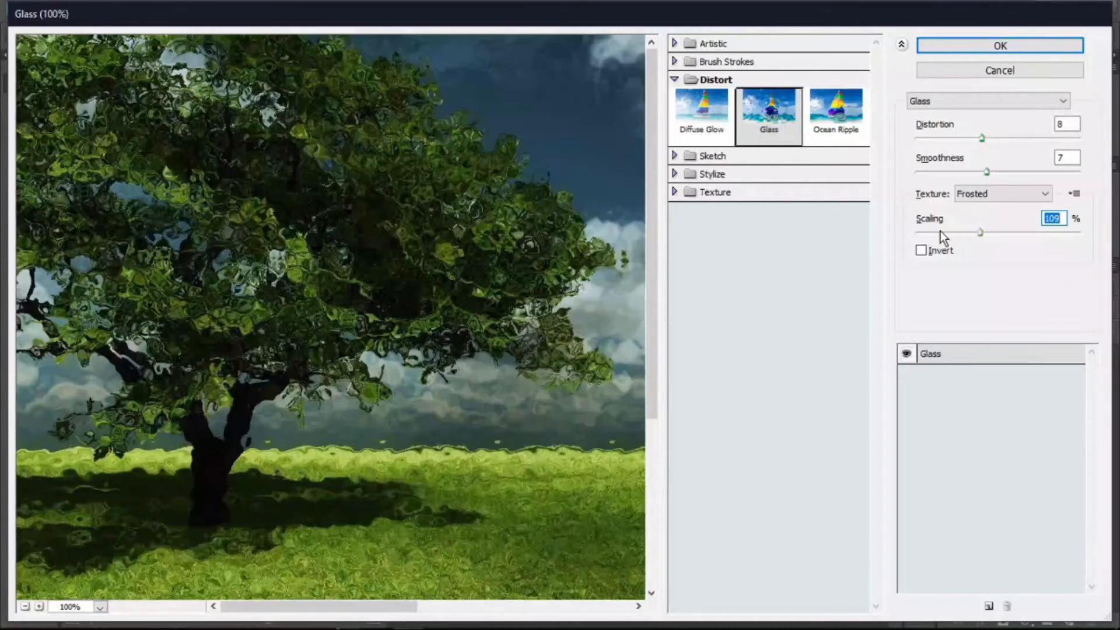
- Undo the Glass filter settings and selection
key("alt")
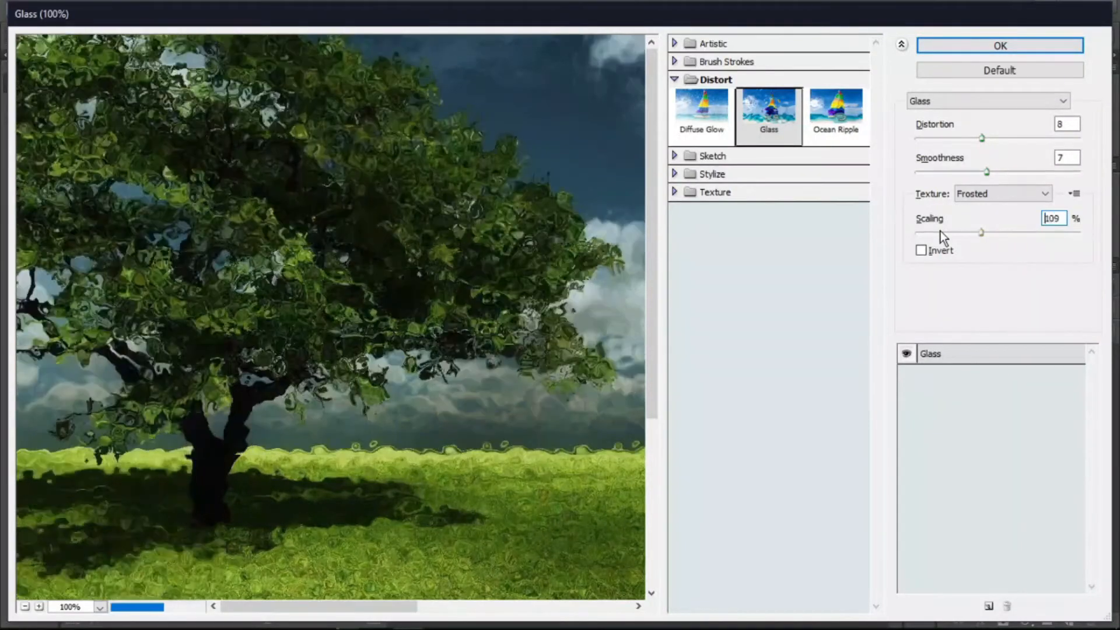
key("ctrl+alt+z")
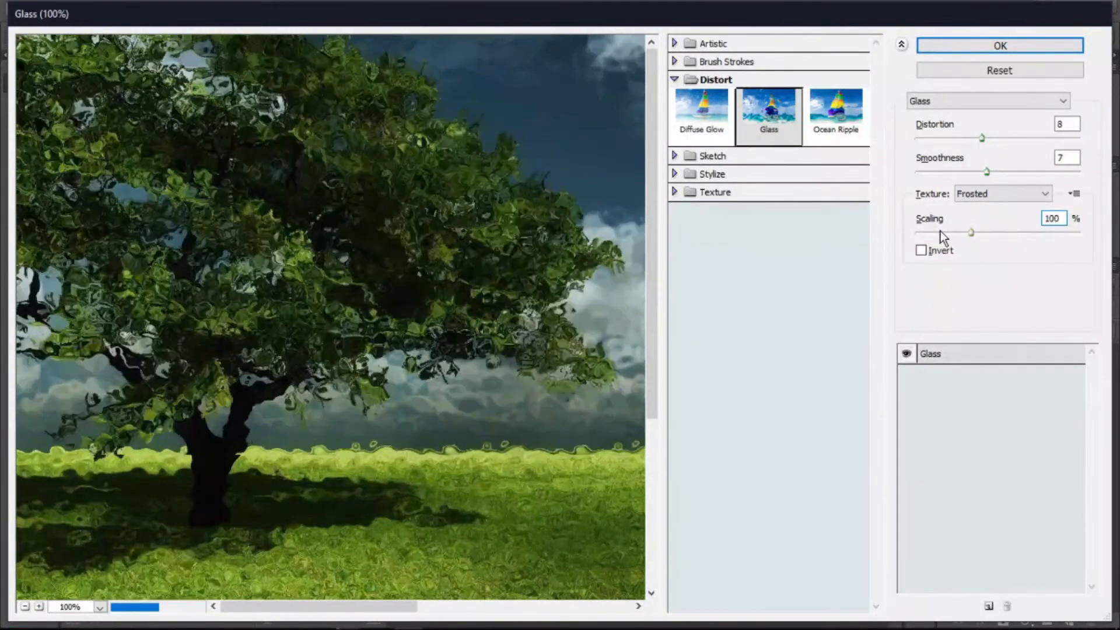
key("ctrl+alt+z")
key("ctrl+alt+z")
key("ctrl+alt+z")
key("ctrl+alt+z")
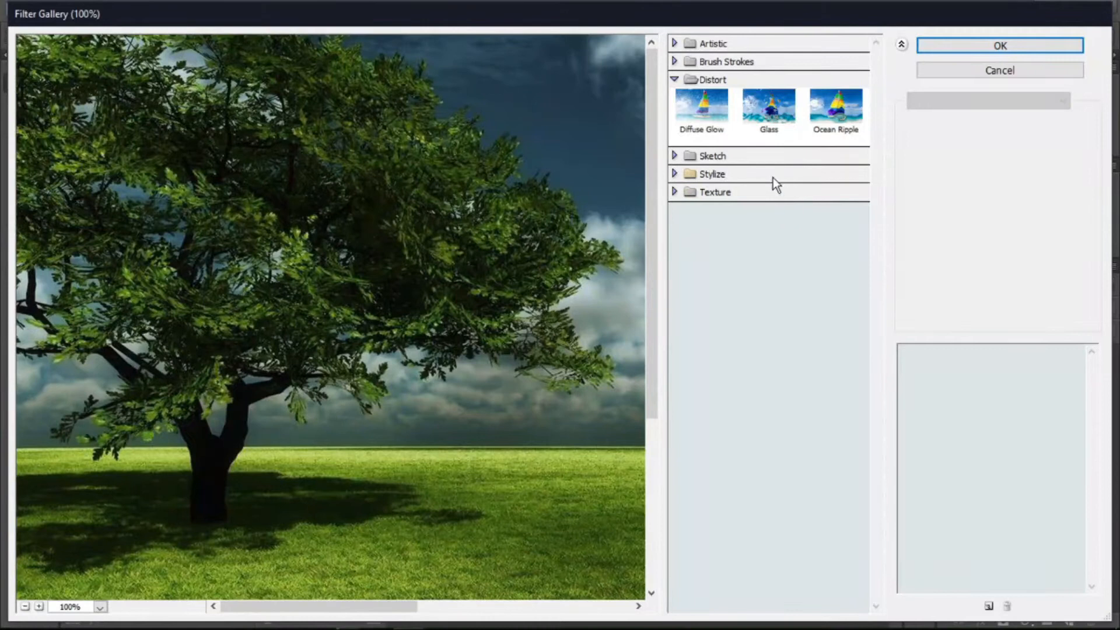
- Preview the Graphic Pen, Chrome, Plaster, Stamp and Charcoal filters from the Sketch category
left_click(679, 80)
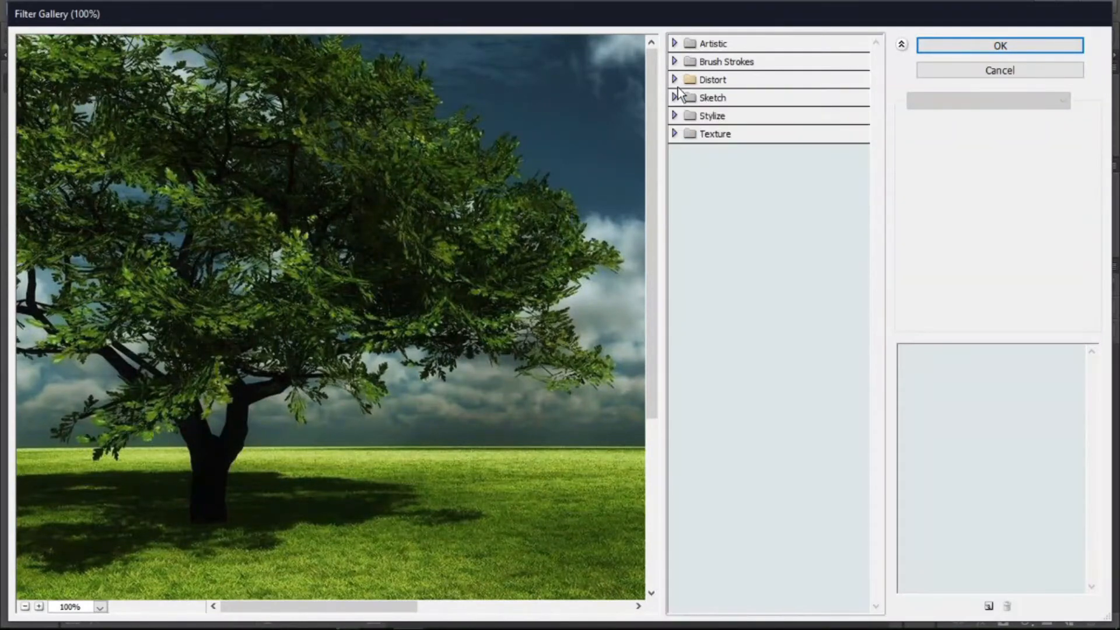
left_click(674, 98)
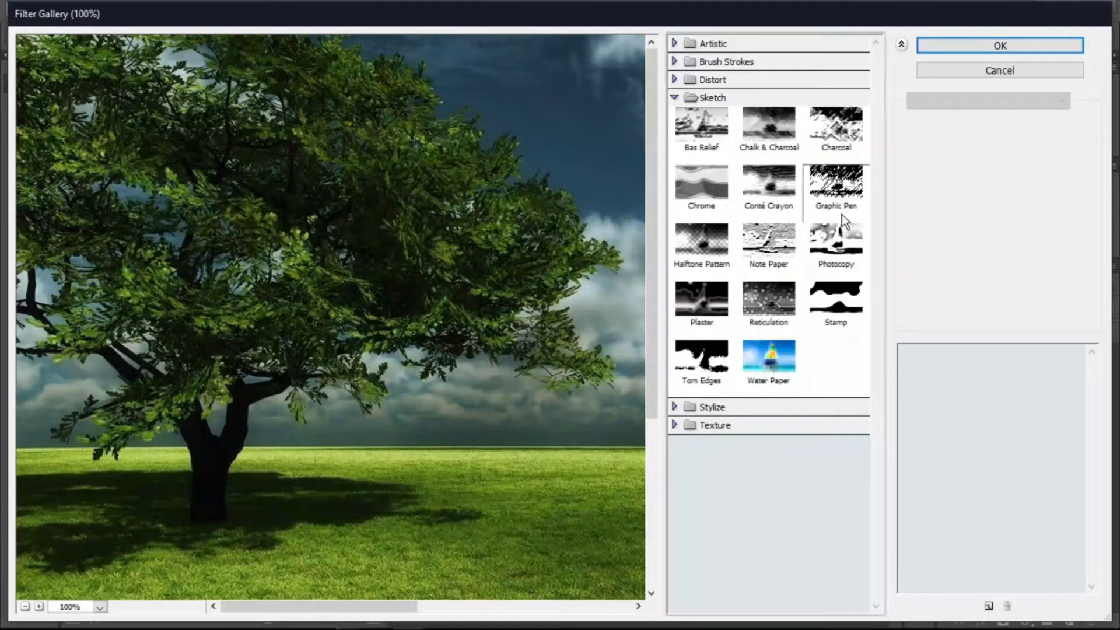
left_click(840, 185)
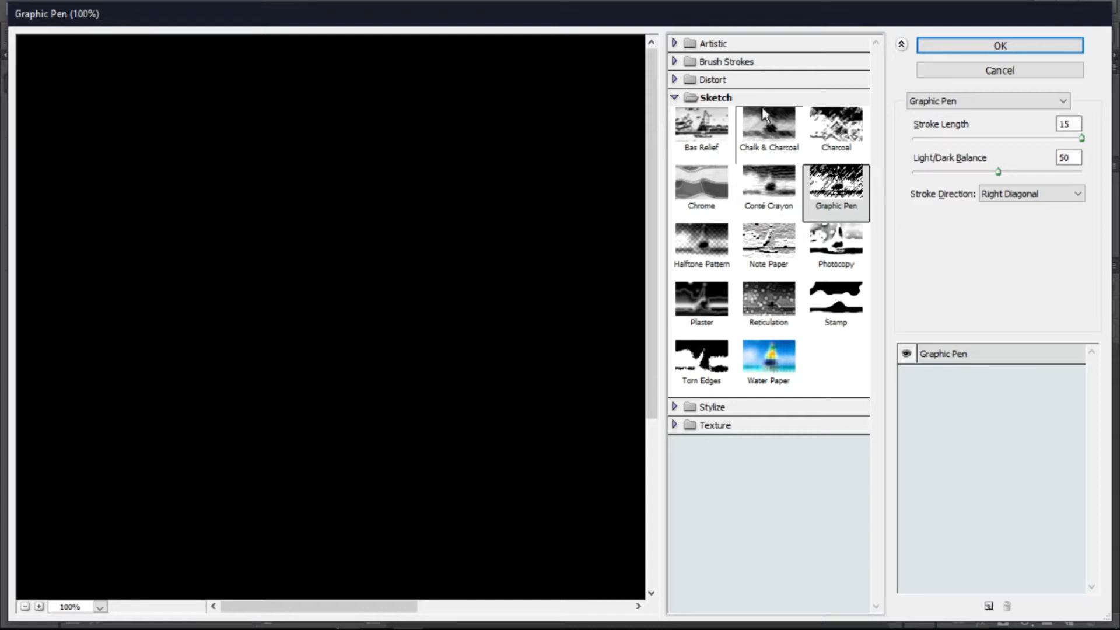
left_click(723, 186)
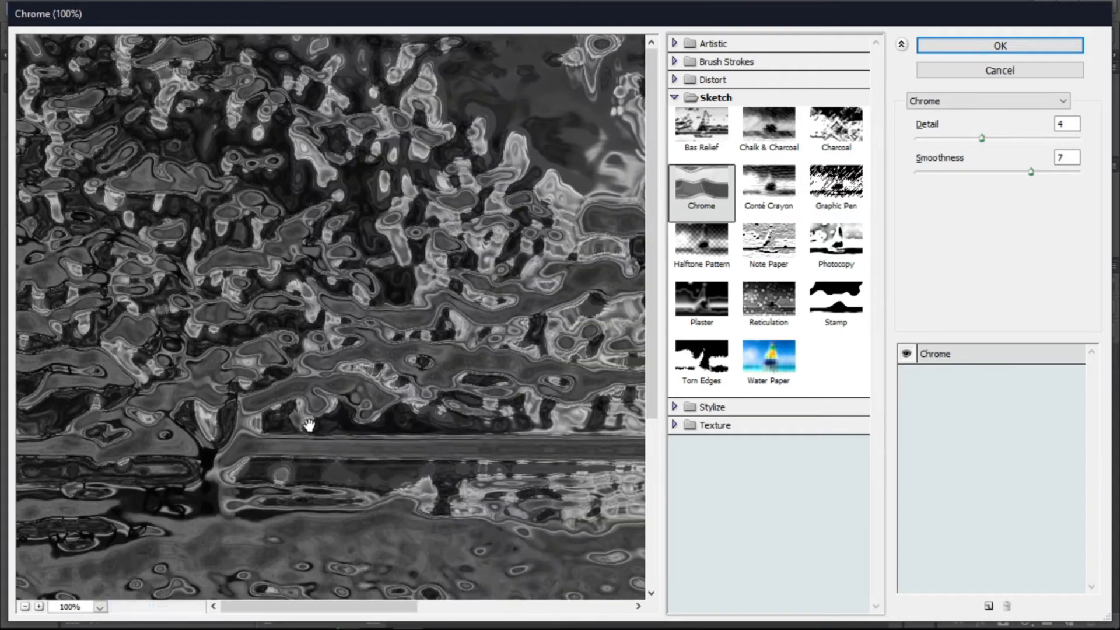
left_click(703, 293)
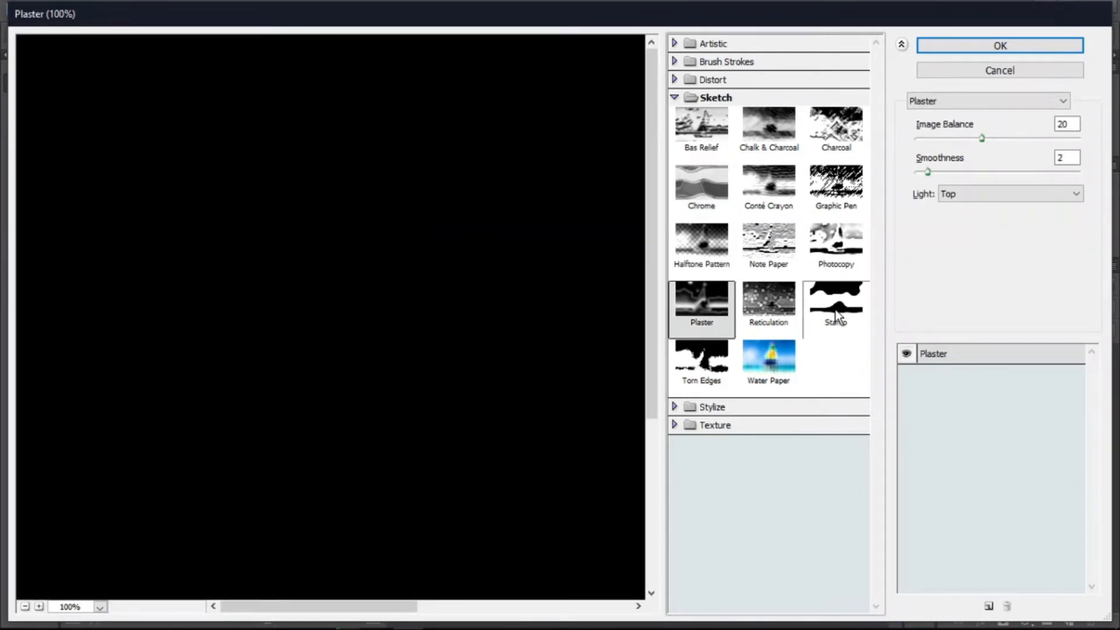
left_click(835, 316)
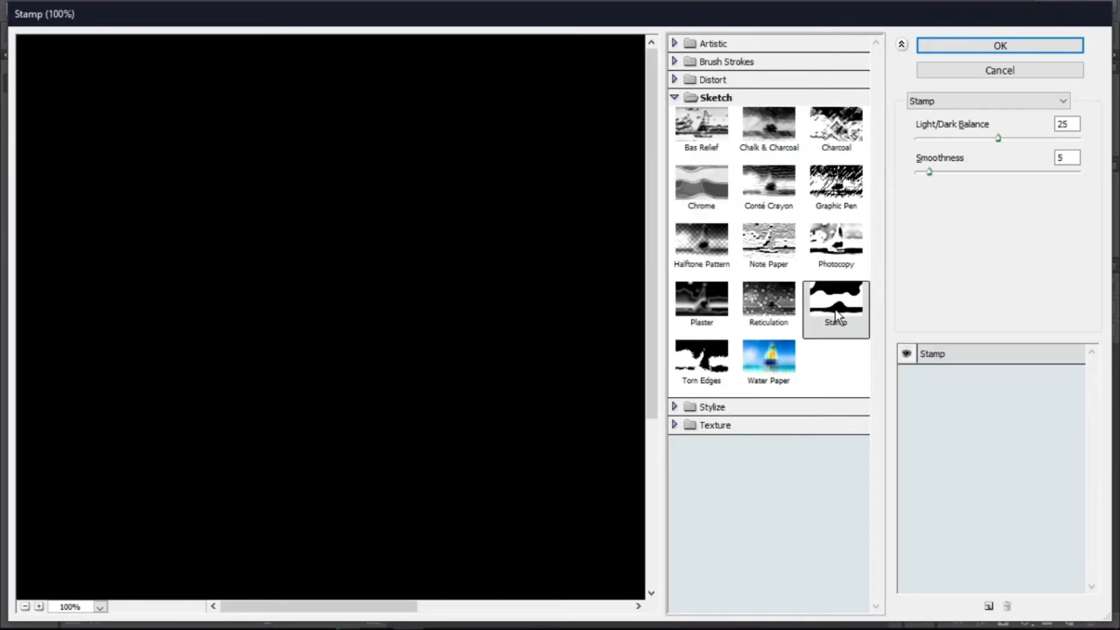
left_click(815, 129)
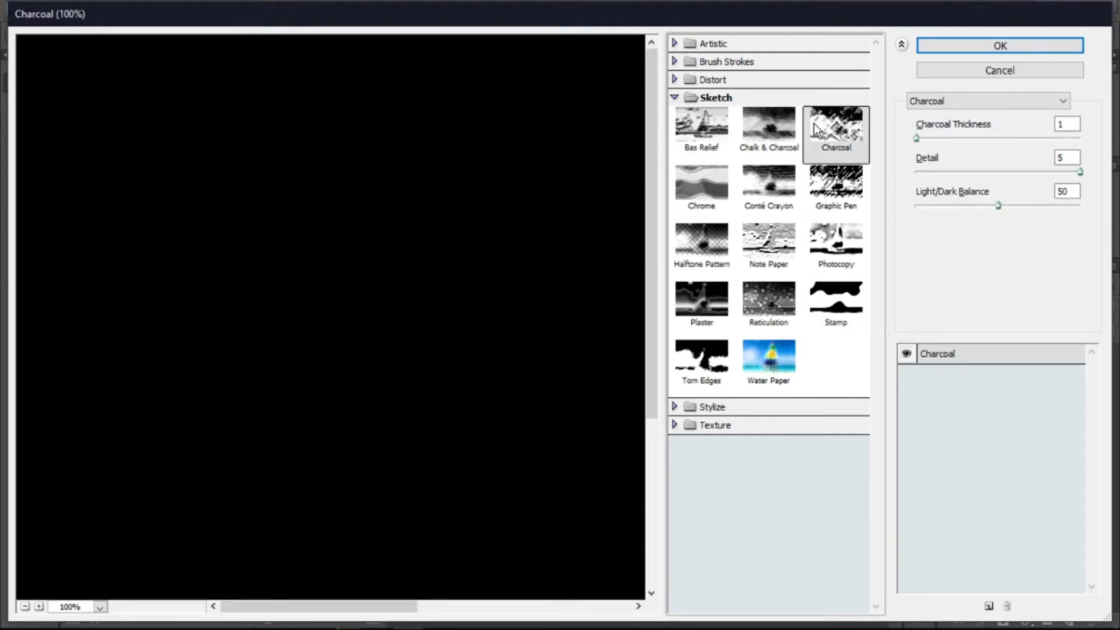
- Undo the Sketch filter selections back to the unfiltered preview
key("ctrl+z")
key("ctrl+alt+z")
key("ctrl+alt+z")
key("ctrl+alt+z")
key("ctrl+alt+z")
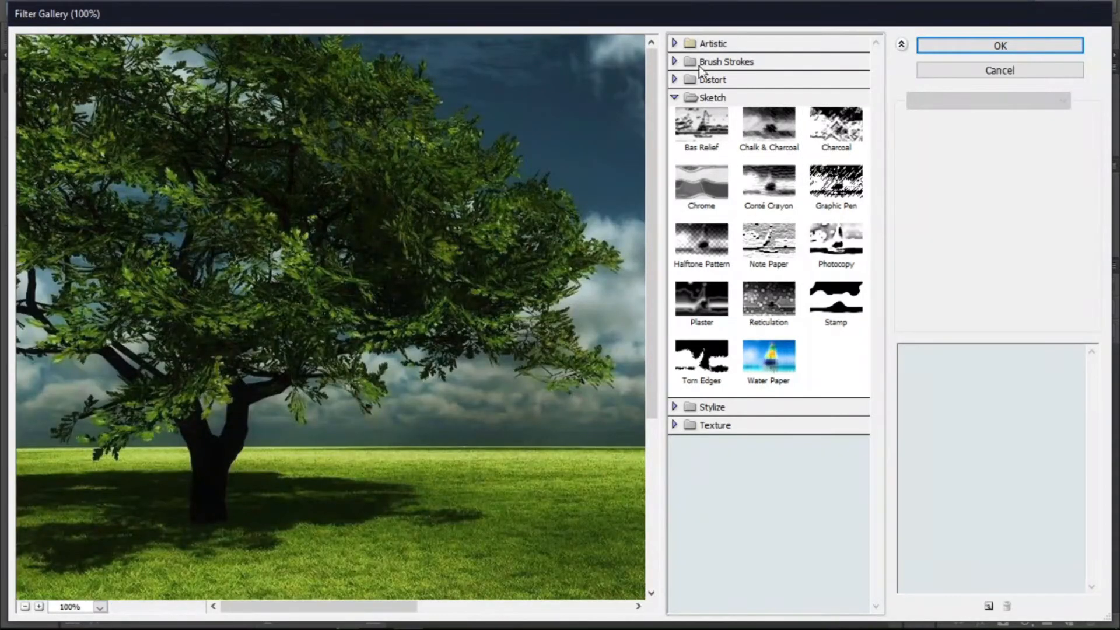
- Apply the Glowing Edges filter from the Stylize category to the preview
left_click(675, 98)
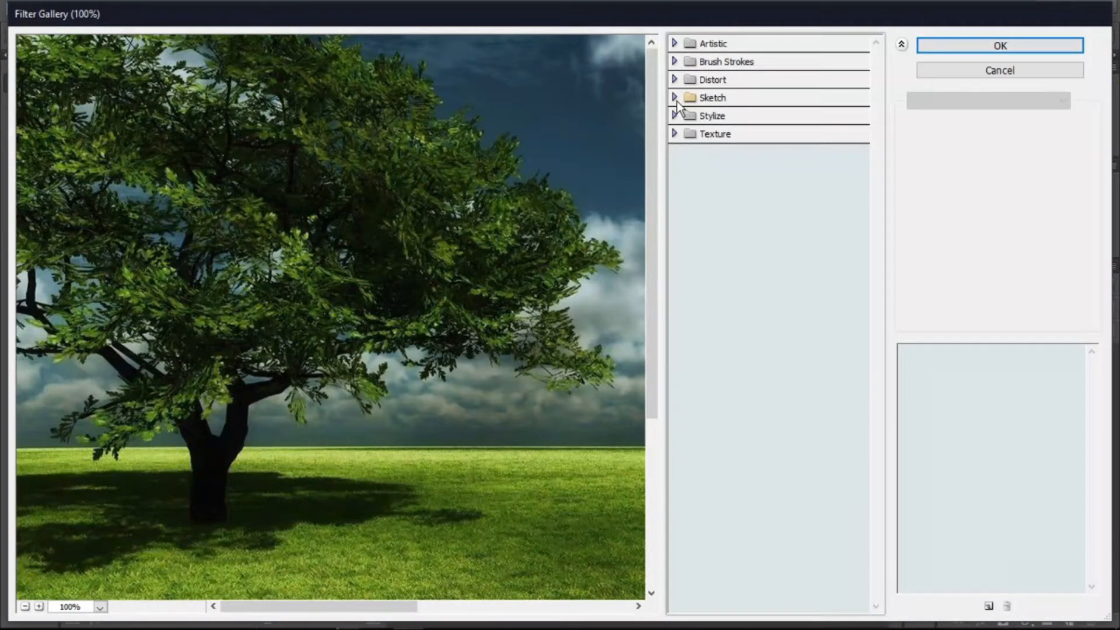
left_click(674, 116)
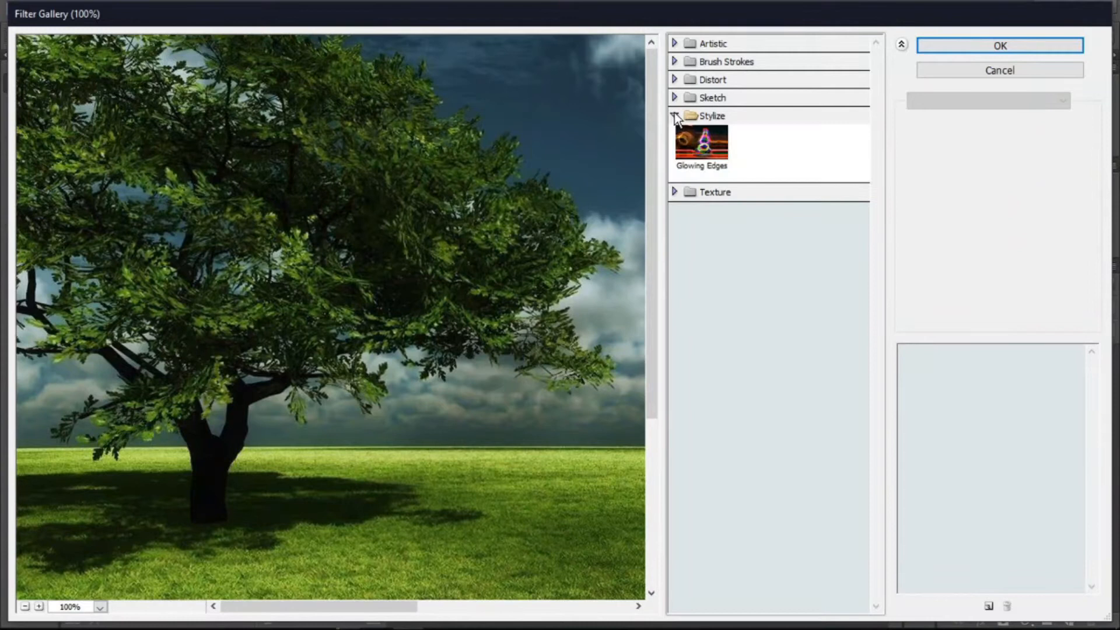
left_click(702, 147)
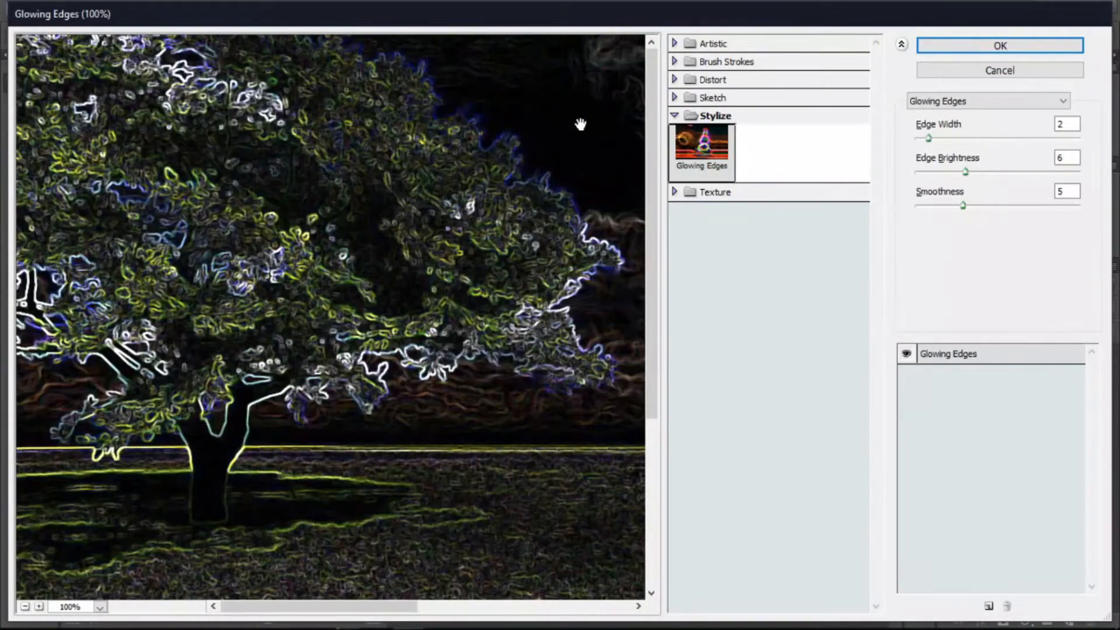
- Set the Glowing Edges Edge Brightness to 8 and Edge Width to 3
mouse_move(964, 171)
left_mouse_down()
mouse_move(995, 171)
mouse_move(978, 171)
left_mouse_up()
mouse_move(930, 138)
left_mouse_down()
mouse_move(961, 139)
mouse_move(946, 140)
left_mouse_up()
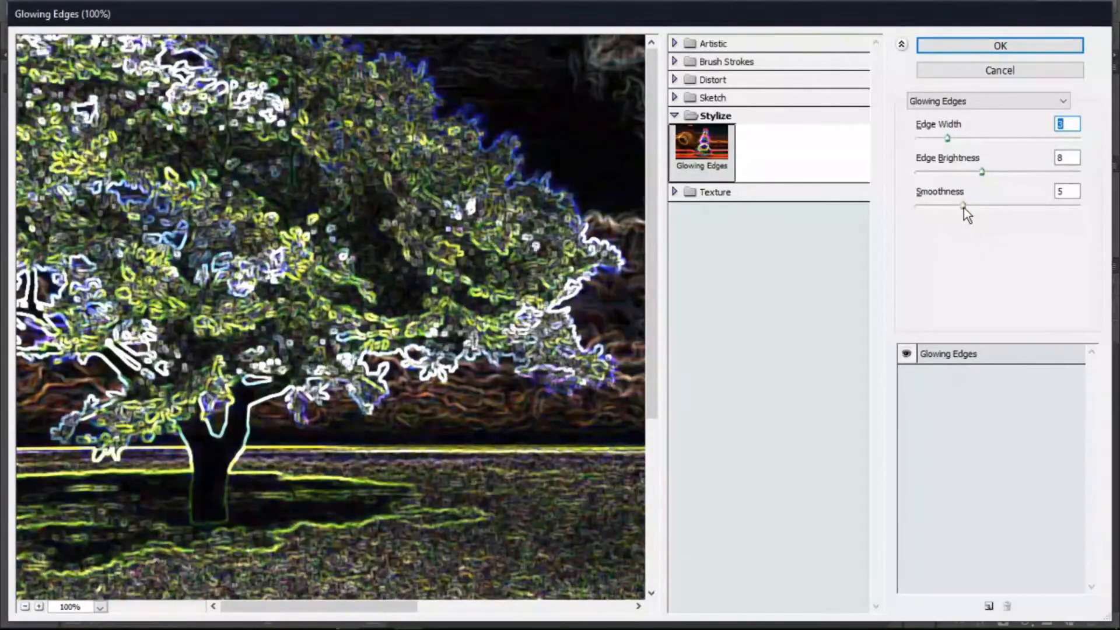
left_click(963, 207)
left_click_drag(562, 560, 252, 486)
left_click_drag(375, 445, 675, 480)
left_click_drag(282, 221, 426, 281)
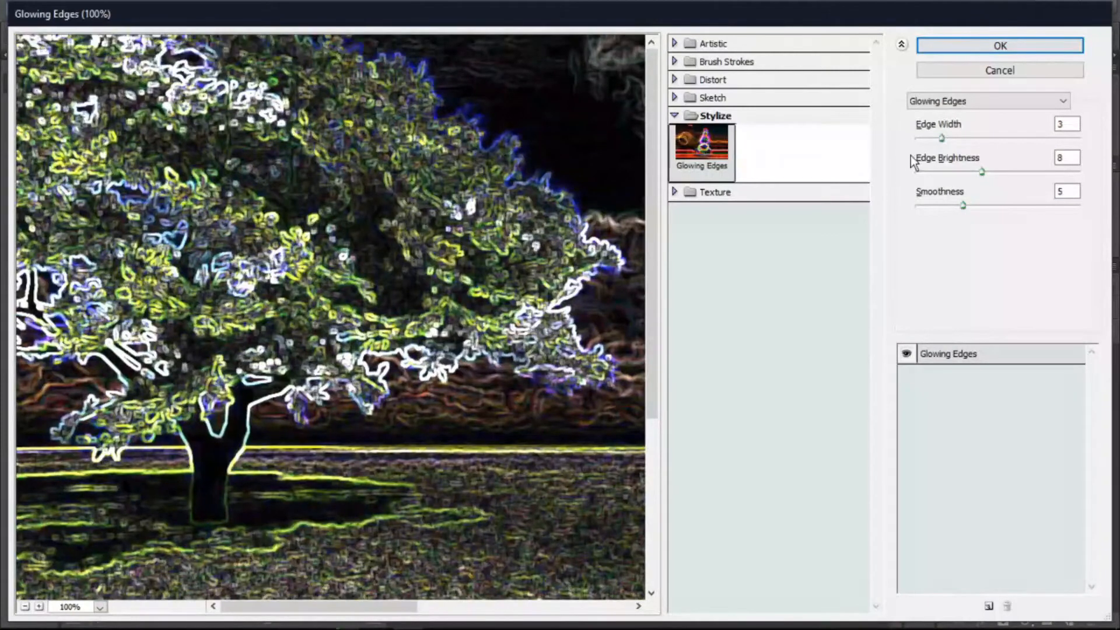
- Try a Smoothness of 10, then set the Glowing Edges Smoothness to 5
left_click_drag(964, 204, 1019, 203)
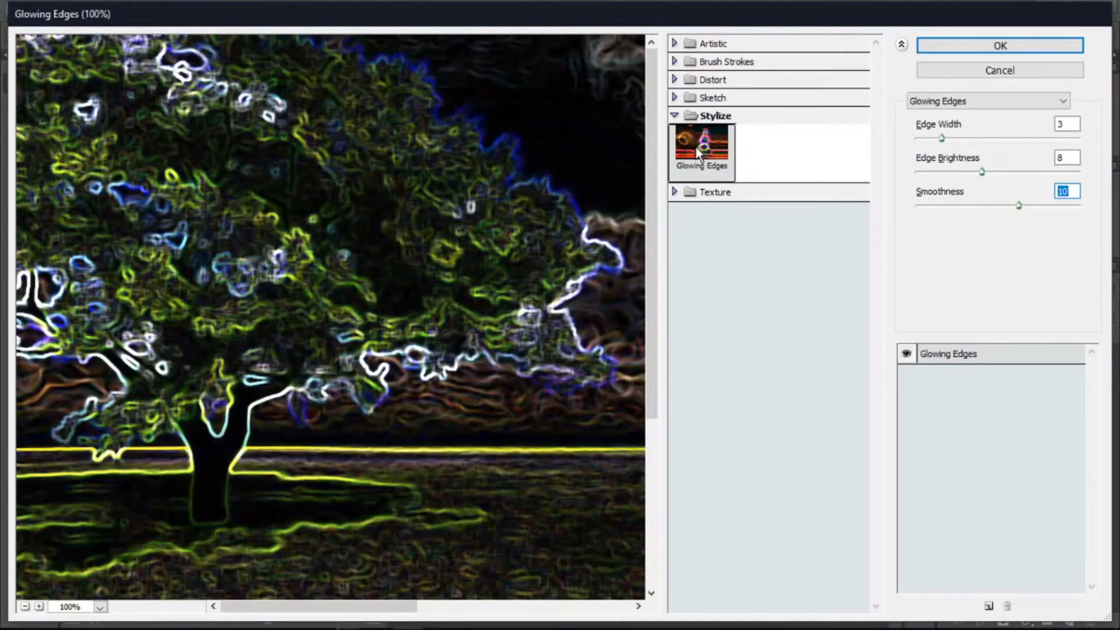
key("alt")
type("9")
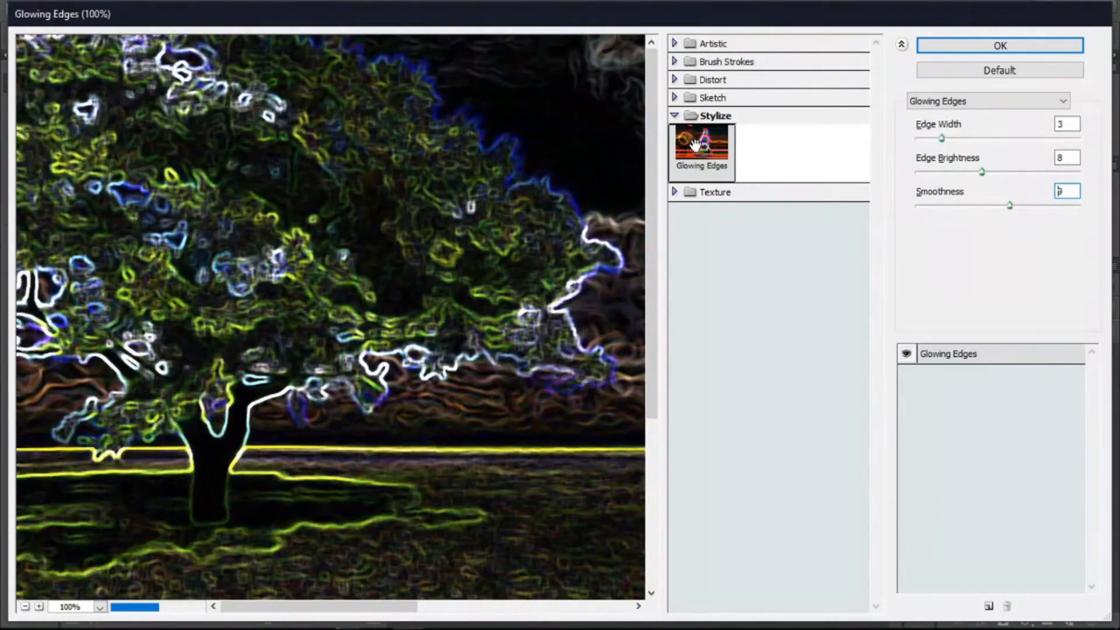
key("BackSpace")
type("5")
- Enter Edge Width 2 and Edge Brightness 5, then deselect the Glowing Edges filter
key("shift+Tab")
key("shift+Tab")
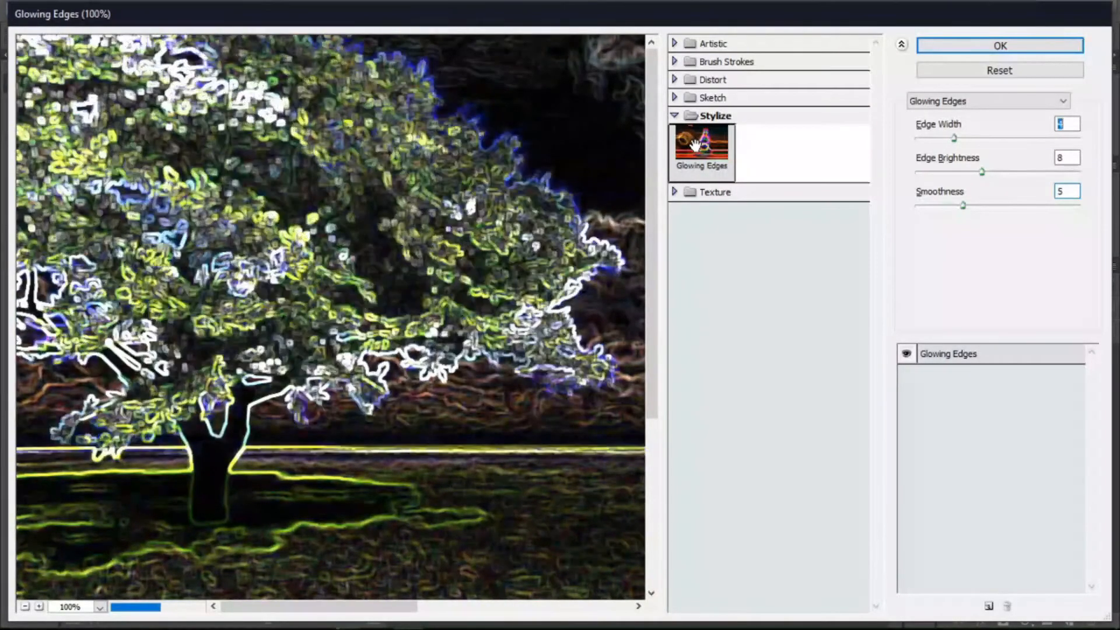
type("2")
key("Tab")
type("5")
left_click(695, 145, "alt")
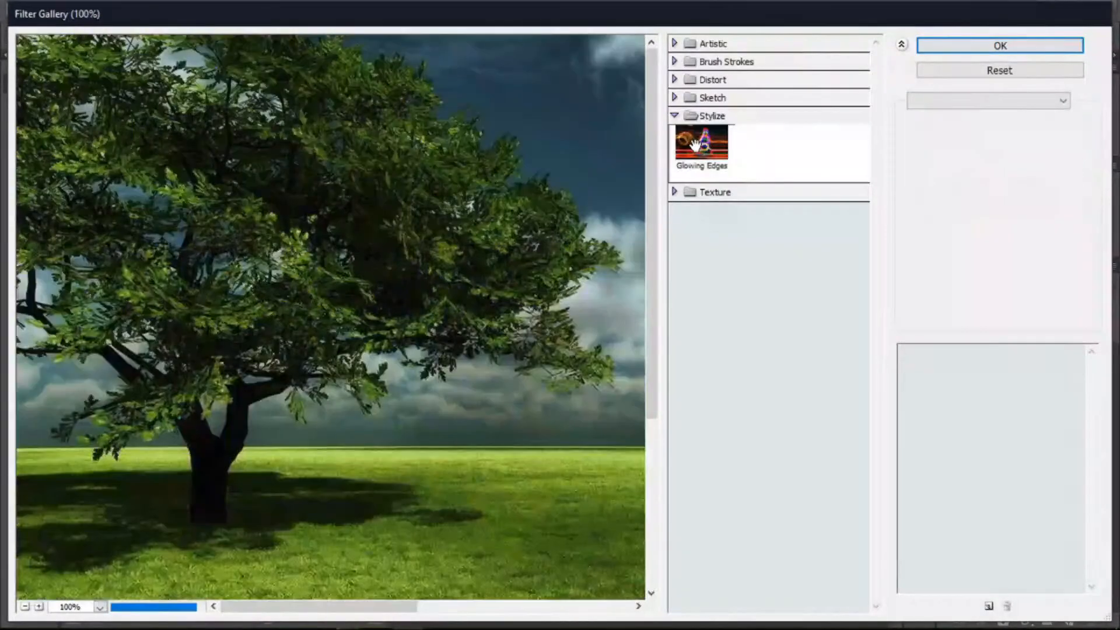
- Apply the Grain filter from the Texture category to the preview
left_click(680, 121)
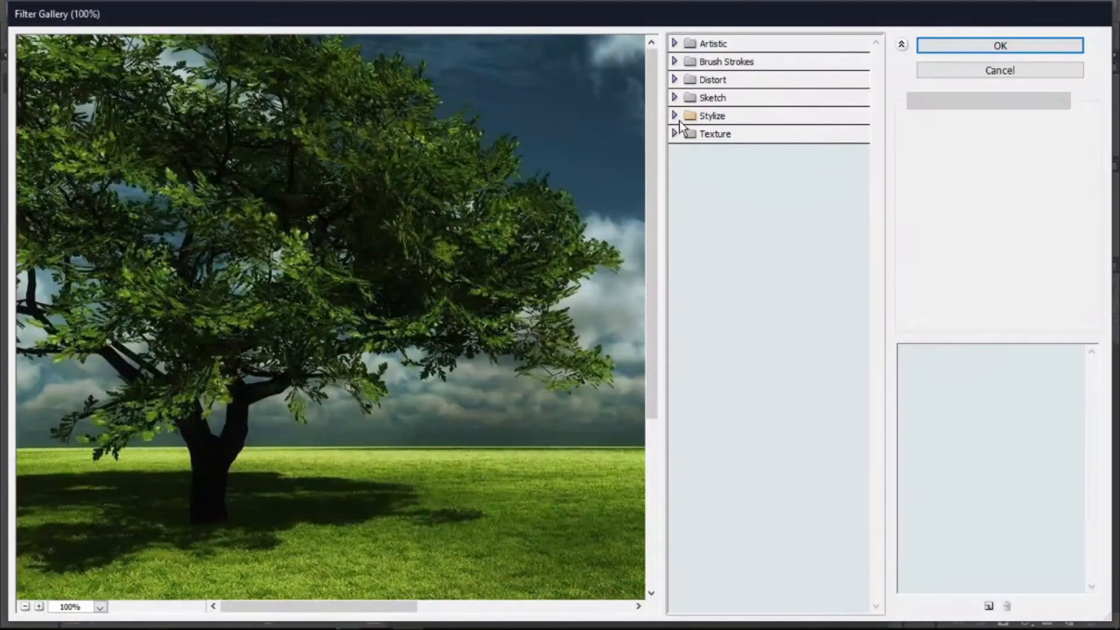
left_click(680, 133)
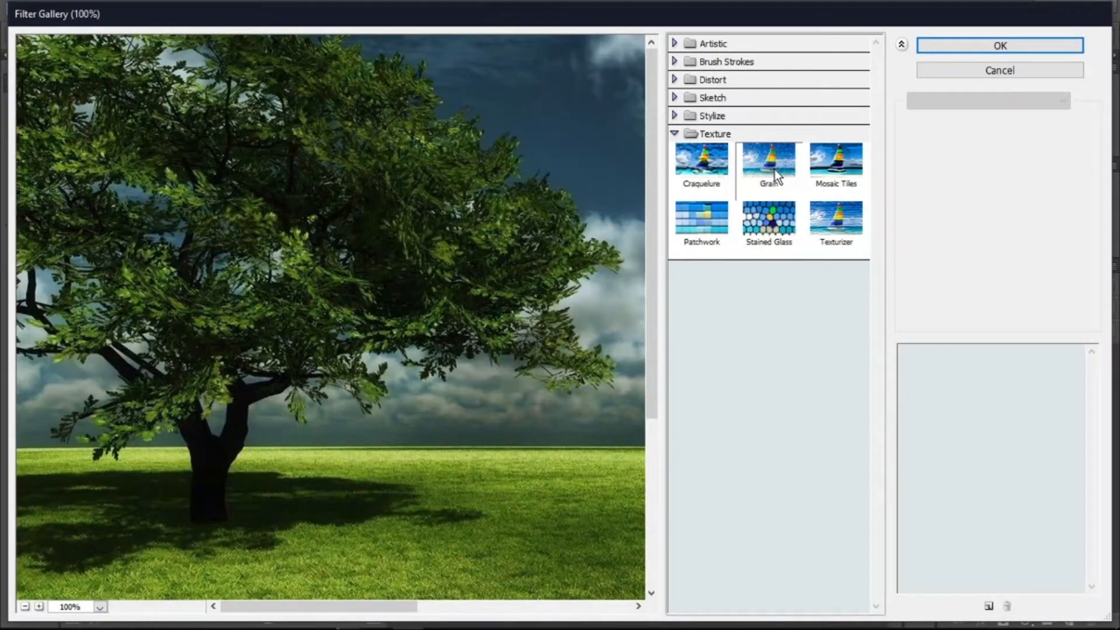
left_click(754, 162)
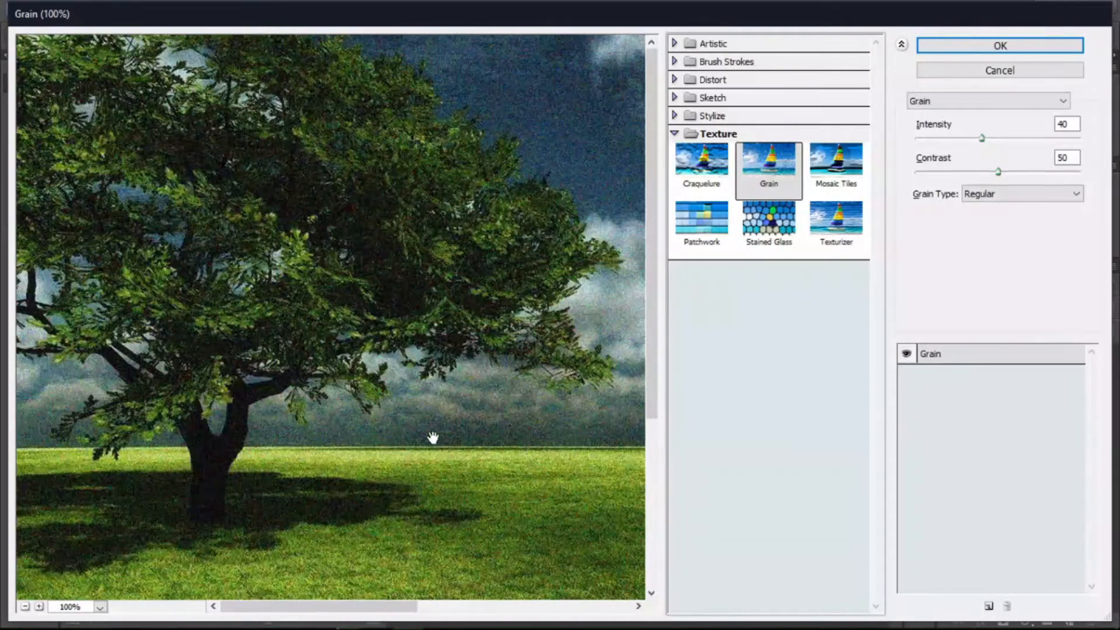
left_click_drag(429, 437, 622, 392)
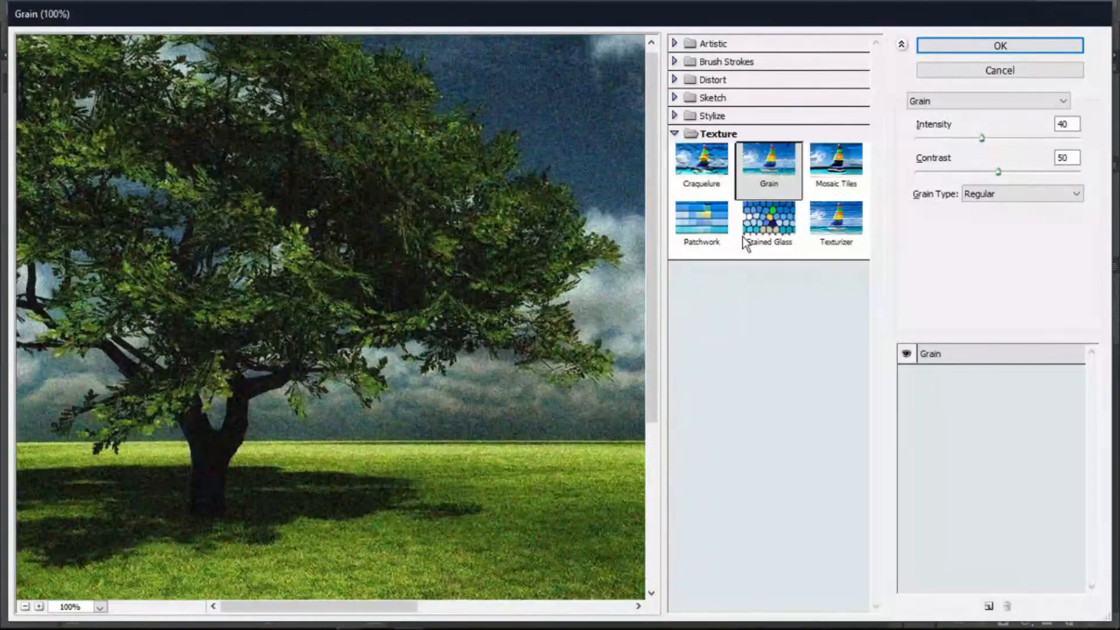
- Preview the Stained Glass, Patchwork and Texturizer filters, then cancel the Filter Gallery
left_click(760, 228)
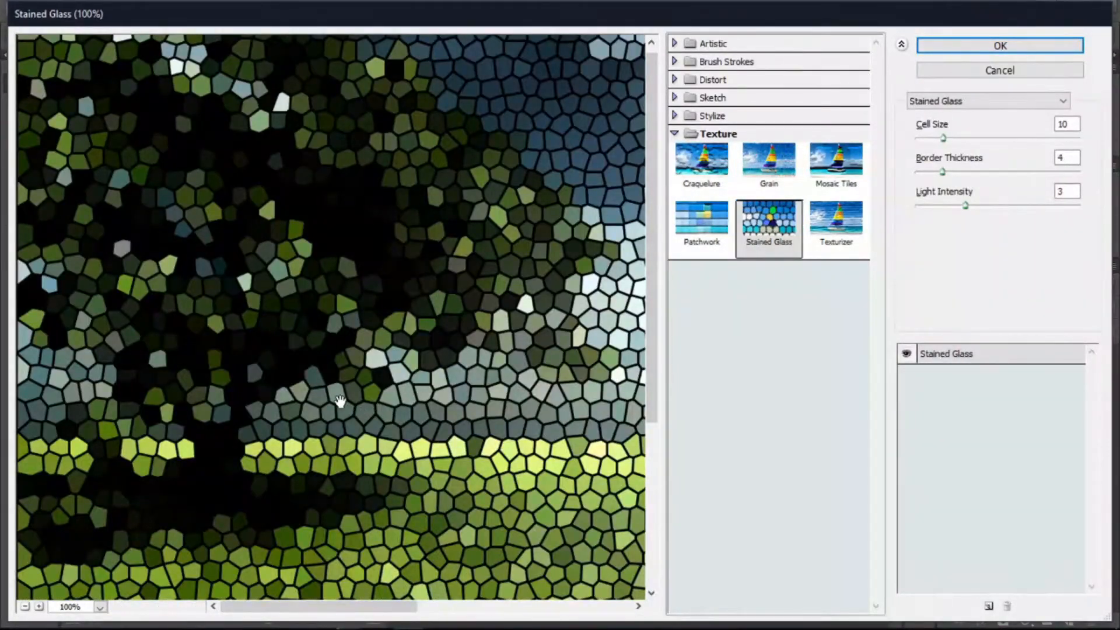
left_click(715, 233)
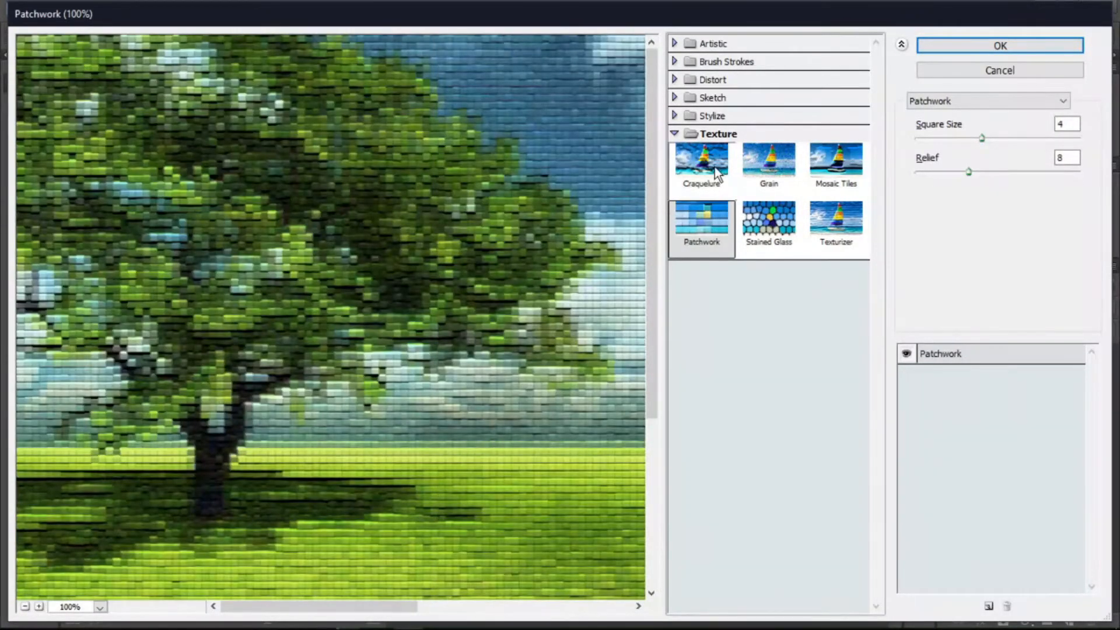
left_click(838, 221)
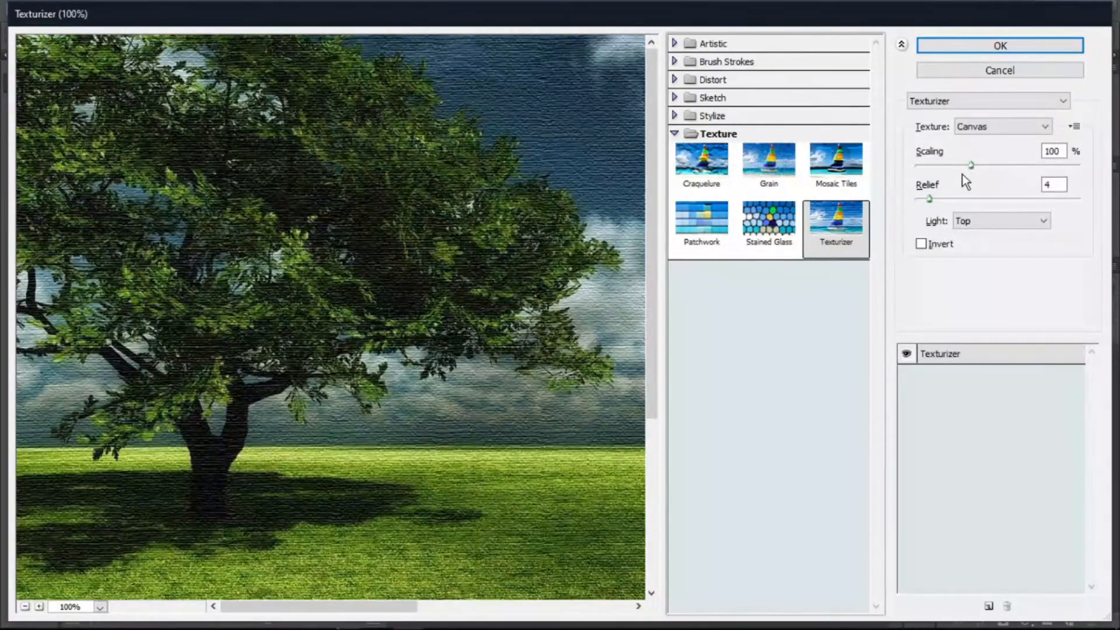
left_click(996, 71)
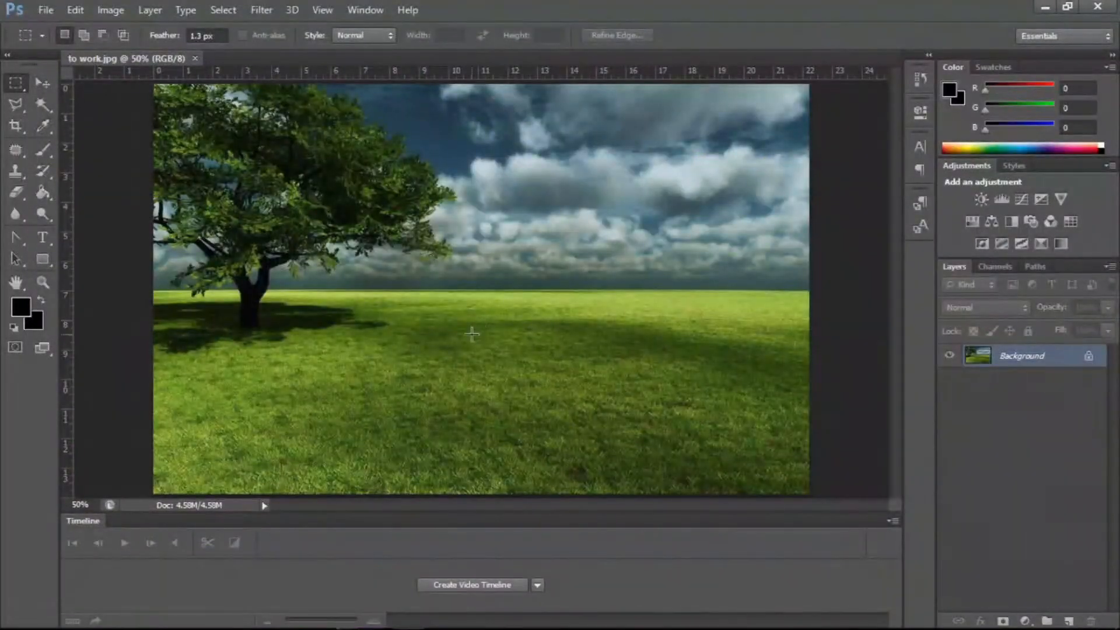
- Open the Adaptive Wide Angle filter and draw a constraint line on the tree, rotating it upright
left_click(261, 10)
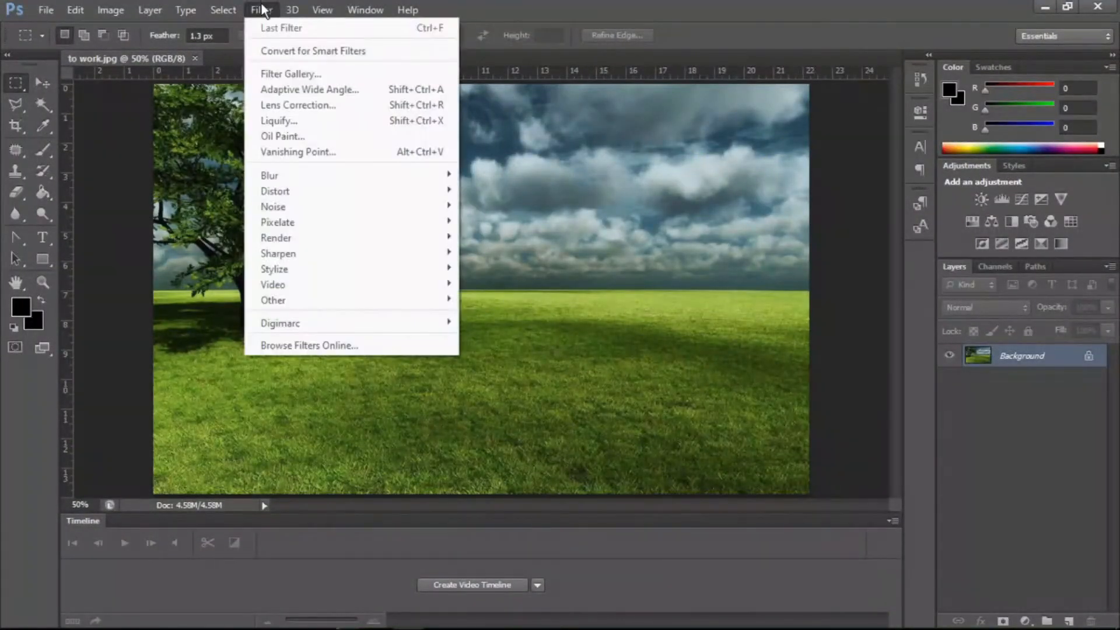
left_click(320, 95)
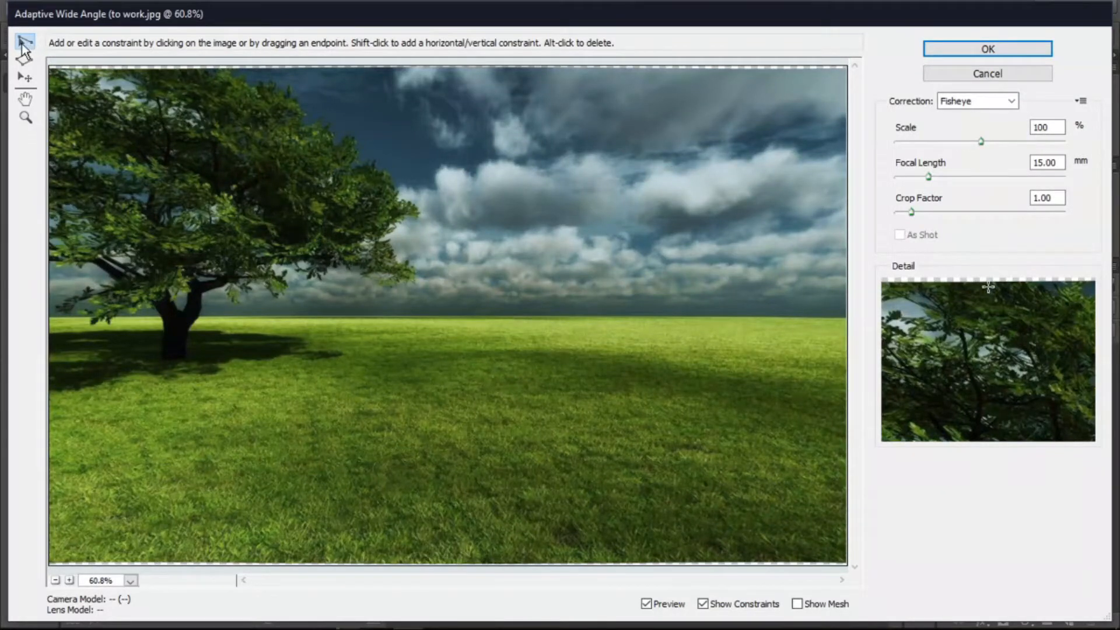
left_click(275, 189)
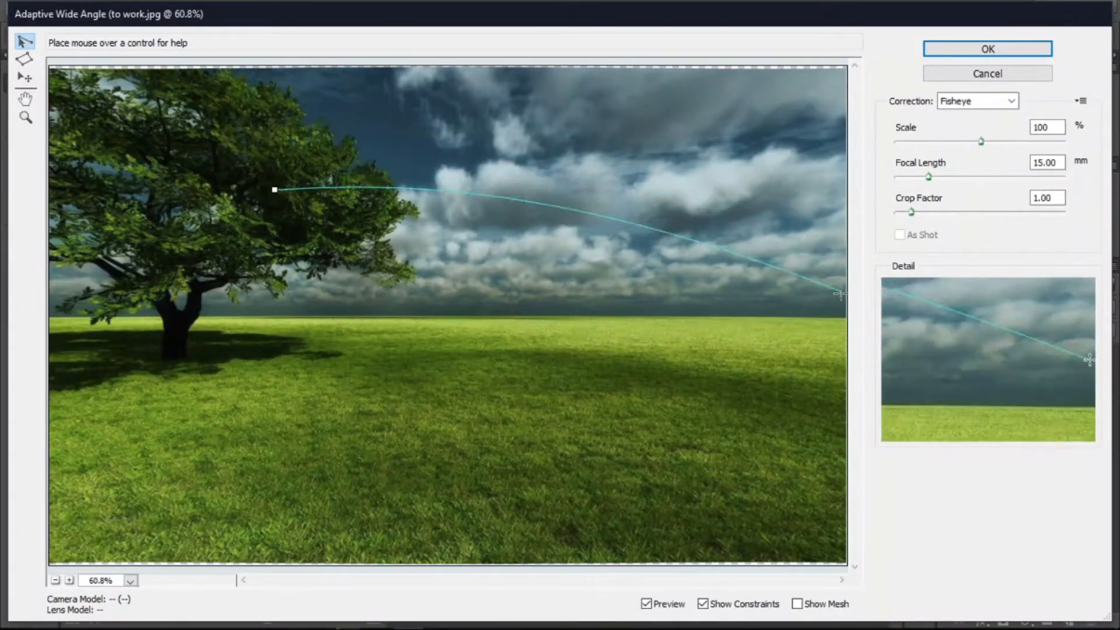
left_click(219, 224)
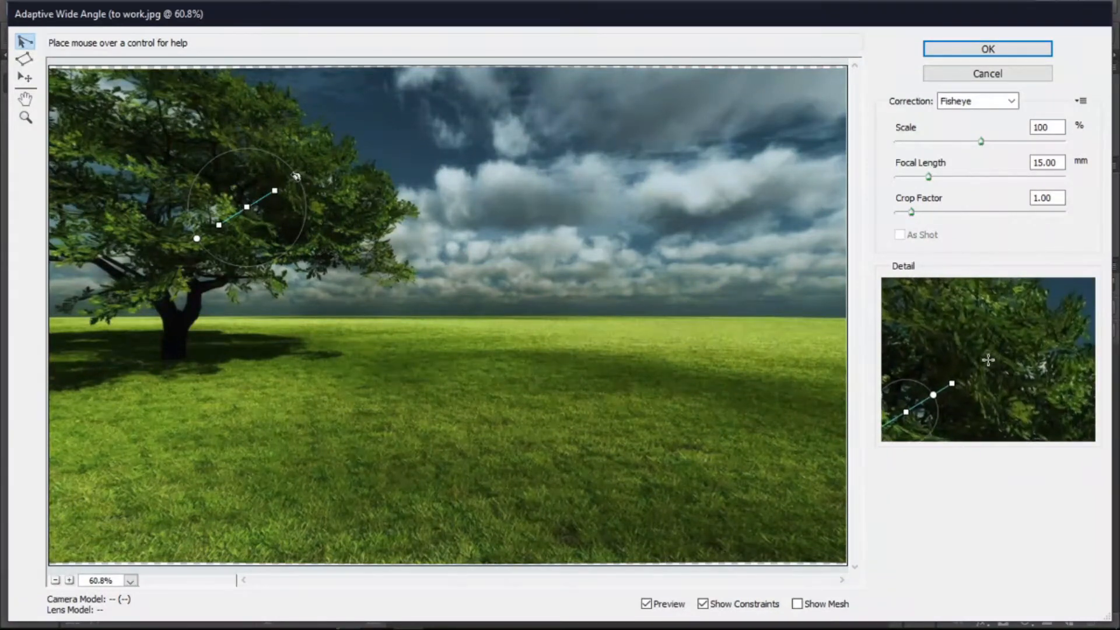
left_click_drag(297, 176, 245, 302)
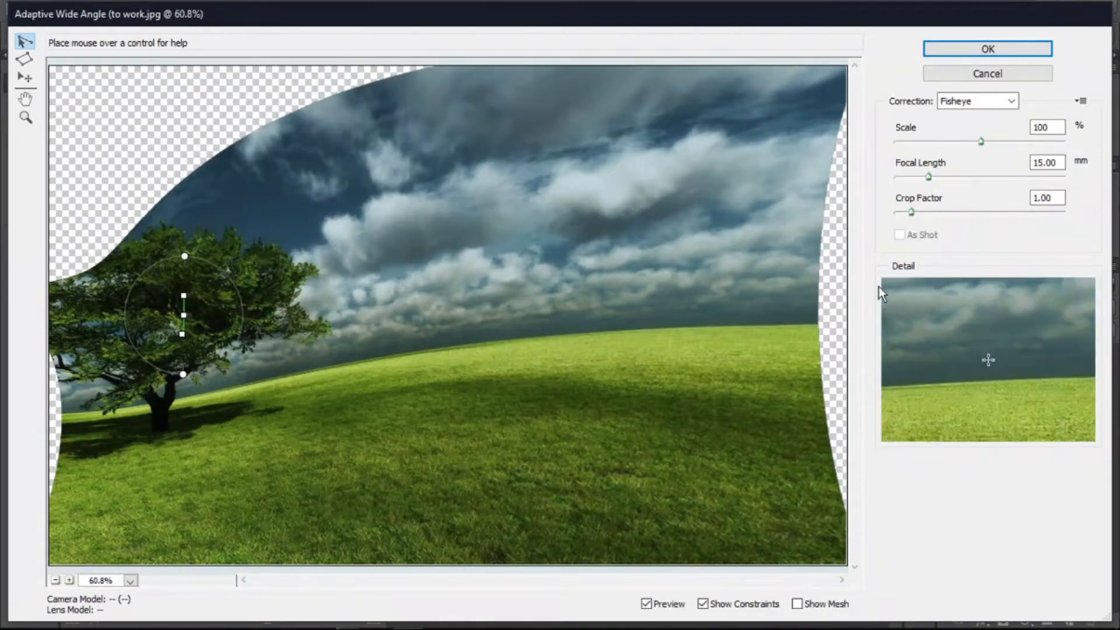
- Set Focal Length to 18.64 mm, Scale to 104% and Crop Factor to 2.11, then reset the dialog
mouse_move(929, 176)
left_mouse_down()
mouse_move(957, 177)
mouse_move(937, 176)
left_mouse_up()
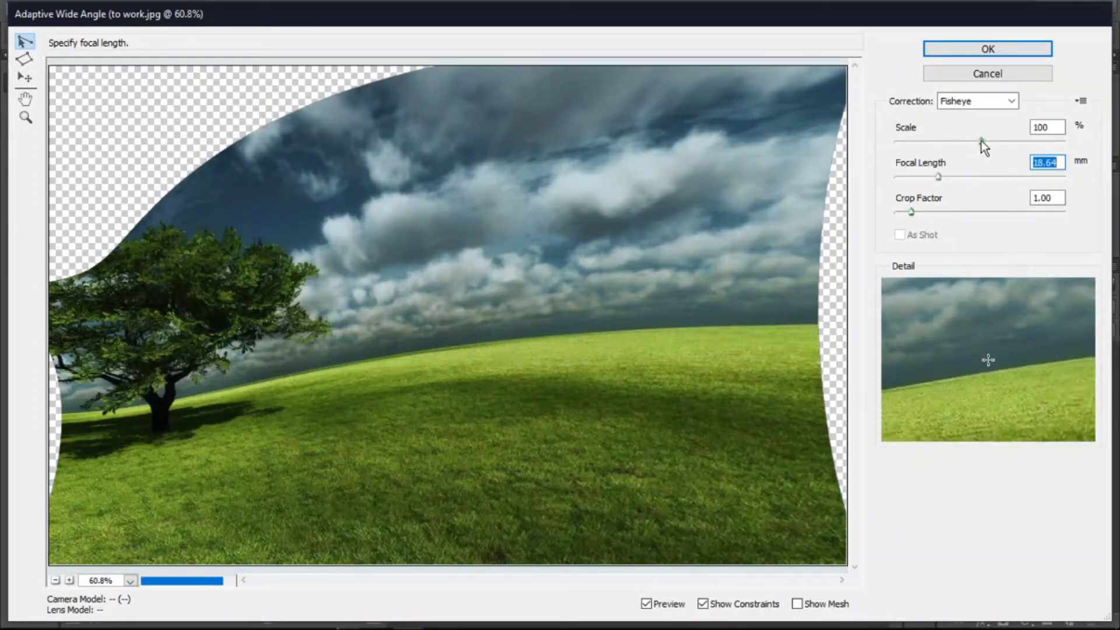
left_click_drag(980, 141, 988, 138)
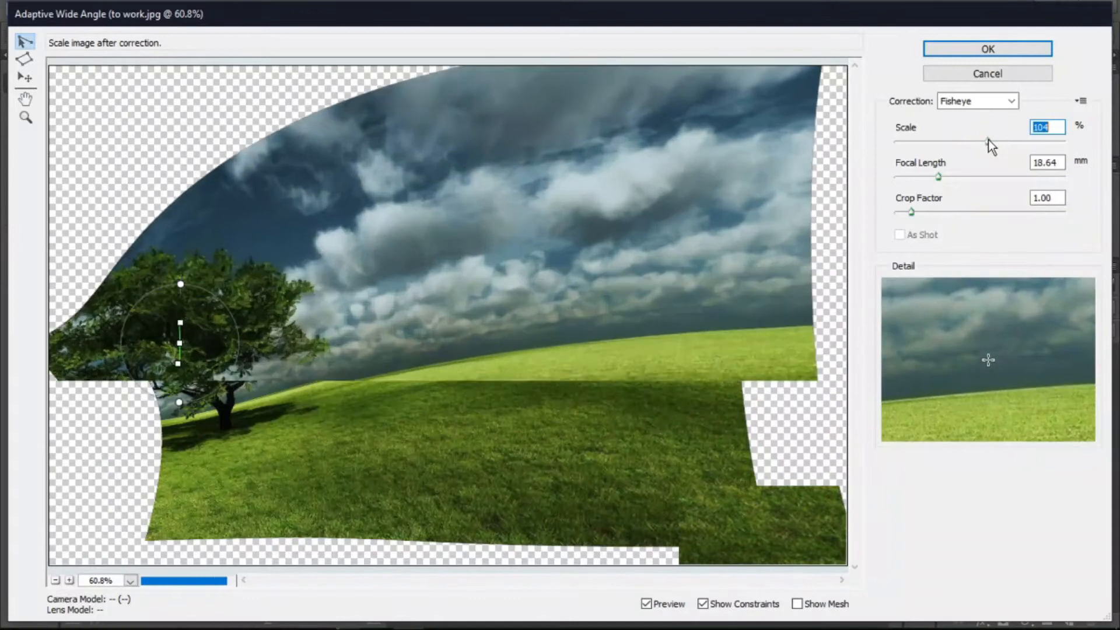
left_click_drag(915, 215, 956, 215)
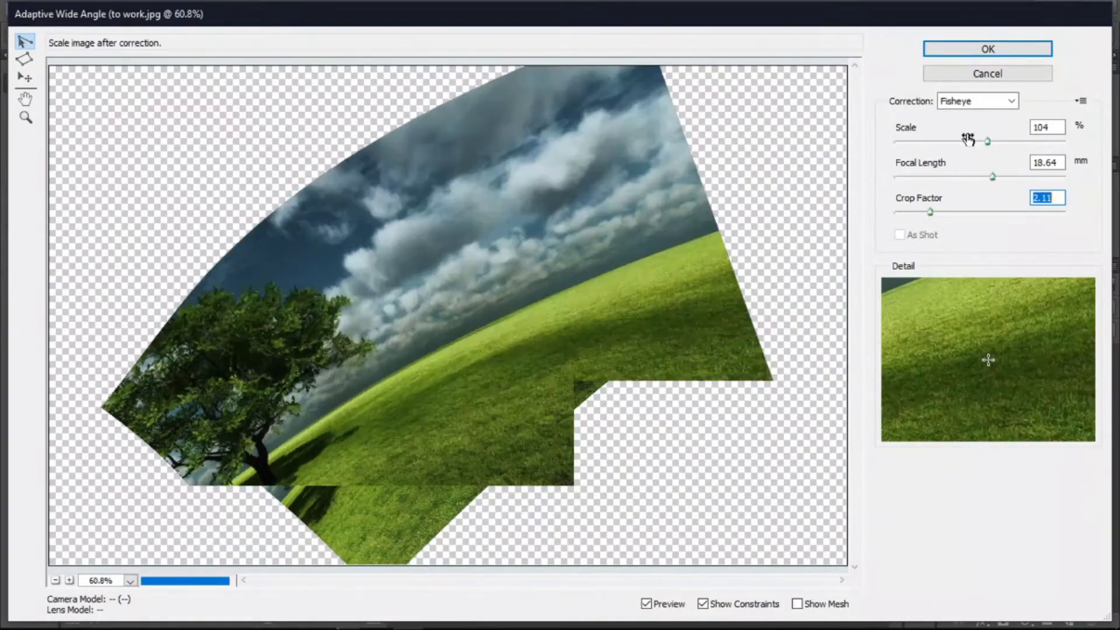
key("alt")
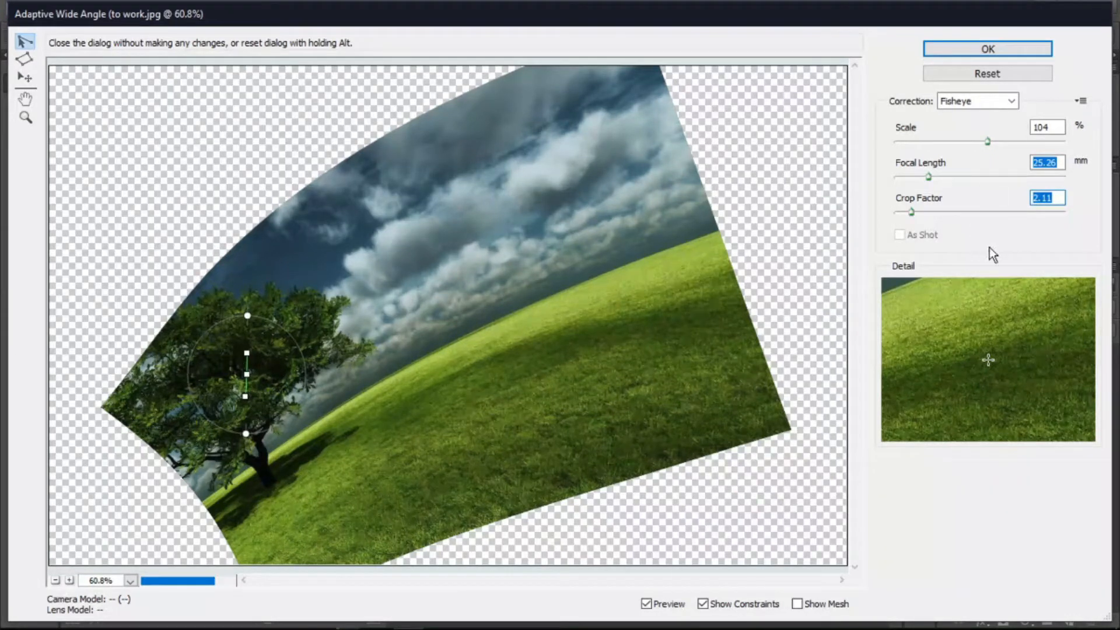
left_click(1020, 73, "alt")
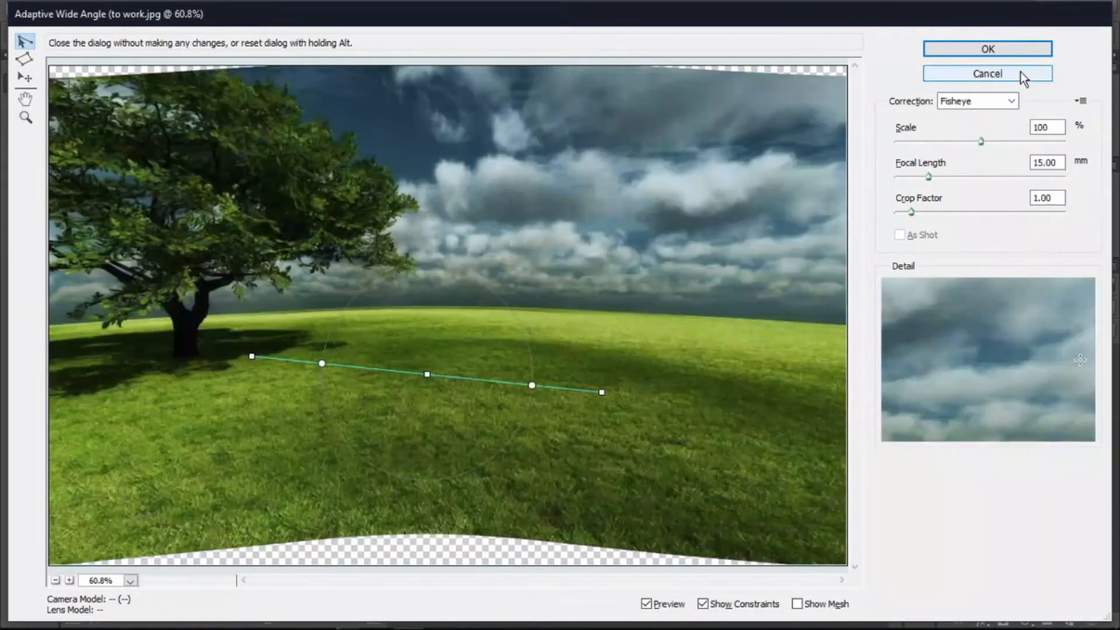
- Undo the line constraint and draw a four-point polygon constraint enclosing the tree and central field
key("alt")
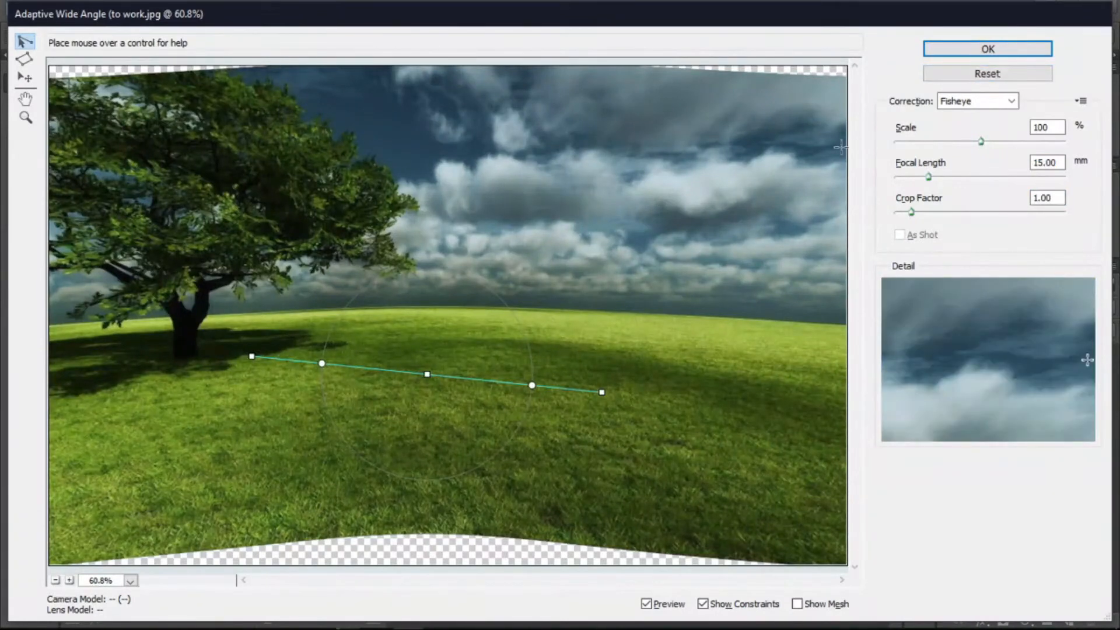
key("ctrl+alt+z")
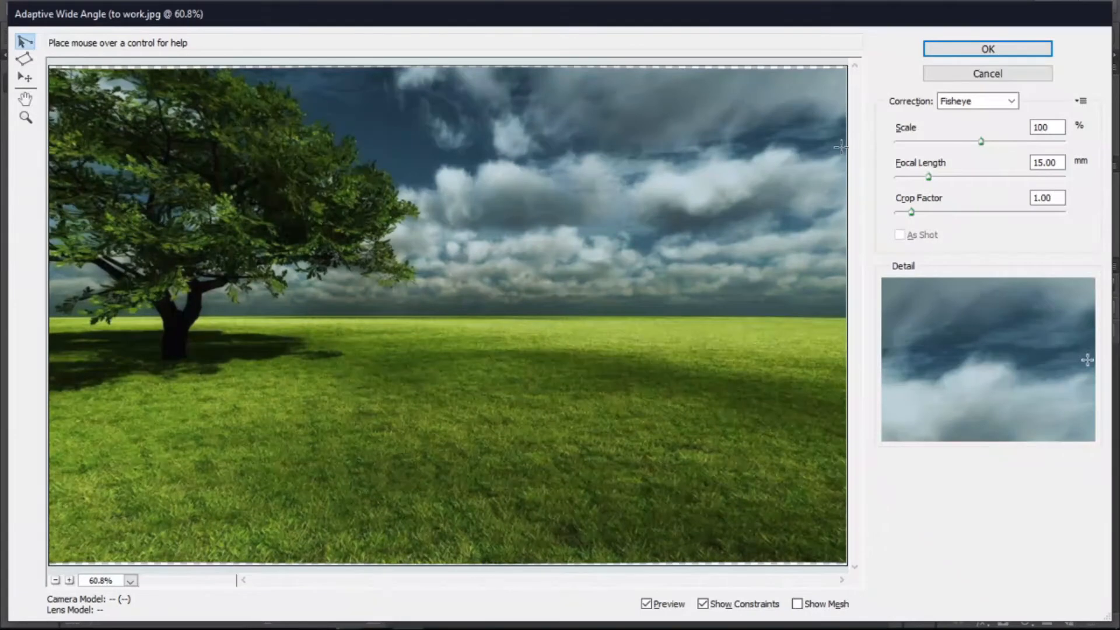
left_click(26, 61)
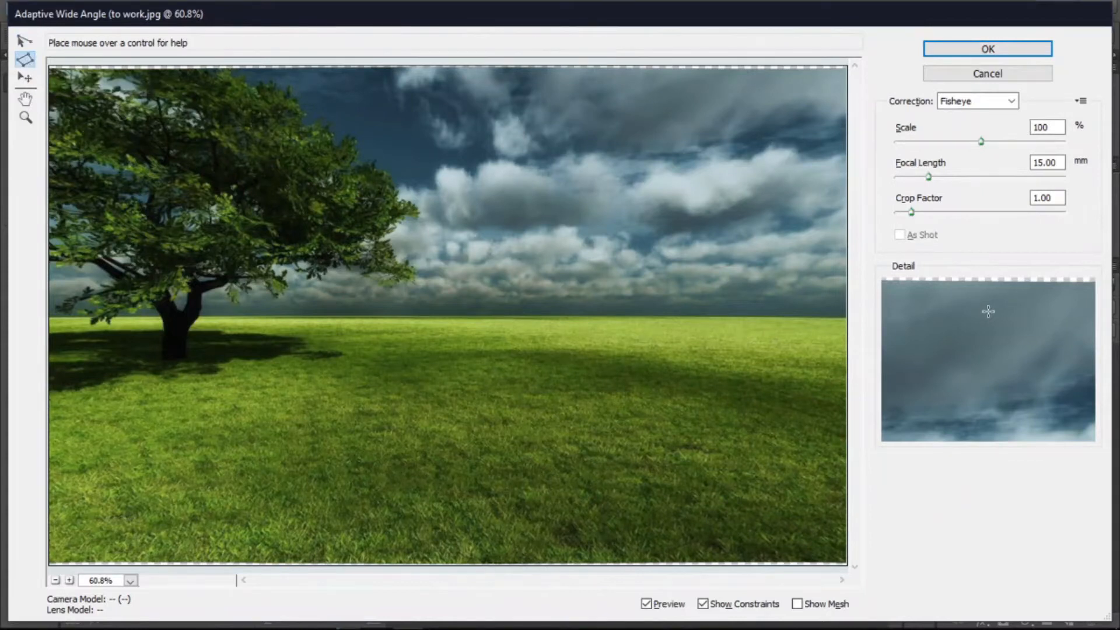
left_click(222, 130)
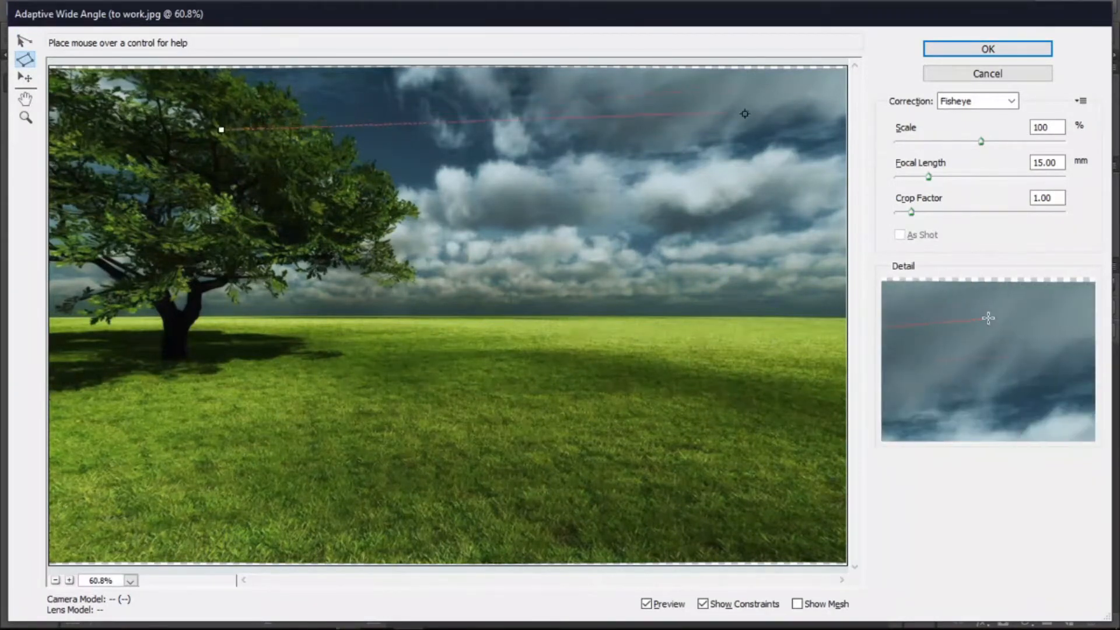
left_click(731, 145)
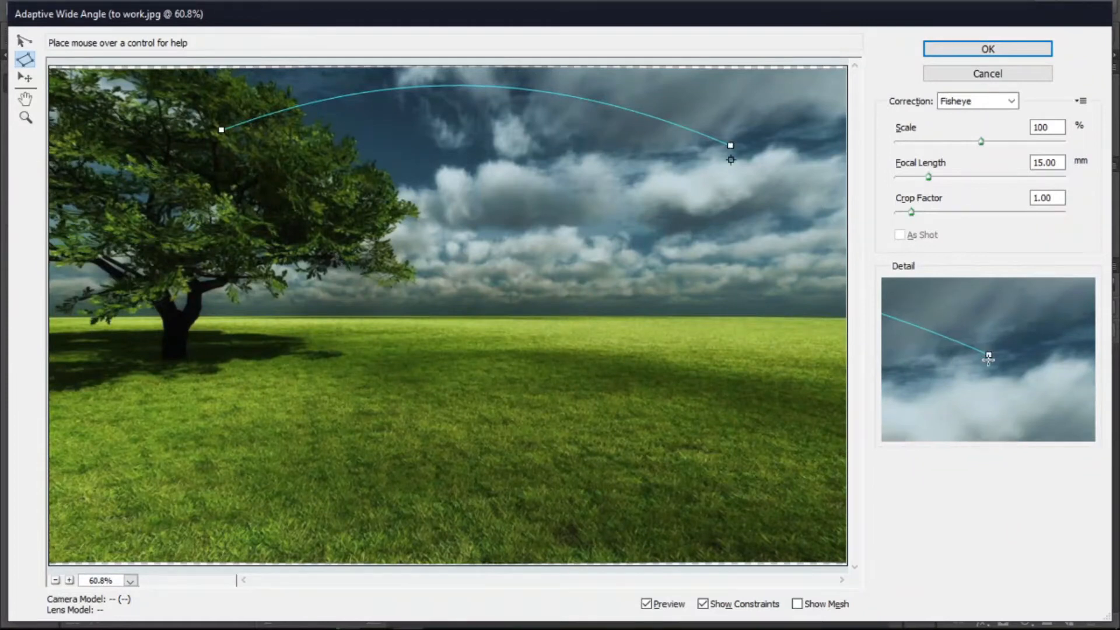
left_click(728, 465)
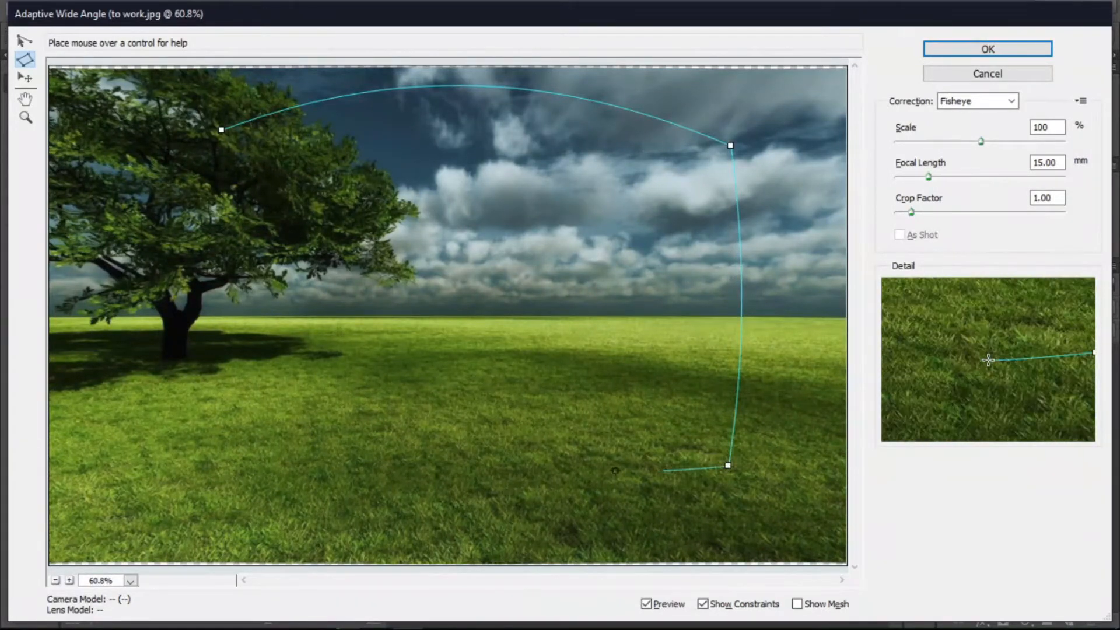
left_click(213, 460)
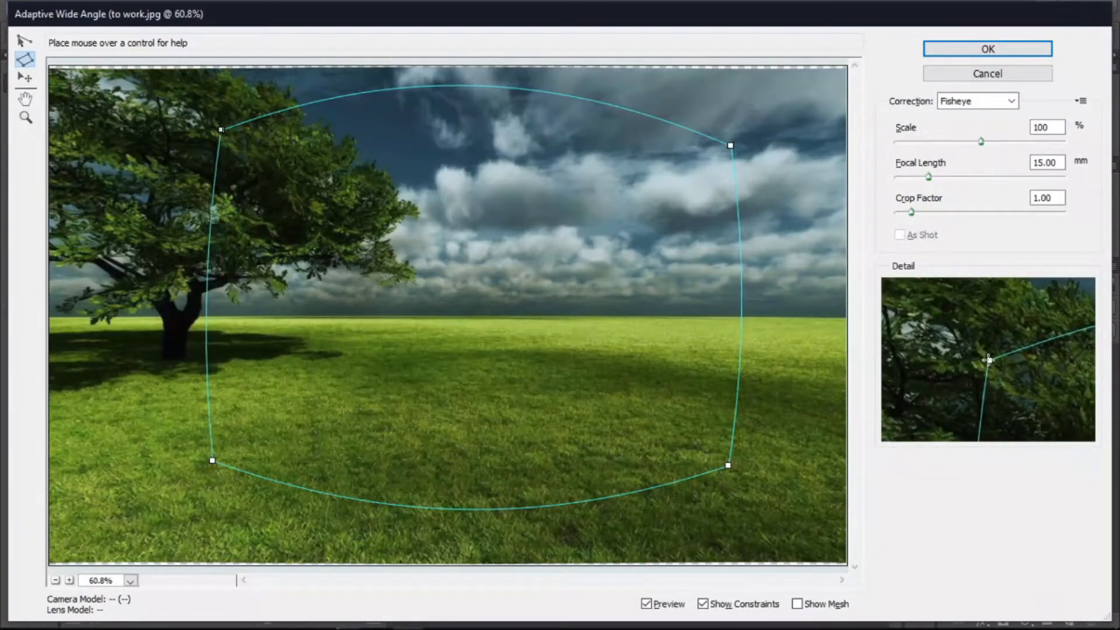
left_click(221, 130)
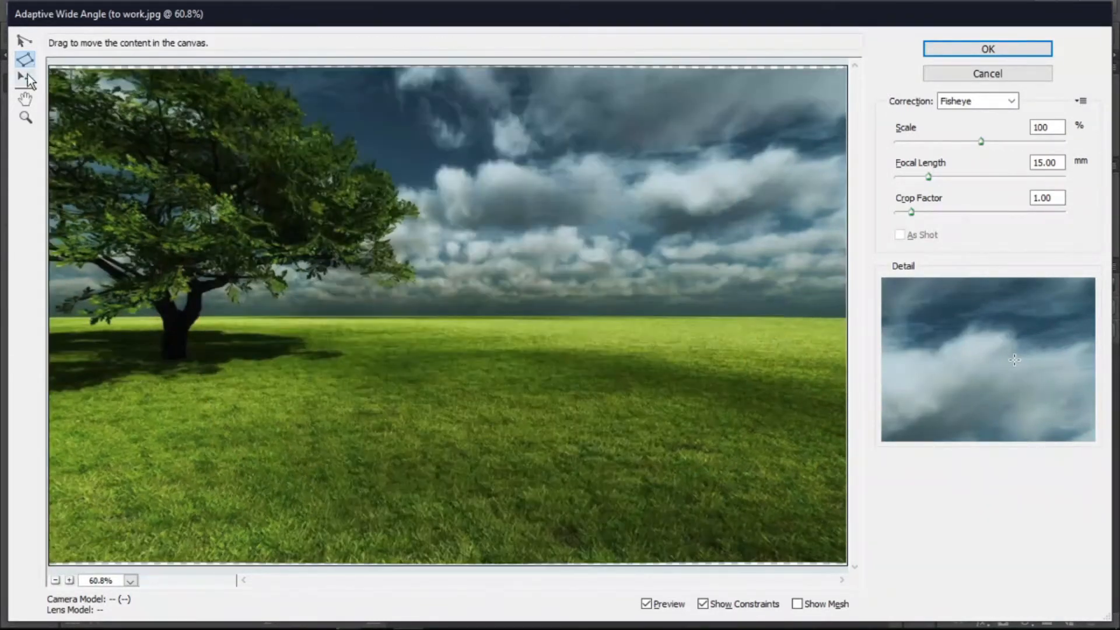
- Shift the corrected image downward within the preview using the Move tool
left_click(28, 78)
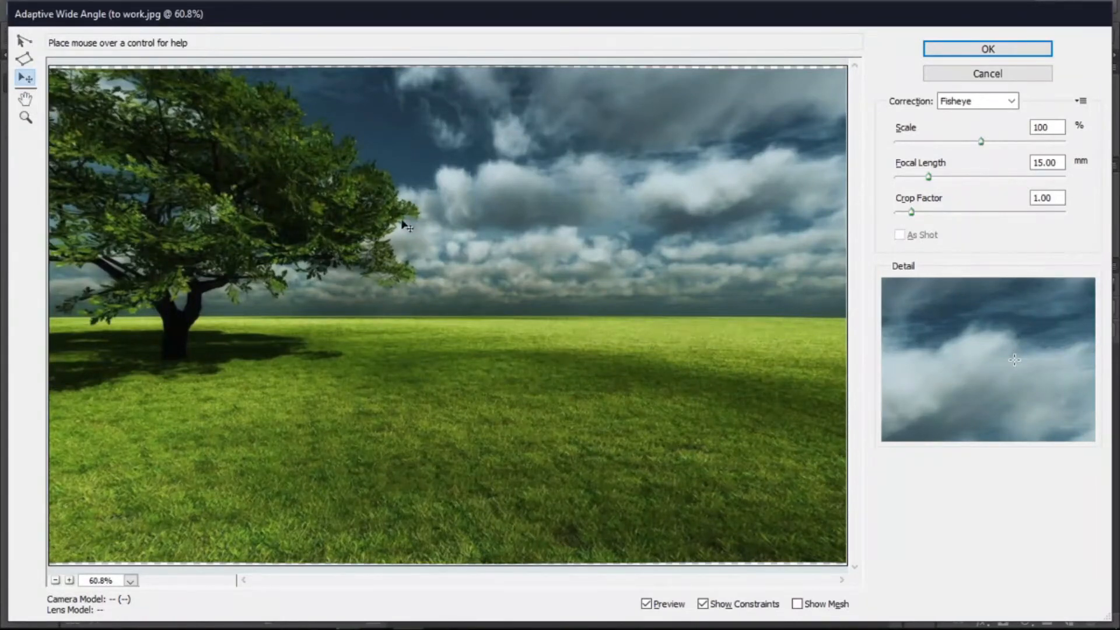
left_click_drag(425, 242, 554, 351)
left_click_drag(465, 297, 509, 305)
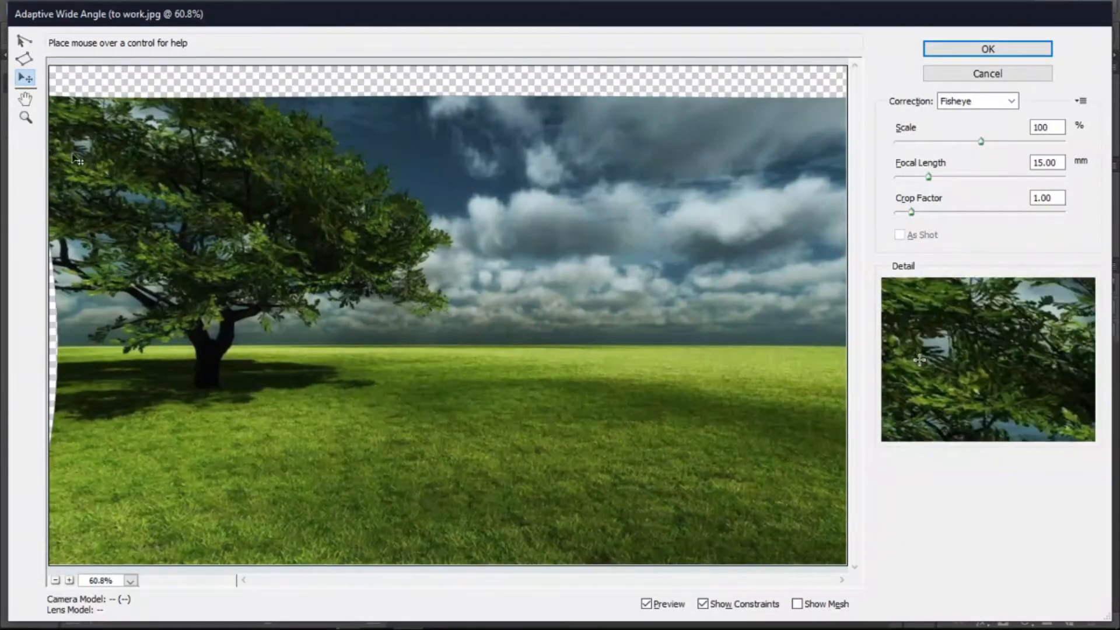
- Zoom in closely on the tree's foliage with the Zoom tool, then zoom back out
left_click(25, 100)
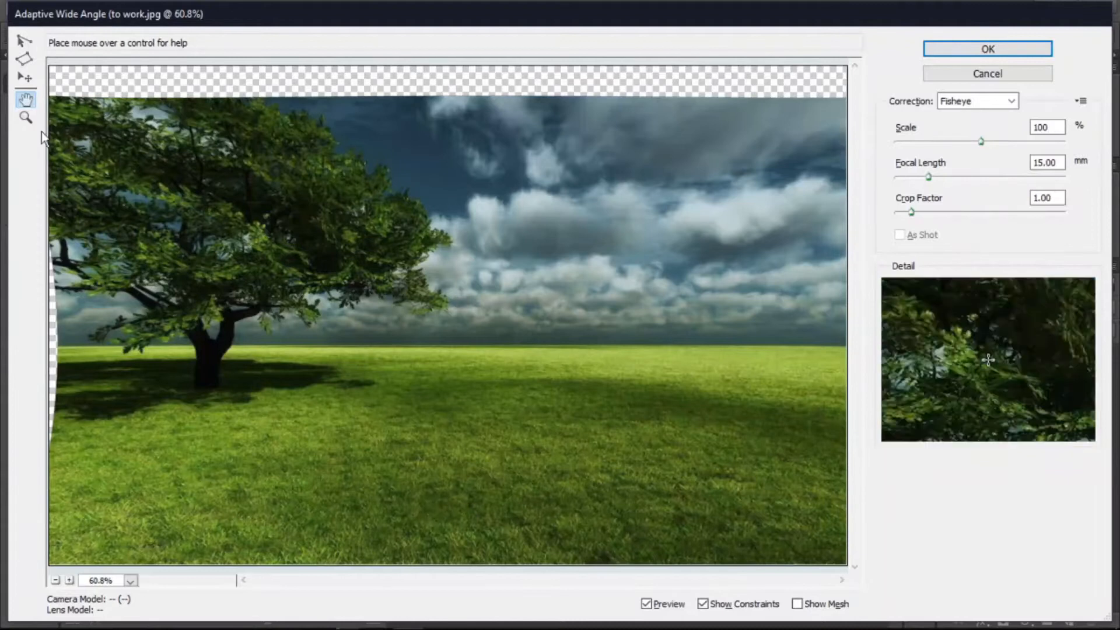
left_click(26, 116)
left_click(332, 193)
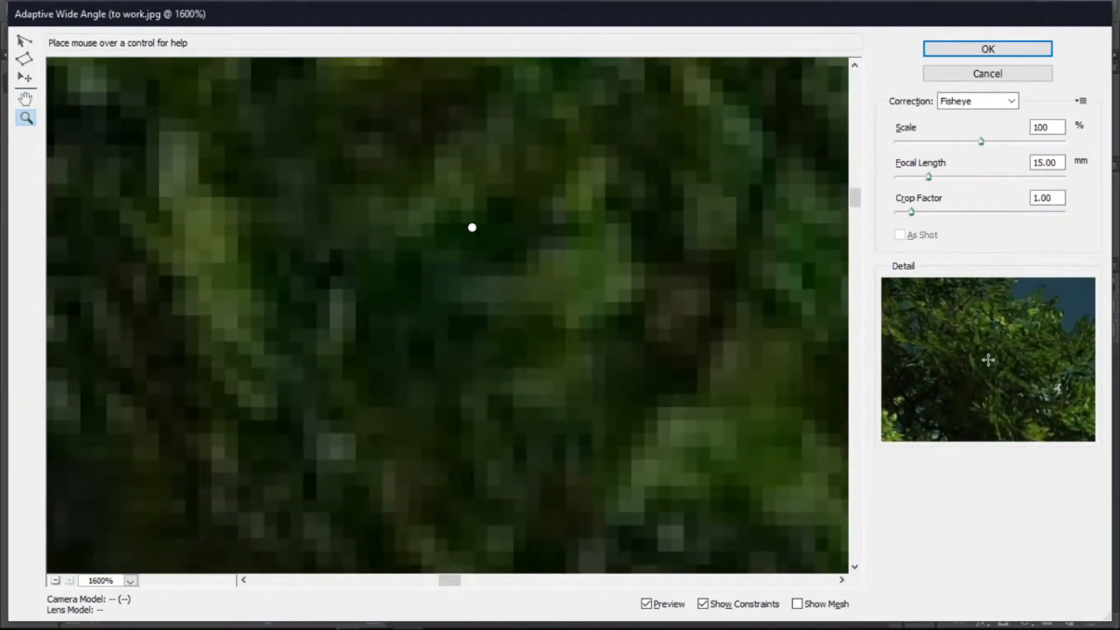
left_click(472, 228, "alt")
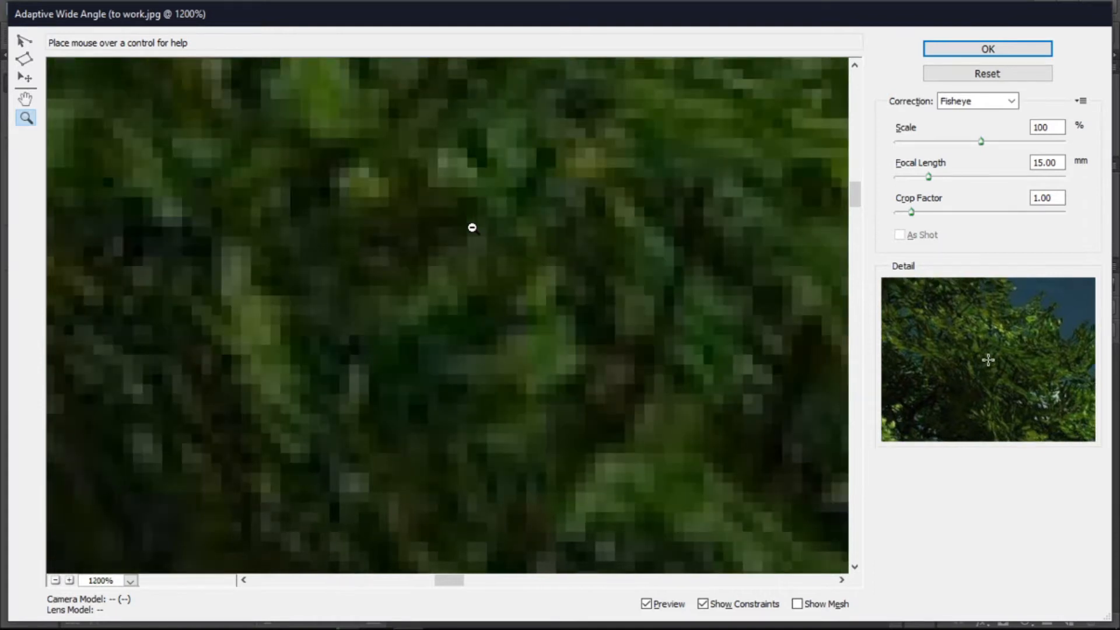
left_click(472, 228, "alt")
left_click(471, 227, "alt")
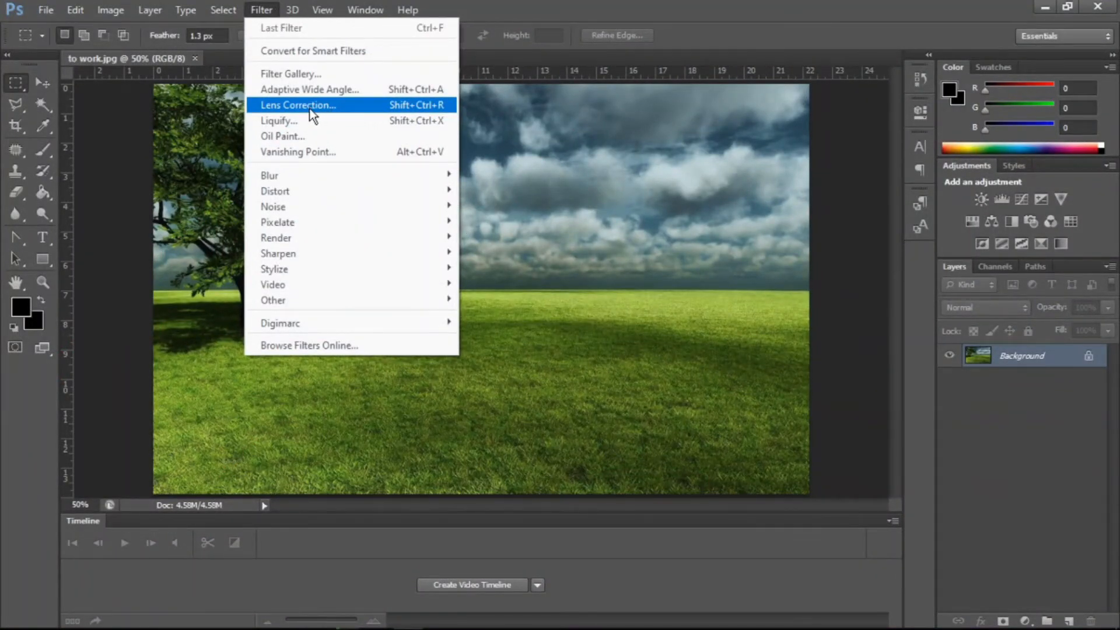
- Open Lens Correction and drag across the image with the Remove Distortion tool to bend it
left_click(367, 107)
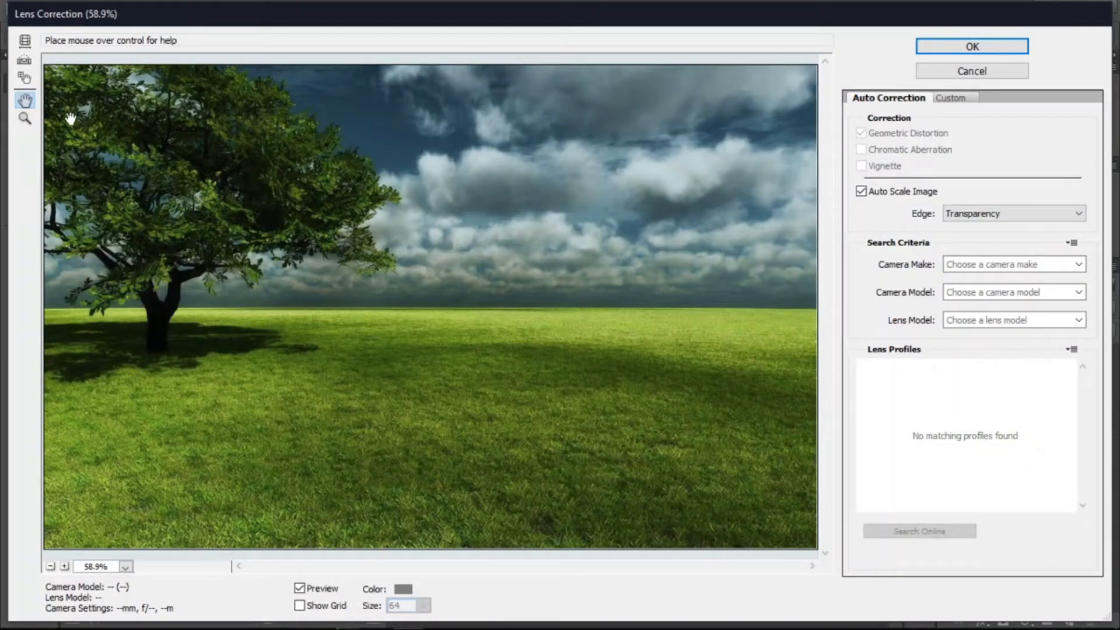
left_click(29, 45)
left_click_drag(348, 346, 439, 367)
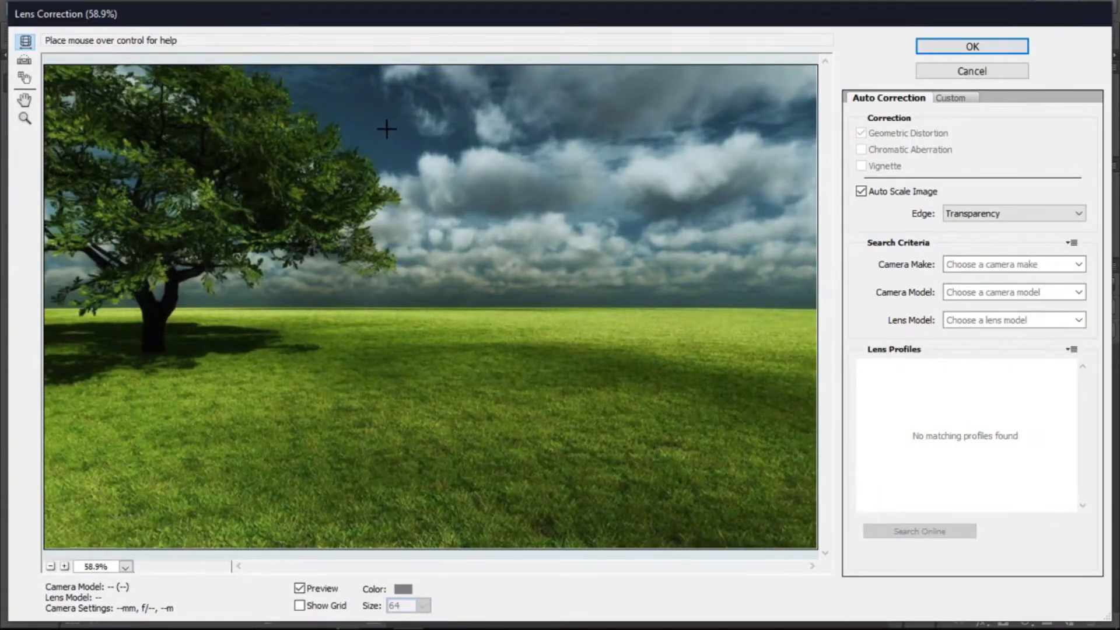
left_click_drag(386, 129, 402, 233)
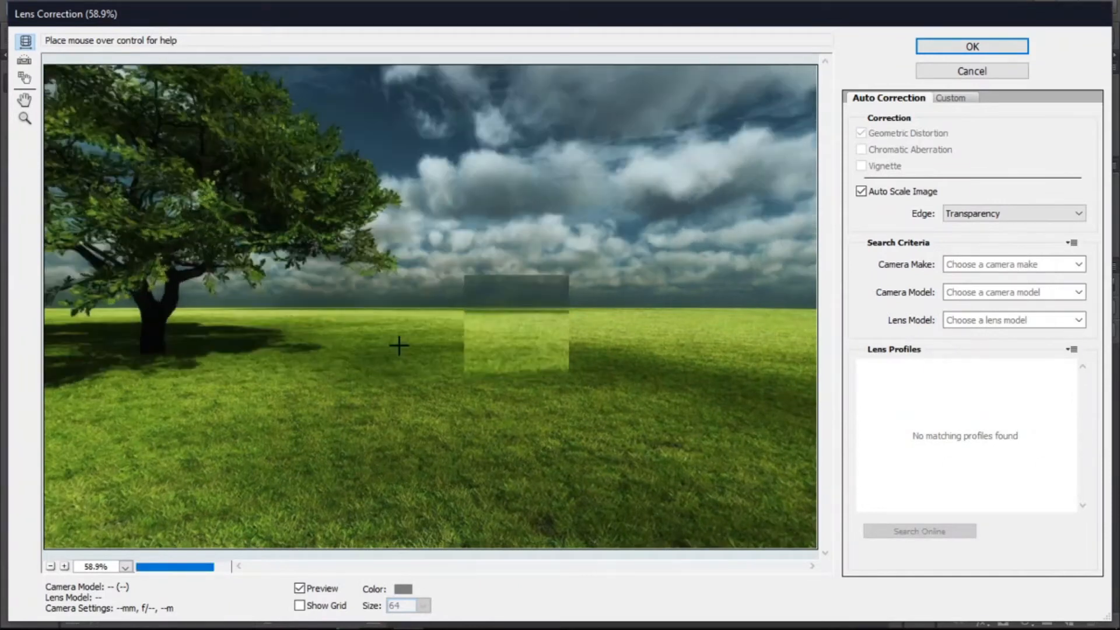
left_click_drag(399, 346, 308, 125)
left_click_drag(451, 131, 468, 293)
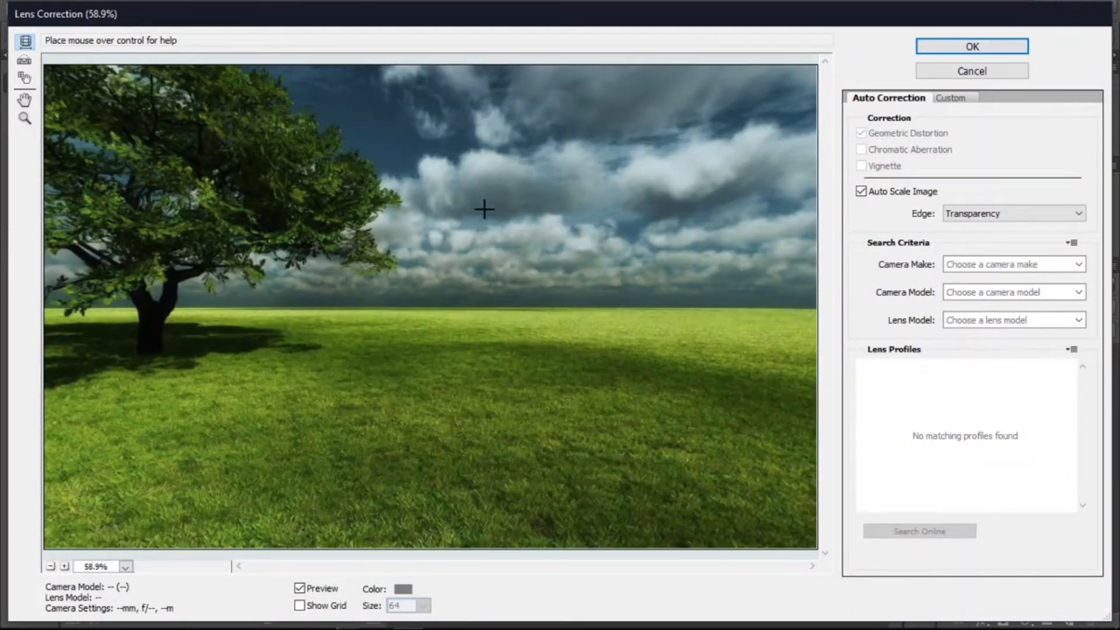
left_click_drag(385, 234, 468, 256)
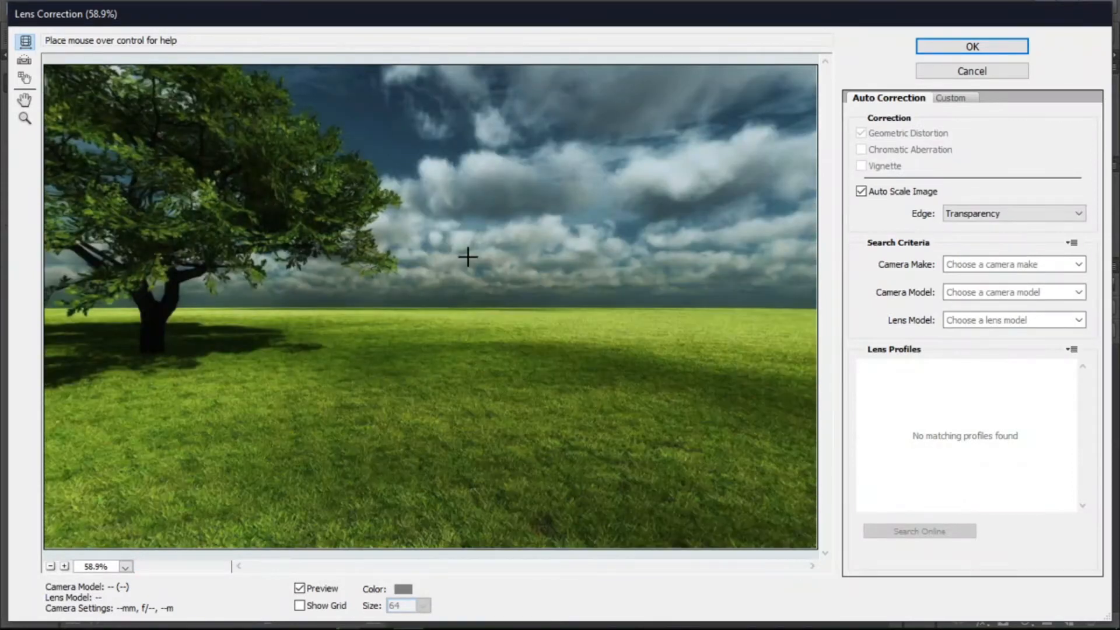
- Draw straightening lines along the horizon and diagonally across the field with the Straighten tool
left_click(20, 63)
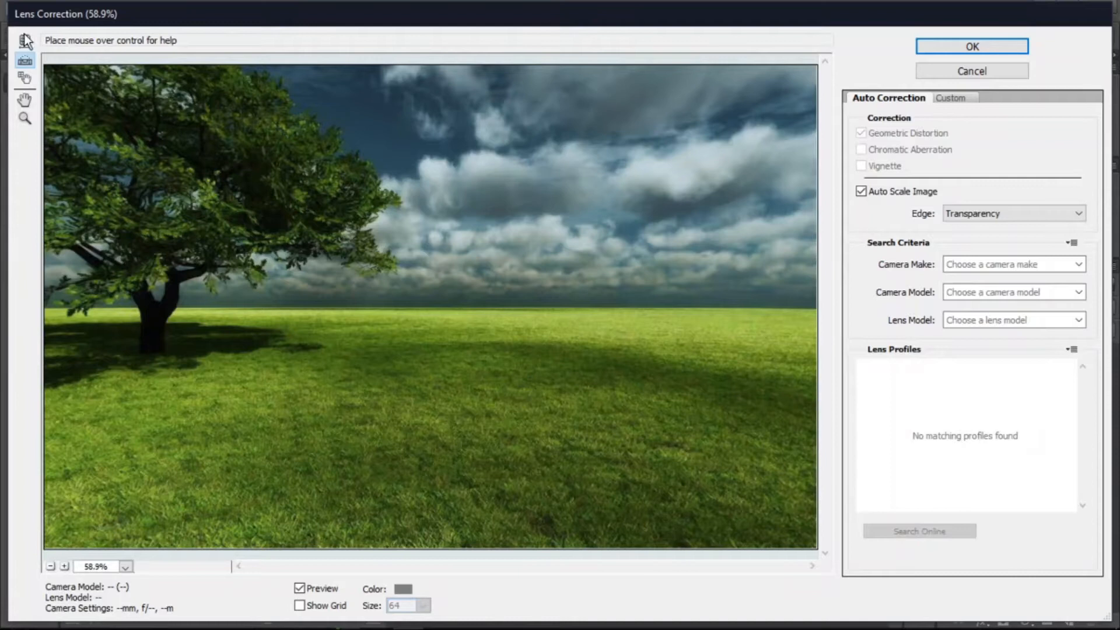
left_click_drag(266, 355, 557, 355)
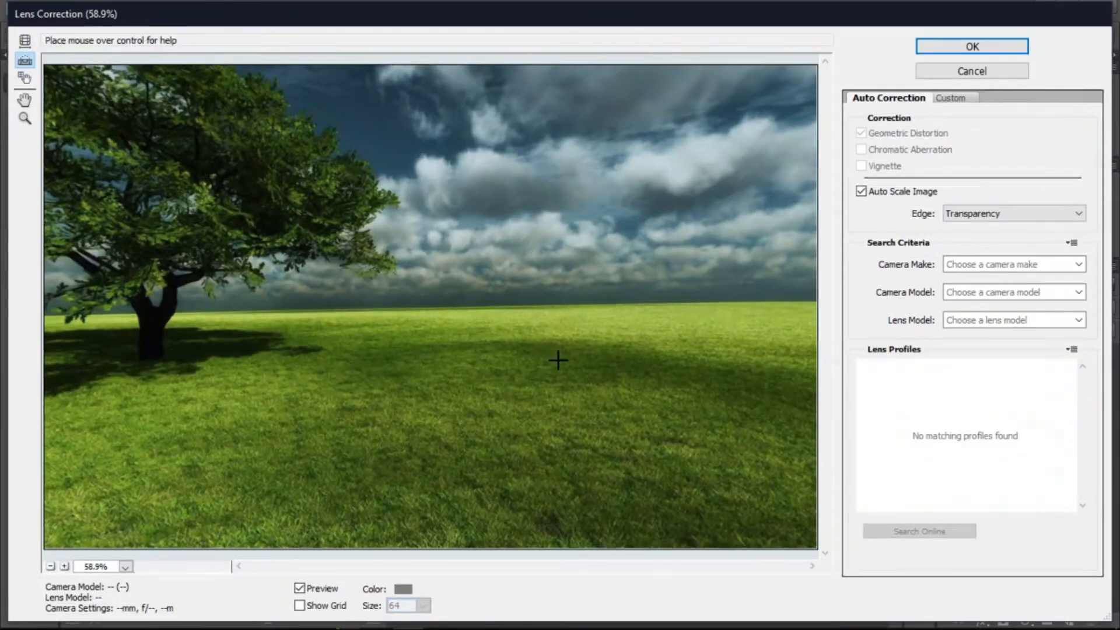
left_click_drag(275, 322, 237, 396)
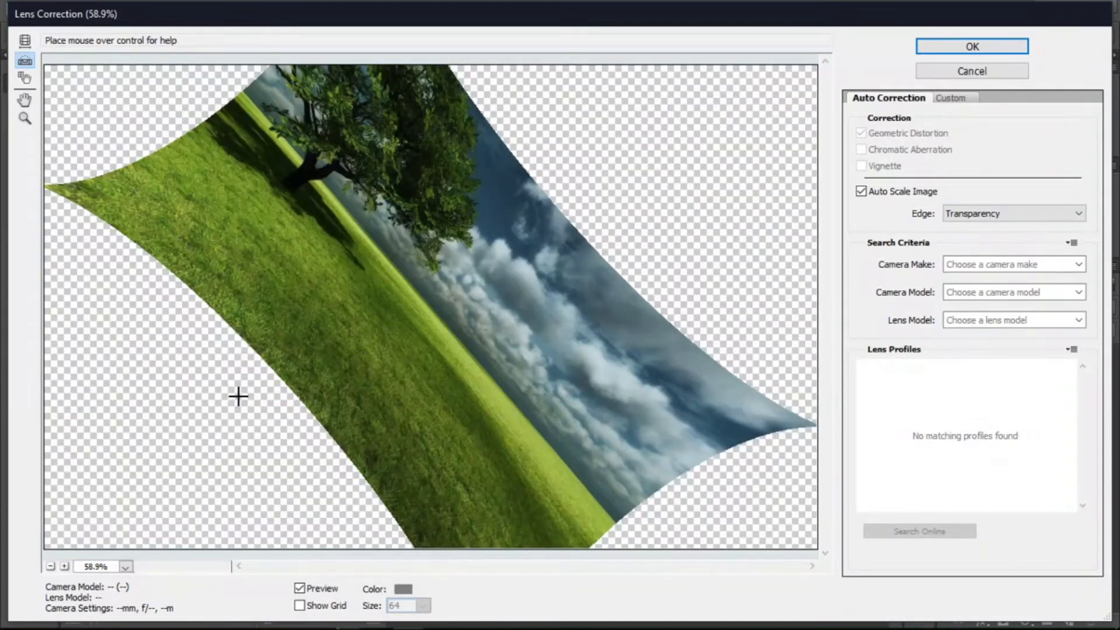
- Reset the Lens Correction dialog and cancel it
key("alt")
key("alt")
left_click_drag(980, 71, 848, 71)
left_click(1017, 70)
- Reopen Lens Correction, show the alignment grid and reposition it with the Move Grid tool
left_click(261, 10)
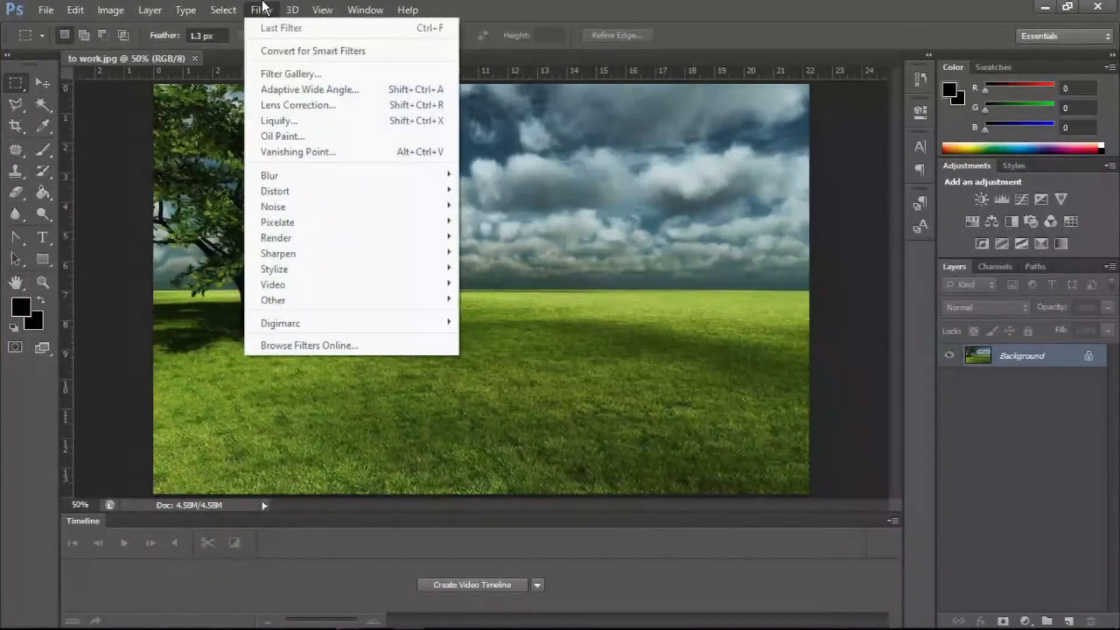
left_click(330, 107)
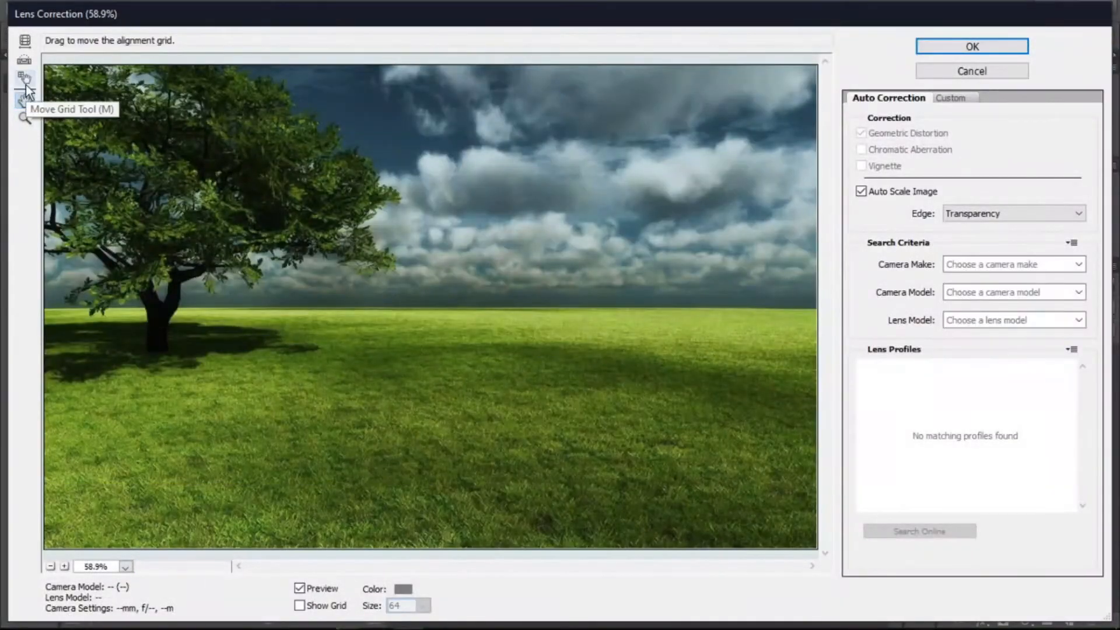
left_click(26, 85)
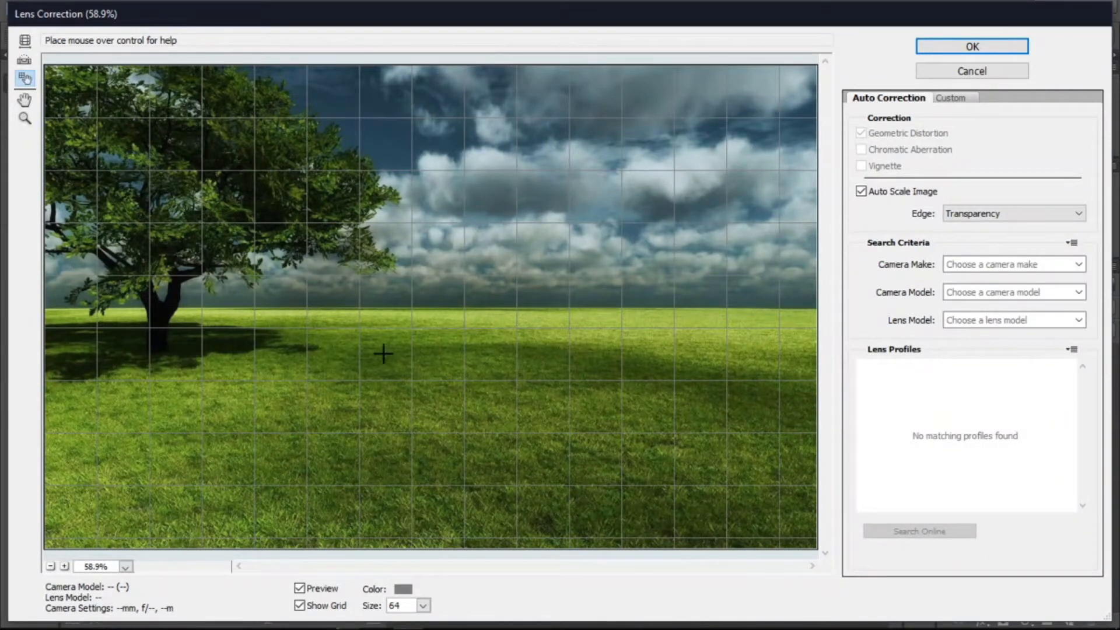
left_click_drag(383, 352, 546, 303)
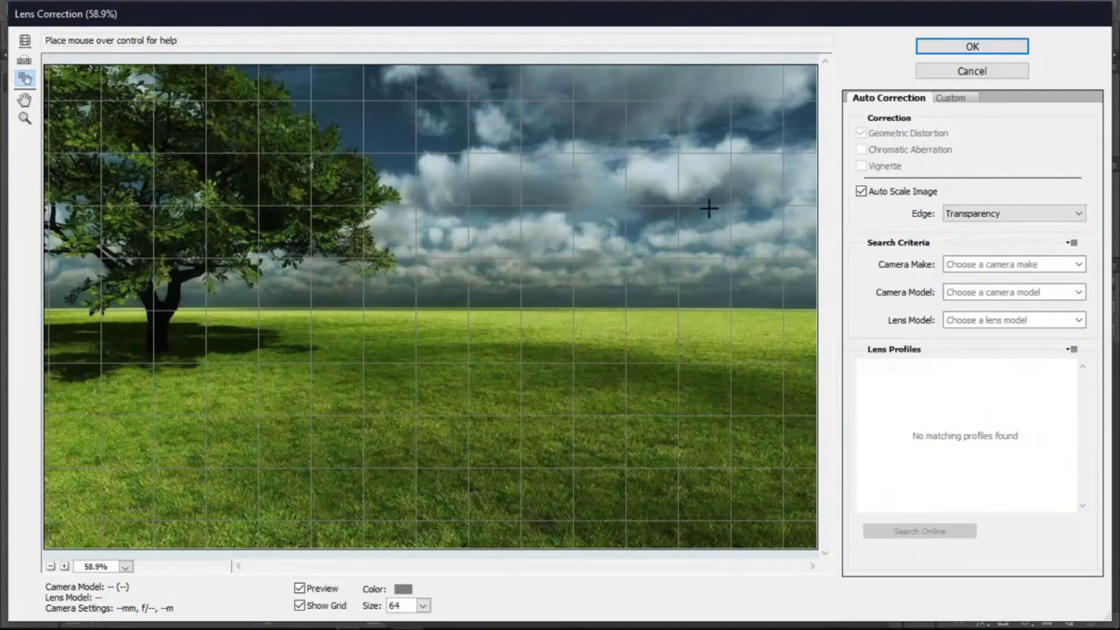
left_click_drag(477, 330, 520, 265)
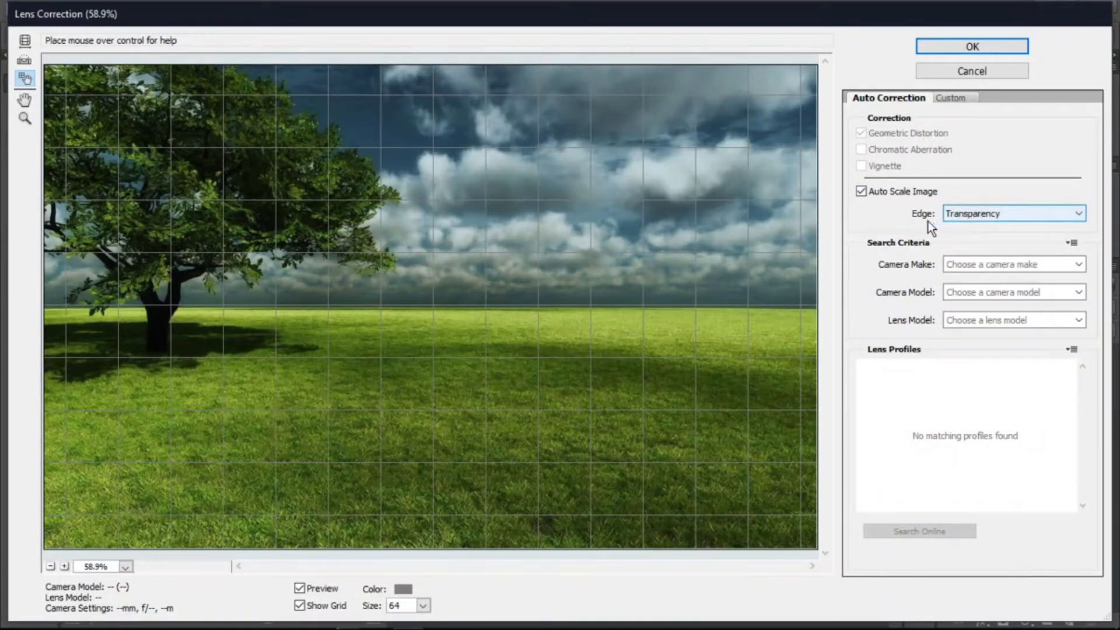
- Browse the Edge fill options and the Camera Make list, keeping Edge set to Transparency
left_click(968, 220)
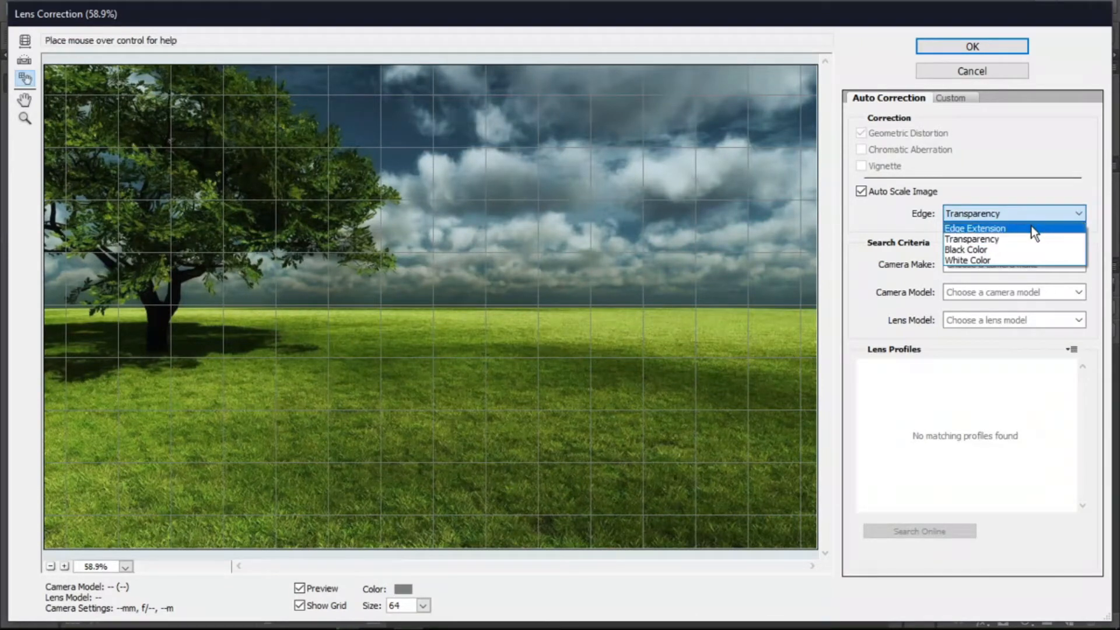
left_click(983, 240)
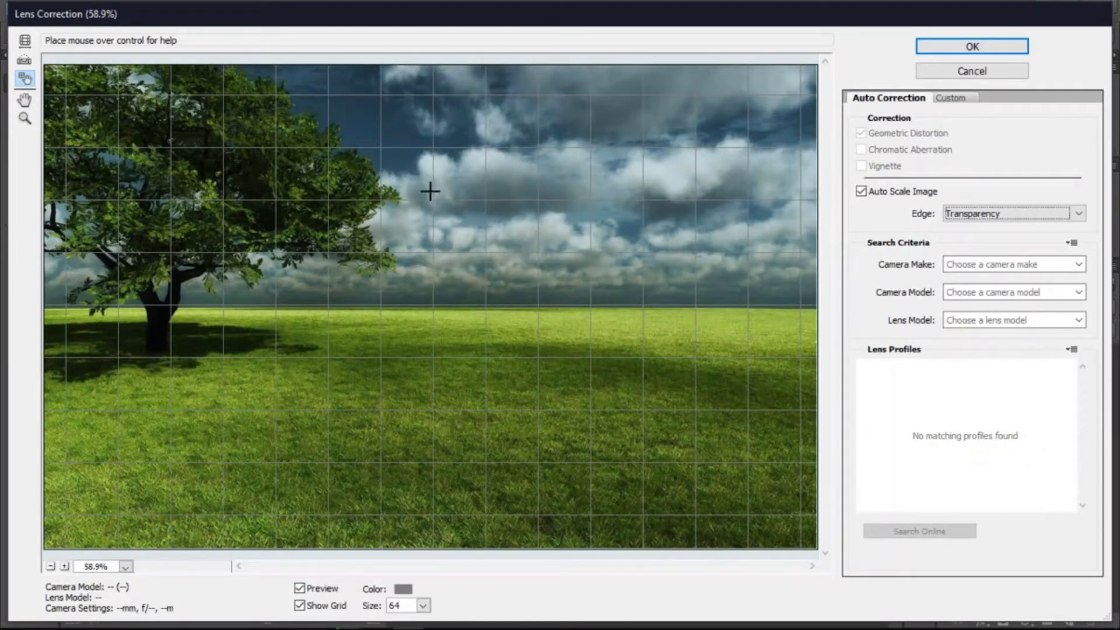
left_click(1002, 213)
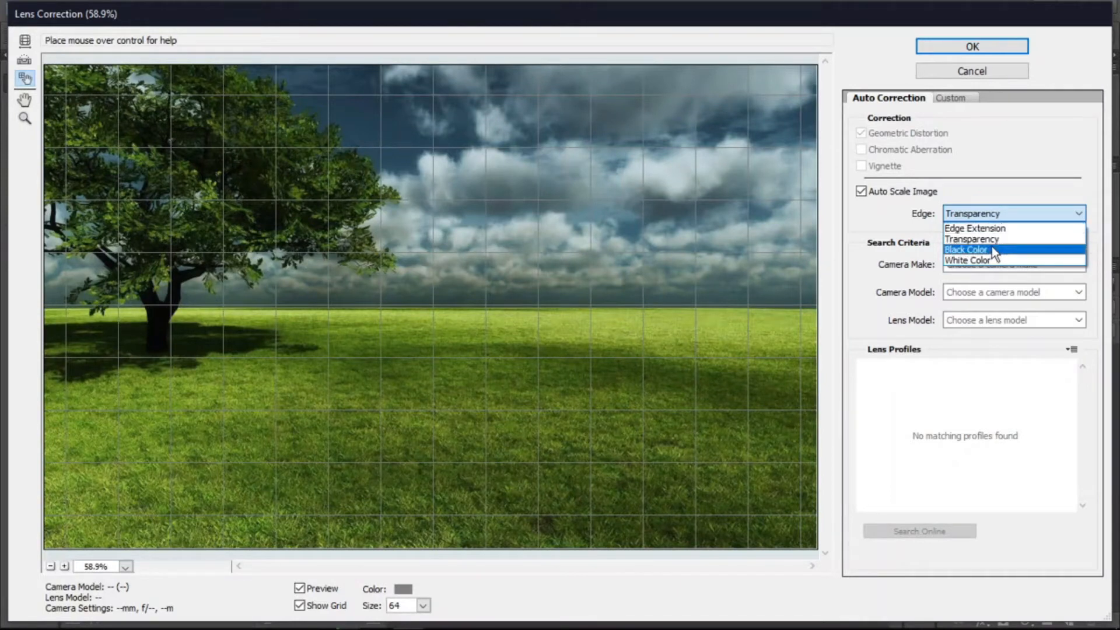
left_click(986, 214)
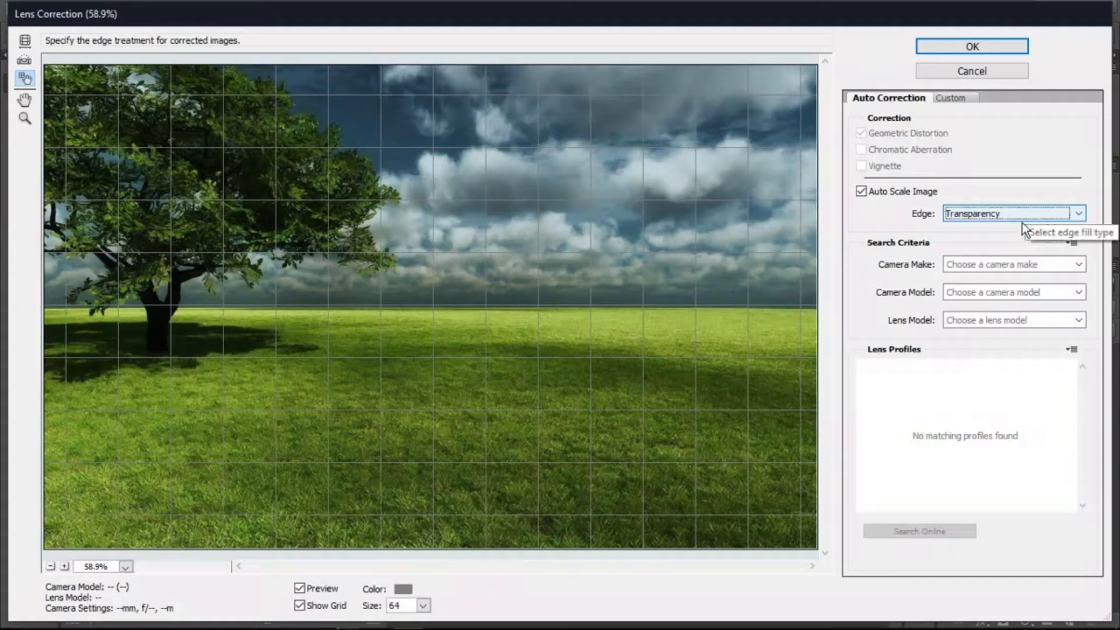
left_click(971, 263)
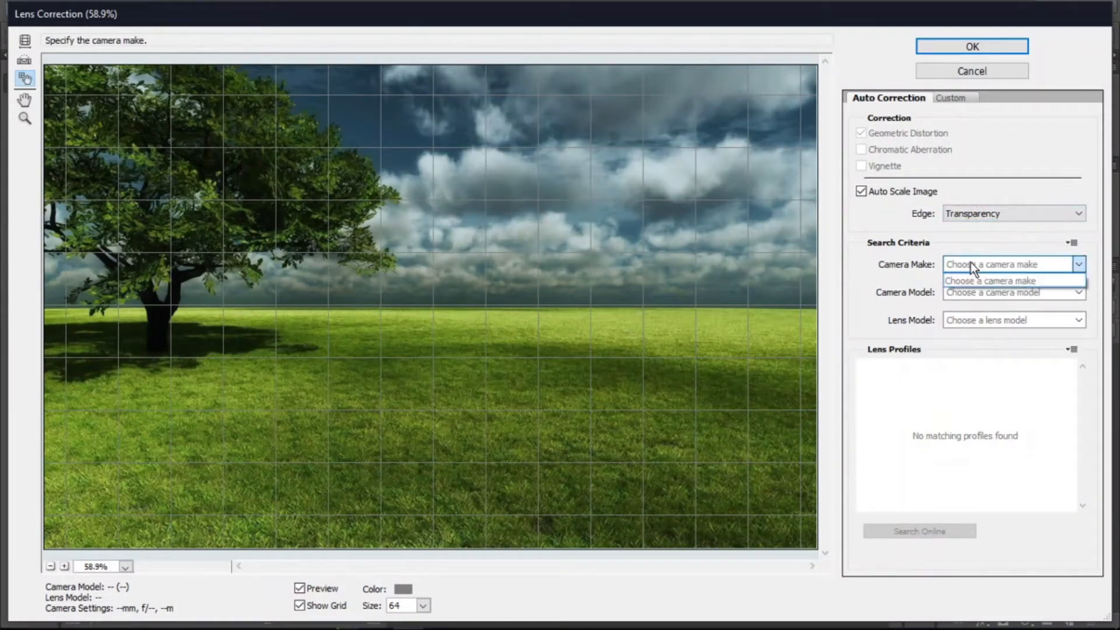
left_click(971, 263)
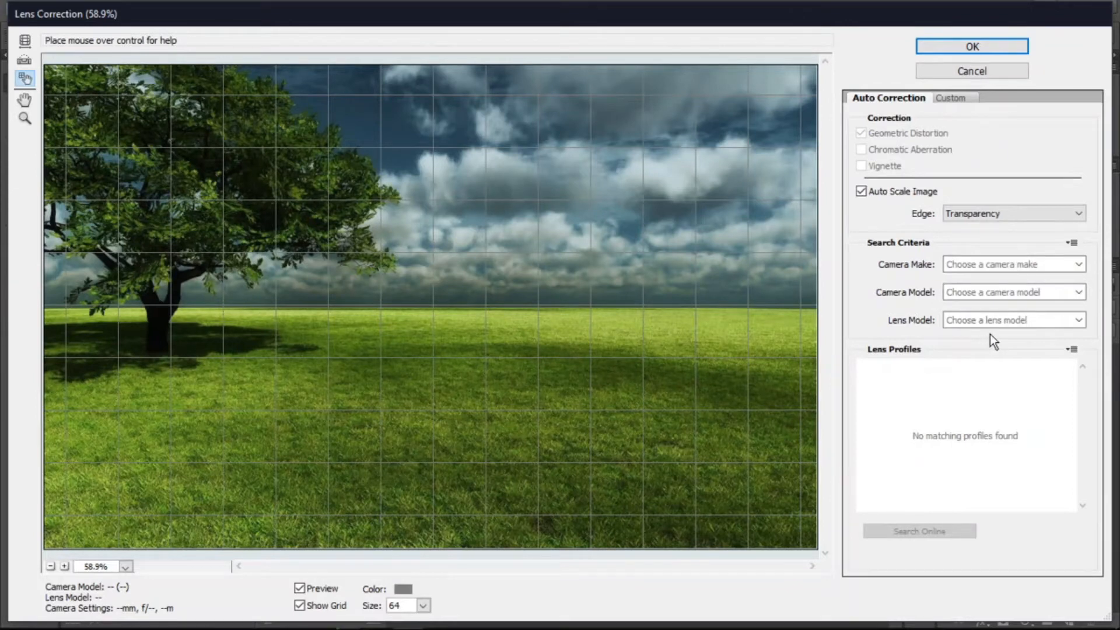
- Switch to the Custom settings and set Remove Distortion to -29.00
left_click(951, 98)
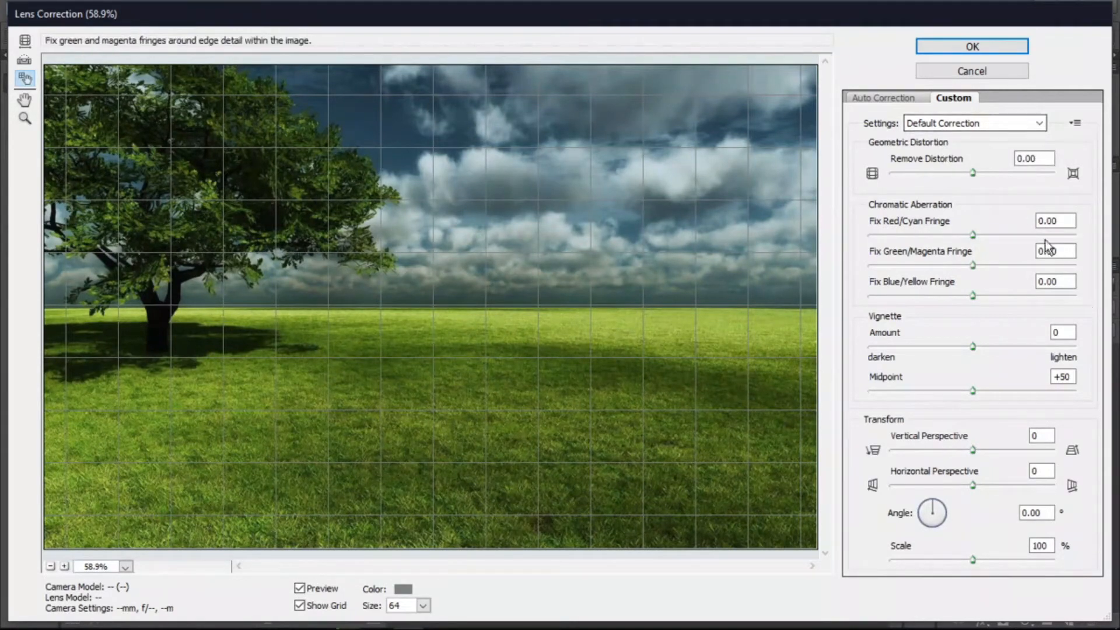
left_click_drag(975, 174, 949, 174)
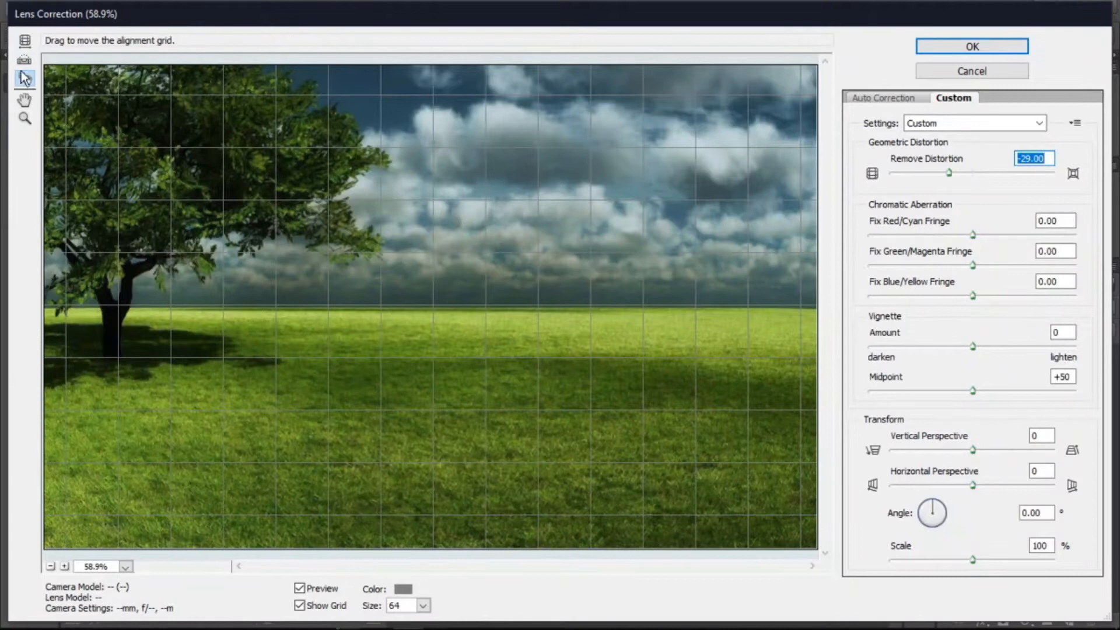
- Set Remove Distortion to -26.00, Fix Red/Cyan Fringe to -8.73 and Fix Green/Magenta Fringe to -16.67
mouse_move(945, 172)
left_mouse_down()
mouse_move(908, 172)
mouse_move(955, 169)
left_mouse_up()
mouse_move(970, 236)
left_mouse_down()
mouse_move(943, 235)
mouse_move(963, 235)
left_mouse_up()
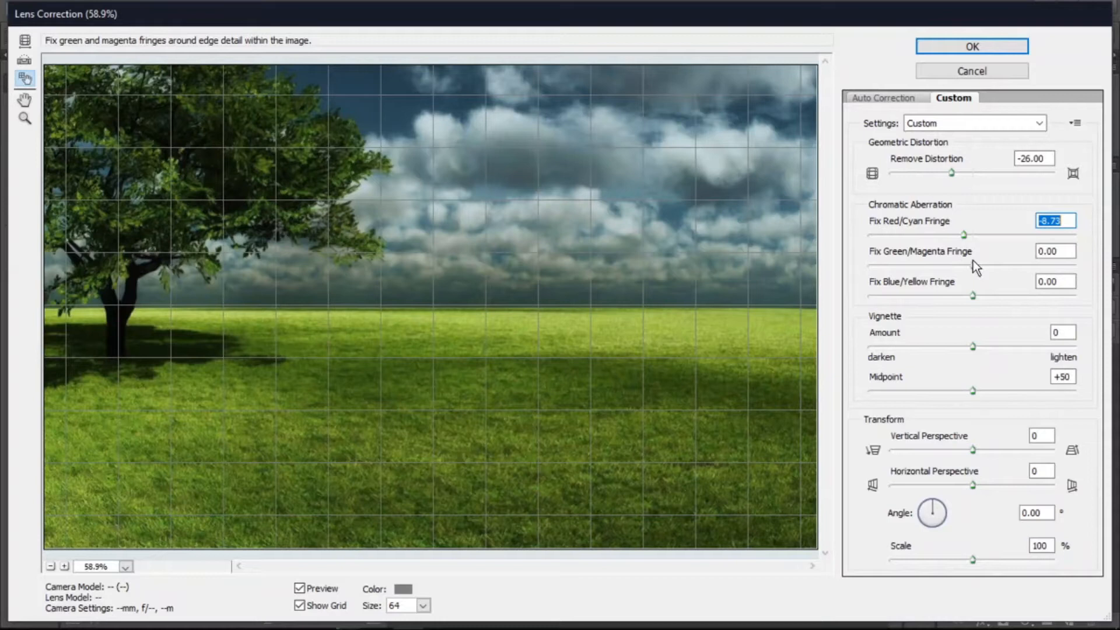
left_click_drag(933, 271, 957, 268)
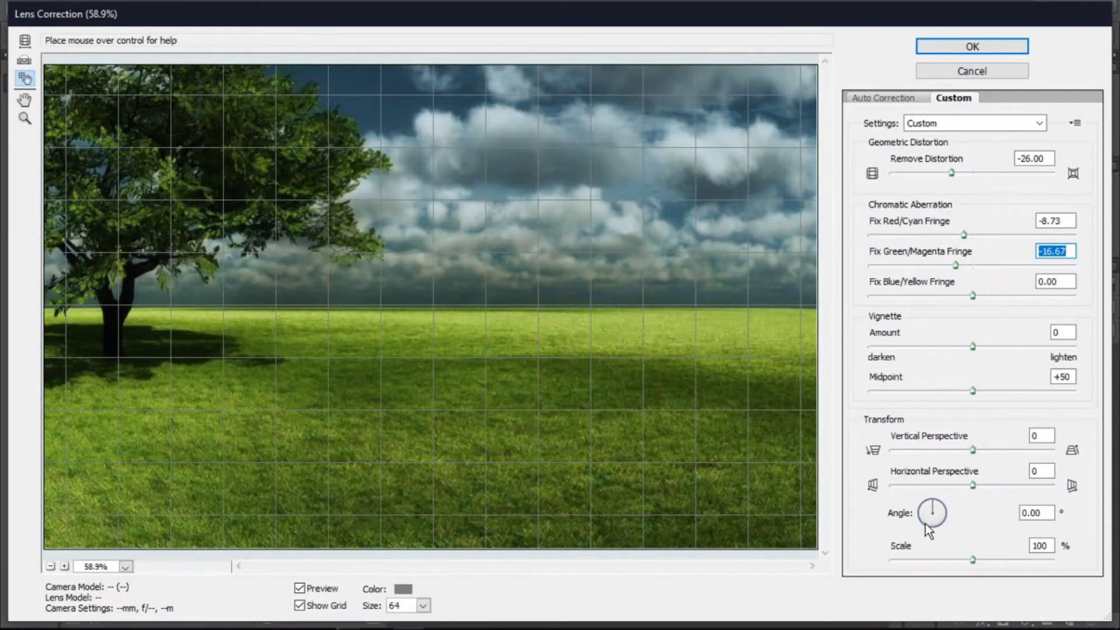
- Rotate the image to an angle of 308.43°, set Horizontal Perspective to +100 and Vertical Perspective to +44
mouse_move(933, 506)
left_mouse_down()
mouse_move(943, 531)
mouse_move(930, 519)
mouse_move(928, 532)
mouse_move(925, 513)
left_mouse_up()
left_click_drag(972, 484, 1061, 488)
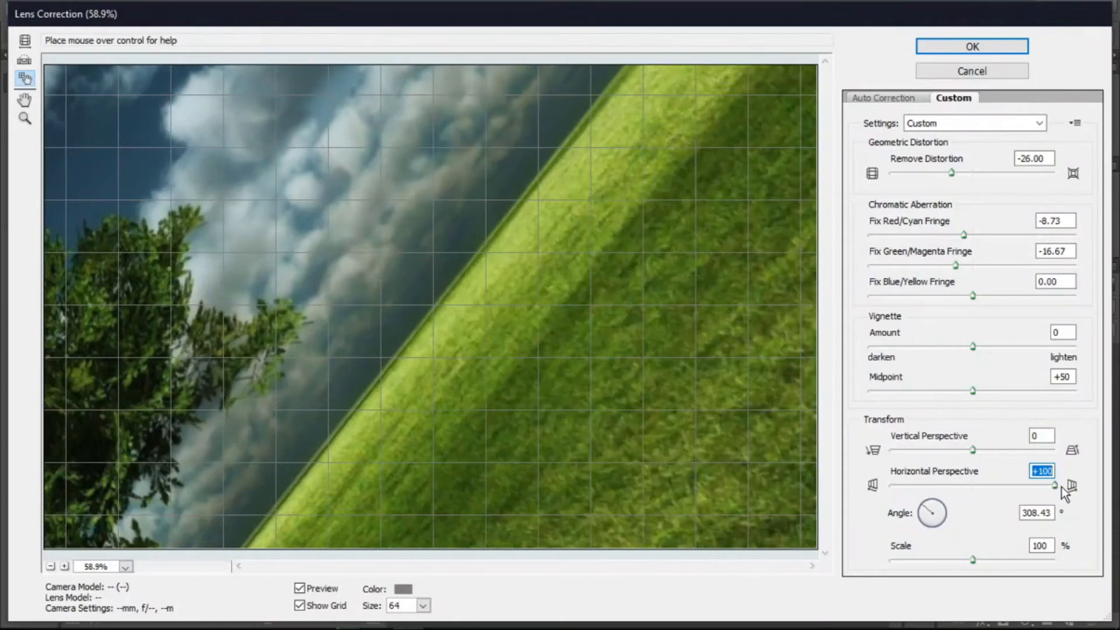
left_click(968, 449)
left_click_drag(968, 449, 896, 454)
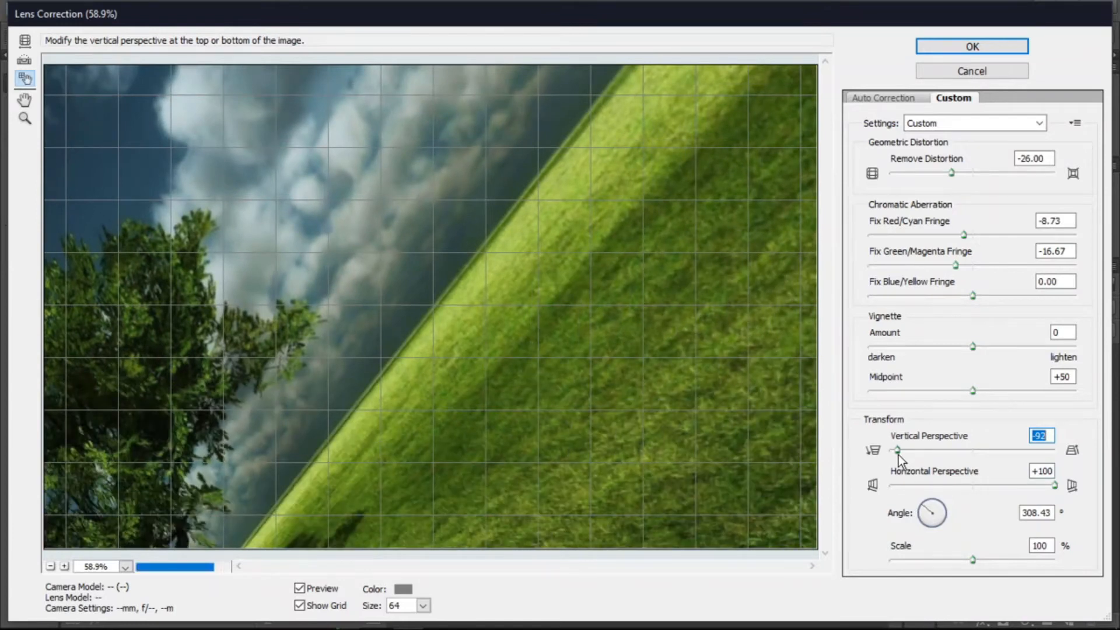
left_click_drag(964, 453, 1009, 453)
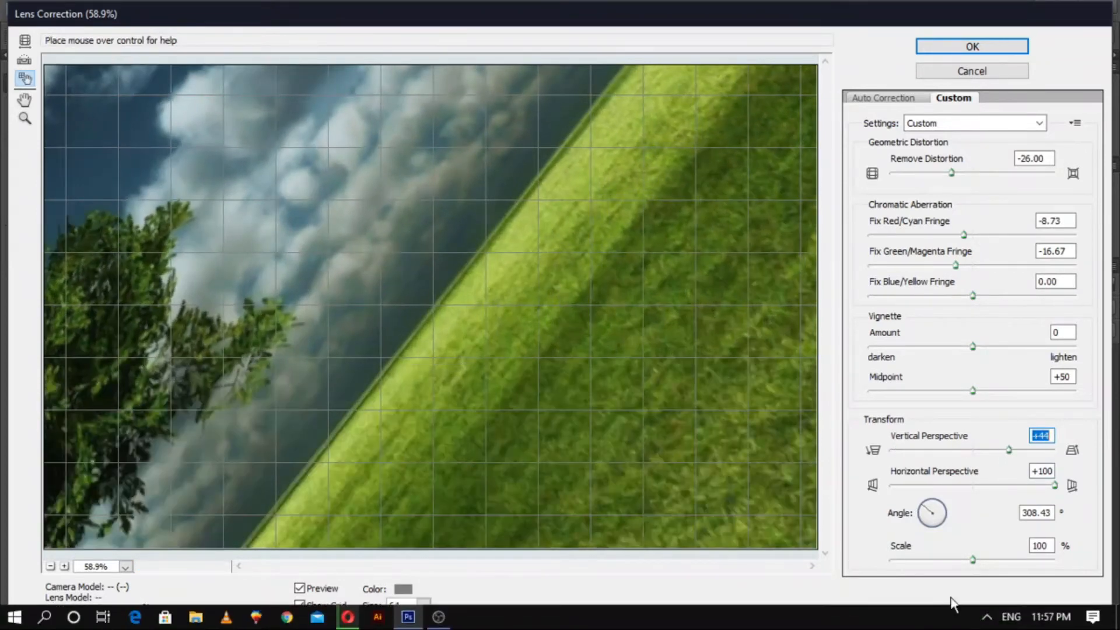
- Set Scale to 50%, Horizontal Perspective to -17 and Vertical Perspective to -4
left_click_drag(969, 561, 875, 564)
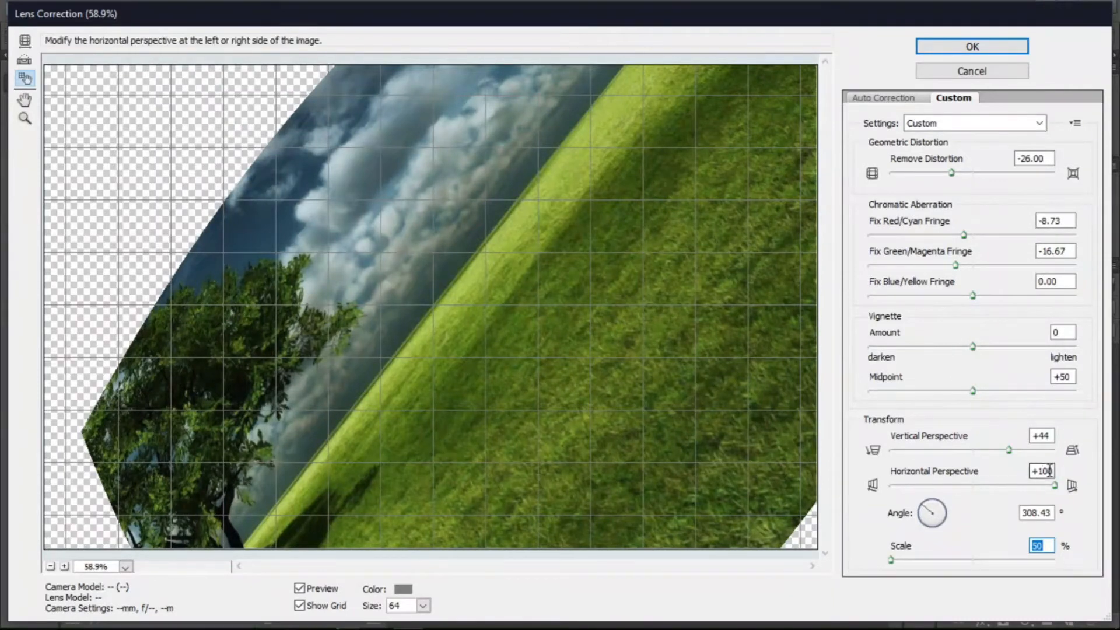
left_click_drag(1054, 485, 957, 490)
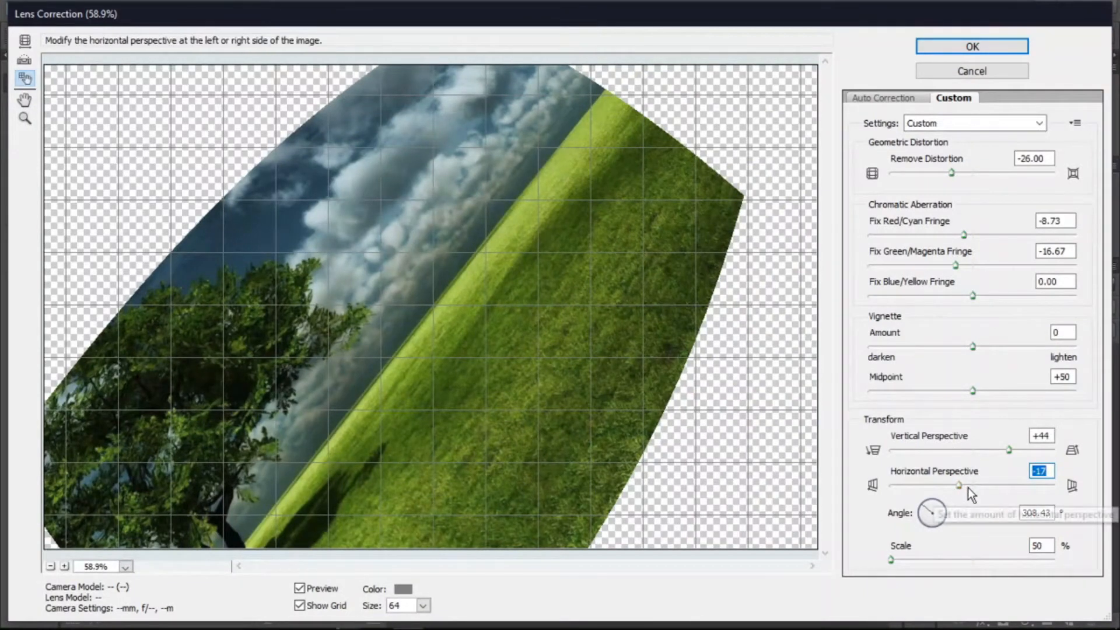
left_click_drag(1010, 449, 970, 452)
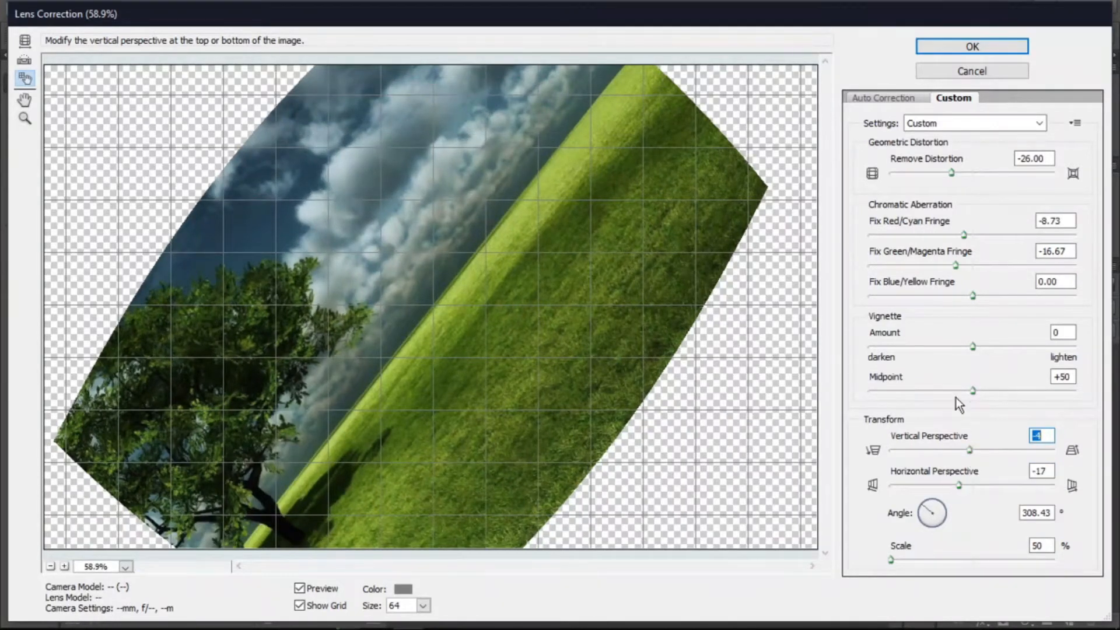
- Set the rotation angle to 360° and Horizontal Perspective to +16
left_click_drag(930, 505, 933, 509)
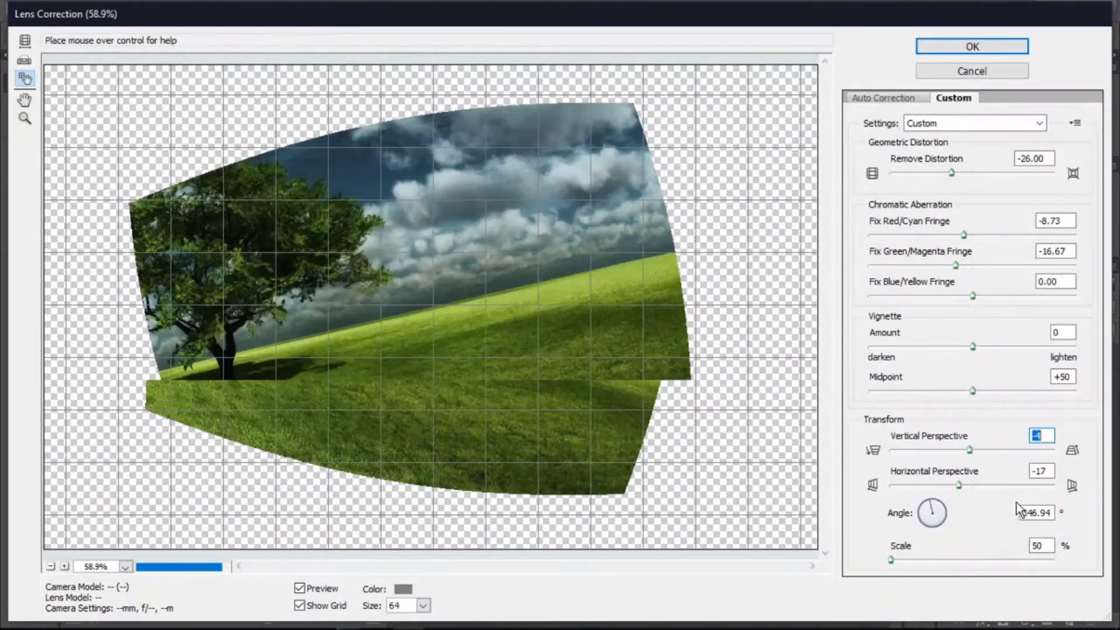
left_click(1041, 512)
left_click_drag(1053, 512, 1003, 516)
type("360")
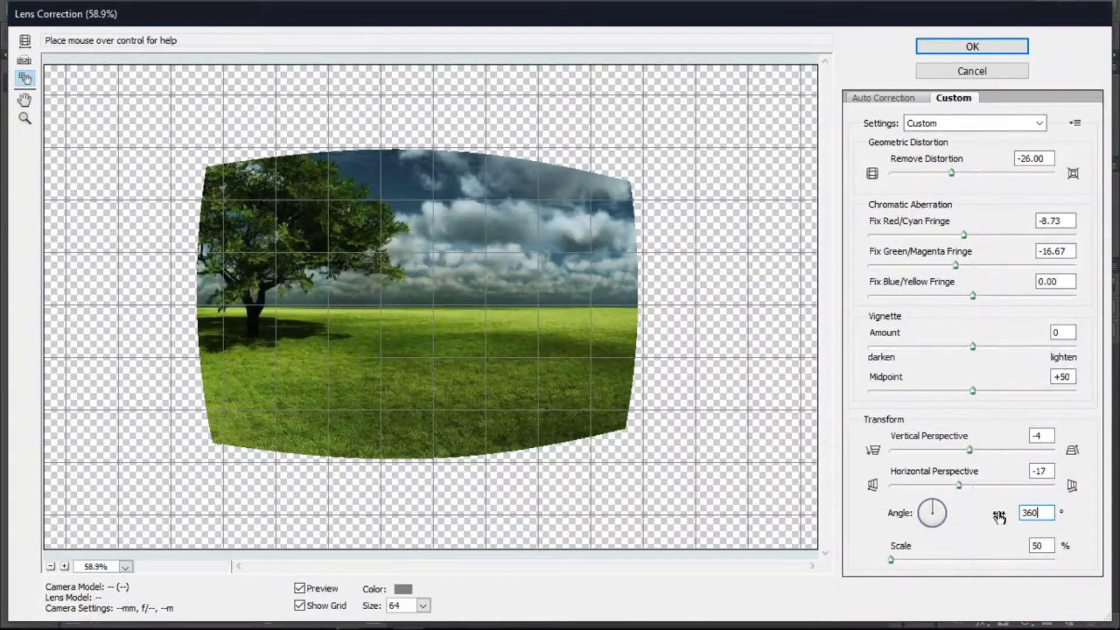
left_click_drag(961, 485, 986, 485)
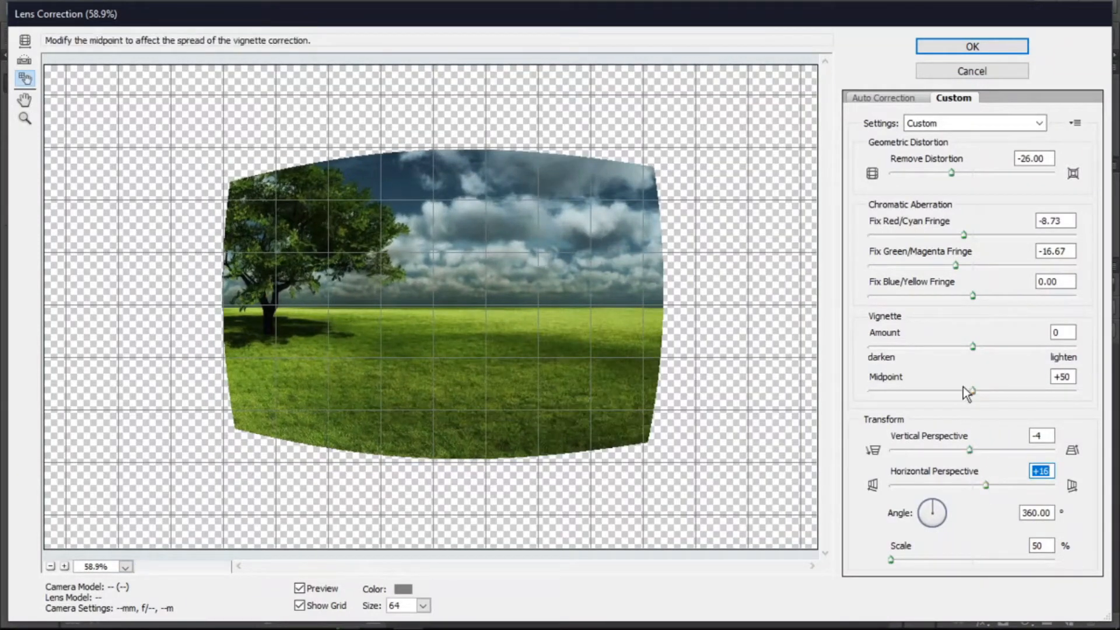
- Set vignette Midpoint to +34, Amount to +33 and Green/Magenta fringe to -34.13, then cancel Lens Correction
left_click_drag(969, 390, 940, 391)
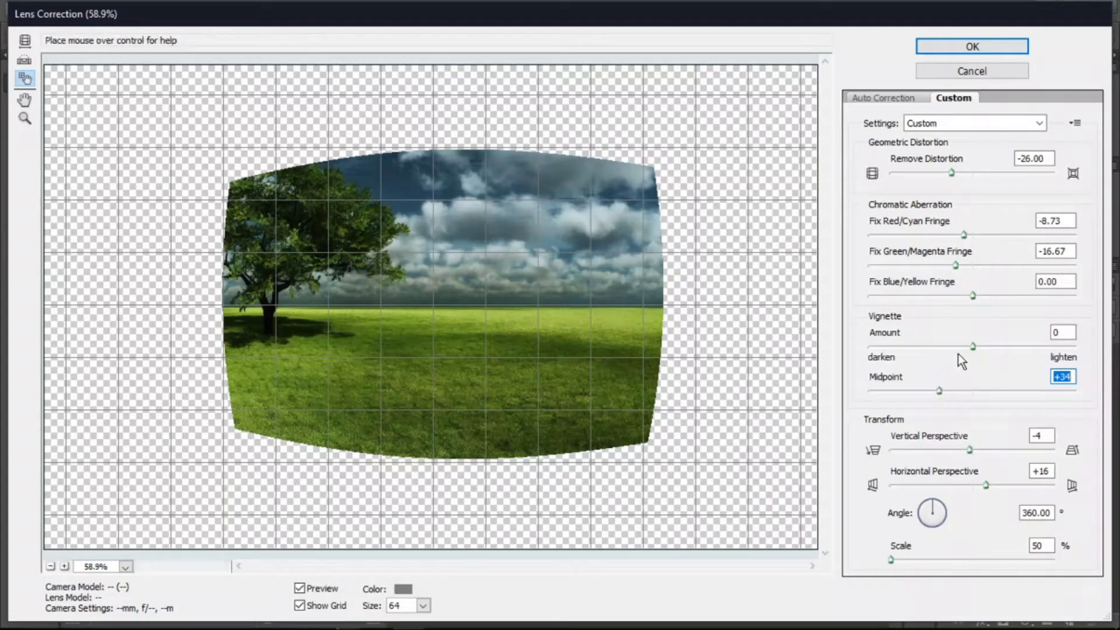
left_click_drag(972, 346, 1005, 344)
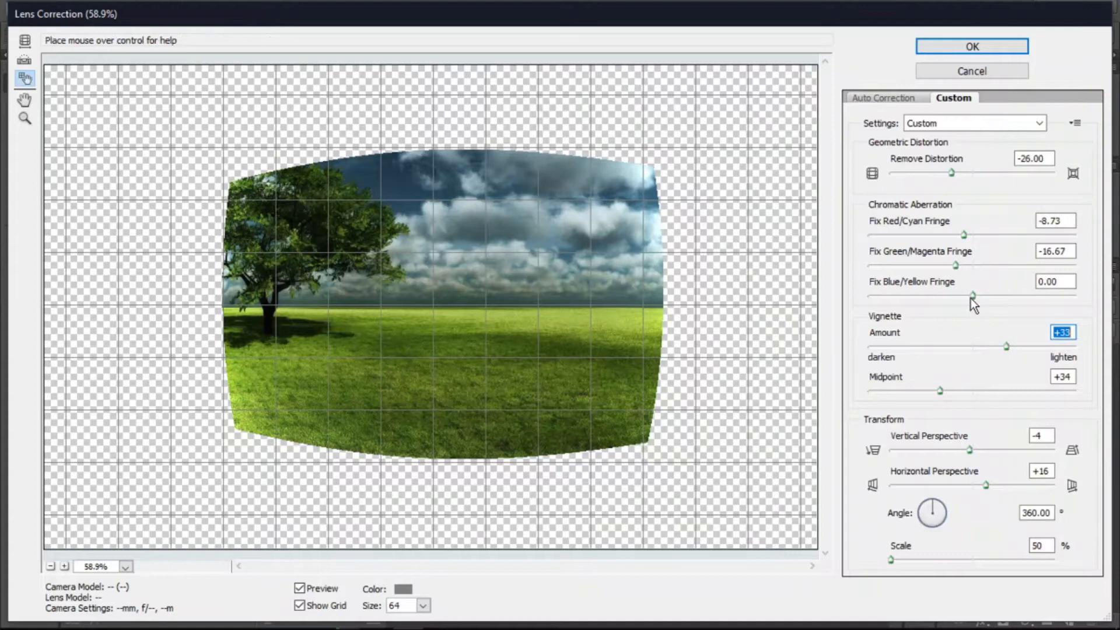
left_click(955, 266)
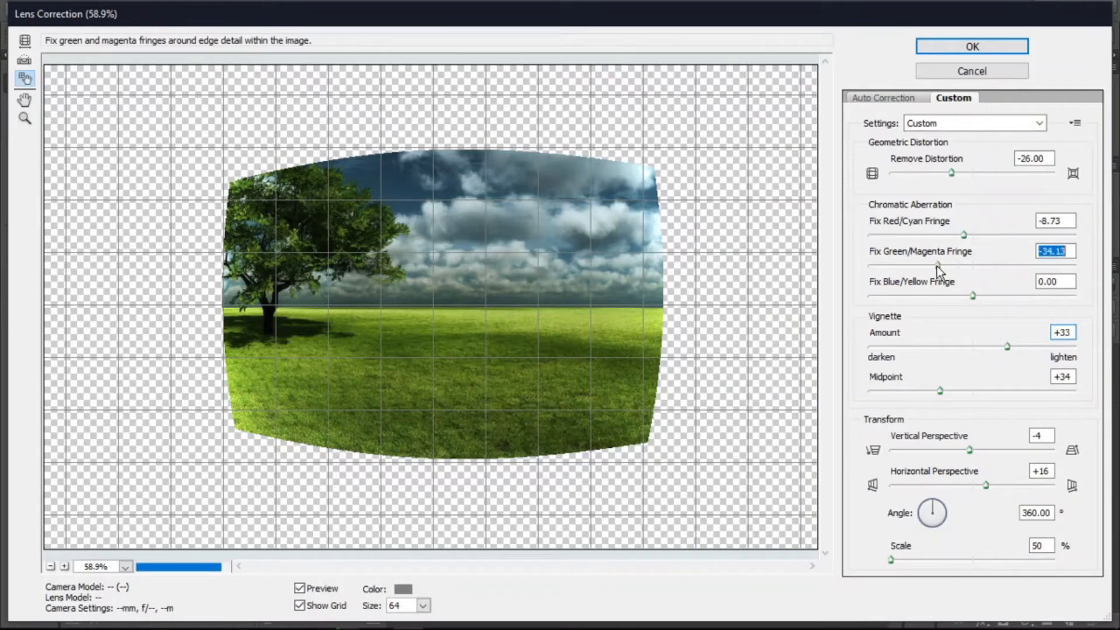
left_click(946, 68)
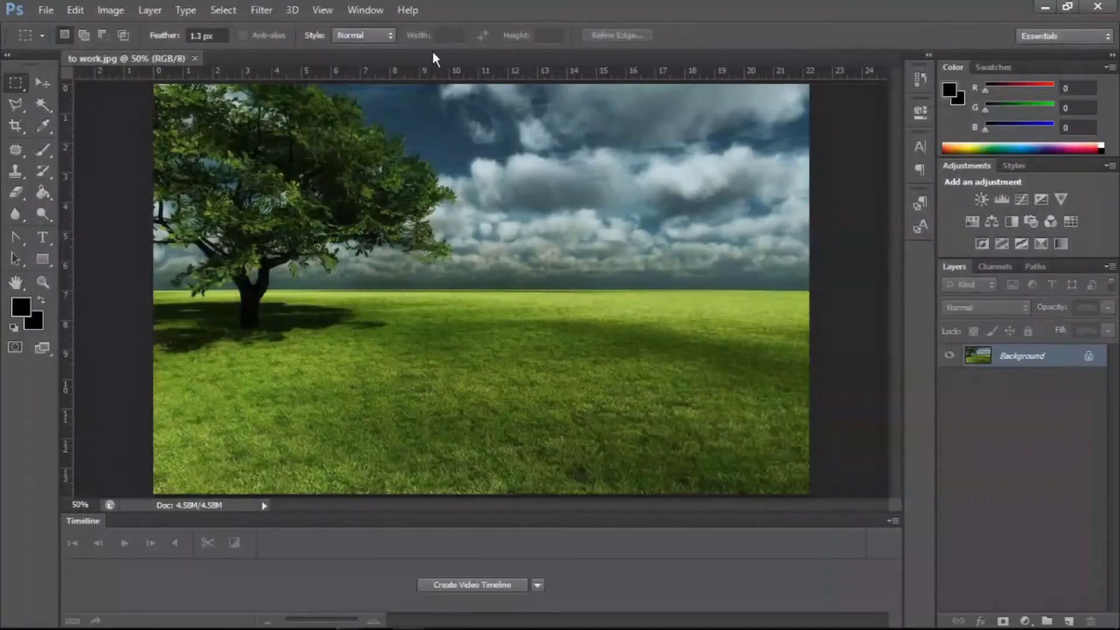
- Open the Liquify filter and select the Forward Warp tool
left_click(262, 10)
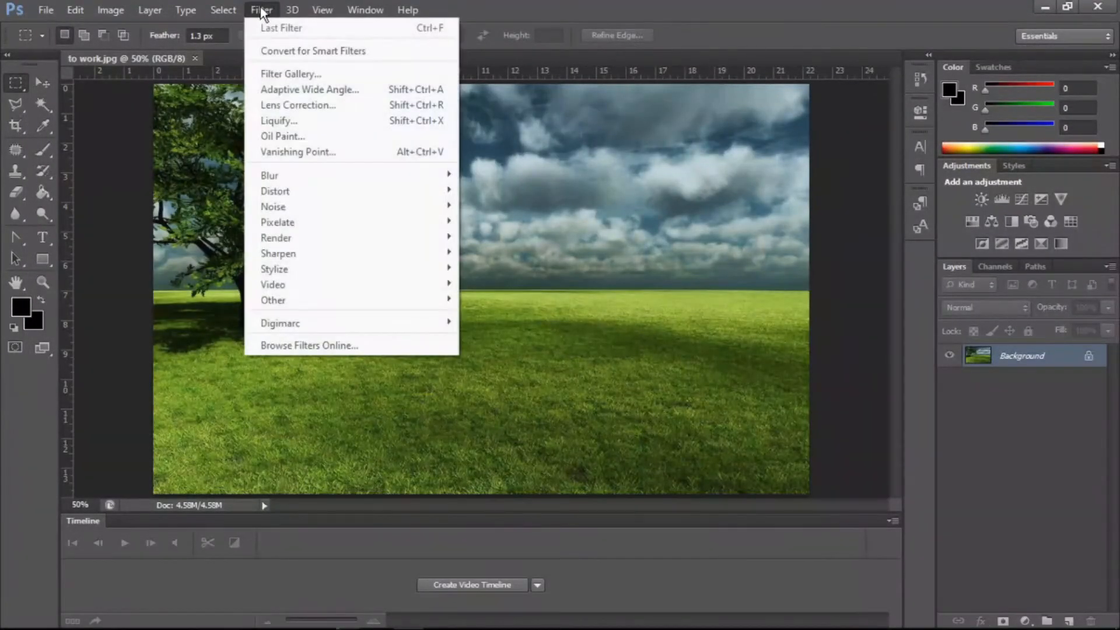
left_click(296, 124)
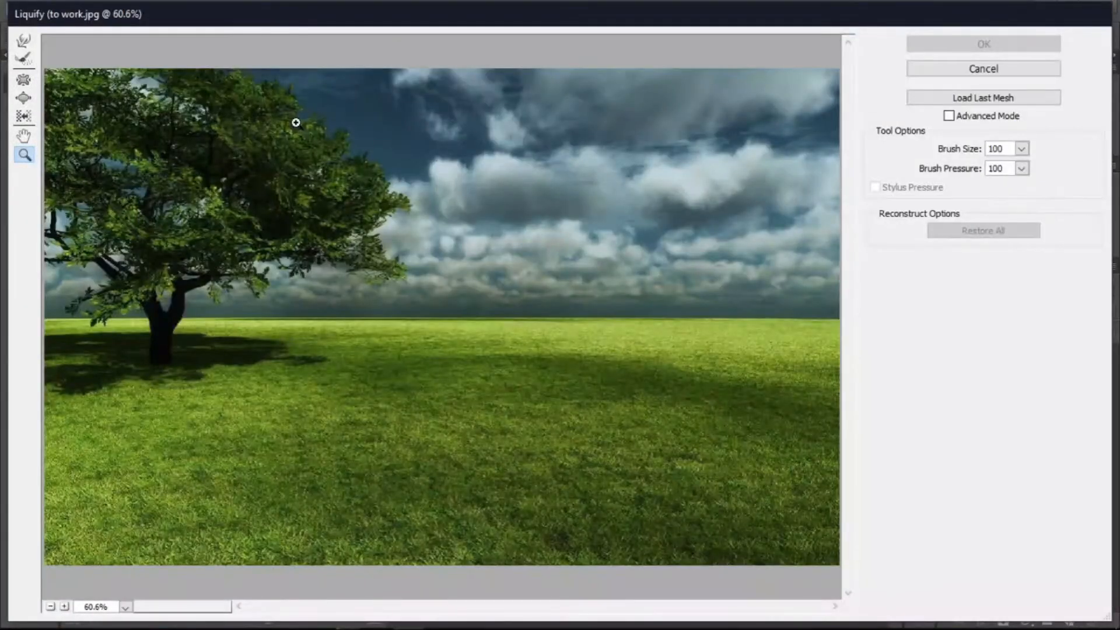
left_click(24, 49)
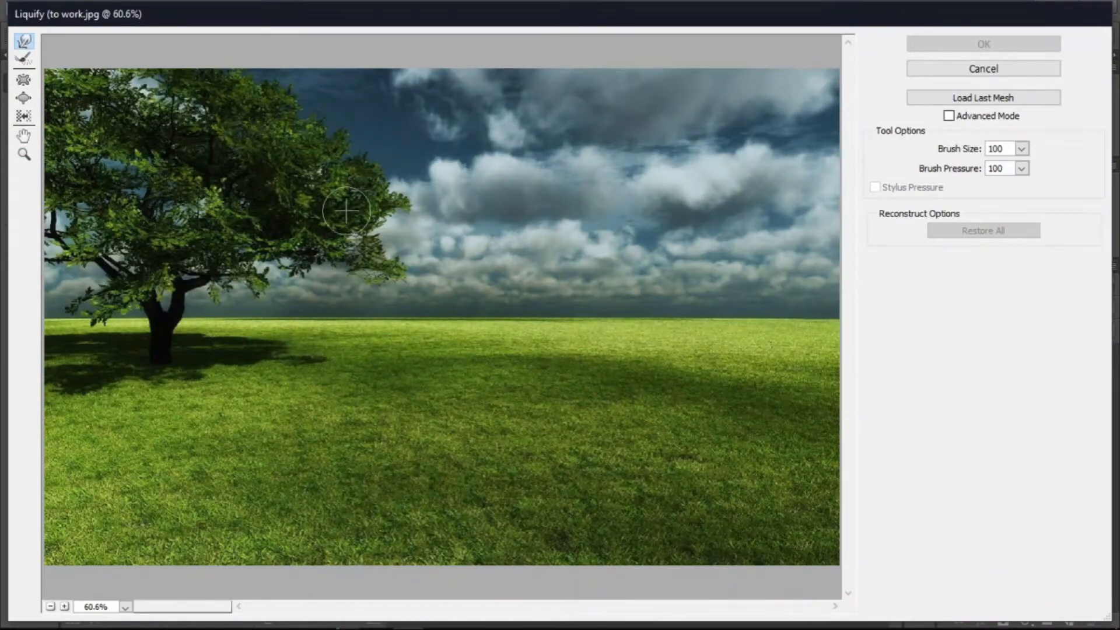
- Smear the sky and grass with two Forward Warp strokes, then restore all
mouse_move(355, 199)
left_mouse_down()
mouse_move(416, 177)
mouse_move(529, 177)
mouse_move(557, 186)
mouse_move(581, 259)
mouse_move(581, 285)
mouse_move(519, 374)
mouse_move(467, 389)
mouse_move(386, 376)
mouse_move(331, 404)
mouse_move(259, 551)
mouse_move(398, 589)
mouse_move(525, 533)
mouse_move(598, 448)
mouse_move(666, 350)
mouse_move(696, 224)
mouse_move(725, 201)
mouse_move(748, 233)
mouse_move(746, 279)
mouse_move(746, 178)
mouse_move(661, 150)
mouse_move(582, 244)
mouse_move(723, 179)
mouse_move(300, 306)
left_mouse_up()
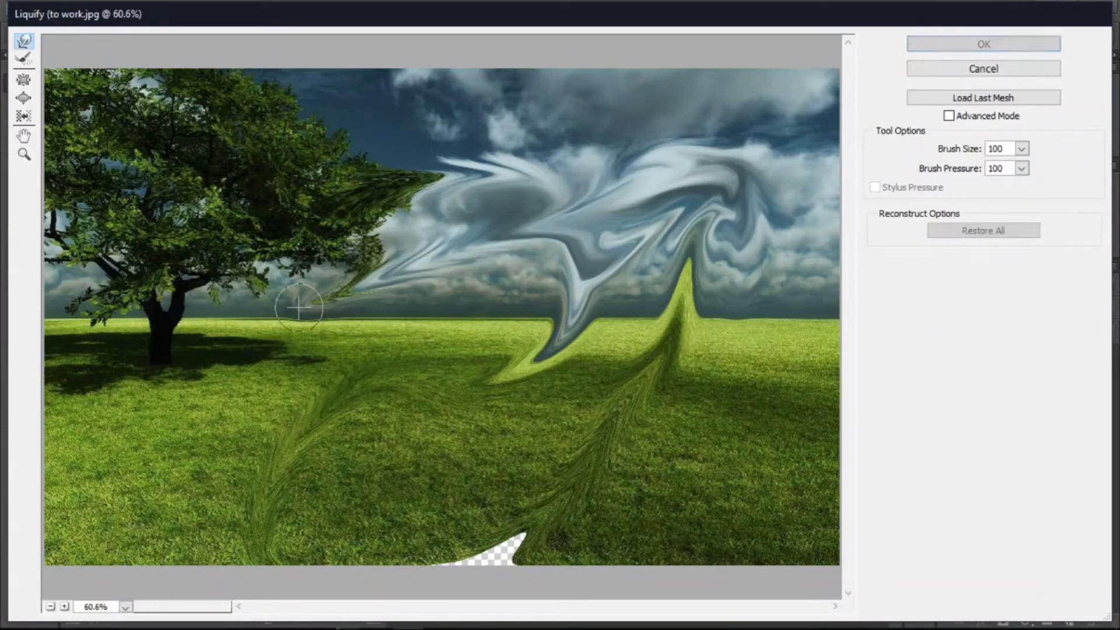
mouse_move(232, 347)
left_mouse_down()
mouse_move(336, 271)
mouse_move(450, 256)
left_mouse_up()
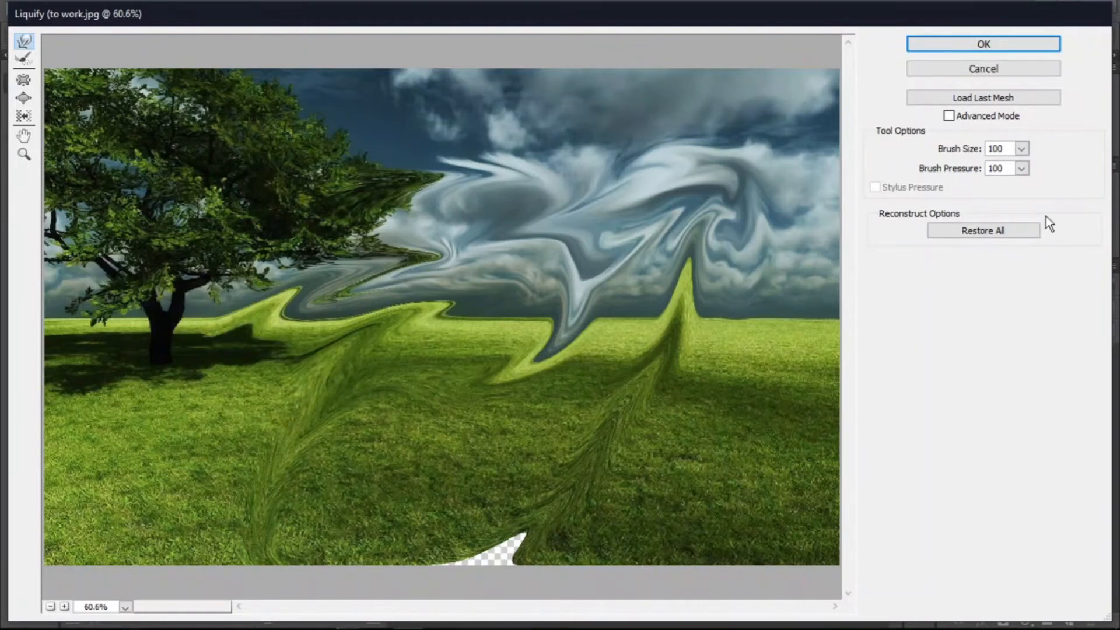
left_click(1016, 230)
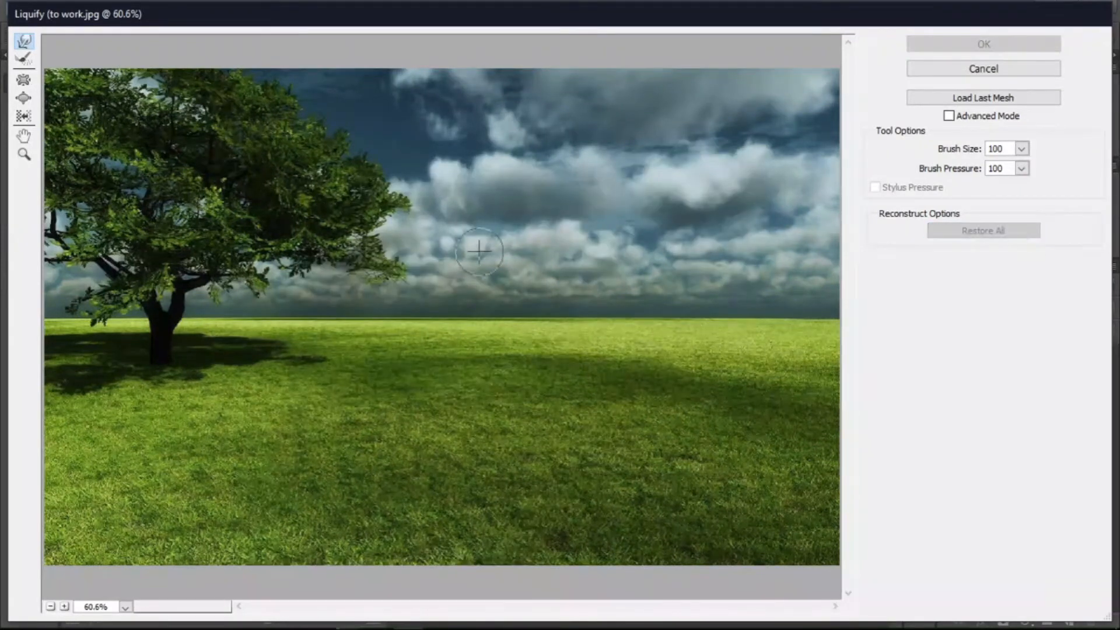
- Warp the grass into the sky, set Brush Size to 6451 and warp the whole scene
mouse_move(422, 384)
left_mouse_down()
mouse_move(706, 194)
mouse_move(646, 420)
mouse_move(578, 174)
mouse_move(717, 100)
mouse_move(653, 459)
mouse_move(651, 316)
mouse_move(632, 265)
mouse_move(777, 284)
left_mouse_up()
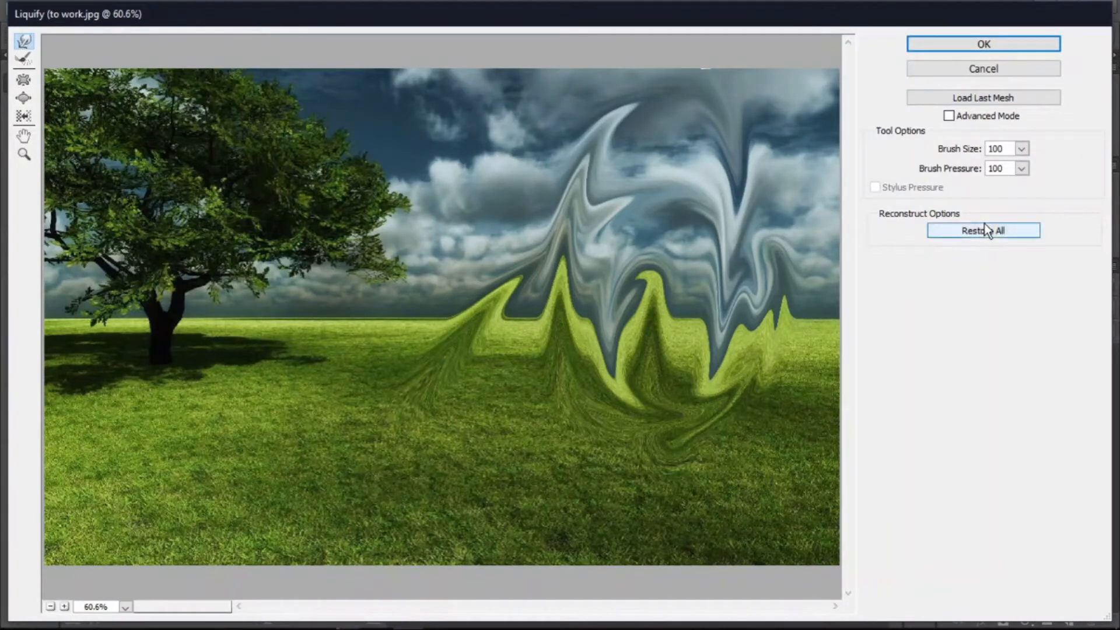
left_click(1022, 149)
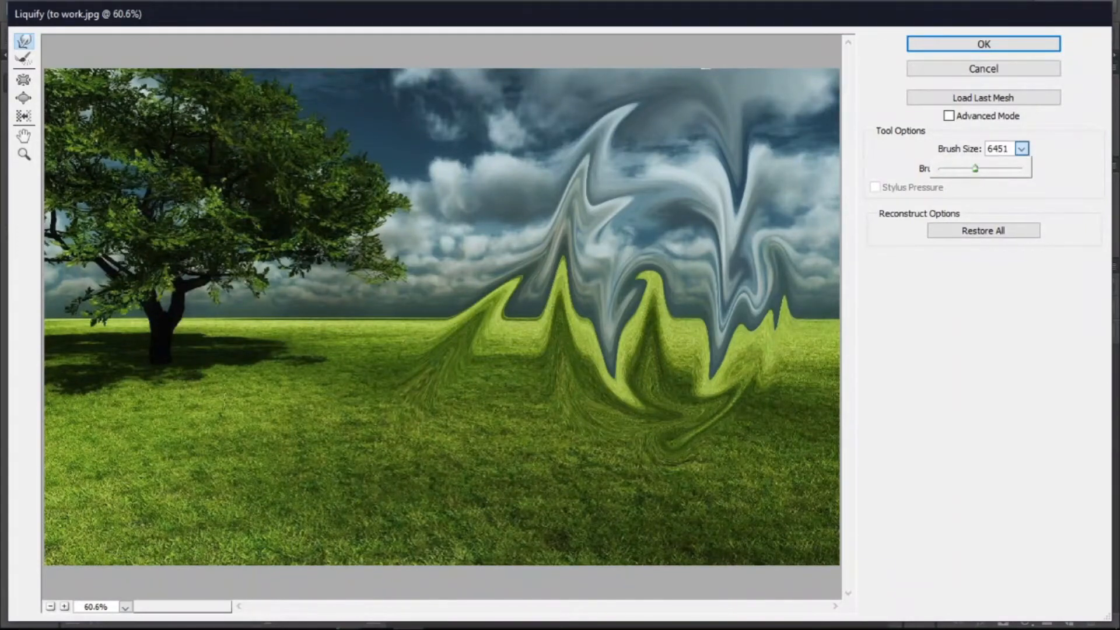
mouse_move(296, 263)
left_mouse_down()
mouse_move(448, 198)
mouse_move(787, 456)
left_mouse_up()
left_click_drag(259, 303, 268, 290)
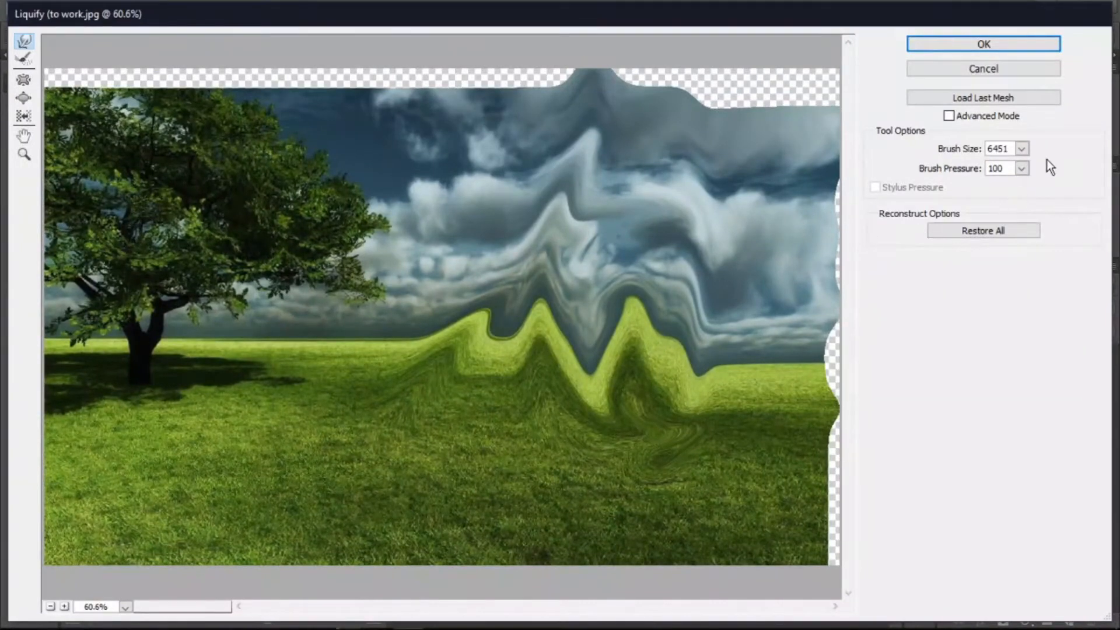
- Set Brush Pressure to 47 and restore all warping
left_click(1022, 168)
left_click(977, 187)
left_click(974, 232)
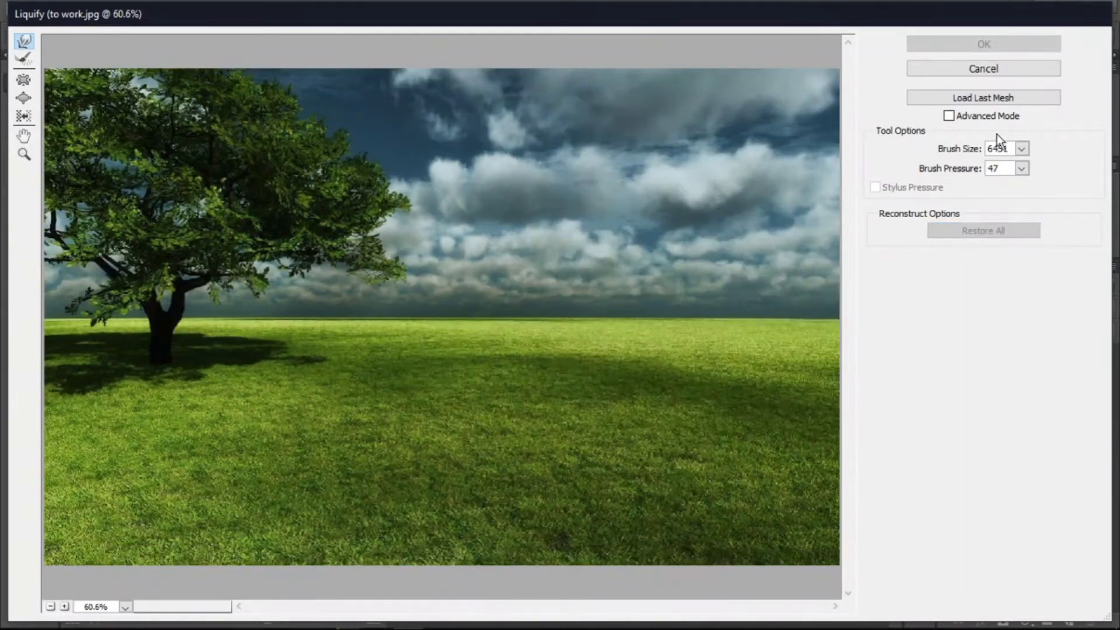
- Toggle Advanced Mode on and off, then try the Reconstruct tool on the tree canopy
left_click(957, 117)
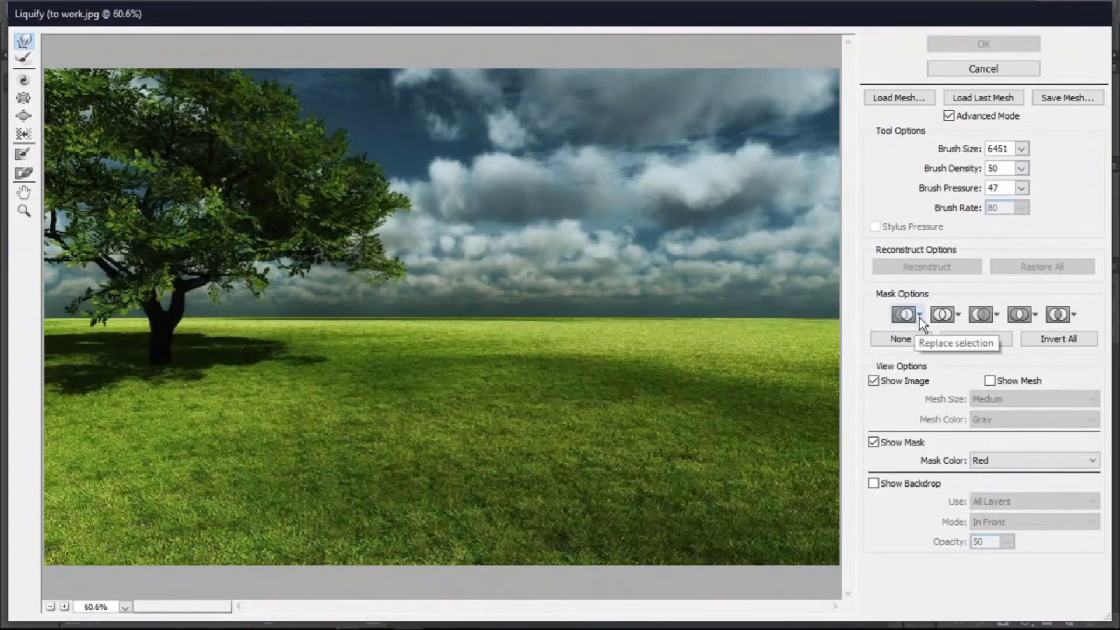
left_click(947, 116)
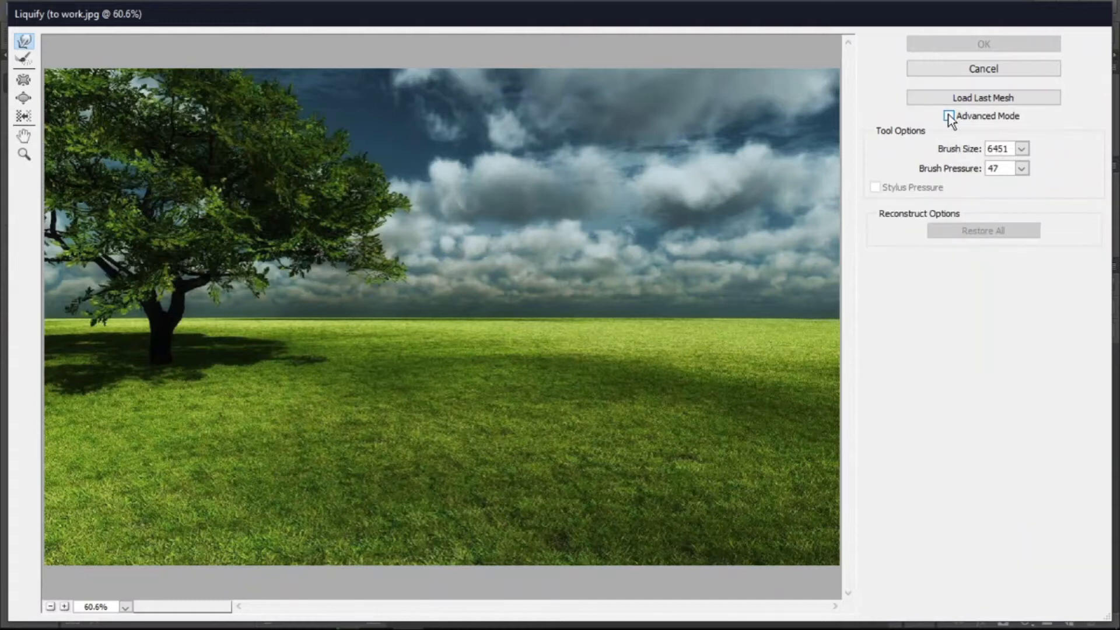
left_click(26, 59)
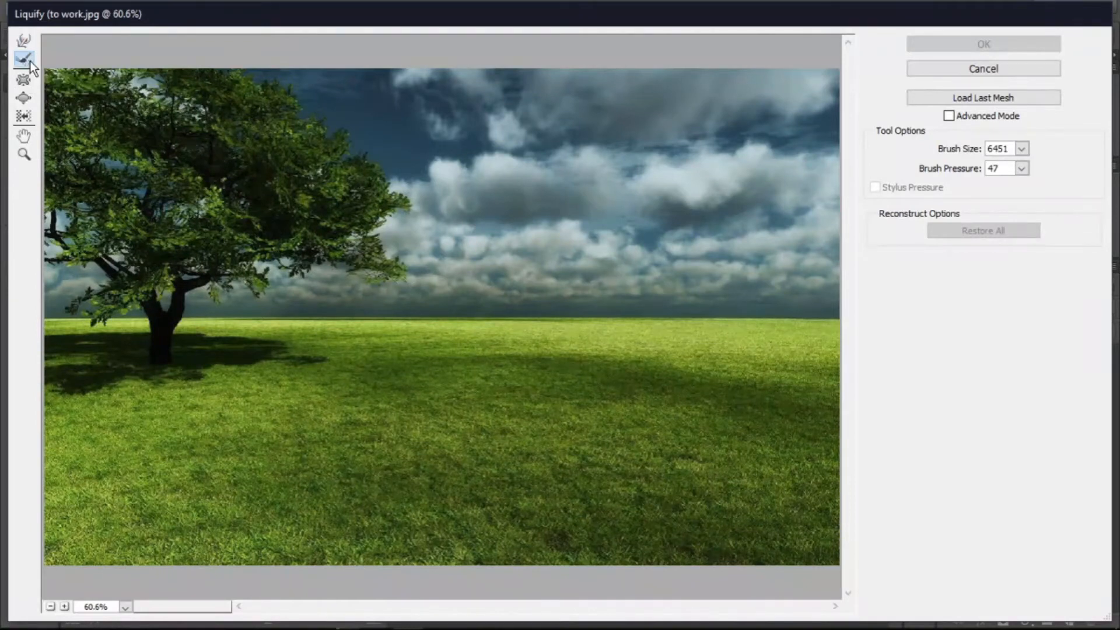
mouse_move(367, 180)
left_mouse_down()
mouse_move(446, 241)
mouse_move(406, 227)
left_mouse_up()
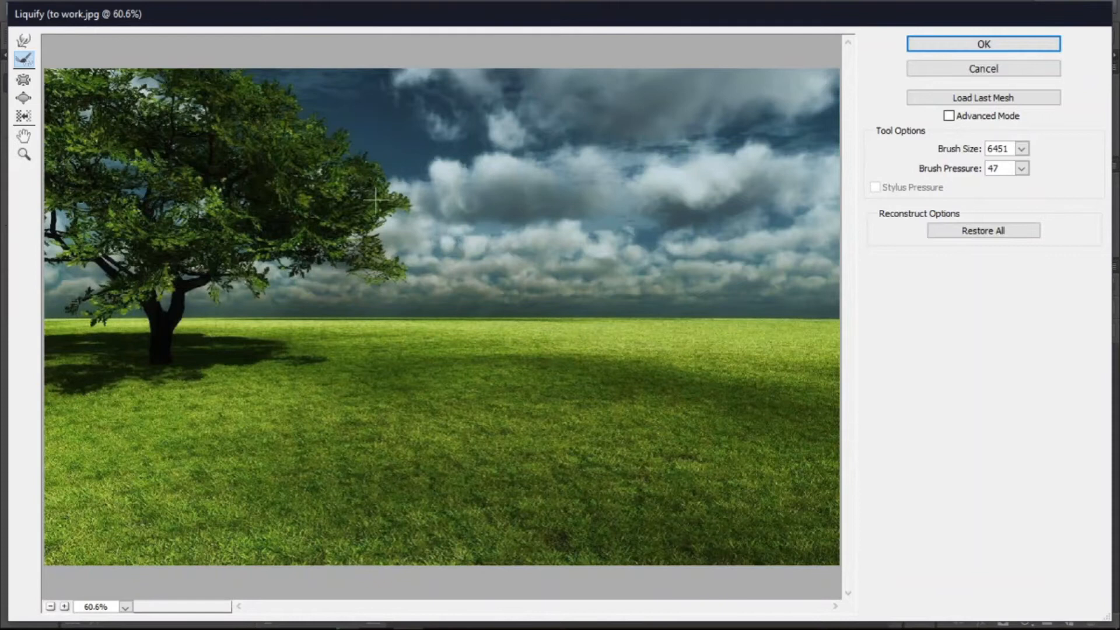
- Nudge the image with the Forward Warp tool and the Bloat tool near the tree, then cancel Liquify
left_click(23, 41)
mouse_move(369, 173)
left_mouse_down()
mouse_move(436, 156)
mouse_move(350, 187)
left_mouse_up()
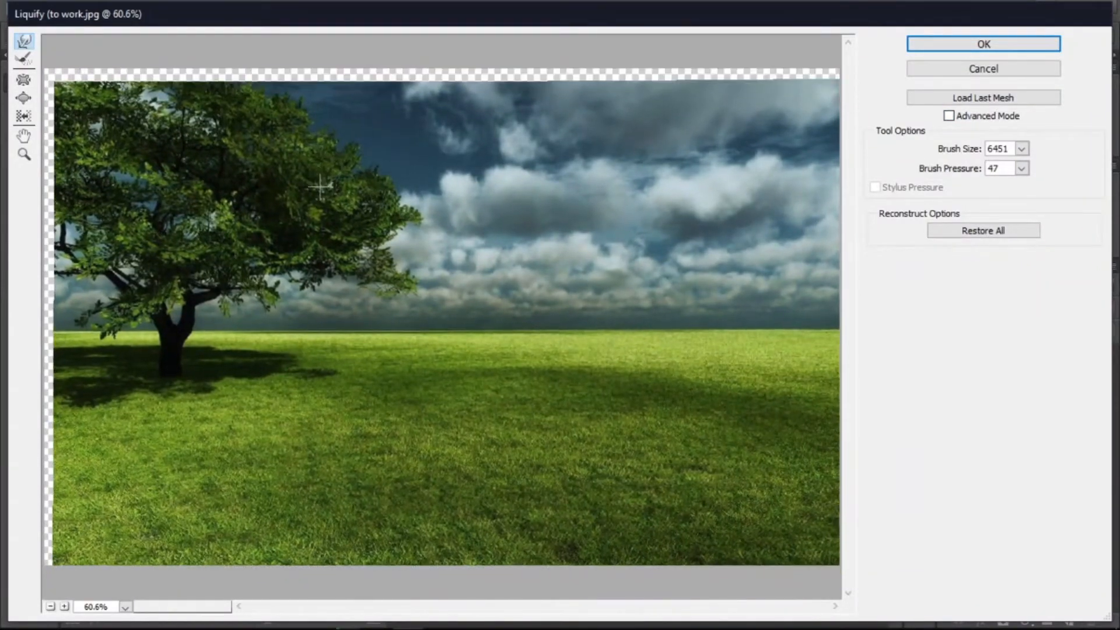
mouse_move(324, 143)
left_mouse_down()
mouse_move(320, 186)
mouse_move(324, 170)
left_mouse_up()
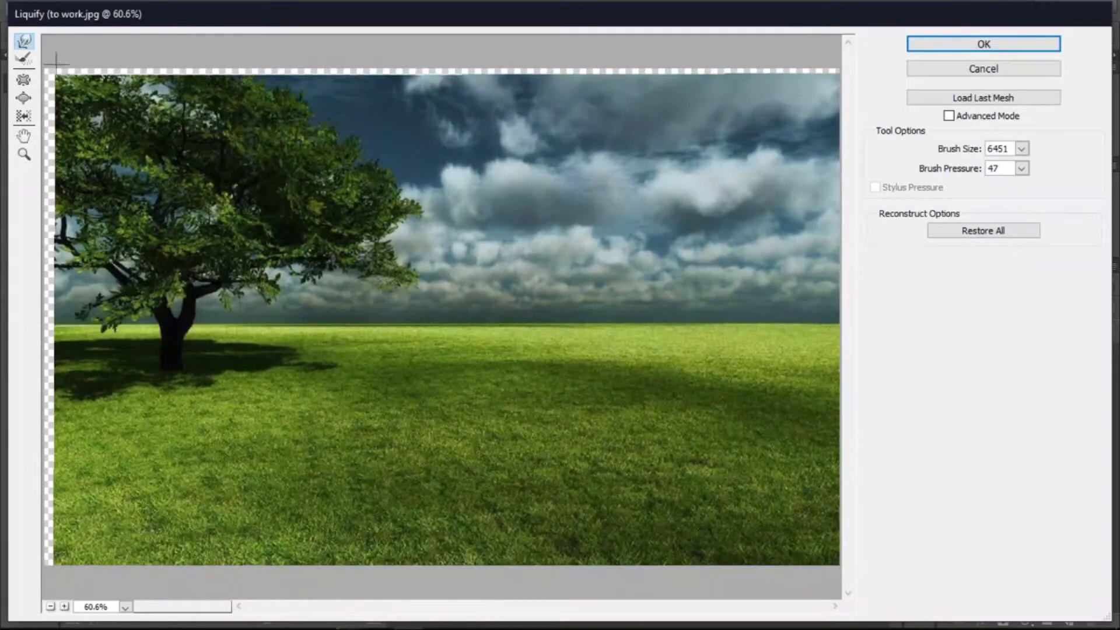
left_click(24, 98)
left_click_drag(403, 174, 328, 176)
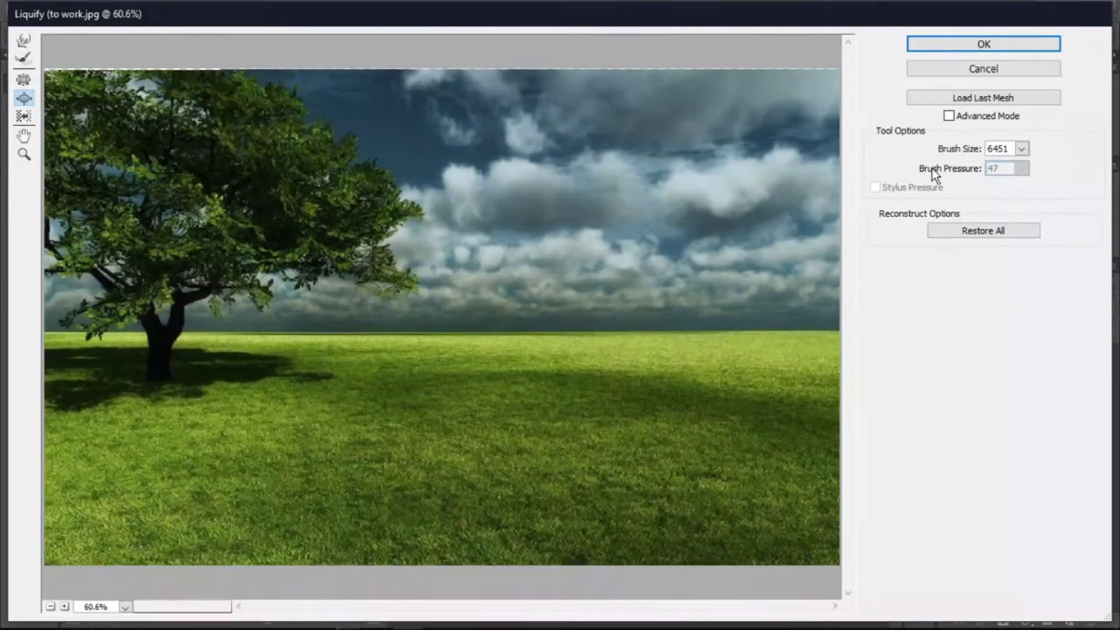
left_click(992, 72)
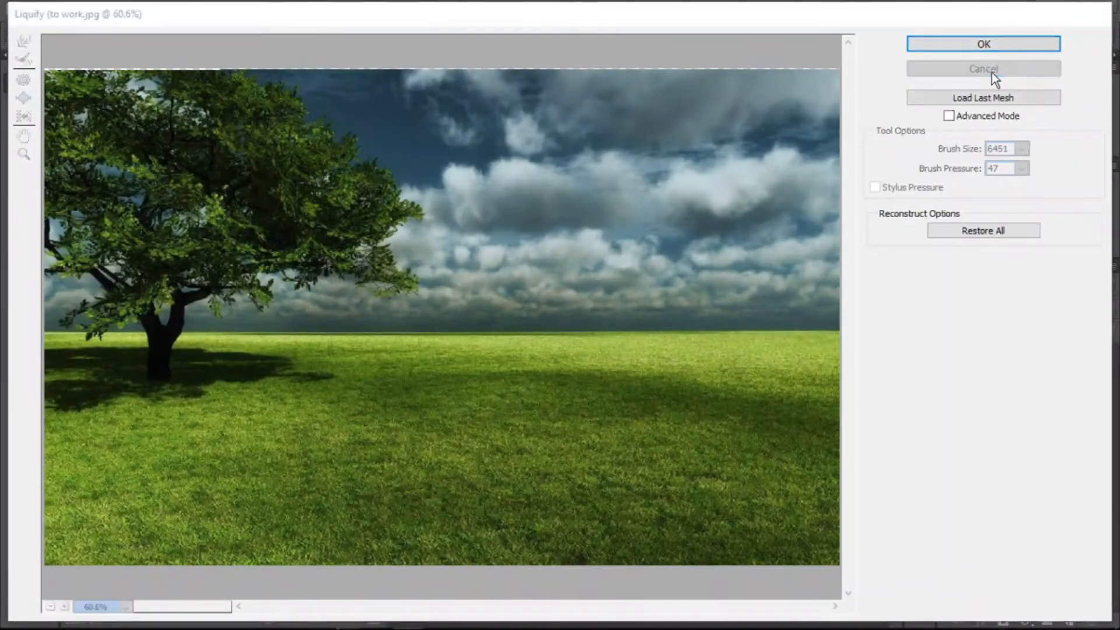
- Reopen Liquify, nudge the tree canopy with Forward Warp, and try Load Last Mesh, dismissing its message
left_click(261, 10)
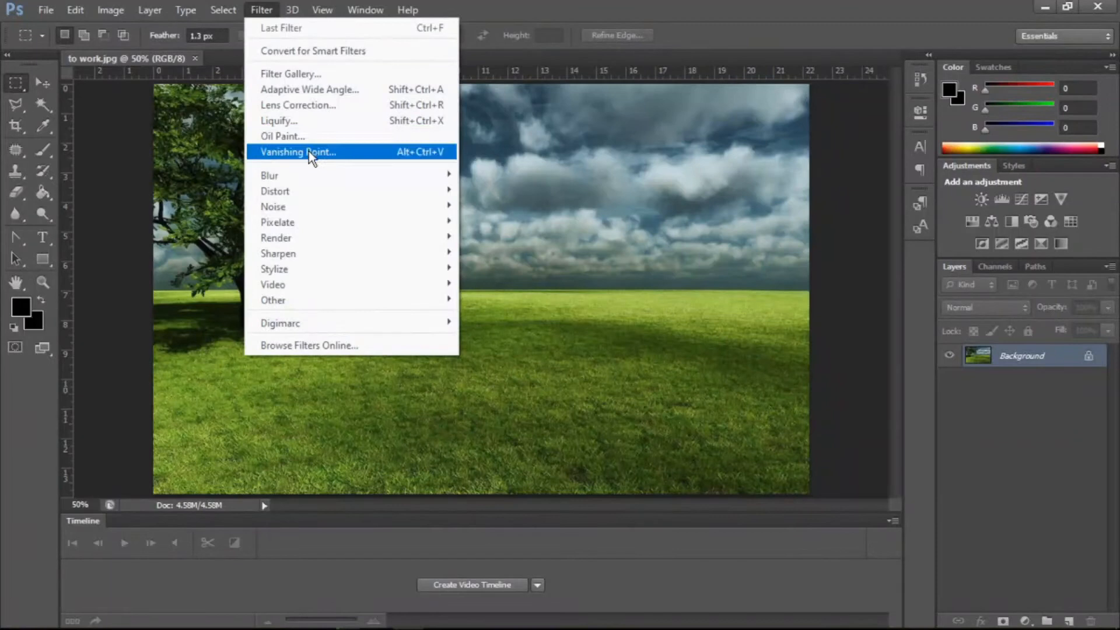
left_click(312, 122)
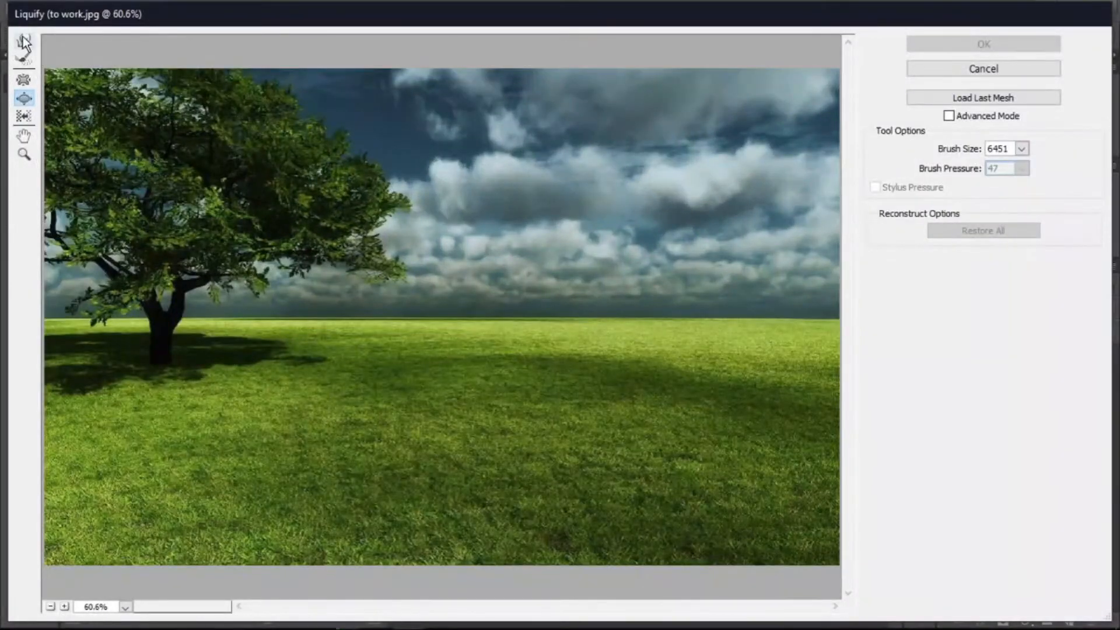
left_click(24, 42)
mouse_move(375, 196)
left_mouse_down()
mouse_move(438, 179)
mouse_move(348, 208)
left_mouse_up()
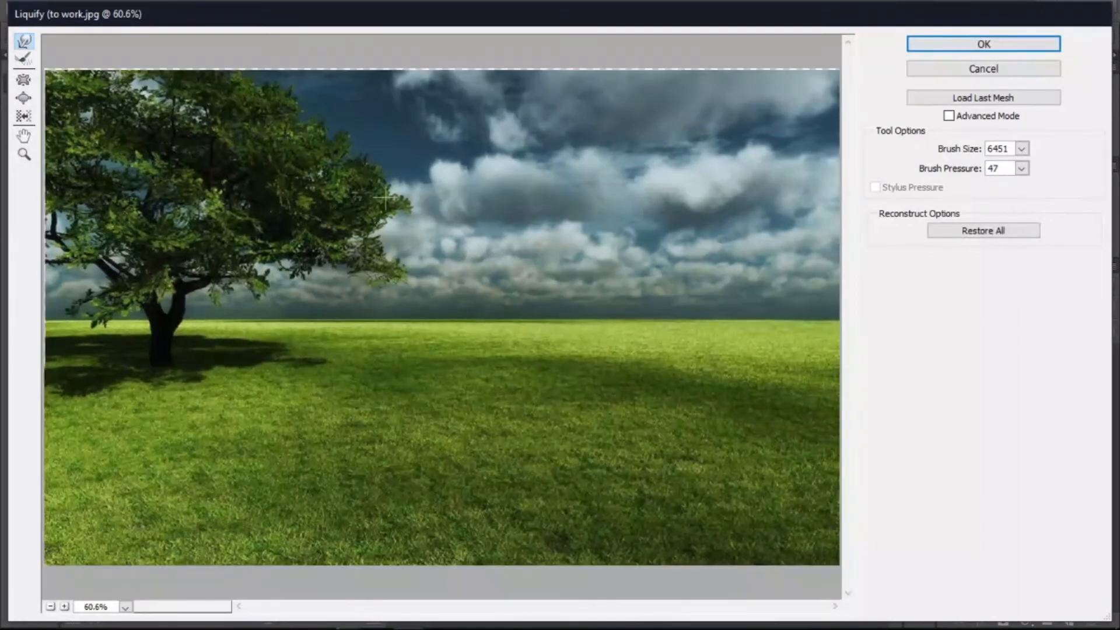
left_click(1017, 97)
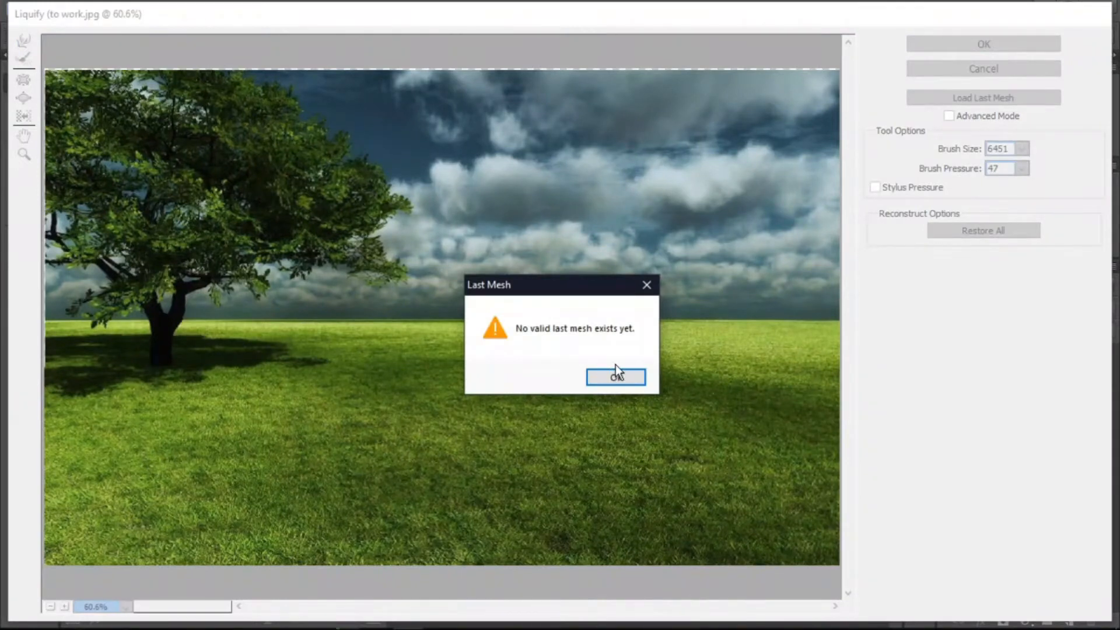
left_click(617, 380)
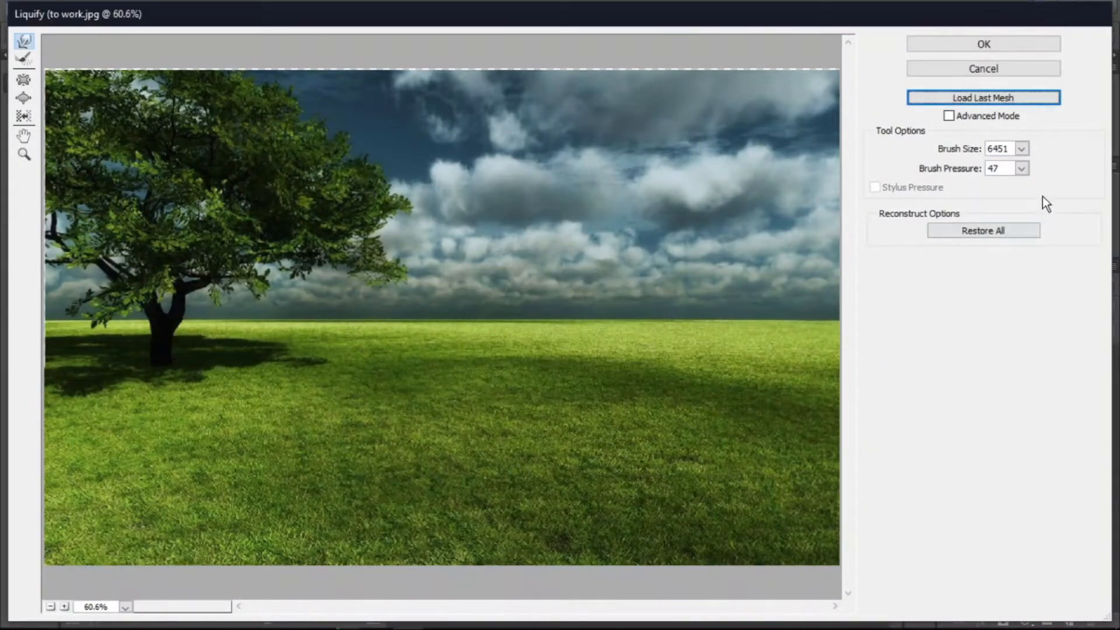
- Set Brush Size to 301 and warp the grass up into a hill beside the tree
left_click(1027, 155)
left_click_drag(978, 169, 943, 169)
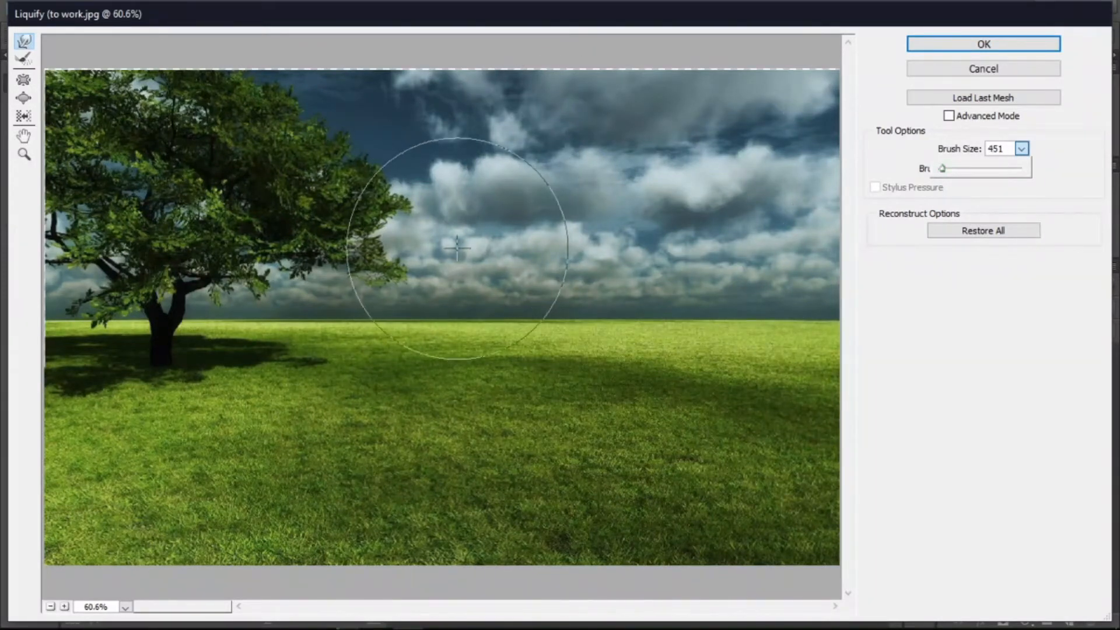
left_click_drag(942, 169, 931, 169)
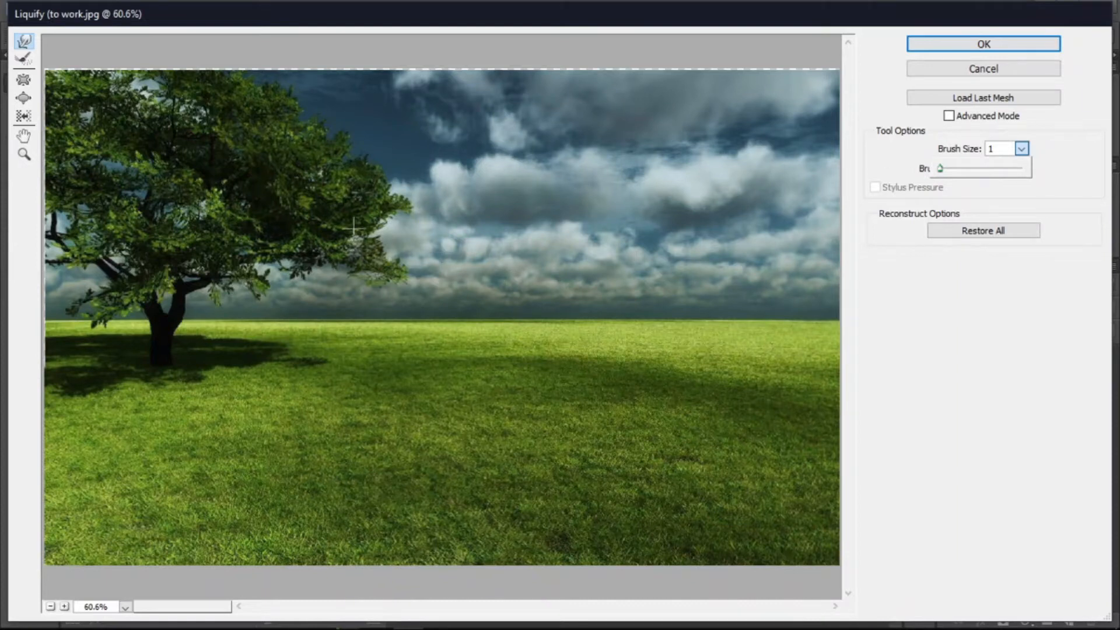
left_click(369, 205)
left_click(1021, 149)
left_click_drag(950, 169, 942, 169)
left_click_drag(942, 169, 943, 169)
left_click(335, 352)
mouse_move(337, 350)
left_mouse_down()
mouse_move(471, 225)
mouse_move(646, 104)
mouse_move(668, 139)
mouse_move(560, 287)
mouse_move(465, 295)
mouse_move(462, 241)
mouse_move(322, 203)
left_mouse_up()
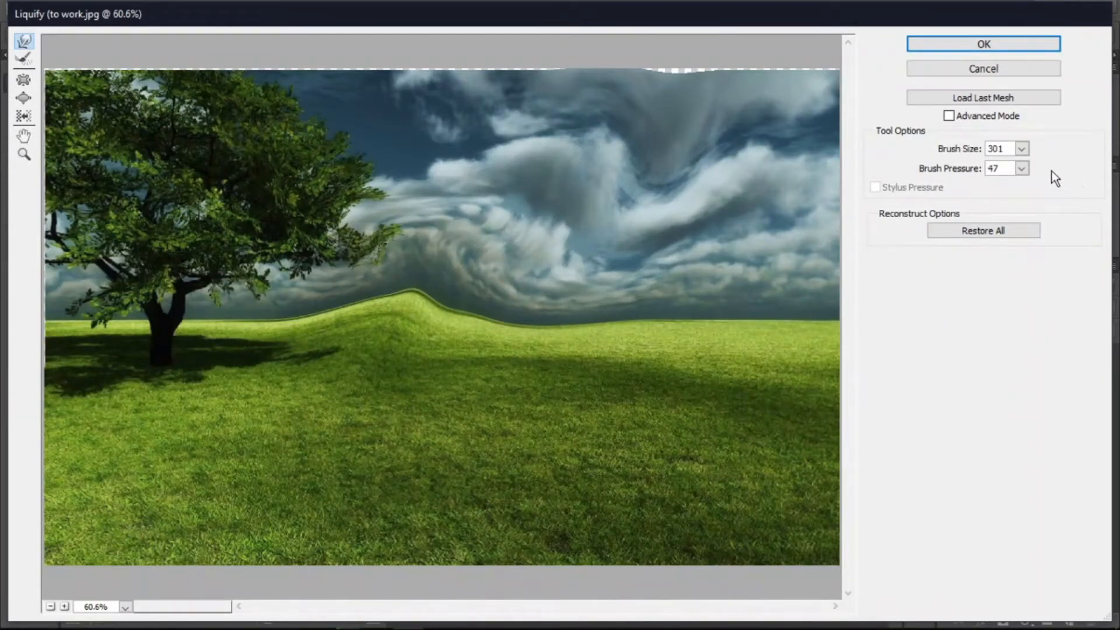
- Set Brush Pressure to 10 and warp the sky near the horizon towards the tree
left_click(1022, 169)
left_click_drag(978, 186, 947, 188)
left_click(784, 228)
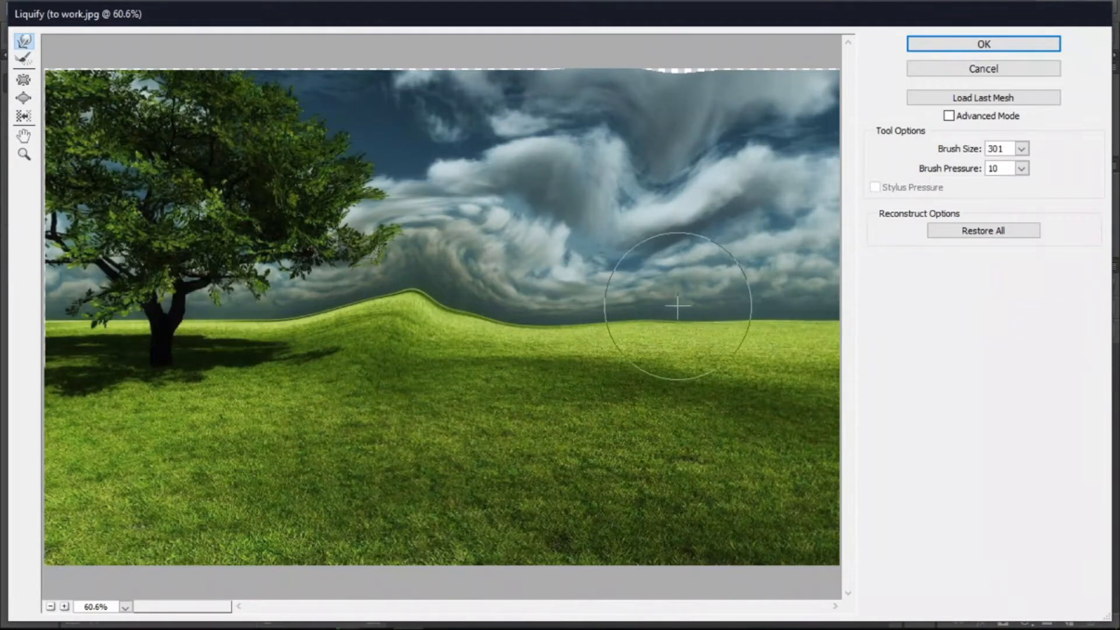
mouse_move(572, 295)
left_mouse_down()
mouse_move(363, 150)
mouse_move(400, 288)
mouse_move(324, 187)
mouse_move(294, 277)
left_mouse_up()
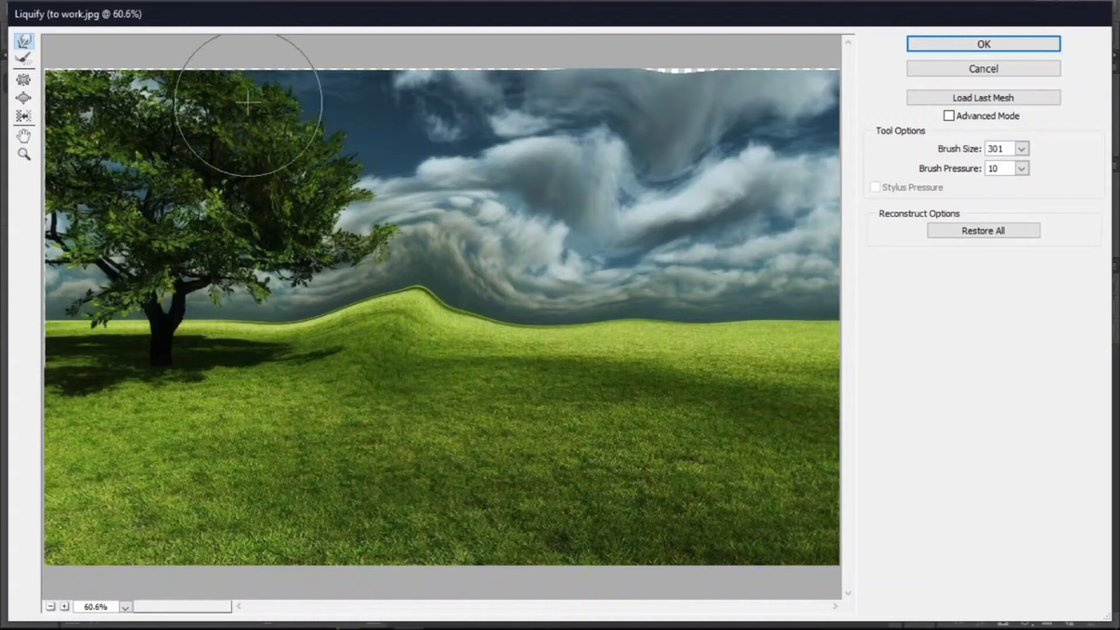
- Use the Reconstruct tool to flatten the hill and smooth the upper clouds
left_click(24, 60)
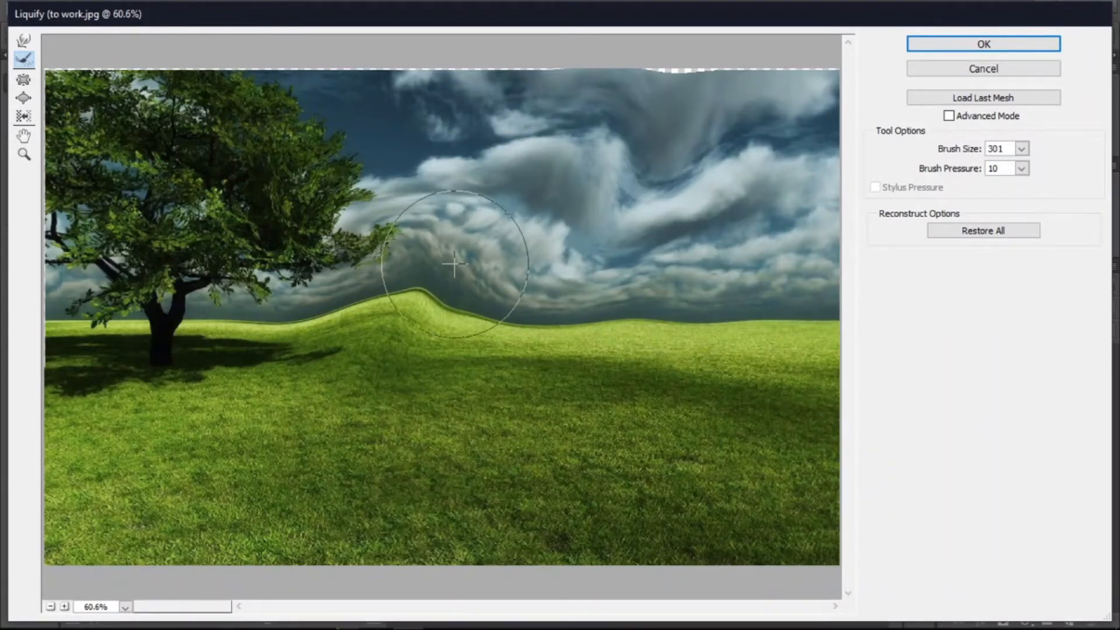
mouse_move(454, 259)
left_mouse_down()
mouse_move(429, 260)
mouse_move(409, 294)
mouse_move(379, 297)
mouse_move(371, 311)
left_mouse_up()
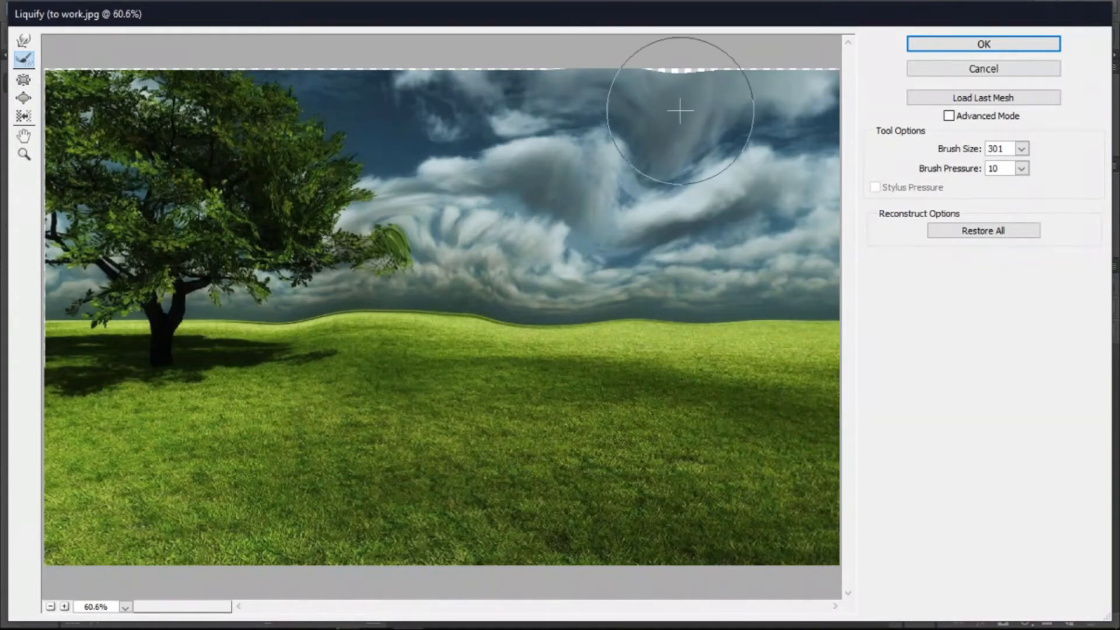
mouse_move(628, 136)
left_mouse_down()
mouse_move(673, 124)
mouse_move(684, 98)
left_mouse_up()
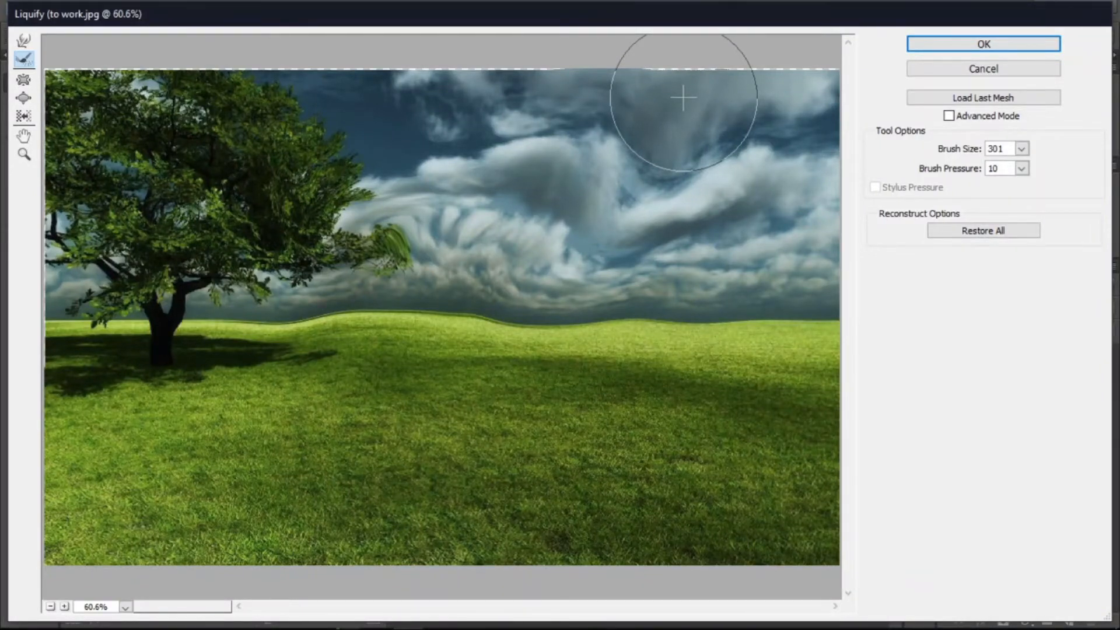
left_click_drag(683, 97, 541, 97)
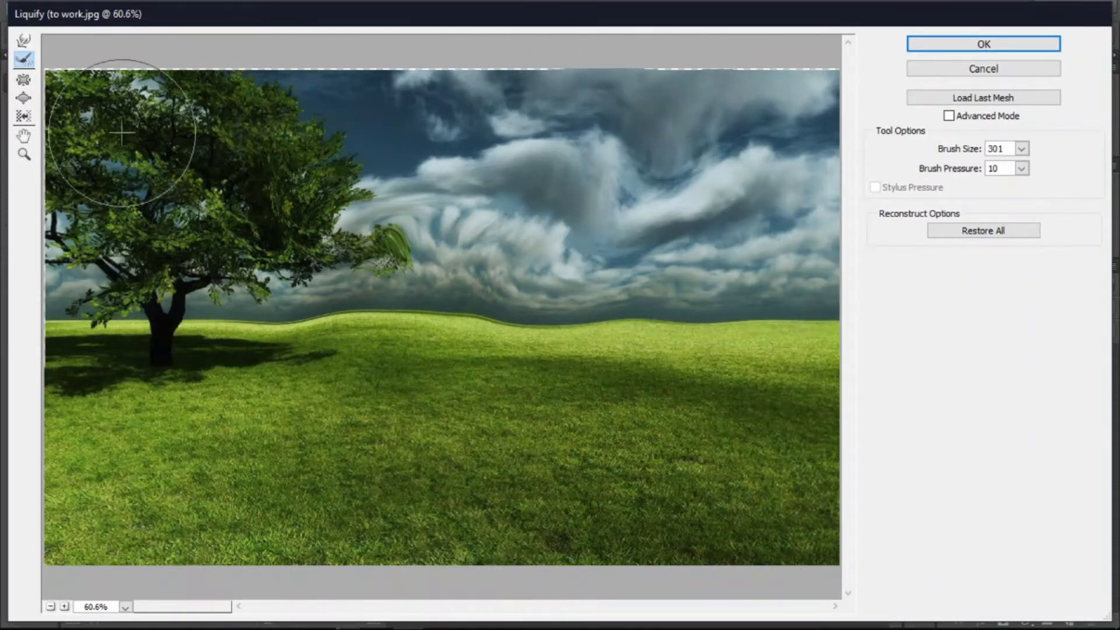
- Apply the Pucker tool to the hilltop, the upper sky and the lower grass
left_click(24, 83)
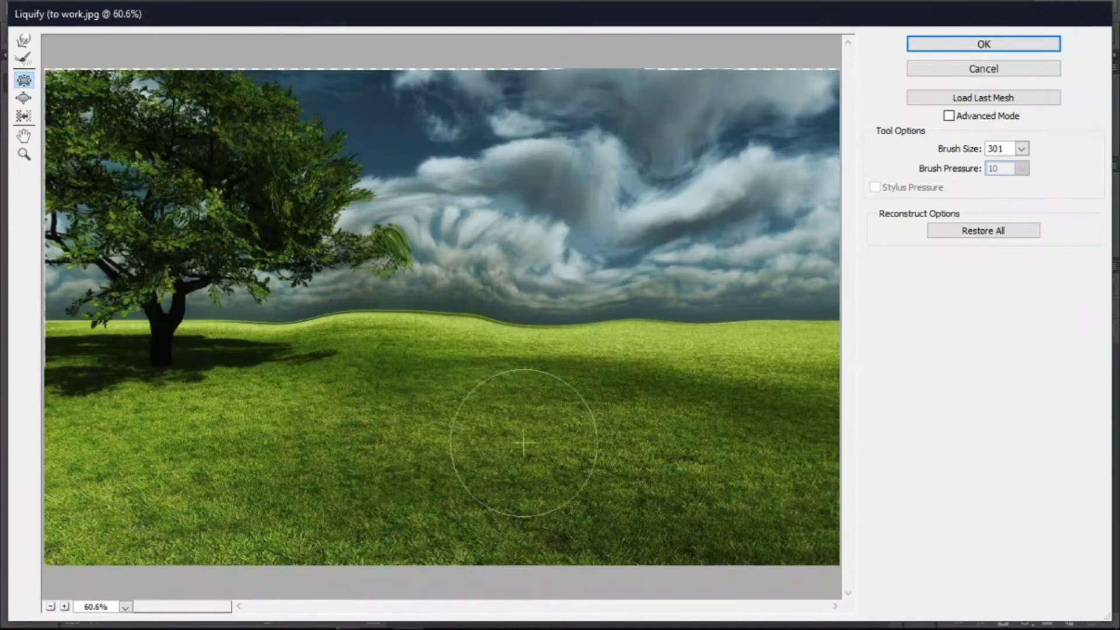
left_click(23, 81)
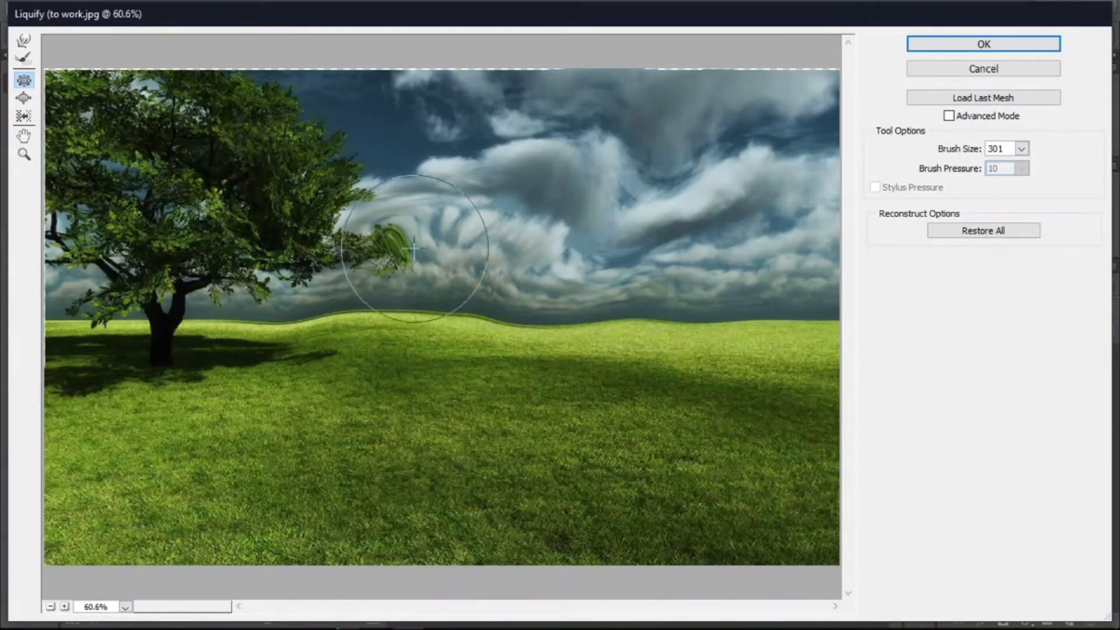
left_click_drag(458, 264, 458, 264)
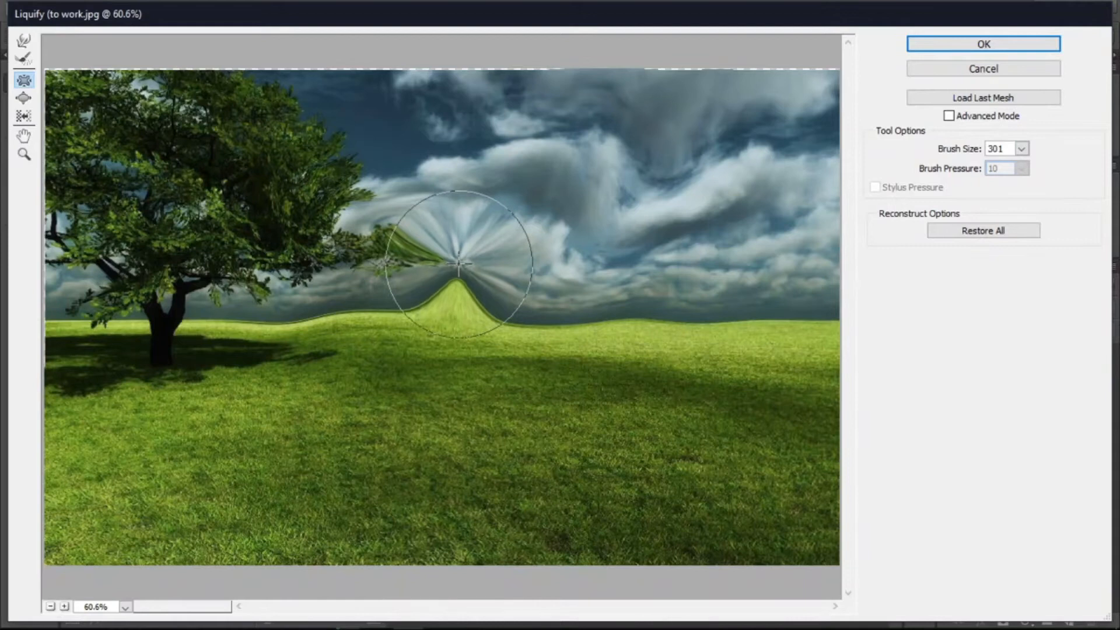
left_click_drag(455, 111, 456, 164)
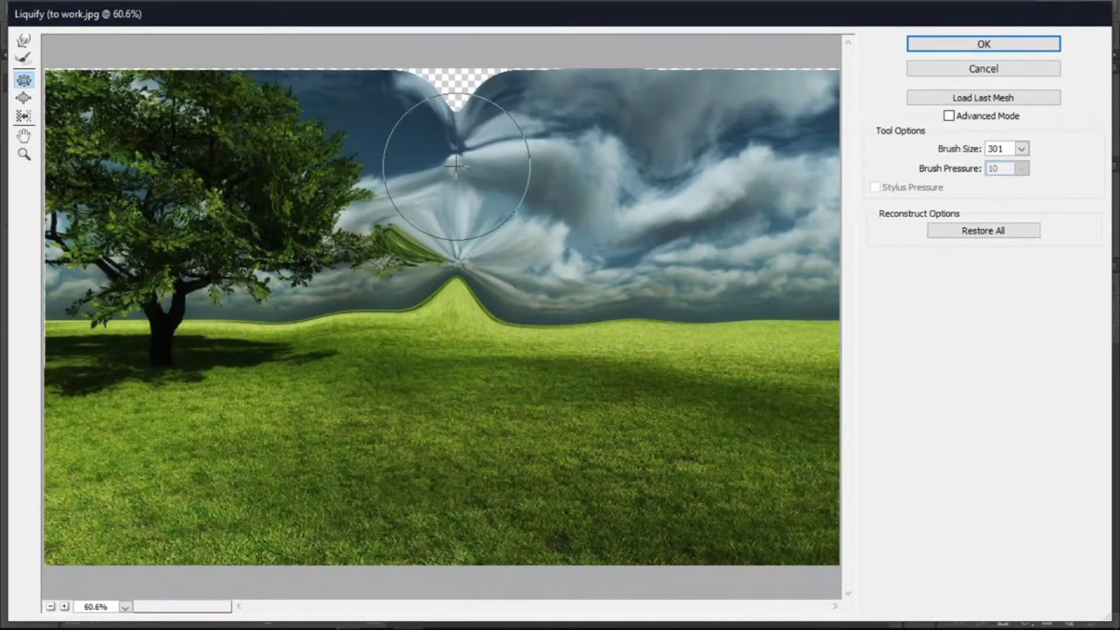
mouse_move(418, 542)
left_mouse_down()
mouse_move(427, 474)
mouse_move(436, 516)
left_mouse_up()
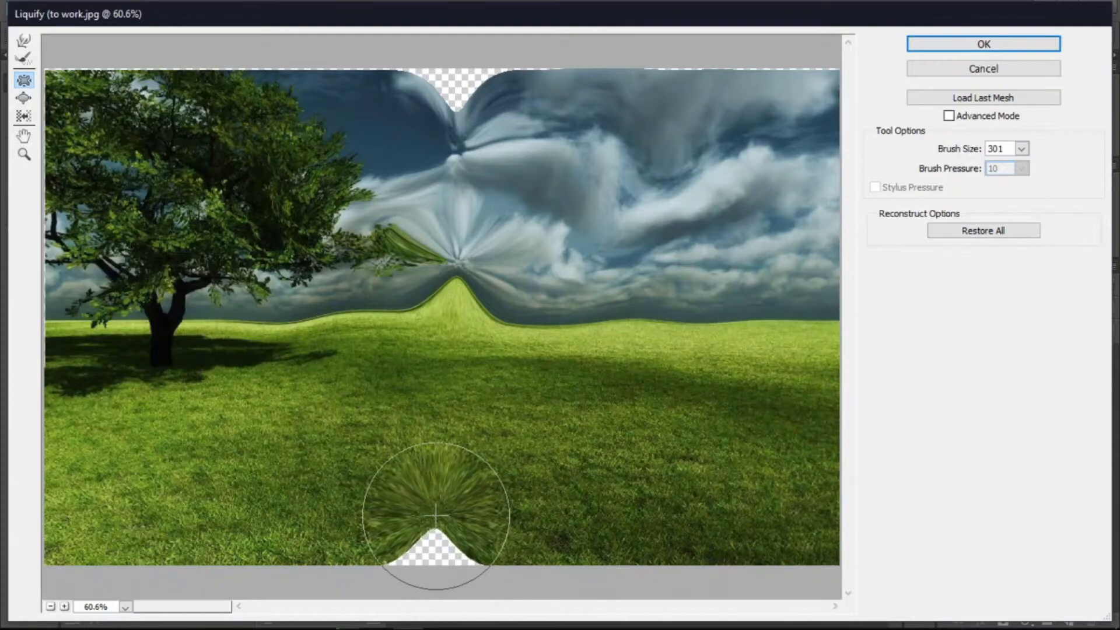
- Distort the left edge, the tree trunk, the grass beside the hill and the lower grass with Bloat
left_click_drag(55, 317, 69, 318)
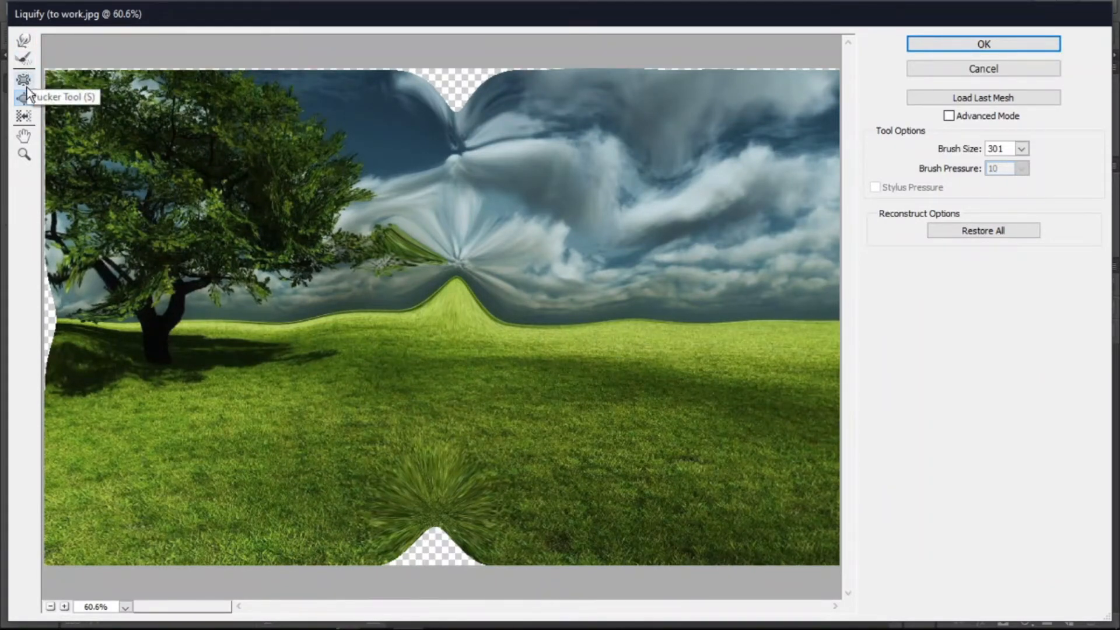
left_click_drag(94, 304, 90, 306)
left_click_drag(352, 350, 353, 348)
mouse_move(440, 512)
left_mouse_down()
mouse_move(429, 545)
mouse_move(411, 533)
mouse_move(400, 551)
mouse_move(402, 482)
mouse_move(415, 493)
mouse_move(413, 481)
left_mouse_up()
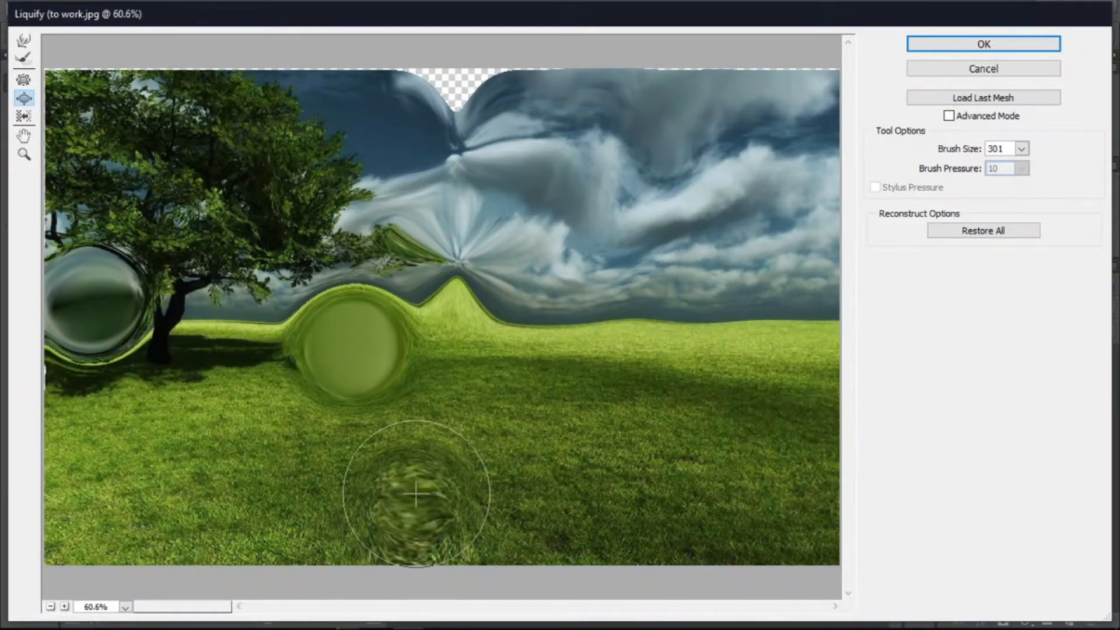
- Push the grass and the tree trunk area with the Push Left tool
left_click(26, 116)
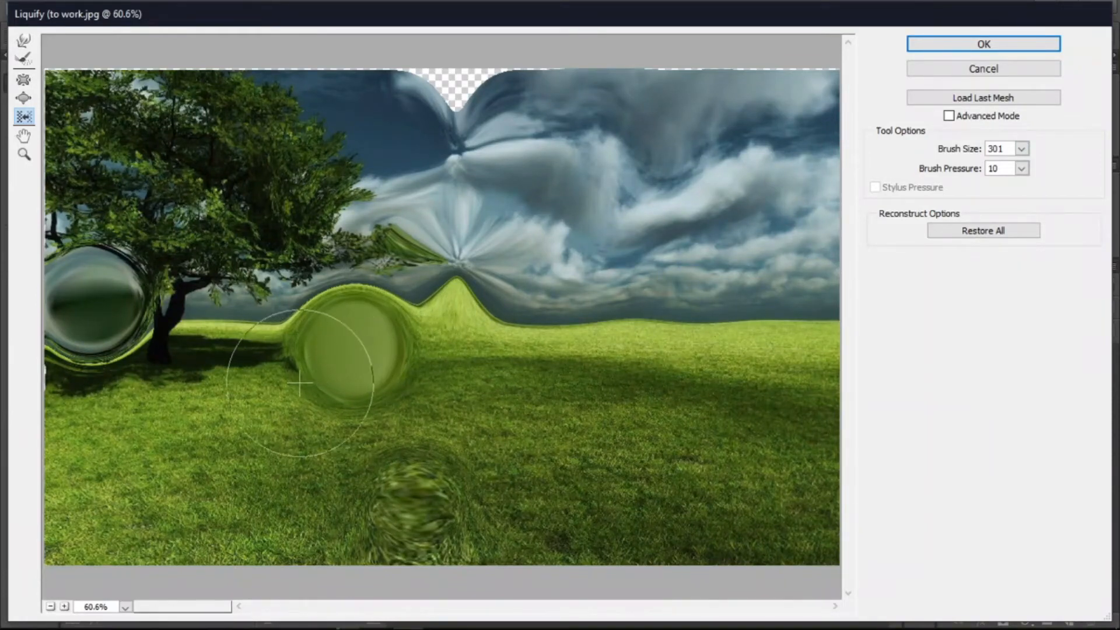
mouse_move(593, 331)
left_mouse_down()
mouse_move(449, 320)
mouse_move(427, 331)
left_mouse_up()
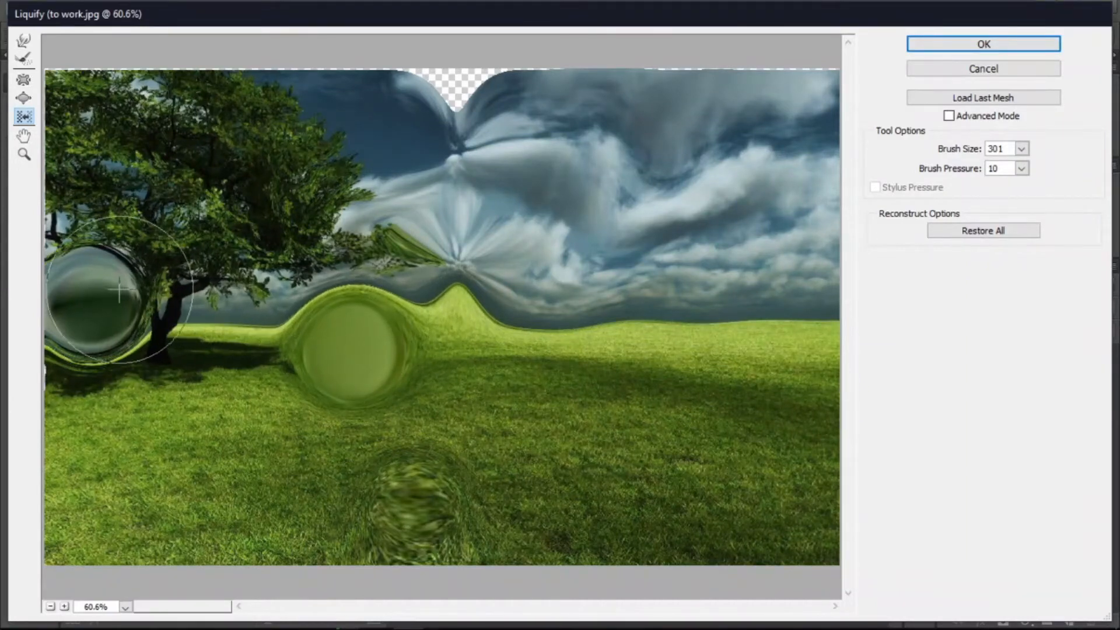
left_click_drag(113, 302, 115, 251)
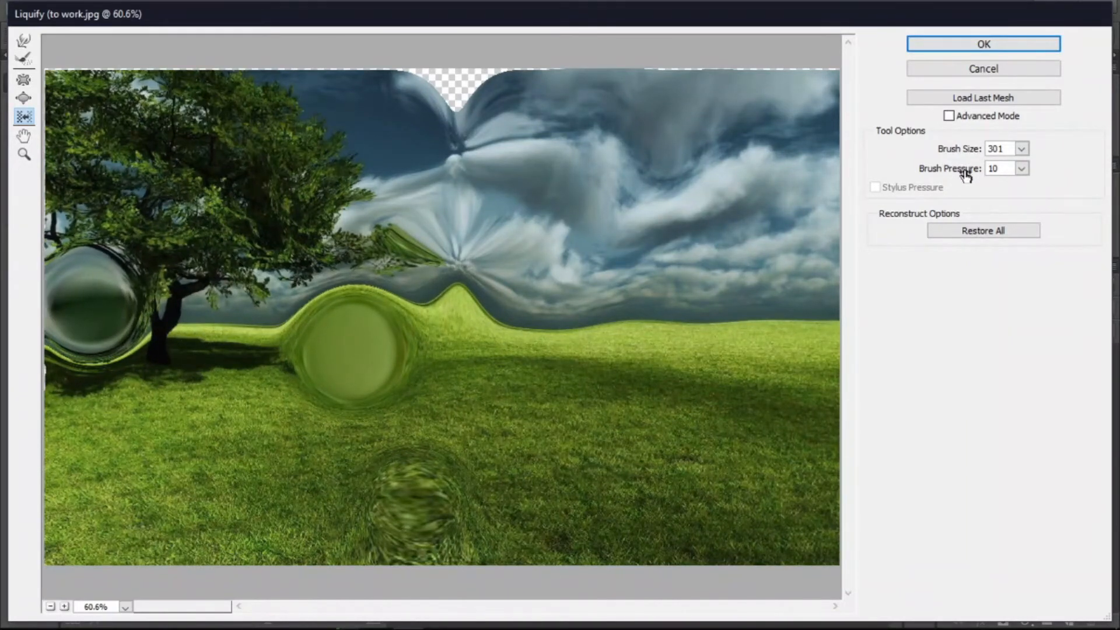
- Restore all distortions and cancel Liquify
left_click(961, 231)
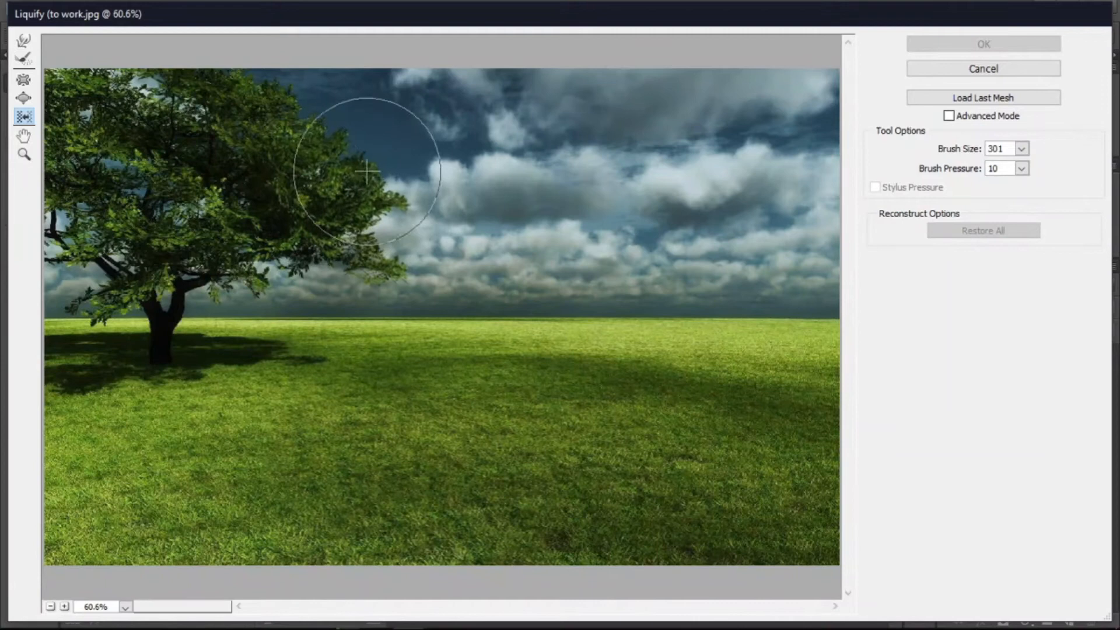
mouse_move(304, 127)
left_mouse_down()
mouse_move(352, 387)
mouse_move(396, 245)
mouse_move(679, 228)
left_mouse_up()
left_click(977, 230)
left_click(983, 68)
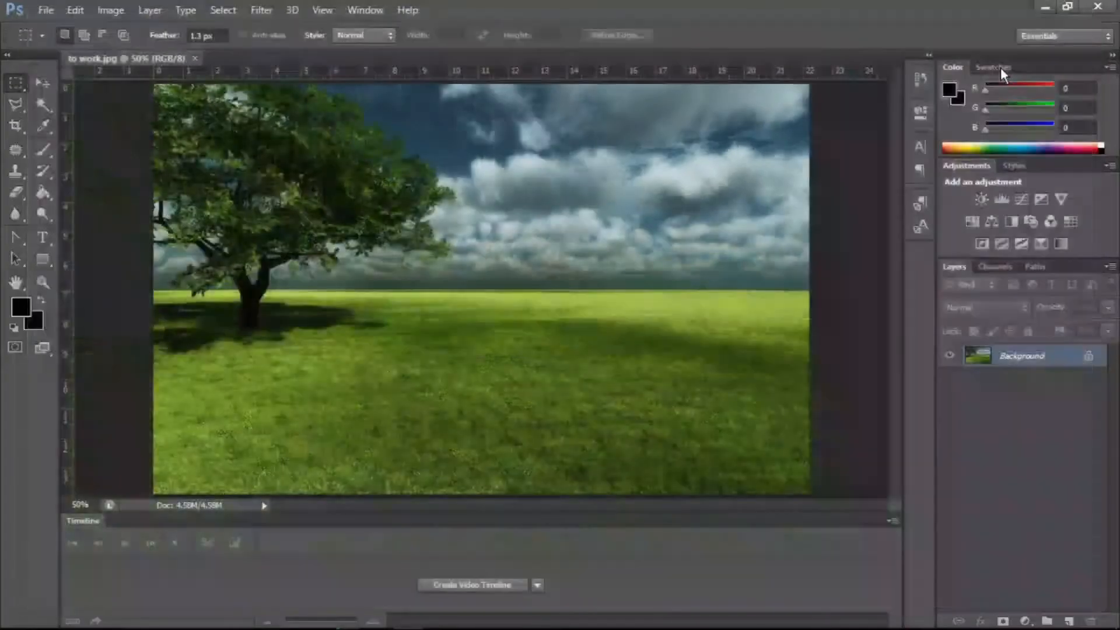
- Open the Oil Paint filter and set Stylization to 2.43 and Cleanliness to 3.35
left_click(262, 10)
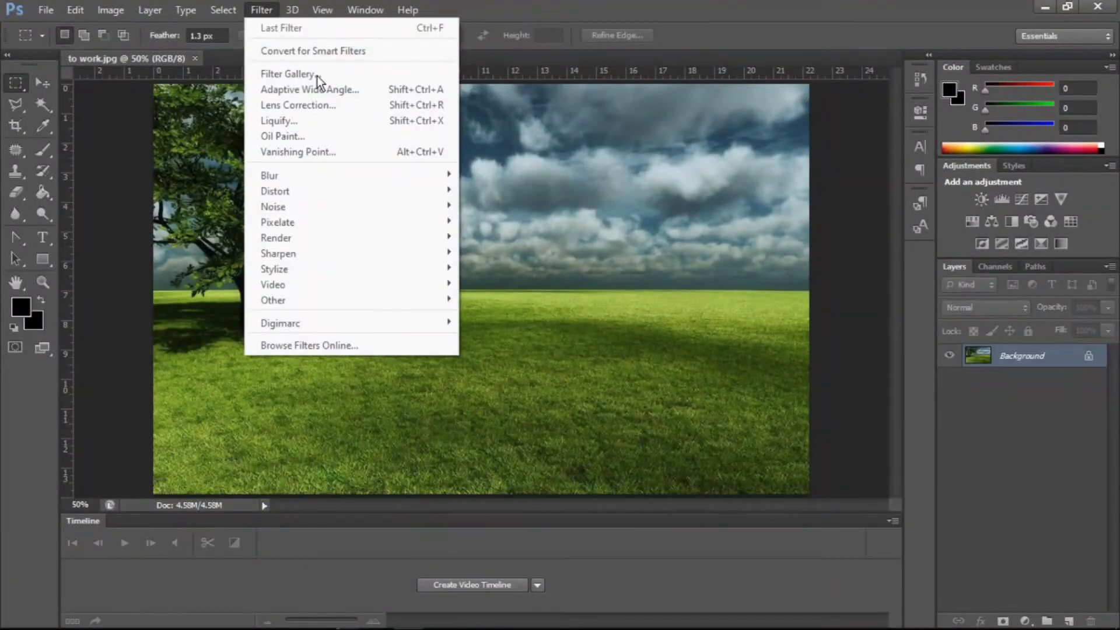
left_click(327, 136)
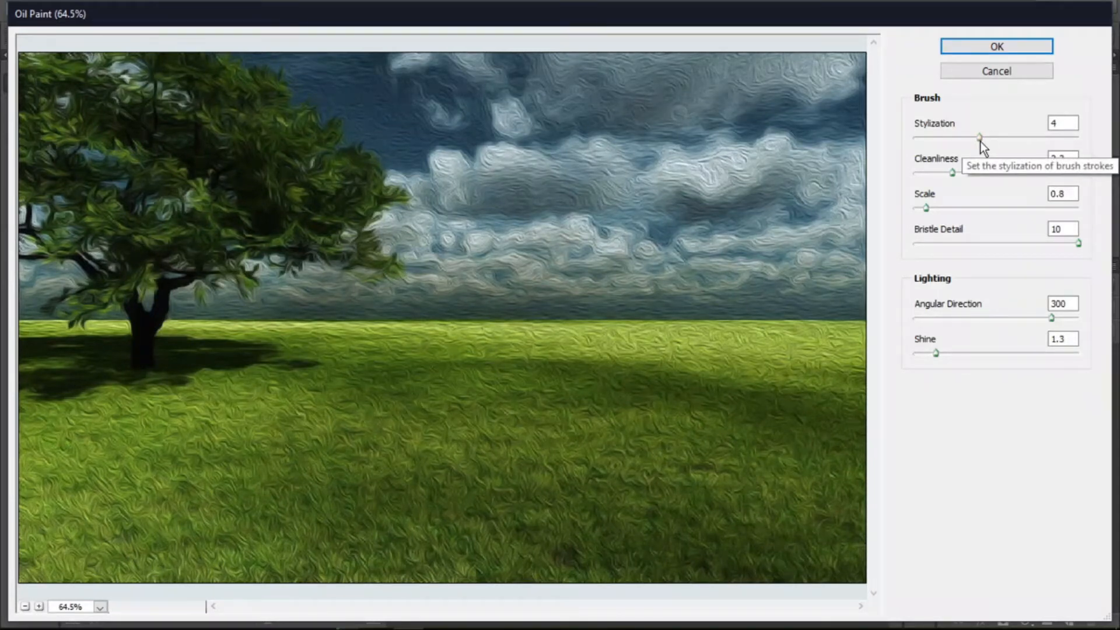
left_click_drag(977, 138, 950, 138)
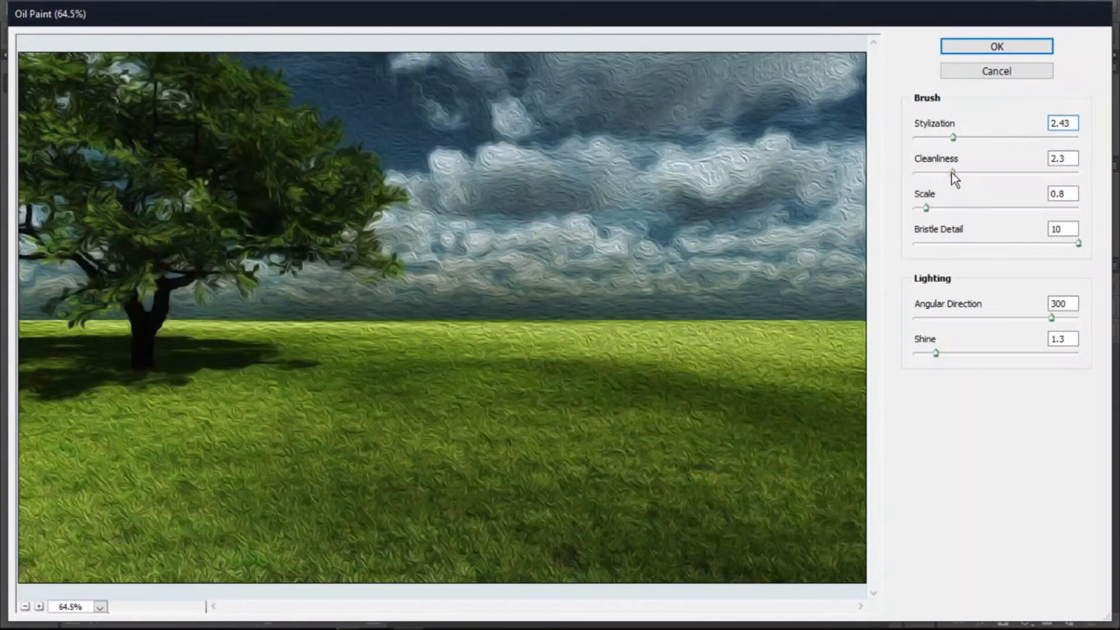
left_click_drag(952, 173, 988, 174)
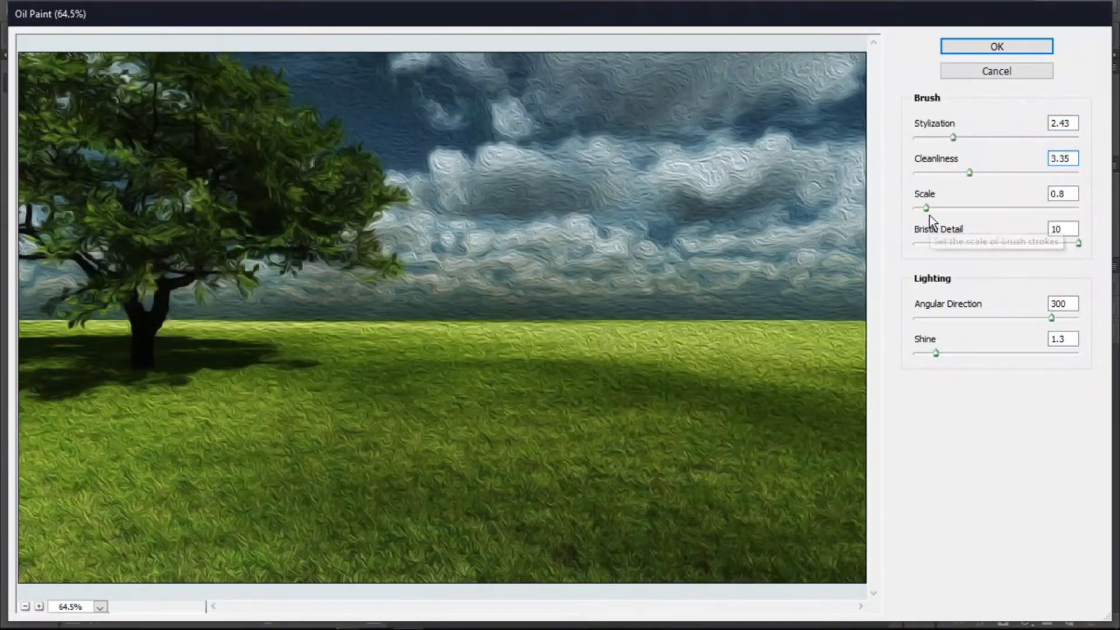
- Set the Oil Paint Scale to 2.18 and Bristle Detail to 10
left_click(973, 207)
mouse_move(972, 208)
left_mouse_down()
mouse_move(989, 209)
mouse_move(930, 210)
mouse_move(950, 209)
left_mouse_up()
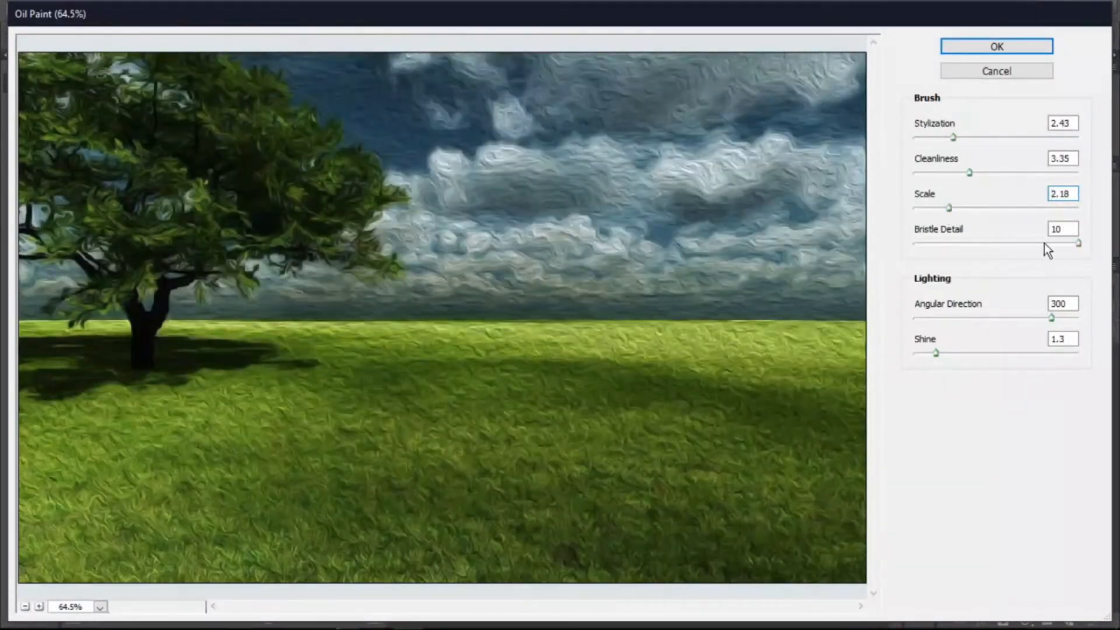
mouse_move(1037, 243)
left_mouse_down()
mouse_move(987, 247)
mouse_move(1082, 243)
left_mouse_up()
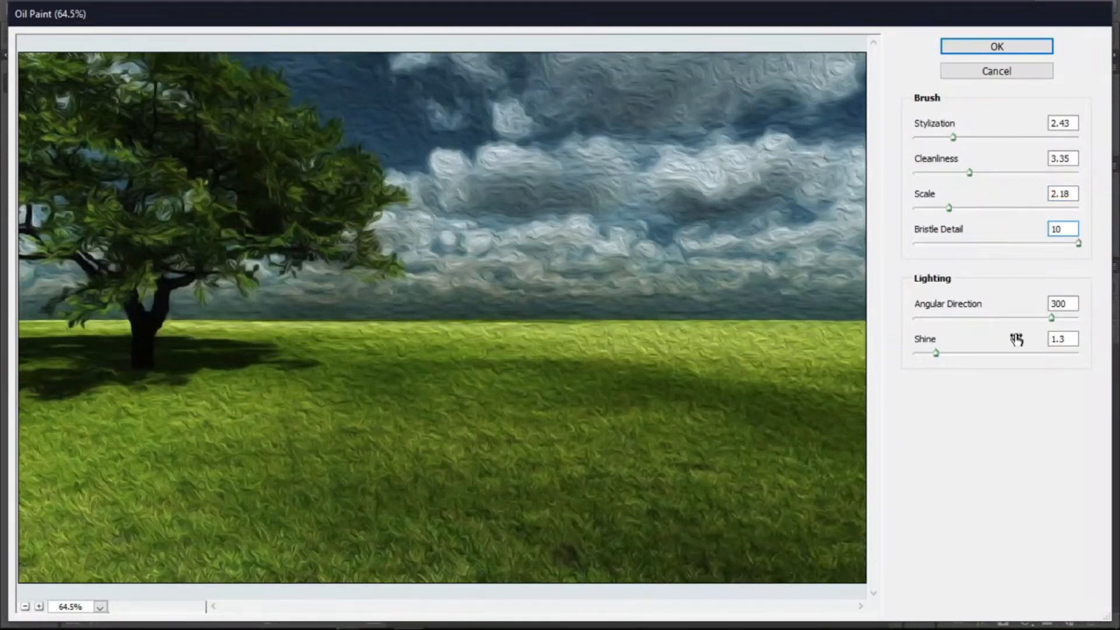
- Set Angular Direction to 325.8 and Shine to 5.55, then cancel Oil Paint
mouse_move(988, 318)
left_mouse_down()
mouse_move(936, 321)
mouse_move(1063, 317)
left_mouse_up()
left_click_drag(938, 358, 977, 358)
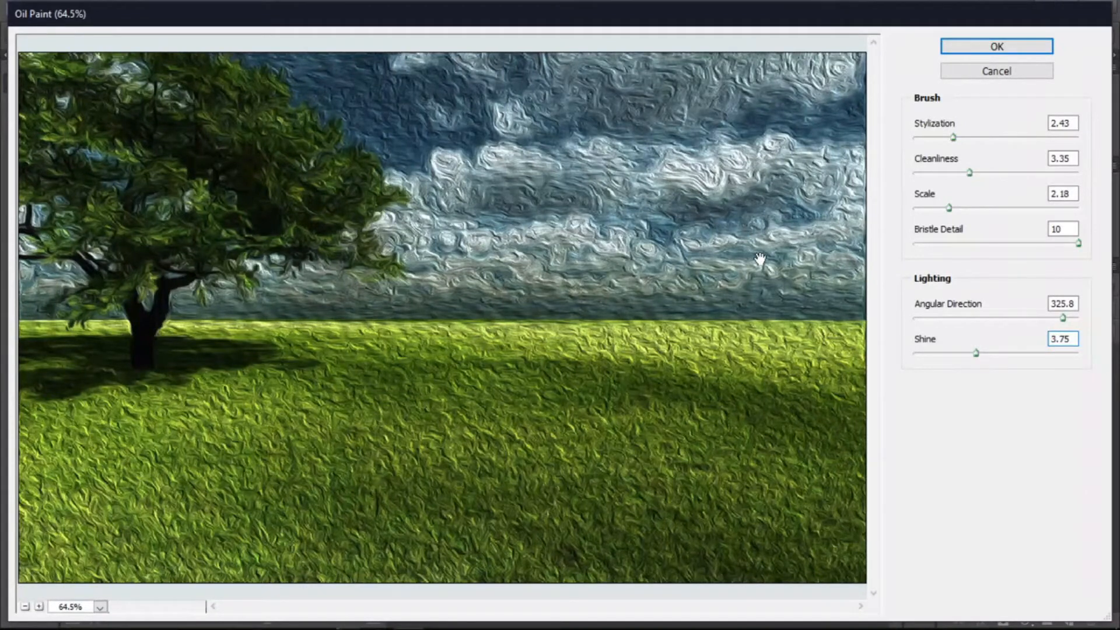
left_click_drag(976, 353, 1007, 353)
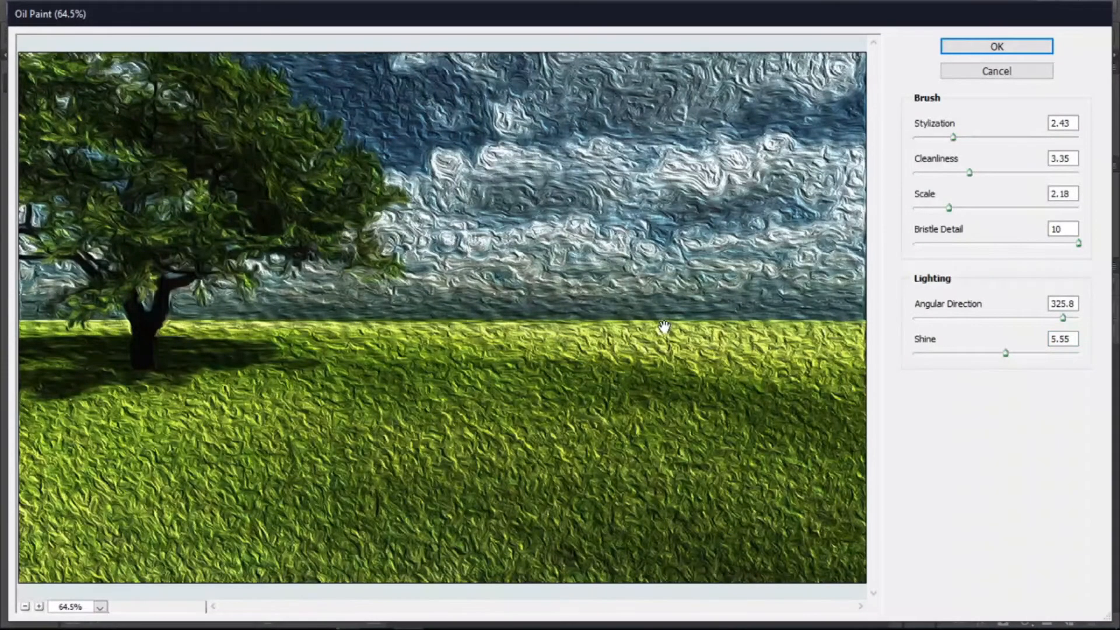
left_click(1006, 71)
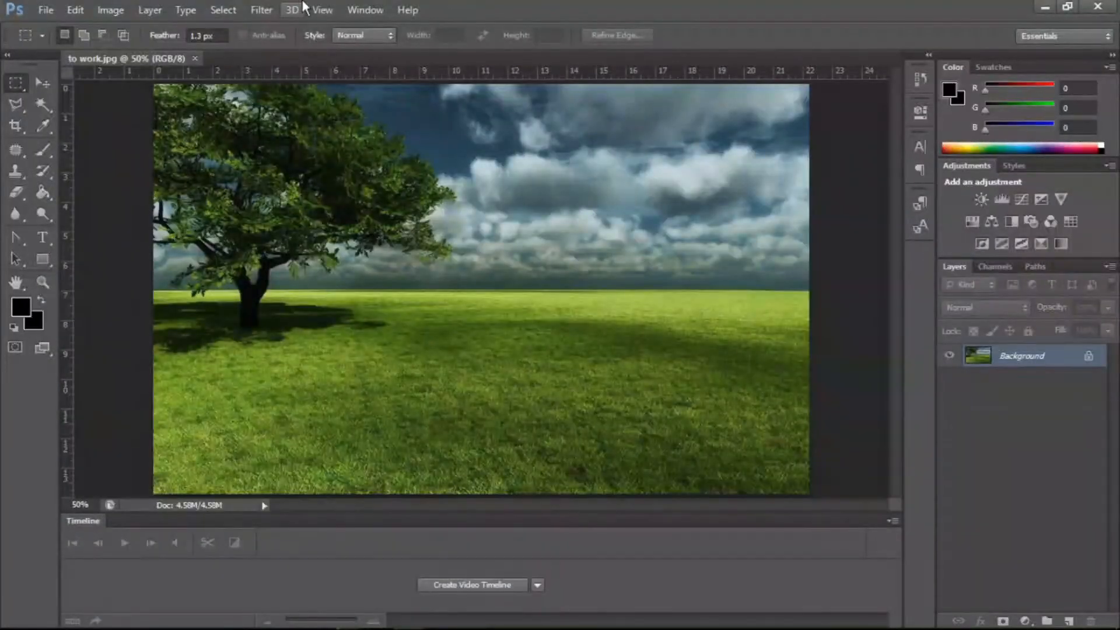
- Open the Vanishing Point filter and create a perspective plane over the sky and horizon right of the tree
left_click(252, 3)
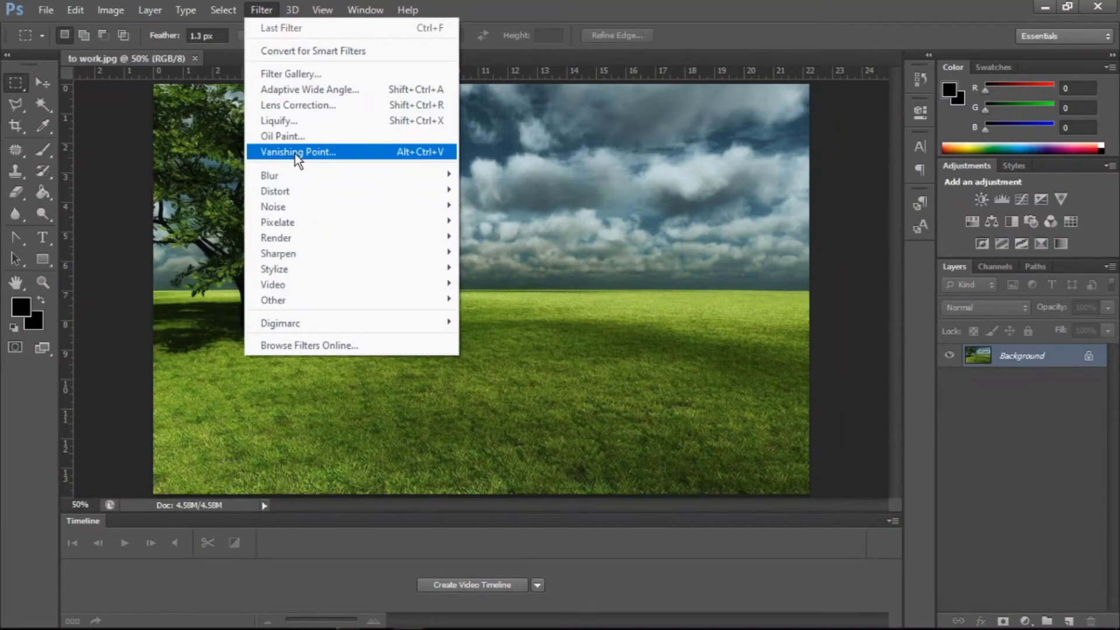
left_click(296, 153)
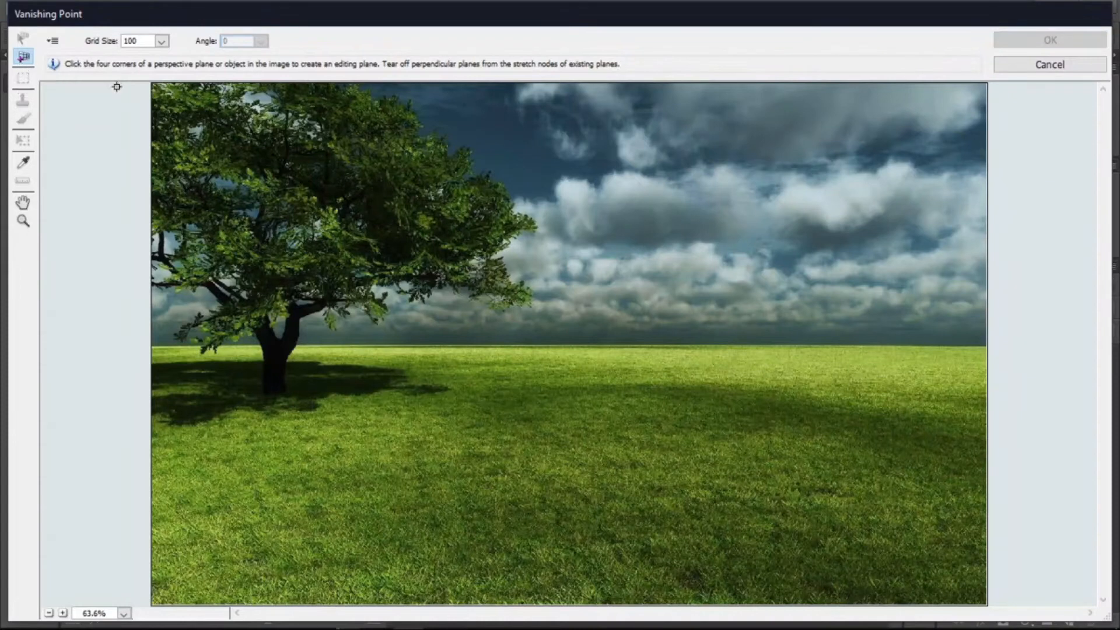
left_click(683, 161)
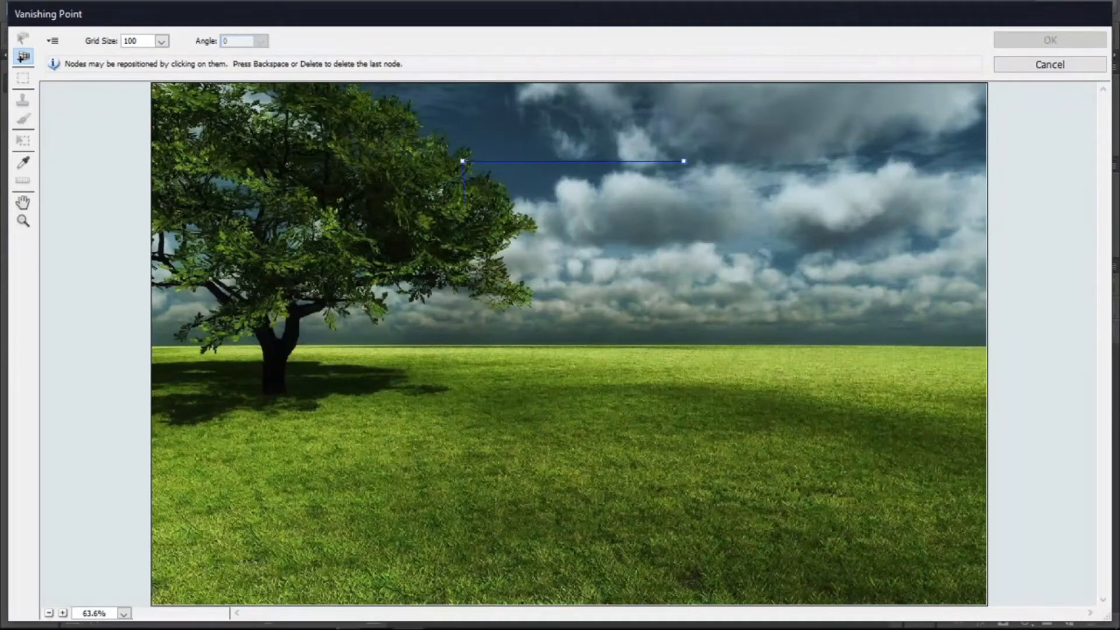
left_click(471, 380)
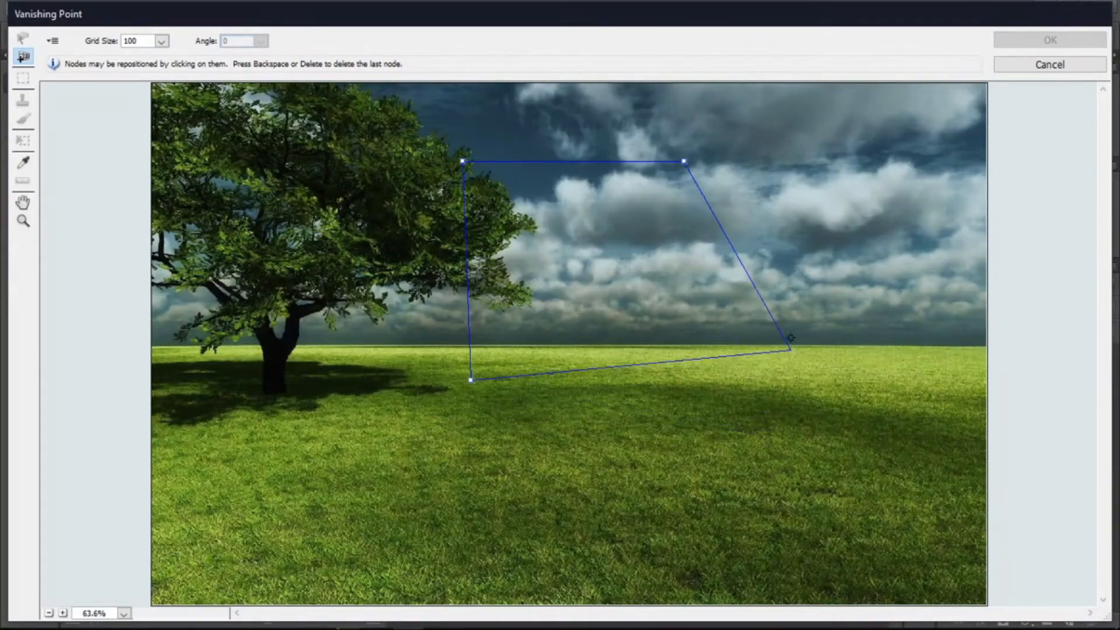
left_click(787, 355)
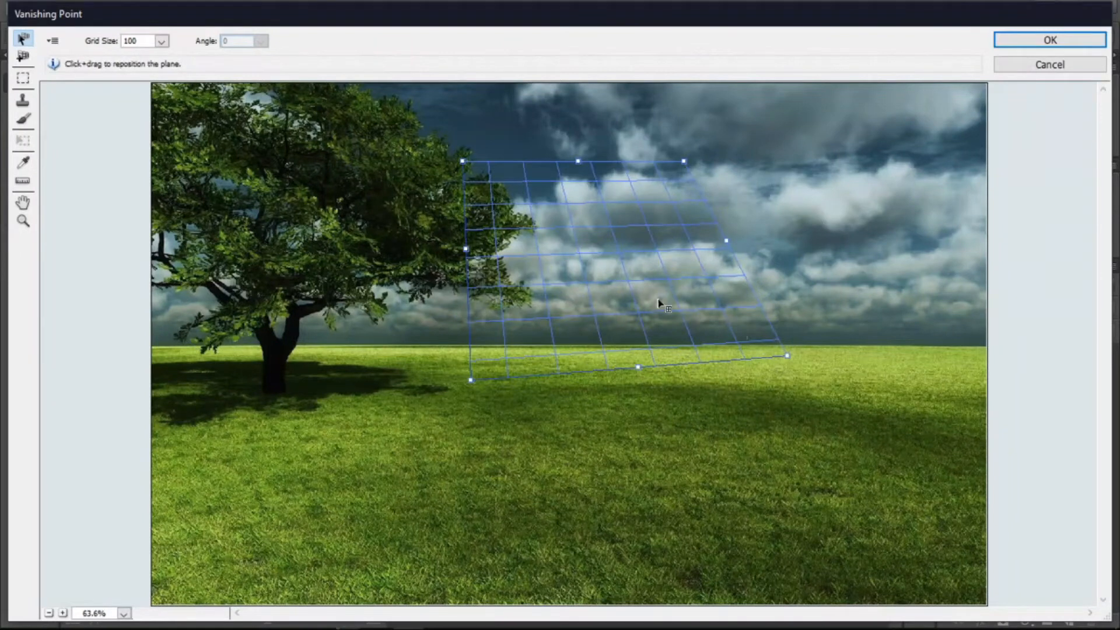
- Reposition the plane and drag its corner and edge nodes to reshape its perspective
left_click_drag(539, 225, 555, 309)
left_click_drag(625, 318, 529, 261)
left_click_drag(517, 347, 534, 313)
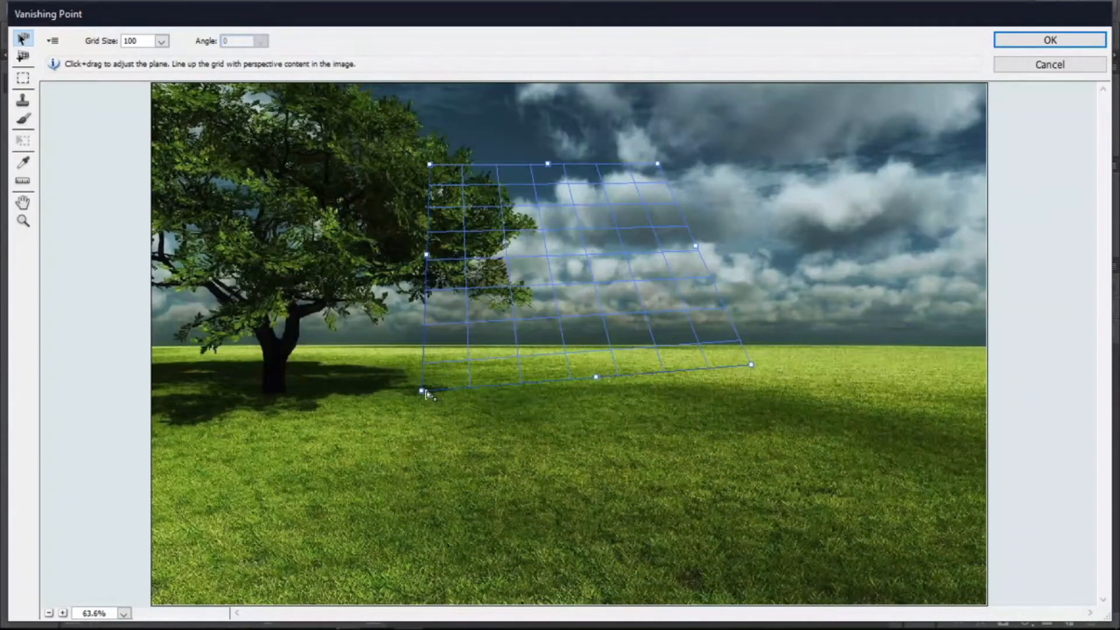
left_click_drag(422, 391, 482, 343)
left_click_drag(583, 258, 525, 298)
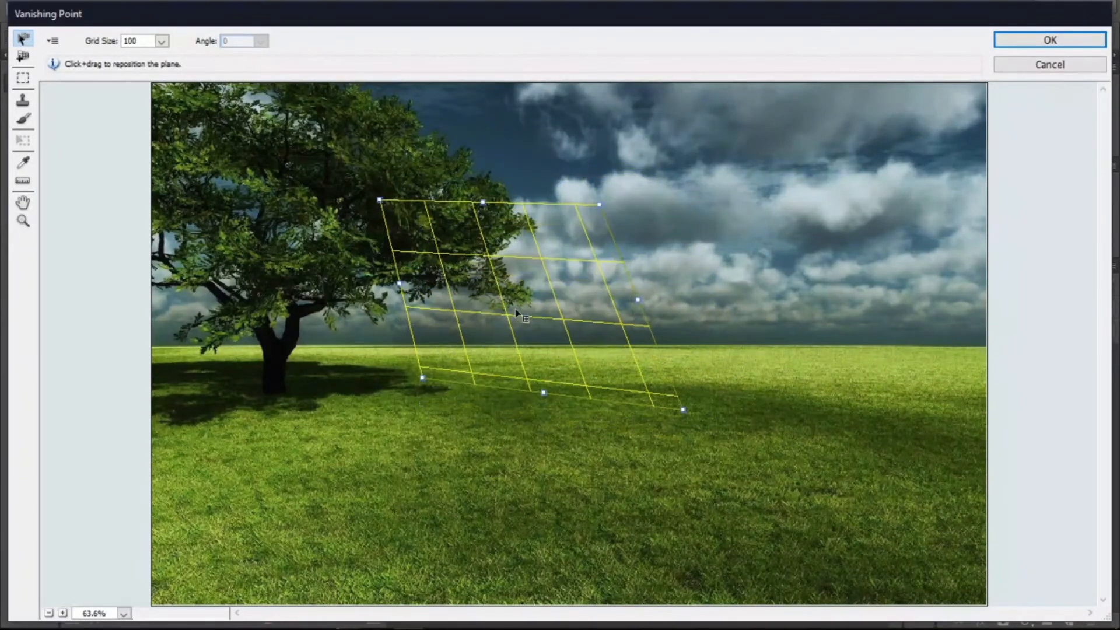
- Create a second perspective plane on the grass and sky to the right of the first plane
left_click(25, 59)
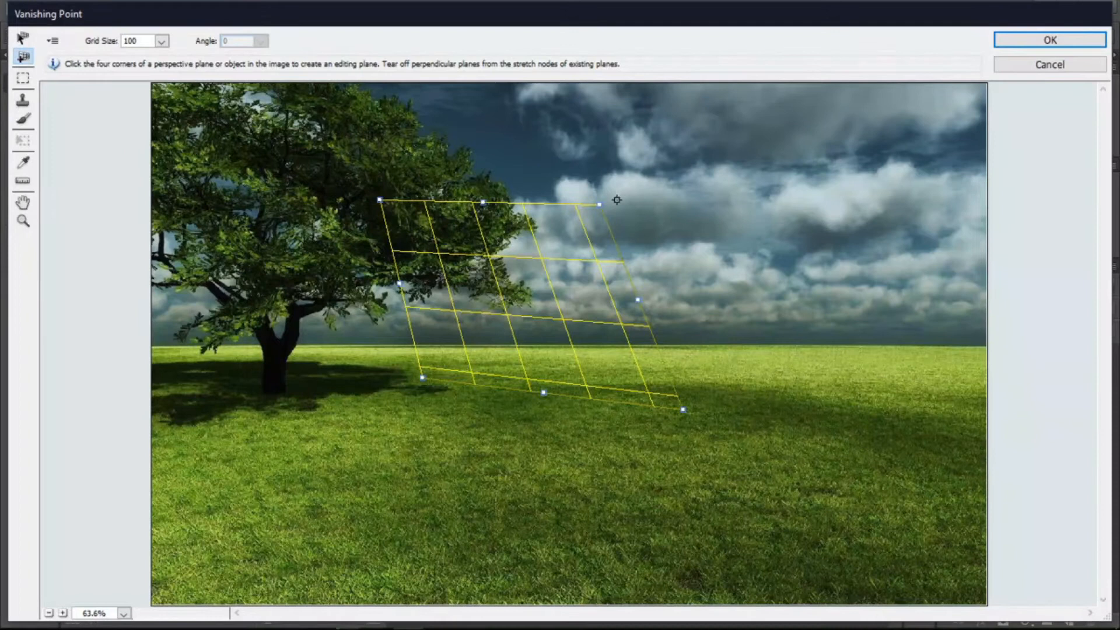
left_click(778, 348)
left_click(611, 174)
key("BackSpace")
key("BackSpace")
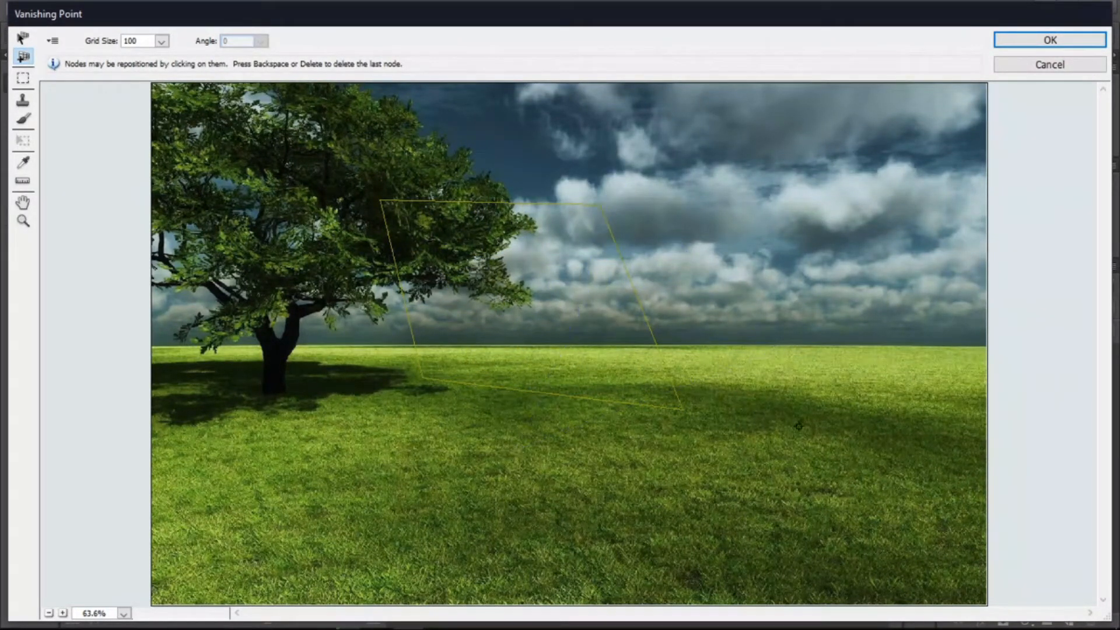
left_click(719, 389)
left_click(735, 242)
left_click(832, 316)
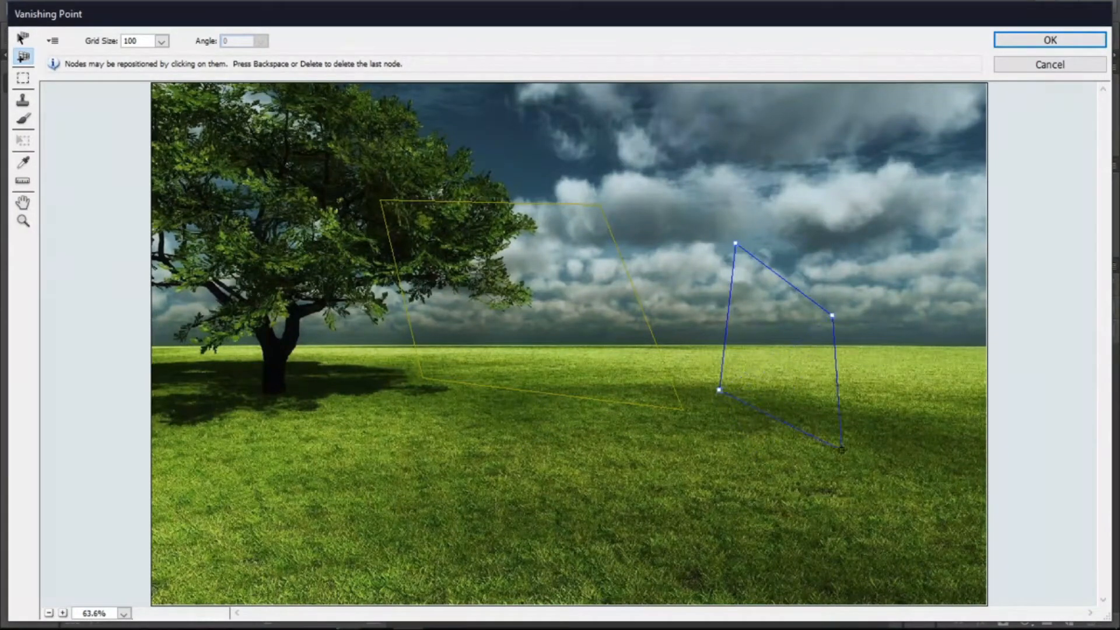
left_click(841, 449)
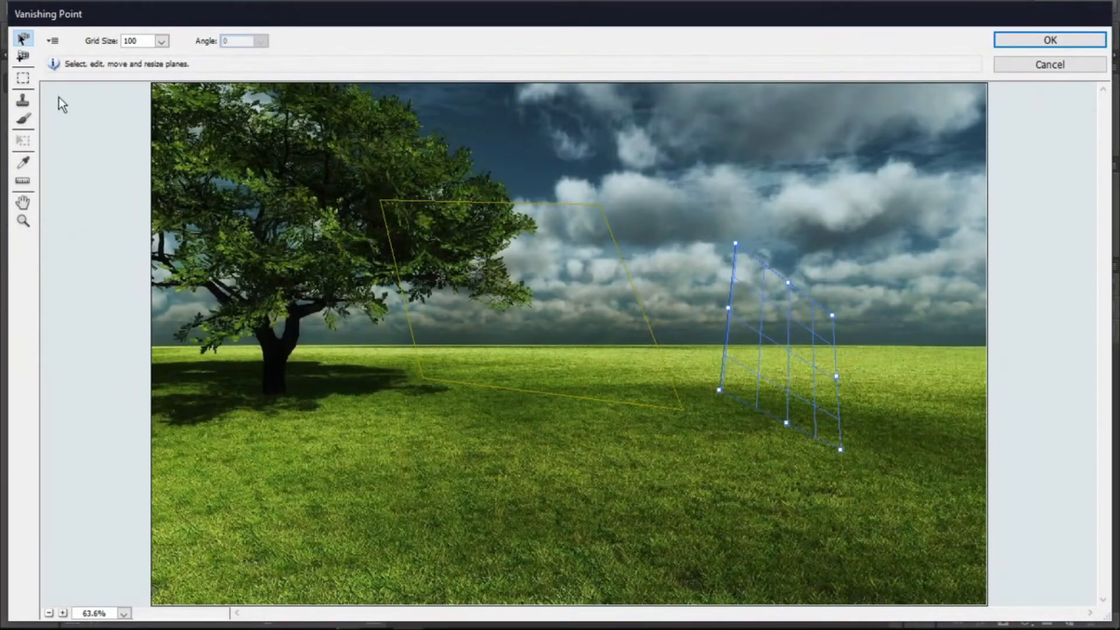
- Draw a marquee selection inside the first plane and move it within the plane
left_click(21, 81)
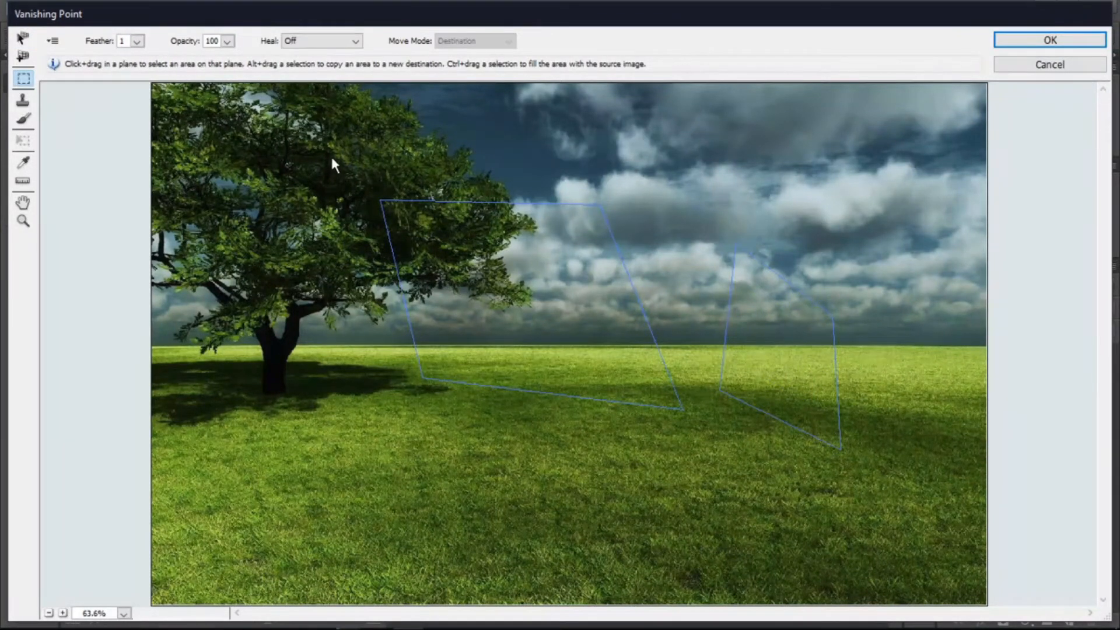
left_click_drag(477, 305, 575, 233)
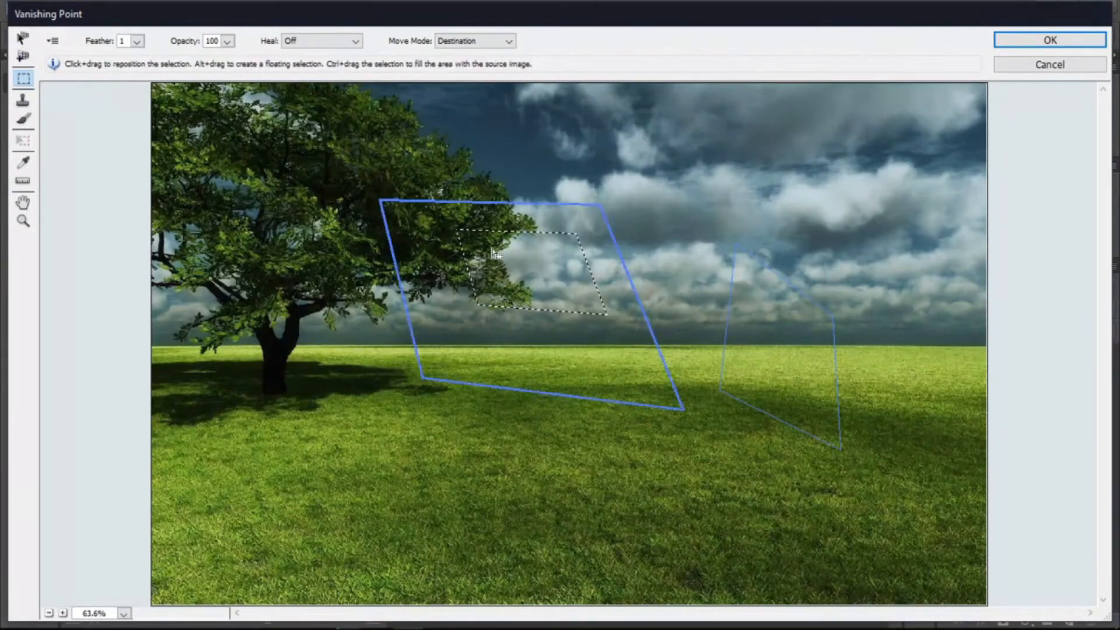
left_click_drag(496, 259, 475, 282)
- Paint a short Brush stroke inside the first plane's selection and undo it
left_click(23, 102)
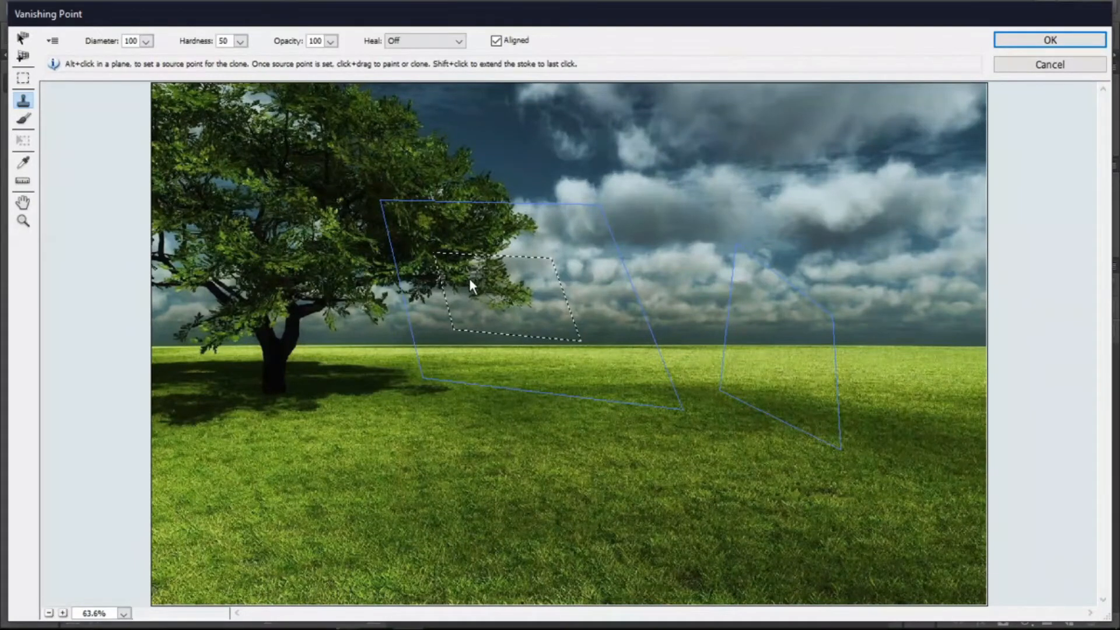
left_click(23, 119)
left_click_drag(527, 268, 540, 283)
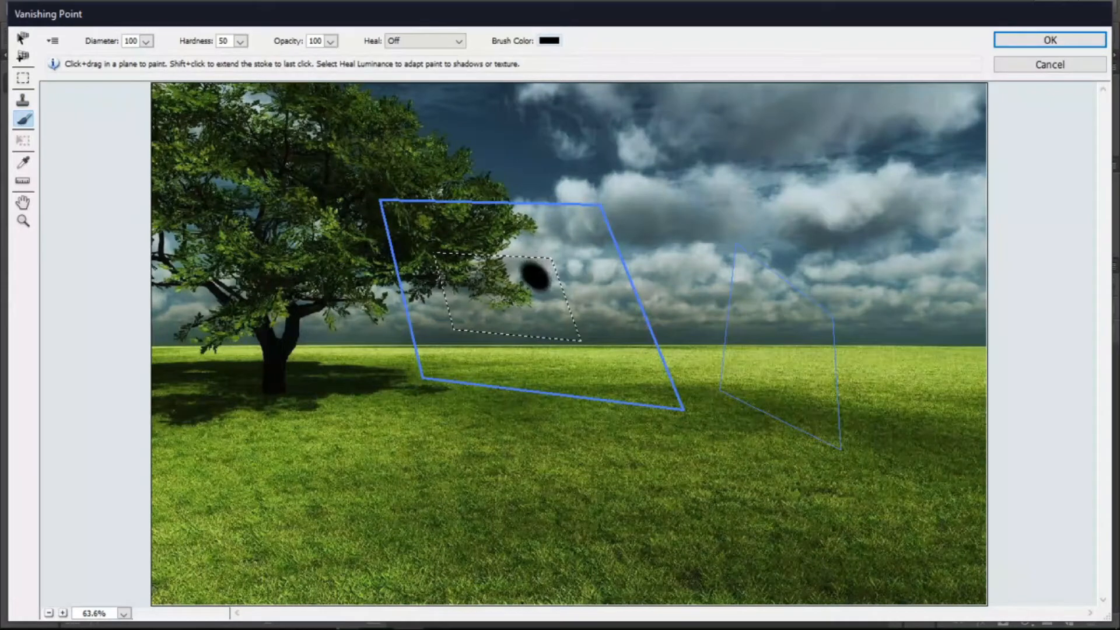
key("ctrl+z")
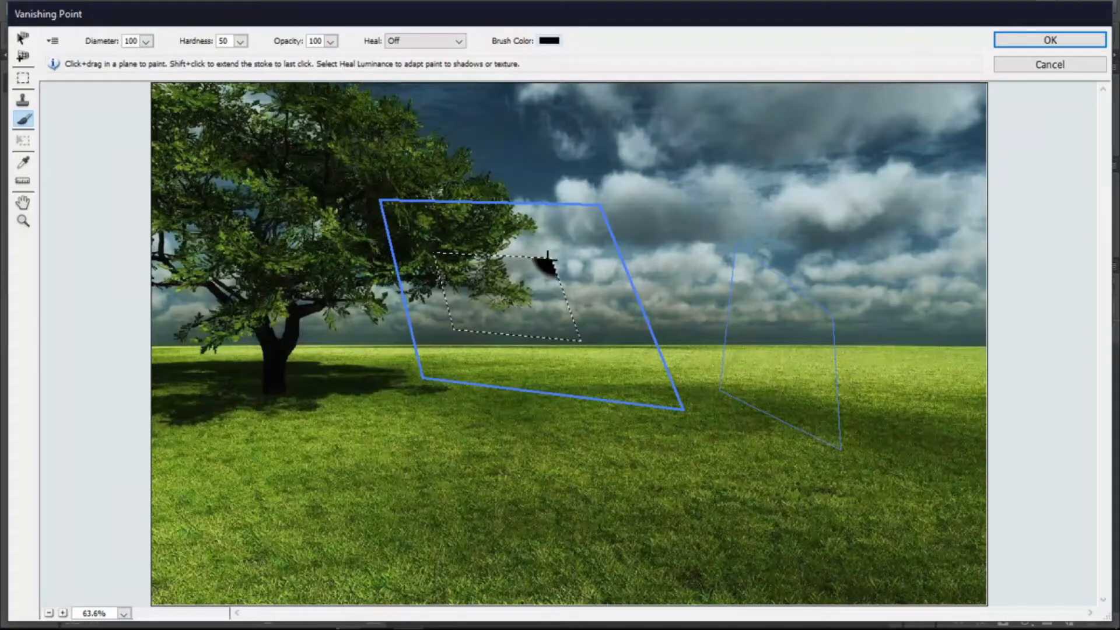
- Fill the selection in the first plane with black brush paint and sample colours from the image with the eyedropper
mouse_move(537, 258)
left_mouse_down()
mouse_move(440, 265)
mouse_move(444, 331)
mouse_move(607, 330)
mouse_move(570, 268)
mouse_move(484, 298)
mouse_move(566, 289)
mouse_move(473, 281)
mouse_move(460, 296)
mouse_move(522, 313)
left_mouse_up()
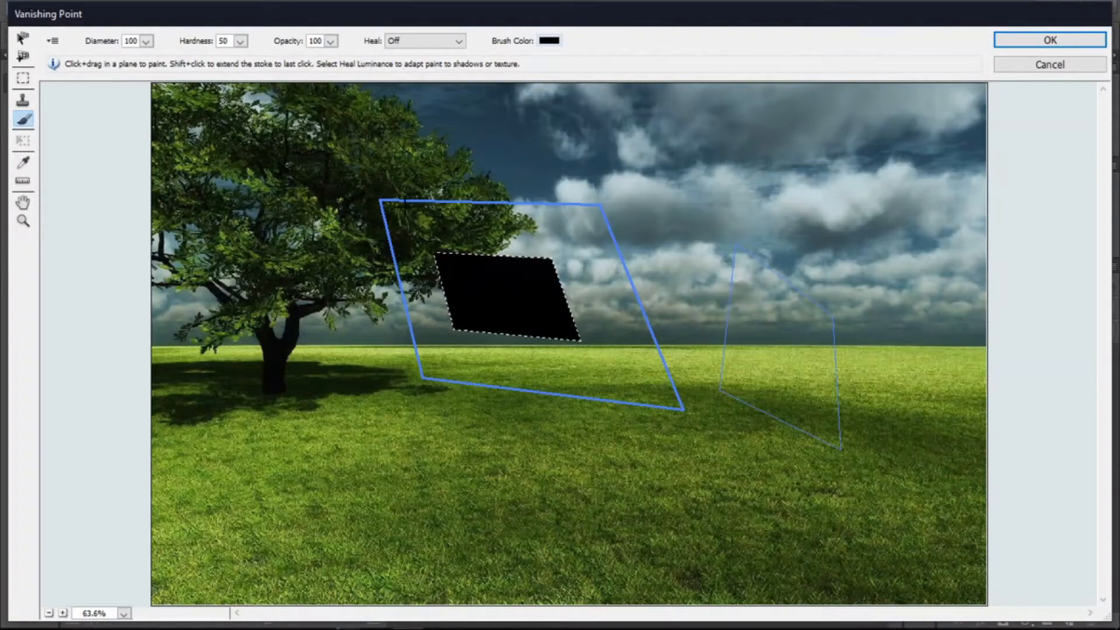
left_click(22, 163)
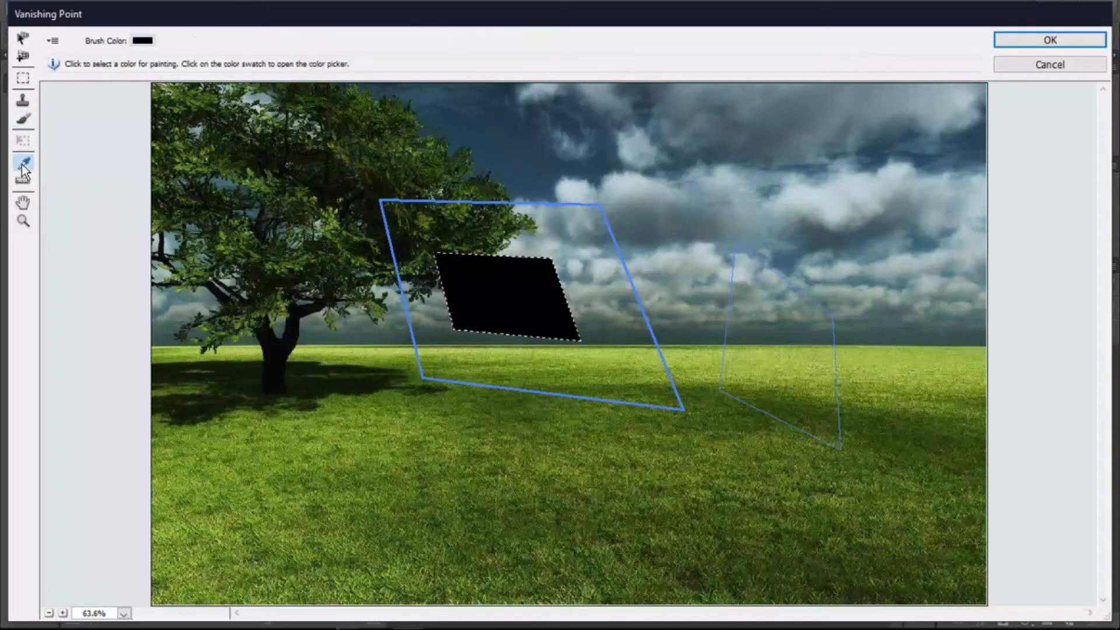
left_click(549, 164)
left_click(561, 303)
left_click(619, 254)
left_click(620, 204)
left_click(629, 173)
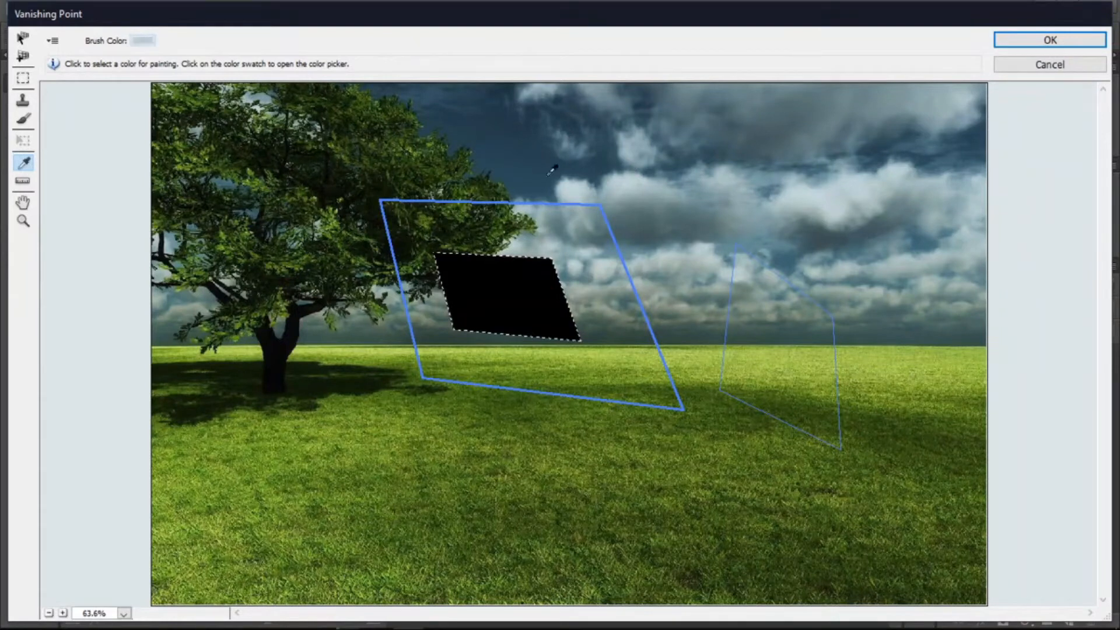
- Measure two distances across the perspective planes with the Measure tool
left_click(22, 182)
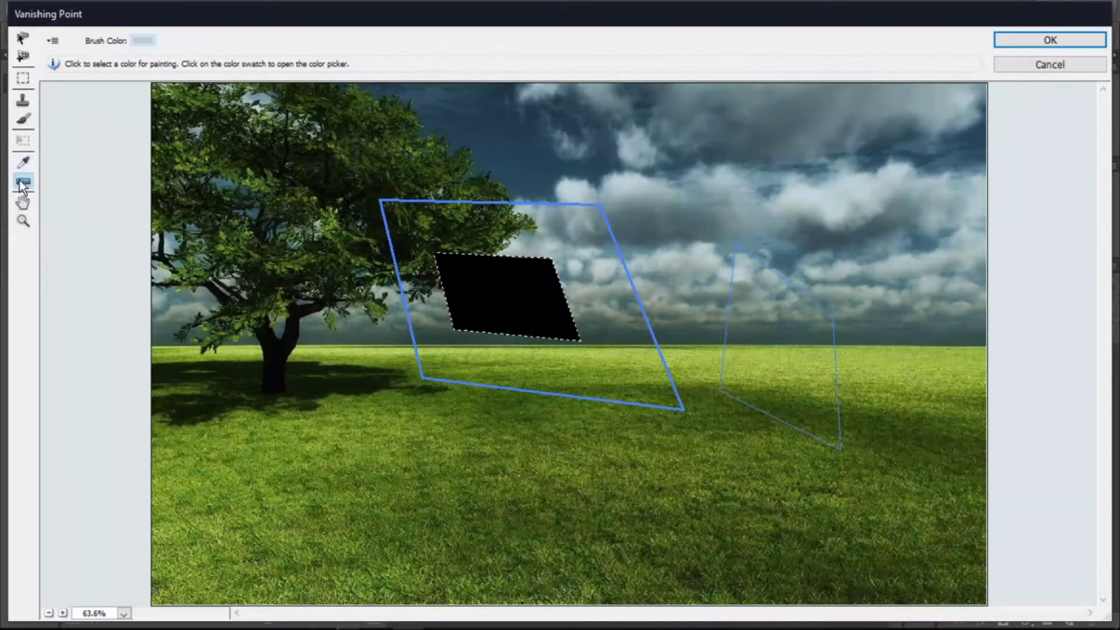
left_click_drag(489, 320, 886, 319)
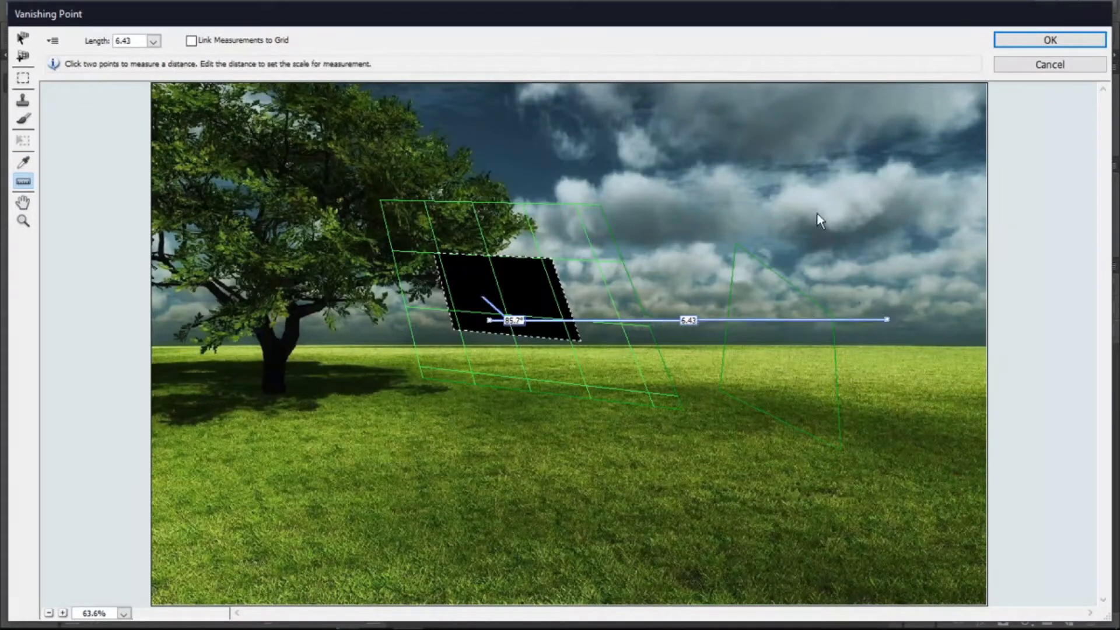
left_click_drag(418, 342, 613, 386)
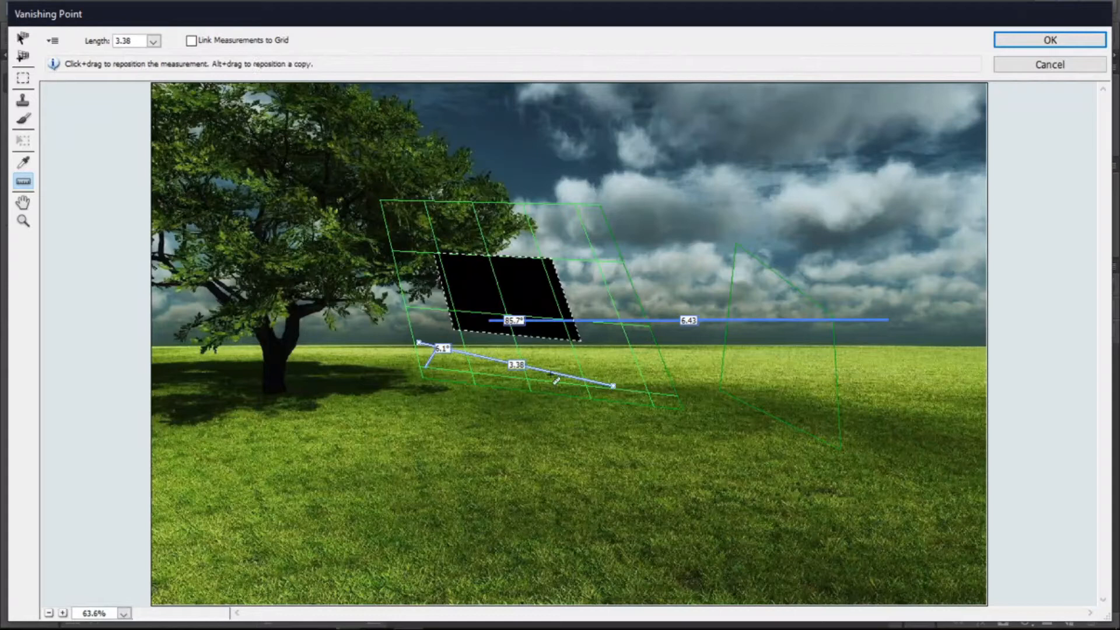
left_click(22, 202)
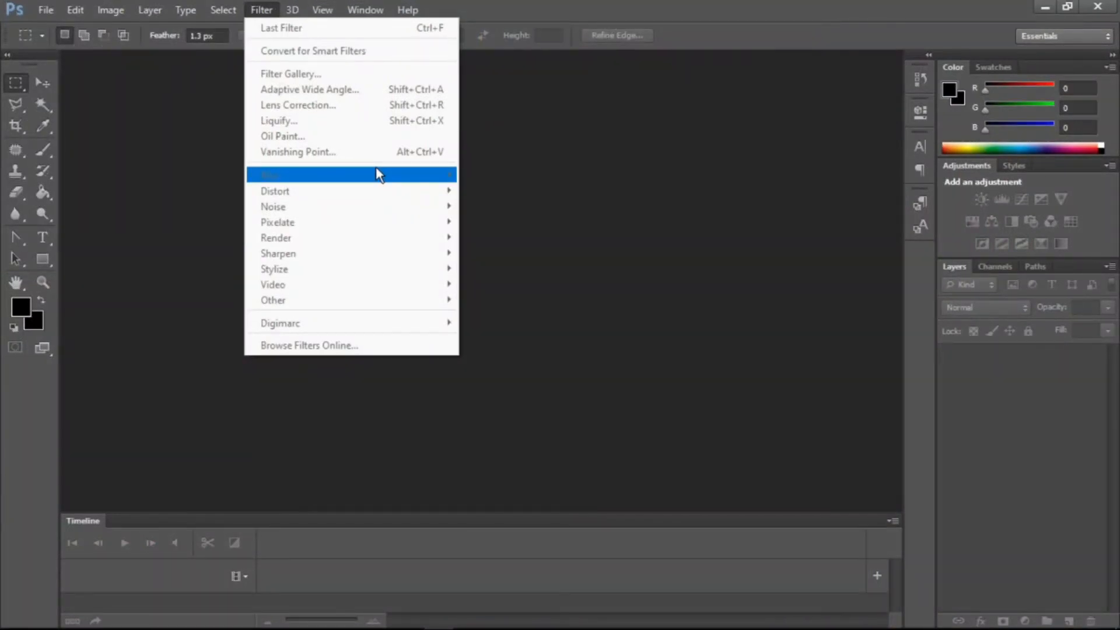
left_click(496, 176)
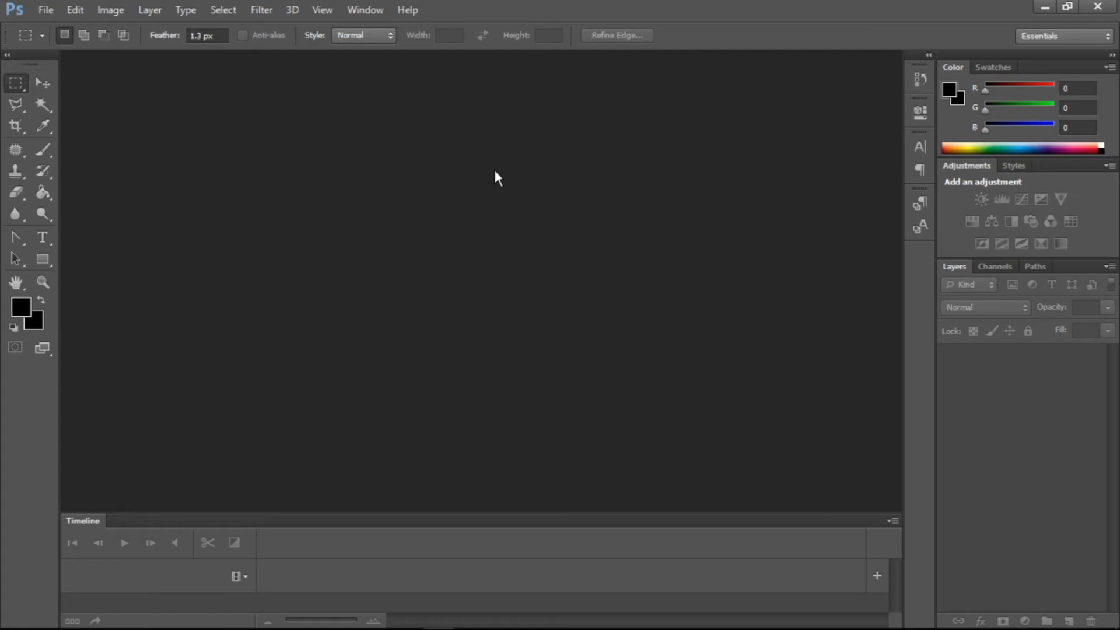
left_click(261, 9)
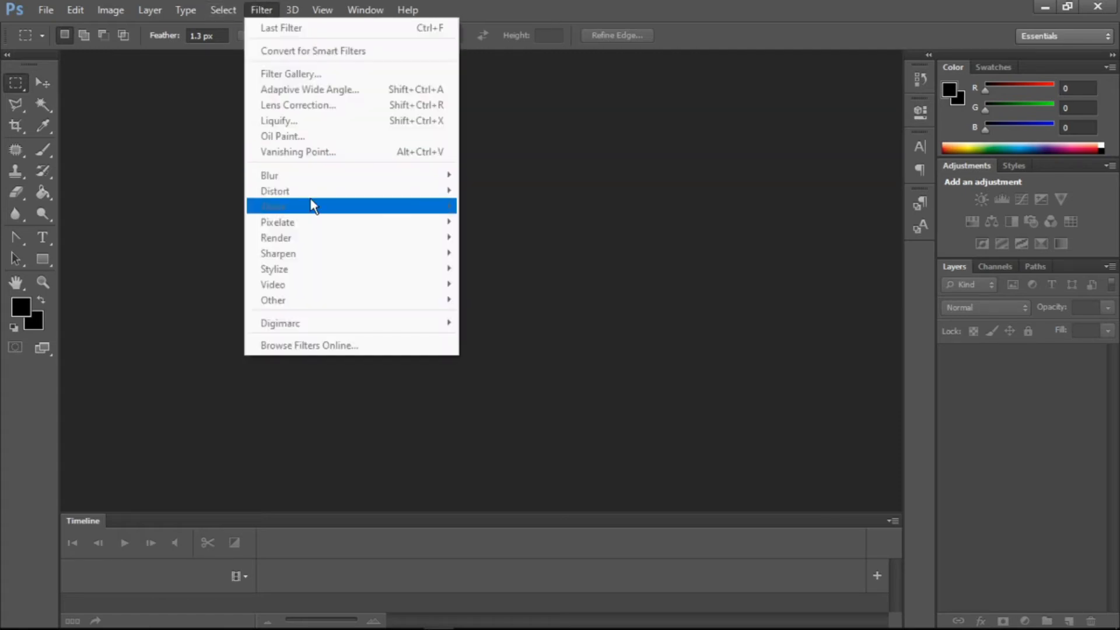
left_click(550, 174)
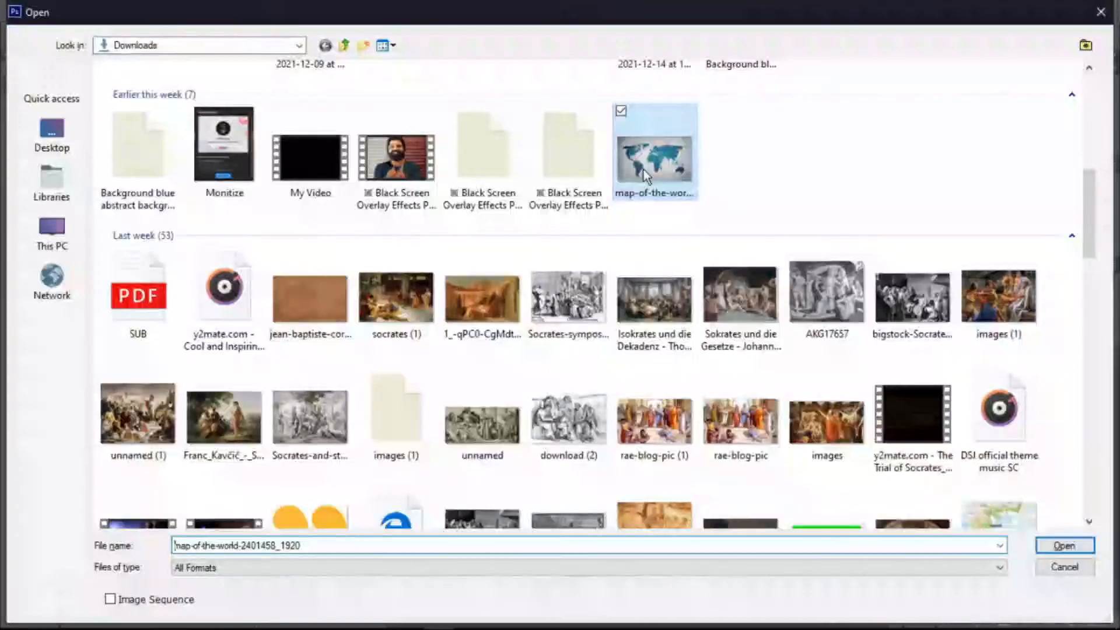
- Open the map-of-the-world-2401458_1920.jpg image
double_click(642, 169)
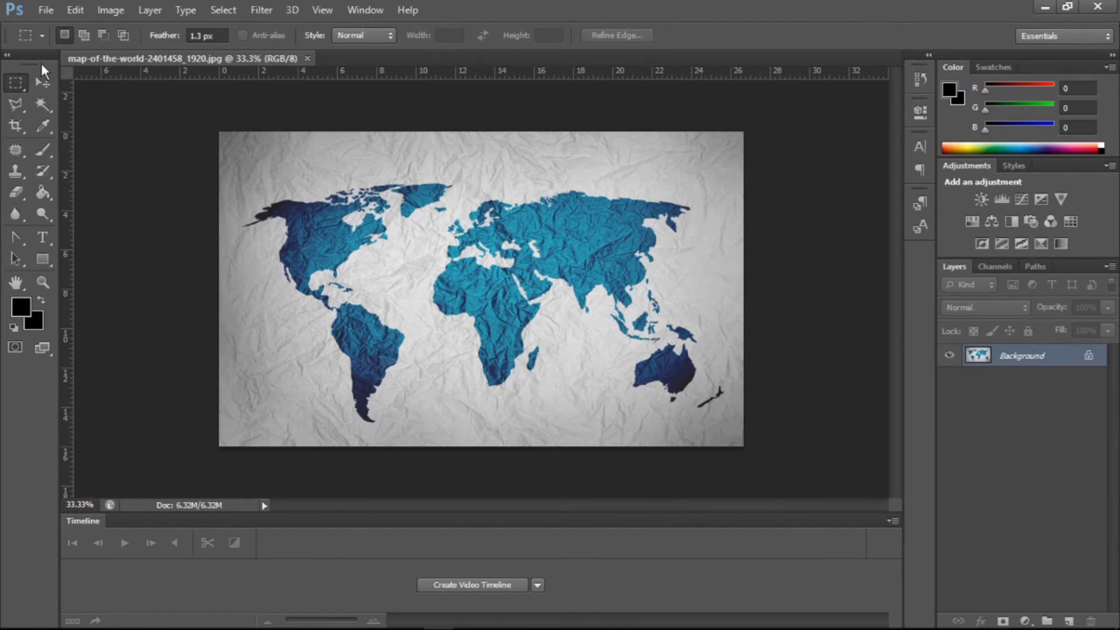
left_click(42, 82)
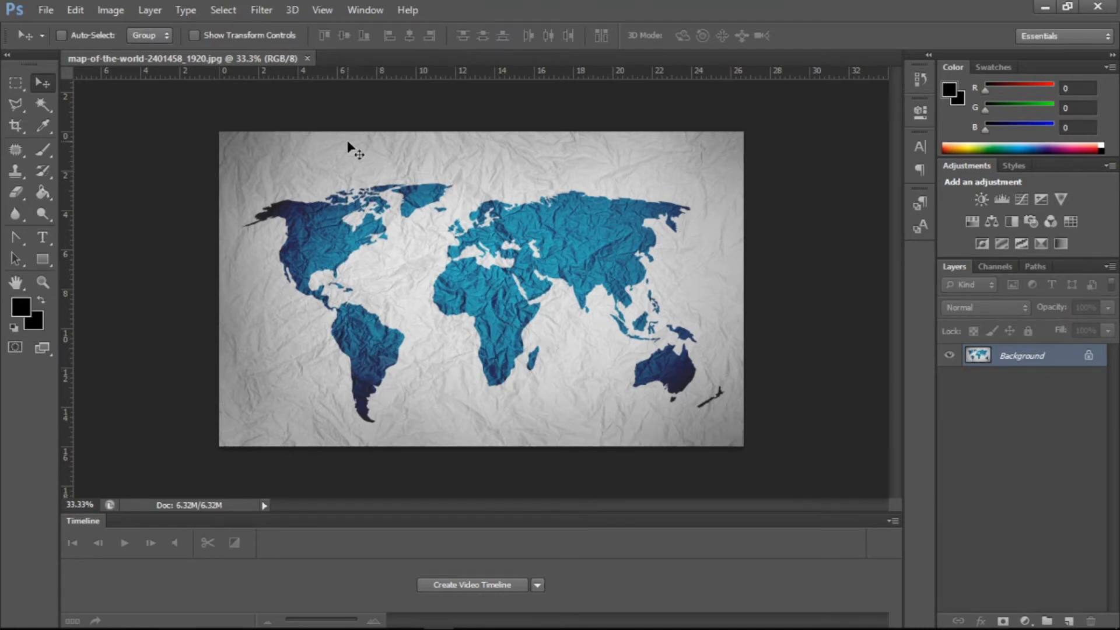
- Apply the Field Blur filter and set its blur to 9 px
left_click(266, 10)
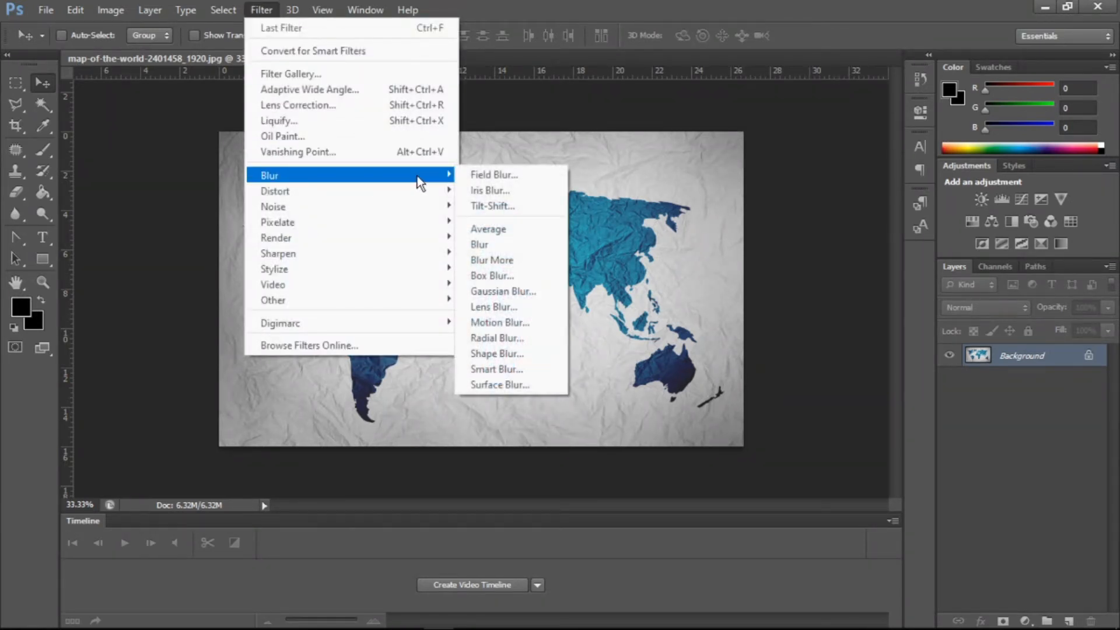
left_click(475, 176)
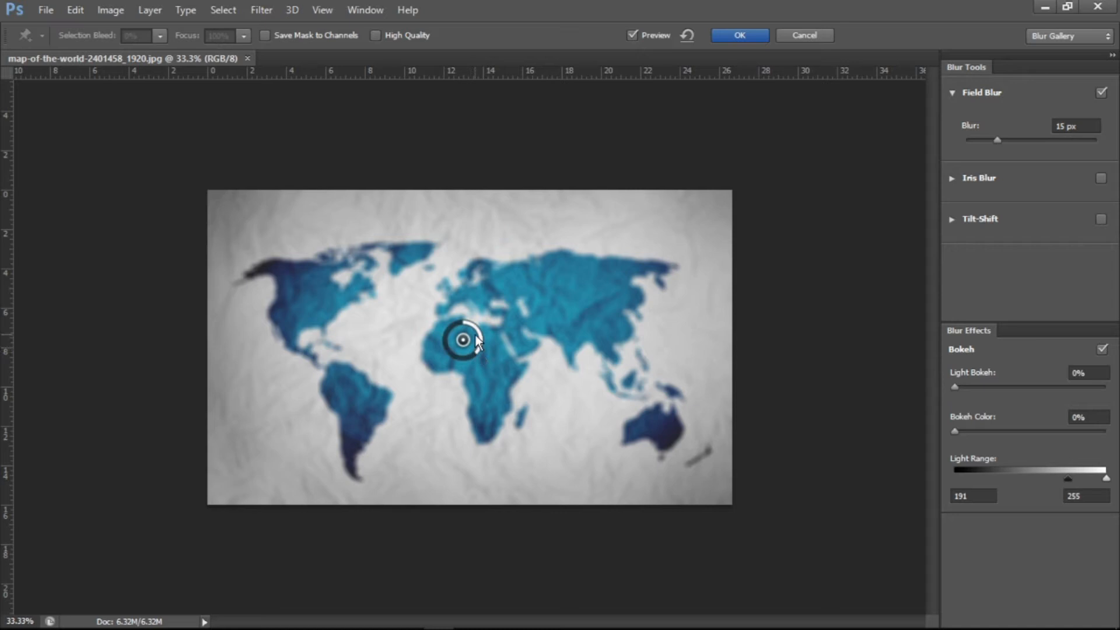
mouse_move(476, 343)
left_mouse_down()
mouse_move(434, 348)
mouse_move(480, 351)
mouse_move(479, 329)
mouse_move(462, 327)
mouse_move(498, 337)
mouse_move(476, 359)
mouse_move(456, 359)
mouse_move(454, 334)
mouse_move(474, 340)
left_mouse_up()
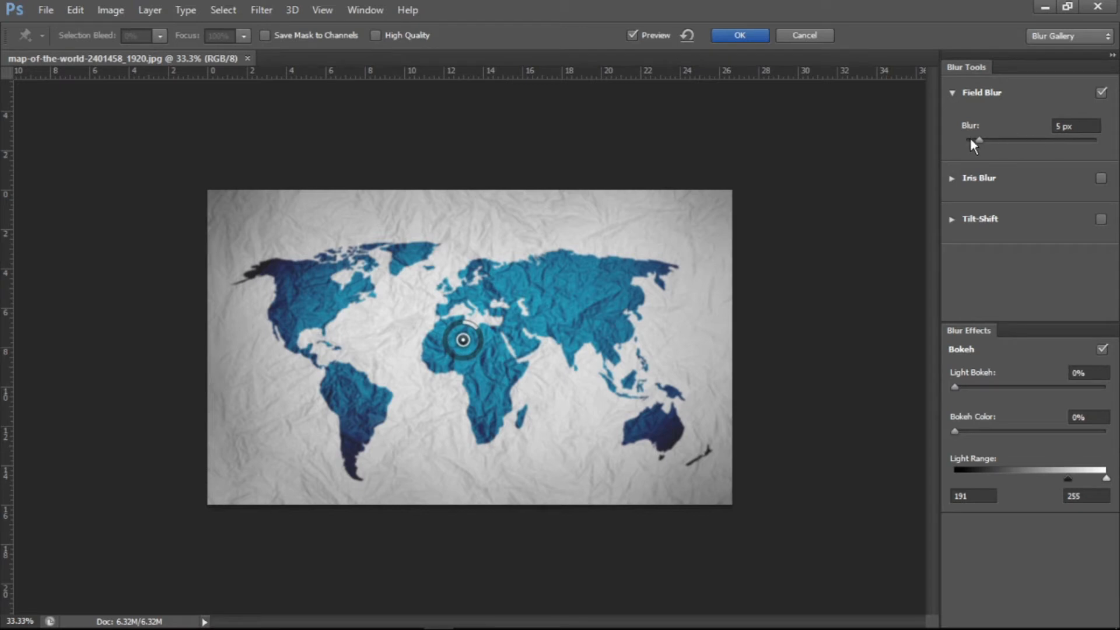
left_click_drag(974, 138, 1020, 139)
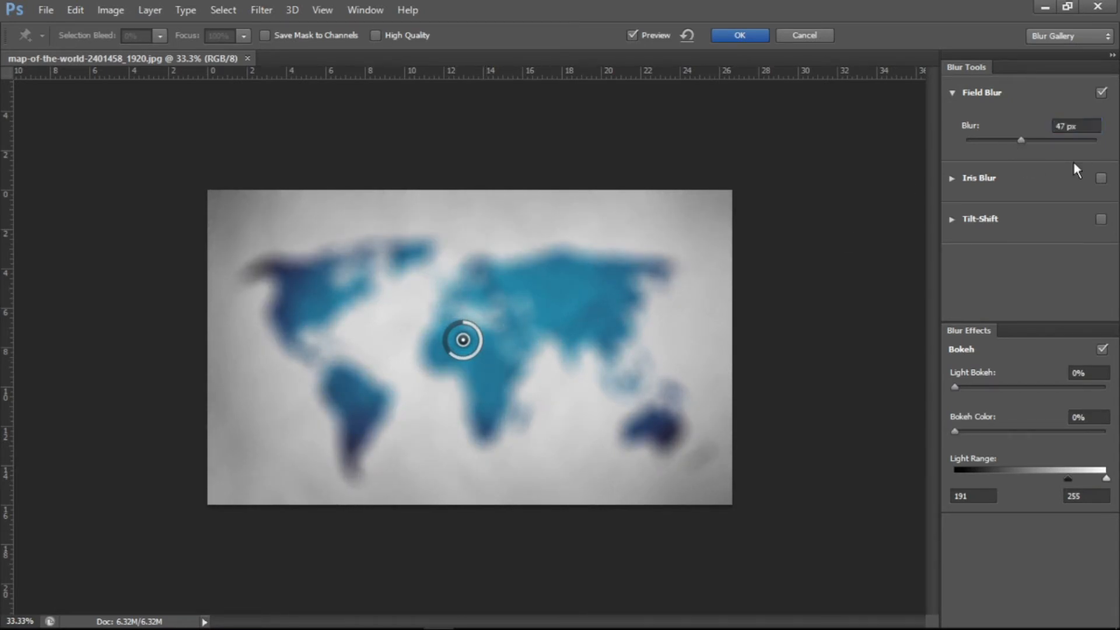
left_click_drag(1012, 143, 990, 143)
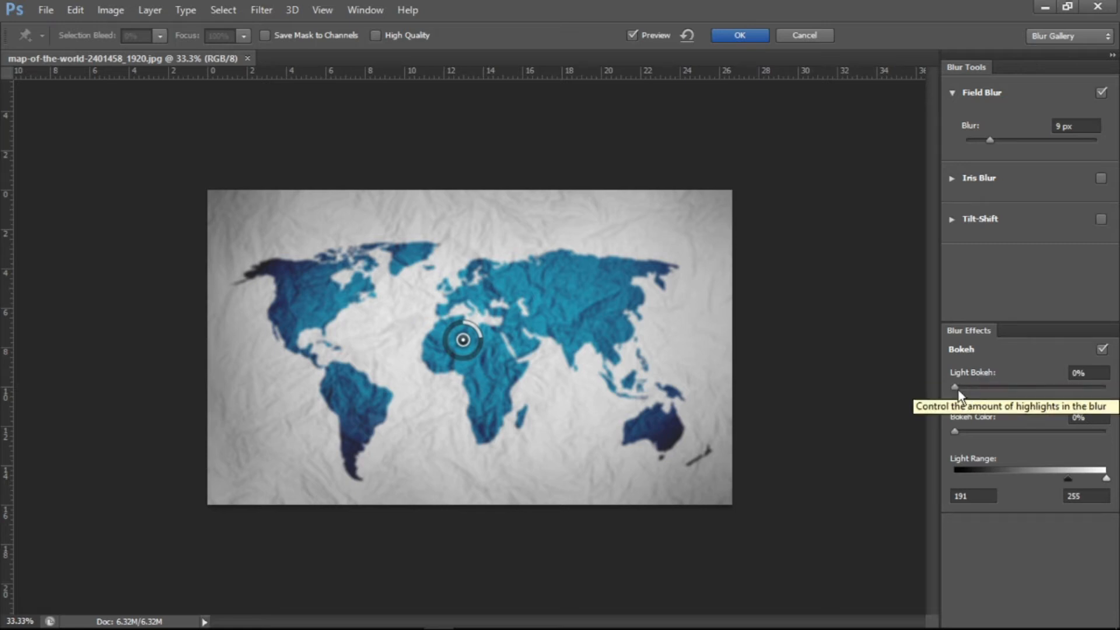
- Adjust the Field Blur bokeh: Light Bokeh 23%, Bokeh Color 9%, Light Range 0 to 45
left_click_drag(955, 389, 1024, 386)
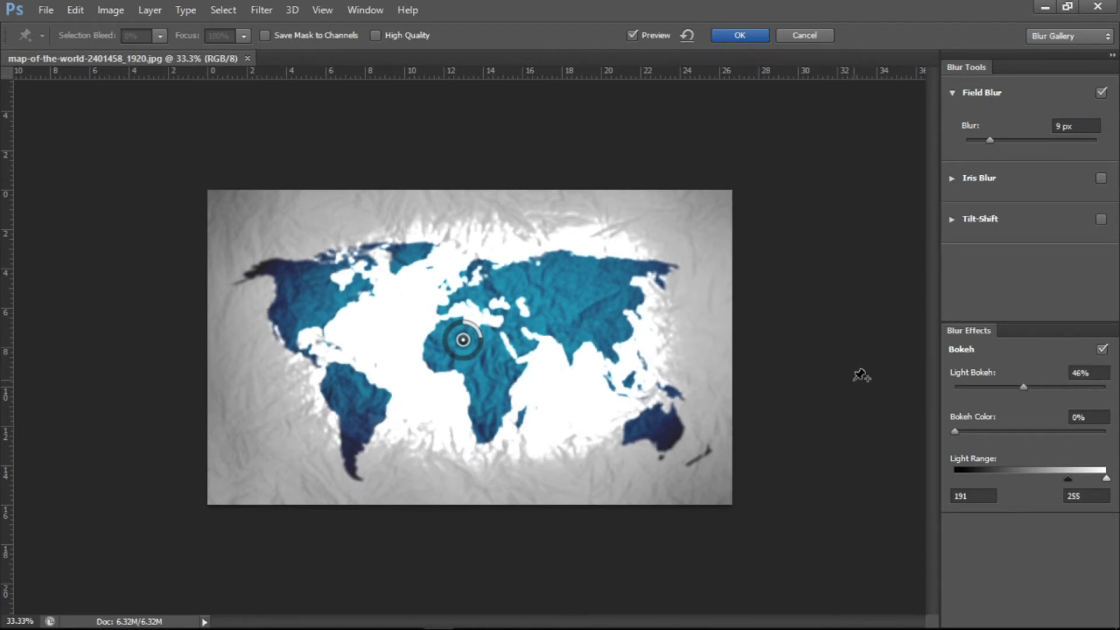
left_click_drag(1026, 390, 1002, 388)
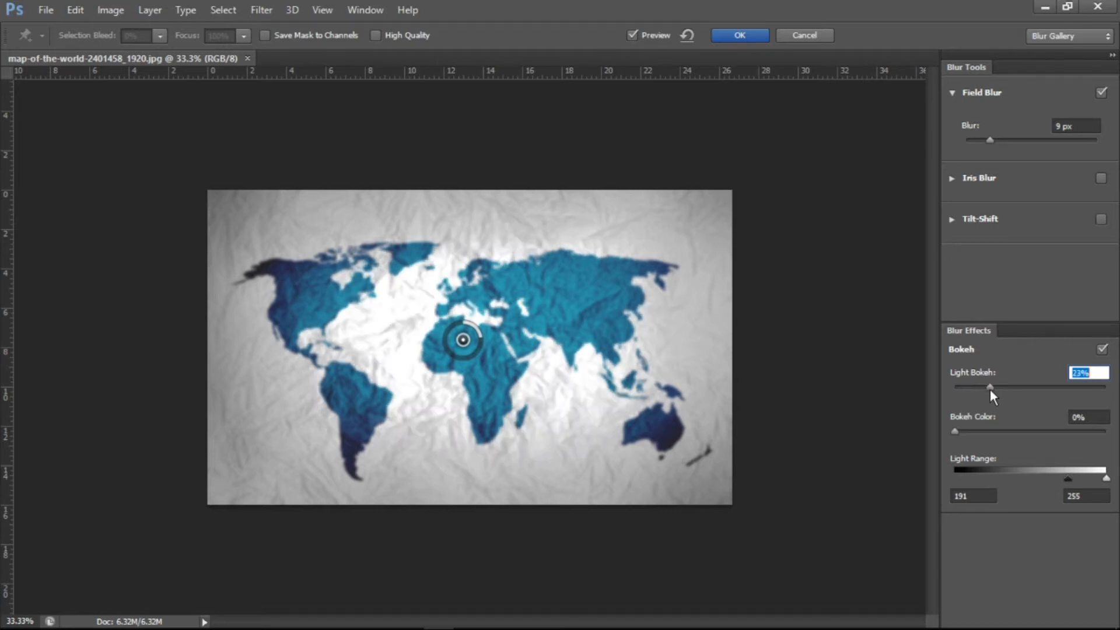
left_click(989, 388)
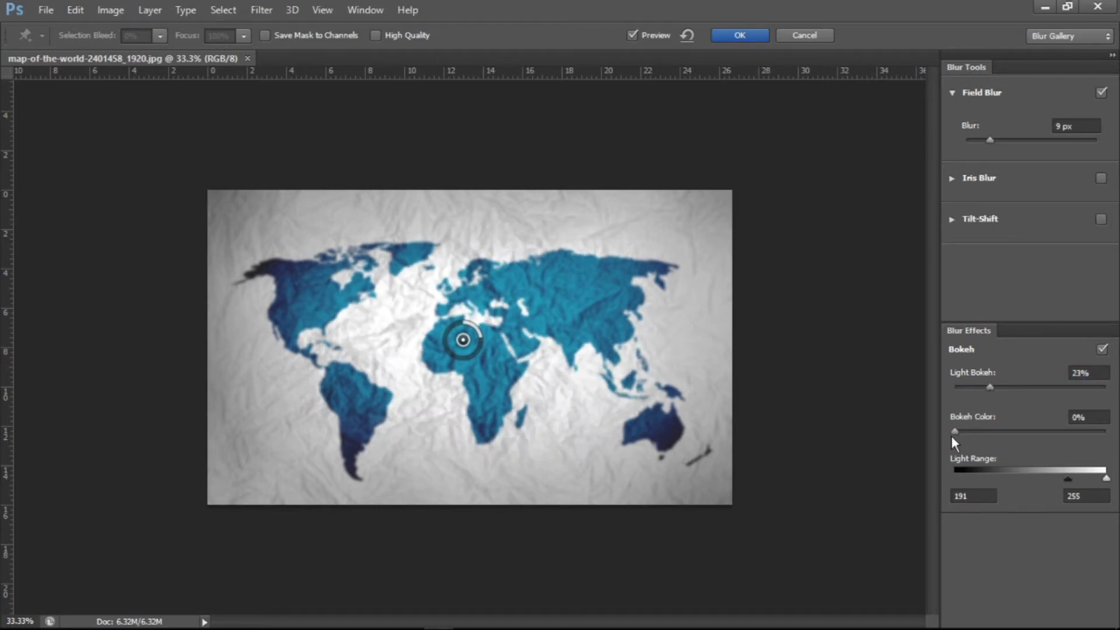
left_click_drag(954, 432, 996, 432)
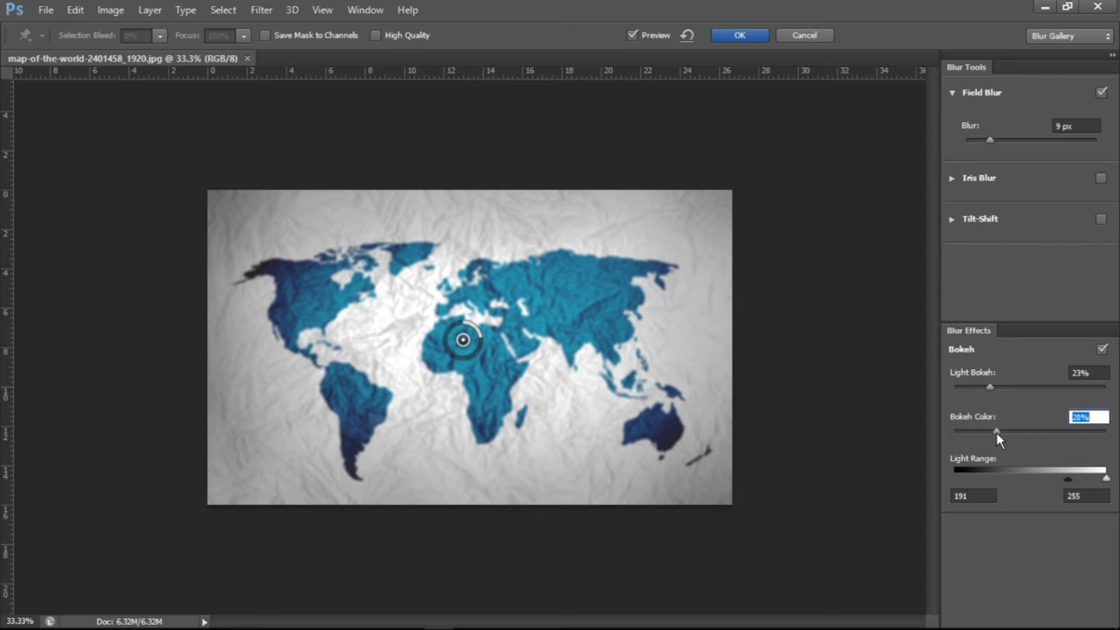
left_click(1070, 432)
left_click_drag(983, 425, 967, 424)
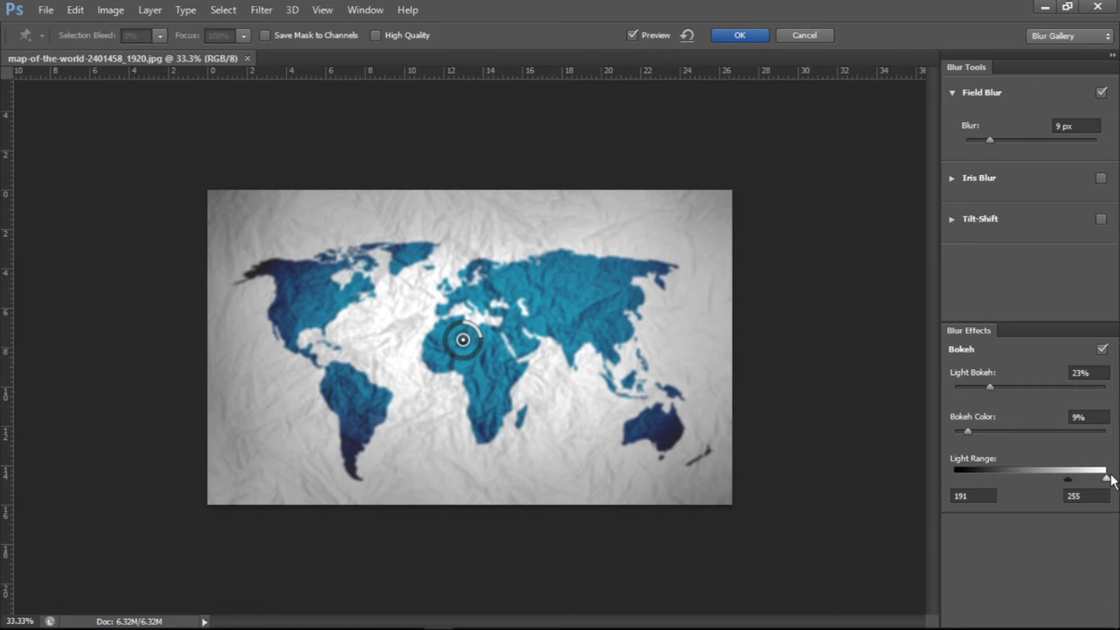
left_click_drag(1069, 478, 950, 473)
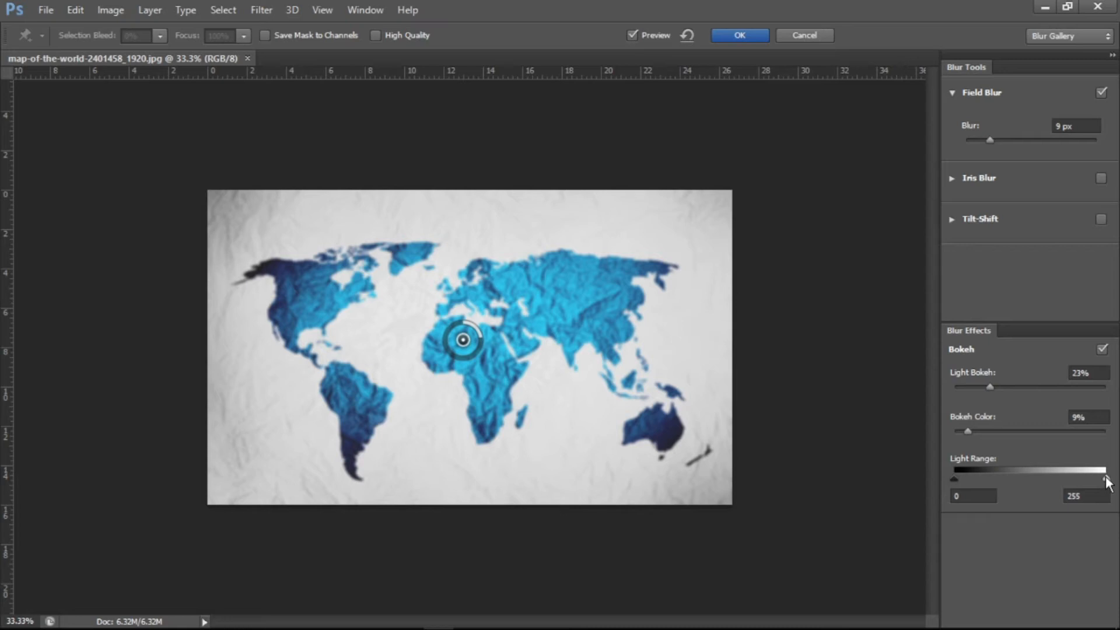
left_click_drag(1058, 477, 980, 477)
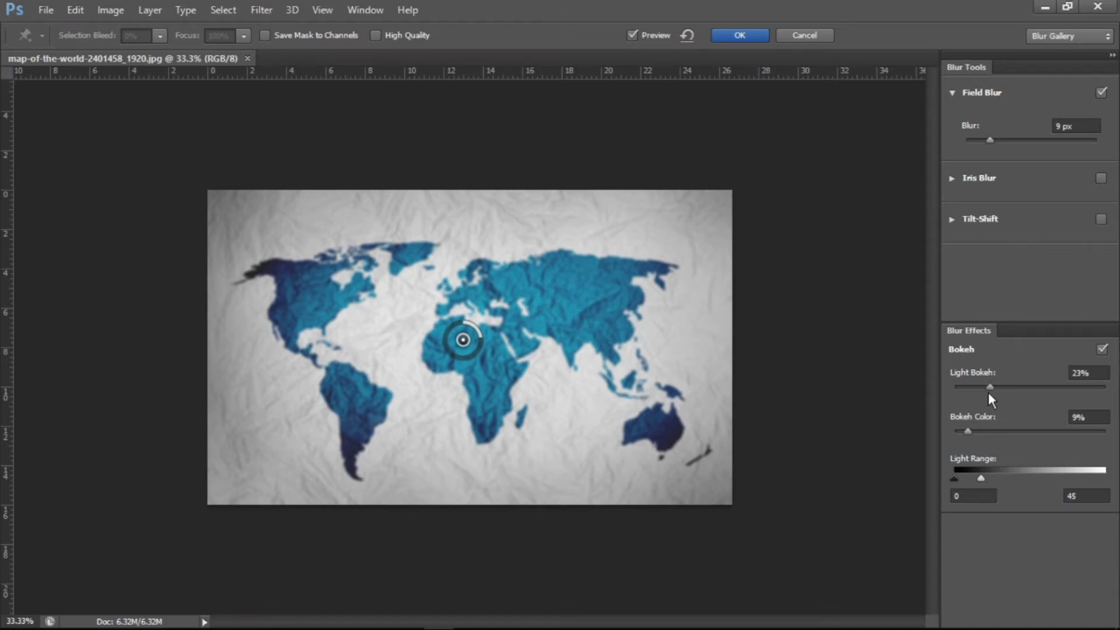
- Raise Light Bokeh to 98% and Bokeh Color to 60%, then cancel the Field Blur
left_click(1015, 388)
left_click_drag(1015, 388, 1102, 387)
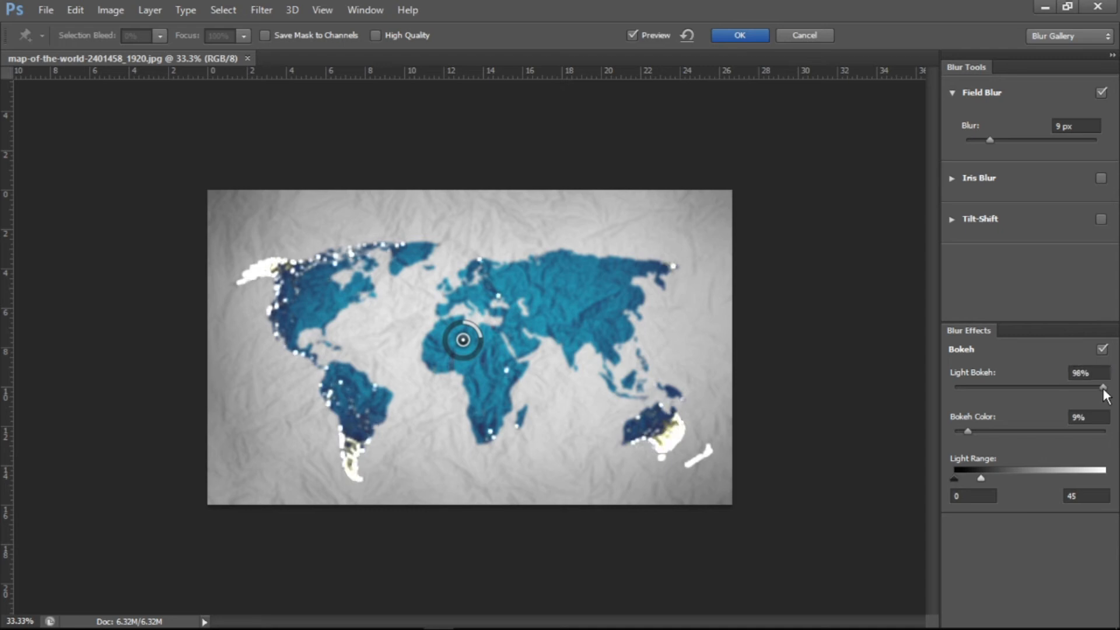
left_click_drag(968, 433, 1044, 433)
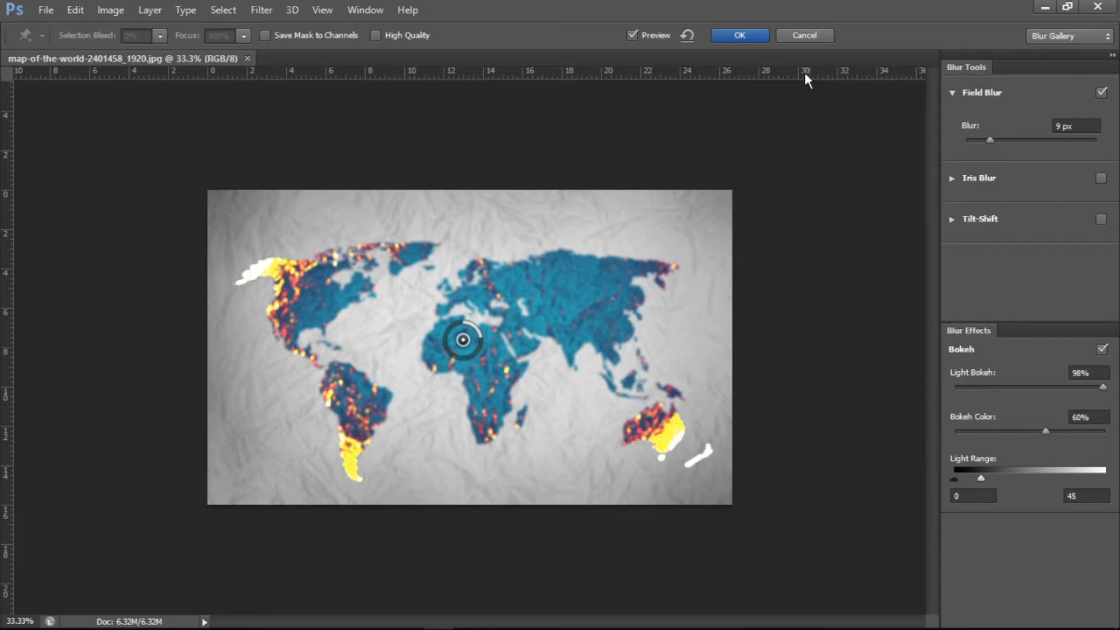
left_click(790, 35)
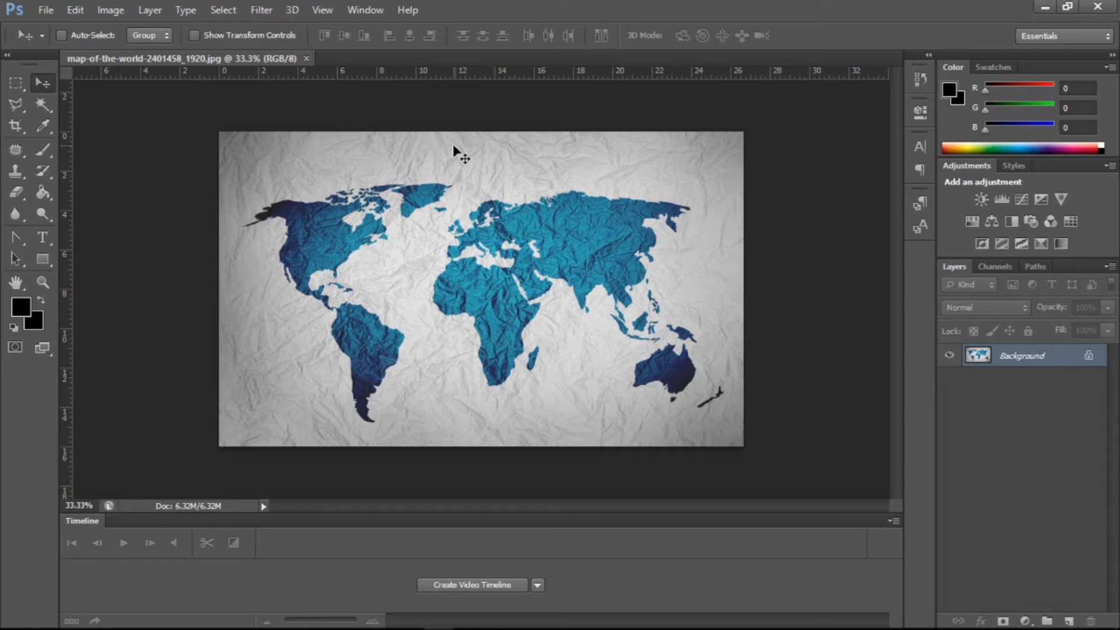
- Open the Iris Blur filter and raise its blur amount to 200 px
left_click(346, 5)
mouse_move(320, 7)
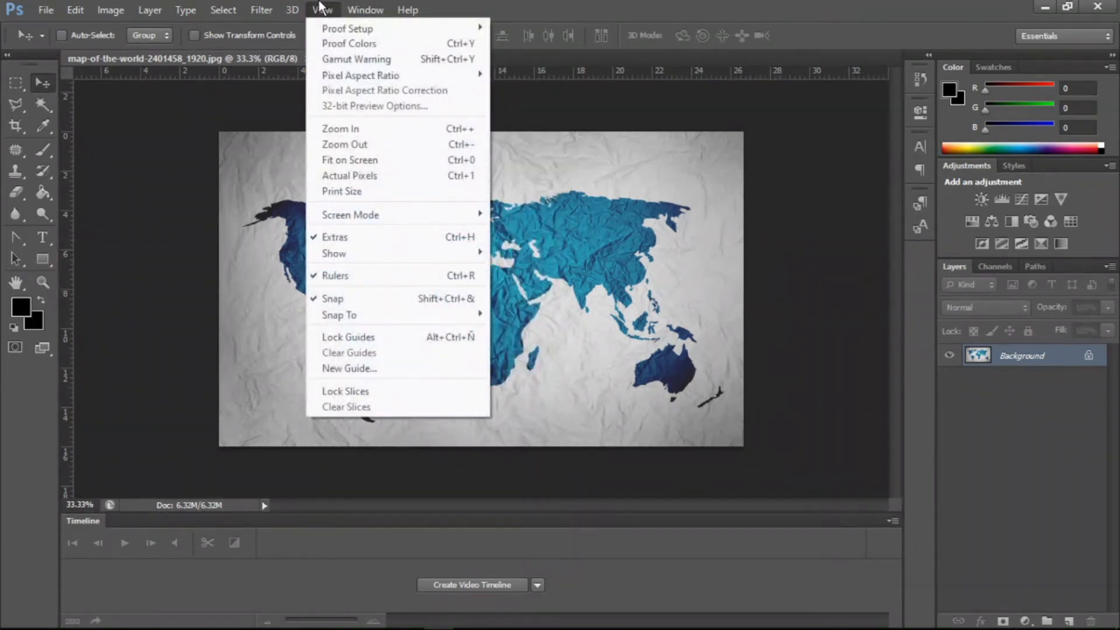
mouse_move(257, 7)
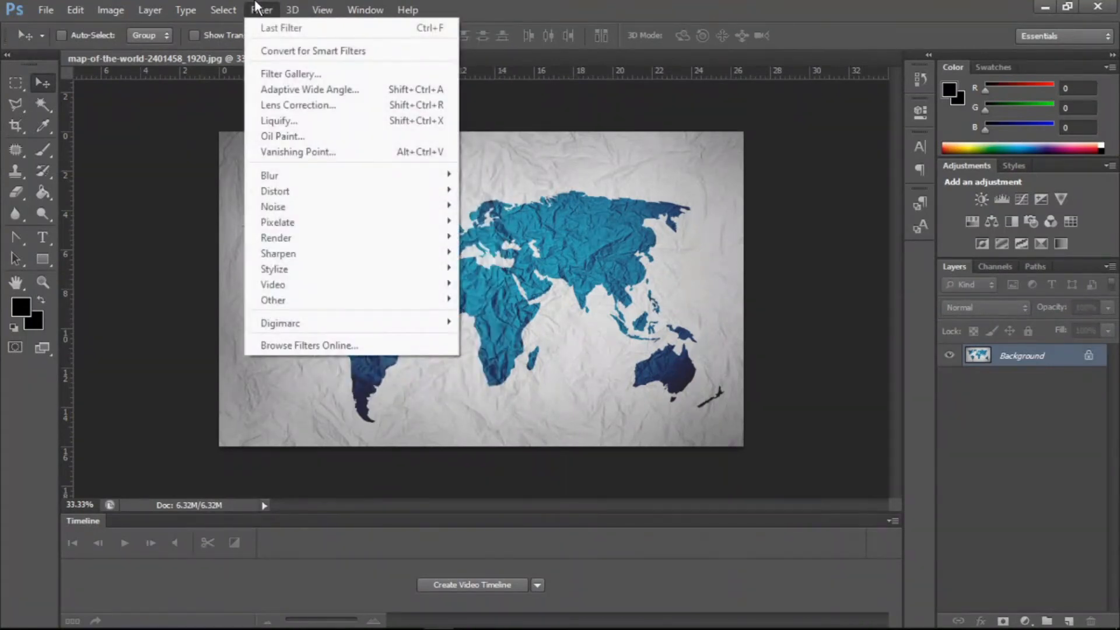
mouse_move(363, 174)
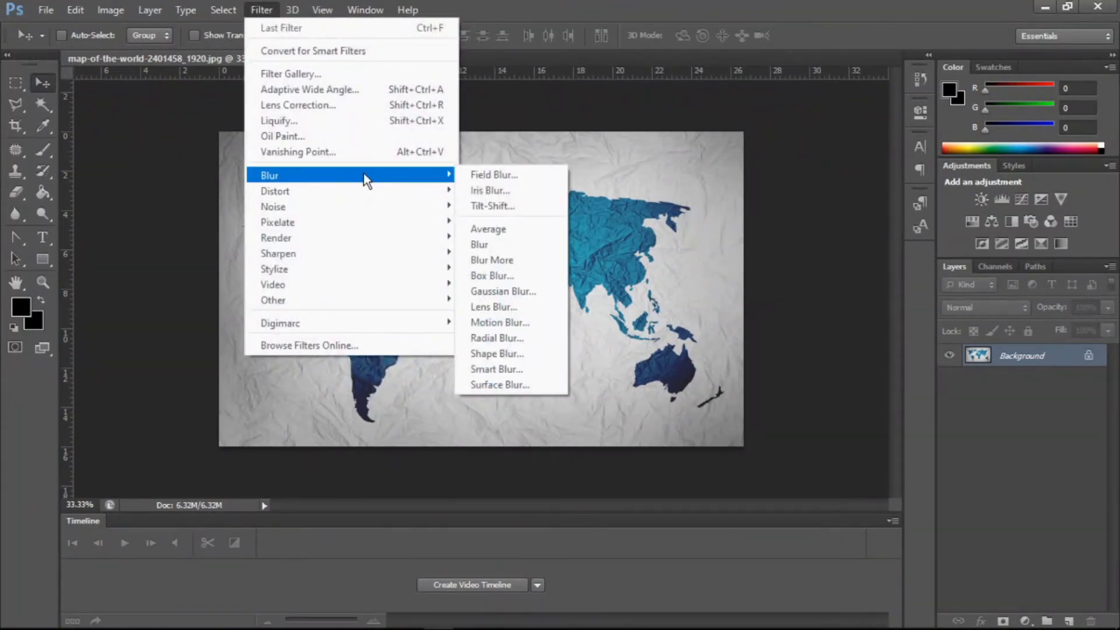
left_click(512, 194)
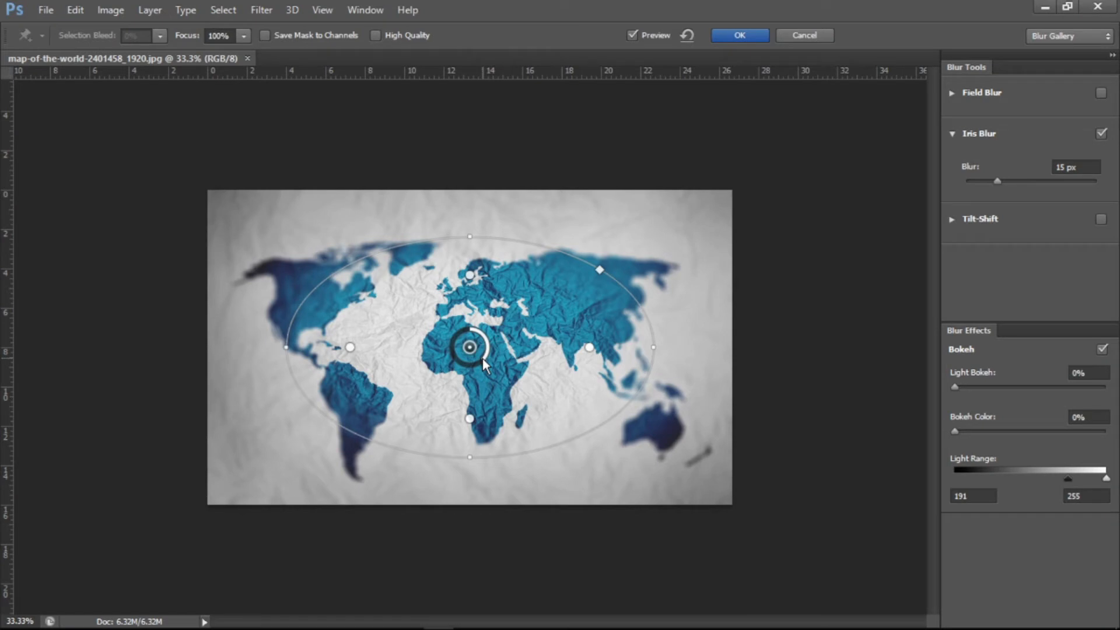
left_click_drag(482, 359, 449, 330)
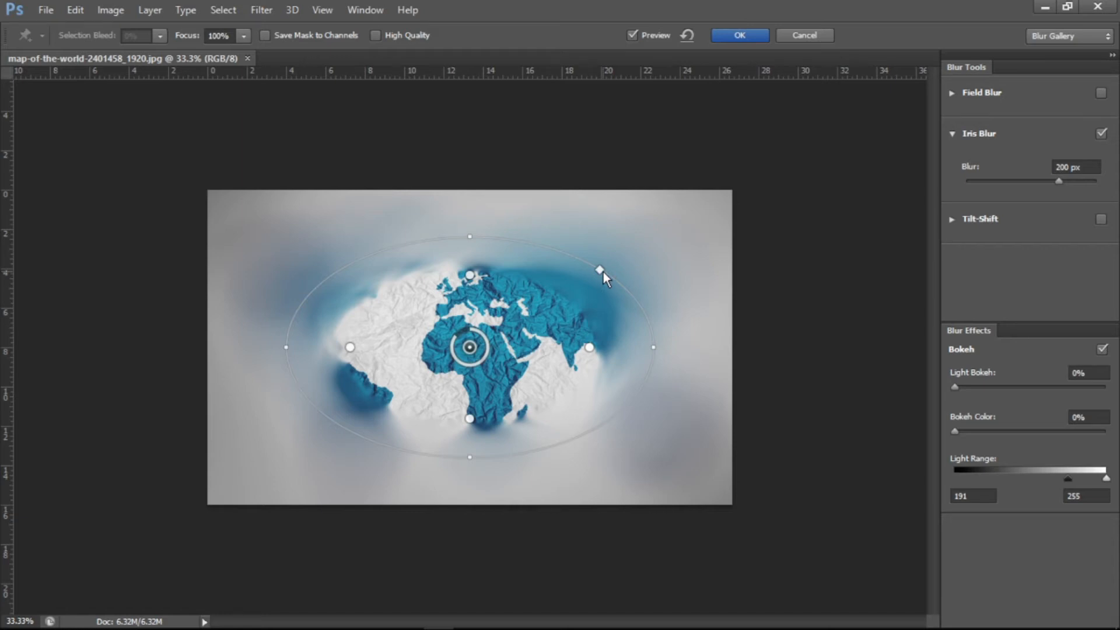
- Reshape the iris ellipse into a wider rounded rectangle and set the blur to 24 px
left_click_drag(605, 269, 646, 232)
left_click_drag(351, 347, 271, 345)
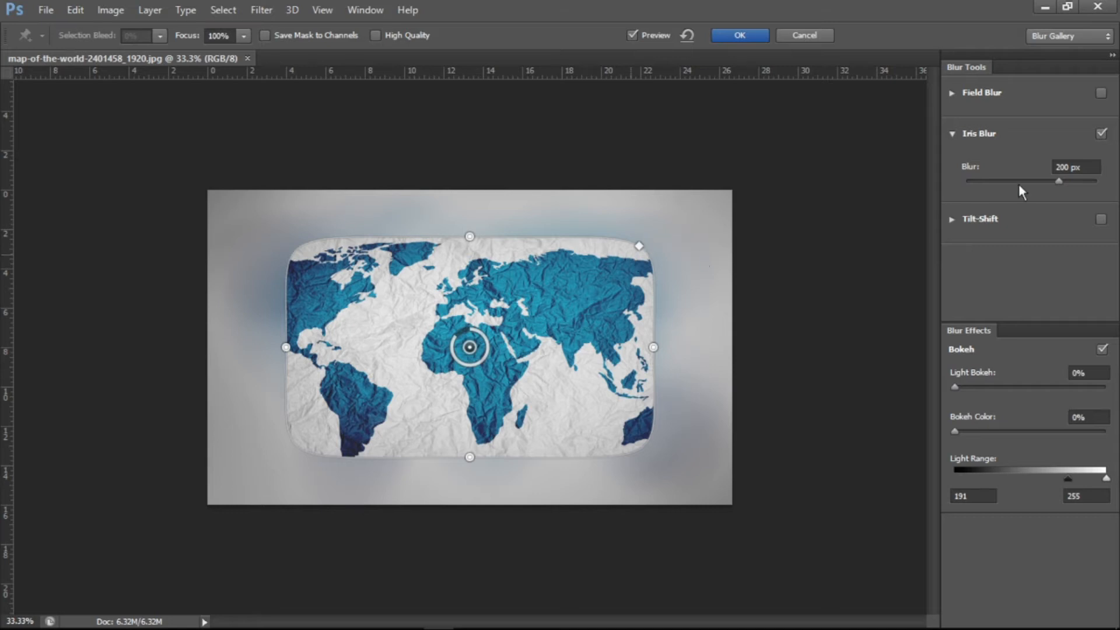
left_click(1063, 182)
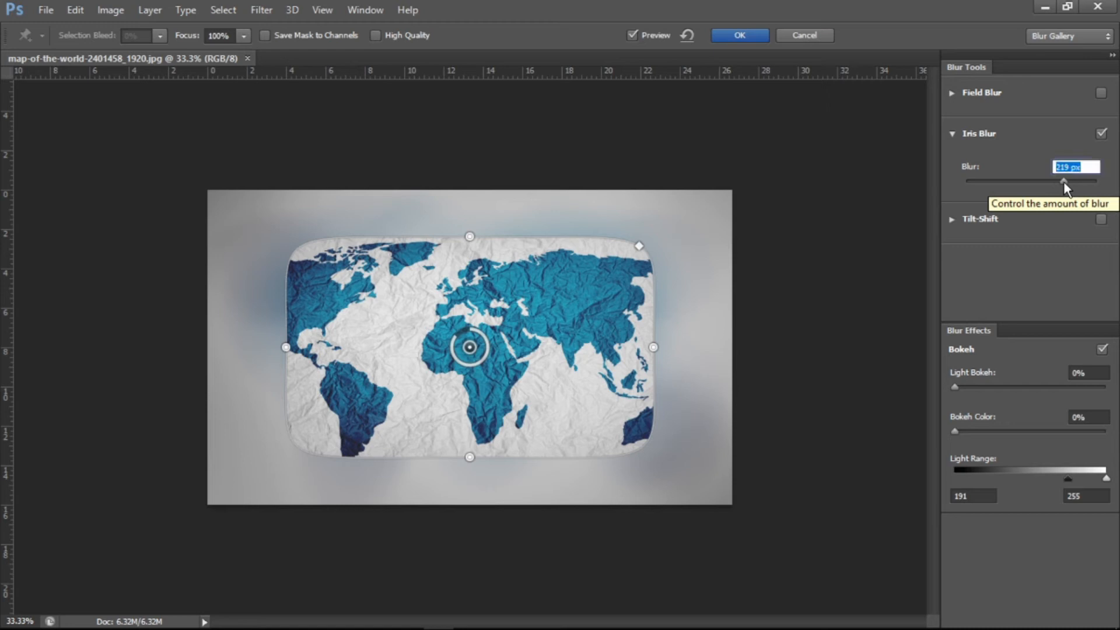
left_click_drag(1037, 180, 1006, 180)
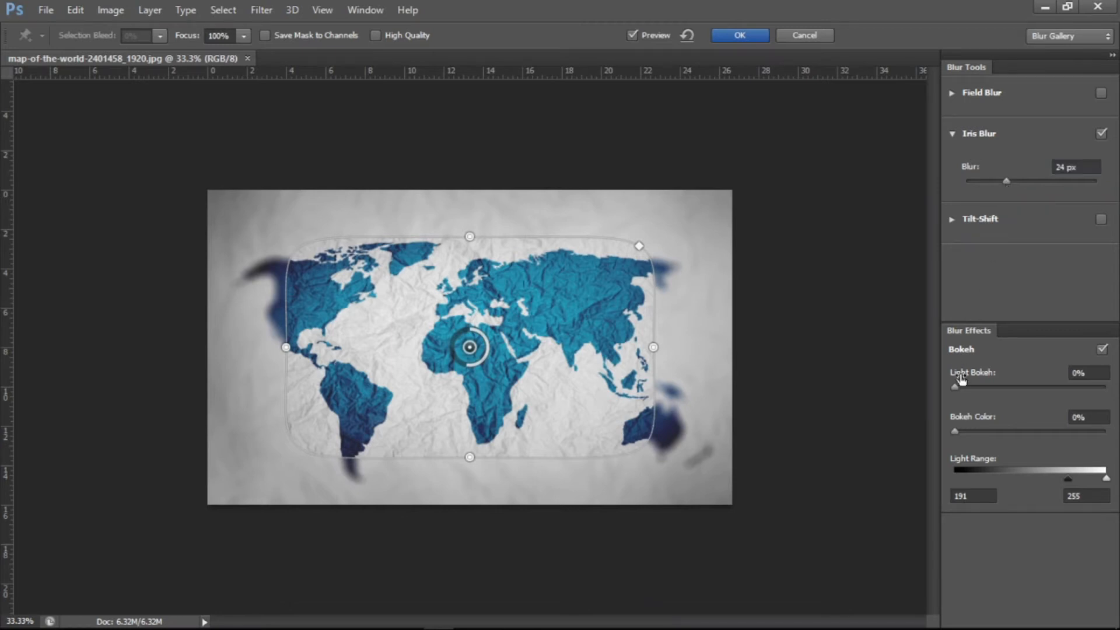
- Set the Iris Blur Light Bokeh to 48% and Bokeh Color to 31%
left_click_drag(956, 388, 976, 389)
left_click(1026, 387)
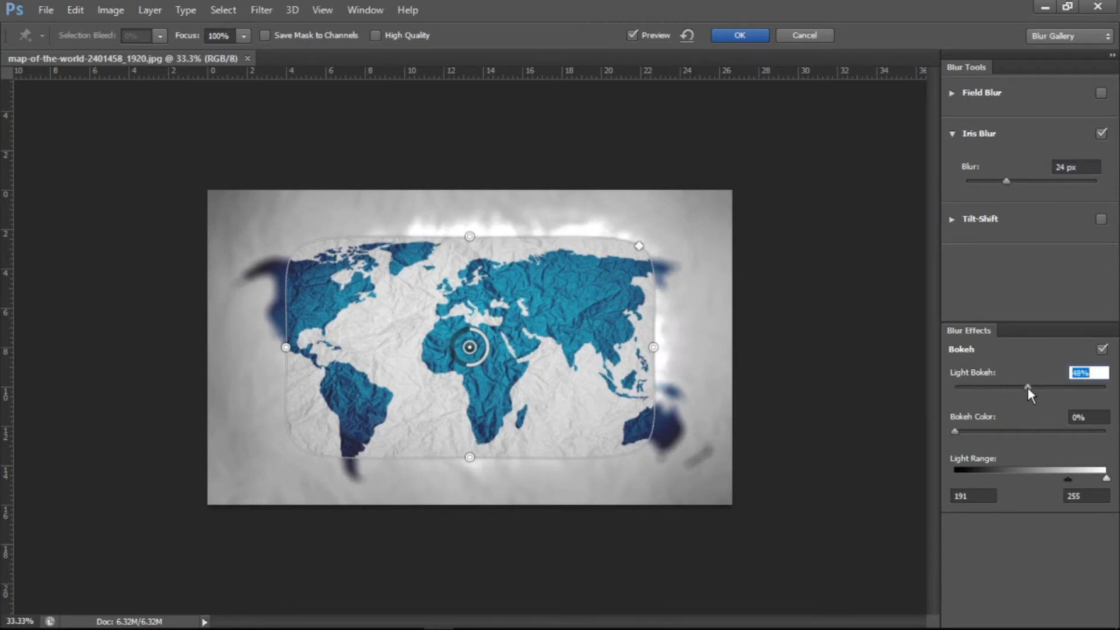
left_click(1000, 429)
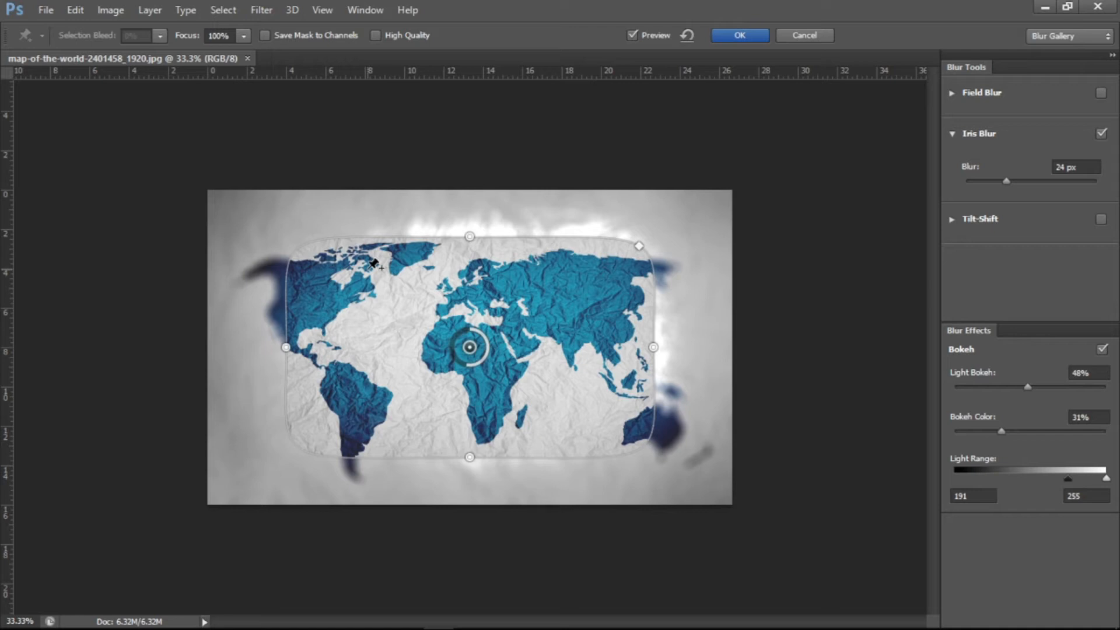
- Cancel the Iris Blur, open the Tilt-Shift blur and raise its blur amount to 33 px
left_click(807, 37)
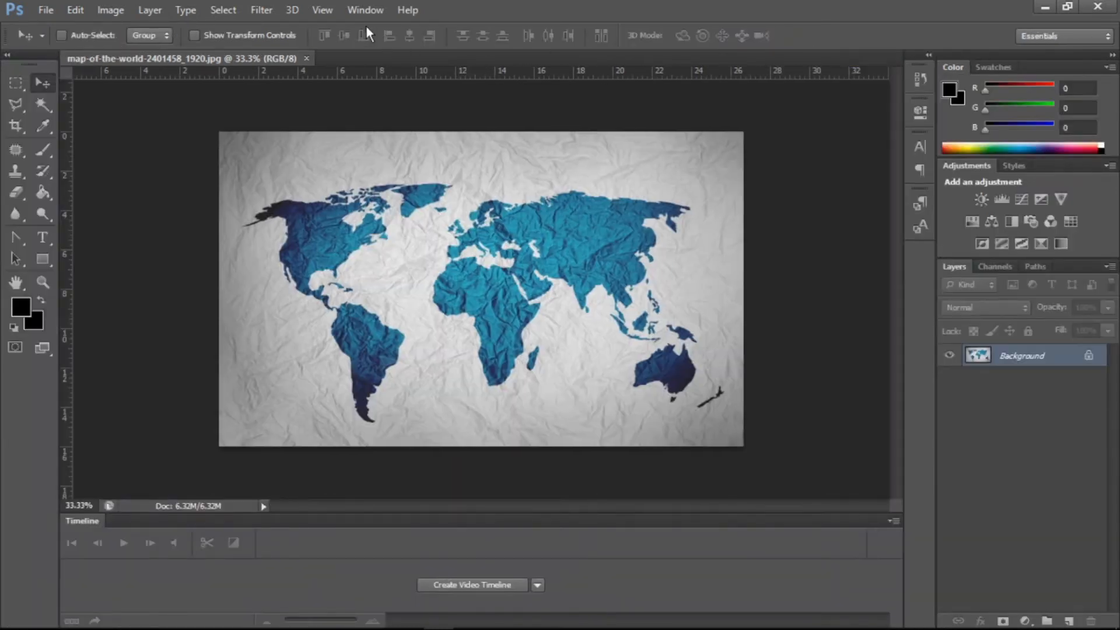
left_click(261, 10)
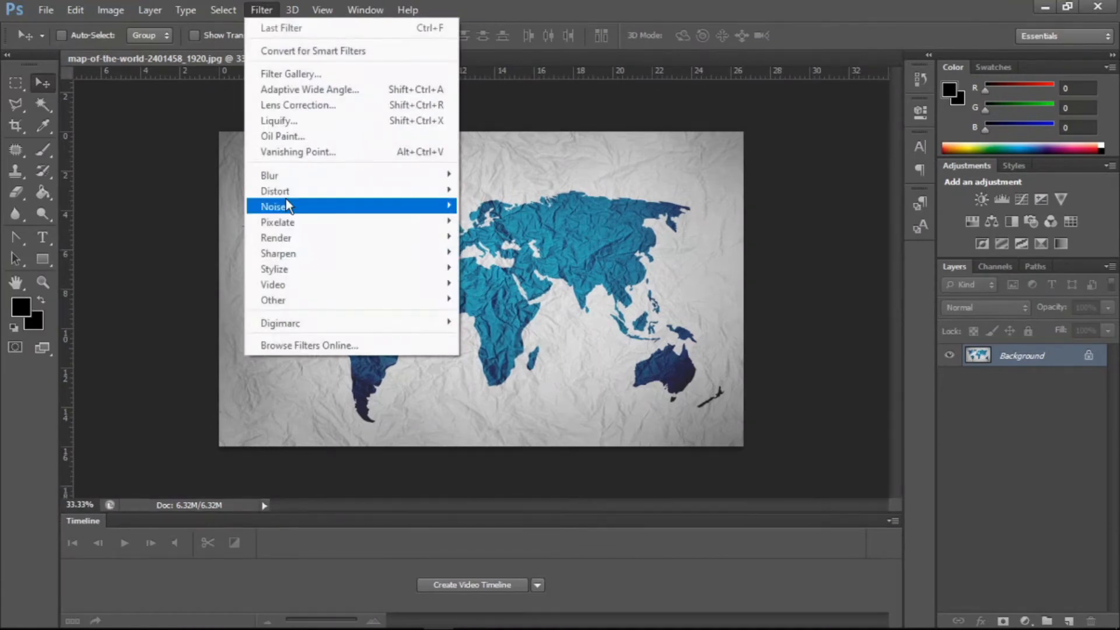
mouse_move(300, 174)
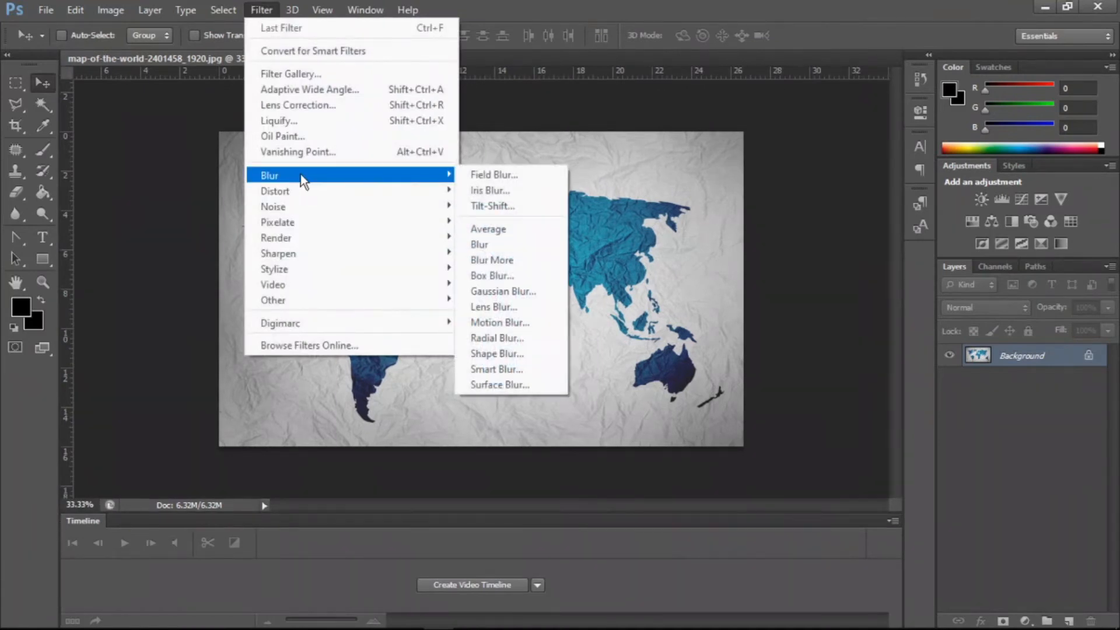
left_click(495, 208)
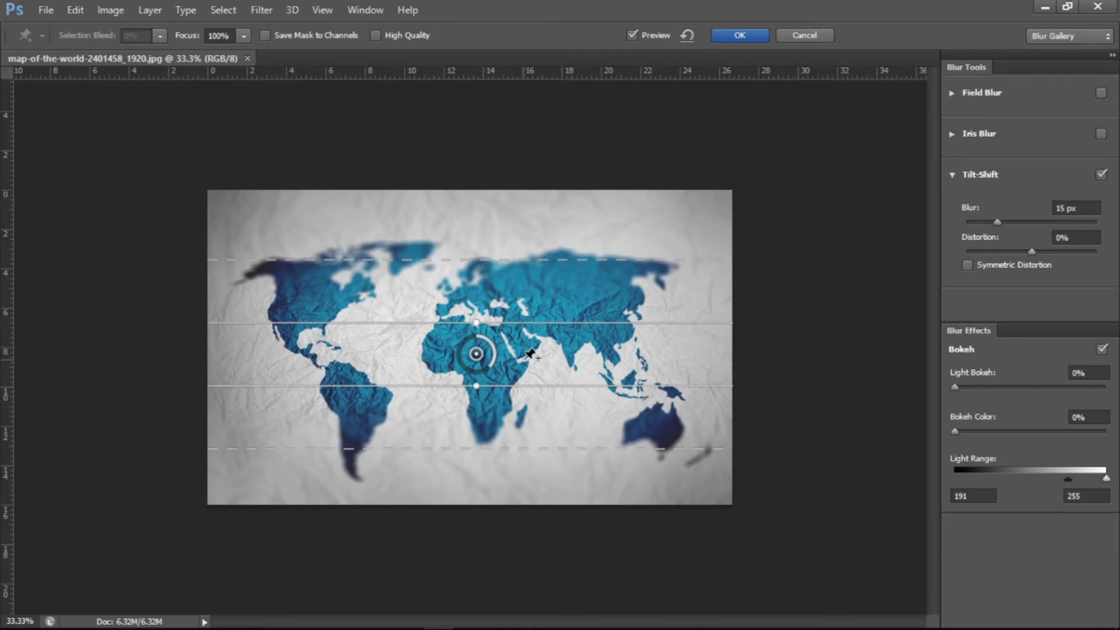
mouse_move(999, 223)
left_mouse_down()
mouse_move(1058, 223)
mouse_move(1016, 224)
left_mouse_up()
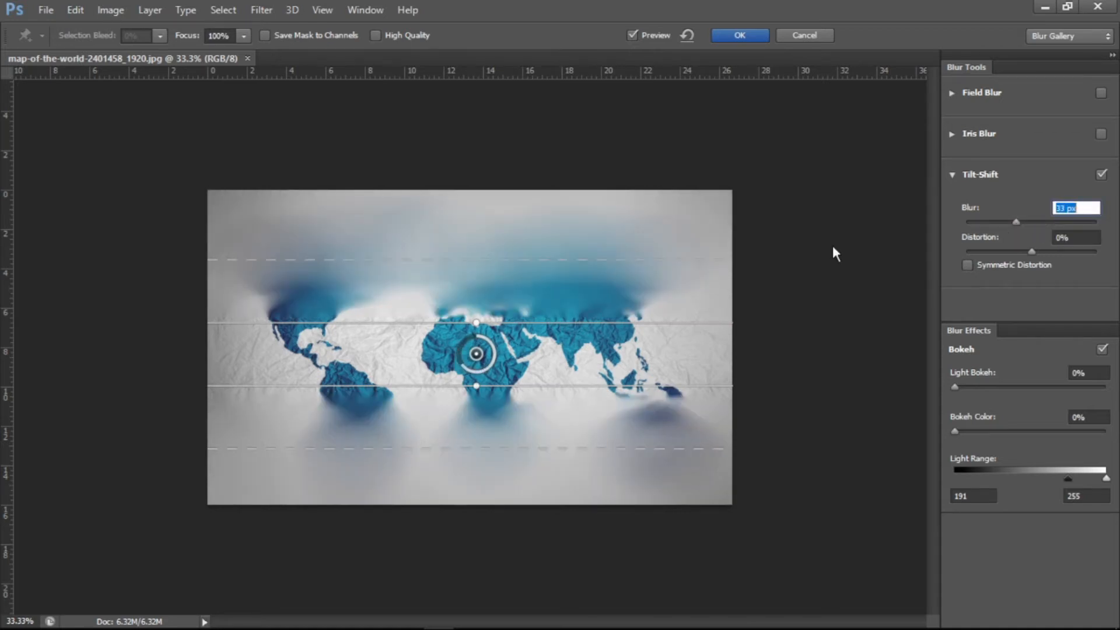
- Widen the Tilt-Shift focus and transition bands and rotate them diagonally across the map
left_click_drag(475, 322, 473, 318)
key("ctrl+z")
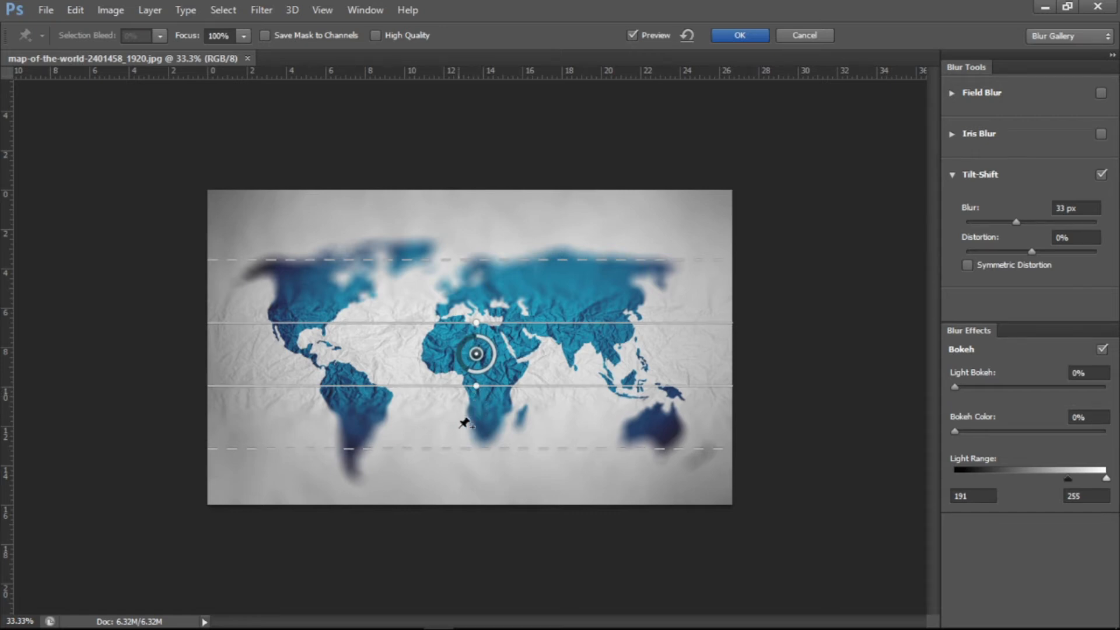
left_click_drag(439, 448, 424, 498)
left_click_drag(486, 271, 482, 181)
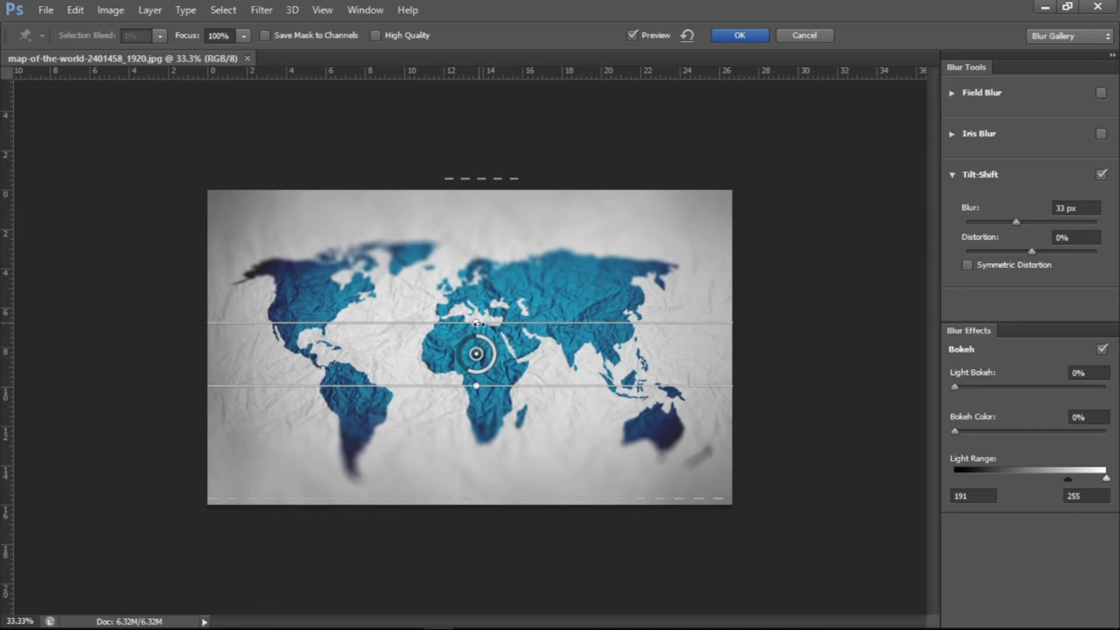
left_click_drag(476, 322, 475, 270)
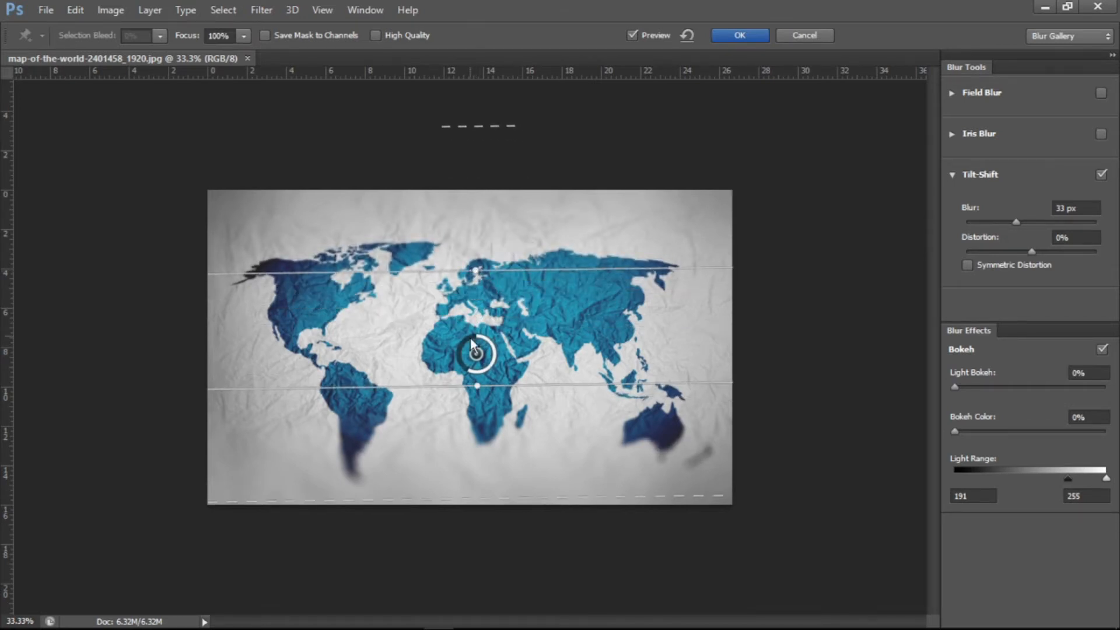
left_click_drag(470, 393, 468, 447)
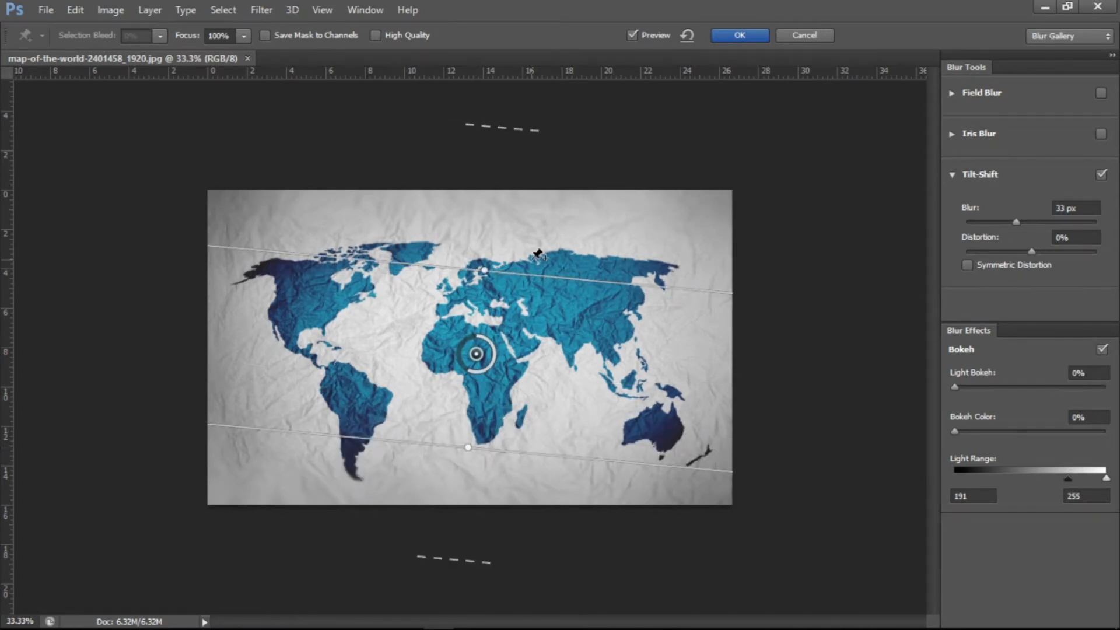
left_click_drag(485, 271, 357, 382)
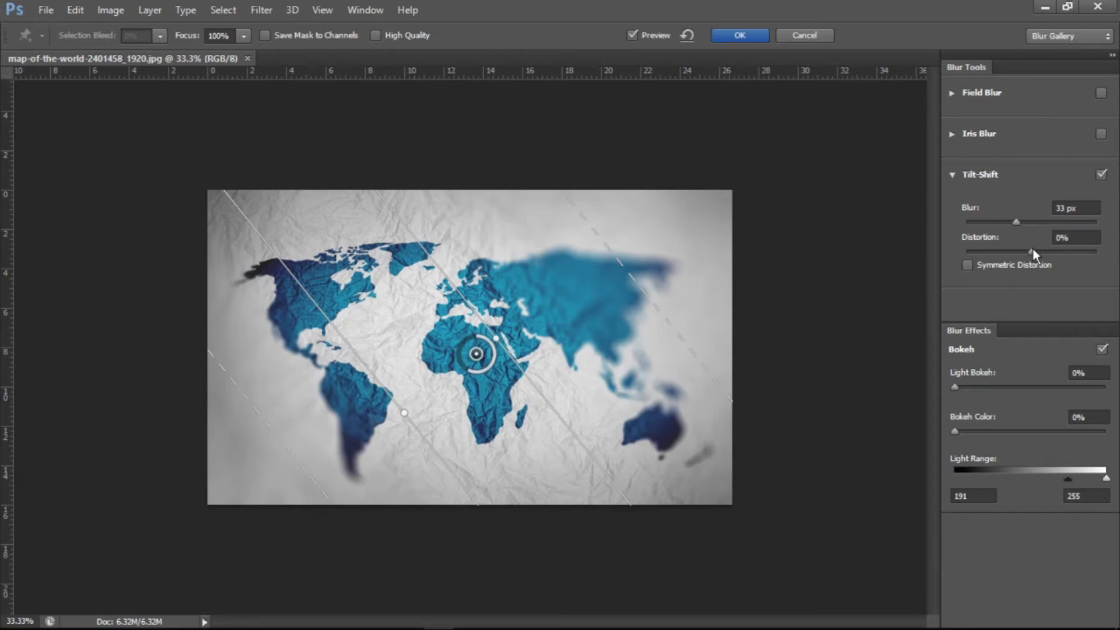
- Set the Tilt-Shift Distortion to 74%
left_click_drag(1032, 250, 1086, 253)
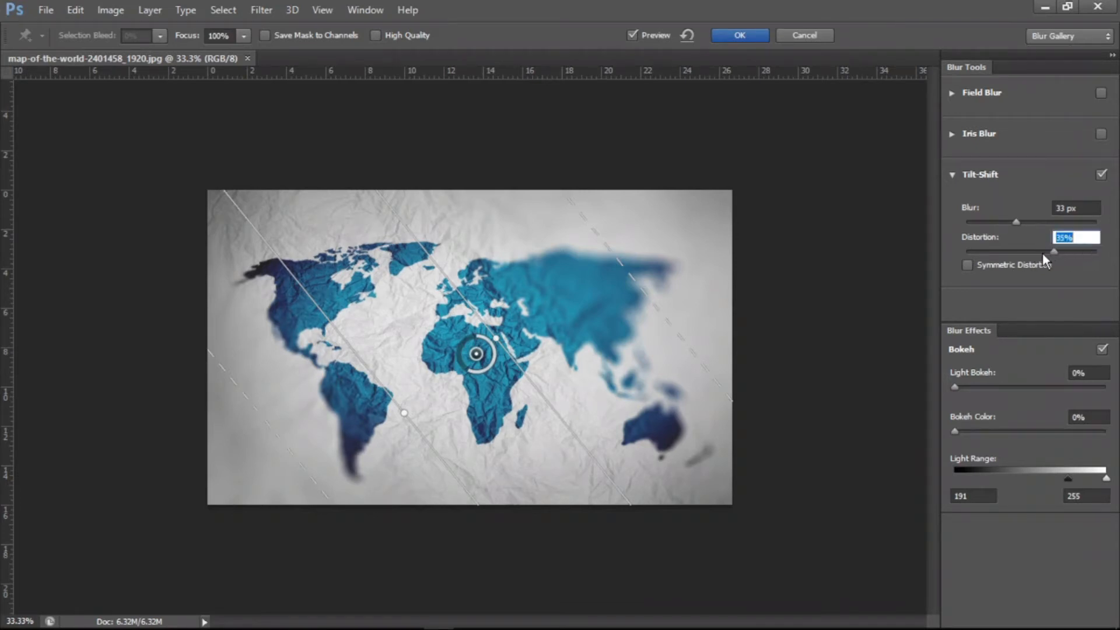
left_click_drag(995, 253, 1079, 256)
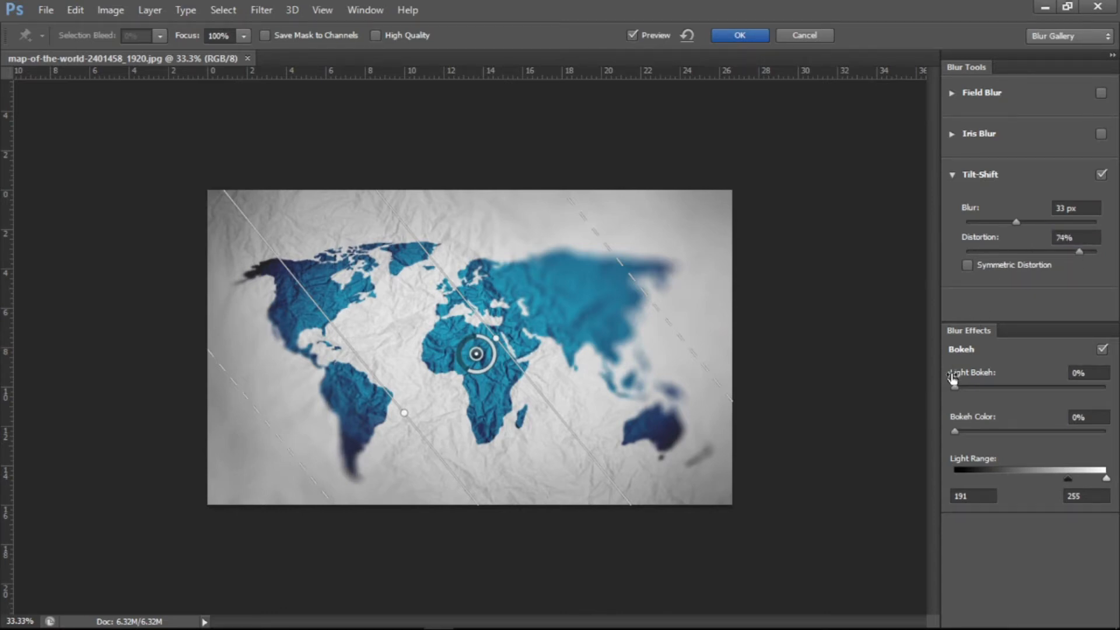
left_click(968, 264)
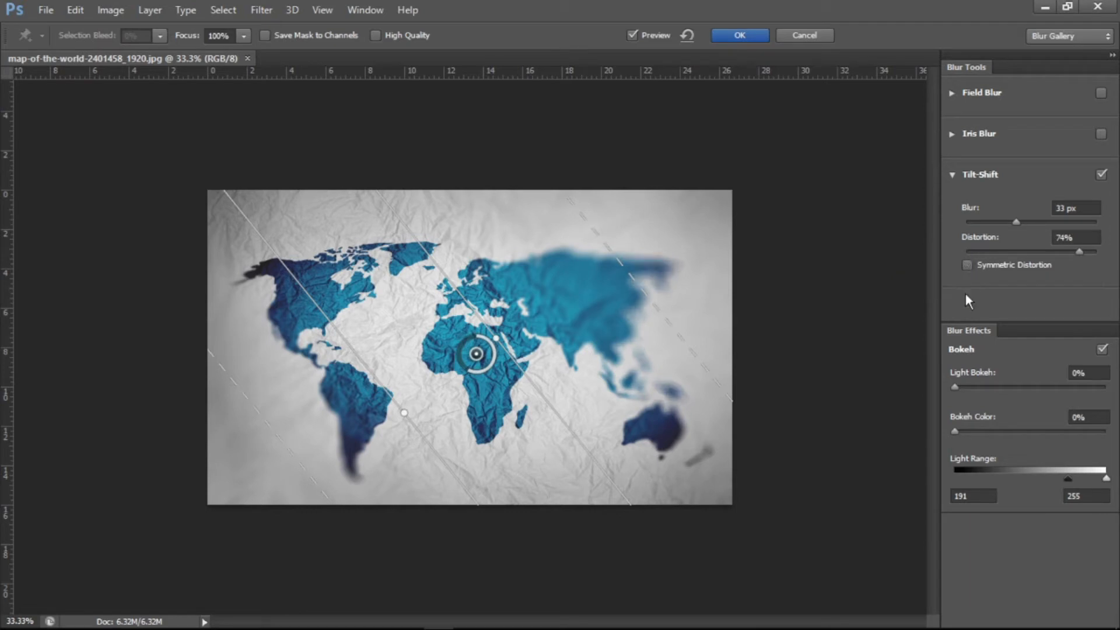
- Set Light Bokeh to 13% and Bokeh Color to 32%, then cancel the Tilt-Shift blur
left_click(974, 386)
left_click(1001, 430)
left_click(790, 35)
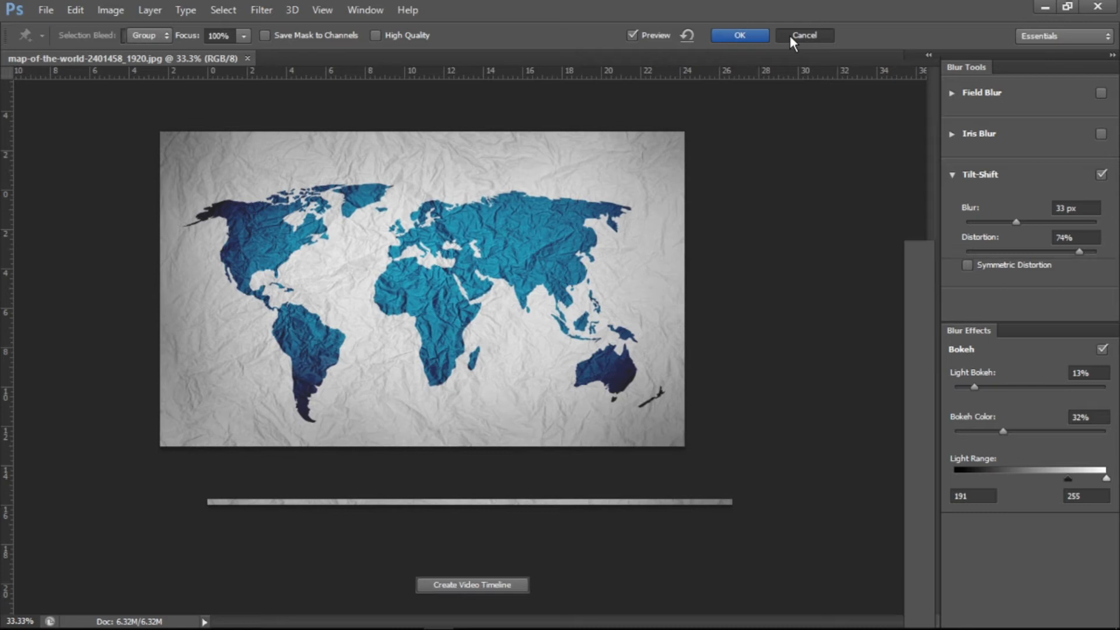
- Apply the Average blur filter to the map image
left_click(264, 12)
mouse_move(285, 176)
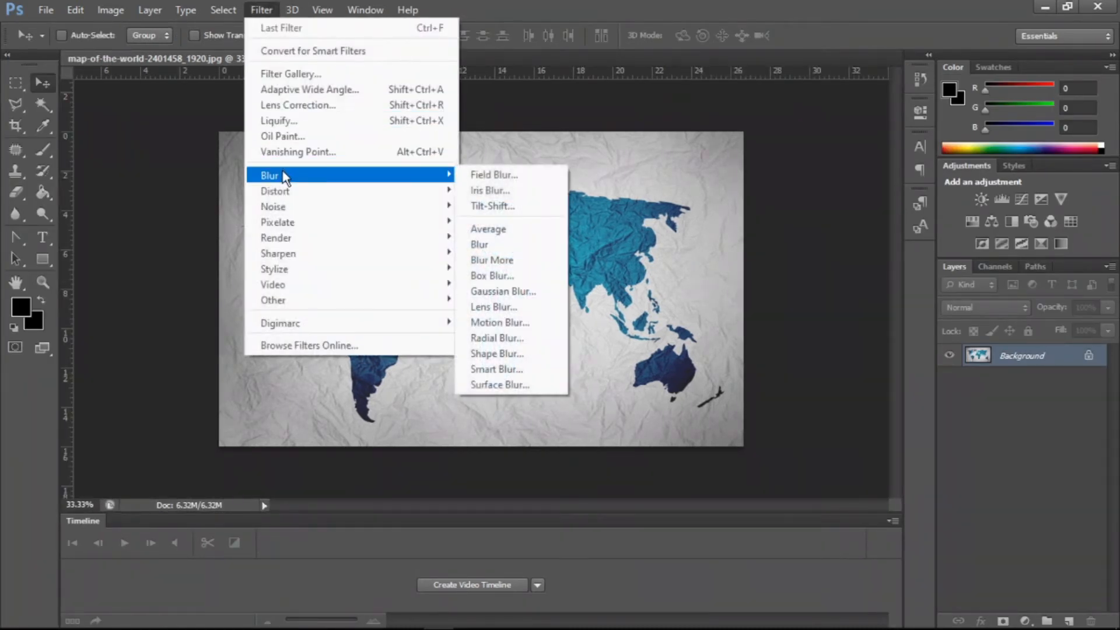
left_click(509, 229)
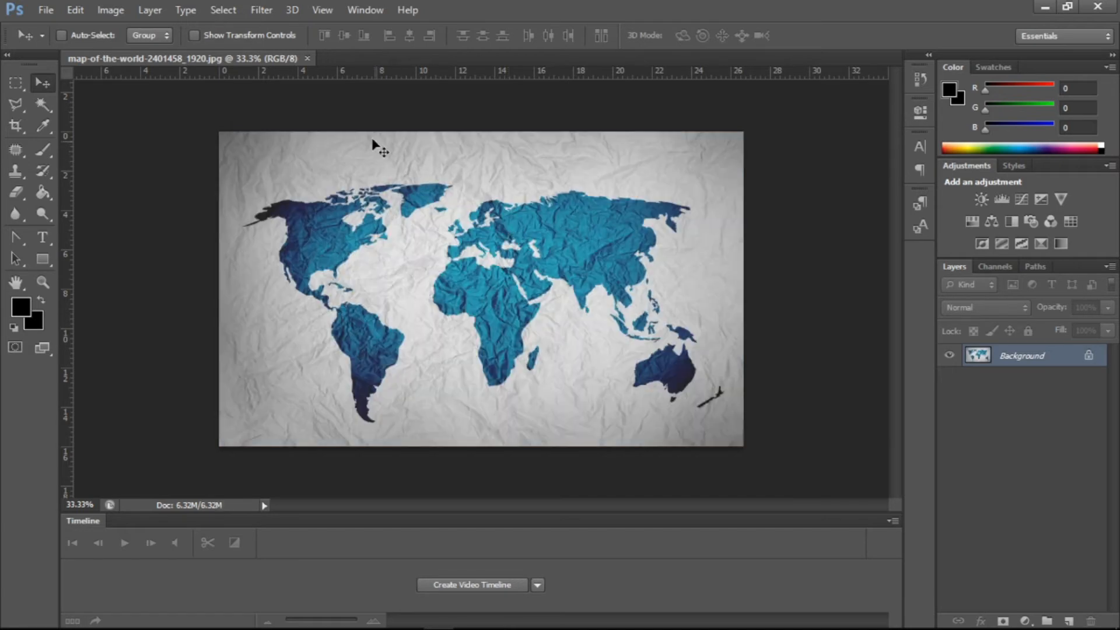
- Apply the Blur filter to the map, then undo it
left_click(269, 9)
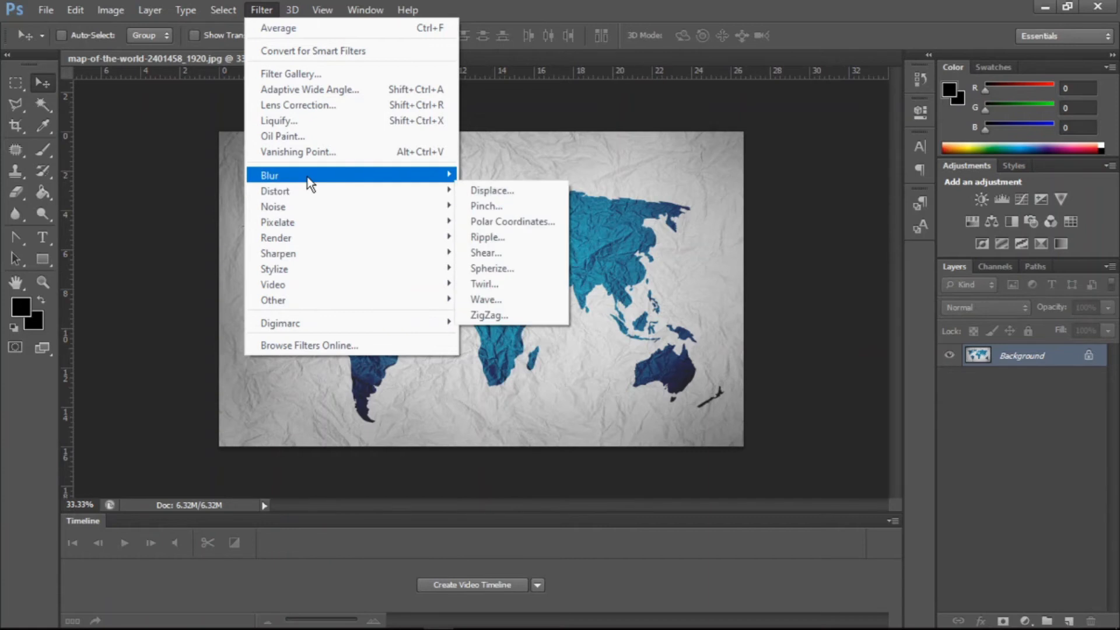
mouse_move(307, 177)
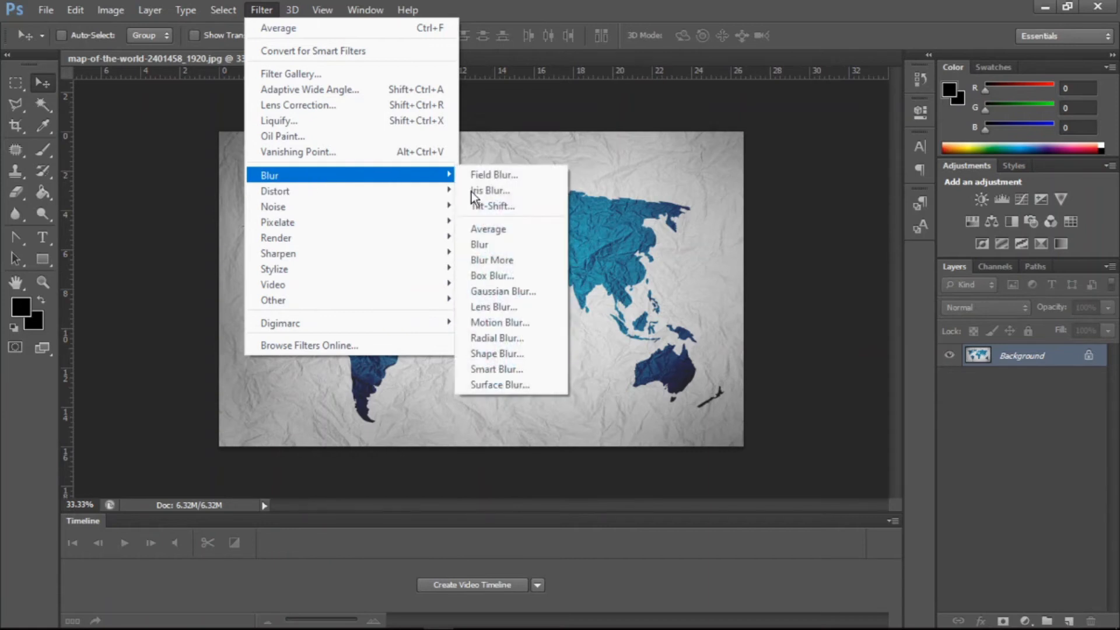
left_click(505, 244)
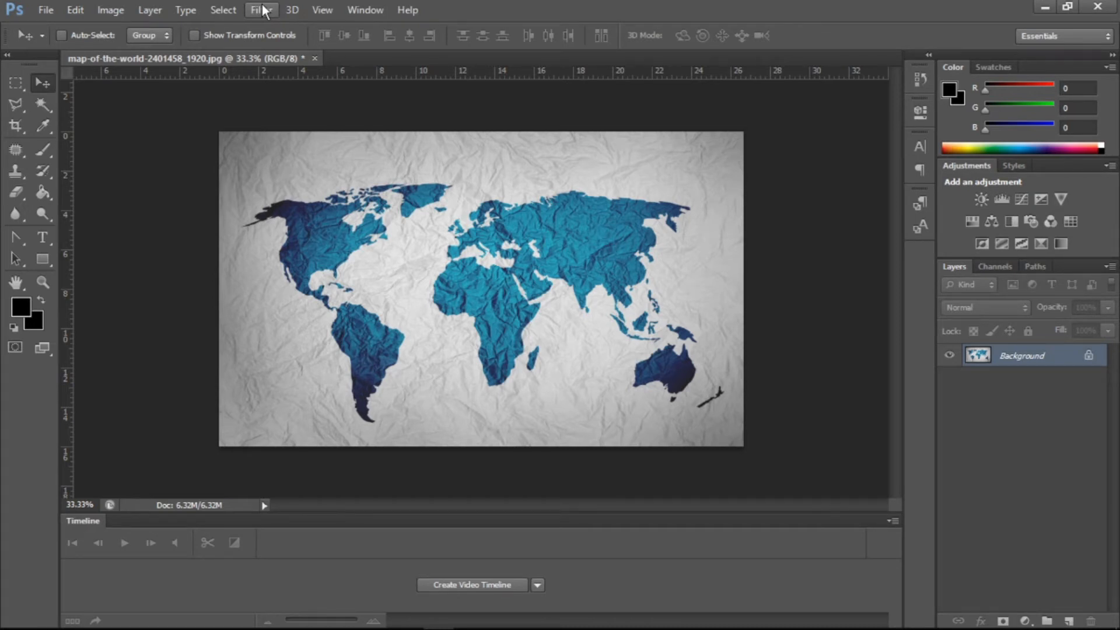
key("ctrl+z")
- Apply the Blur More filter to the map image
left_click(262, 10)
mouse_move(287, 13)
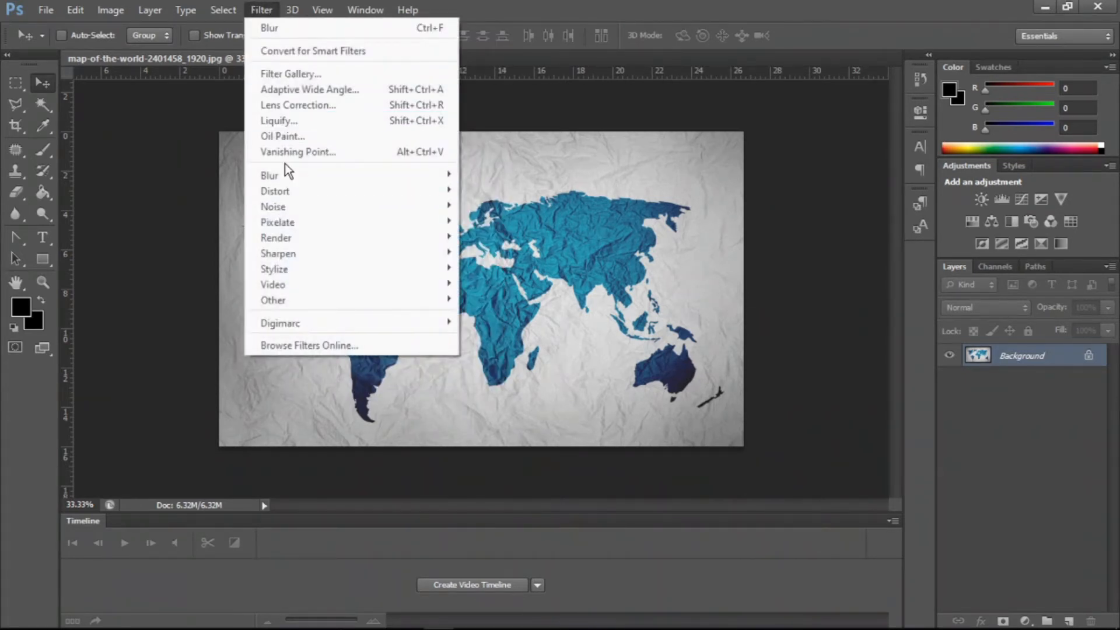
mouse_move(277, 182)
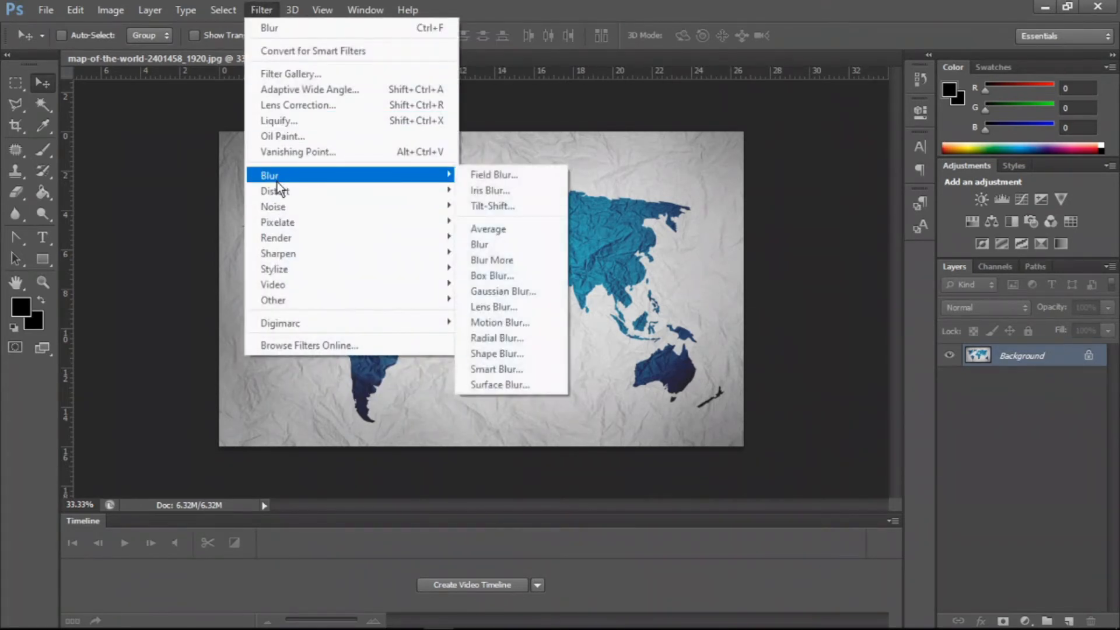
left_click(492, 260)
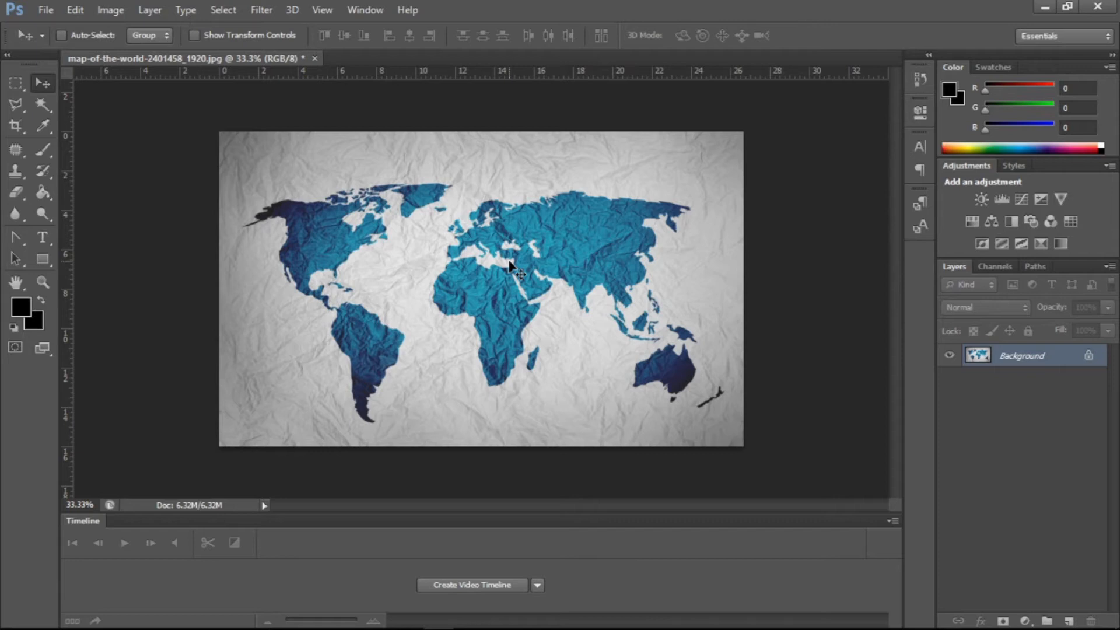
- Open the Box Blur filter and set its radius to 18 pixels
left_click(261, 10)
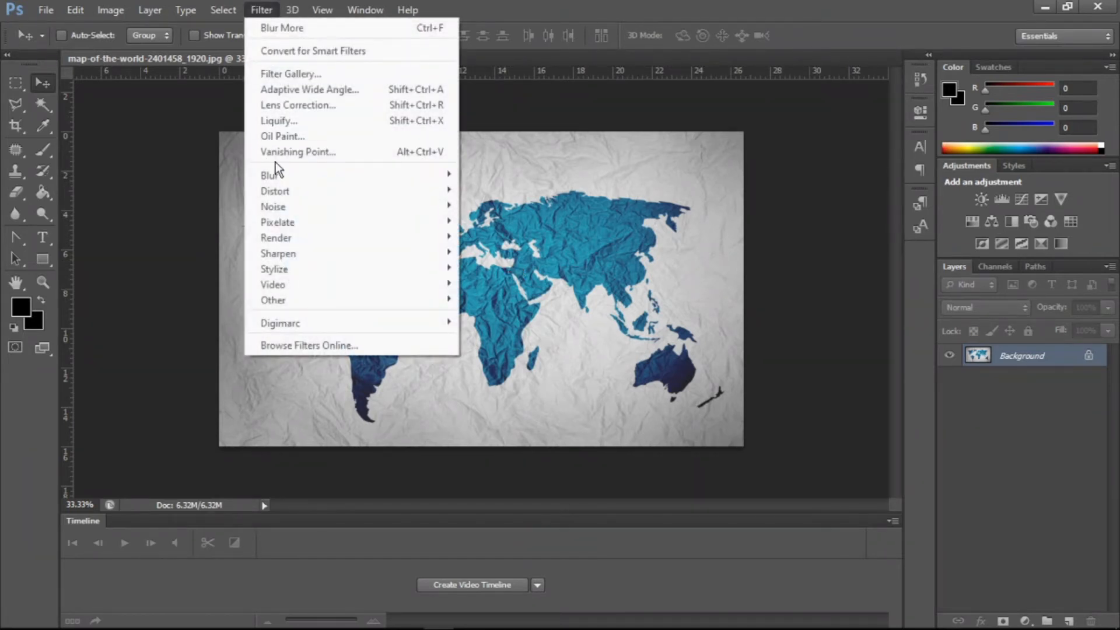
mouse_move(278, 169)
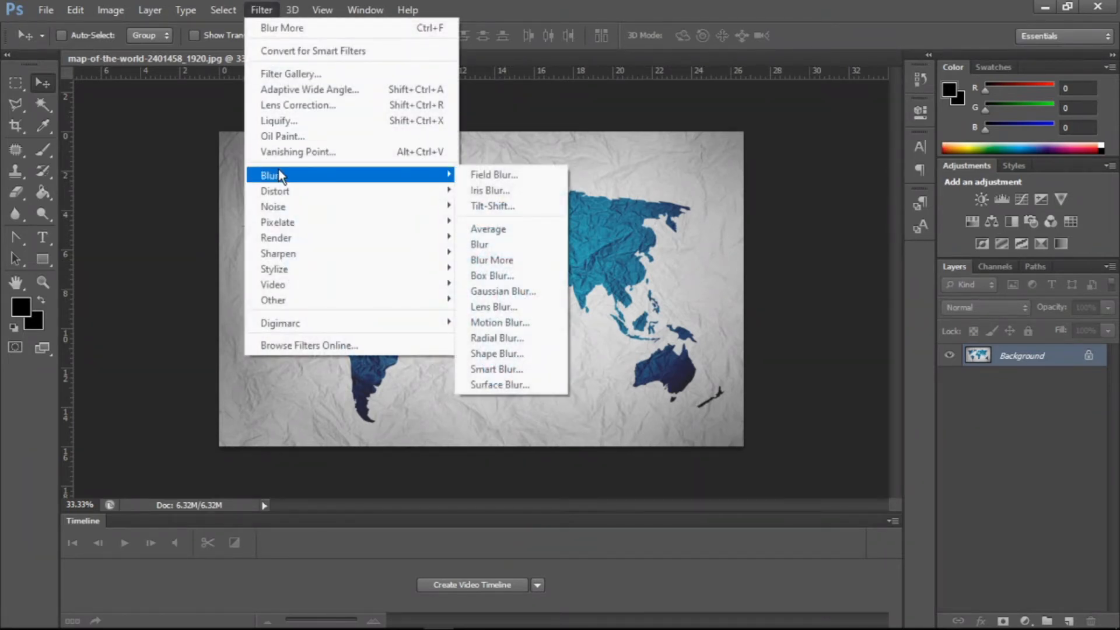
left_click(488, 277)
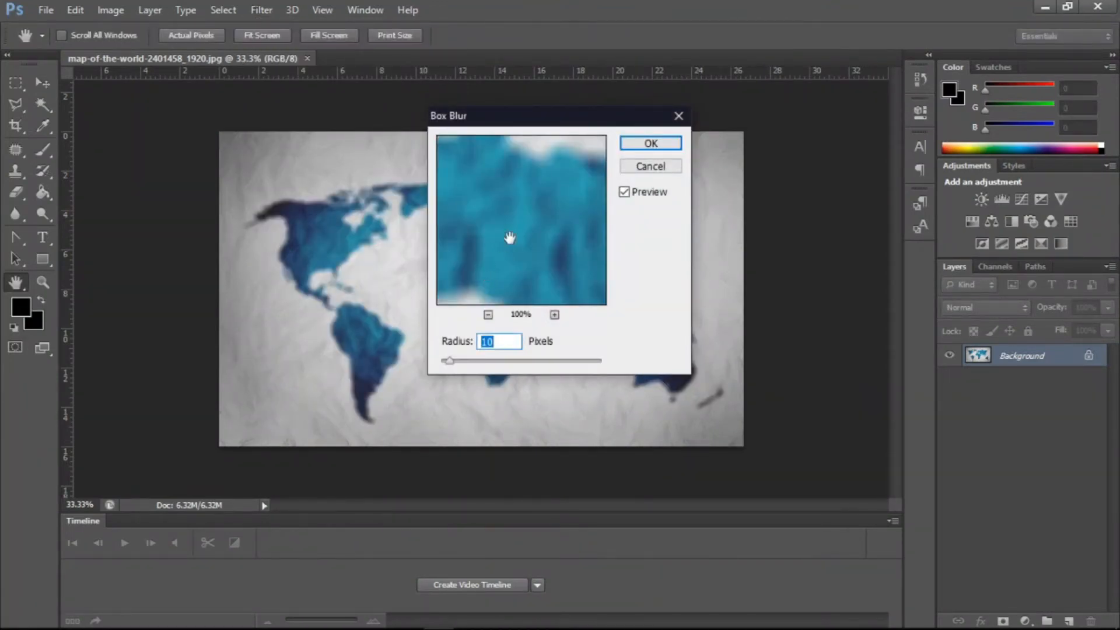
left_click_drag(509, 237, 552, 192)
mouse_move(453, 363)
left_mouse_down()
mouse_move(520, 360)
mouse_move(436, 365)
mouse_move(470, 359)
mouse_move(456, 362)
left_mouse_up()
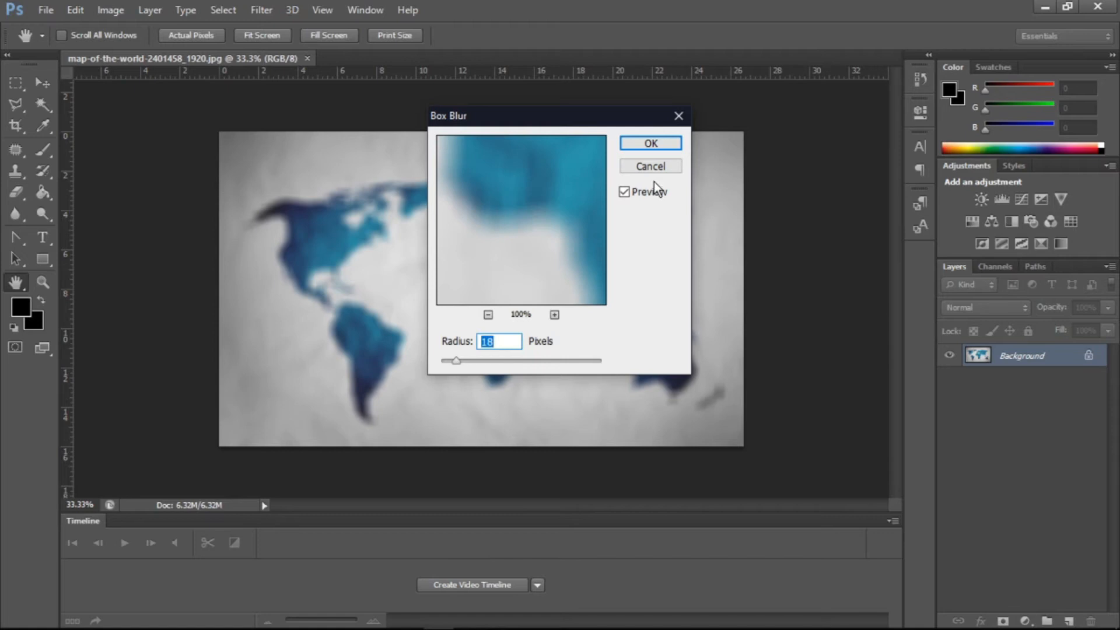
- Move the Box Blur dialog aside, toggle its preview off and on, and cancel it
left_click_drag(585, 124, 935, 138)
left_click(978, 209)
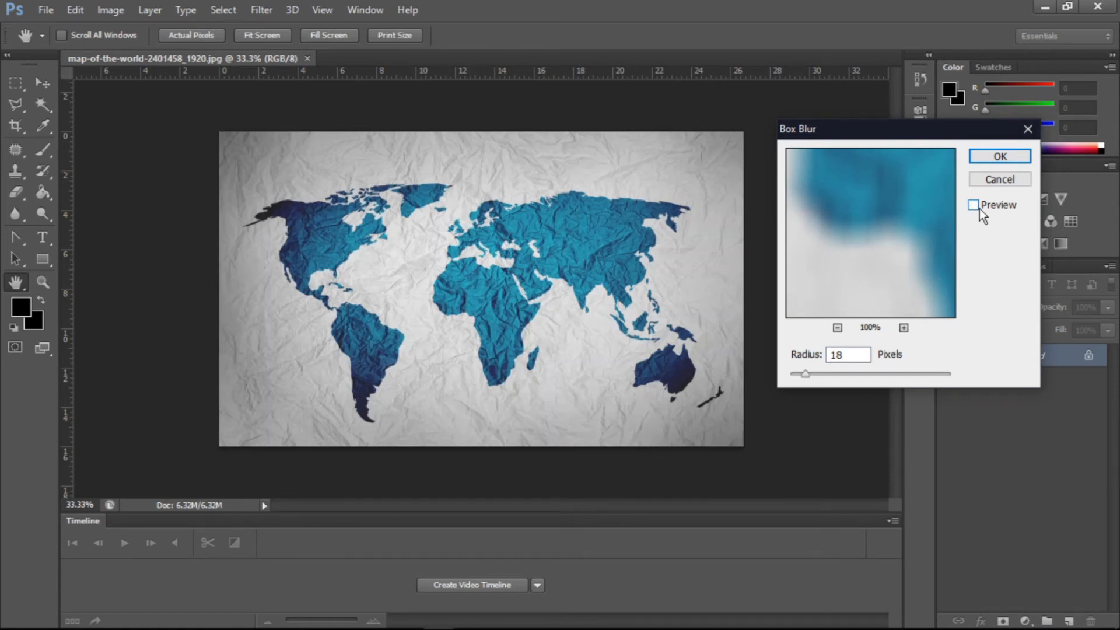
left_click(978, 208)
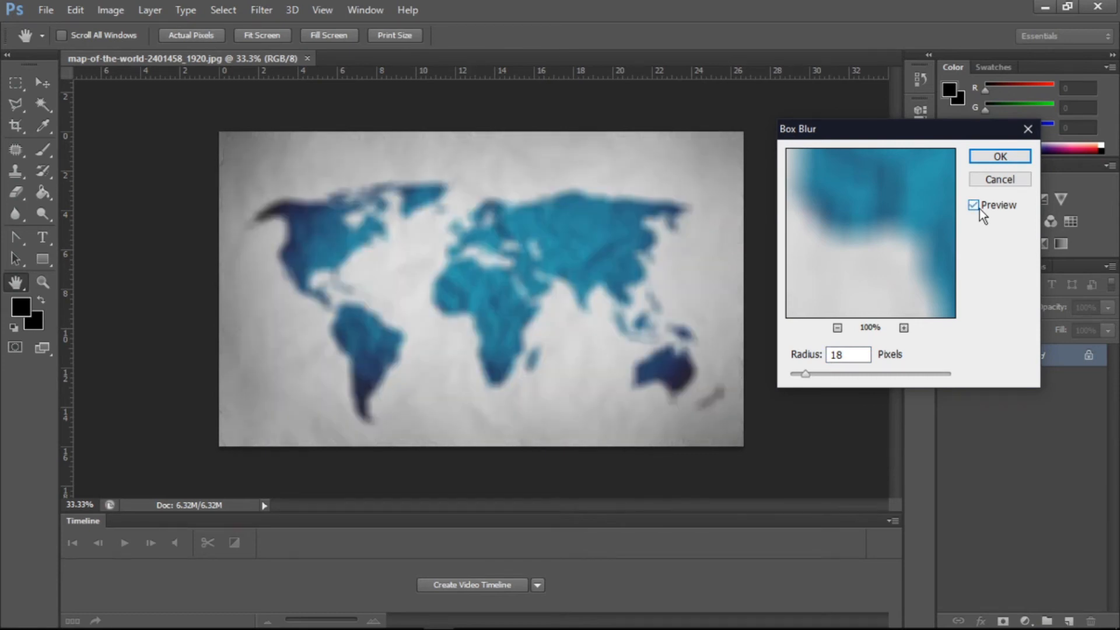
left_click(1002, 179)
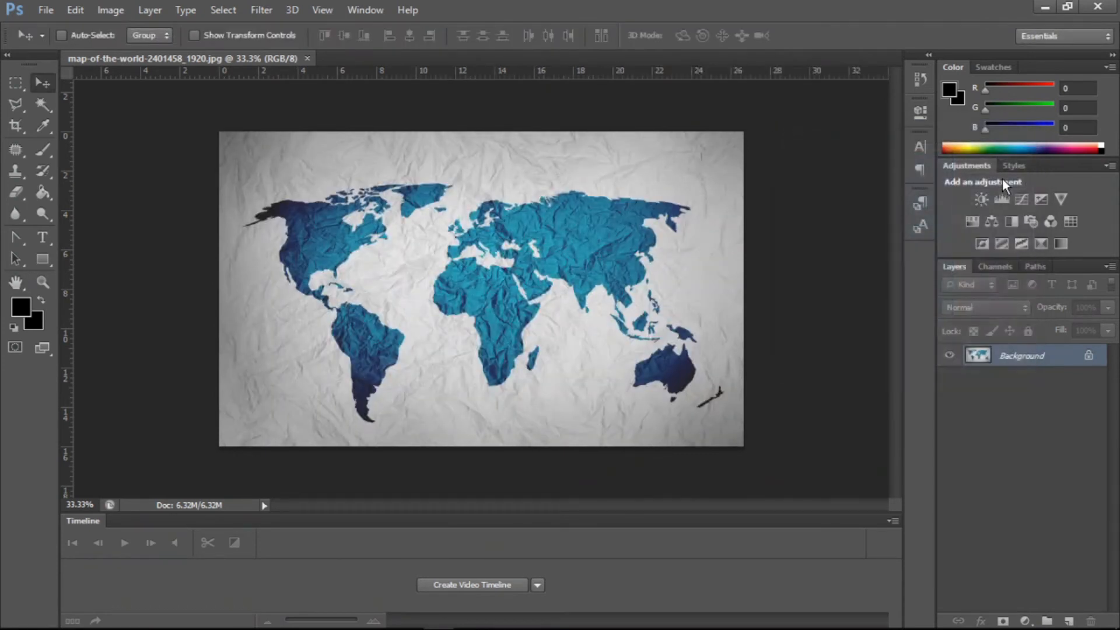
- Open Gaussian Blur, move its dialog aside, set the radius to 3.6 pixels, then cancel it
left_click(276, 7)
mouse_move(275, 176)
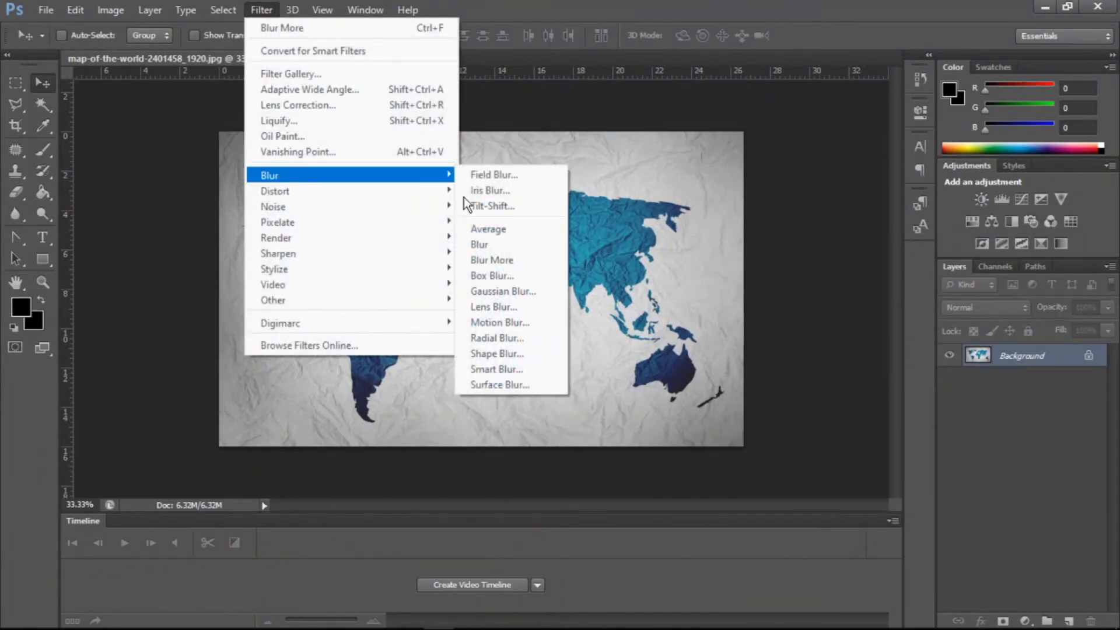
left_click(481, 290)
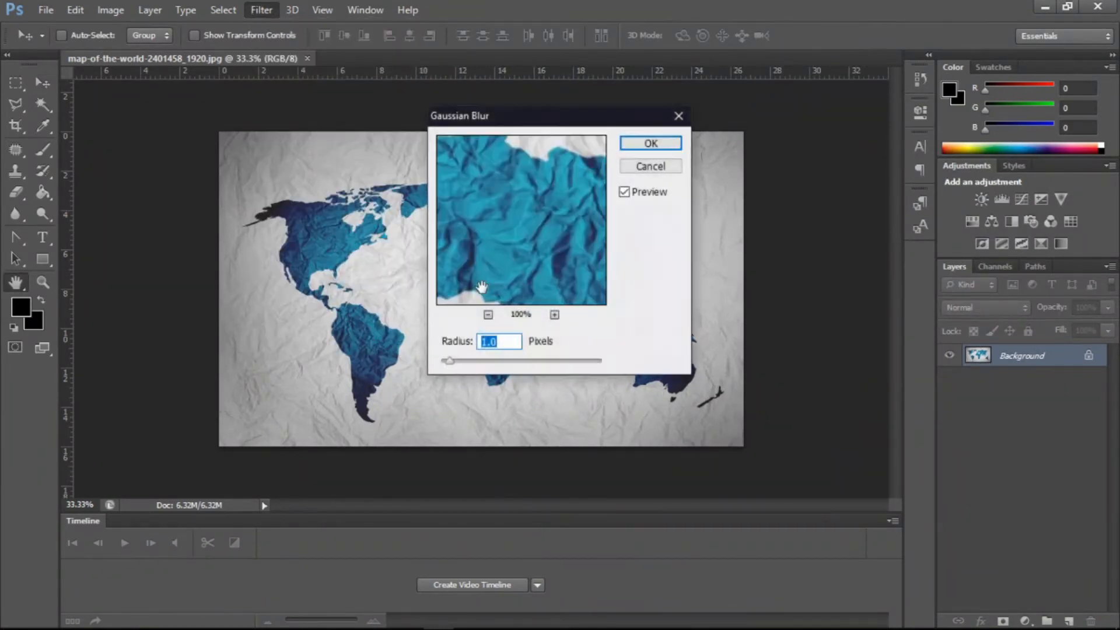
left_click_drag(482, 119, 775, 84)
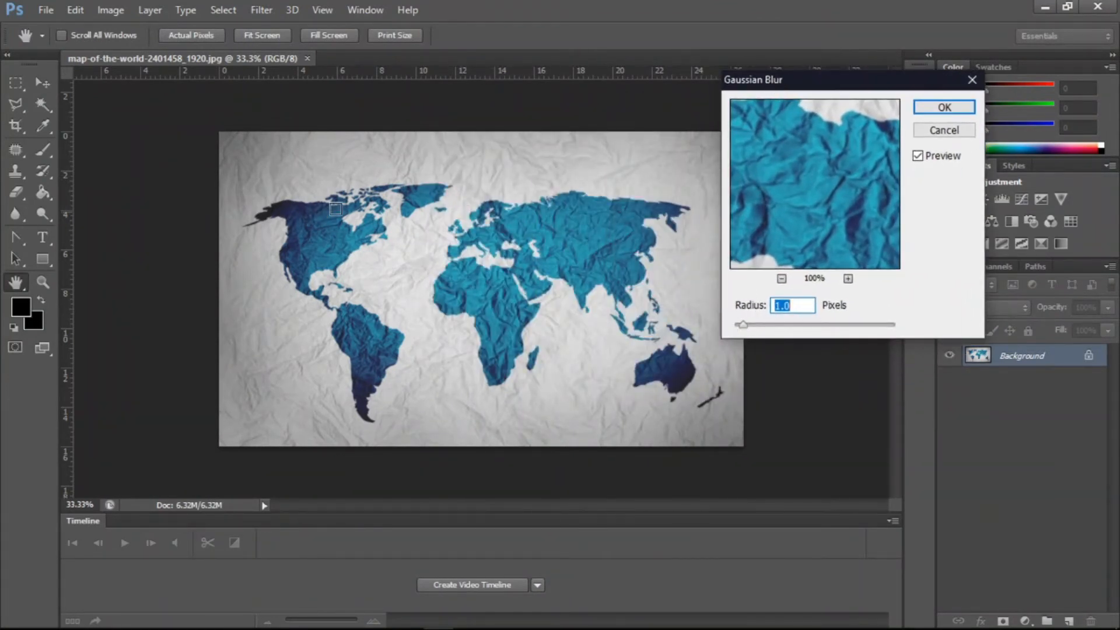
left_click(585, 177)
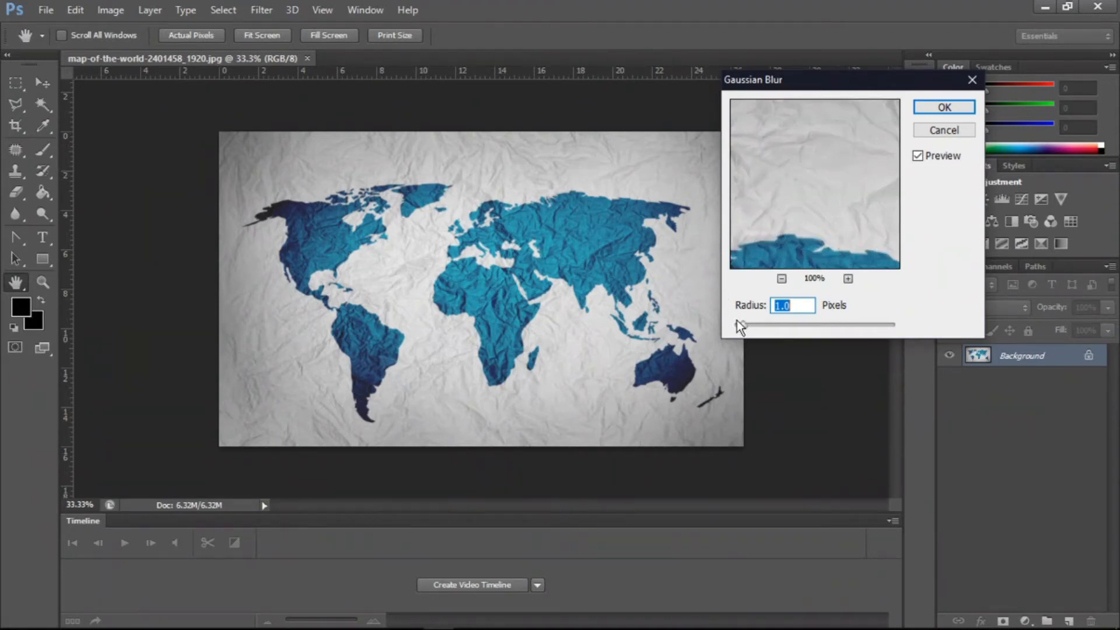
mouse_move(743, 326)
left_mouse_down()
mouse_move(803, 324)
mouse_move(765, 324)
left_mouse_up()
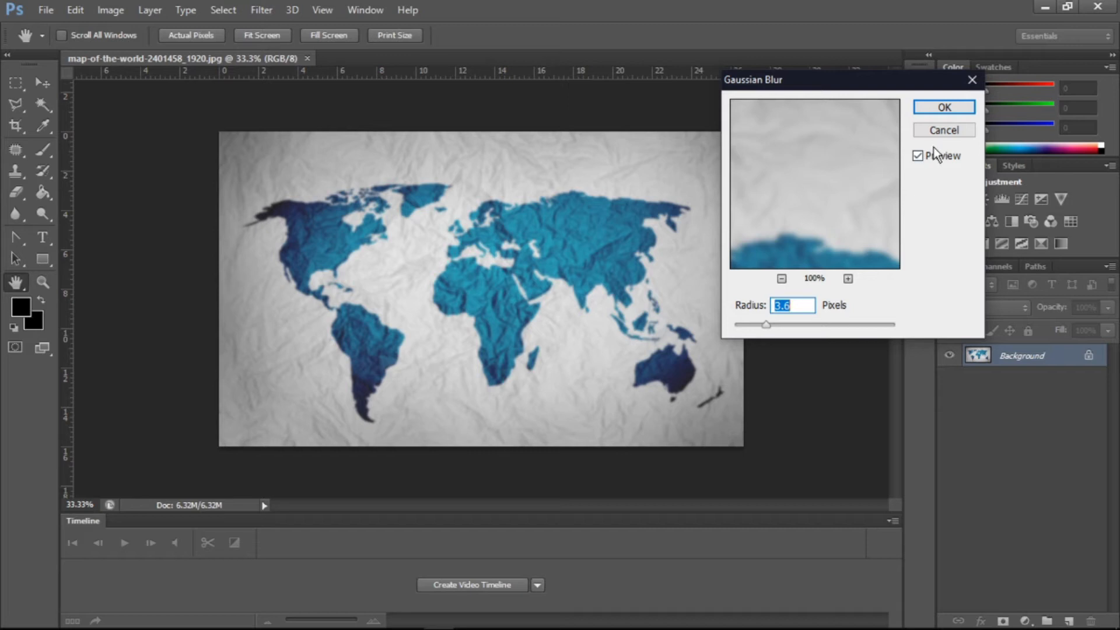
left_click(918, 156)
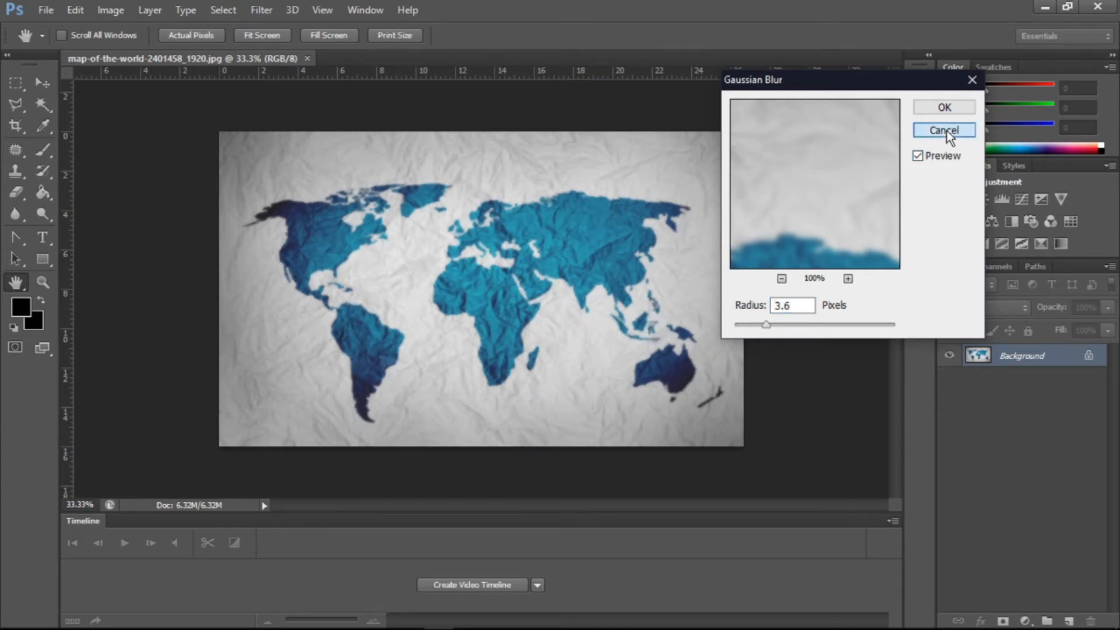
left_click(945, 130)
- Open the Lens Blur filter and switch its preview between More Accurate and Faster
left_click(275, 6)
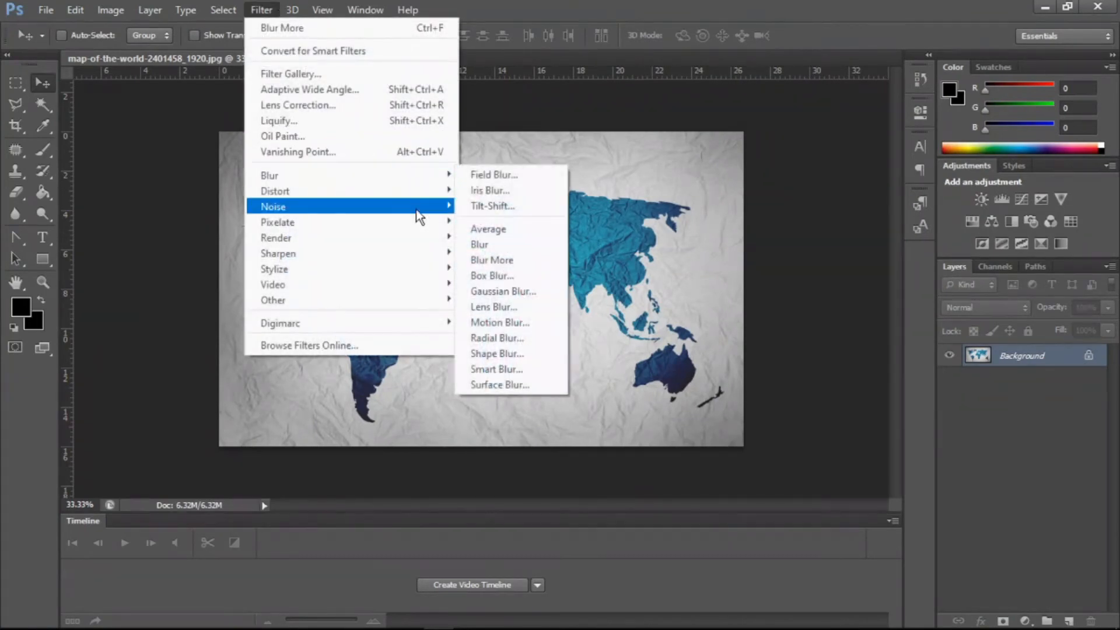
left_click(474, 305)
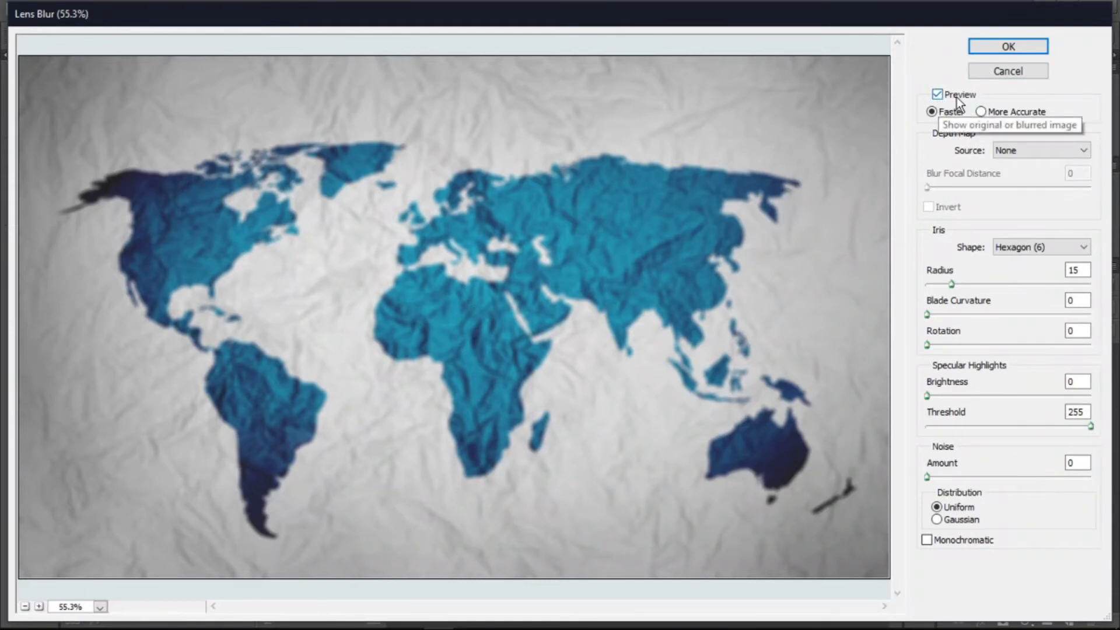
left_click(985, 114)
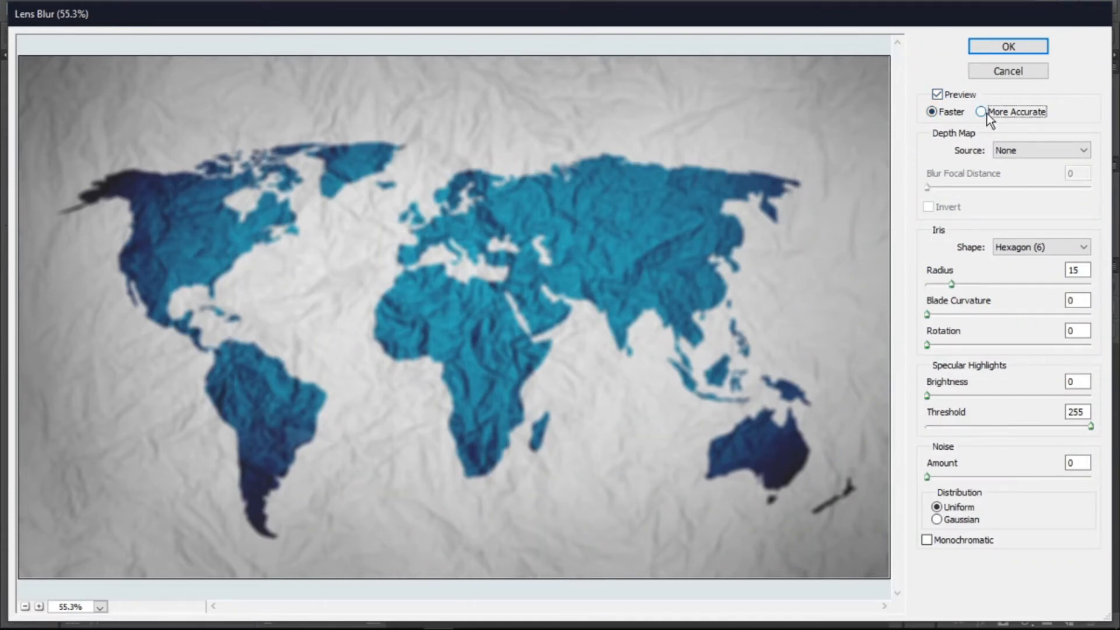
left_click(934, 114)
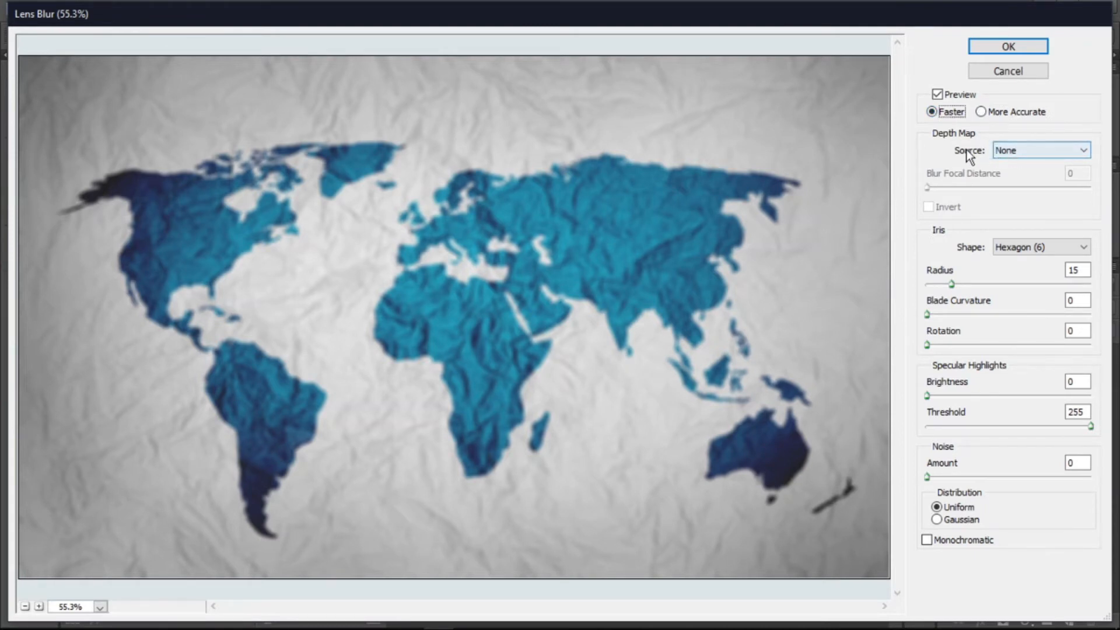
- Try the Transparency and Layer Mask depth map sources with a blur focal distance of 145, then return the source to None
left_click(1007, 151)
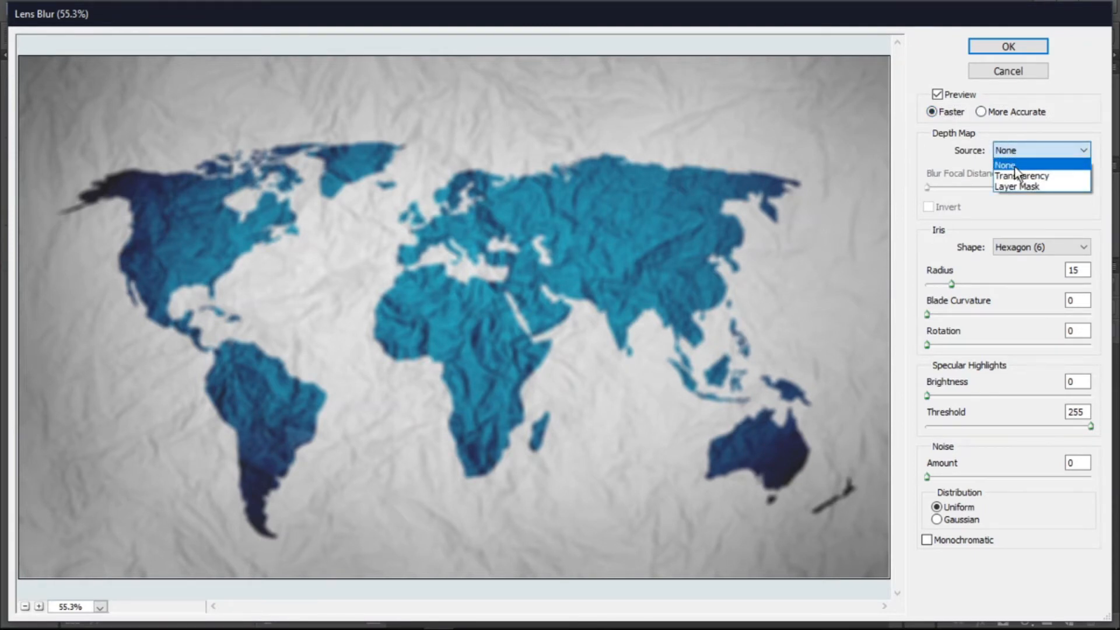
left_click(1010, 177)
left_click(1025, 147)
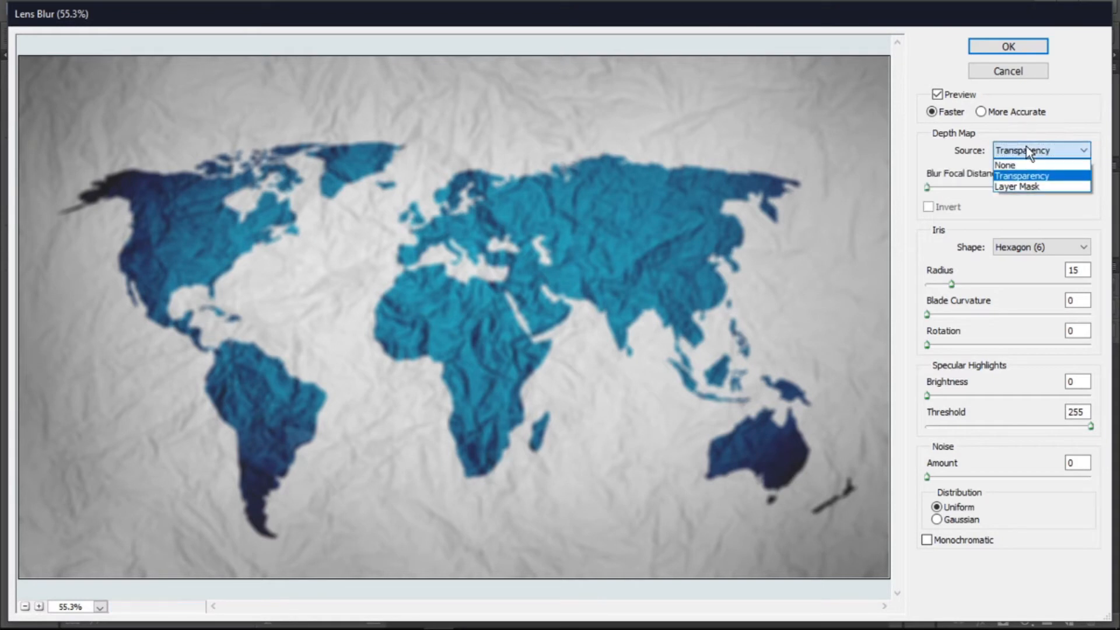
left_click(1026, 148)
left_click_drag(927, 187, 1020, 182)
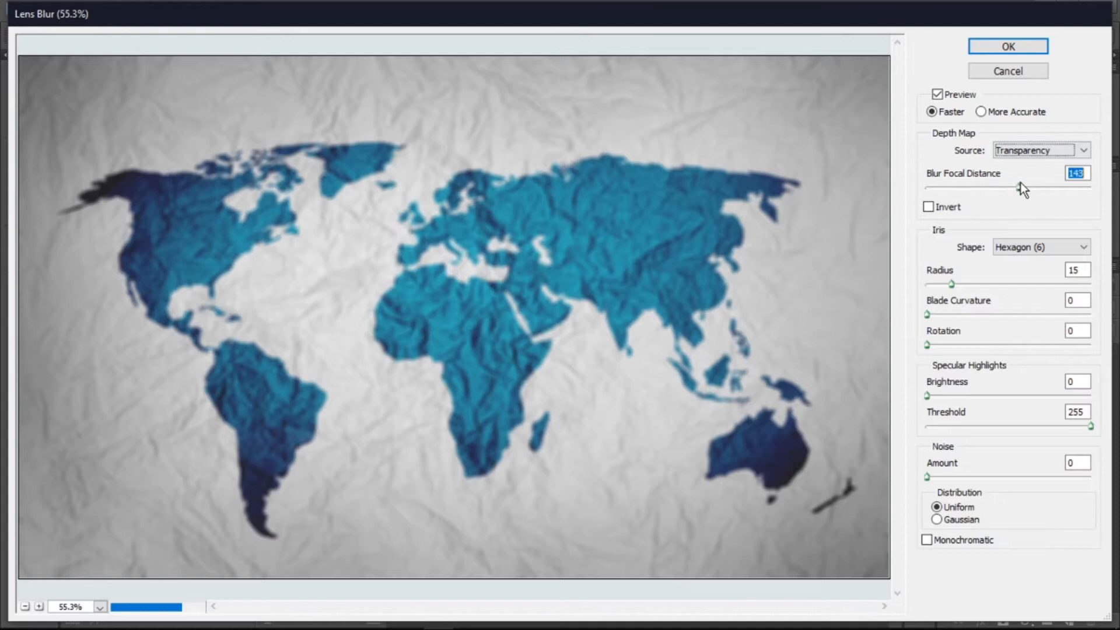
left_click(1023, 155)
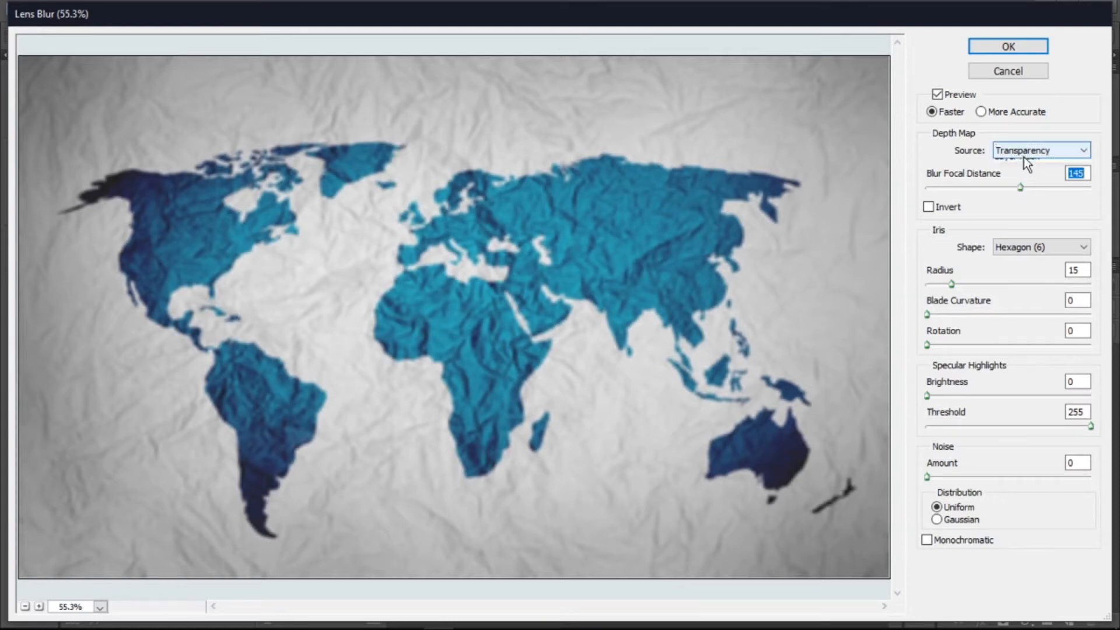
left_click(1009, 183)
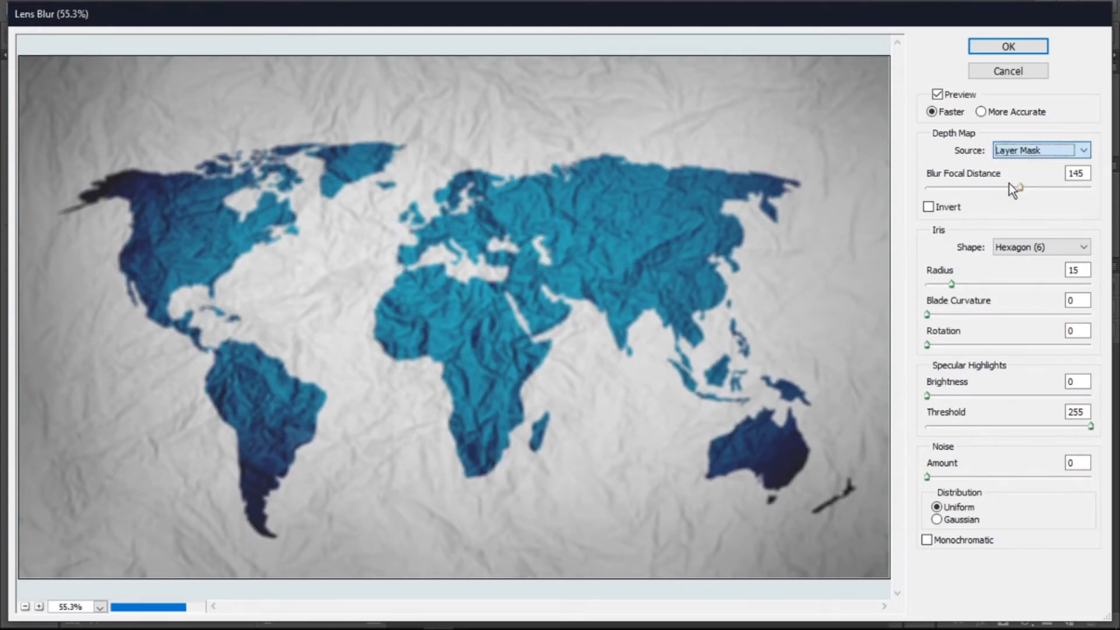
left_click(1005, 155)
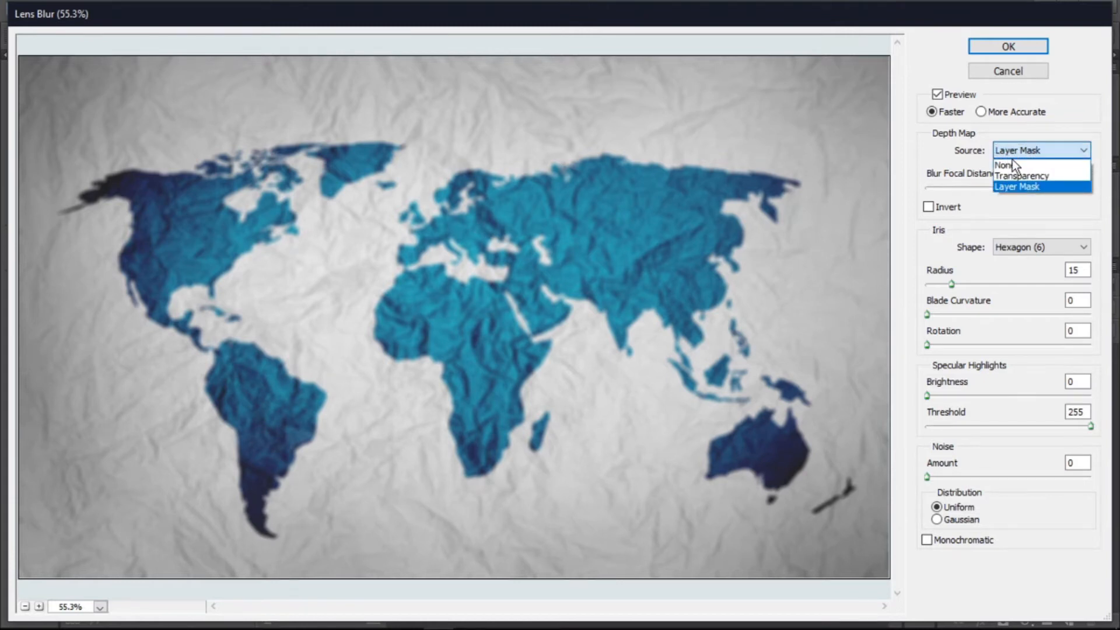
left_click(1012, 163)
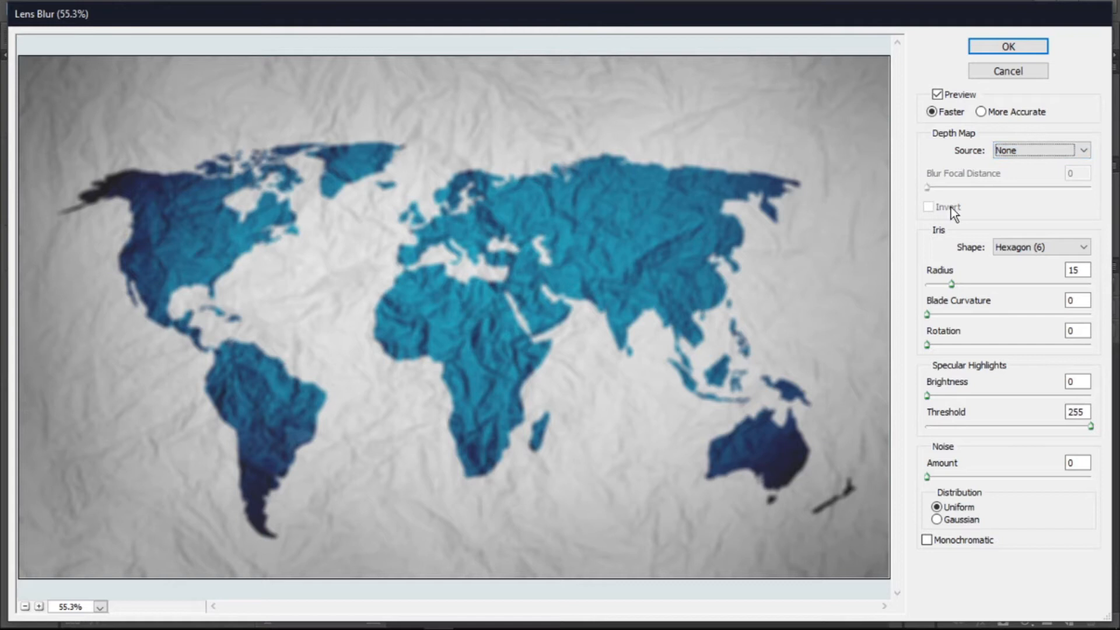
left_click(1040, 151)
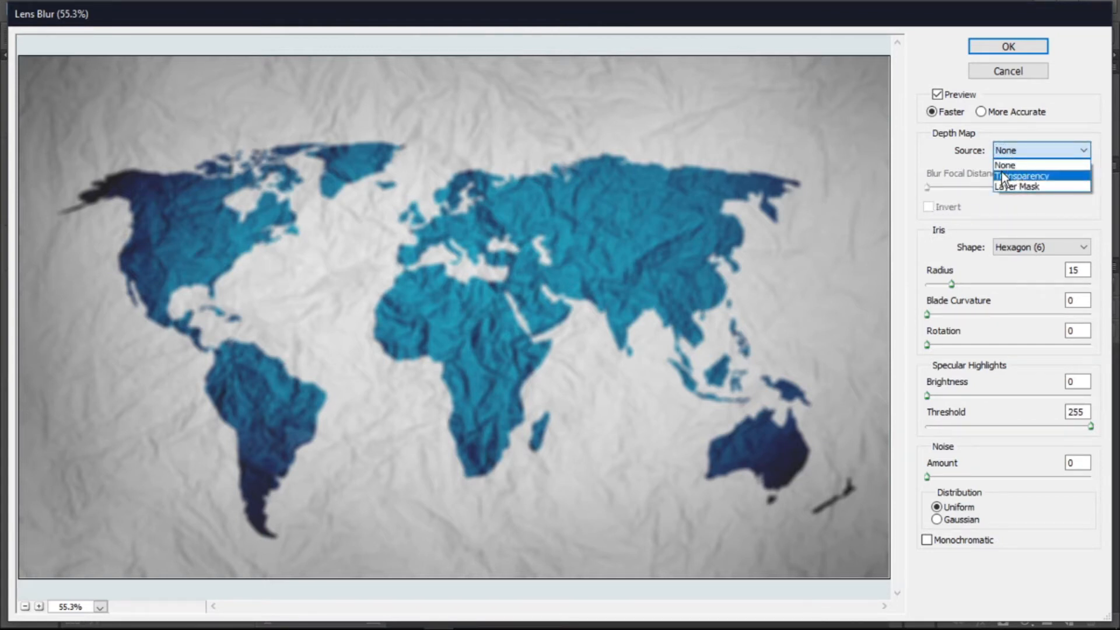
left_click(958, 204)
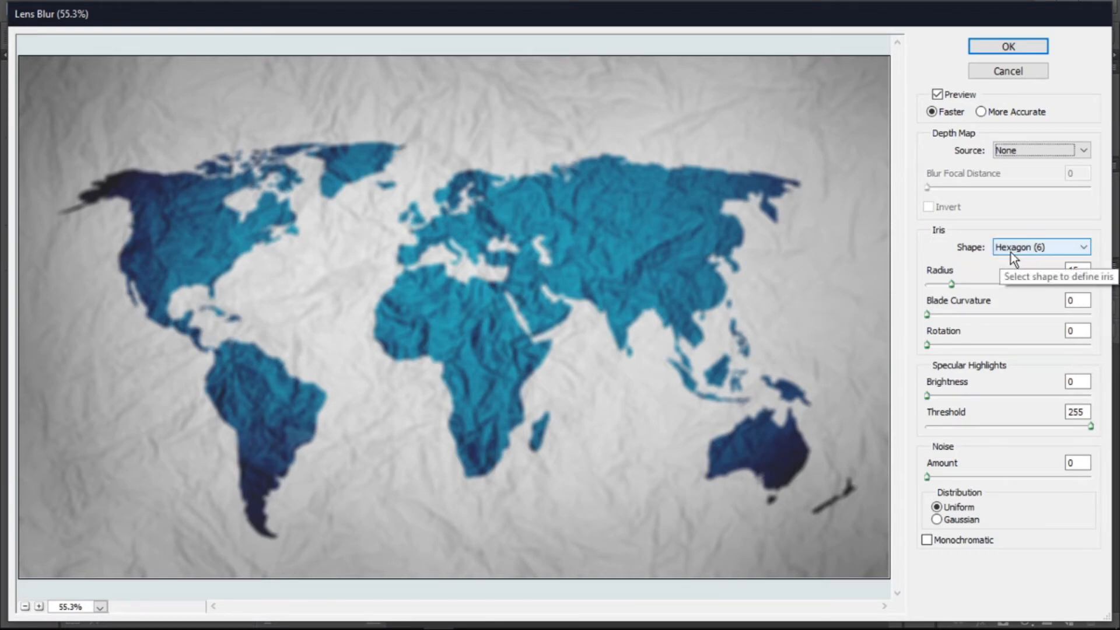
- Try the Triangle and Square iris shapes with an iris radius of 36, then choose the Pentagon shape
left_click(1058, 247)
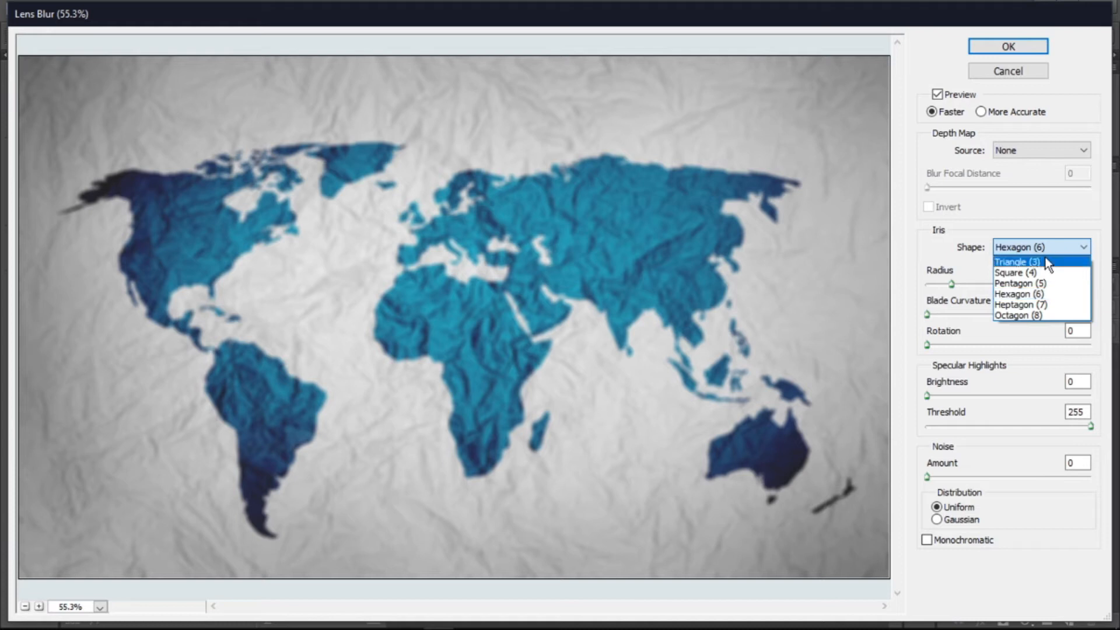
left_click(1041, 260)
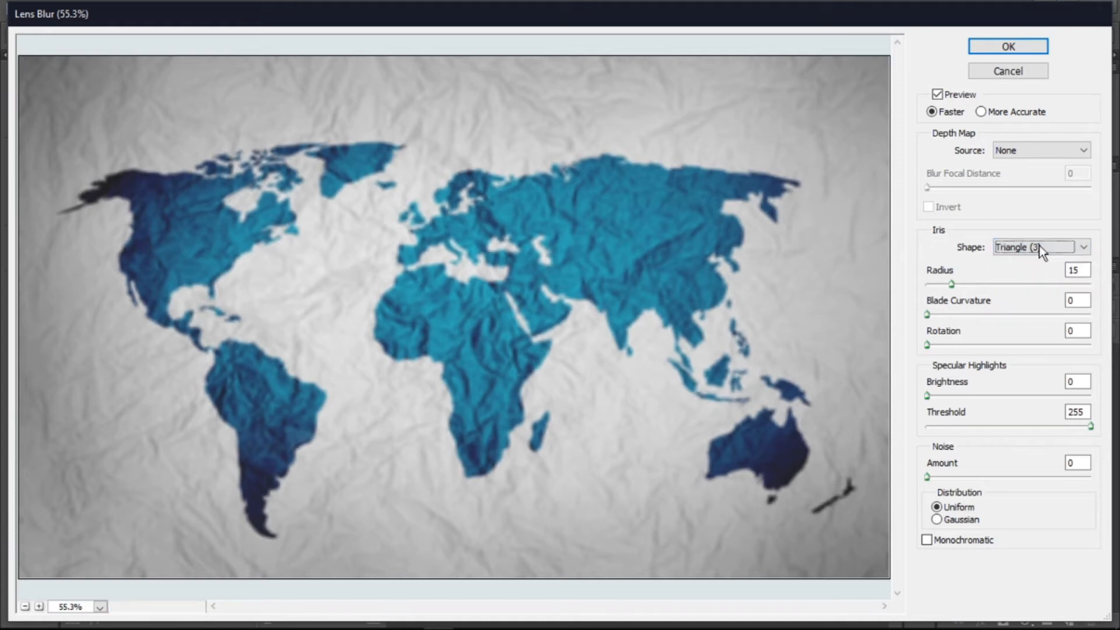
left_click(1037, 245)
left_click(1027, 265)
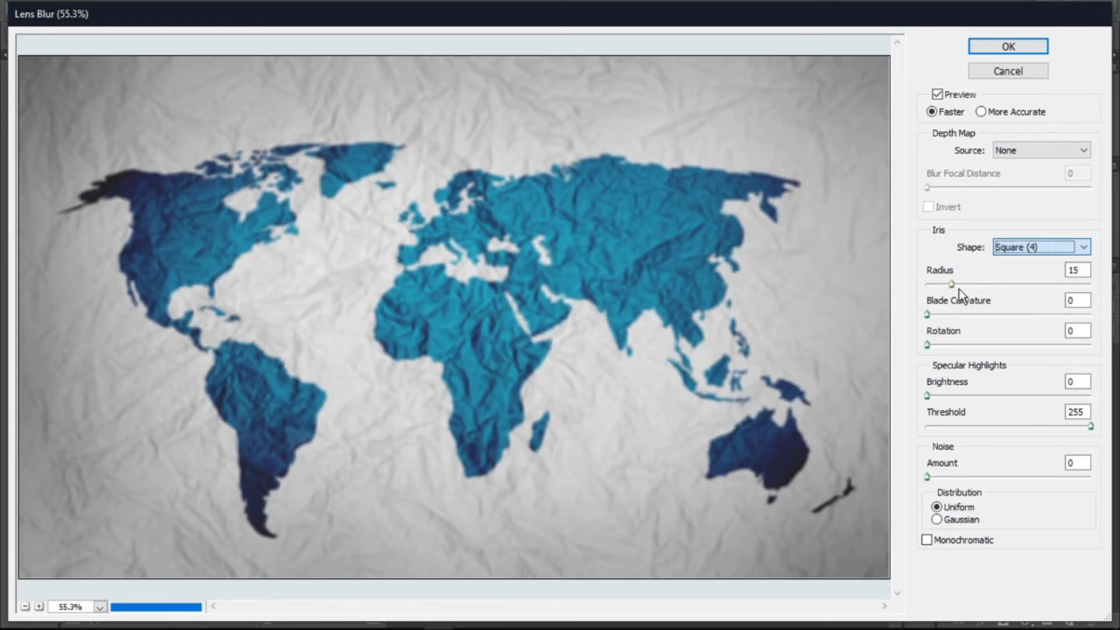
left_click_drag(956, 286, 987, 286)
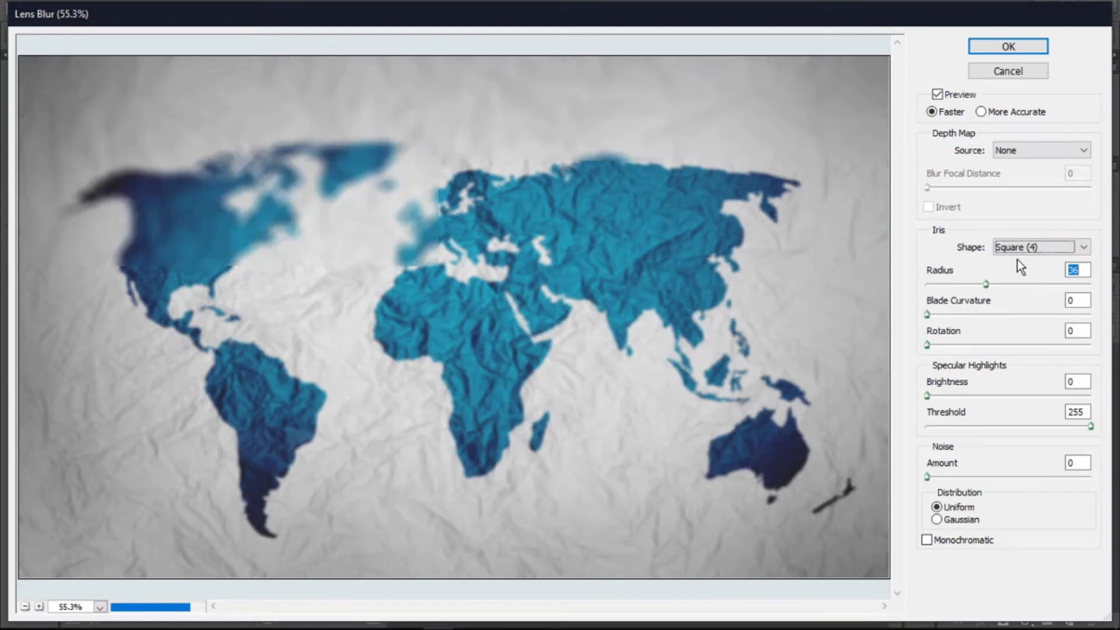
left_click(1035, 248)
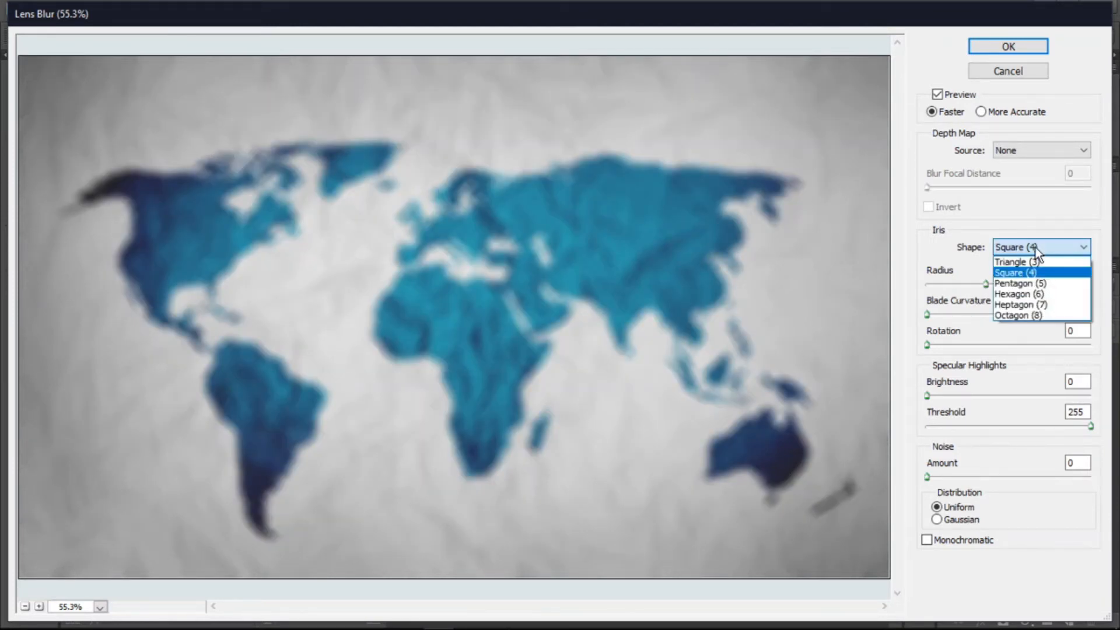
left_click(1026, 283)
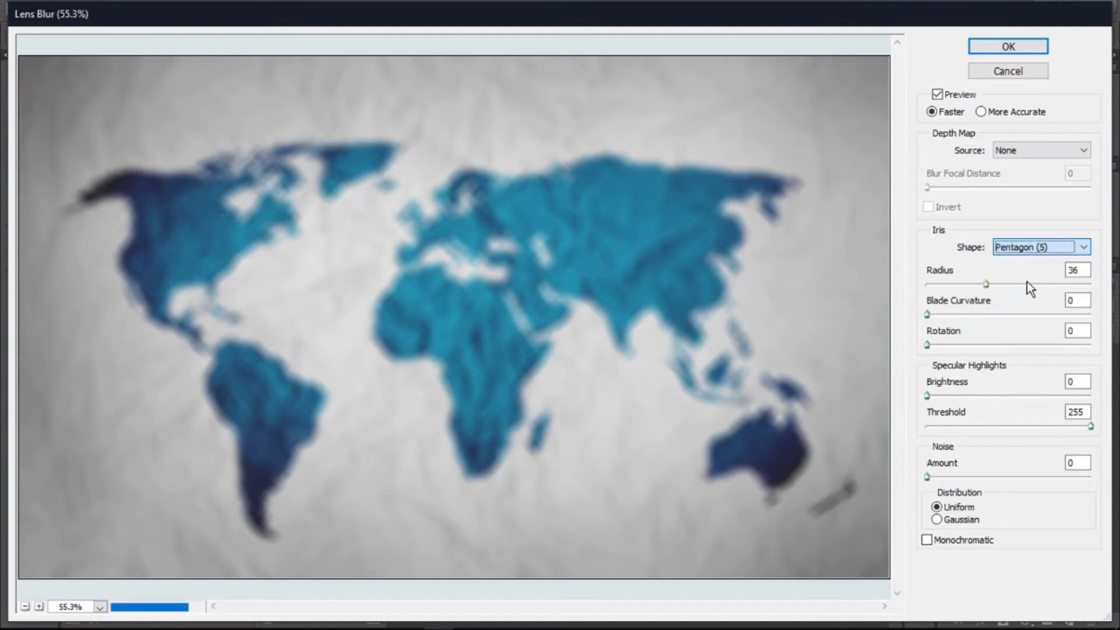
- Set the iris radius to 14, blade curvature to 21 and rotation to 122
left_click(971, 285)
left_click_drag(967, 286, 961, 314)
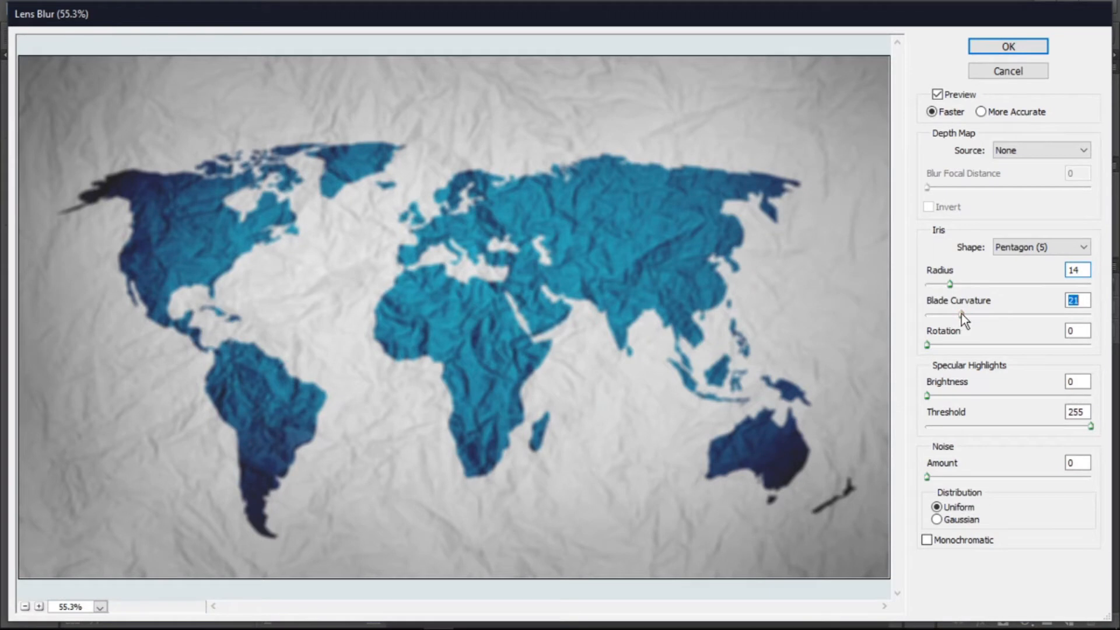
left_click_drag(927, 344, 982, 343)
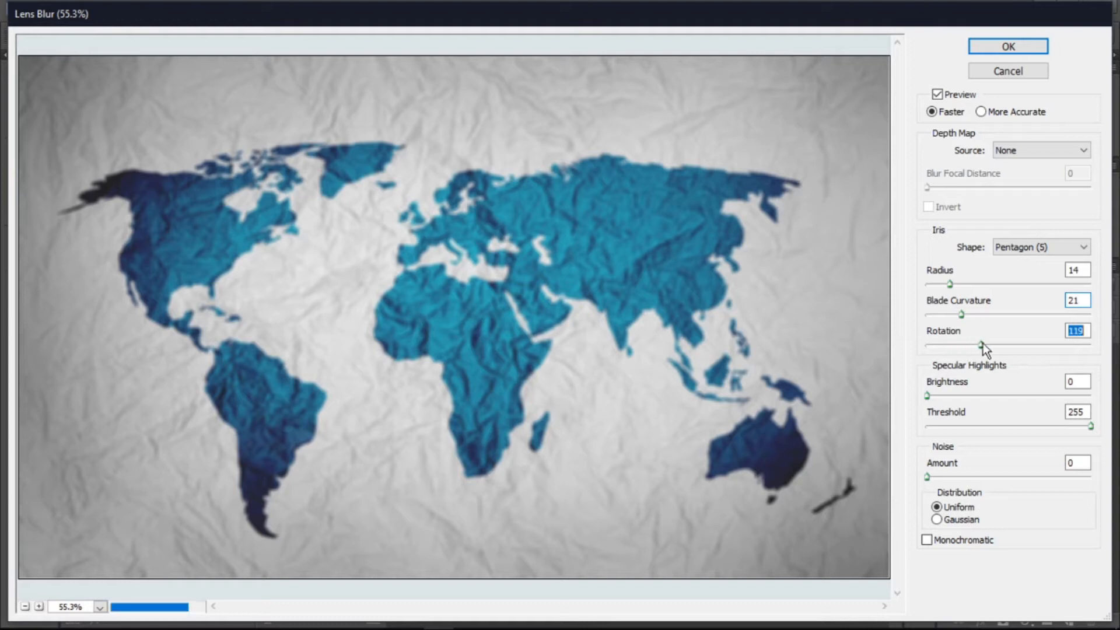
- Set specular highlight brightness to 40 and test a threshold of 135 before returning it to 255
left_click(937, 398)
left_click_drag(937, 397, 956, 397)
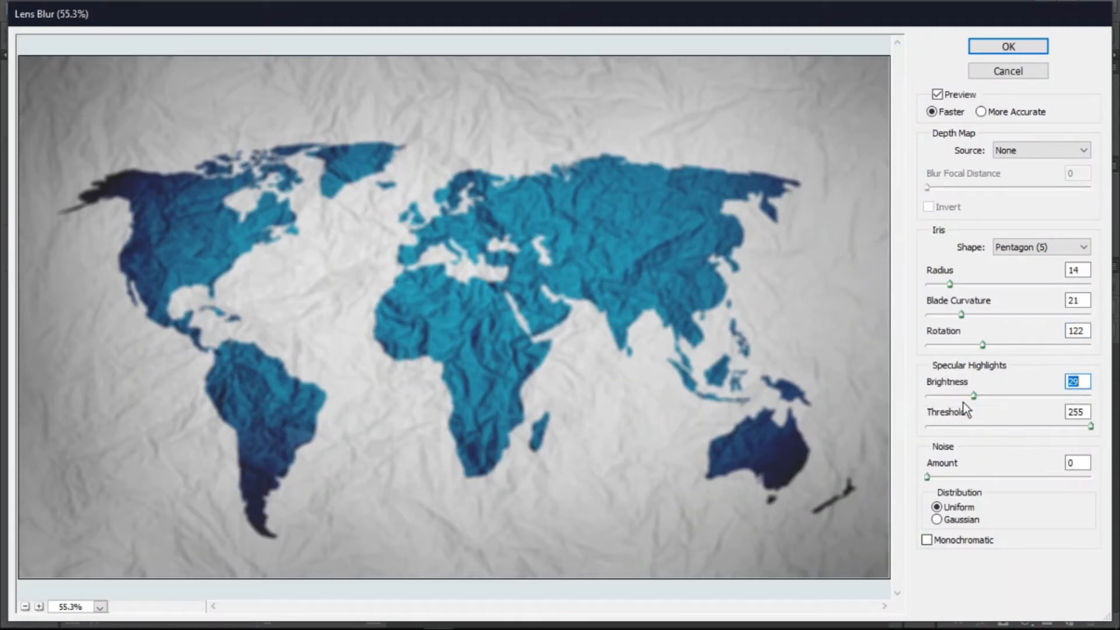
left_click_drag(981, 394, 991, 394)
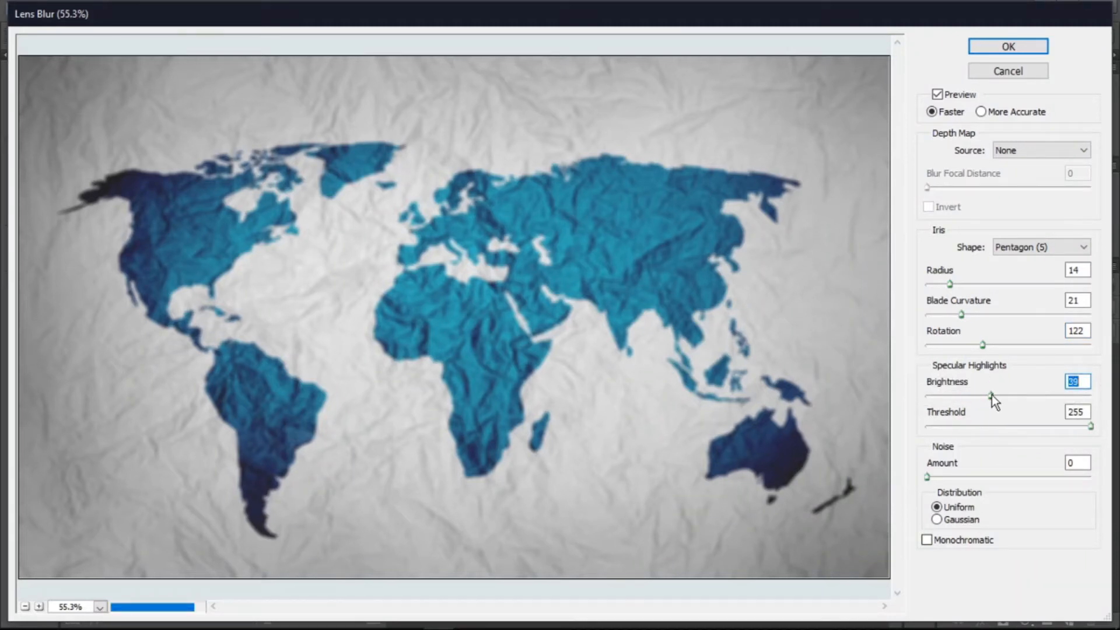
left_click(978, 426)
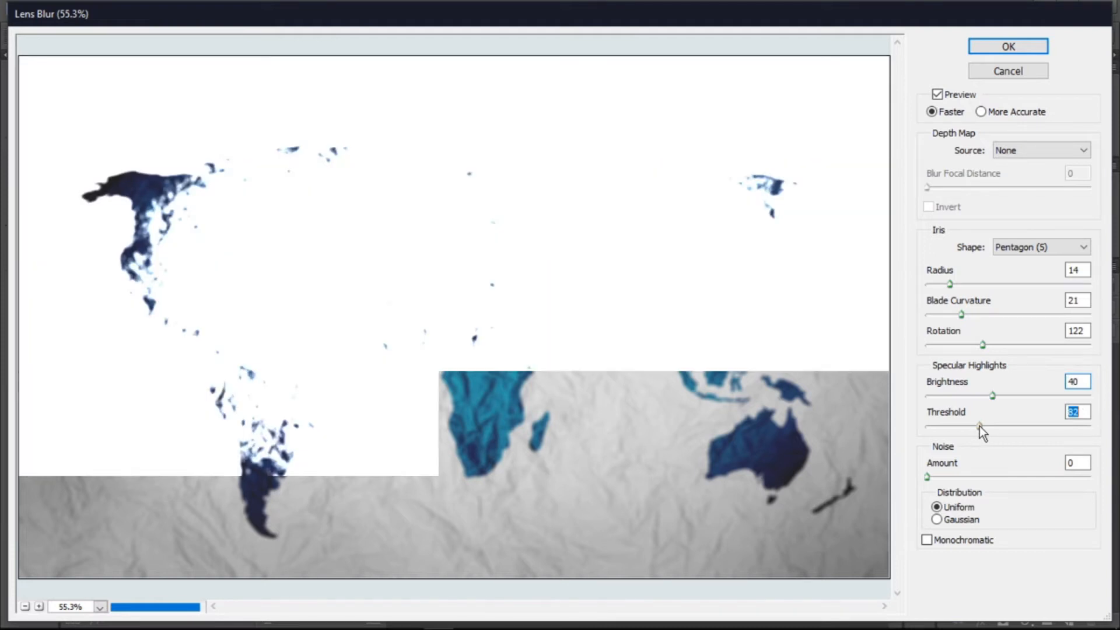
left_click_drag(979, 426, 1014, 425)
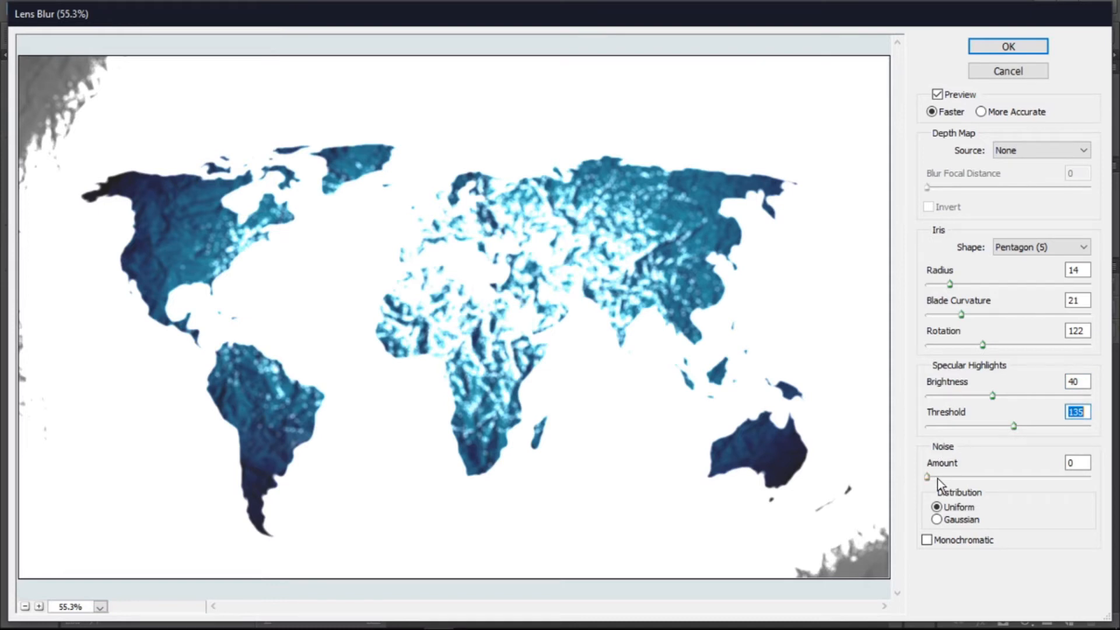
left_click_drag(1014, 426, 1108, 429)
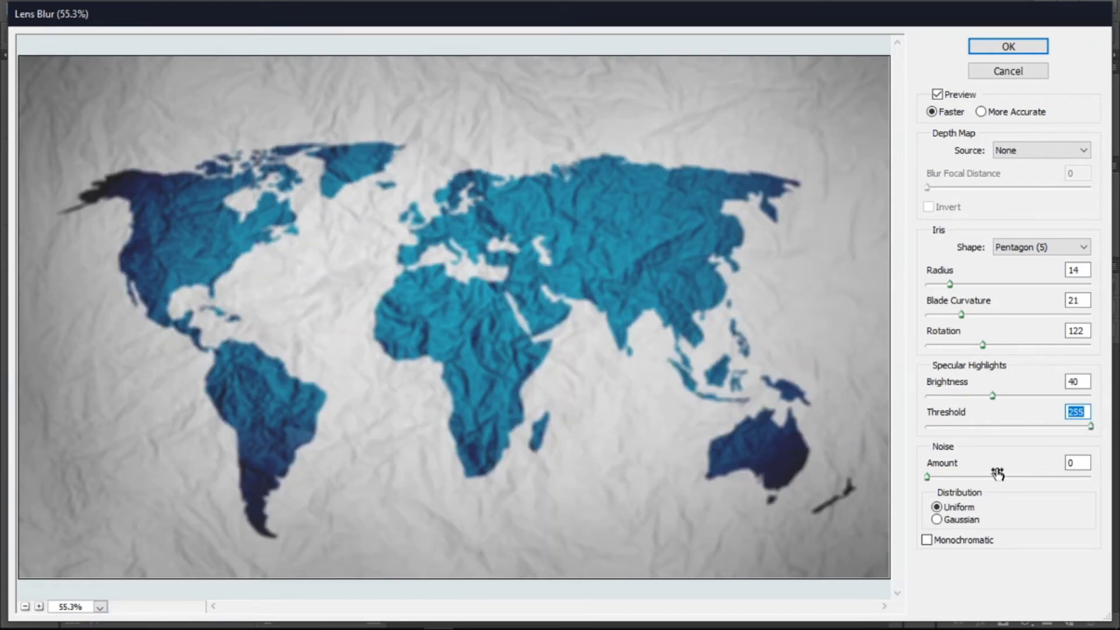
- Set the noise amount to 20 and compare Gaussian and Uniform distribution, ending on Uniform
left_click(957, 476)
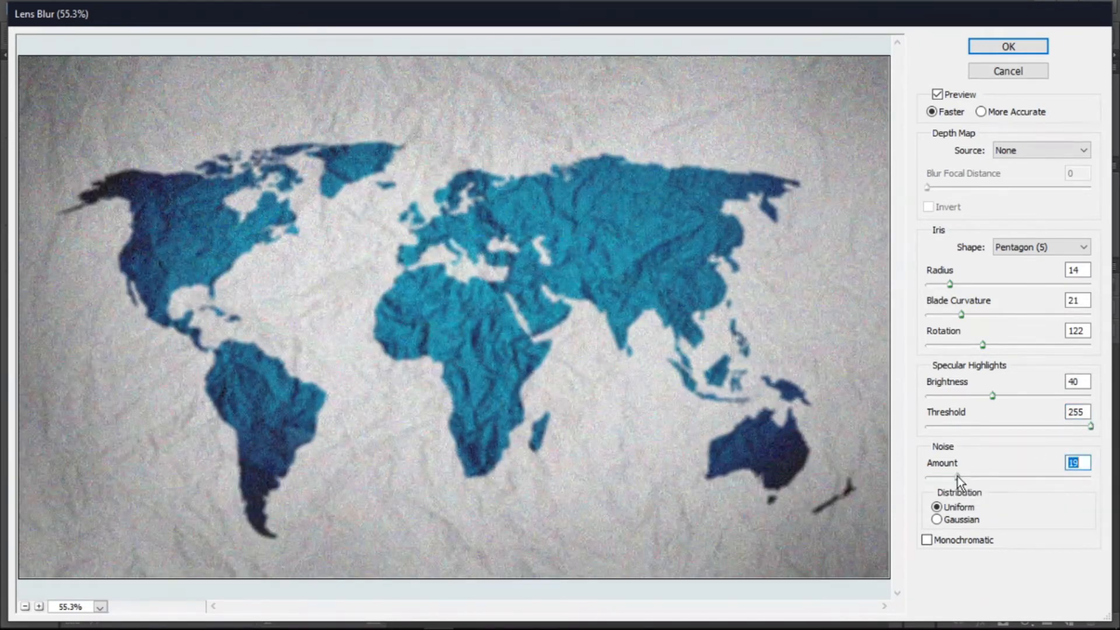
left_click_drag(957, 475, 958, 476)
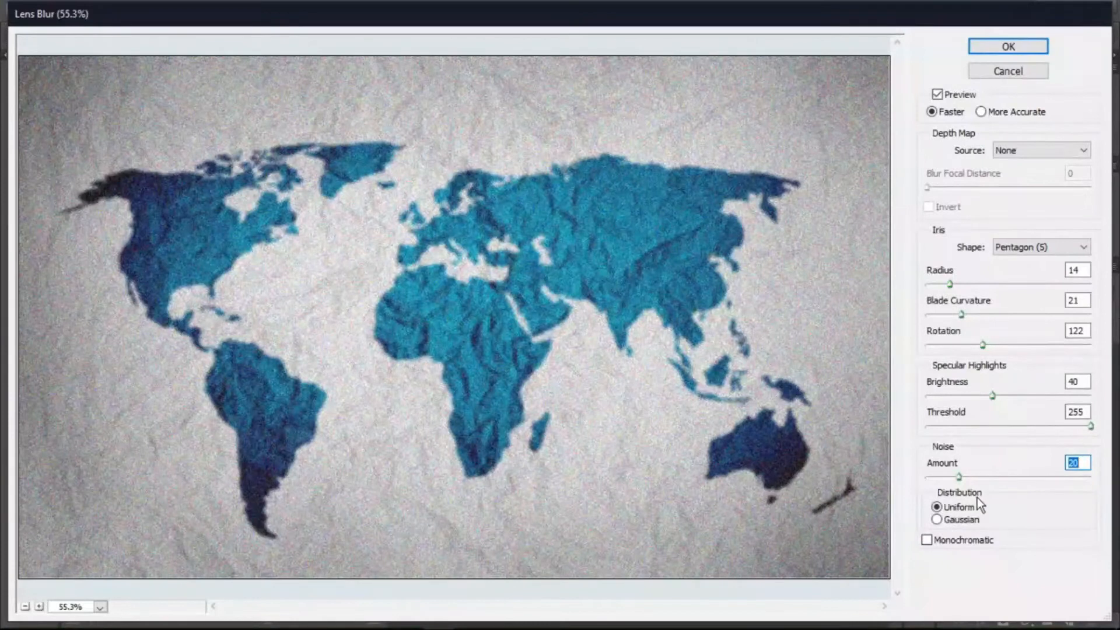
left_click(936, 520)
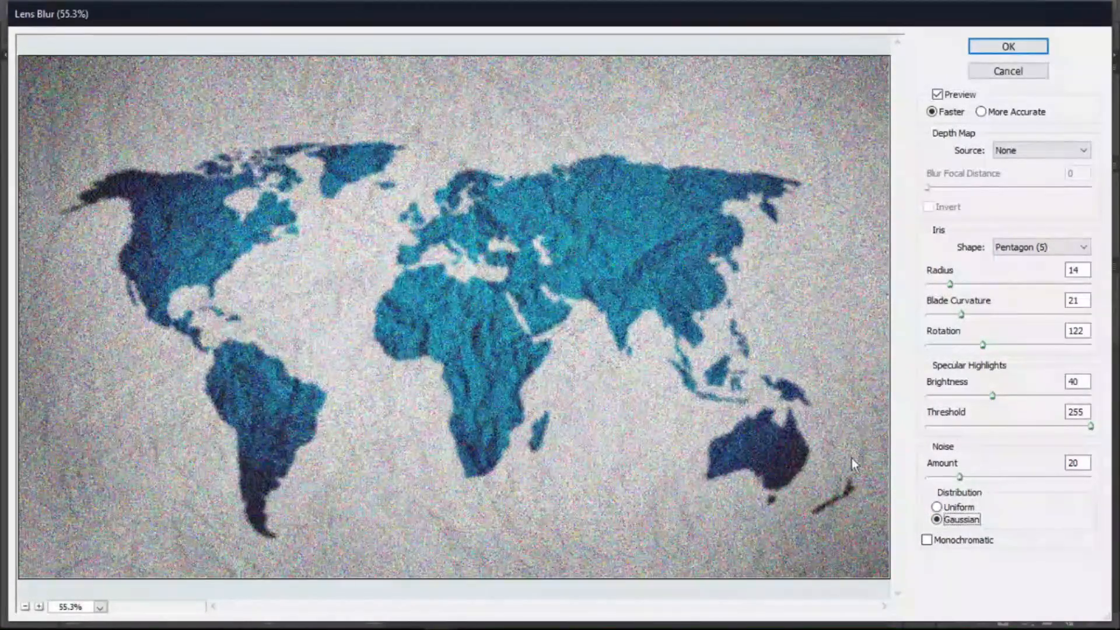
left_click(946, 509)
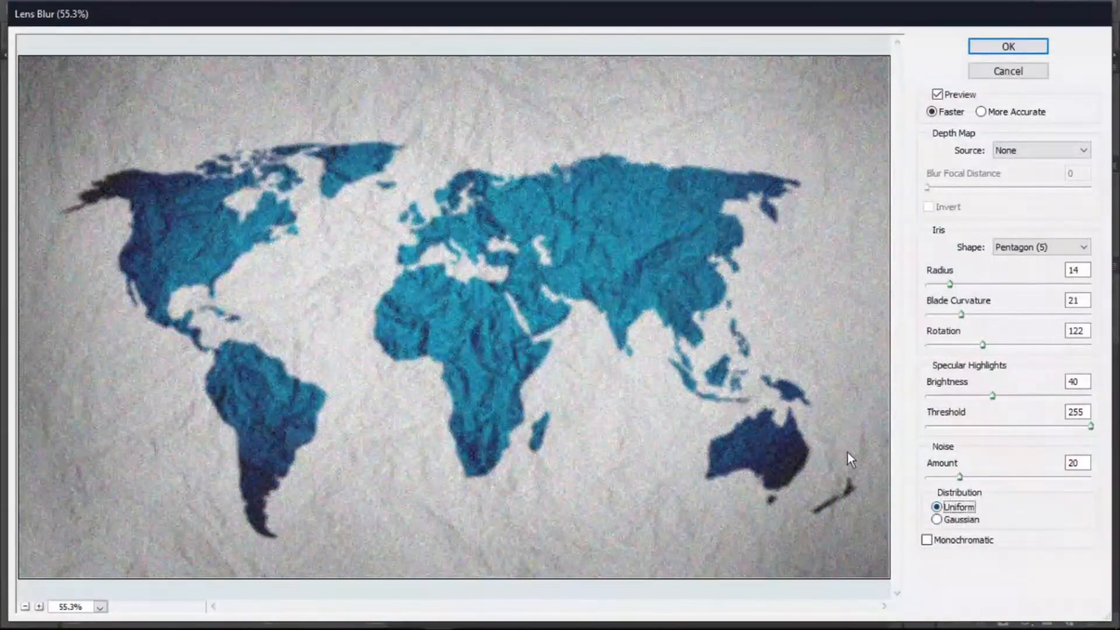
left_click(944, 517)
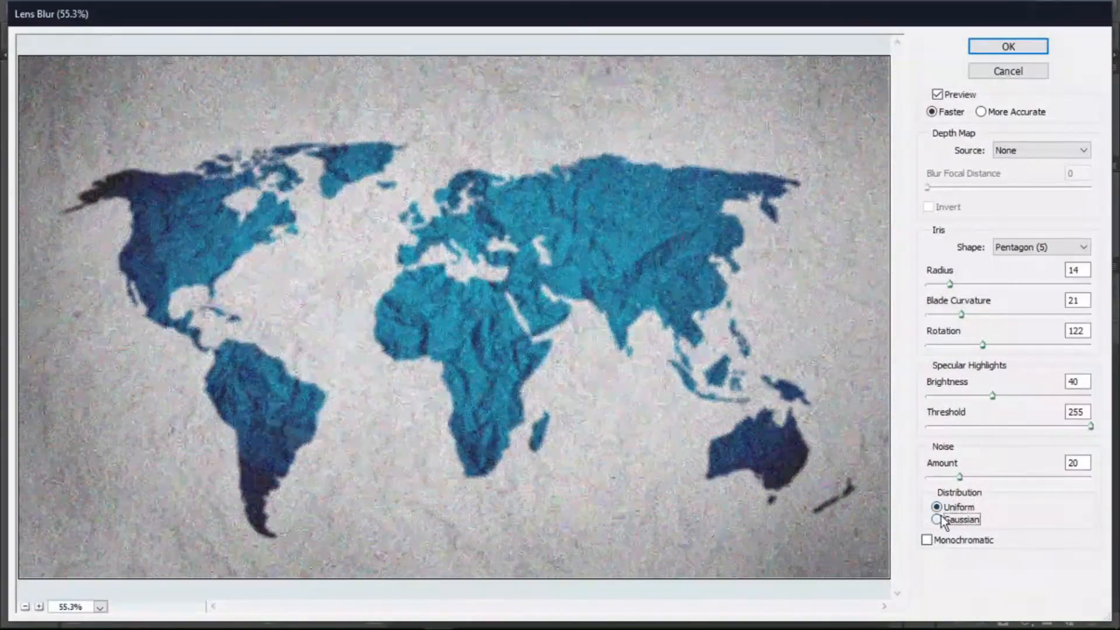
left_click(940, 507)
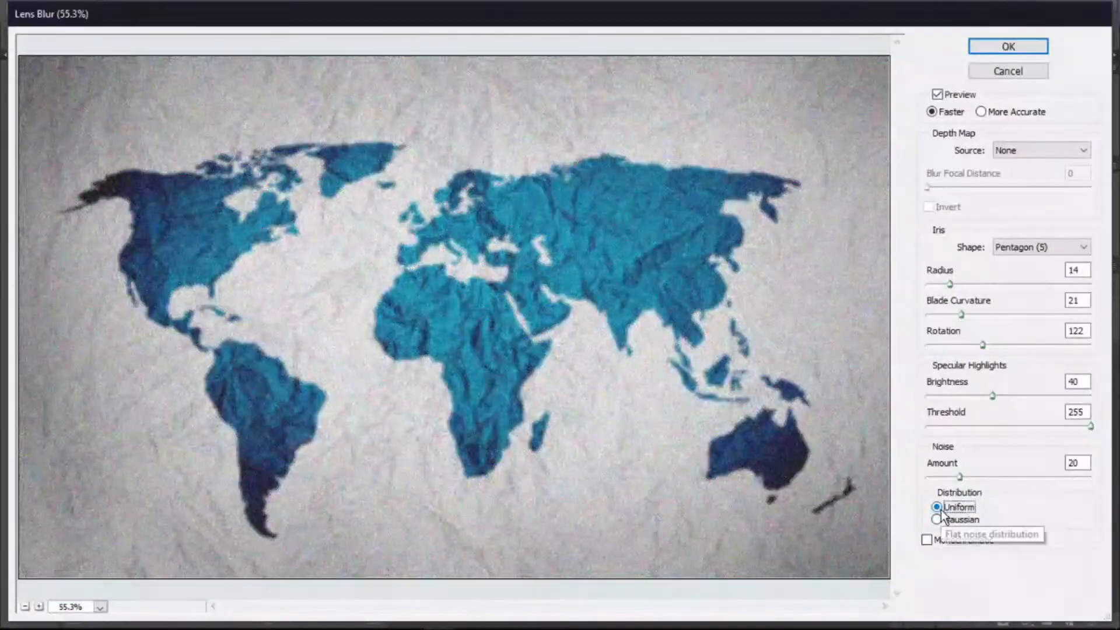
- Enable Monochromatic noise and cancel the Lens Blur dialog
left_click(929, 542)
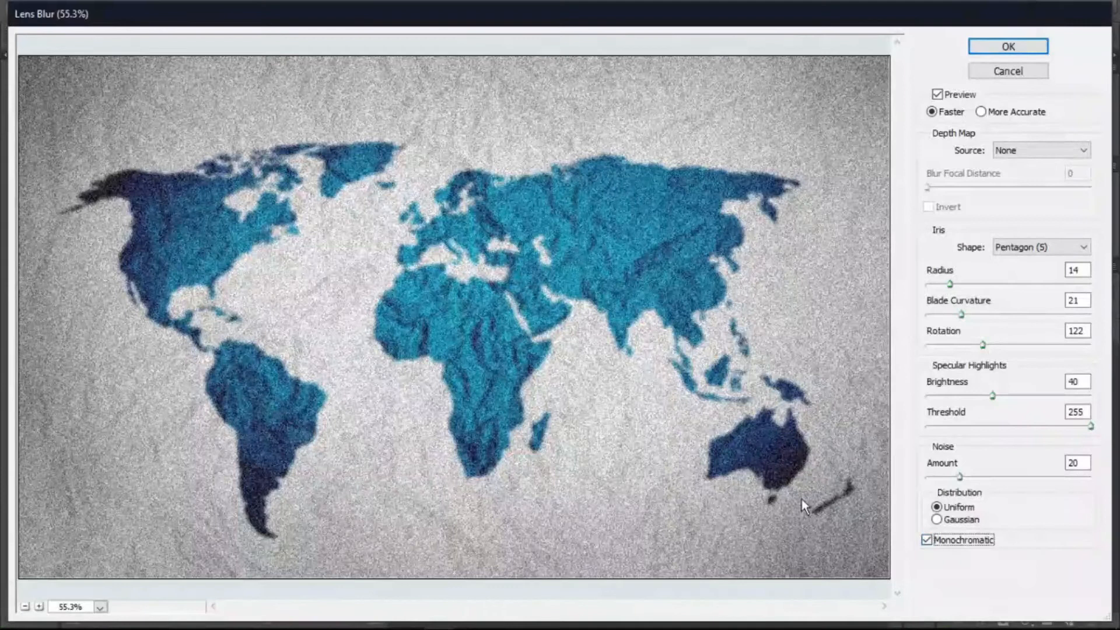
left_click(1019, 73)
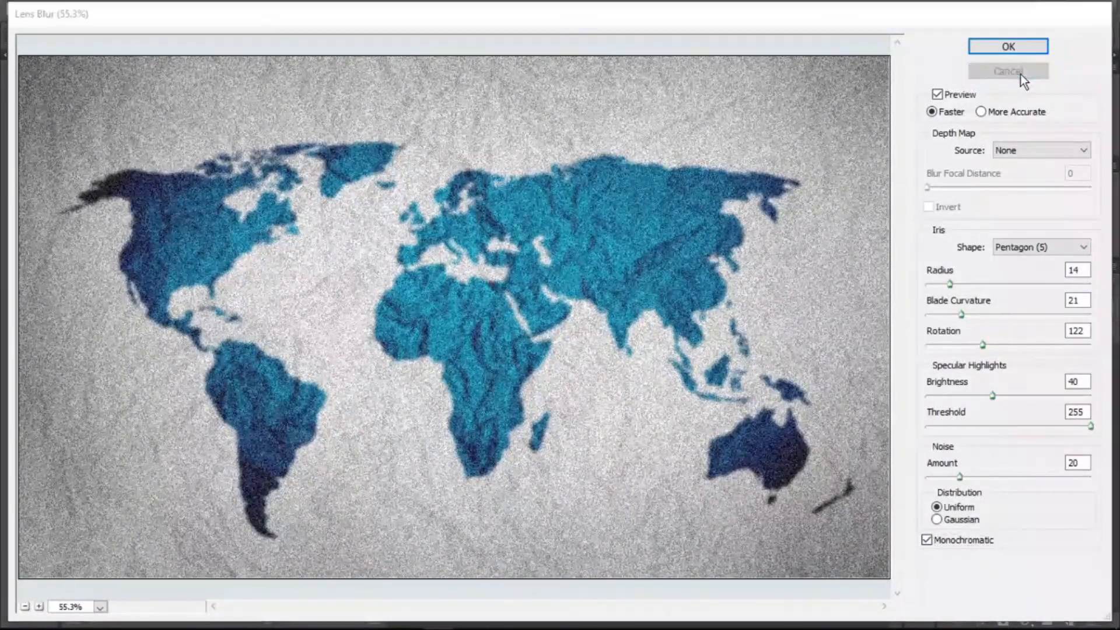
- Preview a Motion Blur with the distance set to 30 pixels, then cancel the dialog
left_click(258, 8)
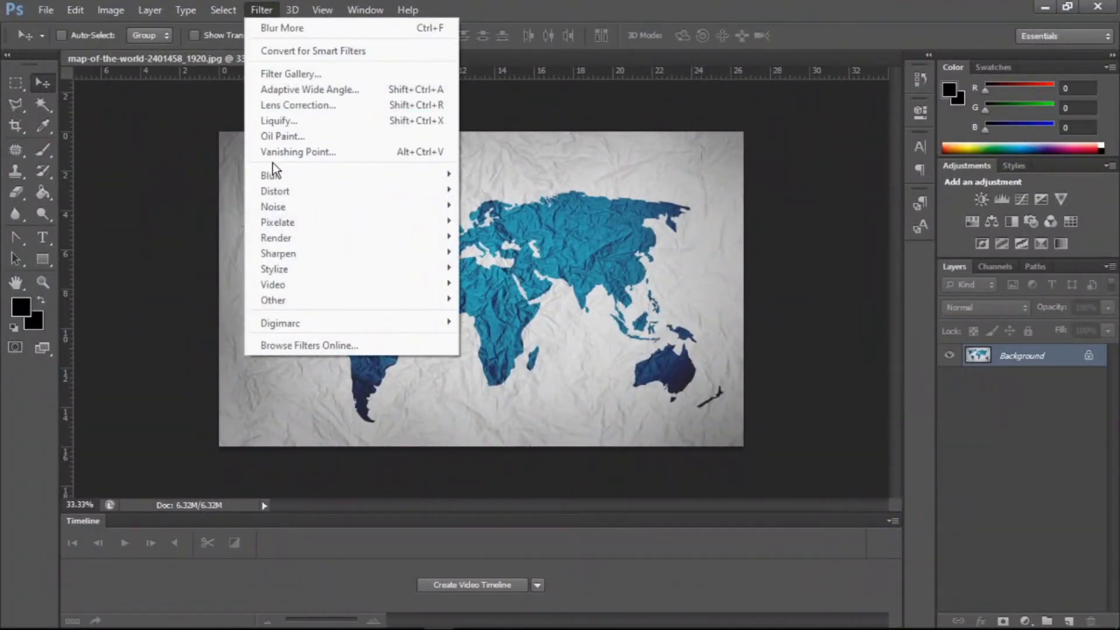
mouse_move(277, 172)
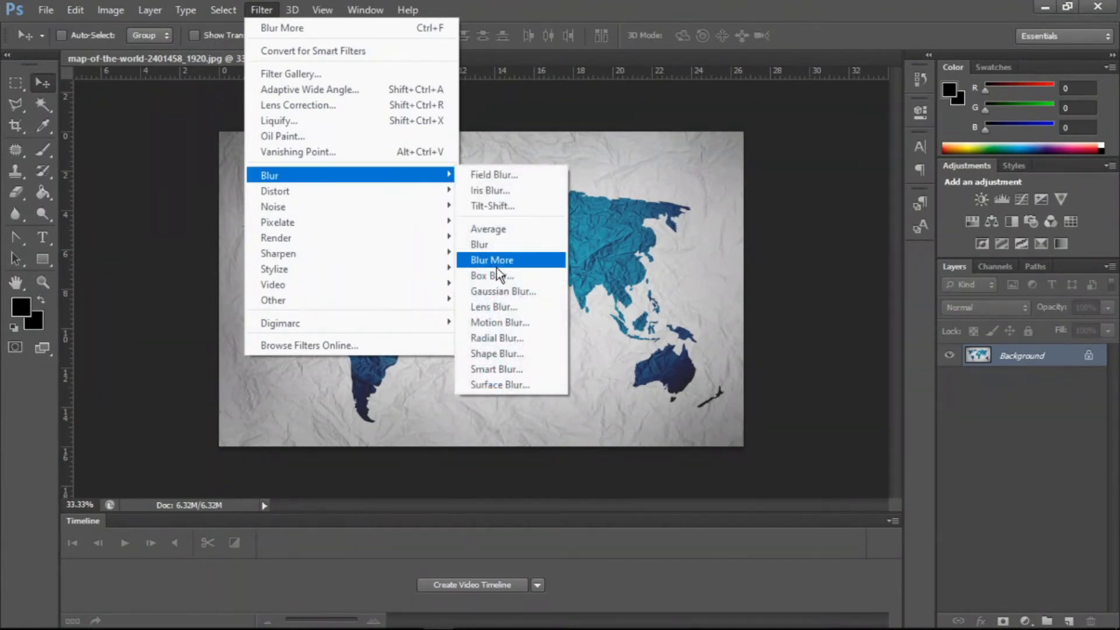
left_click(522, 326)
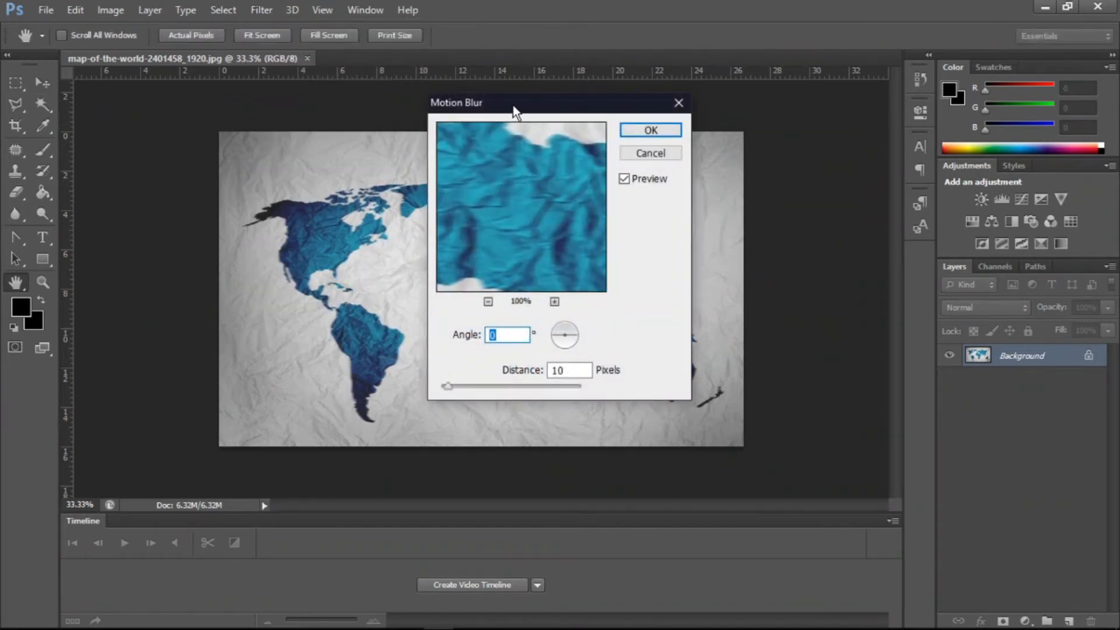
left_click_drag(511, 110, 623, 110)
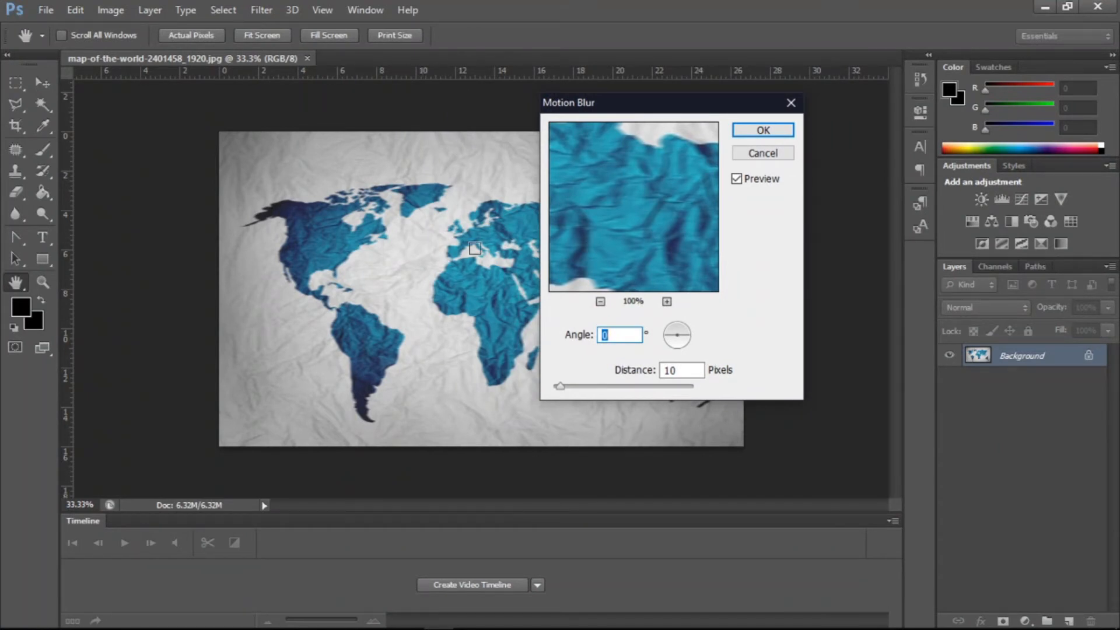
left_click_drag(558, 389, 601, 386)
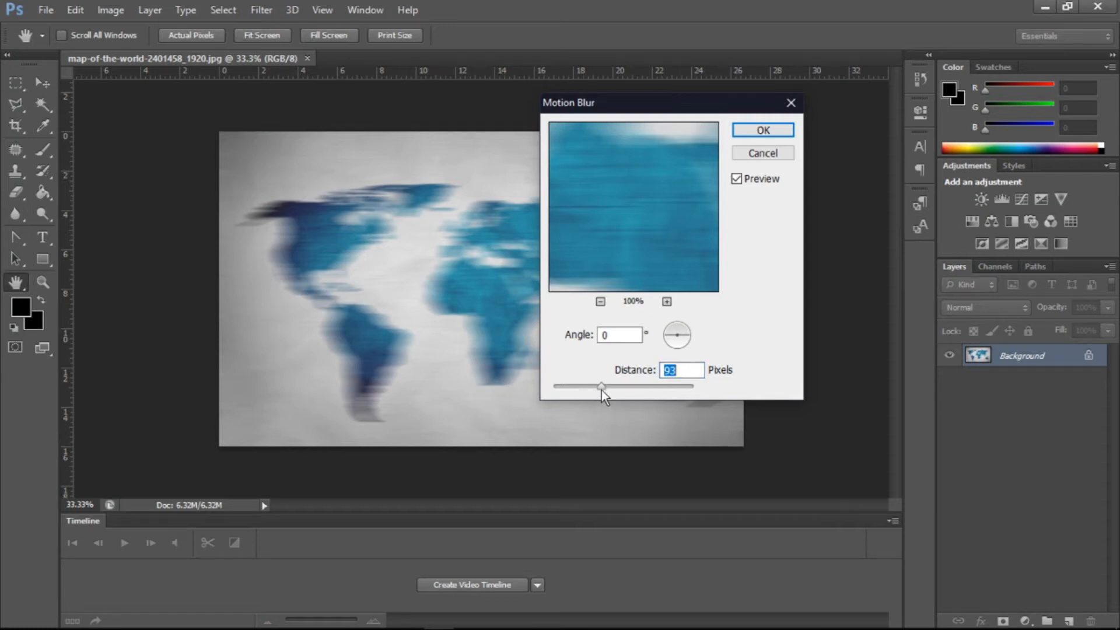
left_click_drag(600, 390, 583, 387)
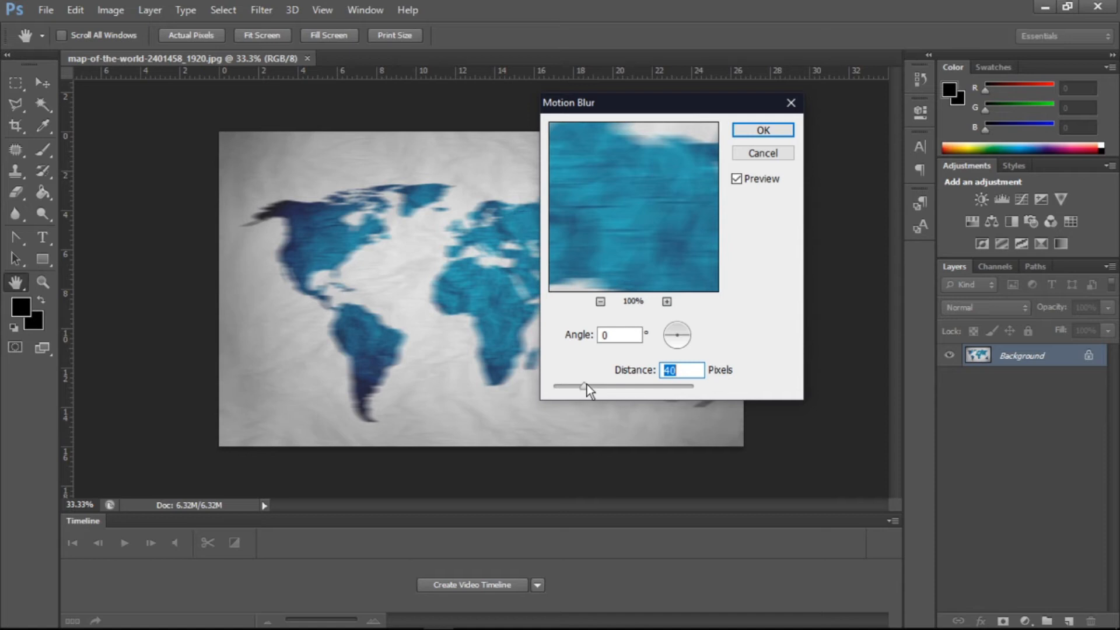
left_click_drag(586, 385, 576, 385)
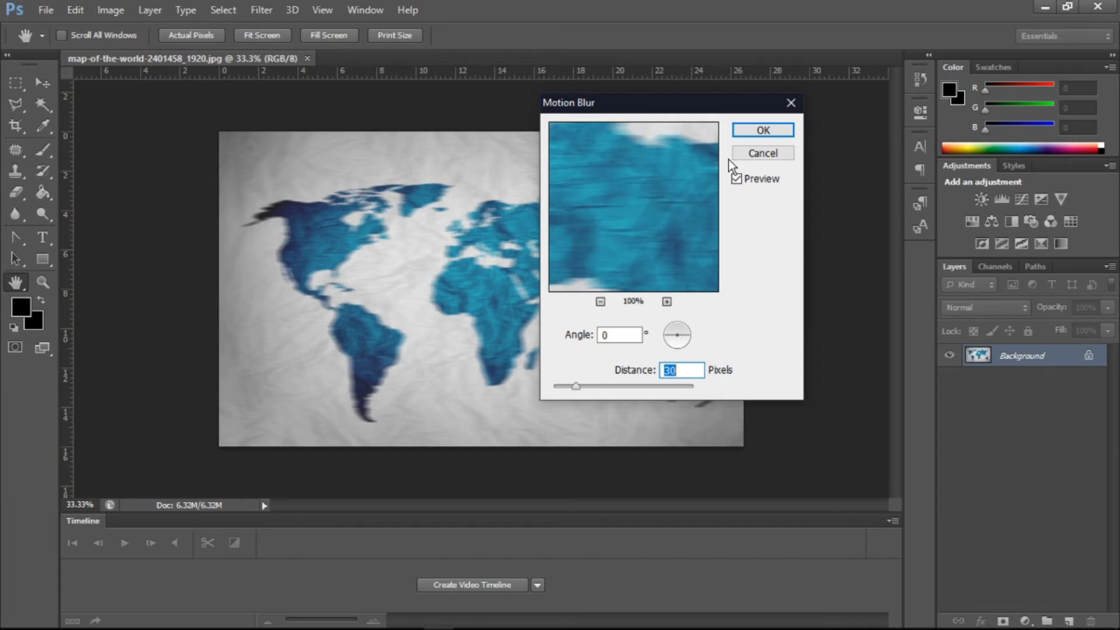
left_click(748, 155)
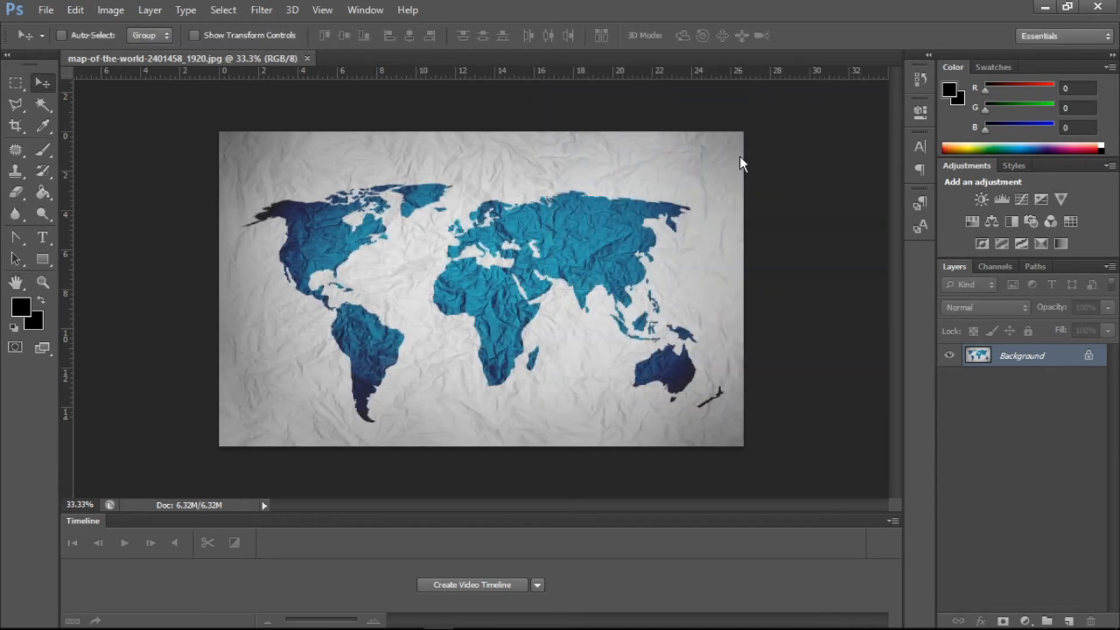
- Apply a Radial Blur using the Spin method with amount 59, then undo the filter
left_click(261, 10)
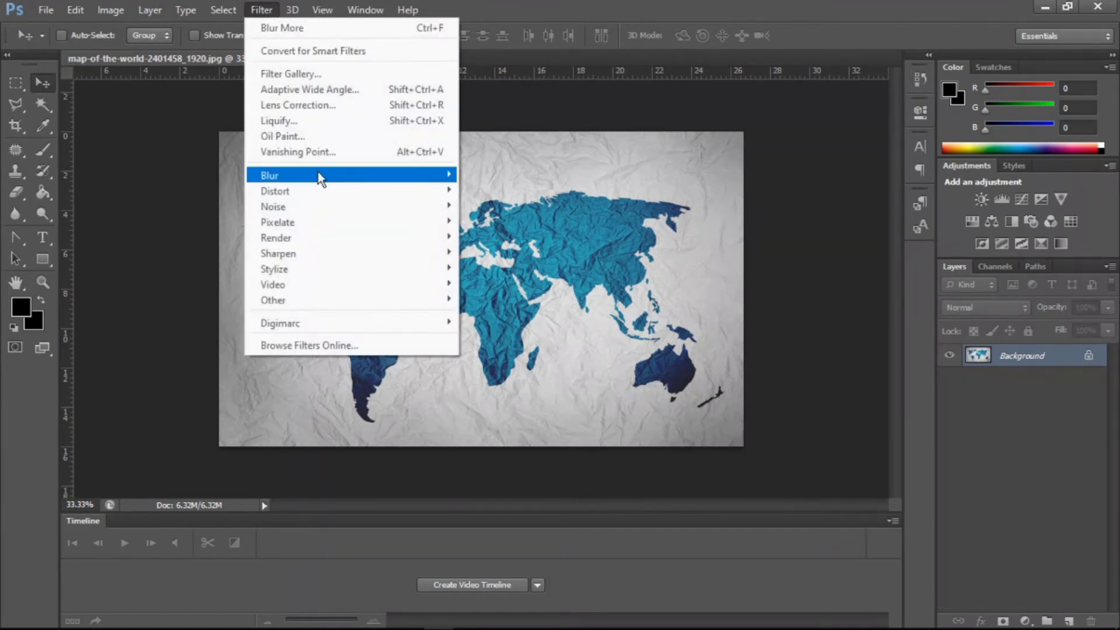
mouse_move(317, 172)
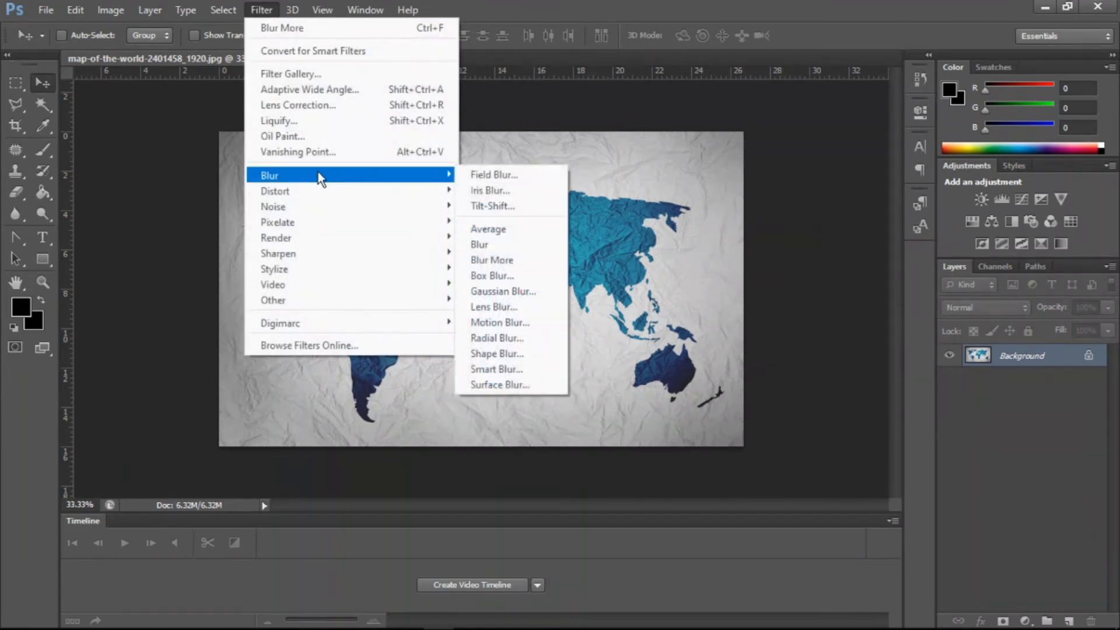
left_click(505, 338)
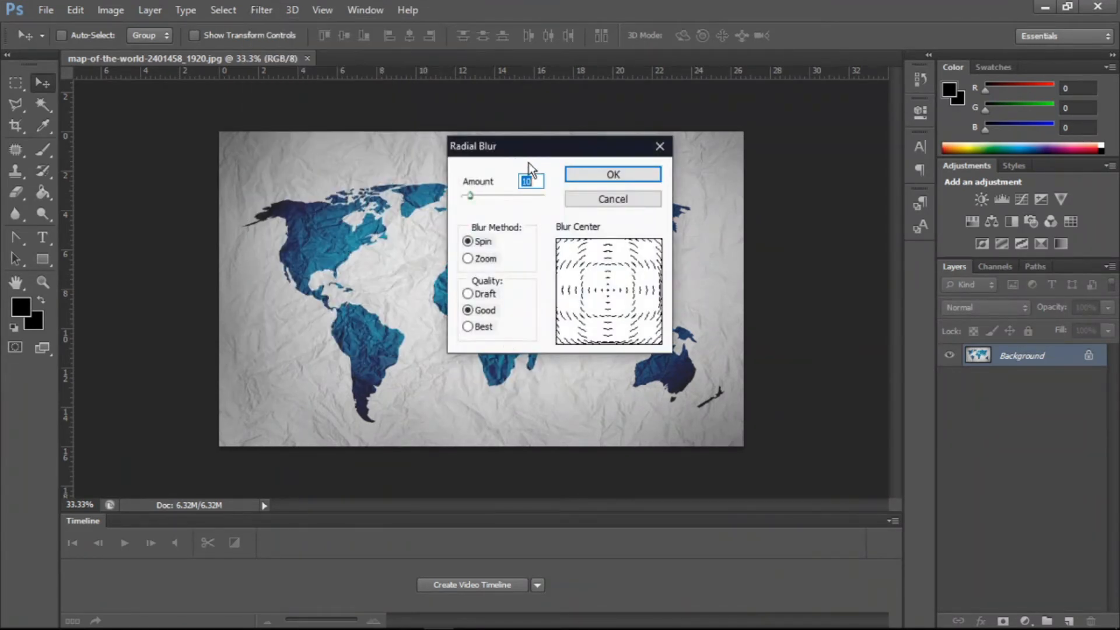
left_click_drag(509, 156, 630, 156)
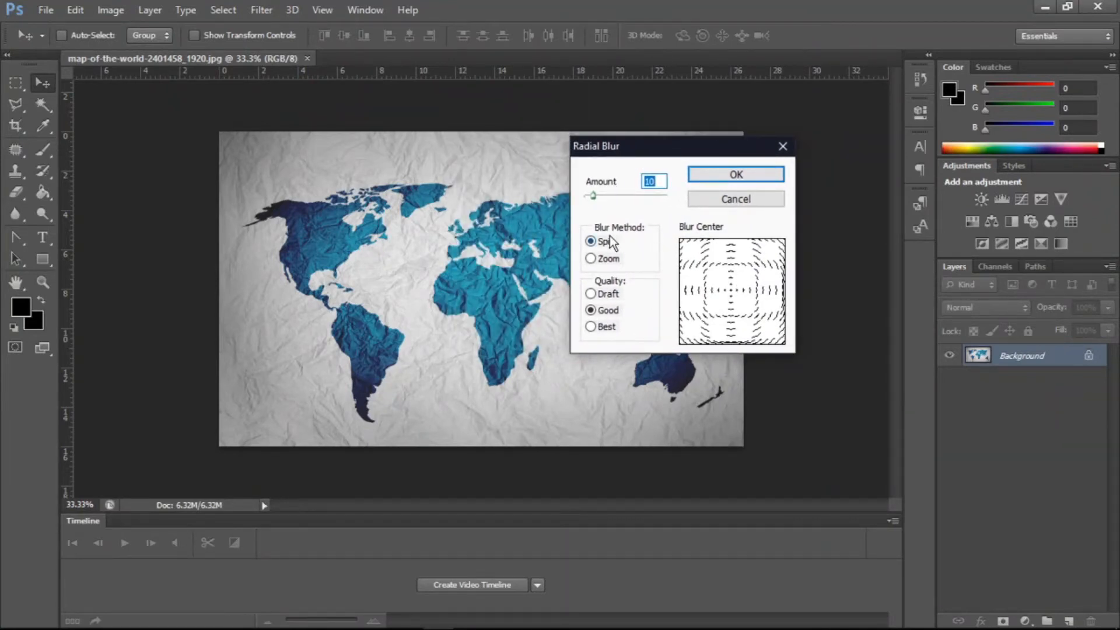
left_click(609, 259)
left_click(604, 243)
left_click(604, 198)
left_click_drag(604, 198, 633, 197)
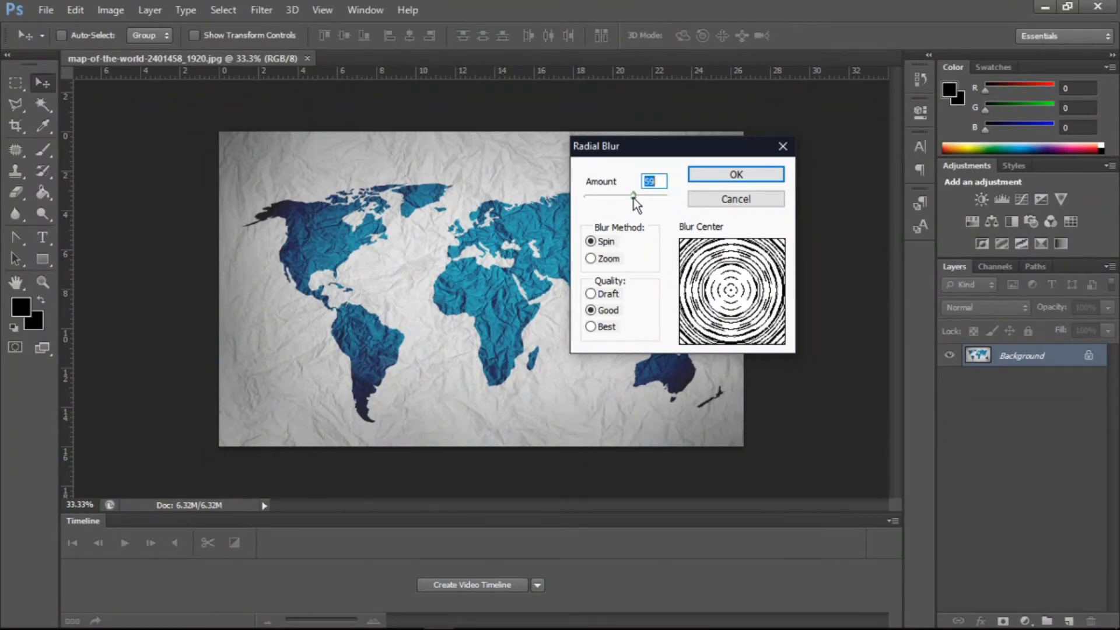
left_click(608, 257)
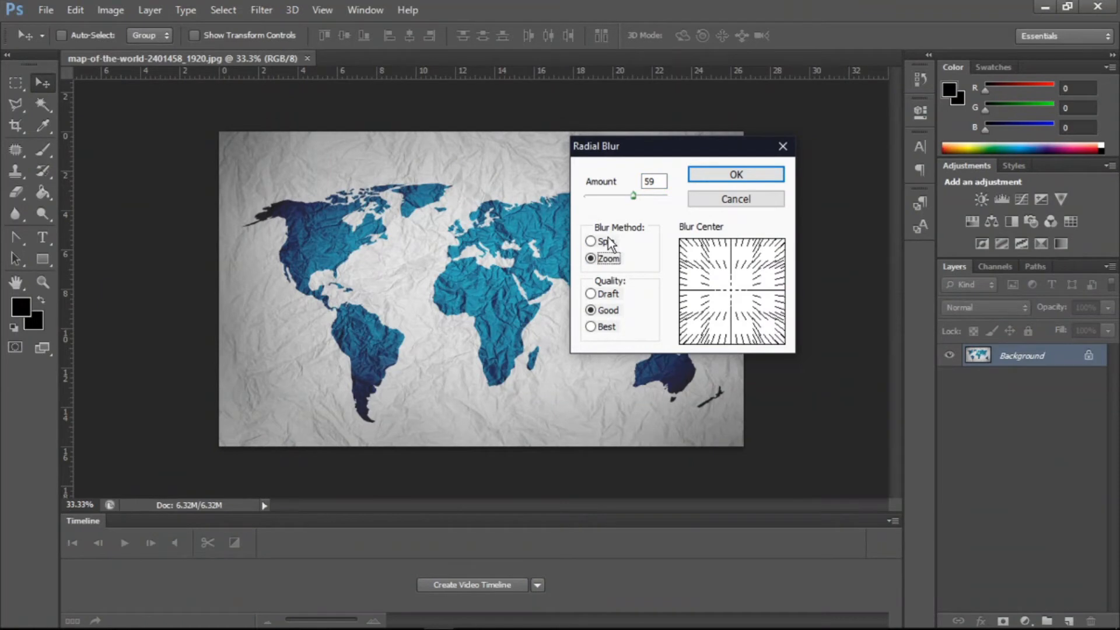
left_click(607, 242)
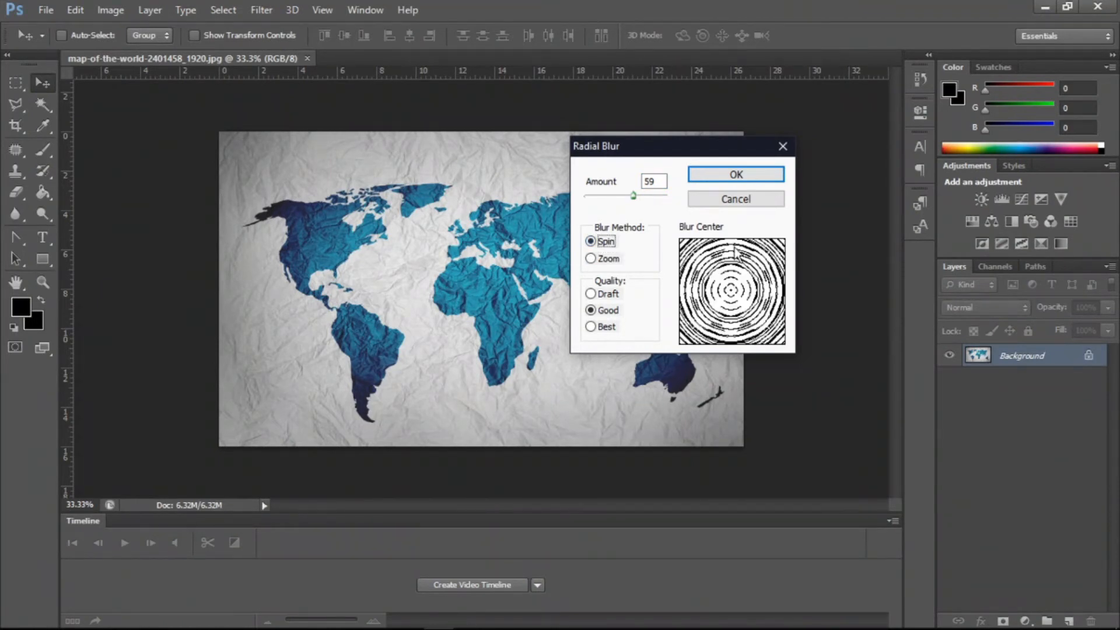
left_click(730, 174)
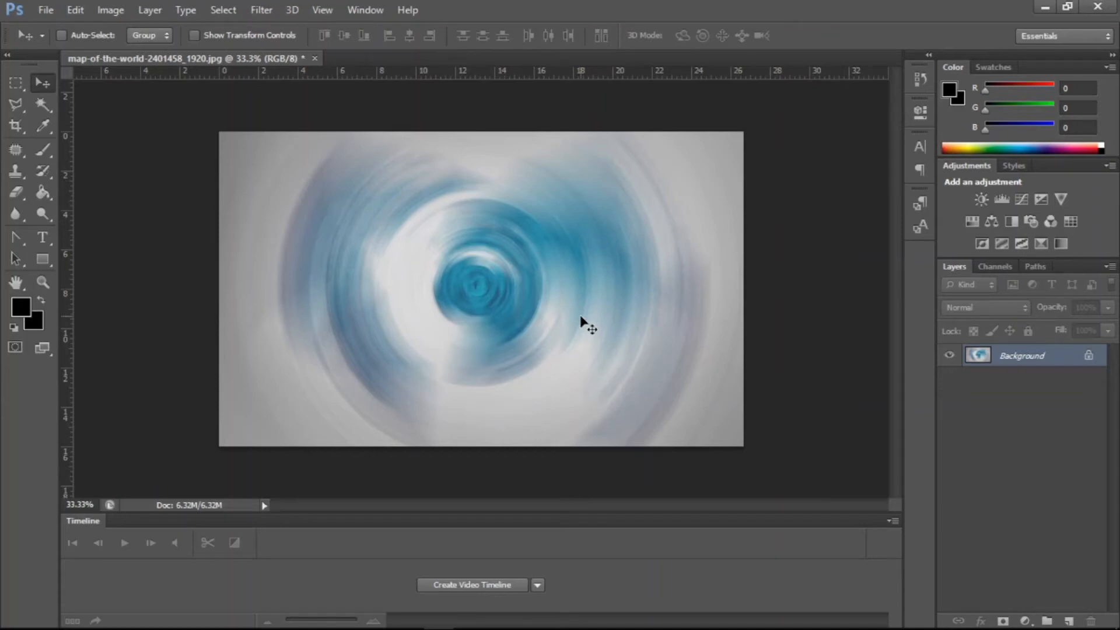
key("ctrl+z")
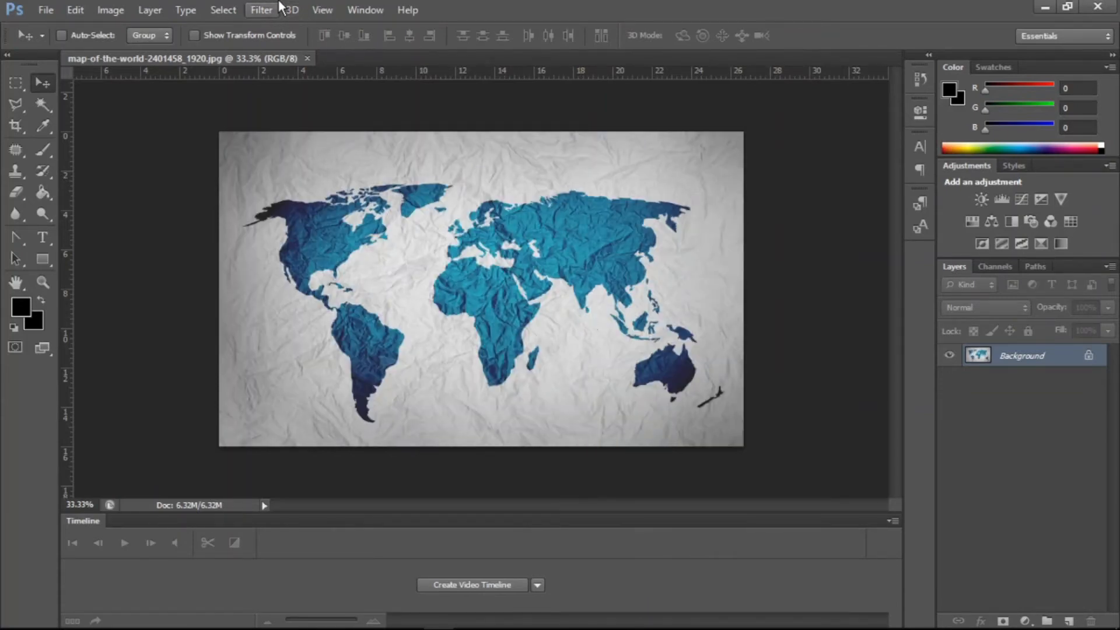
- Open Shape Blur, choose the fish shape and set the radius to 51 pixels
left_click(266, 10)
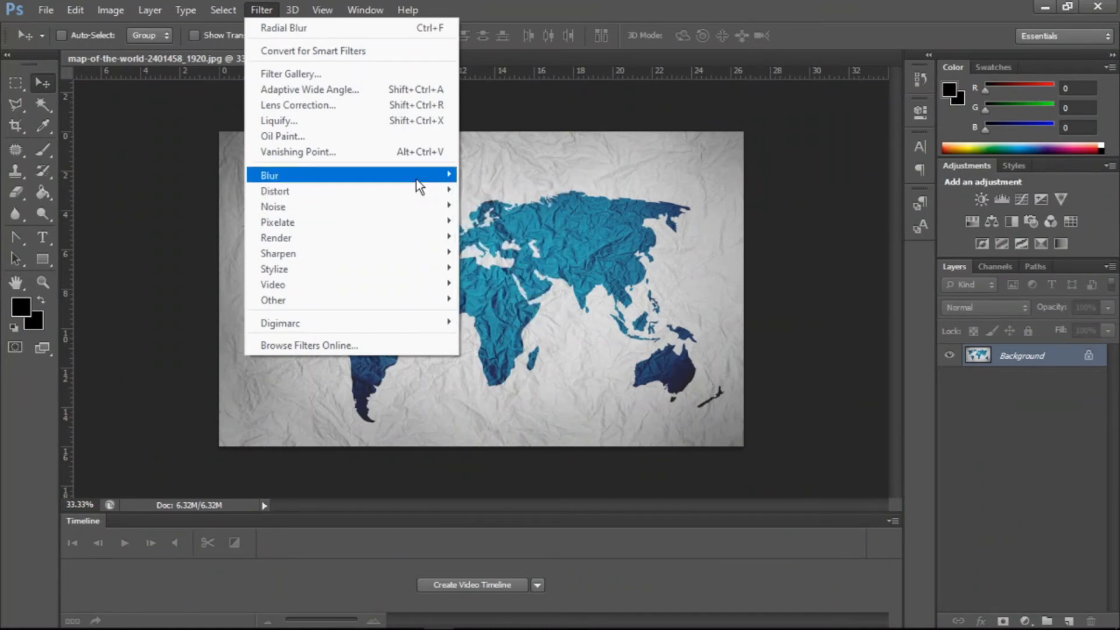
mouse_move(416, 180)
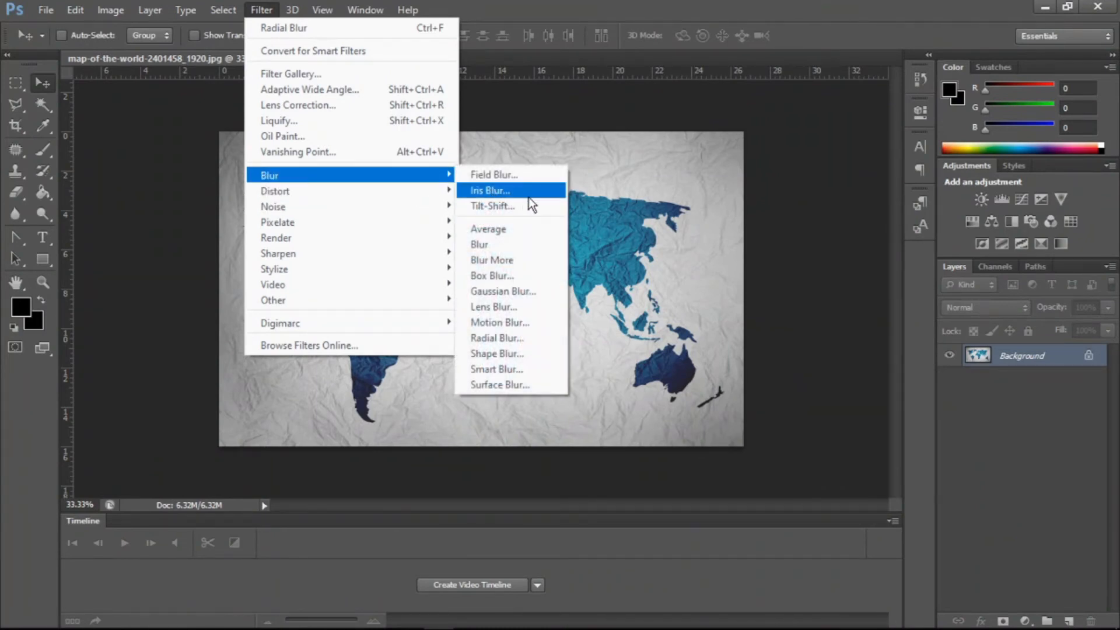
left_click(512, 353)
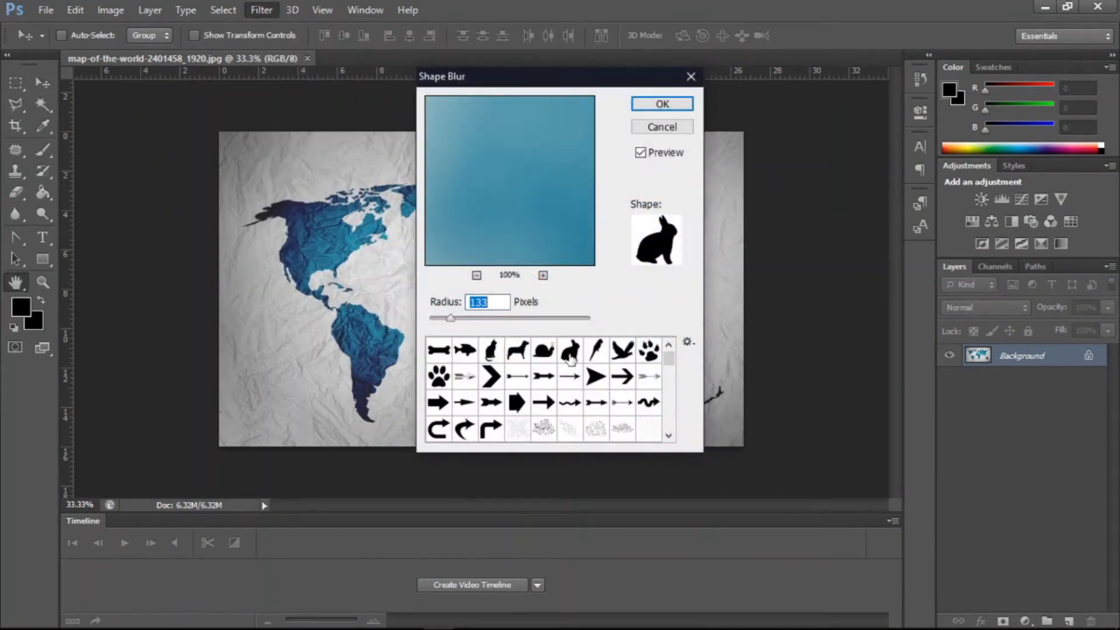
left_click_drag(484, 89, 699, 134)
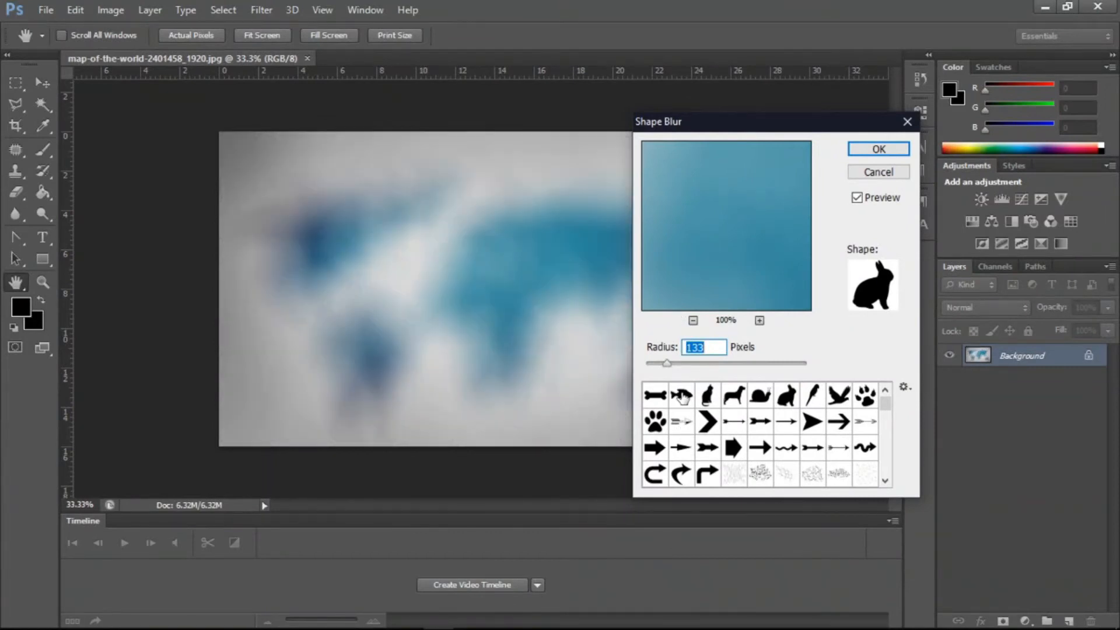
left_click(681, 396)
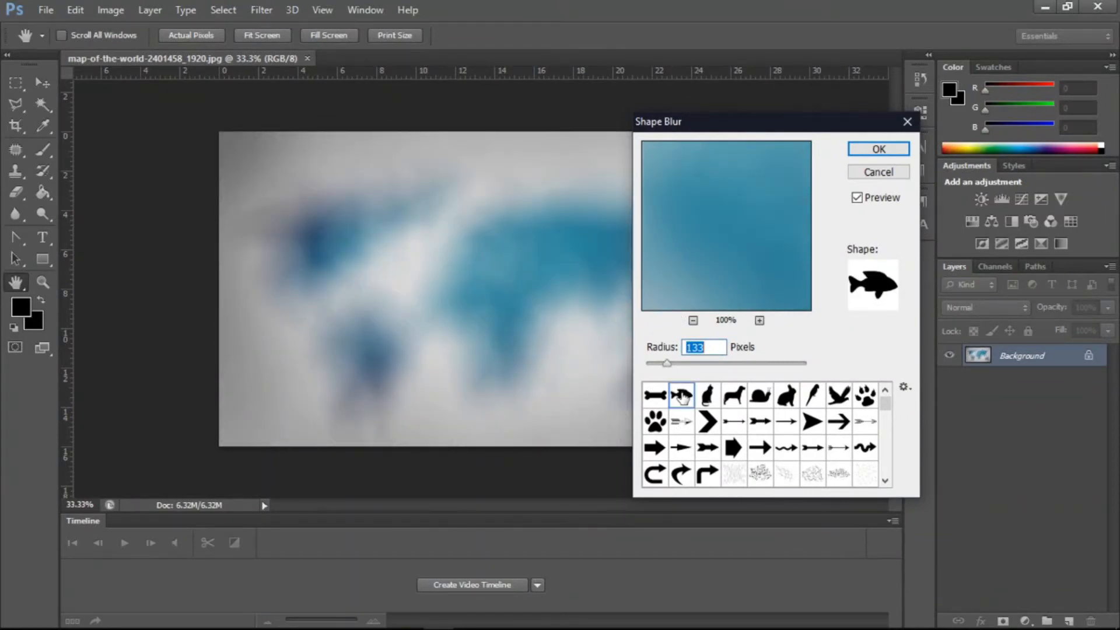
left_click(668, 365)
left_click_drag(668, 366, 654, 367)
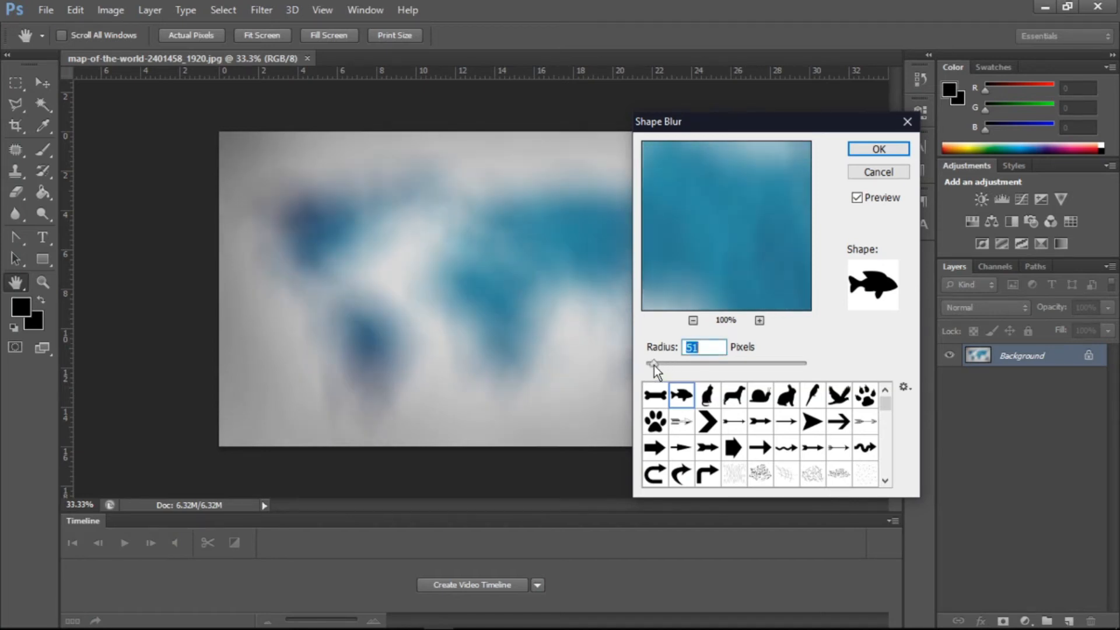
- Try the snail and bird shapes, then cancel the Shape Blur dialog
left_click(752, 401)
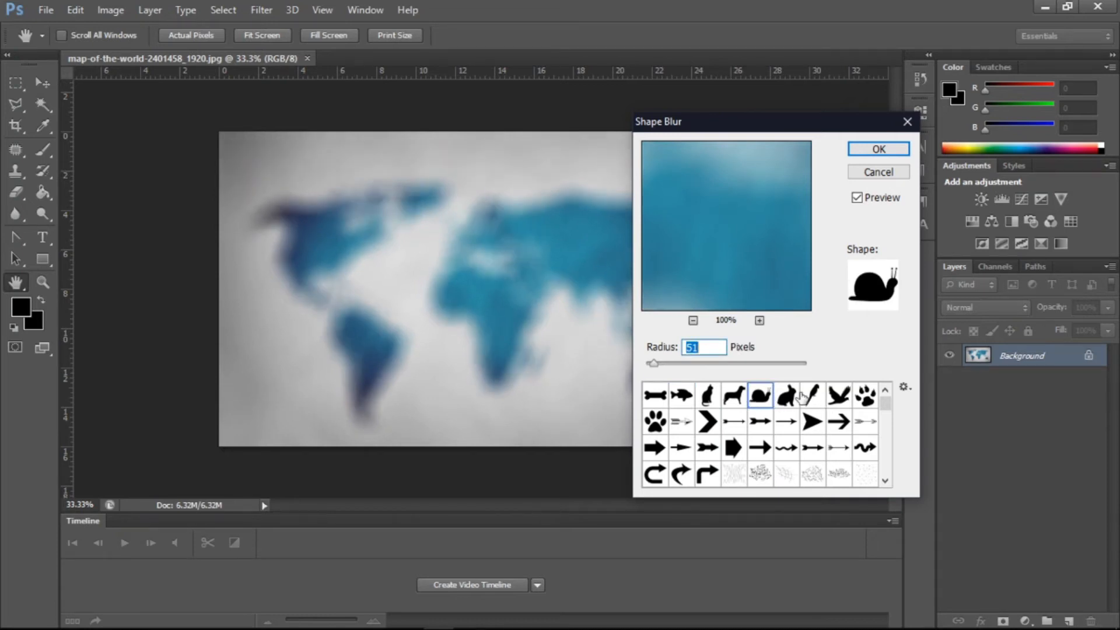
left_click(802, 398)
left_click(823, 397)
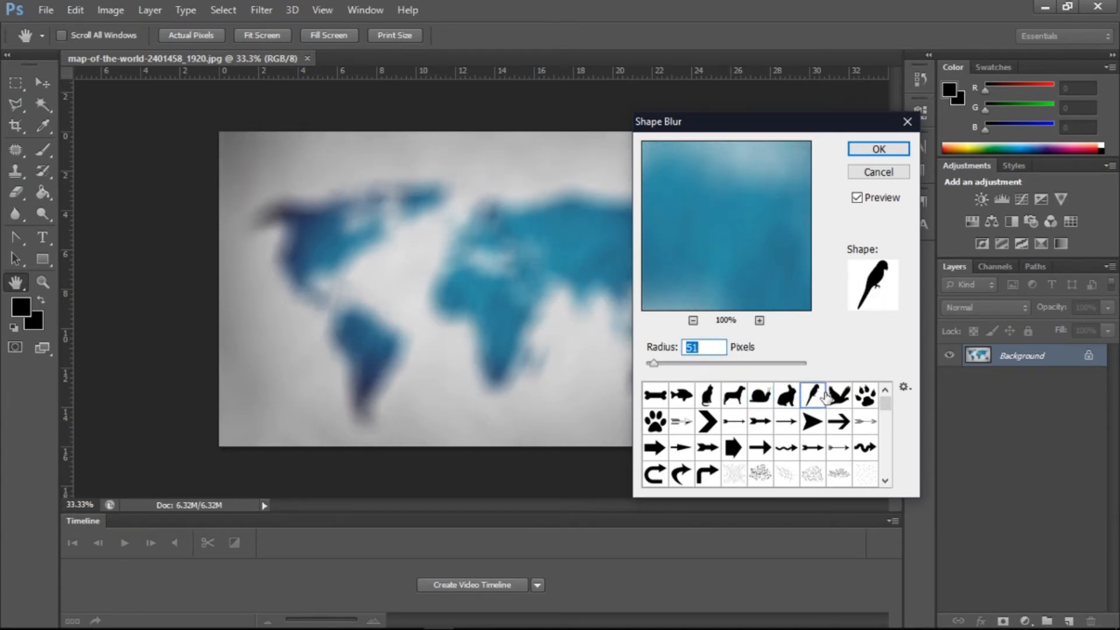
double_click(825, 396)
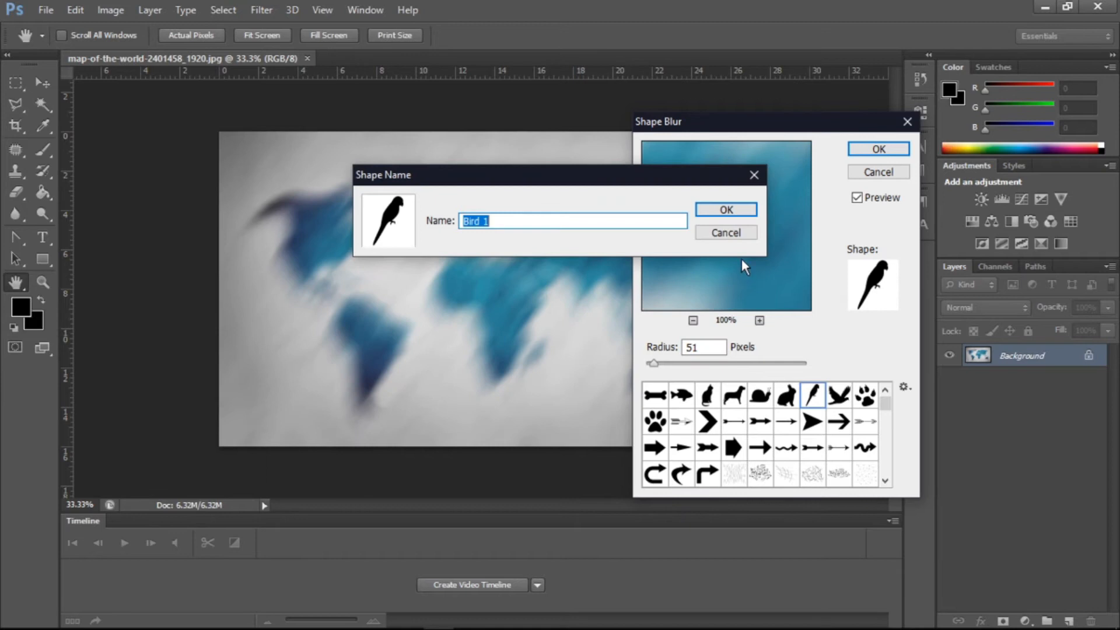
left_click(724, 231)
left_click(874, 175)
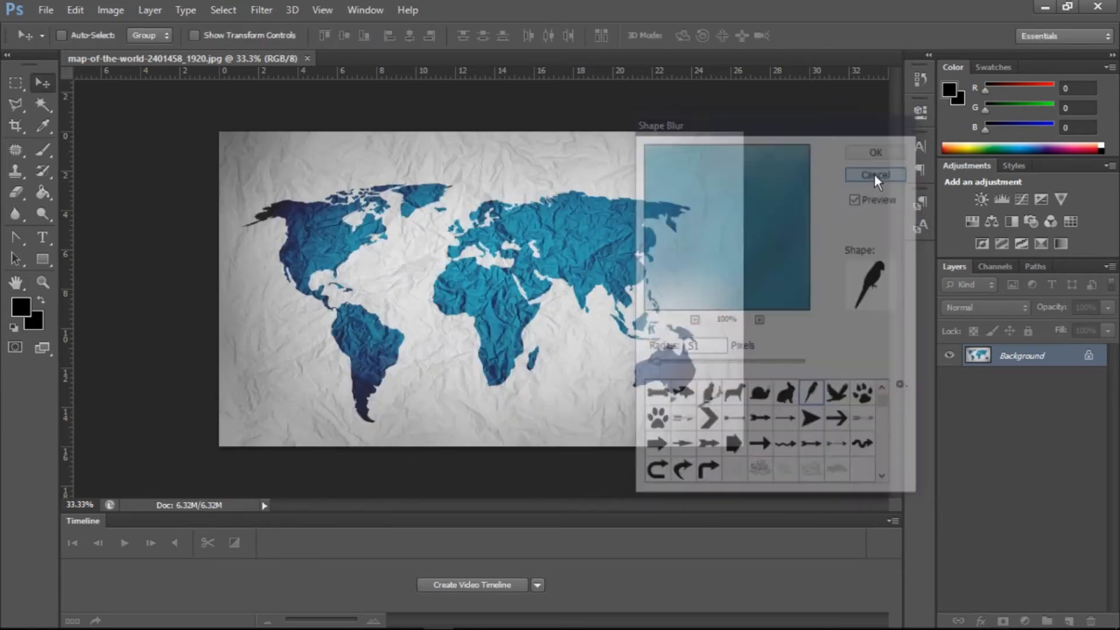
- Open Smart Blur and set the radius to 31.4 and the threshold to 58.3
left_click(261, 10)
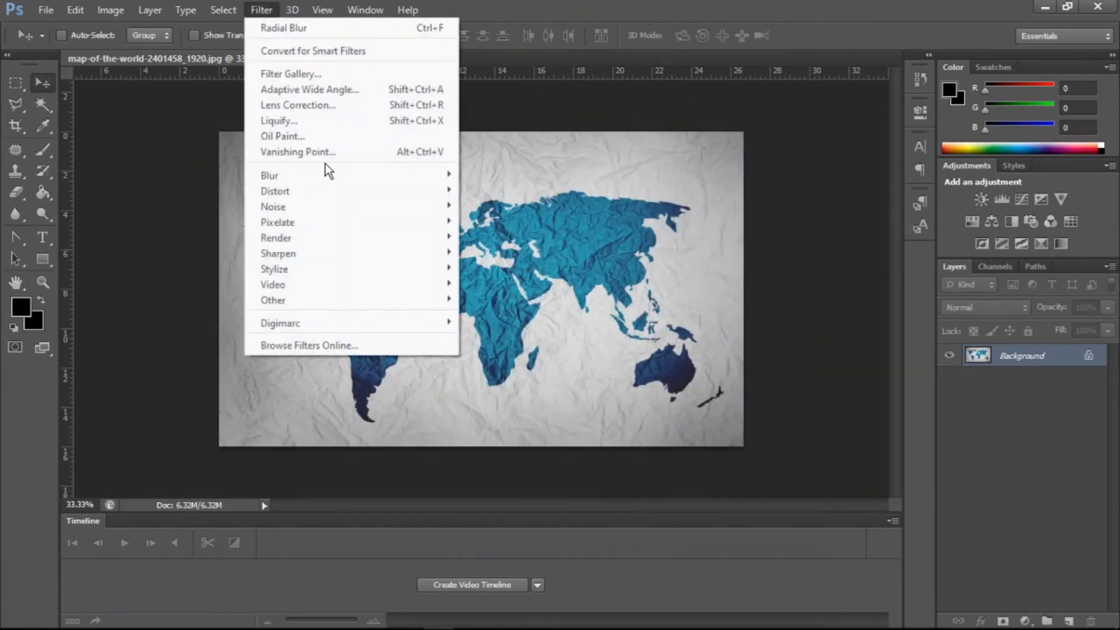
mouse_move(317, 170)
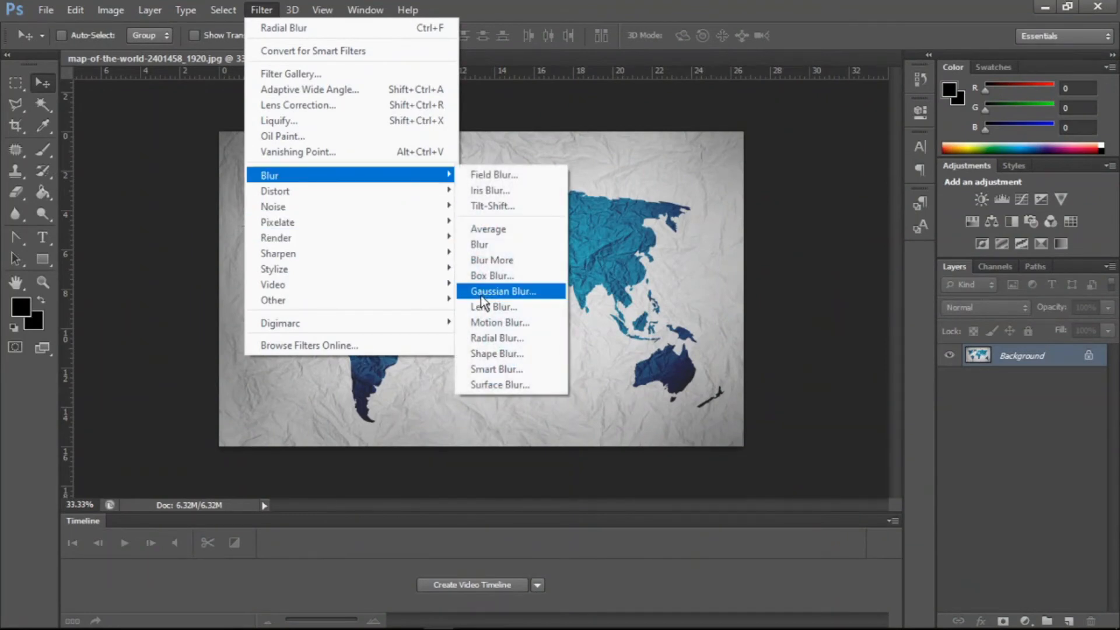
left_click(496, 369)
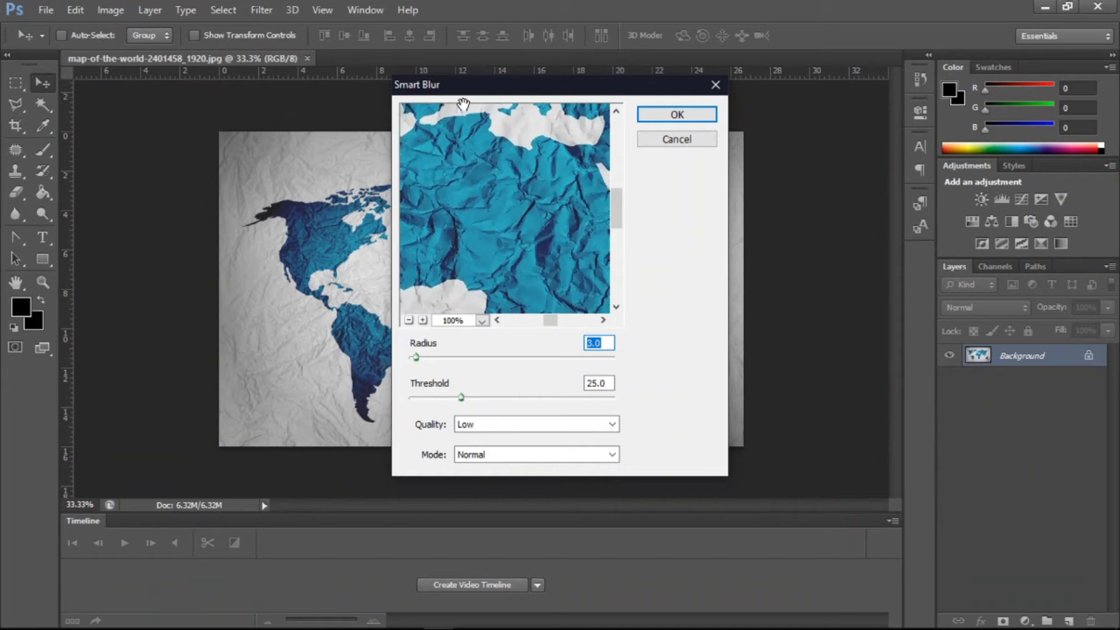
left_click_drag(513, 221, 464, 268)
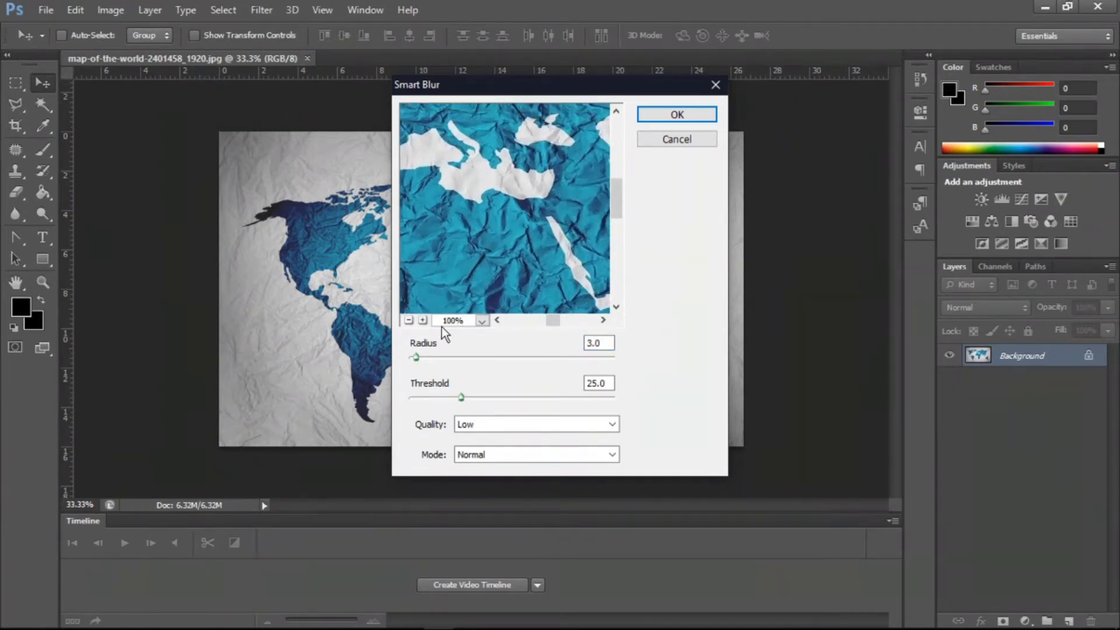
left_click_drag(415, 357, 474, 354)
left_click_drag(470, 396, 530, 393)
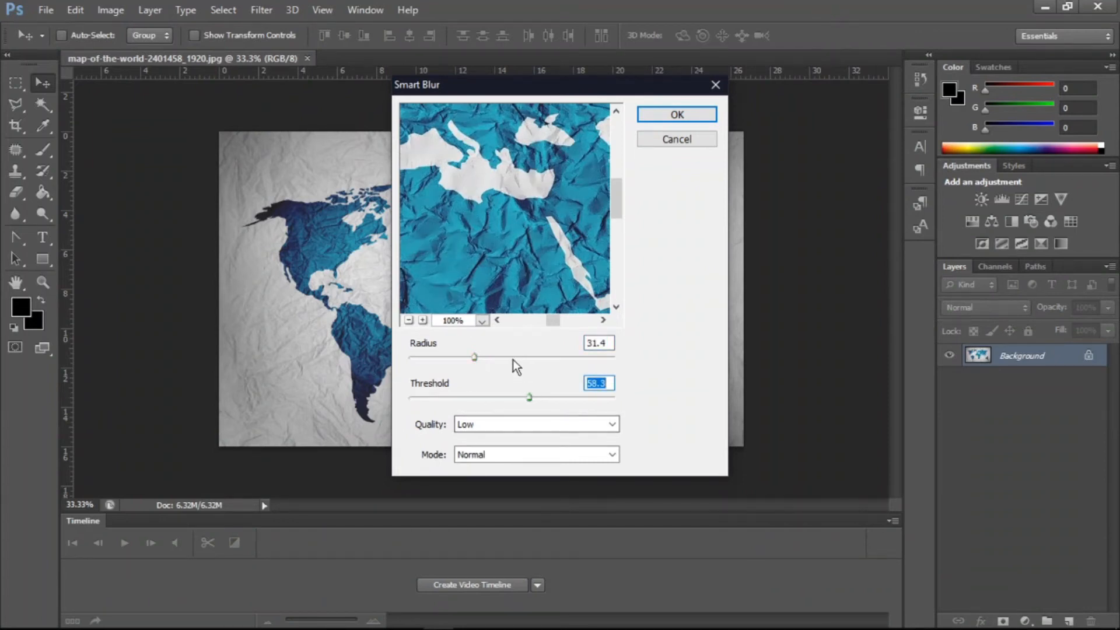
- Apply Smart Blur with radius 88.7, threshold 81.1 and Low quality, then save the image
left_click_drag(474, 357, 441, 356)
left_click_drag(511, 202, 474, 269)
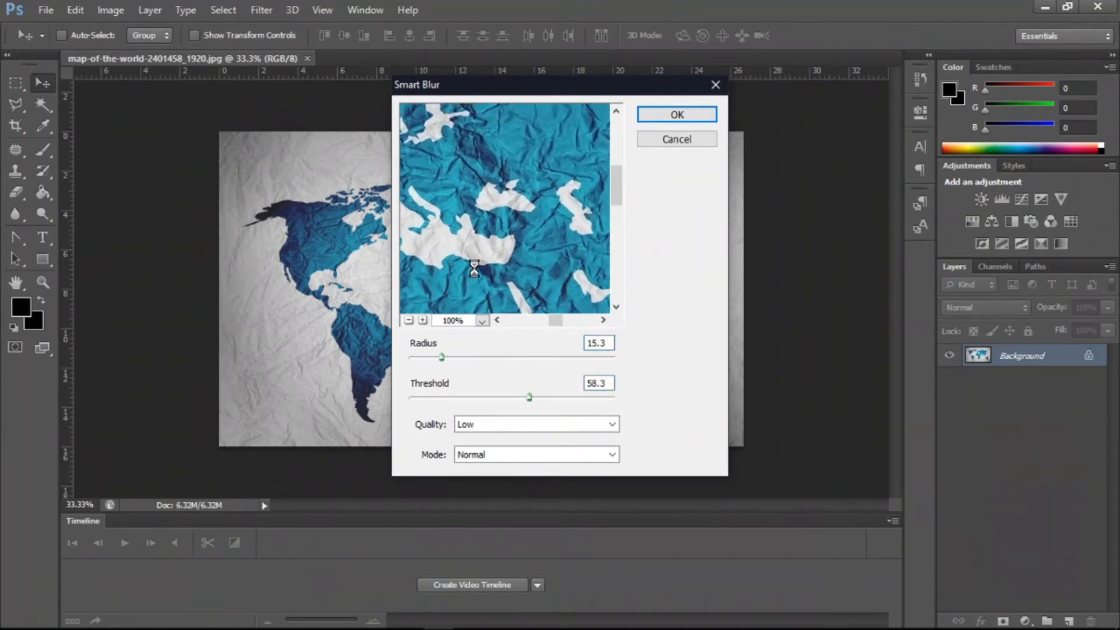
left_click_drag(495, 219, 447, 297)
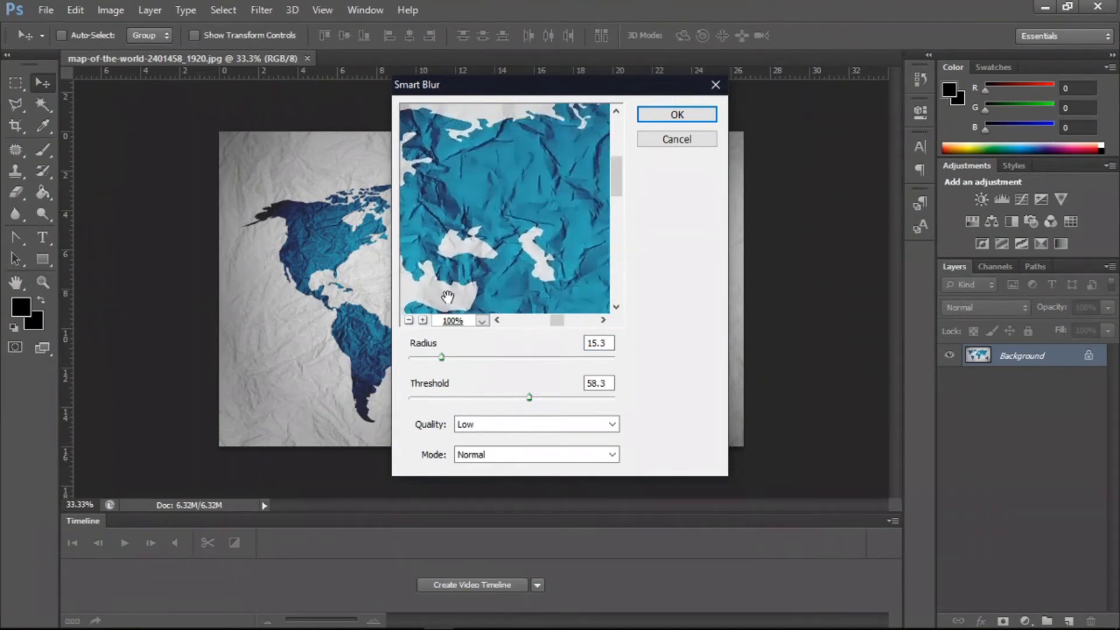
left_click_drag(466, 345, 558, 350)
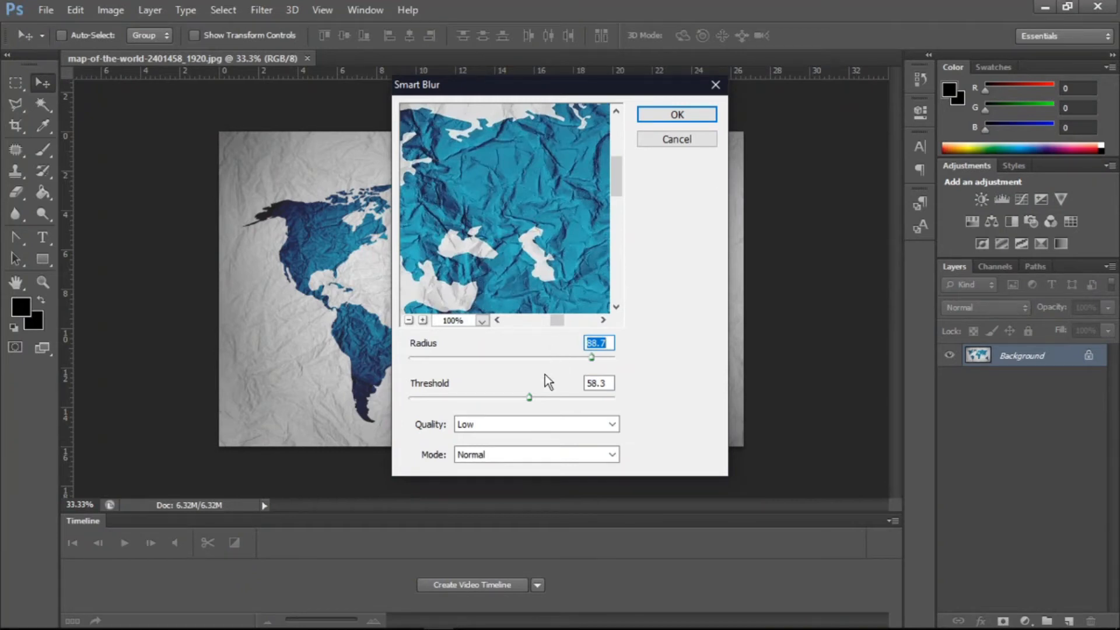
left_click_drag(526, 401, 576, 400)
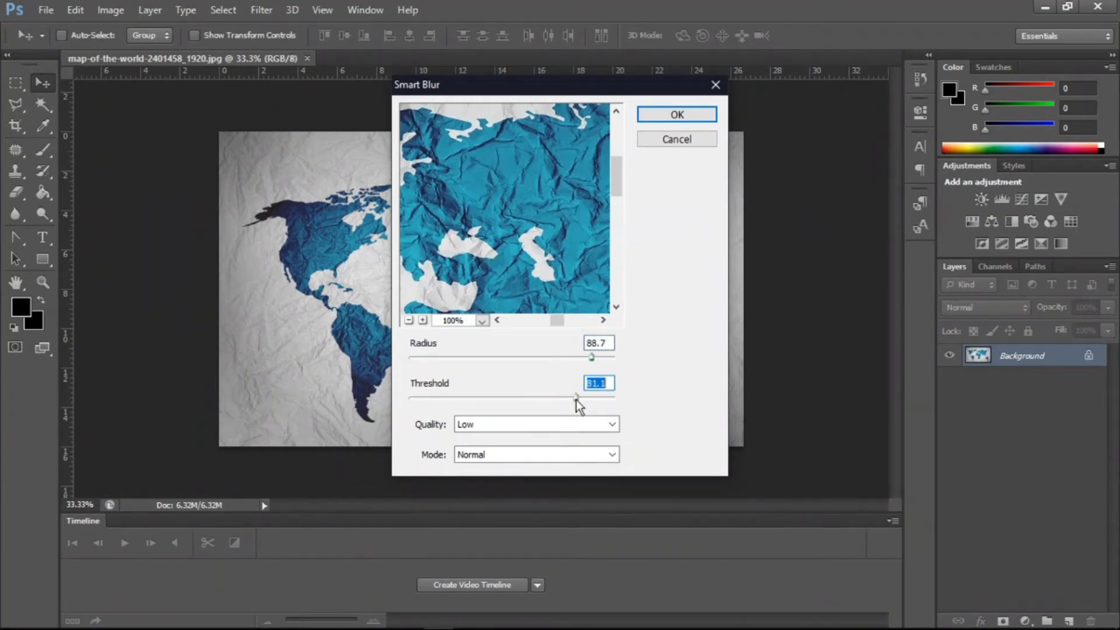
left_click(533, 426)
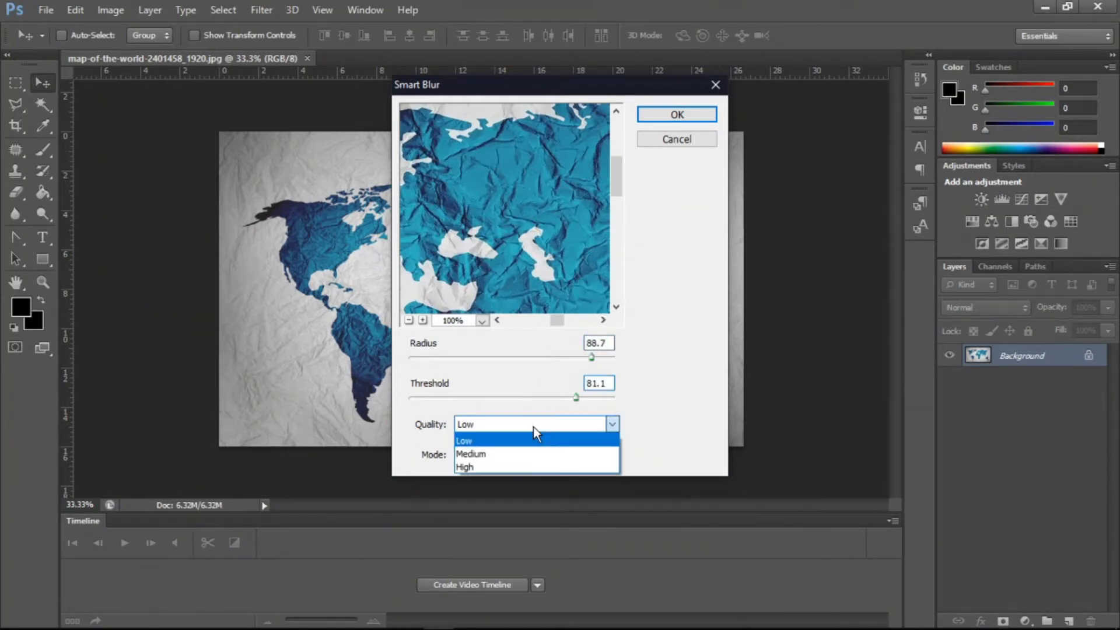
left_click(533, 425)
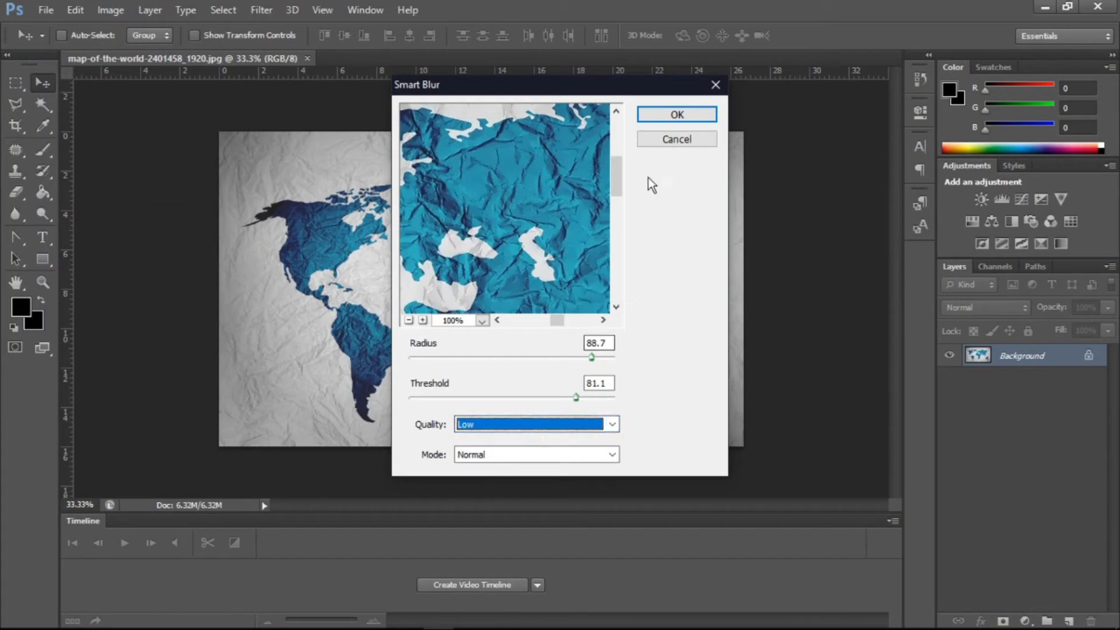
left_click(653, 117)
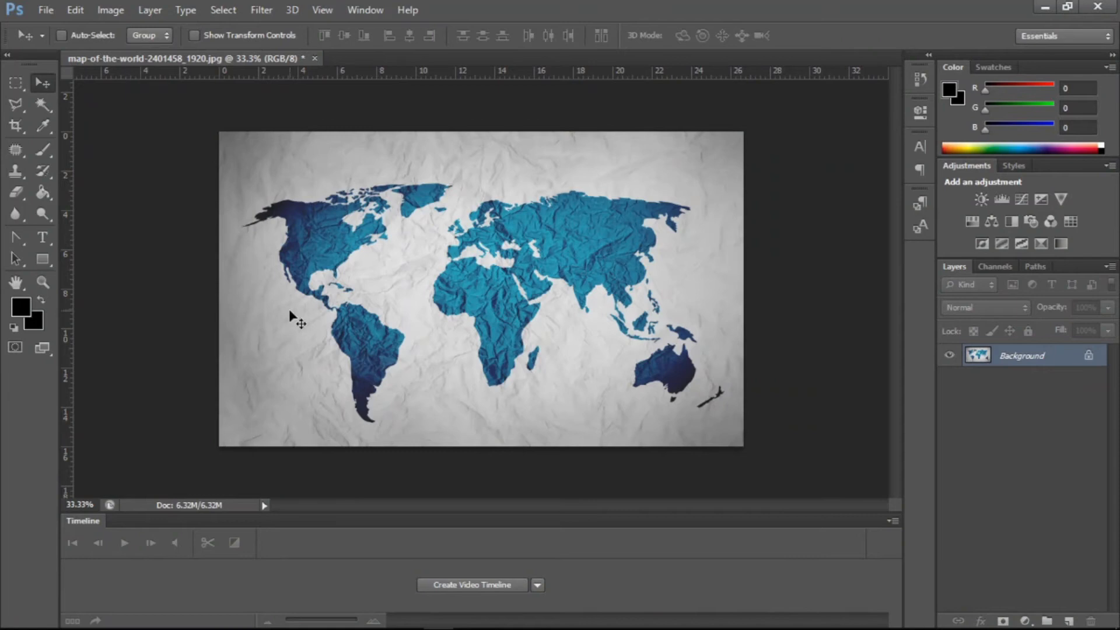
key("ctrl+s")
- Open Surface Blur, try a radius of 58 pixels and threshold of 180 levels, then cancel the dialog
left_click(261, 10)
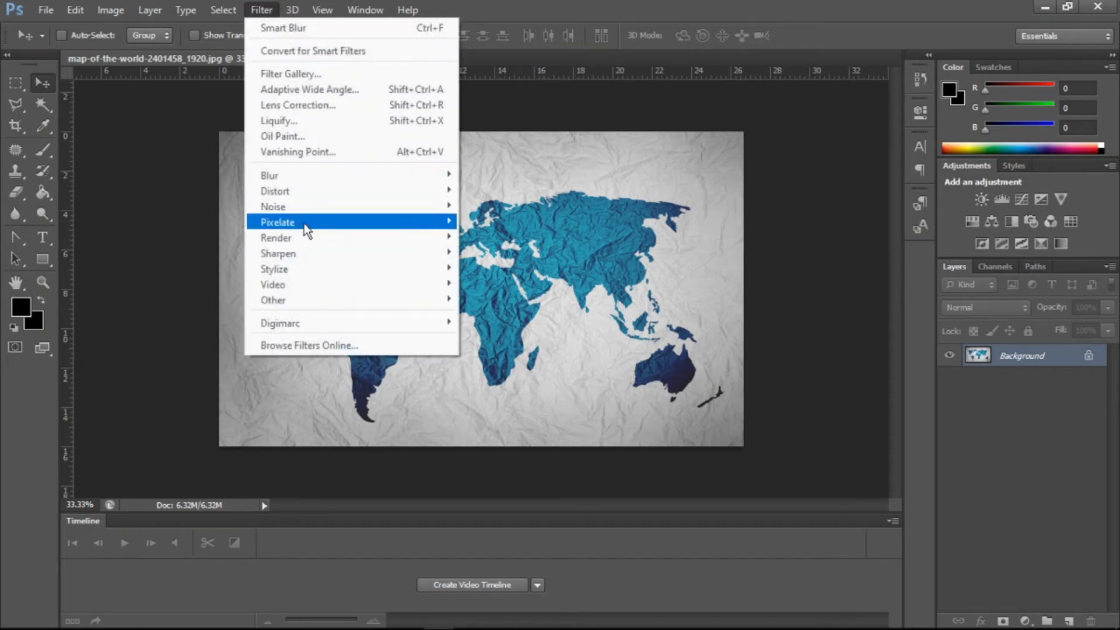
mouse_move(308, 179)
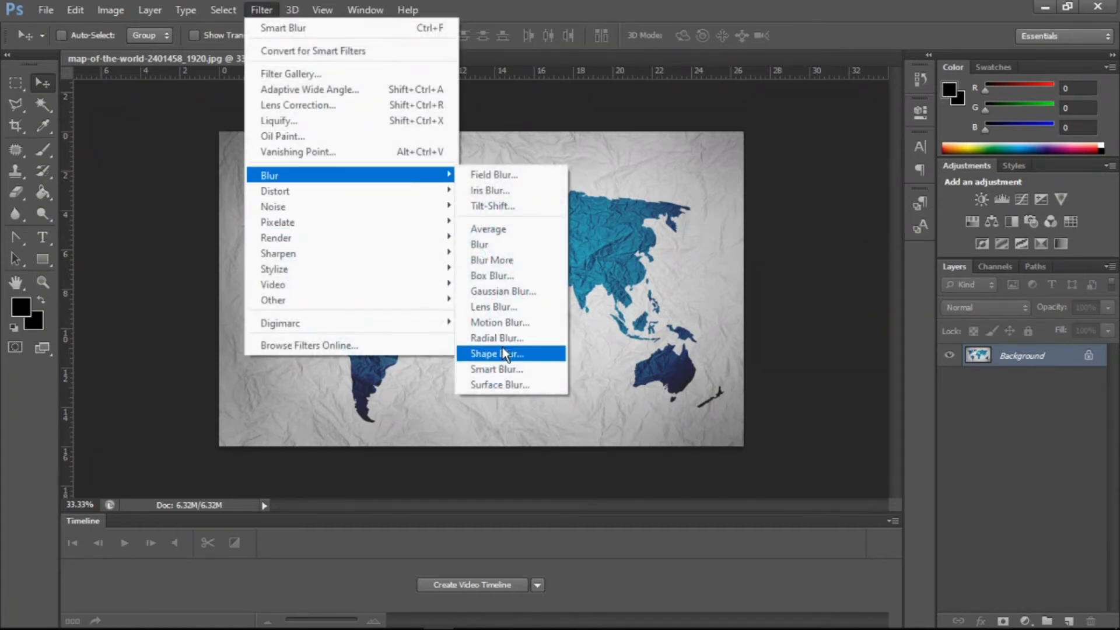
left_click(495, 384)
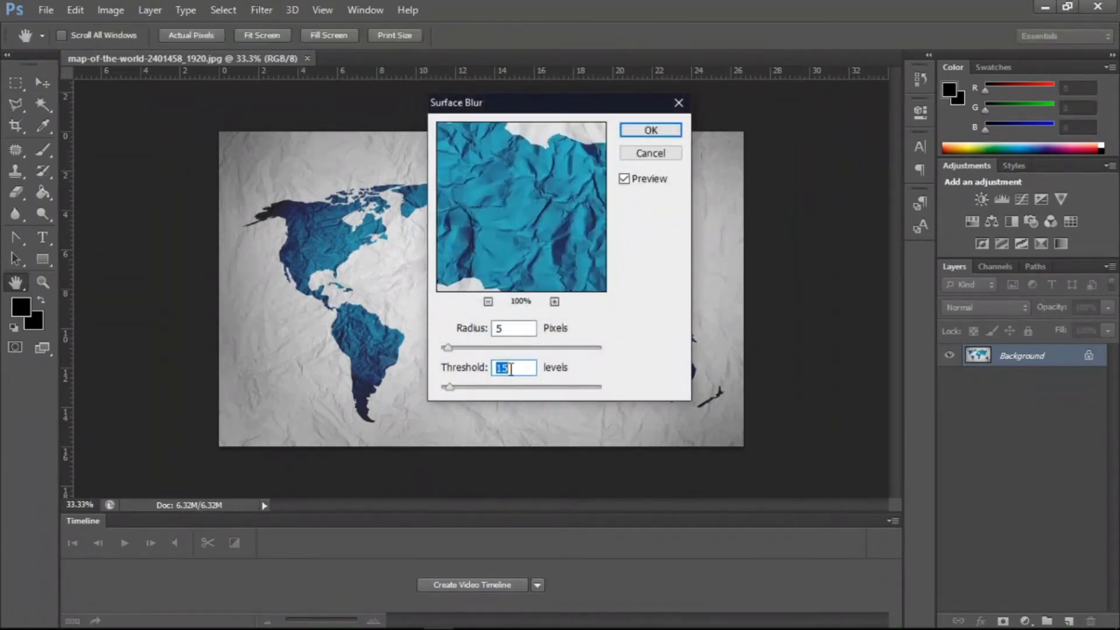
left_click(473, 348)
left_click_drag(537, 196, 475, 255)
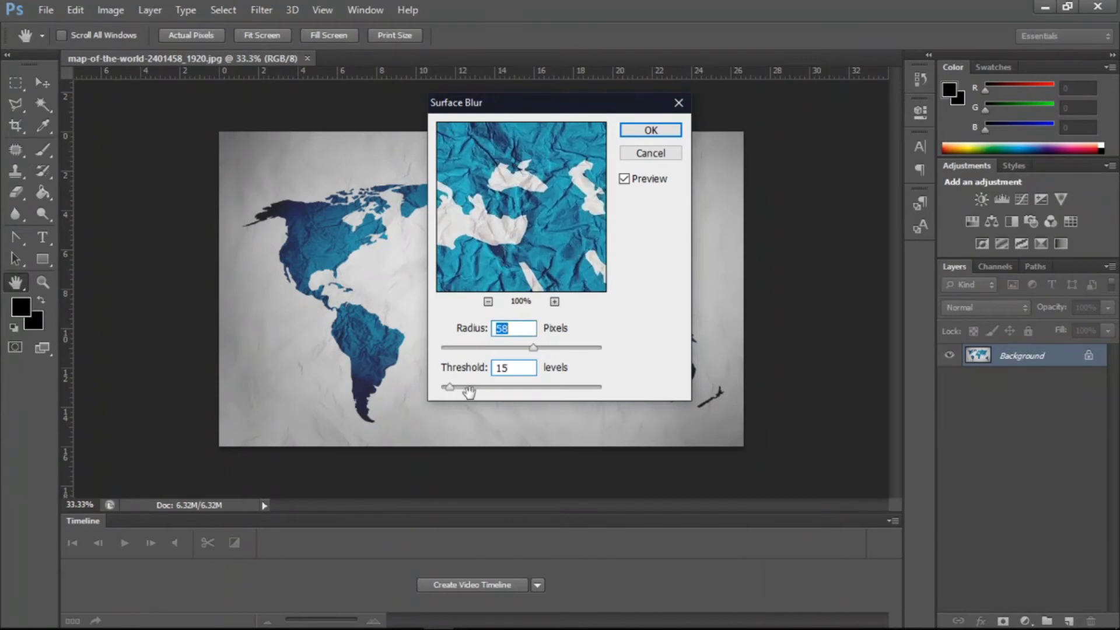
left_click(565, 386)
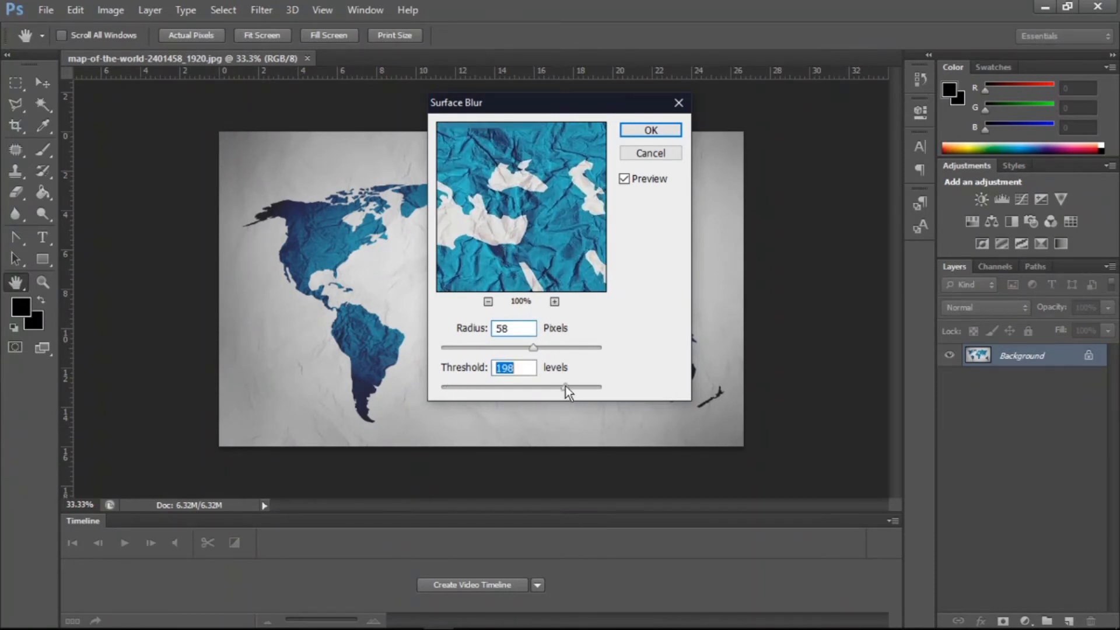
left_click_drag(565, 386, 553, 386)
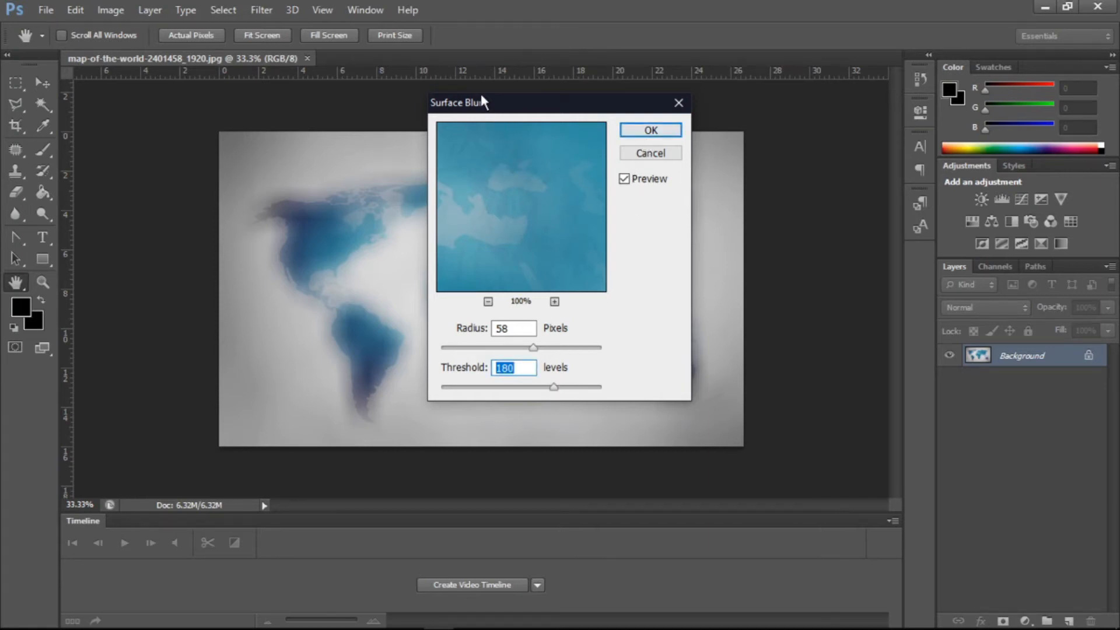
left_click_drag(480, 101, 727, 98)
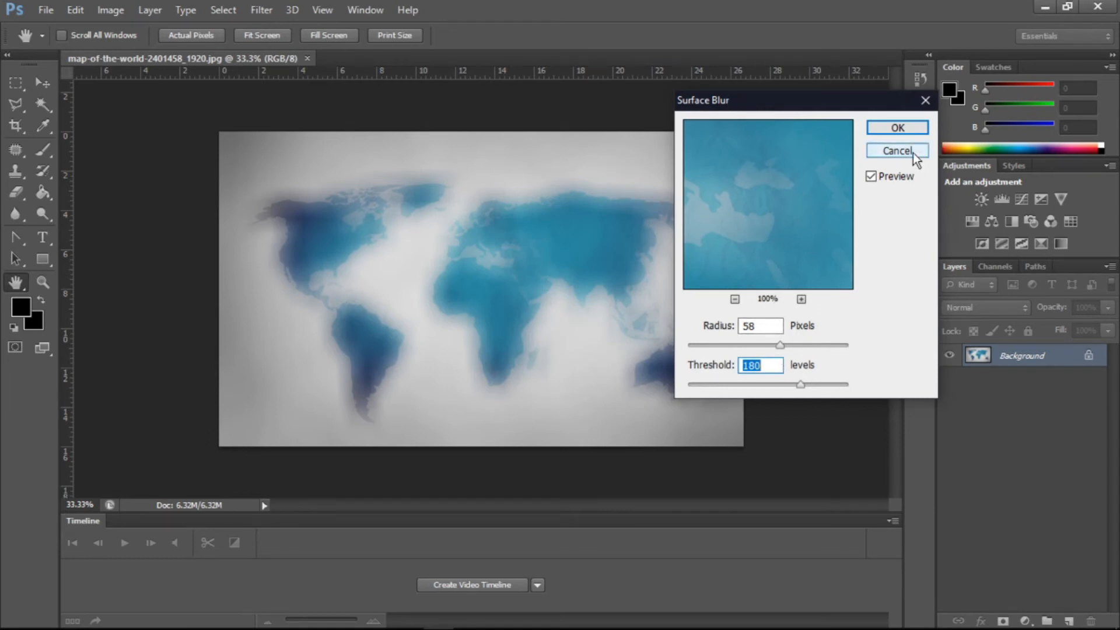
left_click(897, 151)
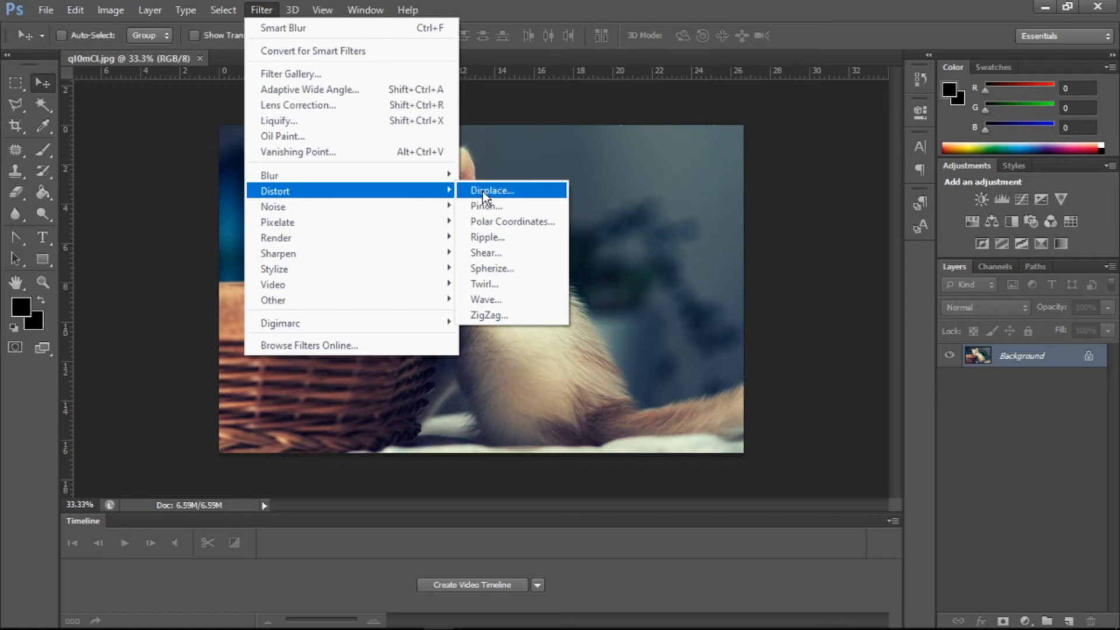
- Open Displace on the kitten image, set the horizontal scale to 12, edit the vertical scale, then cancel the displacement map chooser
left_click(545, 198)
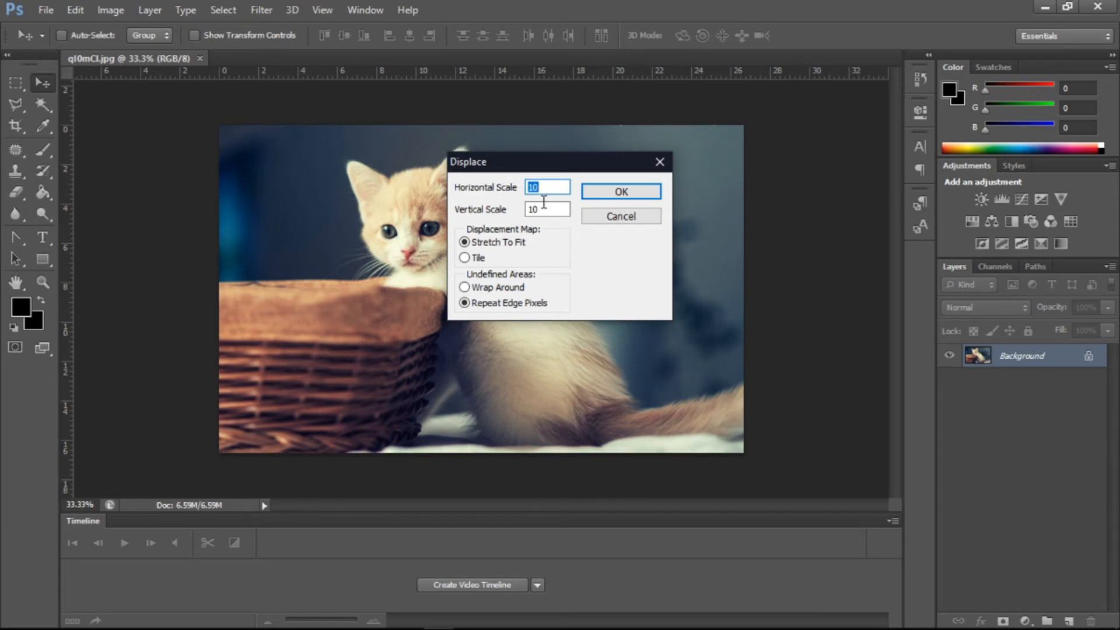
type("12")
left_click(544, 204)
key("BackSpace")
type("5")
left_click(631, 189)
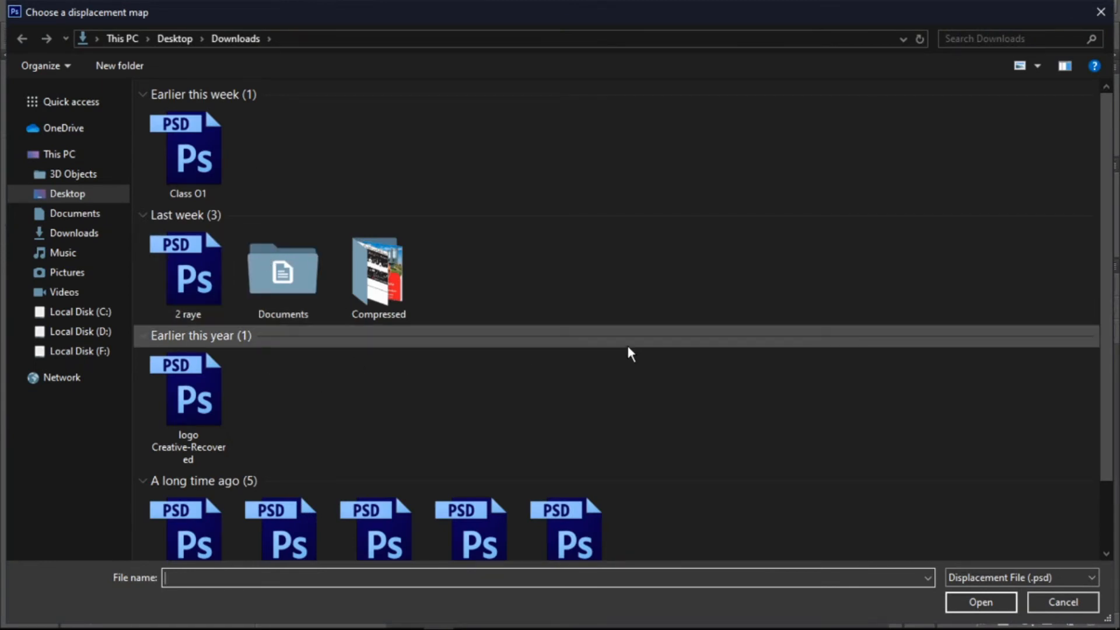
left_click(1053, 607)
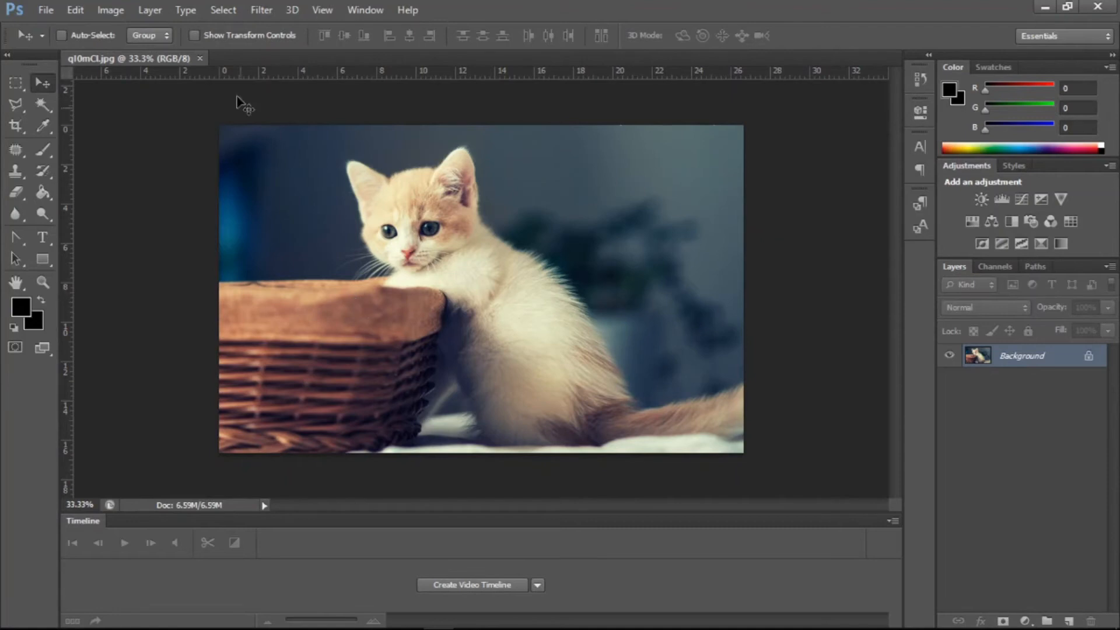
- Apply the Pinch filter with an amount of -53%, then undo it
left_click(262, 5)
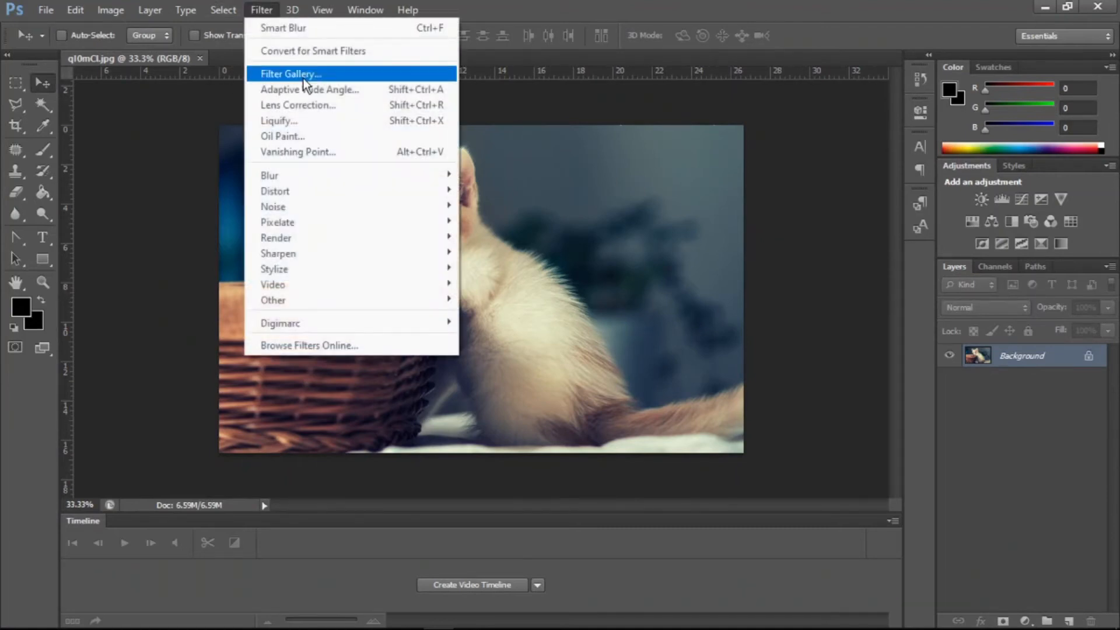
mouse_move(306, 197)
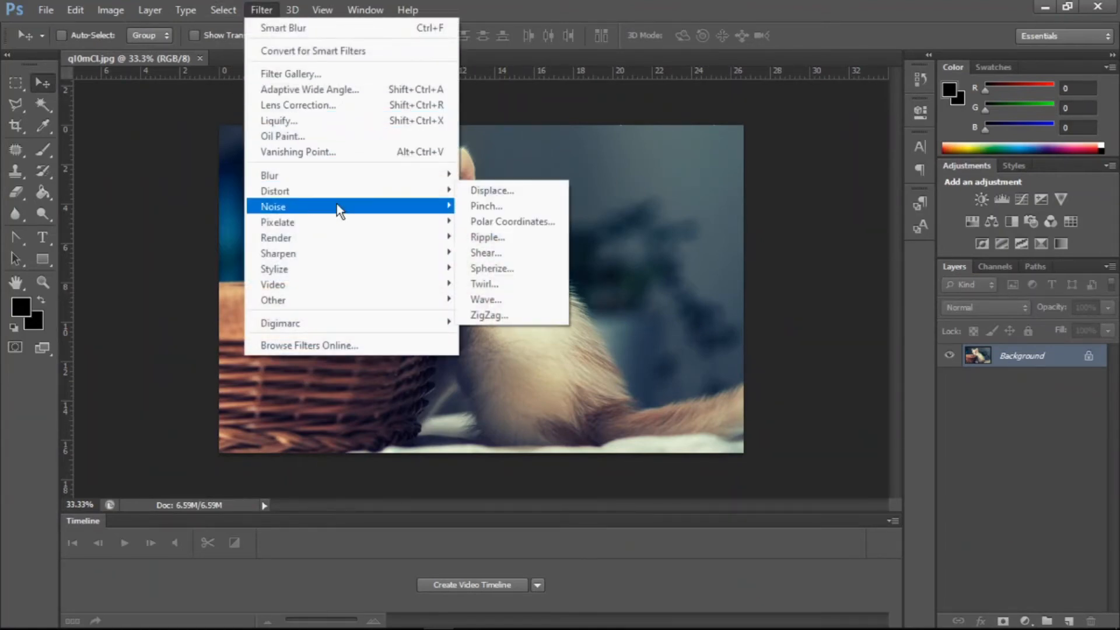
left_click(511, 205)
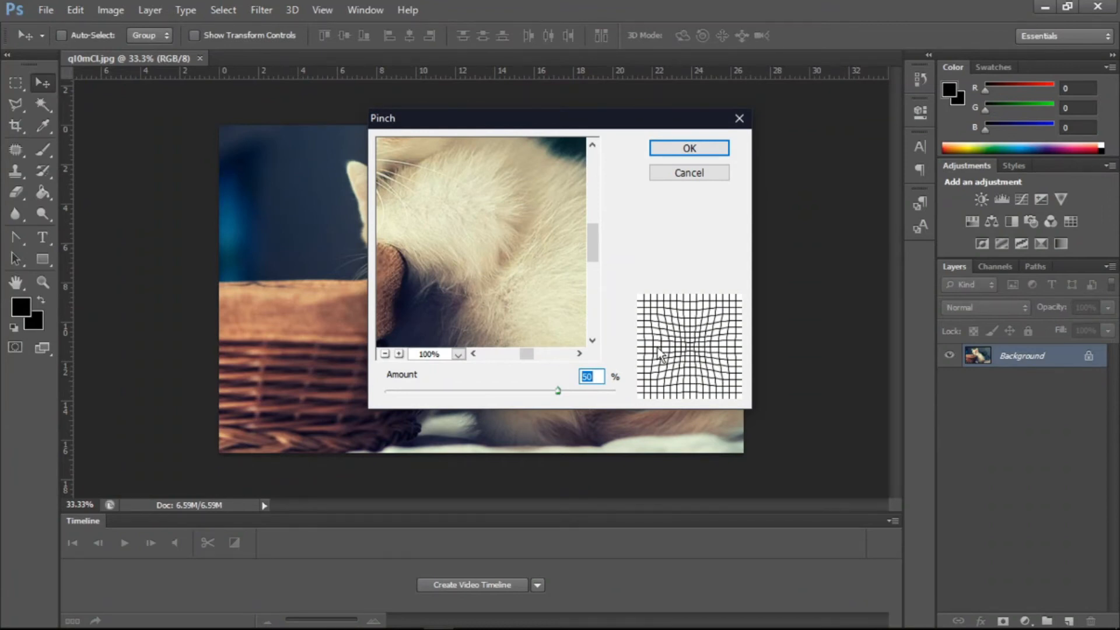
left_click_drag(557, 390, 603, 367)
left_click_drag(501, 263, 399, 320)
left_click_drag(603, 390, 440, 390)
left_click_drag(533, 130, 847, 113)
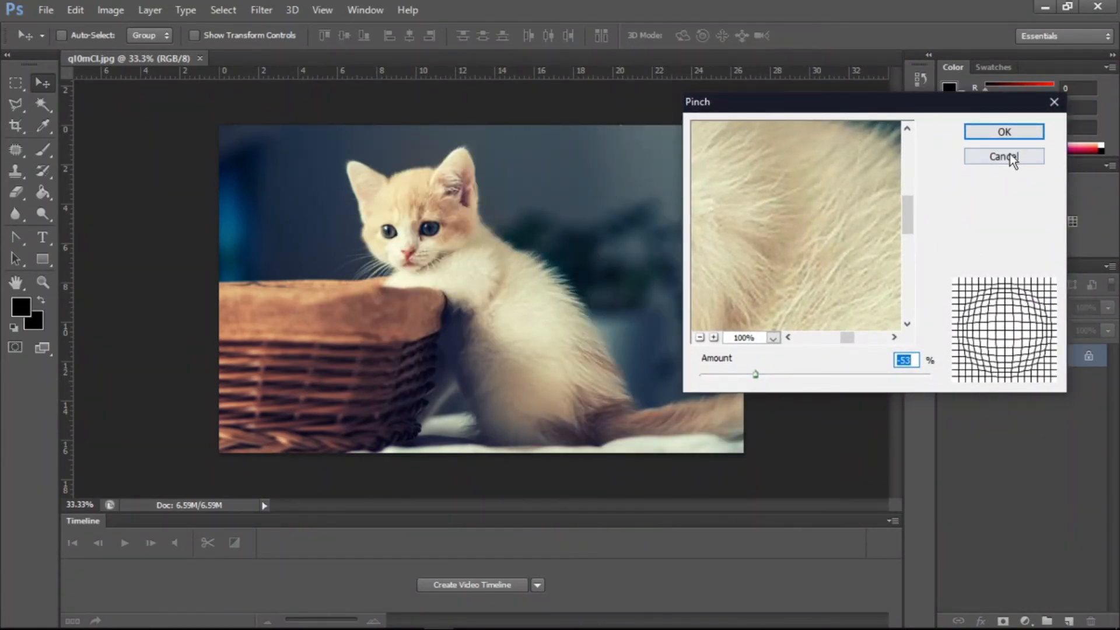
left_click(1003, 132)
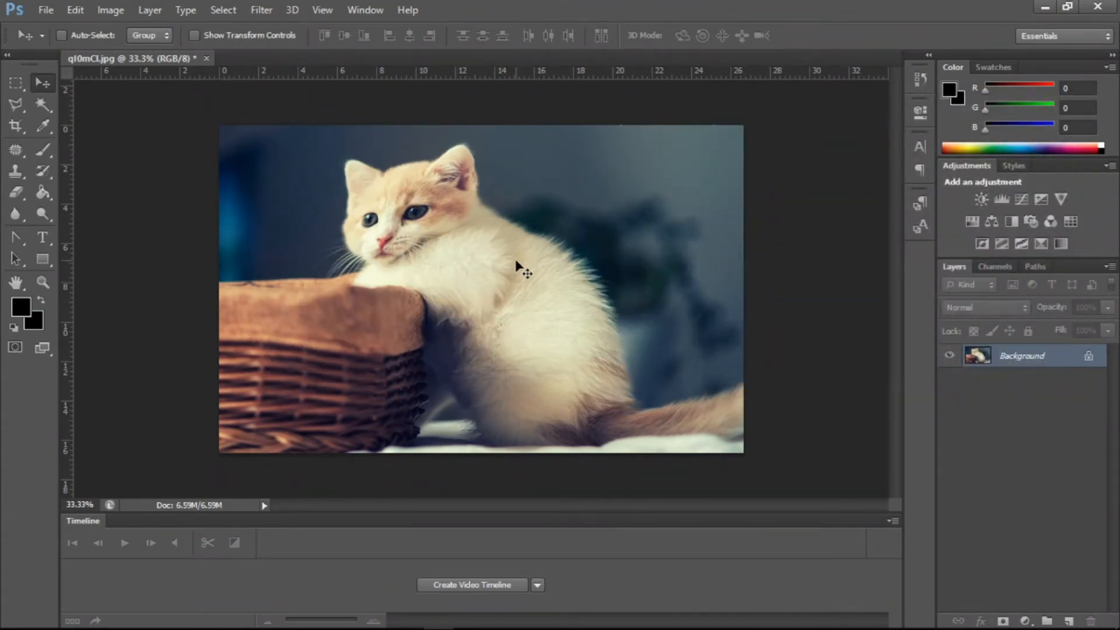
key("ctrl+z")
- Apply the Pinch filter again with the amount at 100%, then undo it
left_click(271, 17)
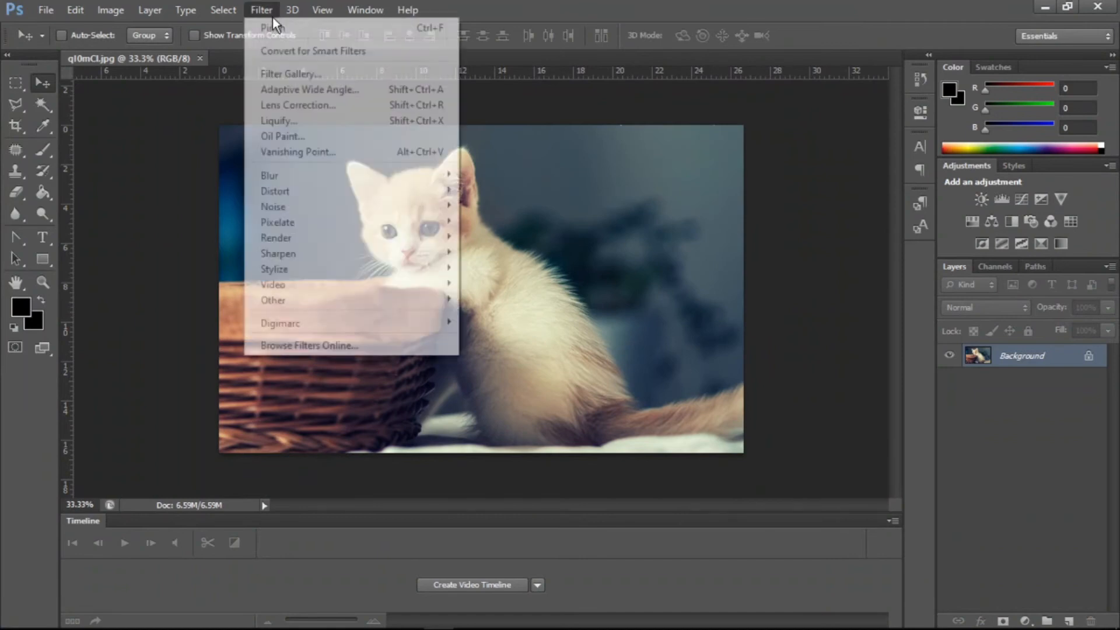
mouse_move(281, 191)
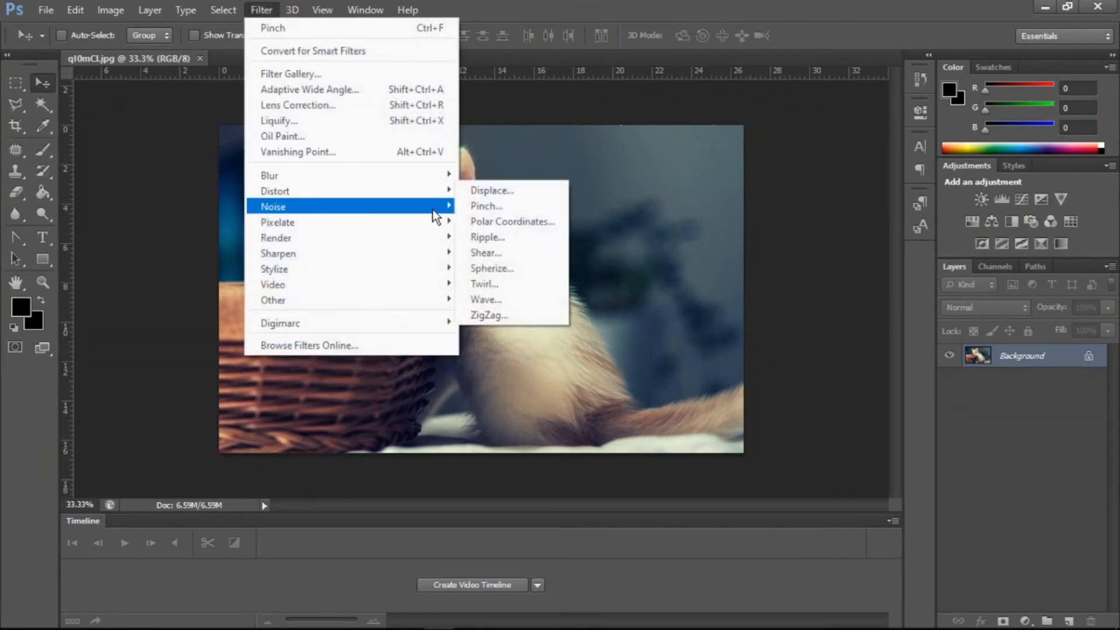
left_click(470, 204)
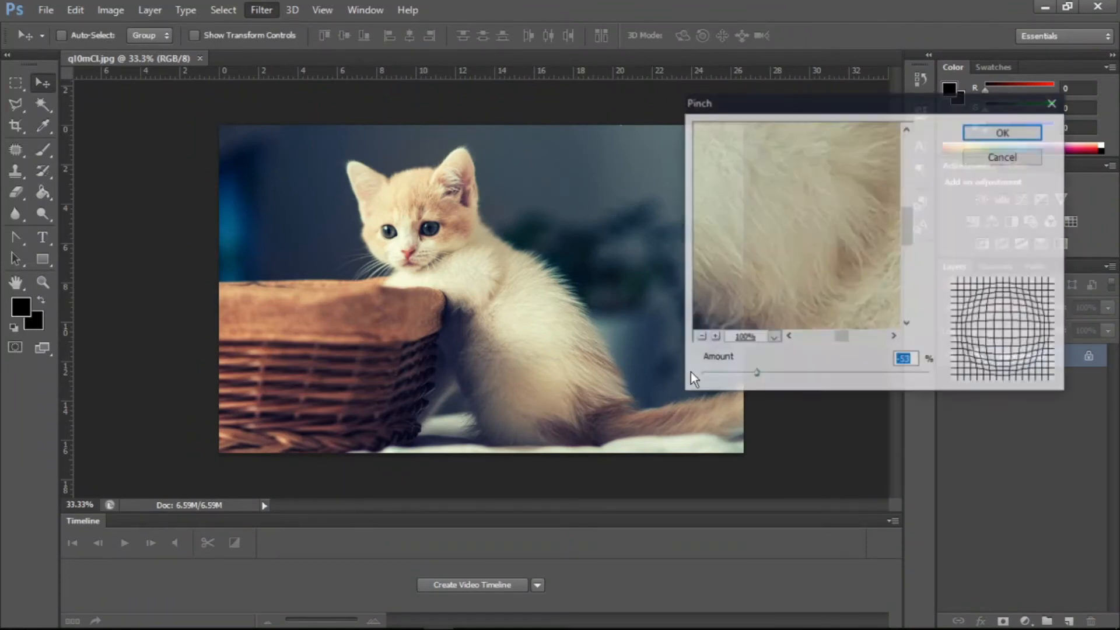
left_click_drag(752, 373, 930, 375)
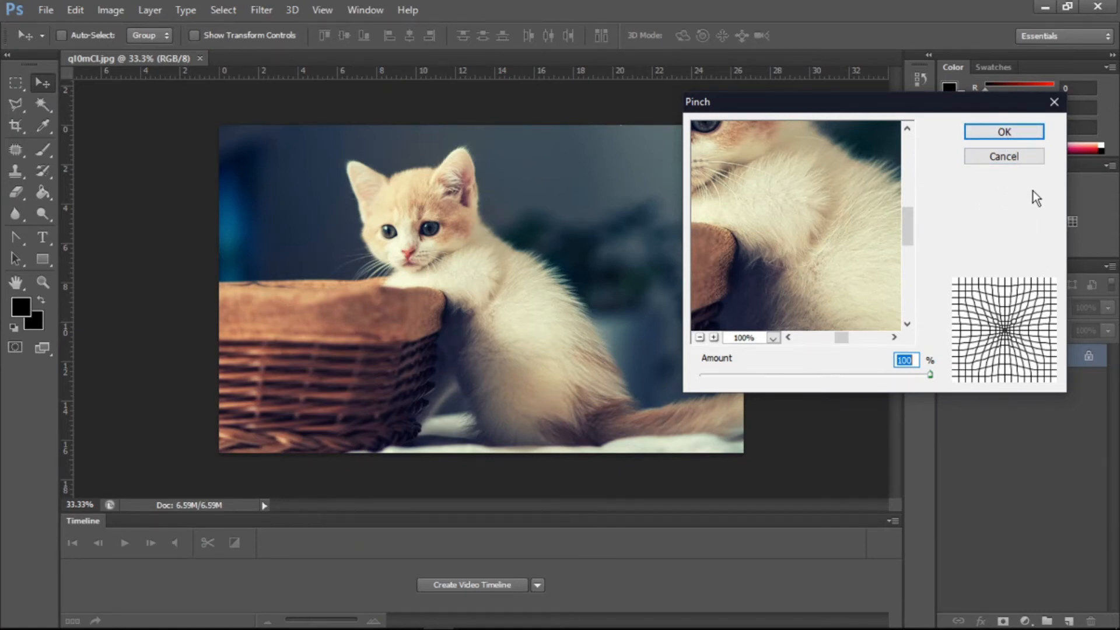
left_click(995, 138)
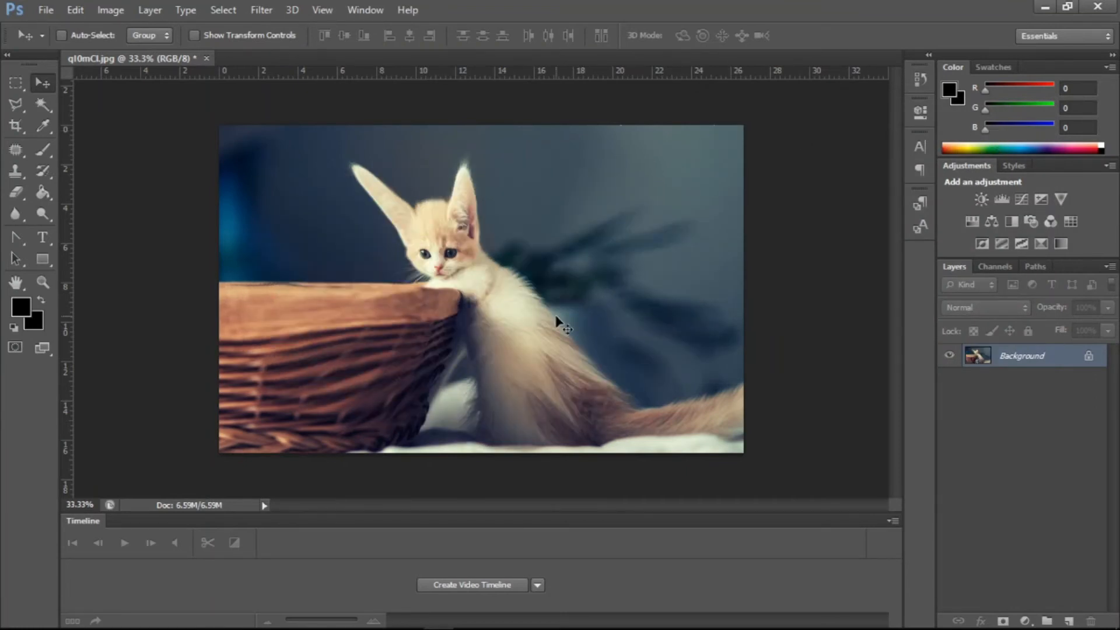
key("ctrl+z")
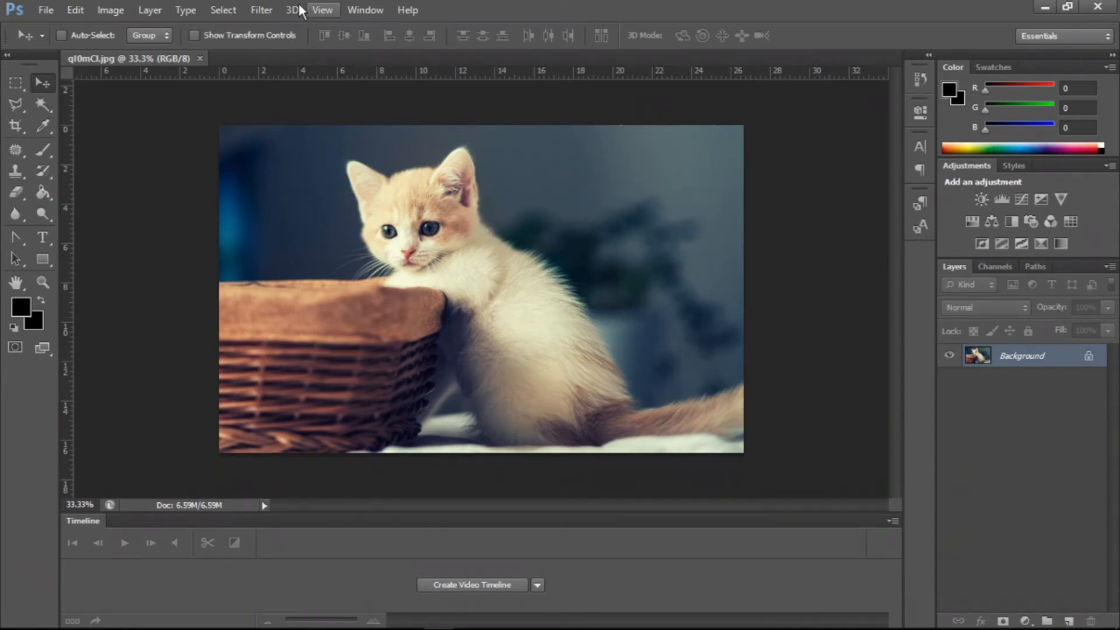
- Open the Polar Coordinates filter and zoom its preview out to 12.5%
left_click(272, 5)
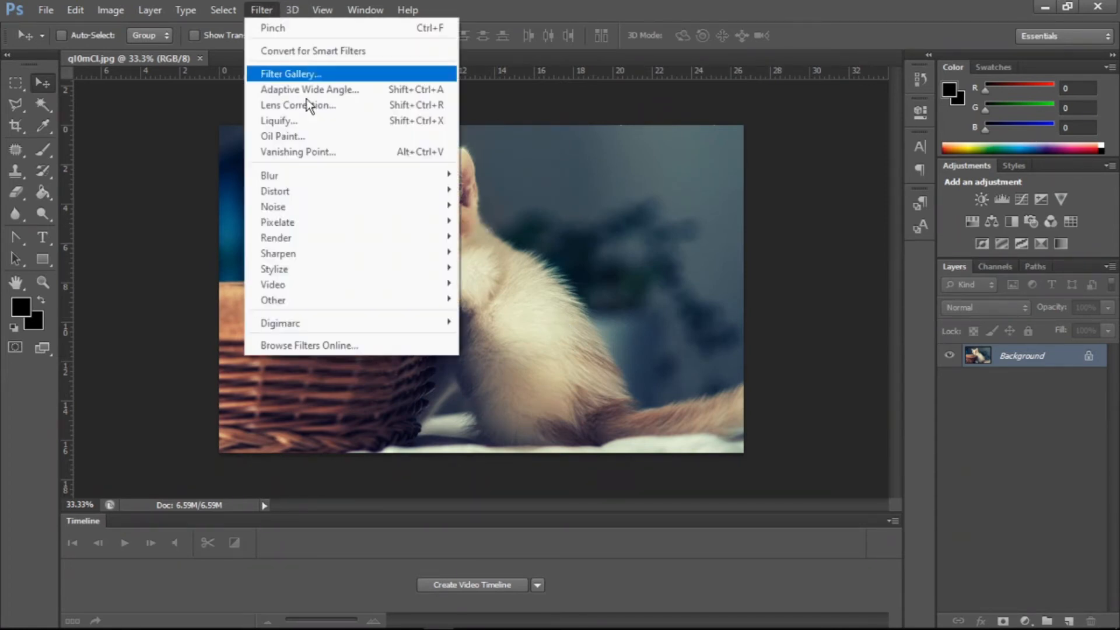
mouse_move(323, 191)
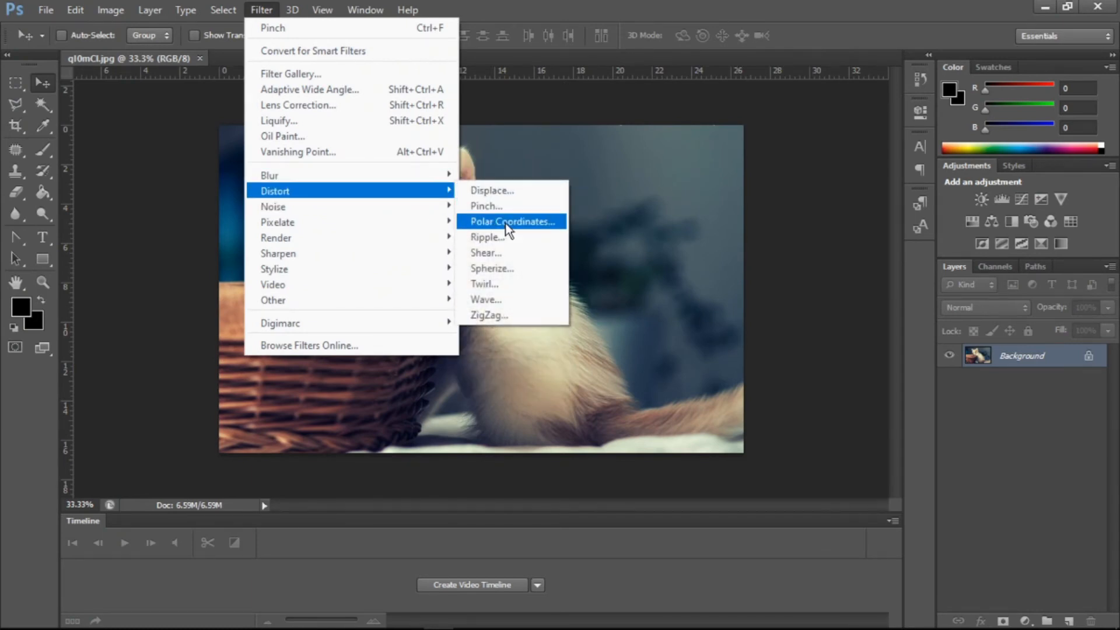
left_click(526, 223)
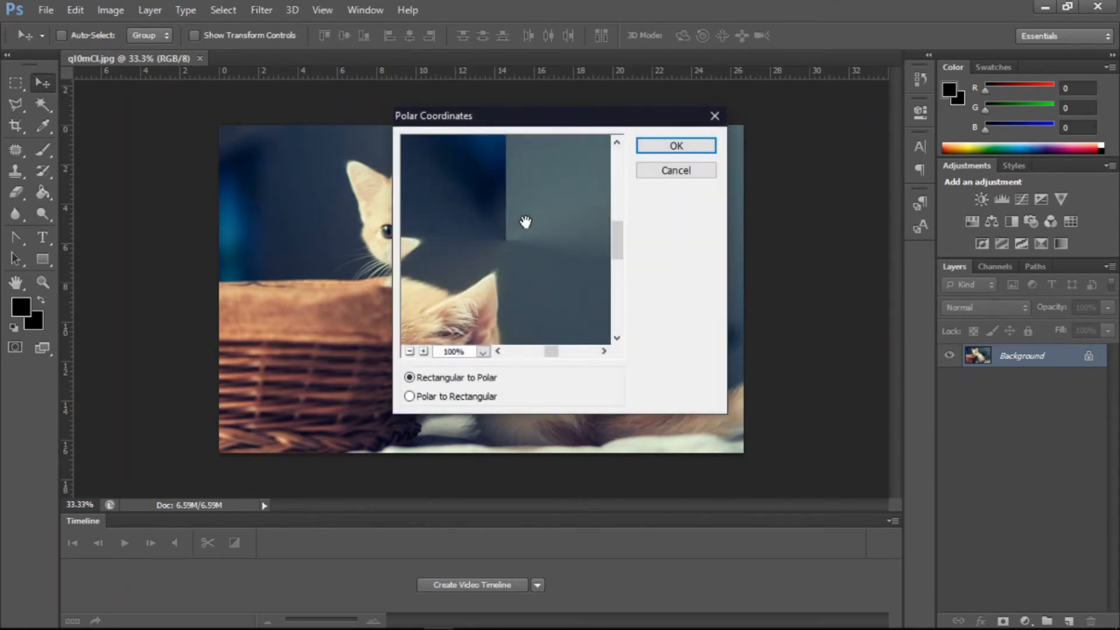
left_click_drag(519, 221, 558, 277)
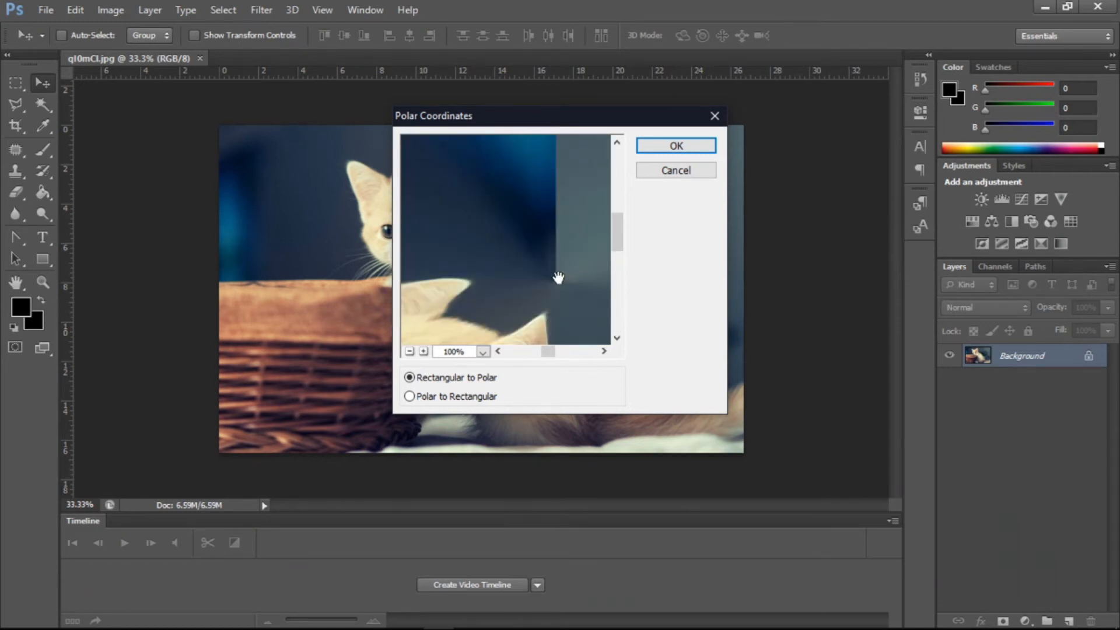
left_click(409, 351)
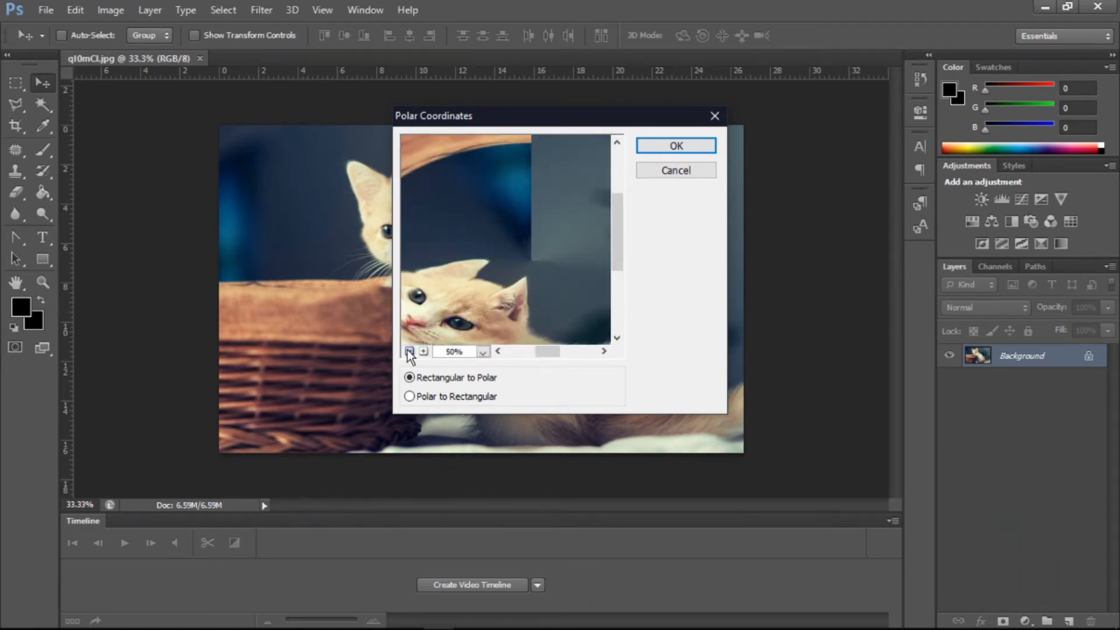
left_click(409, 352)
left_click(409, 351)
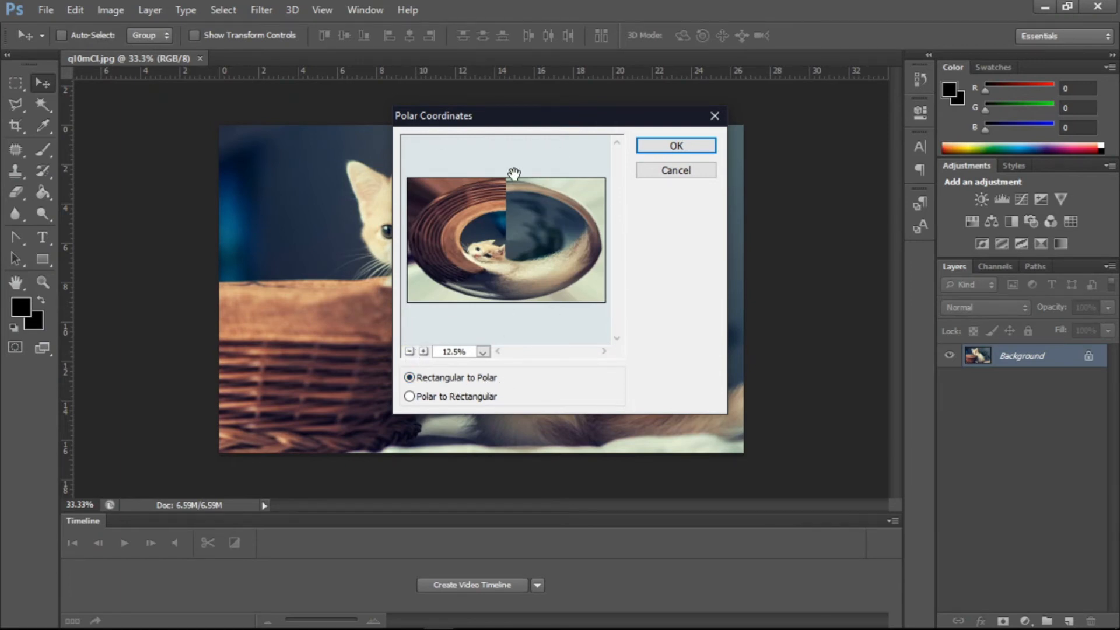
- Preview the Polar to Rectangular option, then cancel the Polar Coordinates dialog
left_click(478, 397)
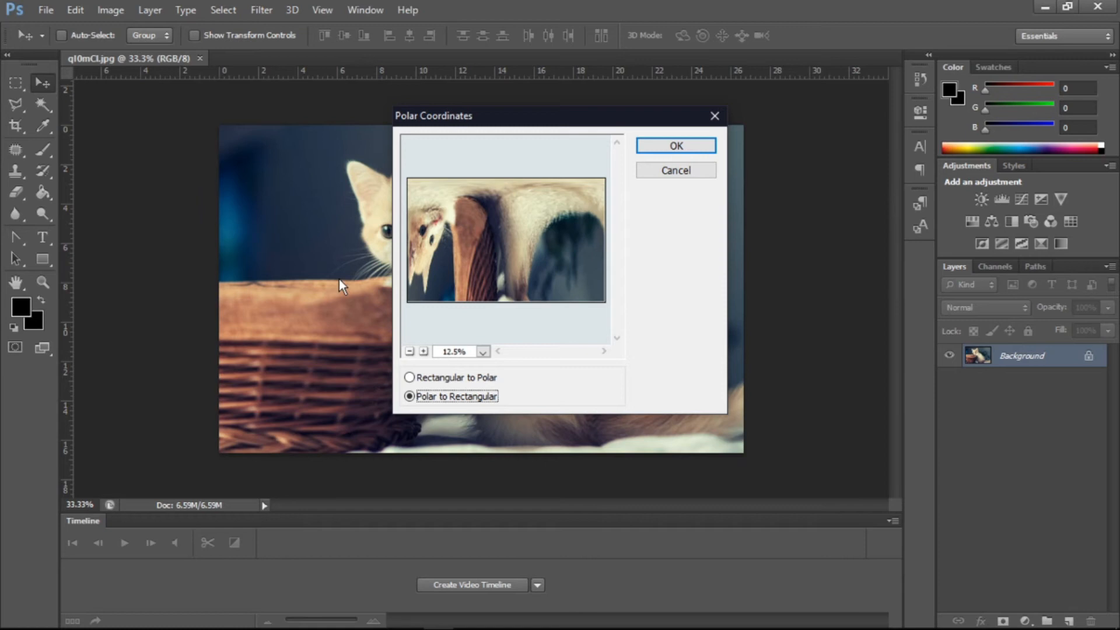
left_click(533, 165)
left_click_drag(472, 292, 482, 259)
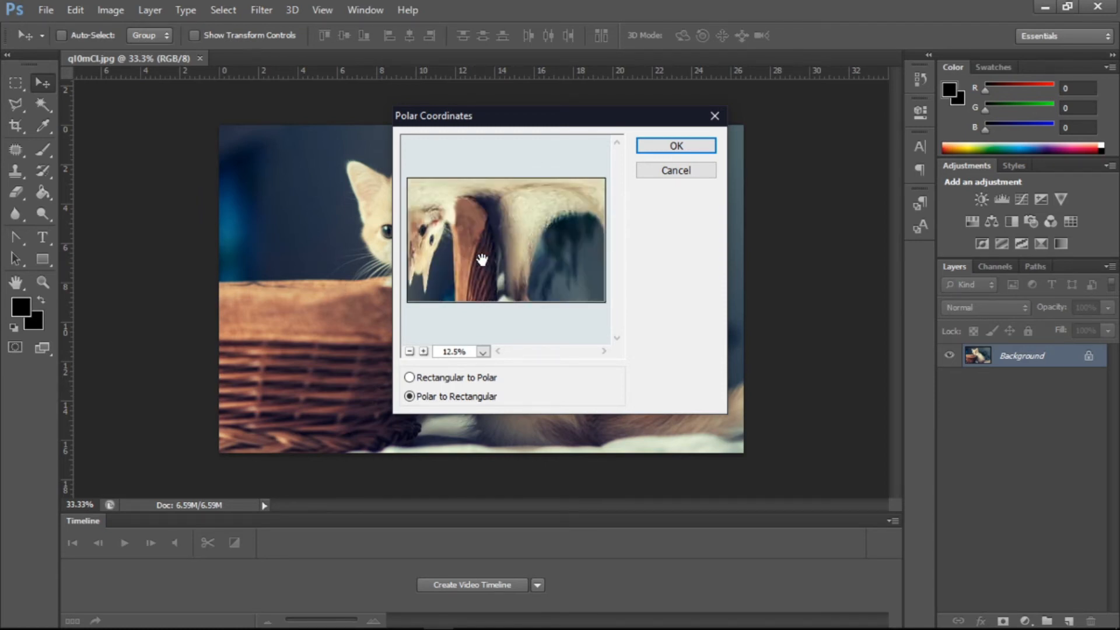
left_click(688, 177)
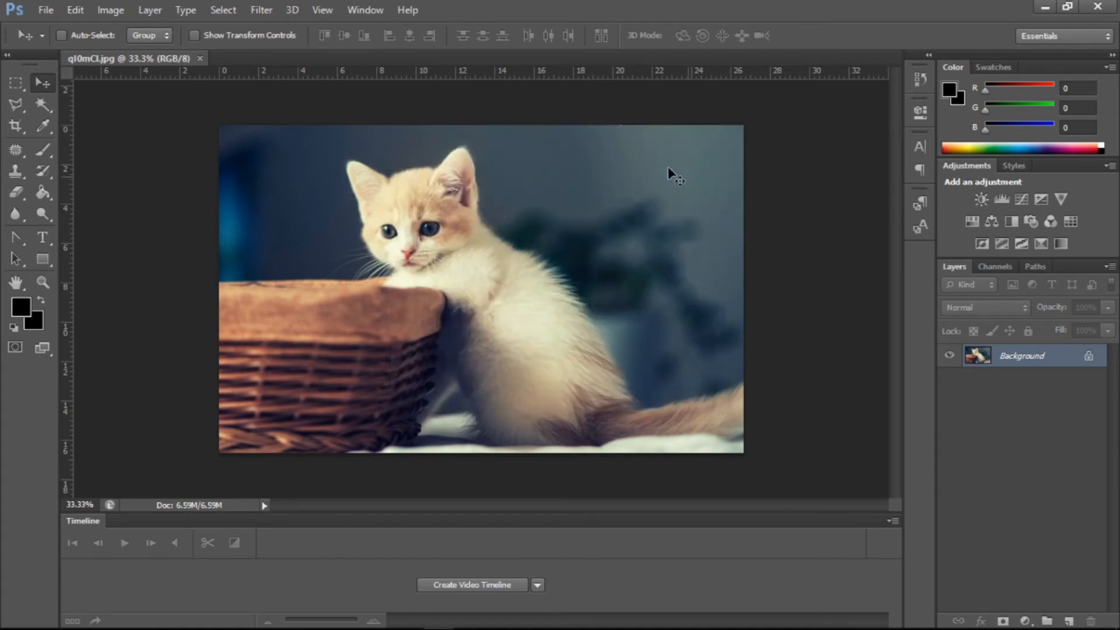
- Open the Ripple filter, zoom its preview to 25% and set the amount to 894%
left_click(271, 6)
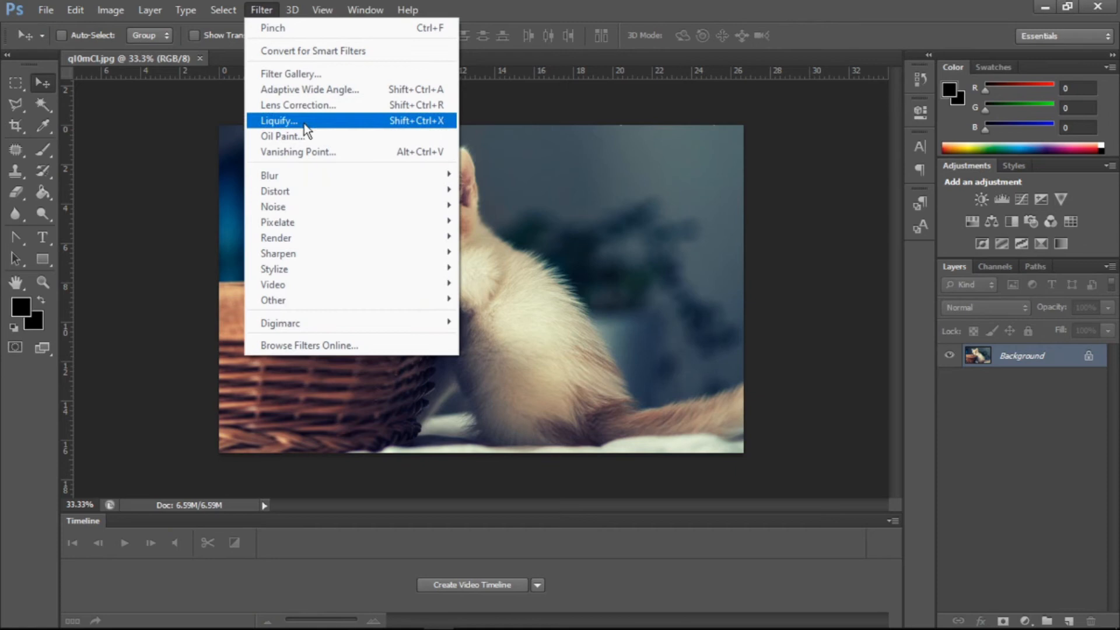
mouse_move(300, 194)
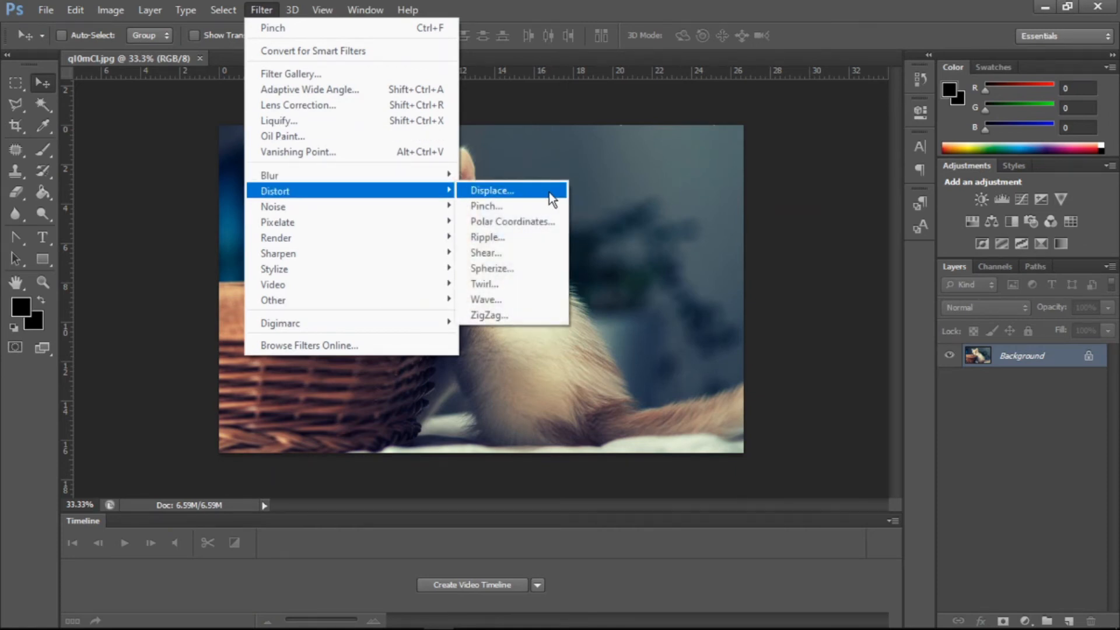
left_click(518, 243)
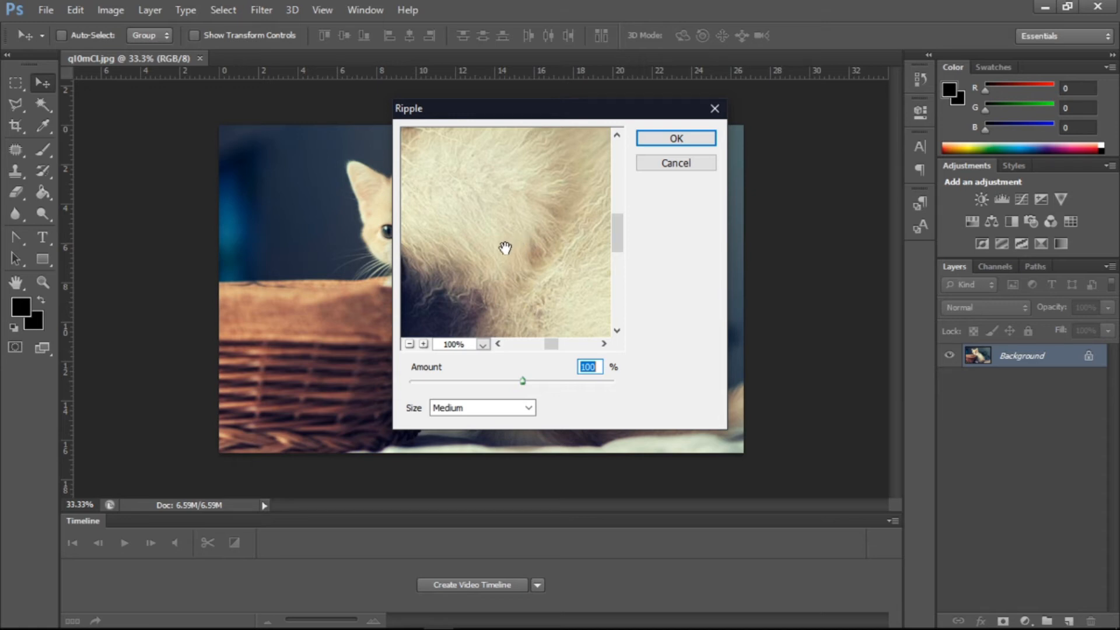
left_click(410, 344)
left_click(409, 344)
left_click(410, 344)
left_click(409, 344)
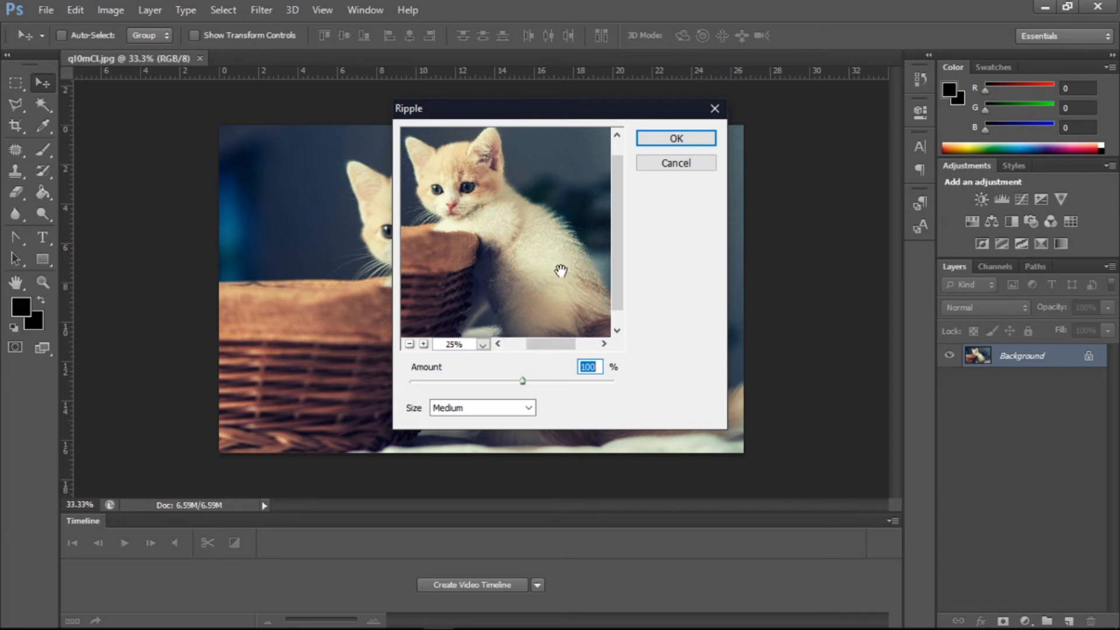
left_click_drag(520, 380, 603, 381)
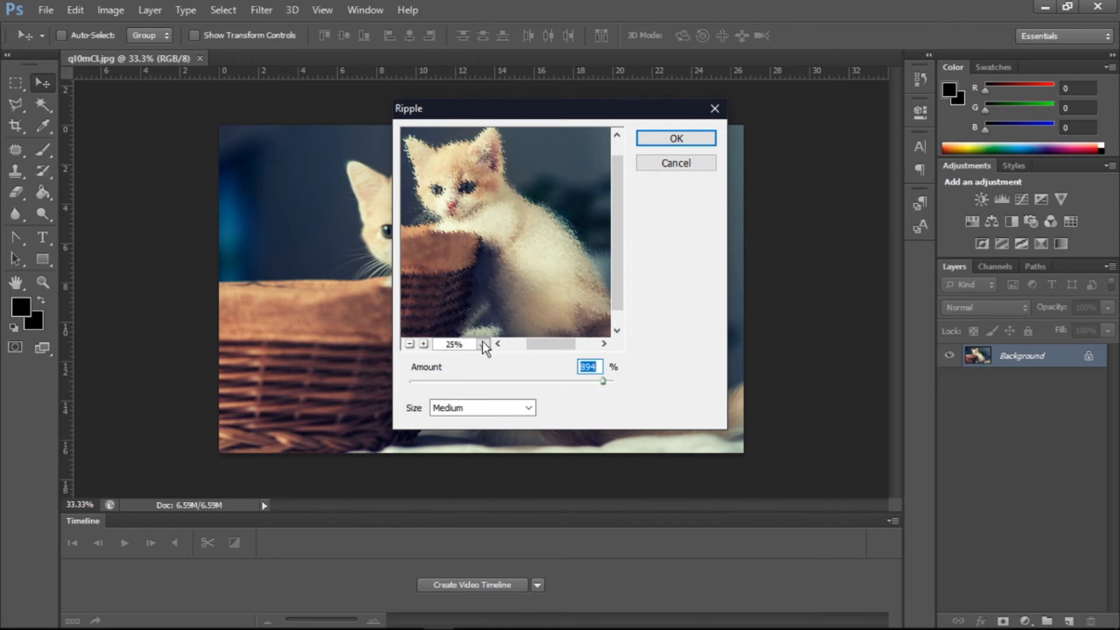
- Try Large and then Small ripple sizes, then cancel the Ripple dialog
left_click(480, 405)
left_click(461, 448)
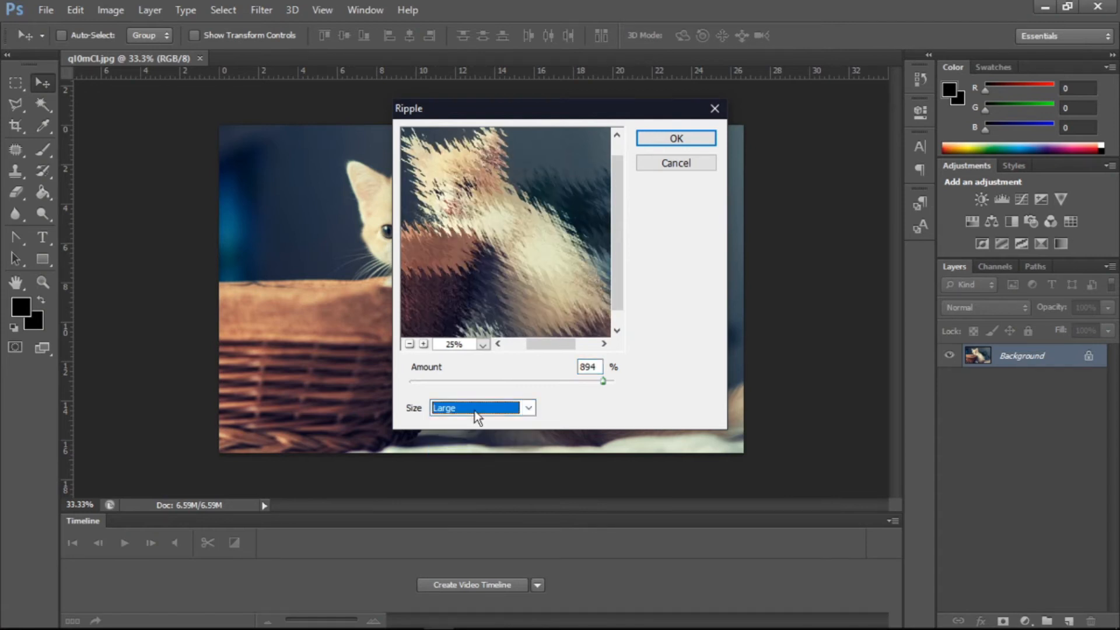
left_click(476, 407)
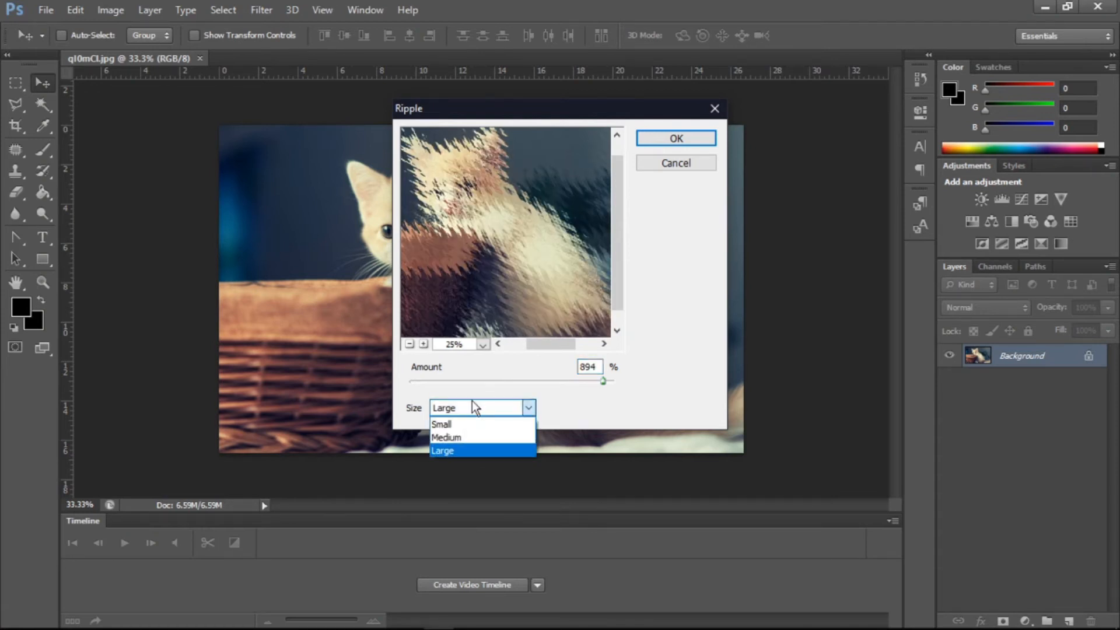
left_click(462, 425)
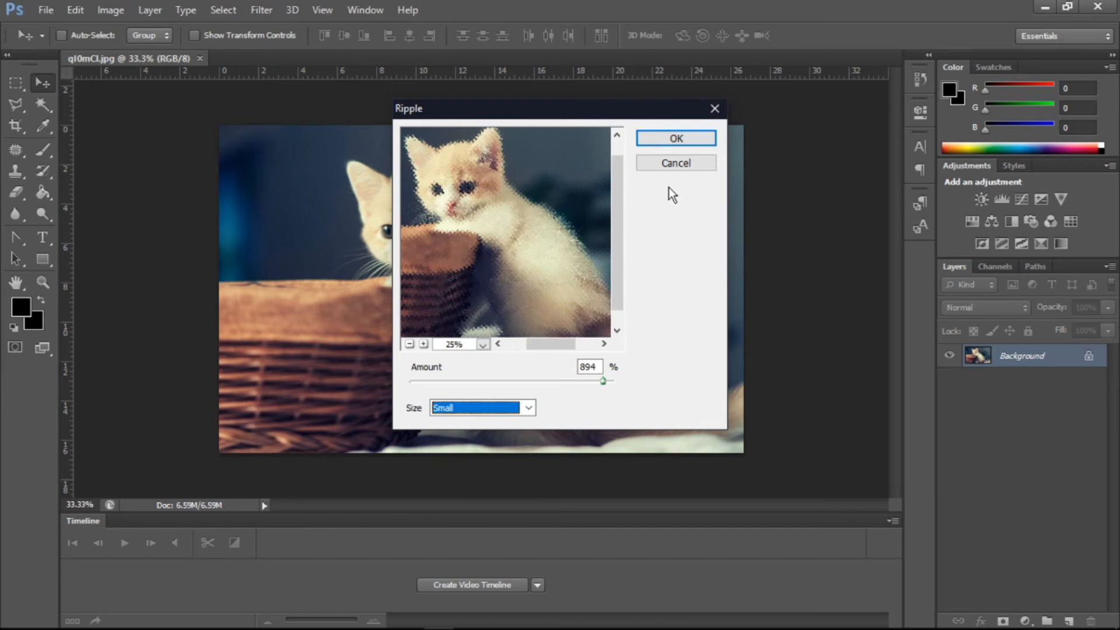
left_click(676, 165)
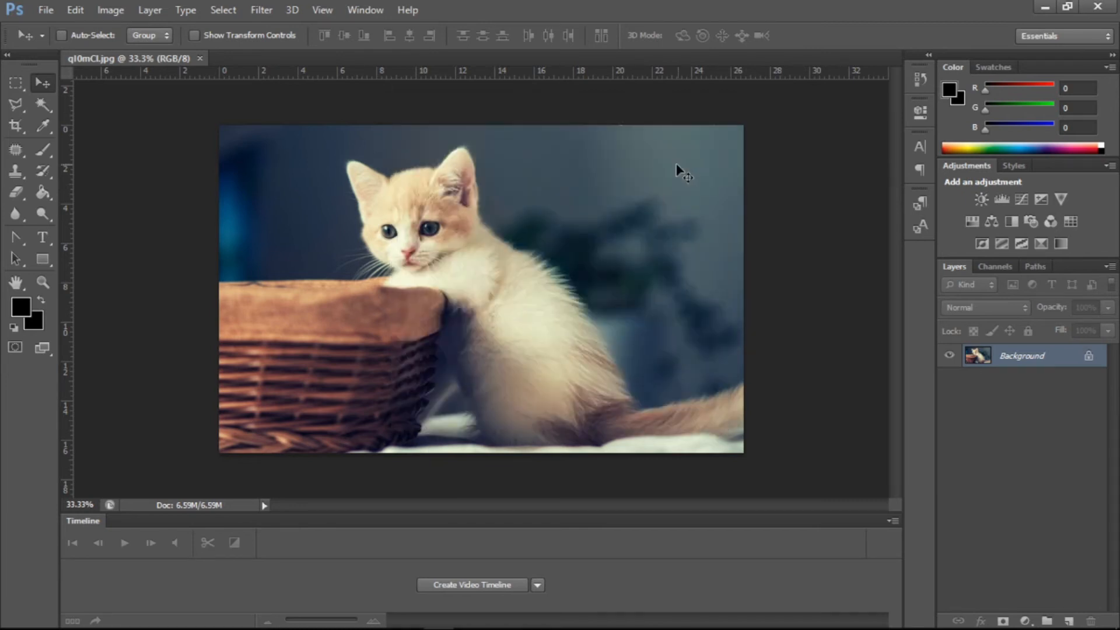
- Open the Shear filter, choose Repeat Edge Pixels and bend the shear curve's midpoint to the right
left_click(261, 10)
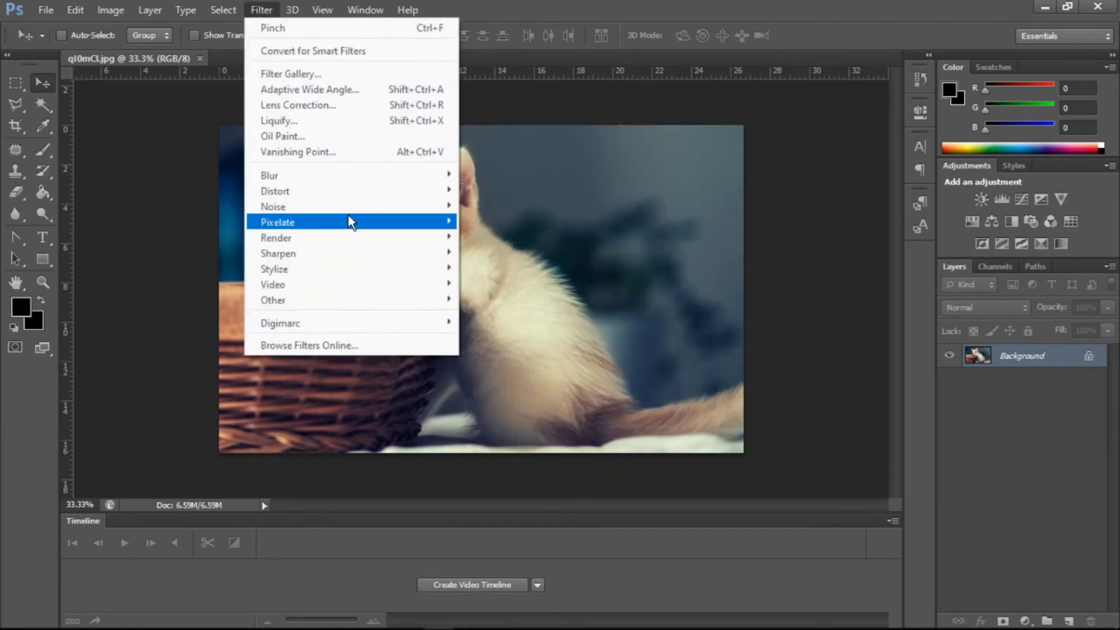
mouse_move(362, 200)
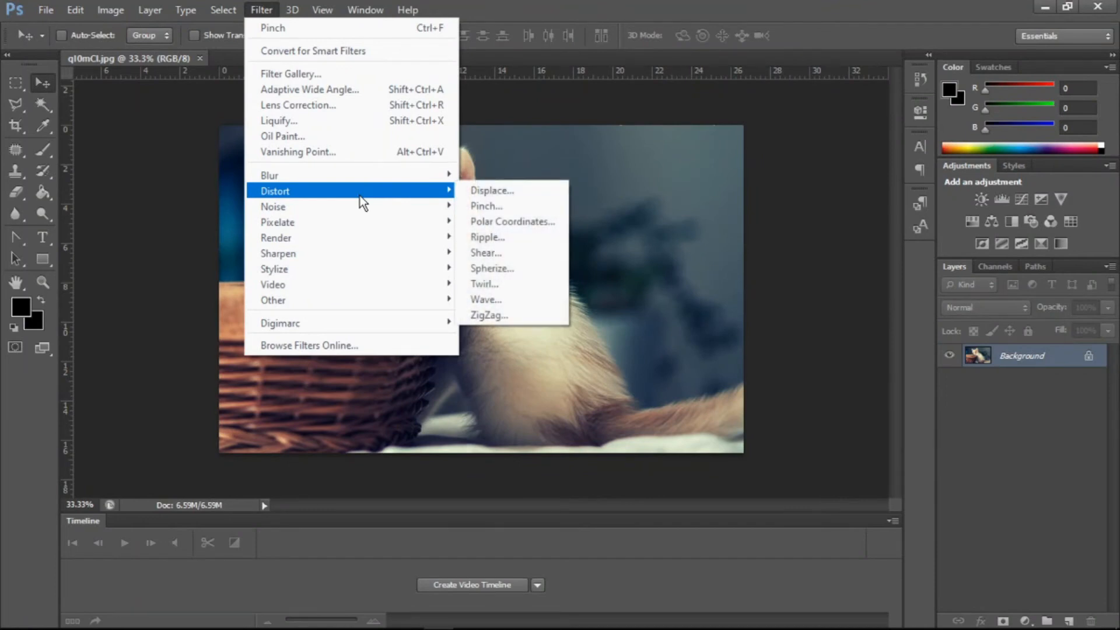
left_click(491, 265)
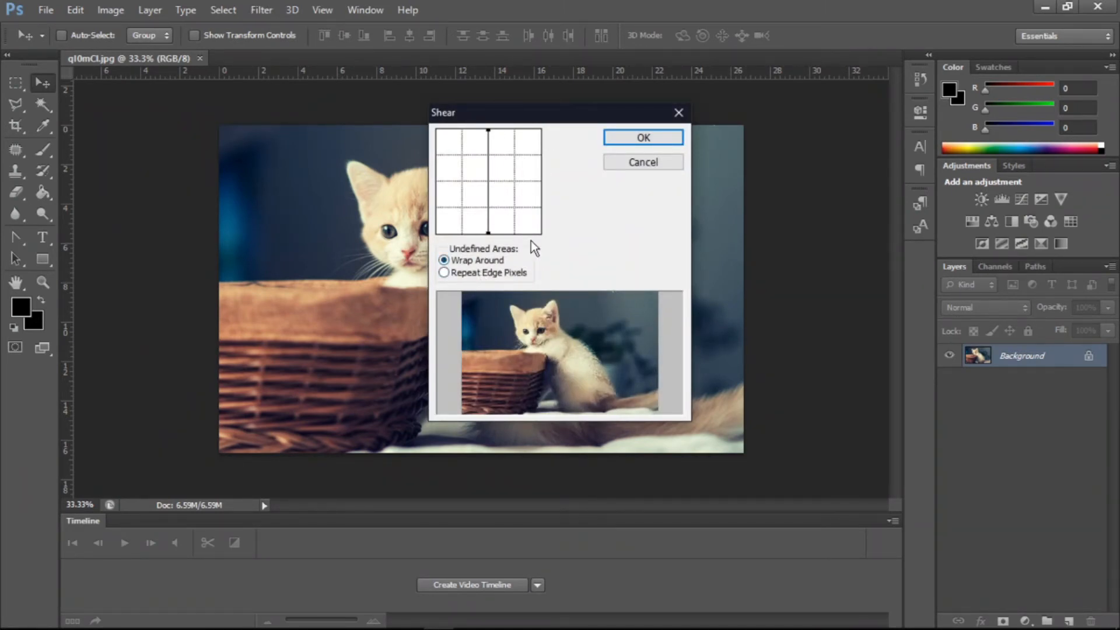
left_click(456, 271)
mouse_move(489, 187)
left_mouse_down()
mouse_move(522, 180)
mouse_move(460, 180)
mouse_move(548, 180)
mouse_move(460, 178)
mouse_move(496, 176)
left_mouse_up()
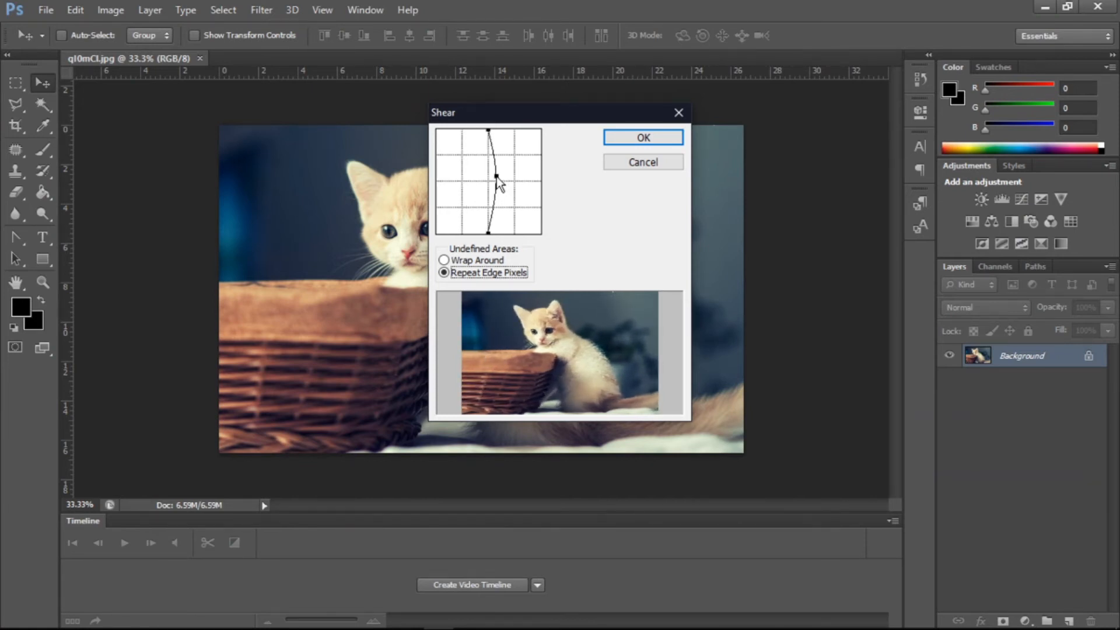
- Switch between Wrap Around and Repeat Edge Pixels, bend the shear curve further, then cancel
left_click(475, 259)
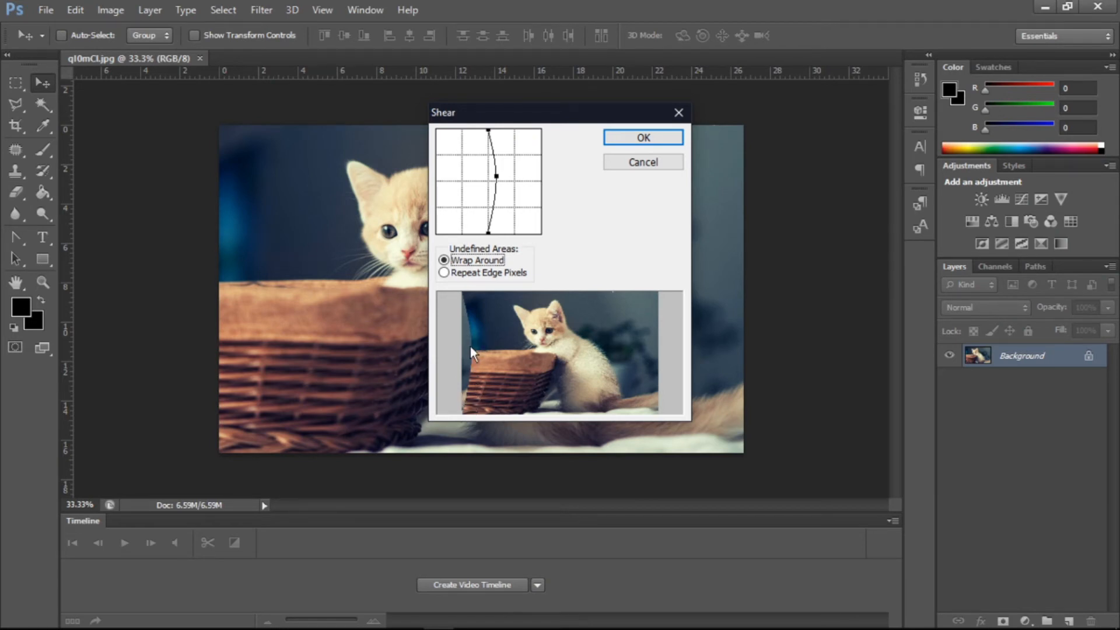
left_click(475, 272)
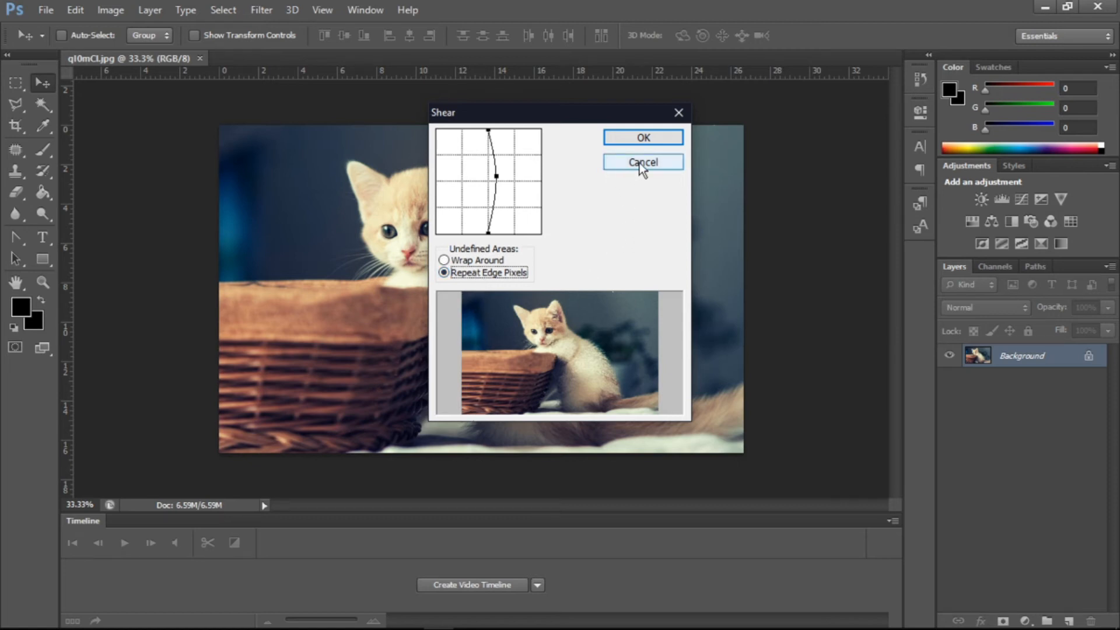
left_click_drag(505, 179, 515, 178)
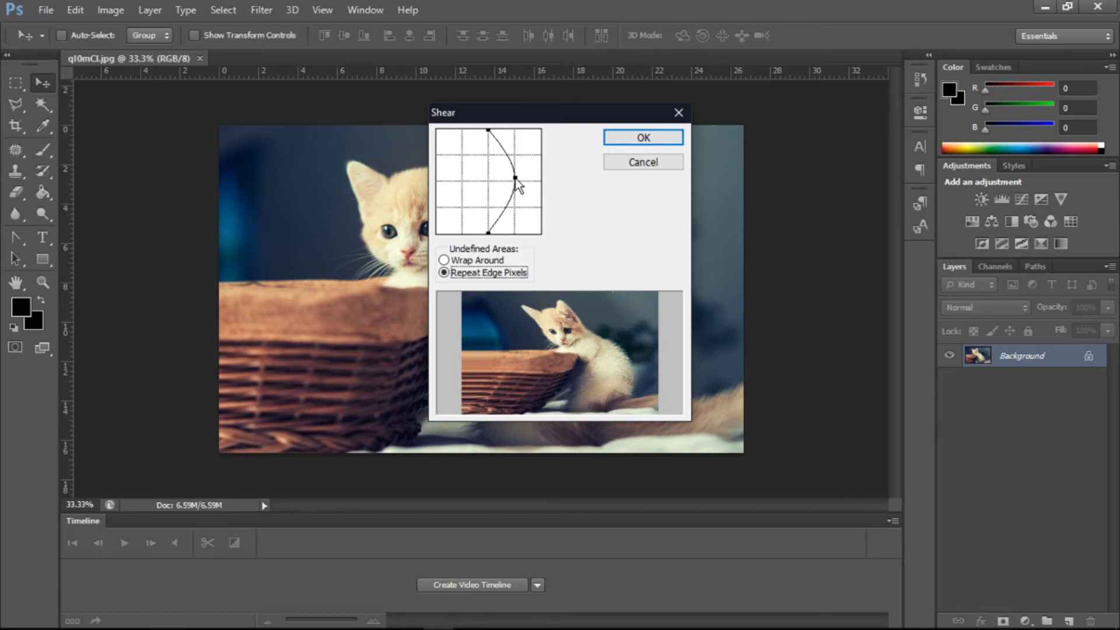
mouse_move(494, 137)
left_mouse_down()
mouse_move(489, 181)
mouse_move(492, 140)
mouse_move(519, 133)
mouse_move(507, 131)
left_mouse_up()
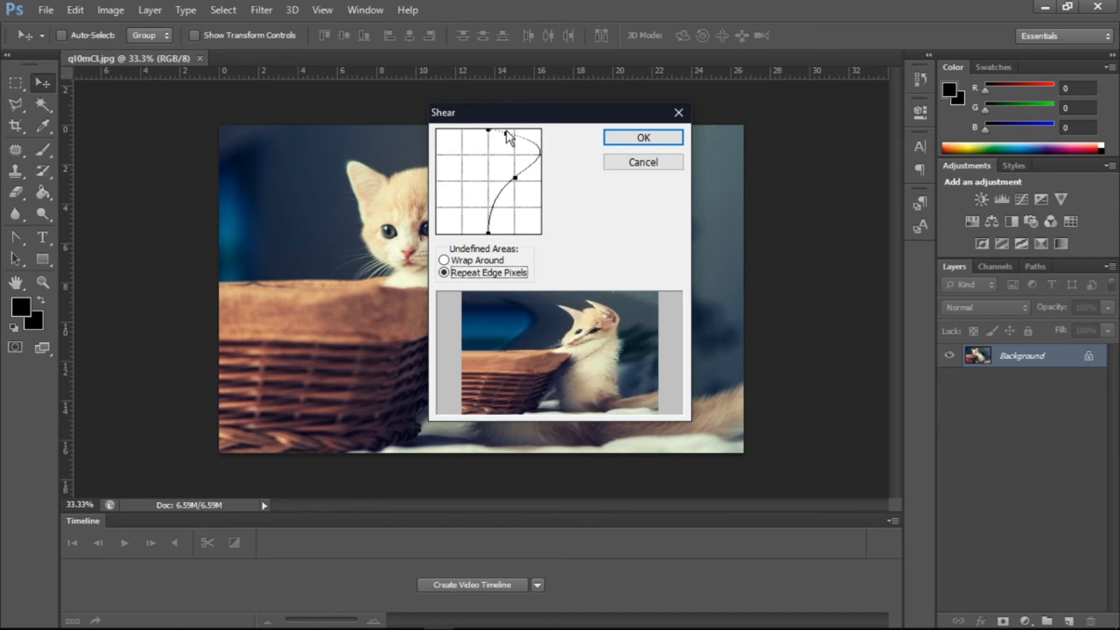
left_click(639, 161)
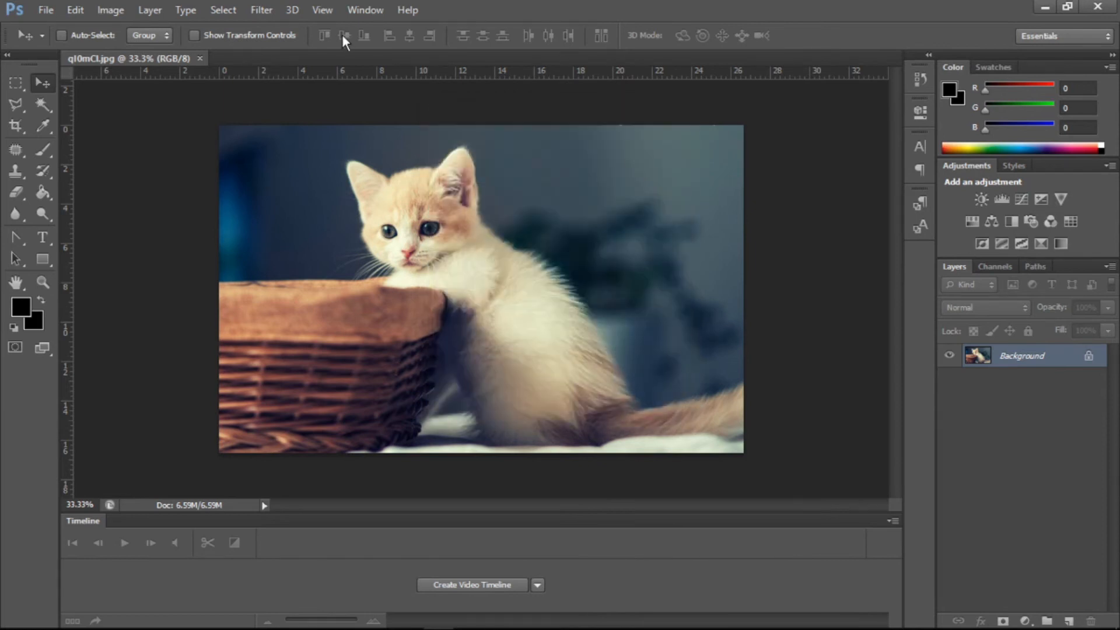
- Apply the Spherize filter with an amount of -100%, then undo it
left_click(267, 11)
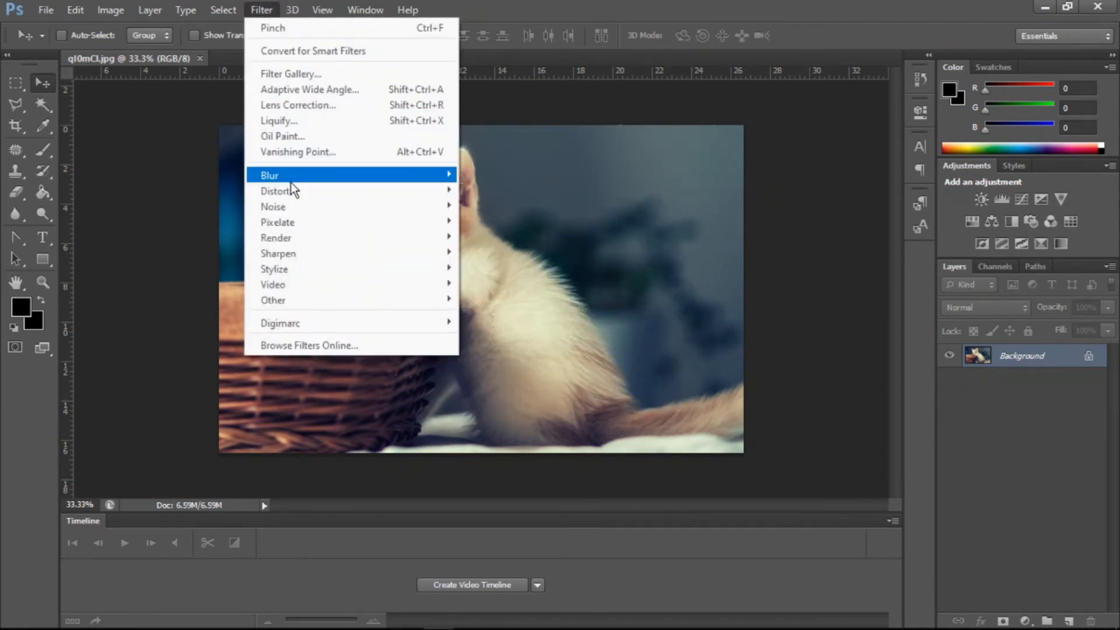
mouse_move(291, 186)
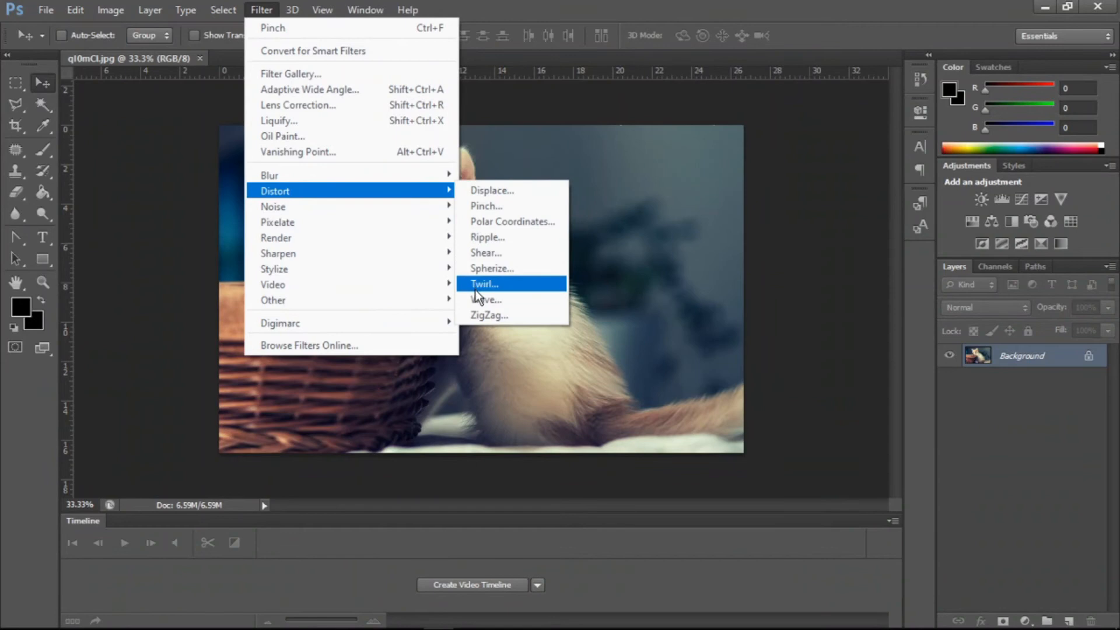
left_click(483, 269)
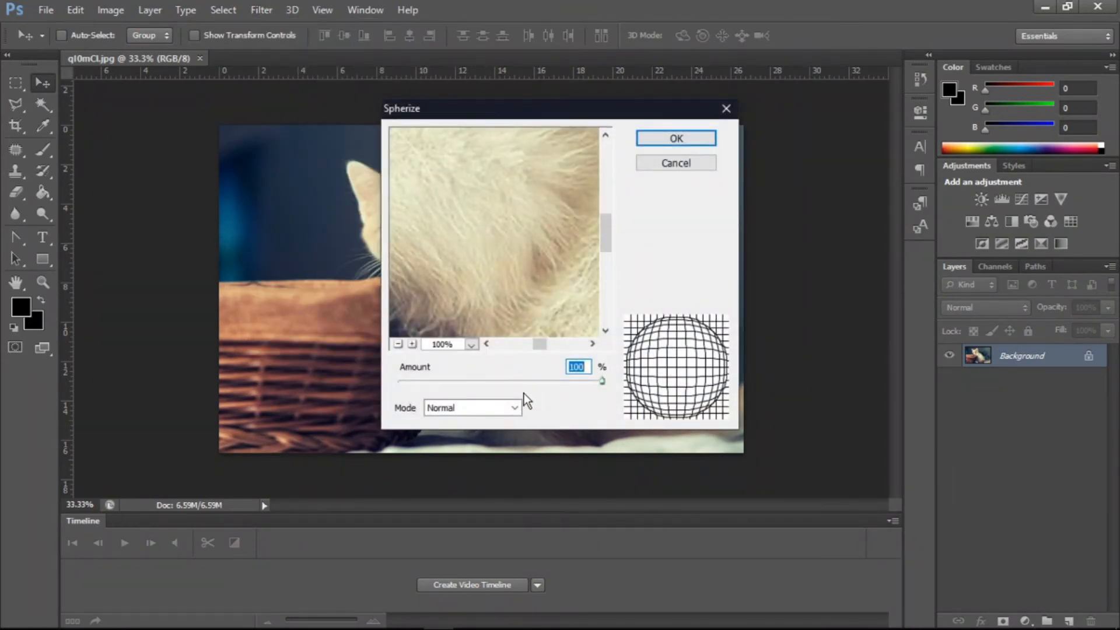
left_click_drag(575, 379, 384, 377)
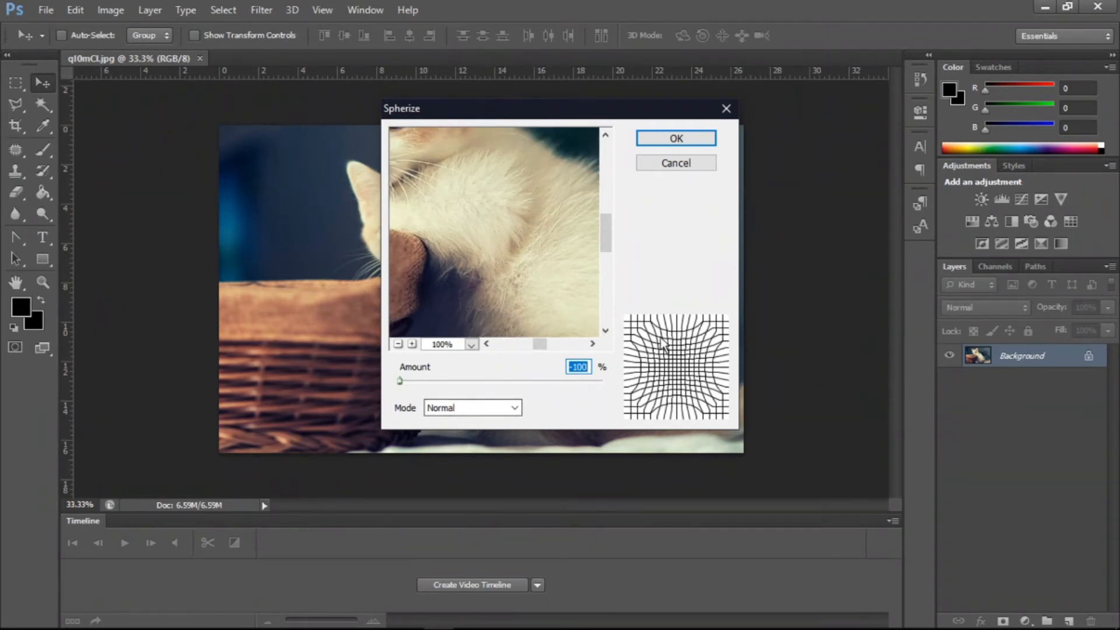
left_click(669, 140)
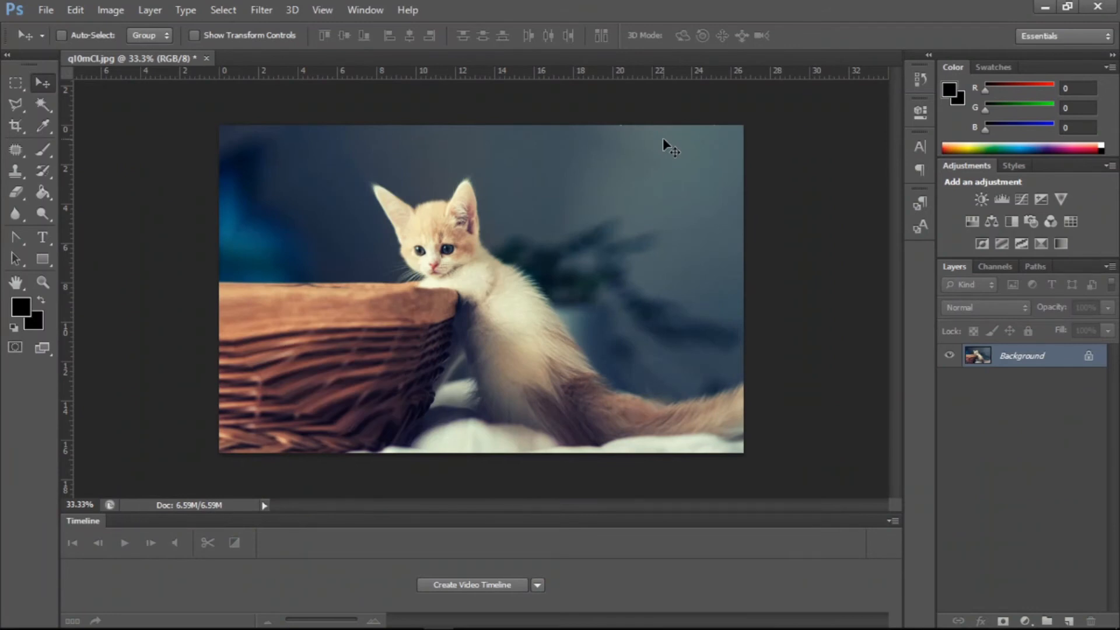
key("ctrl+z")
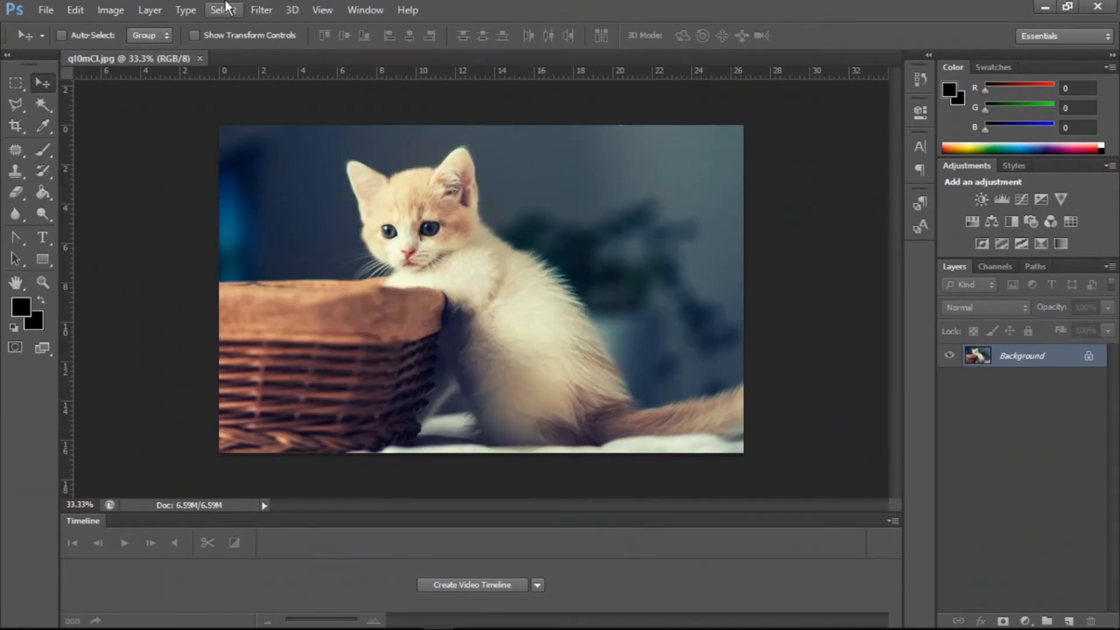
- Open the Twirl filter, adjust the angle slider and zoom the preview out
left_click(260, 8)
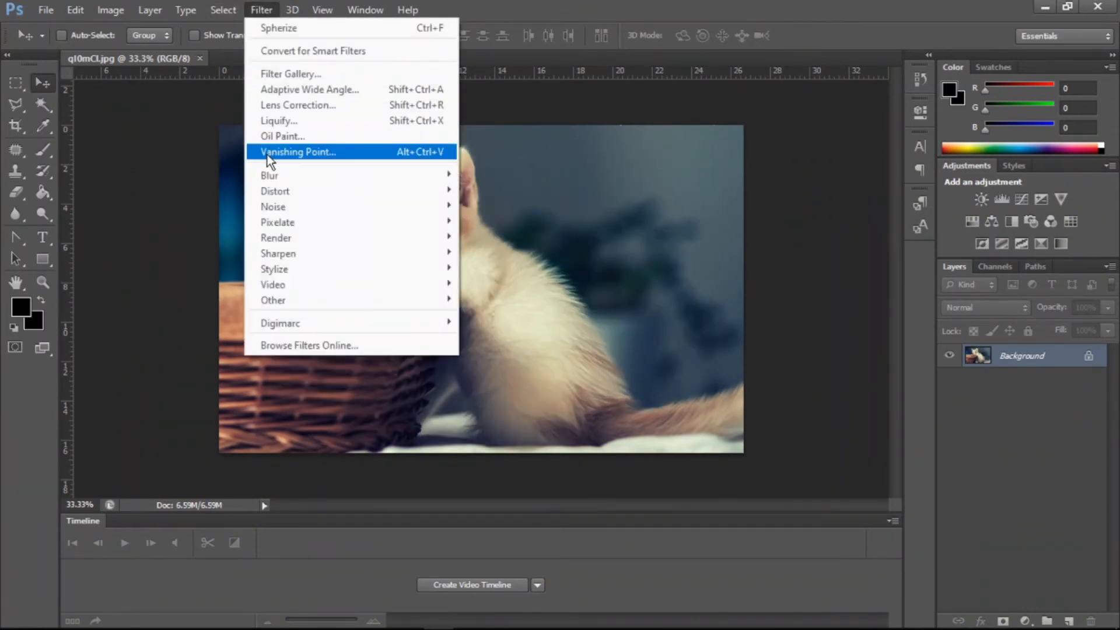
mouse_move(271, 188)
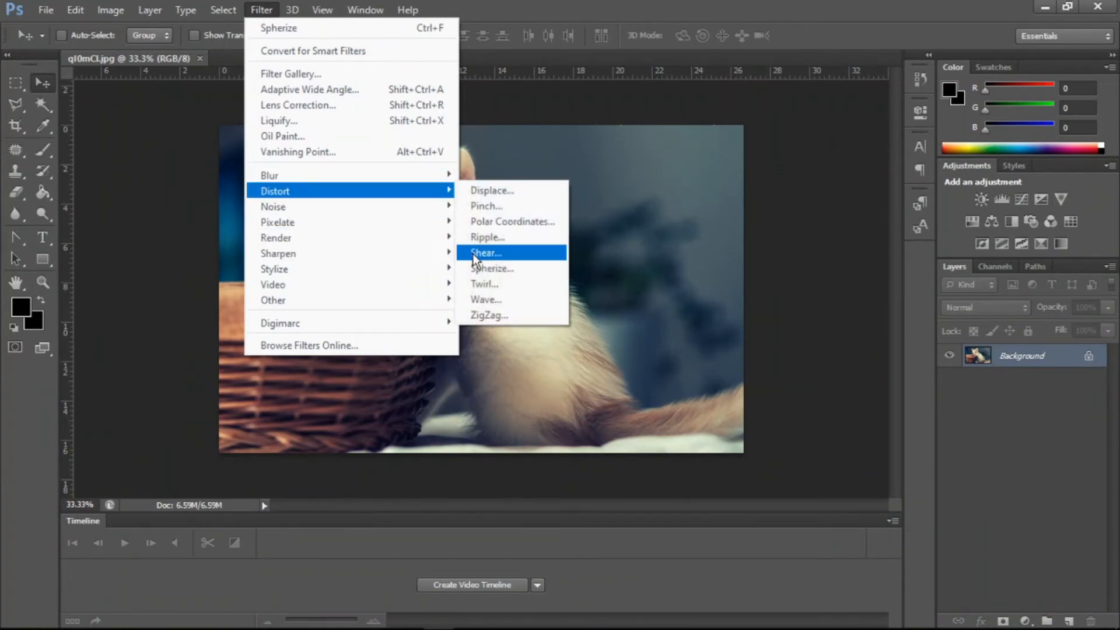
left_click(480, 283)
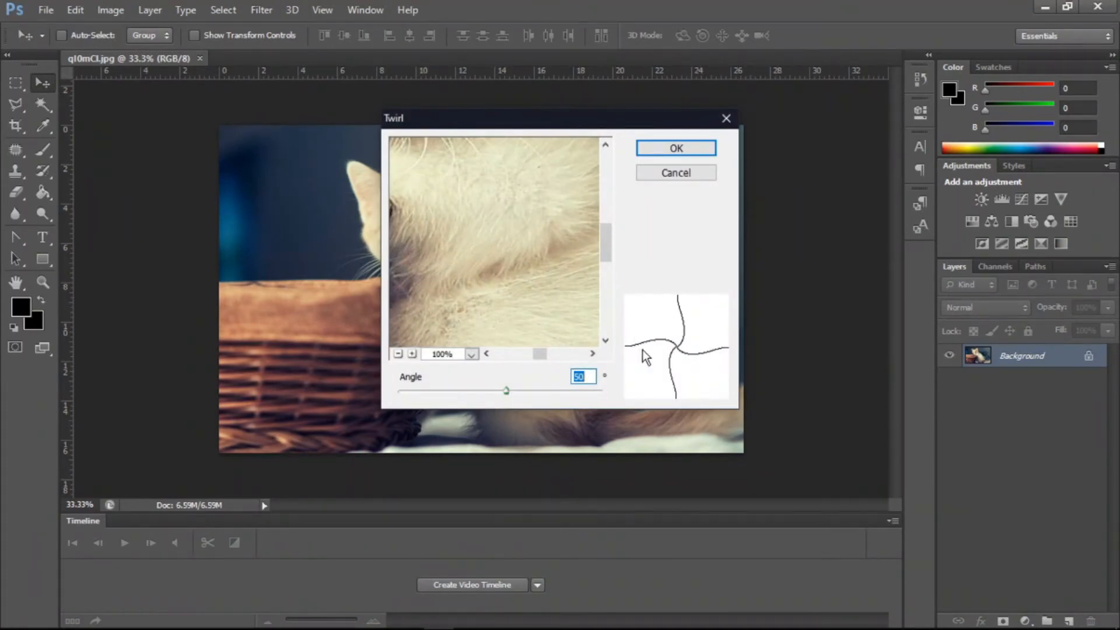
mouse_move(503, 387)
left_mouse_down()
mouse_move(576, 394)
mouse_move(504, 395)
left_mouse_up()
left_click(397, 354)
left_click(398, 354)
left_click(397, 353)
left_click(397, 354)
left_click(397, 354)
left_click(397, 354)
left_click(397, 354)
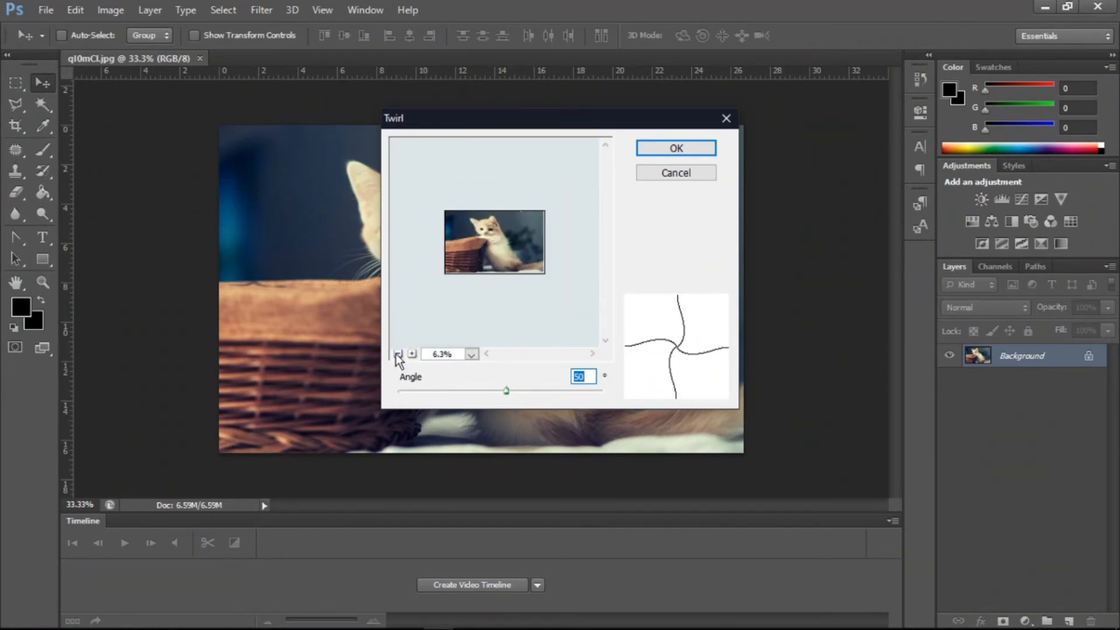
- Zoom the Twirl preview in and out, drag the angle slider back toward zero, then cancel
left_click(412, 353)
left_click(412, 354)
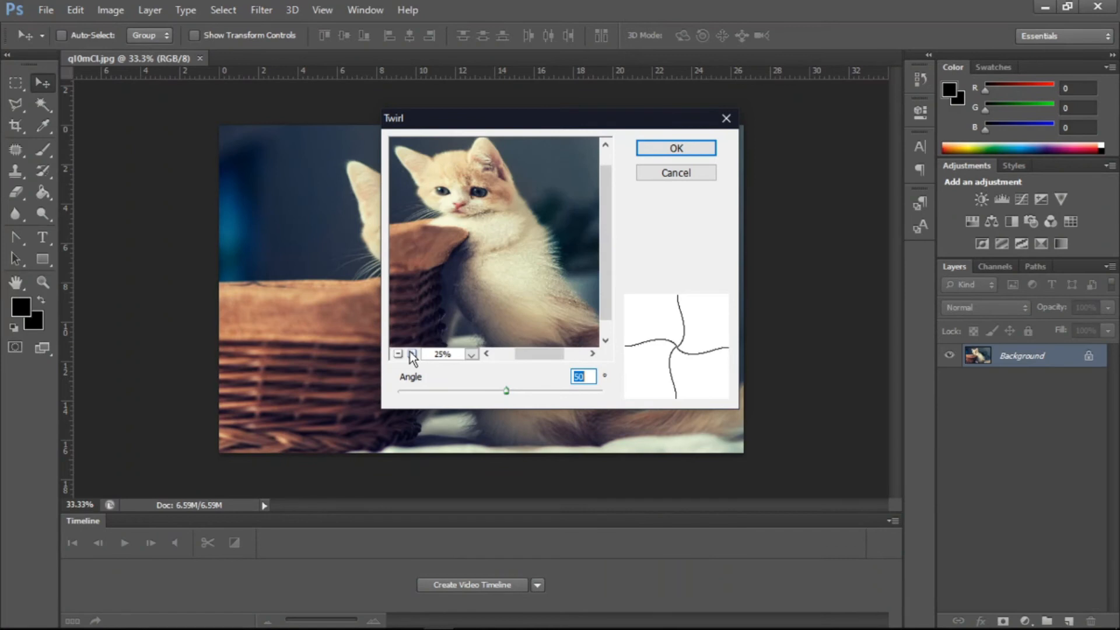
left_click(397, 353)
mouse_move(509, 388)
left_mouse_down()
mouse_move(589, 390)
mouse_move(432, 389)
mouse_move(541, 389)
mouse_move(439, 390)
mouse_move(488, 390)
mouse_move(463, 379)
mouse_move(502, 369)
left_mouse_up()
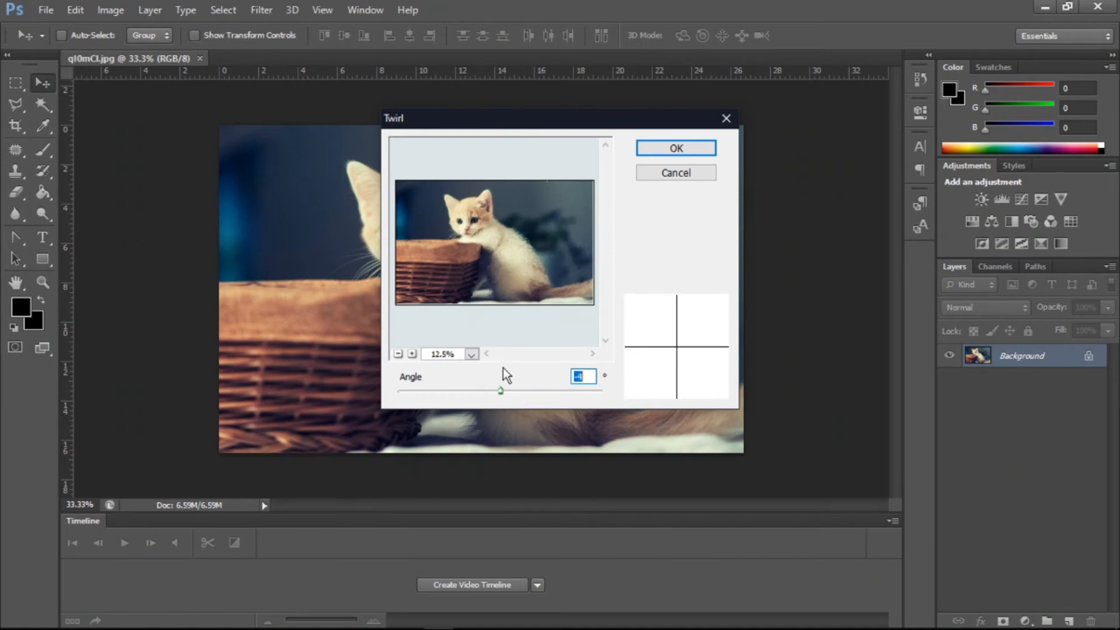
left_click(680, 176)
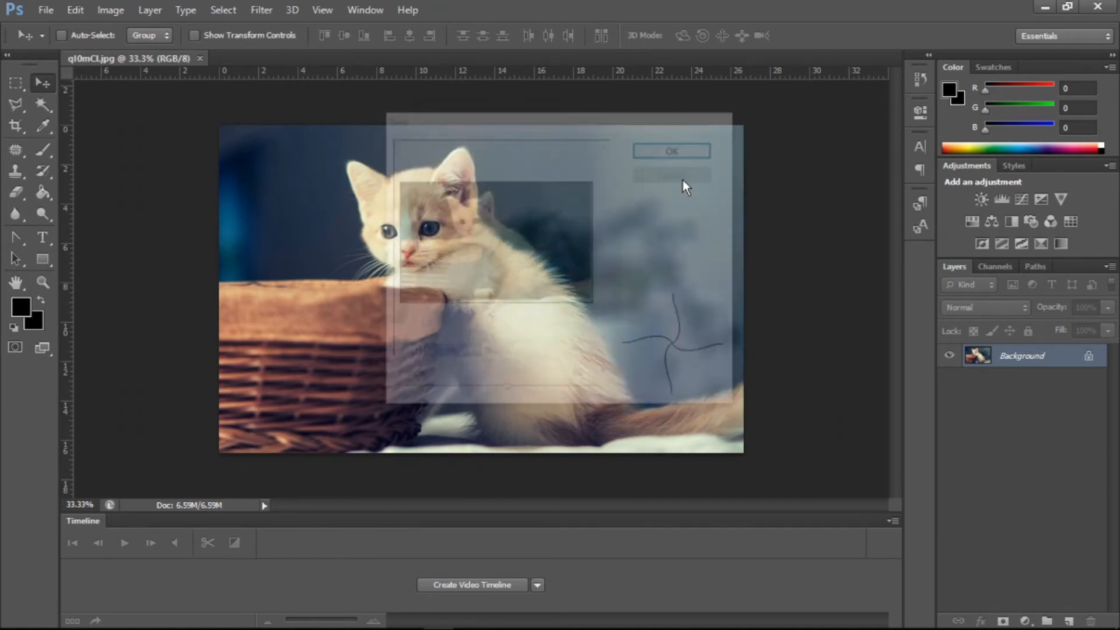
- Open the Wave filter and set the wavelength range to 301–302
left_click(269, 9)
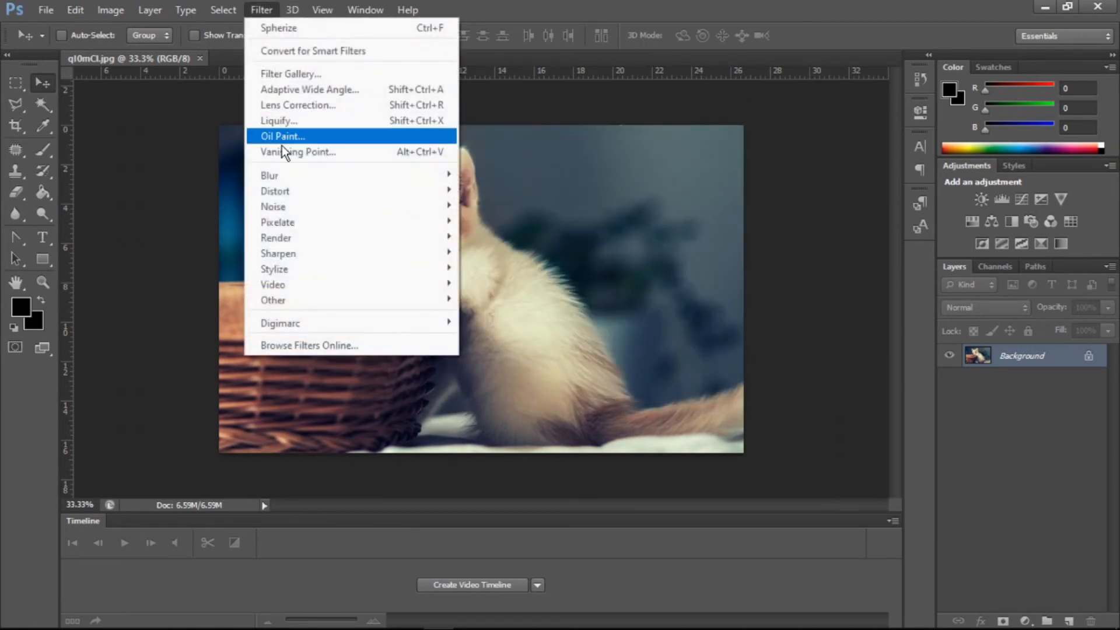
mouse_move(276, 197)
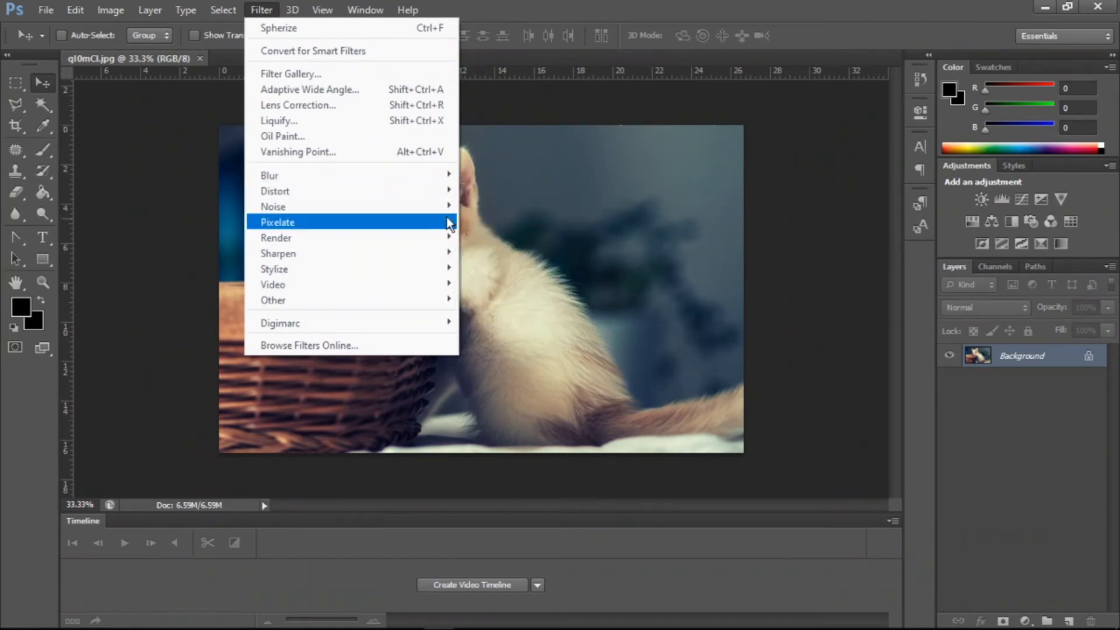
left_click(486, 299)
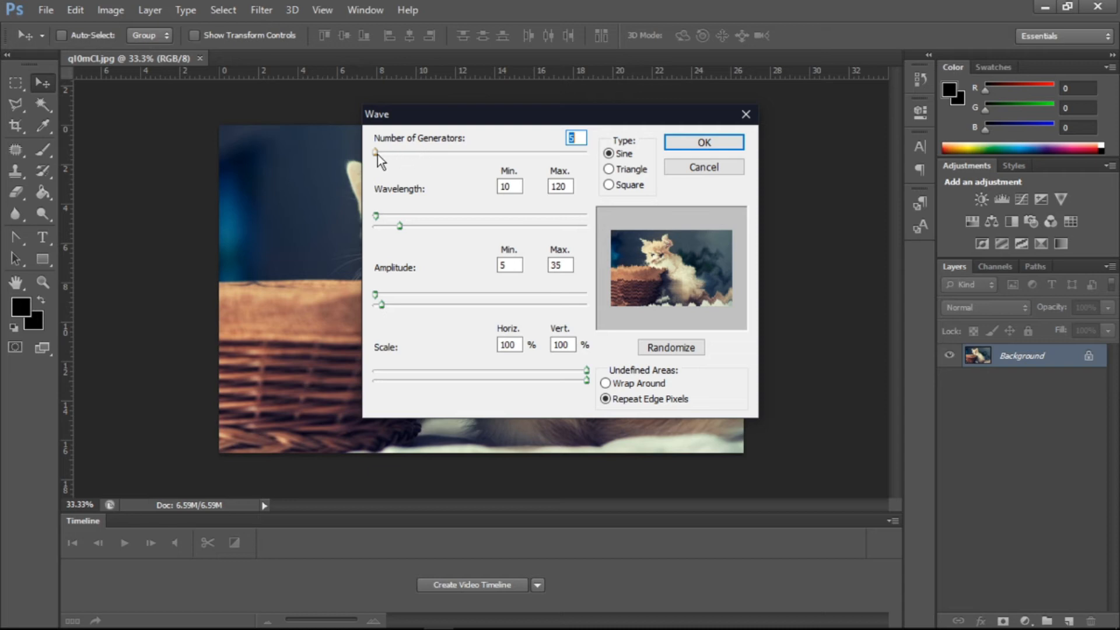
mouse_move(373, 156)
left_mouse_down()
mouse_move(391, 155)
mouse_move(372, 155)
left_mouse_up()
left_click_drag(373, 220, 459, 221)
left_click_drag(502, 221, 438, 226)
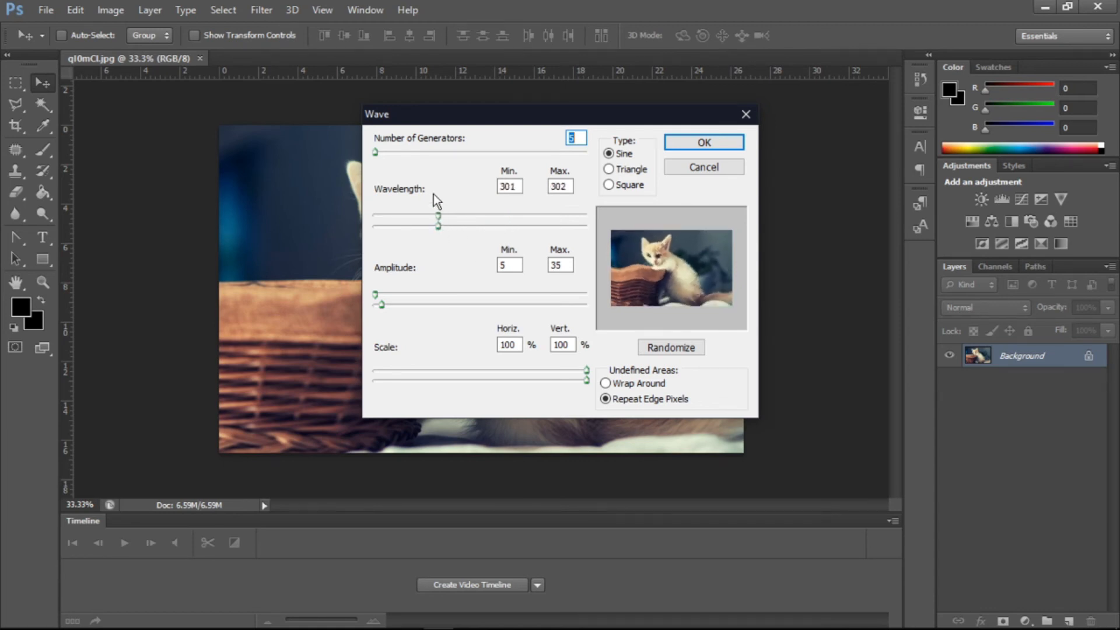
- Set the number of wave generators to 28 and the maximum amplitude to 141
left_click(380, 152)
left_click_drag(380, 150, 381, 152)
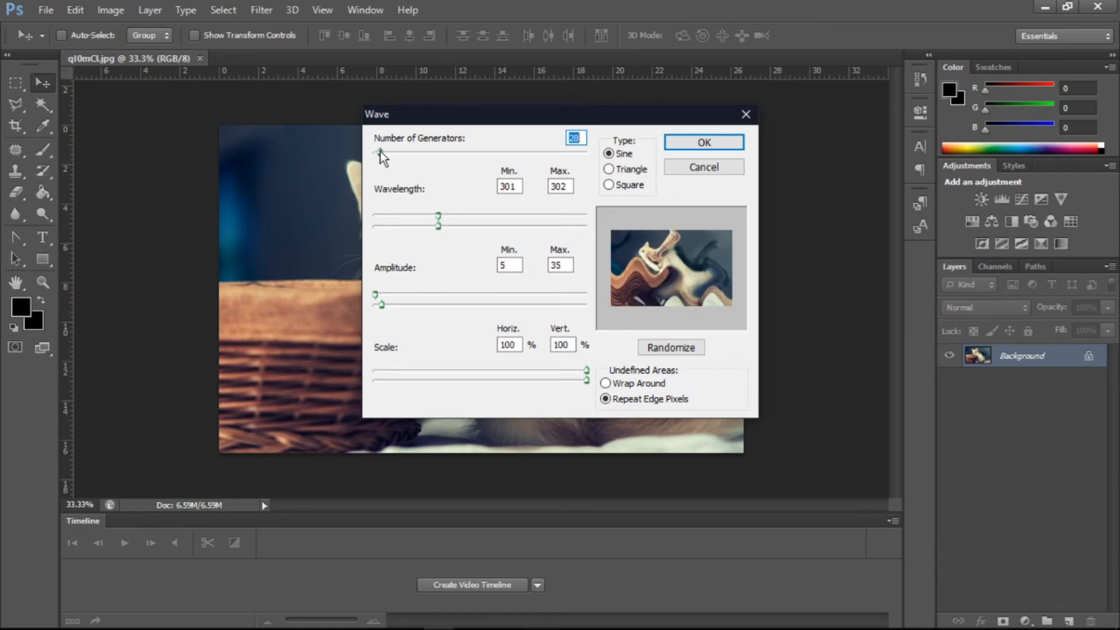
mouse_move(388, 304)
left_mouse_down()
mouse_move(422, 306)
mouse_move(393, 307)
mouse_move(408, 300)
left_mouse_up()
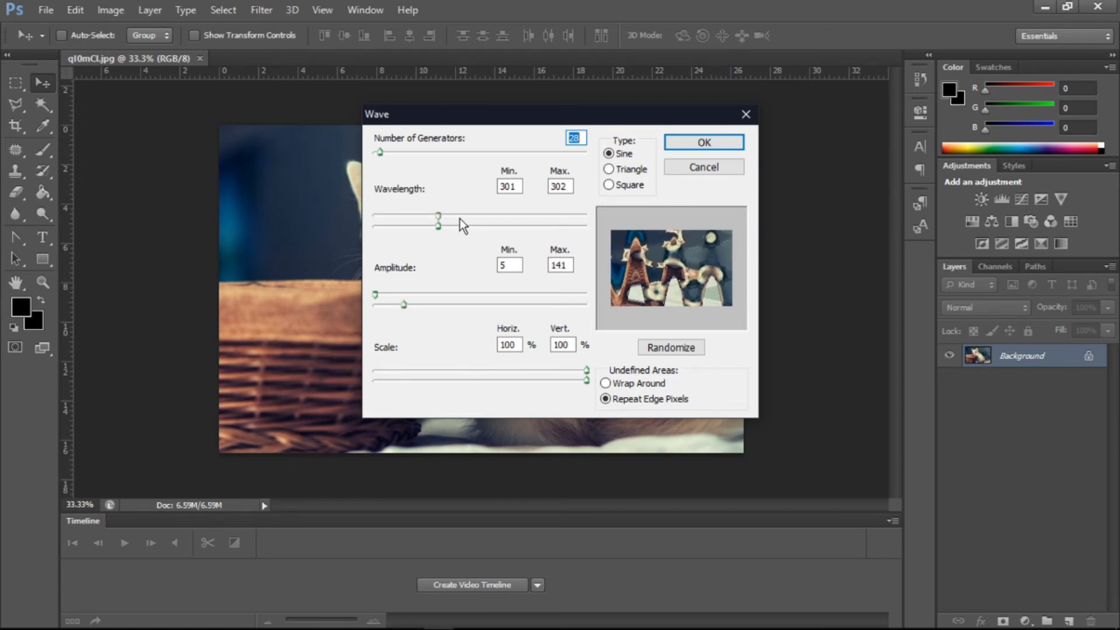
- Set the wavelength range to 132–198 and the vertical scale to 65%
left_click_drag(439, 225, 416, 224)
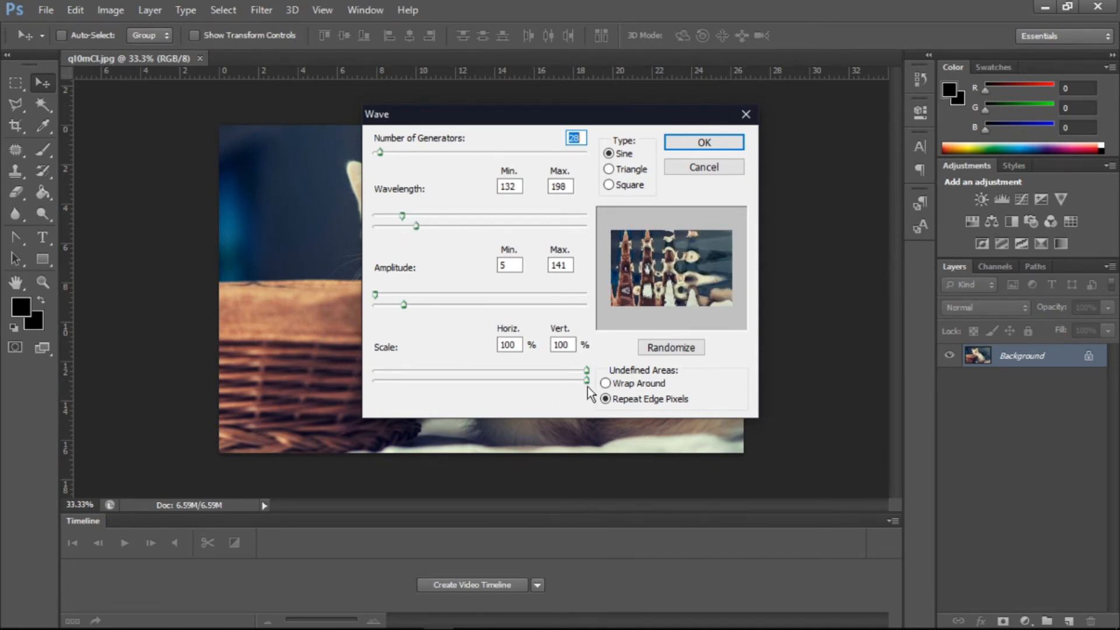
left_click_drag(586, 379, 512, 380)
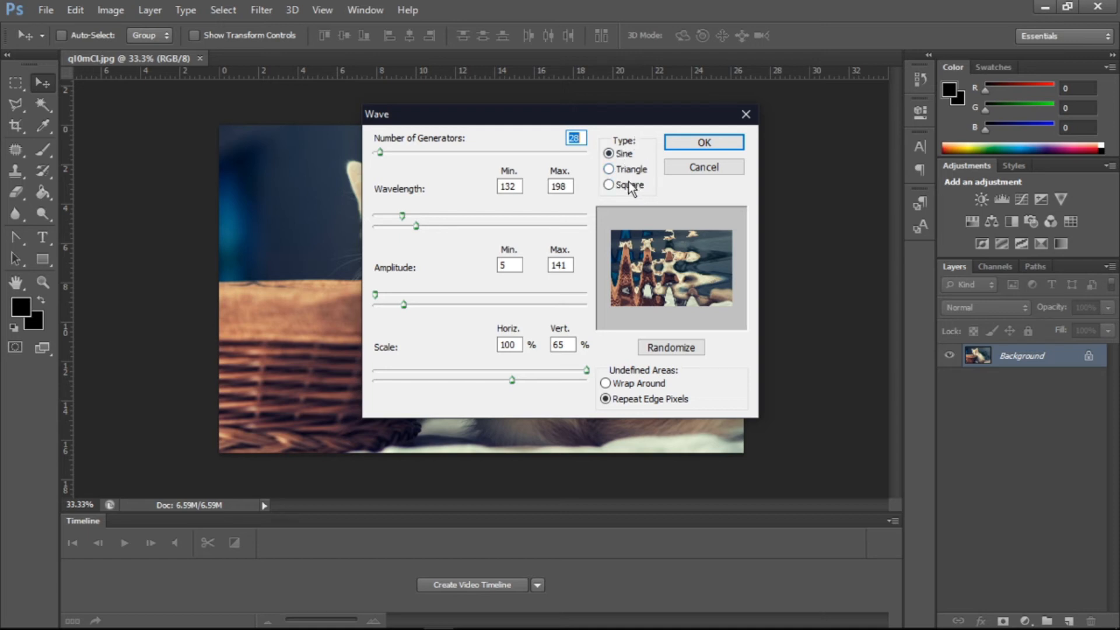
- Try the Triangle and Square wave types, vary the number of generators, then cancel the Wave dialog
left_click(611, 170)
left_click(610, 185)
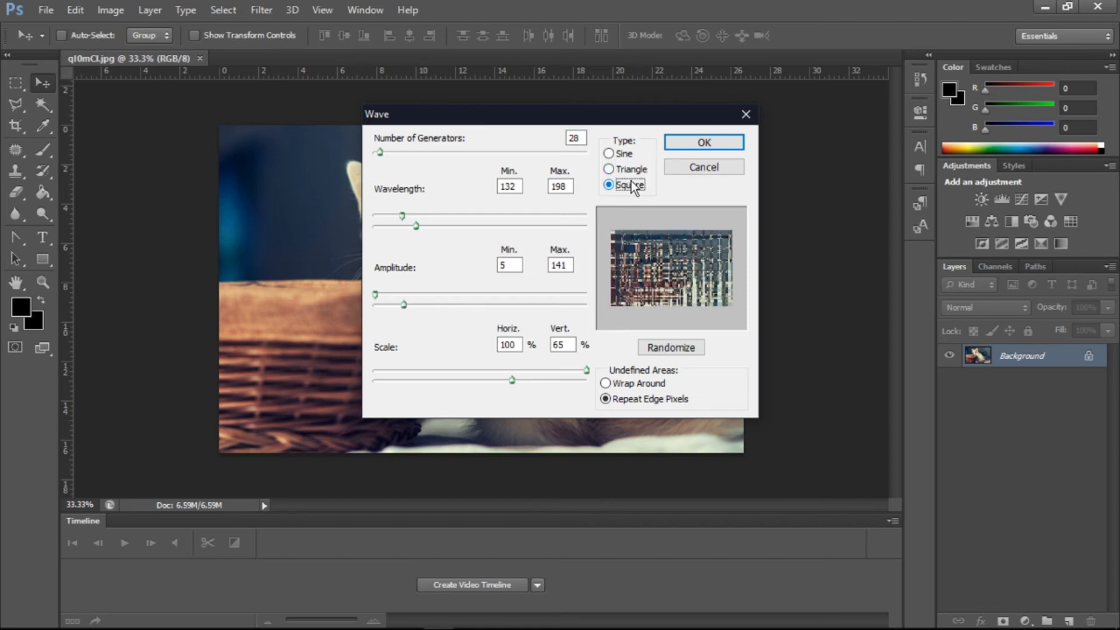
left_click(383, 152)
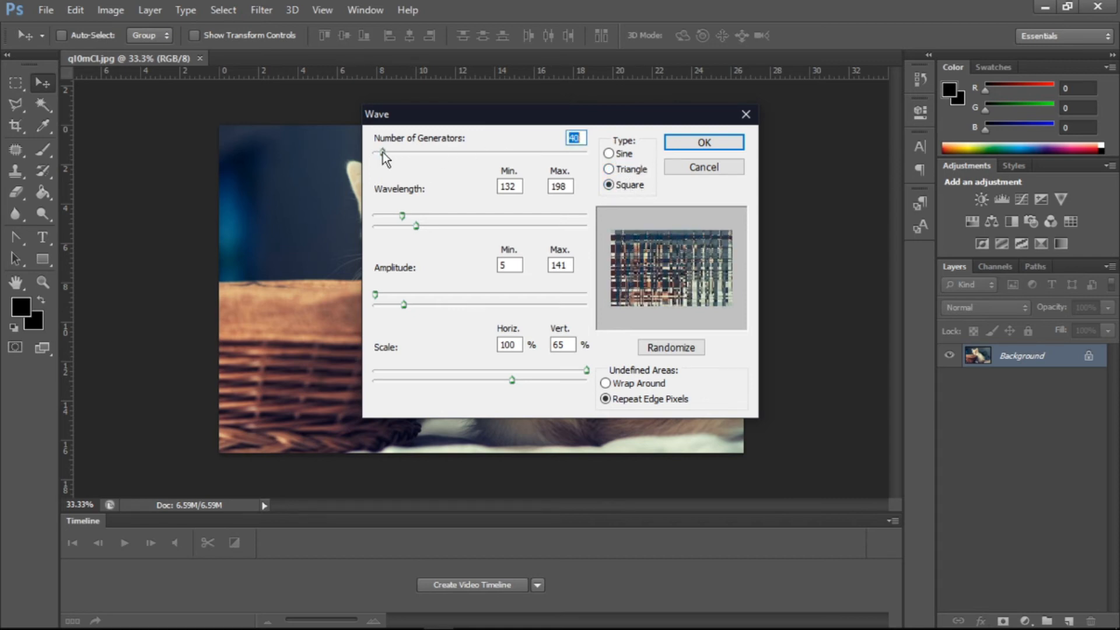
left_click_drag(383, 152, 379, 152)
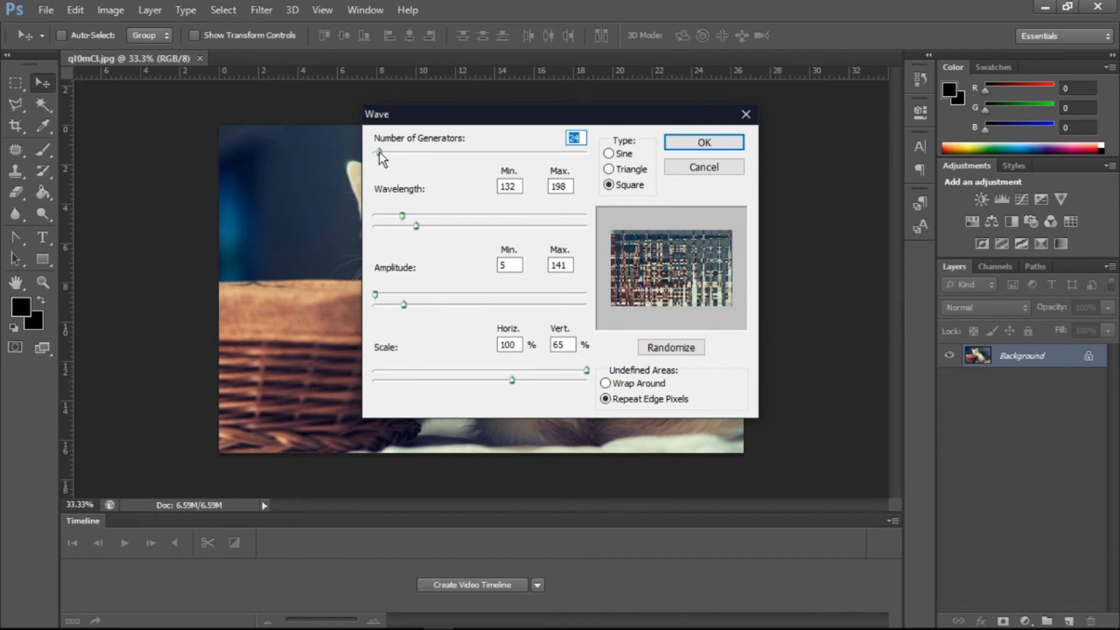
left_click(691, 169)
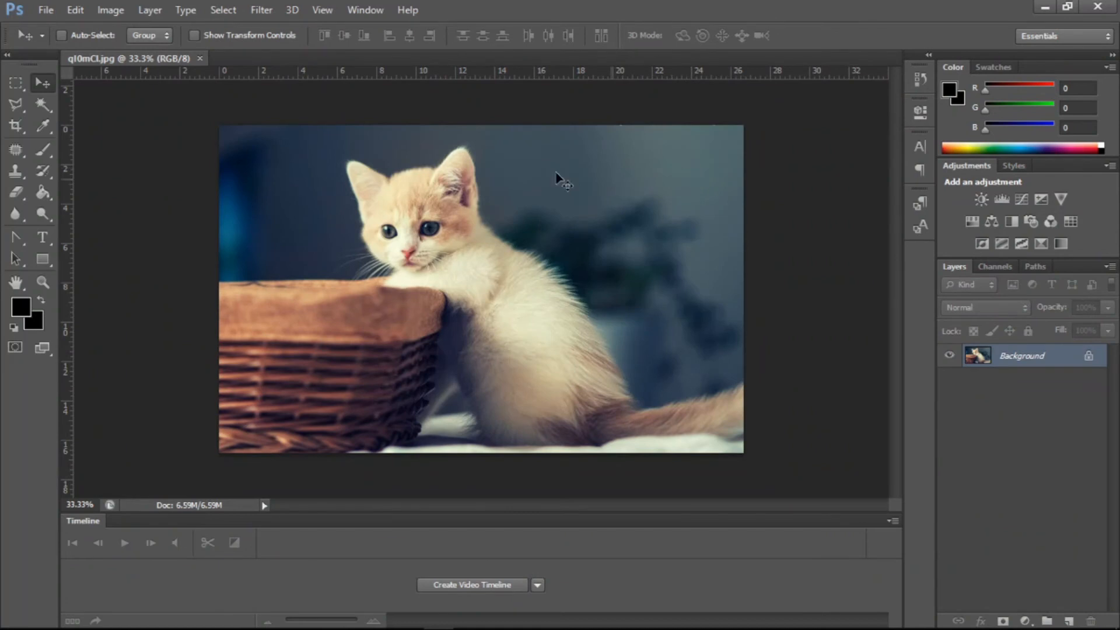
- Open the ZigZag filter and set the amount to -100 and the ridges to 11
left_click(261, 10)
mouse_move(276, 190)
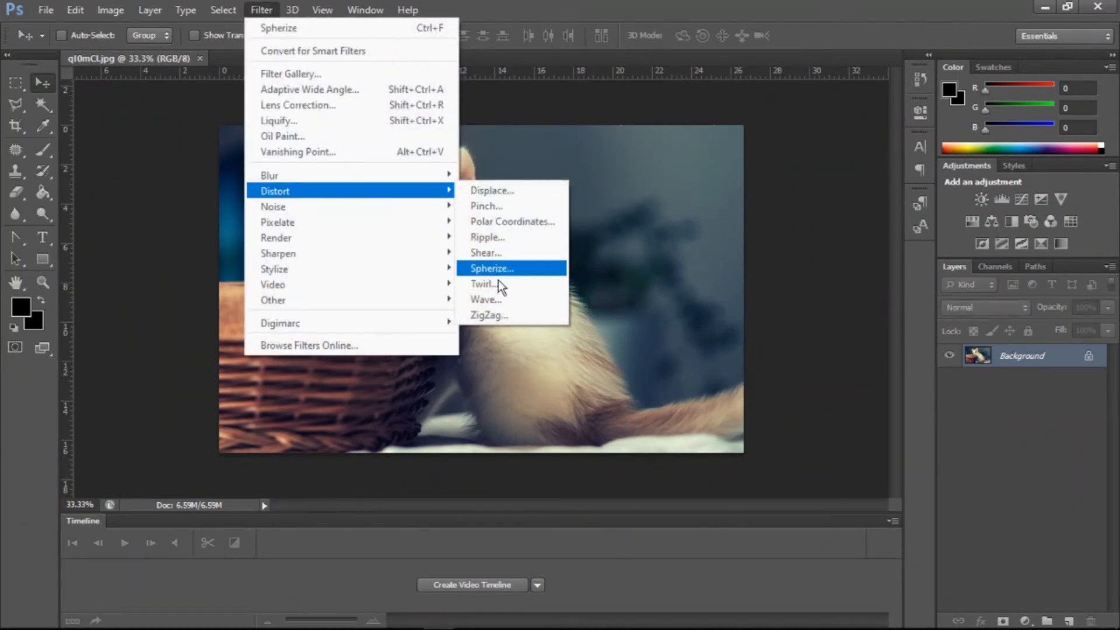
left_click(498, 318)
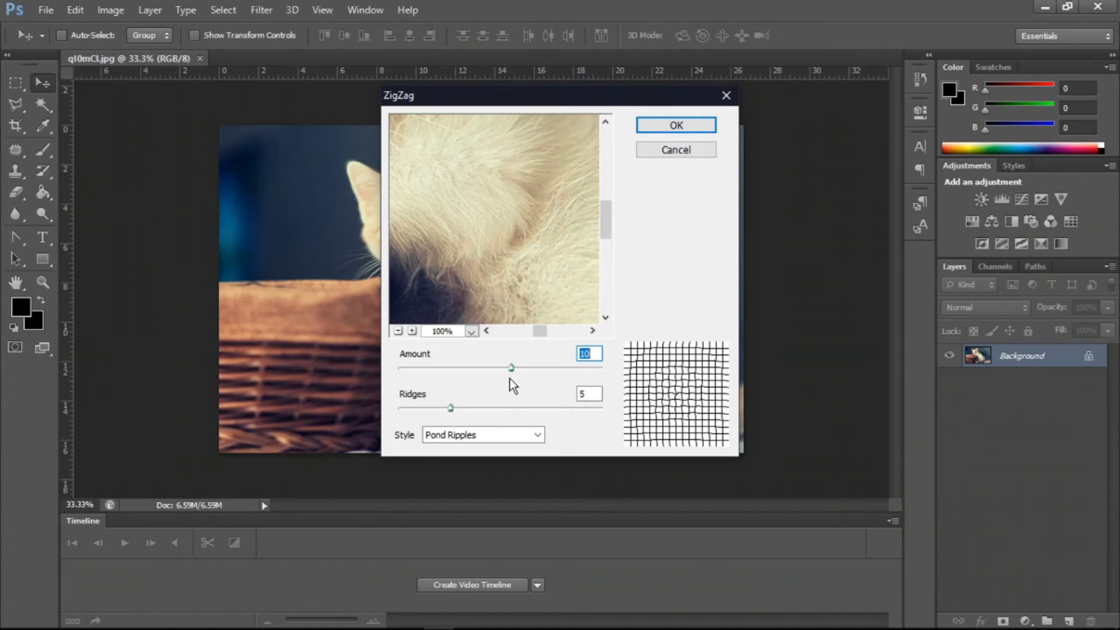
left_click_drag(510, 372, 394, 372)
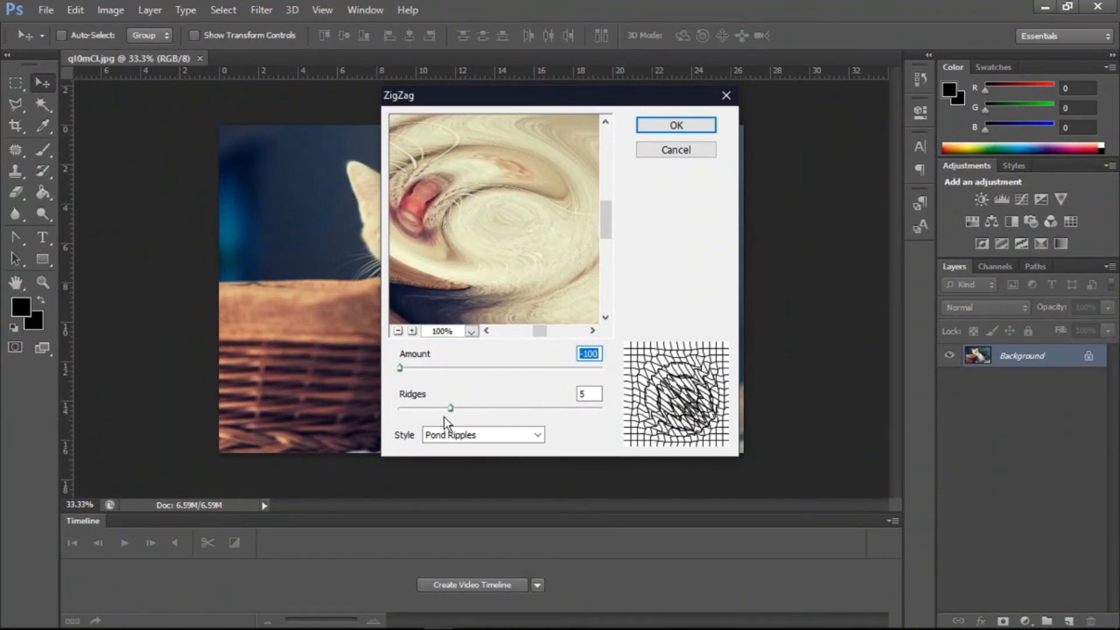
left_click_drag(449, 408, 514, 407)
- Zoom the ZigZag preview out and set the amount to -59
left_click(398, 330)
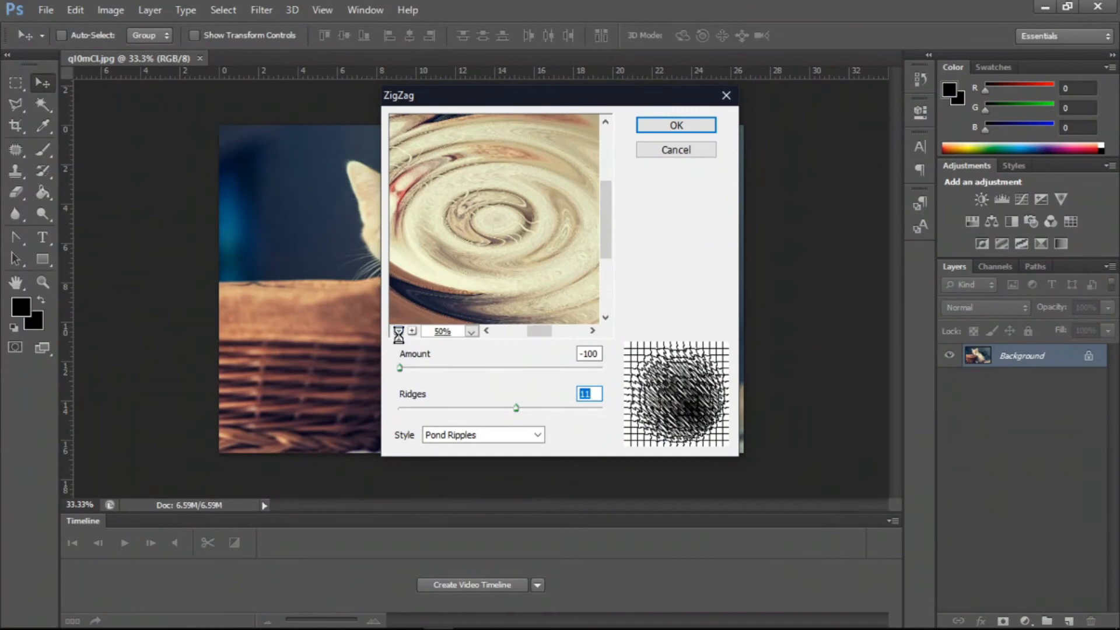
left_click(398, 330)
left_click(398, 331)
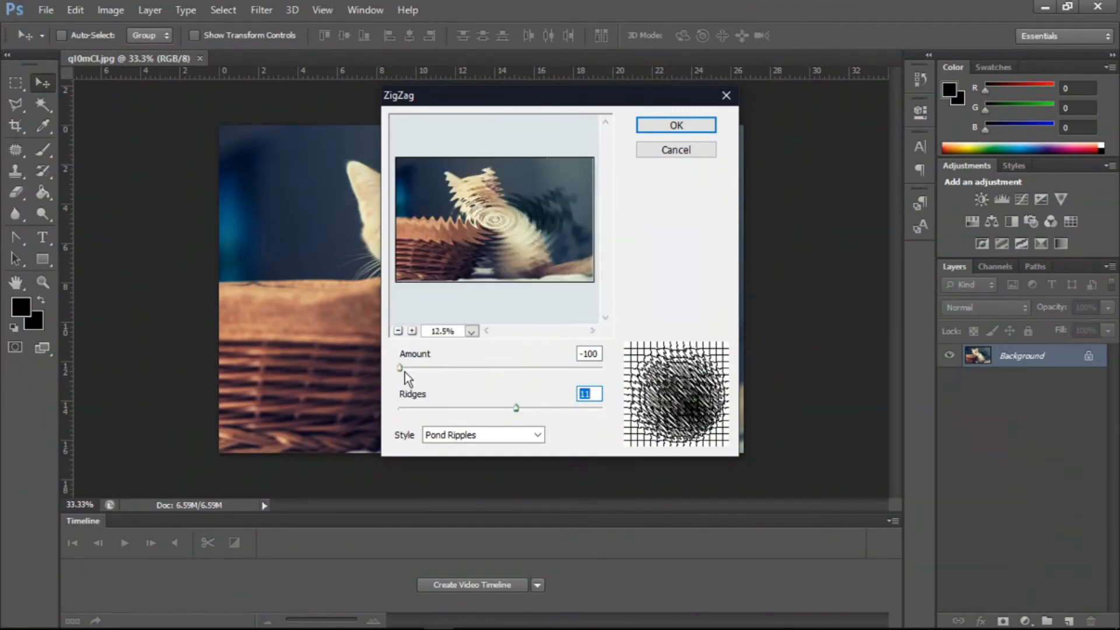
mouse_move(421, 369)
left_mouse_down()
mouse_move(554, 365)
mouse_move(428, 365)
mouse_move(491, 362)
mouse_move(442, 362)
left_mouse_up()
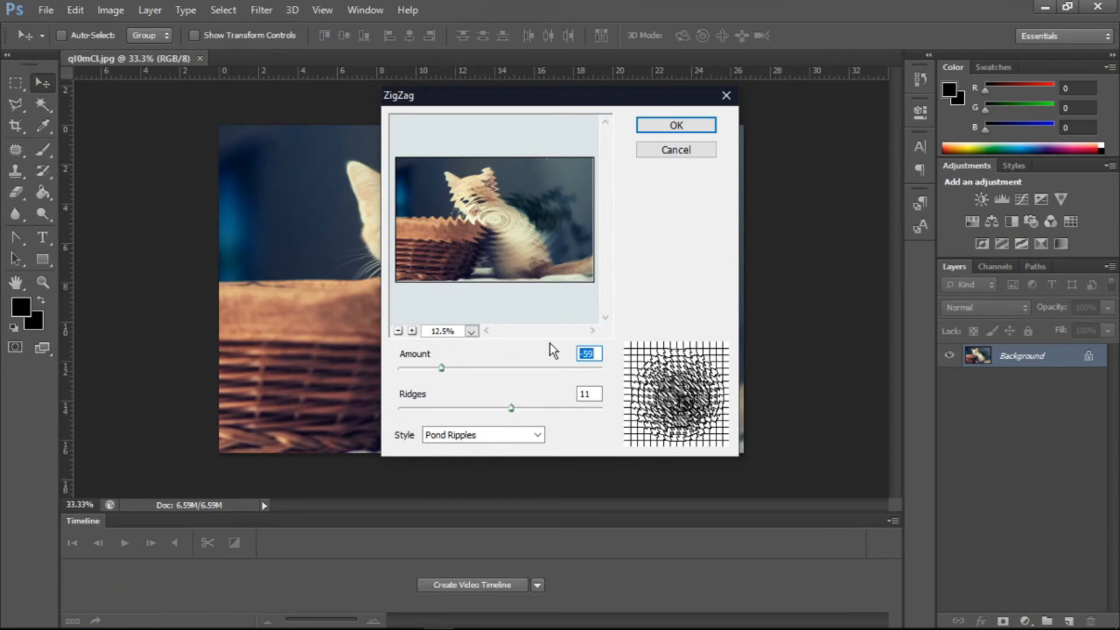
- Switch the ZigZag style to Around Center and then to Out From Center
left_click(450, 436)
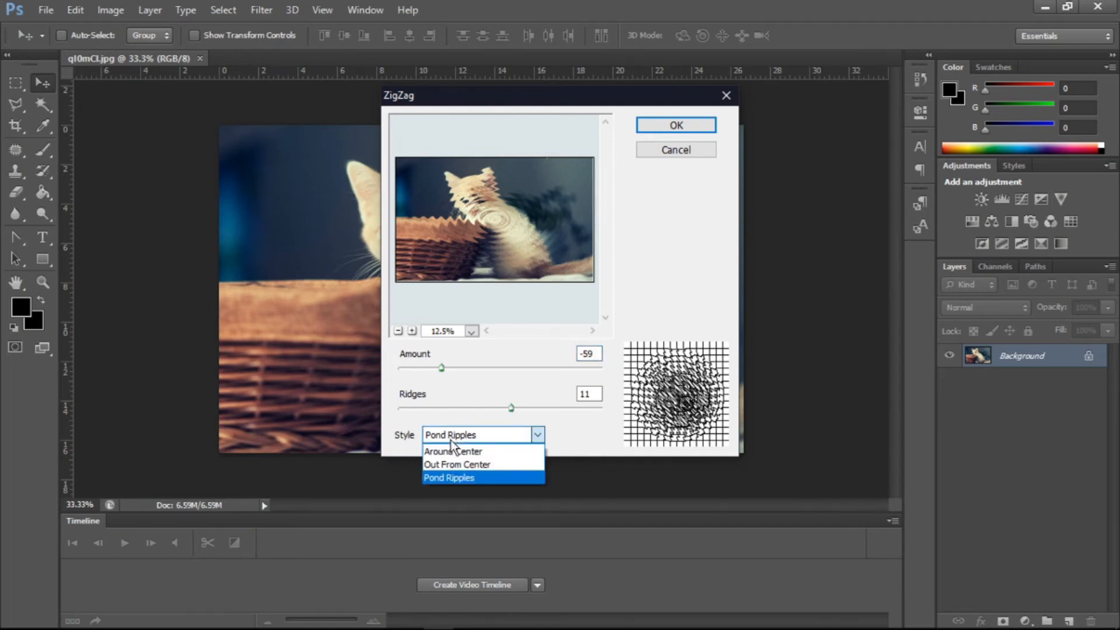
left_click(452, 452)
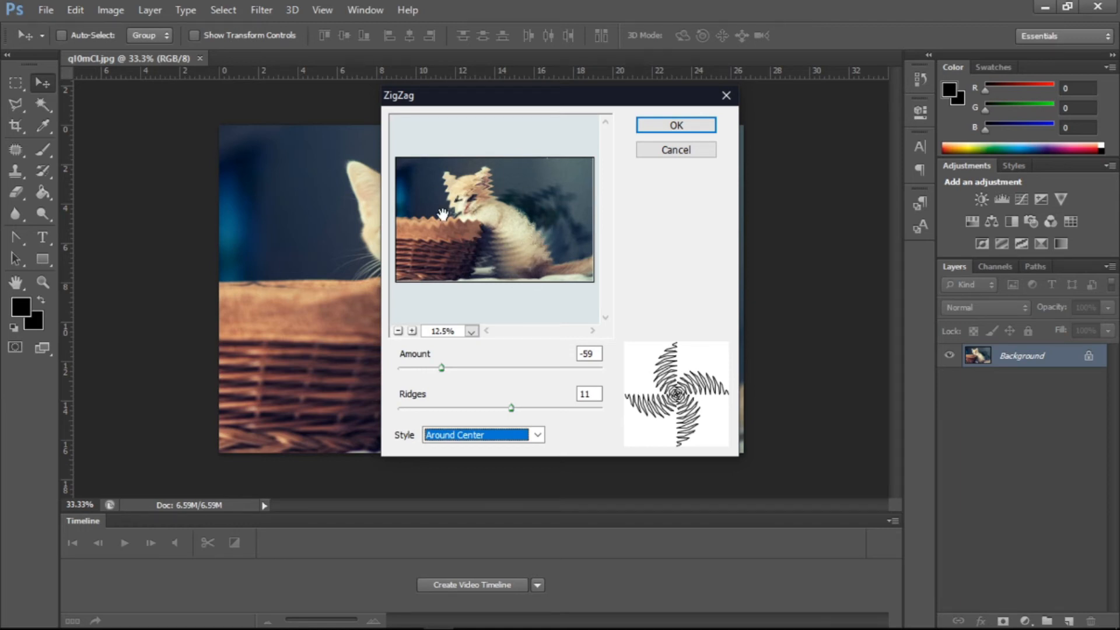
left_click(478, 437)
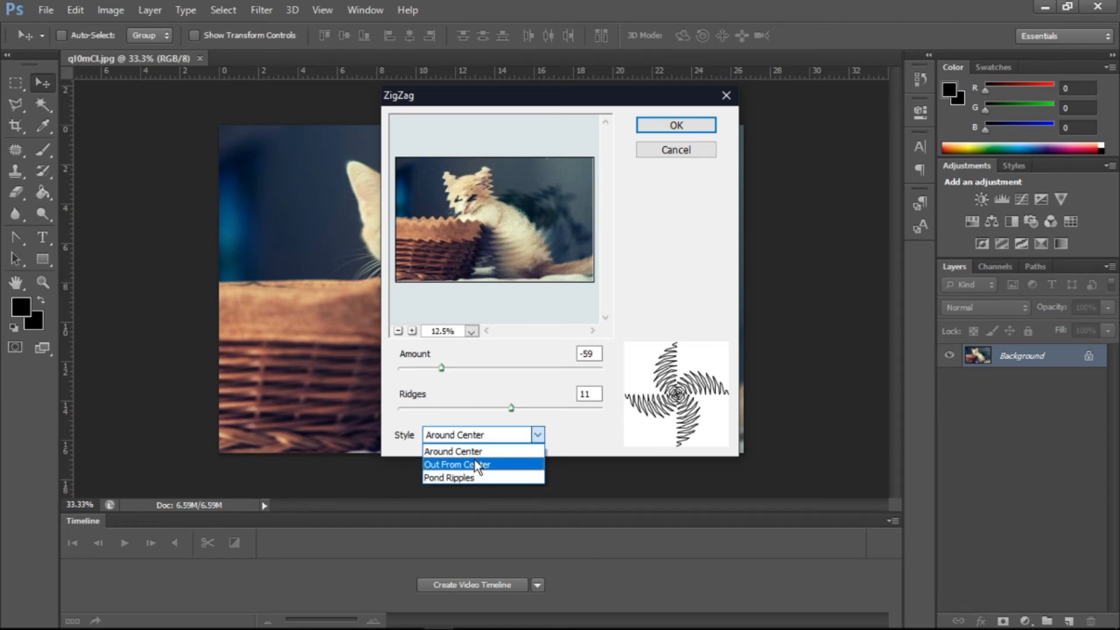
left_click(474, 455)
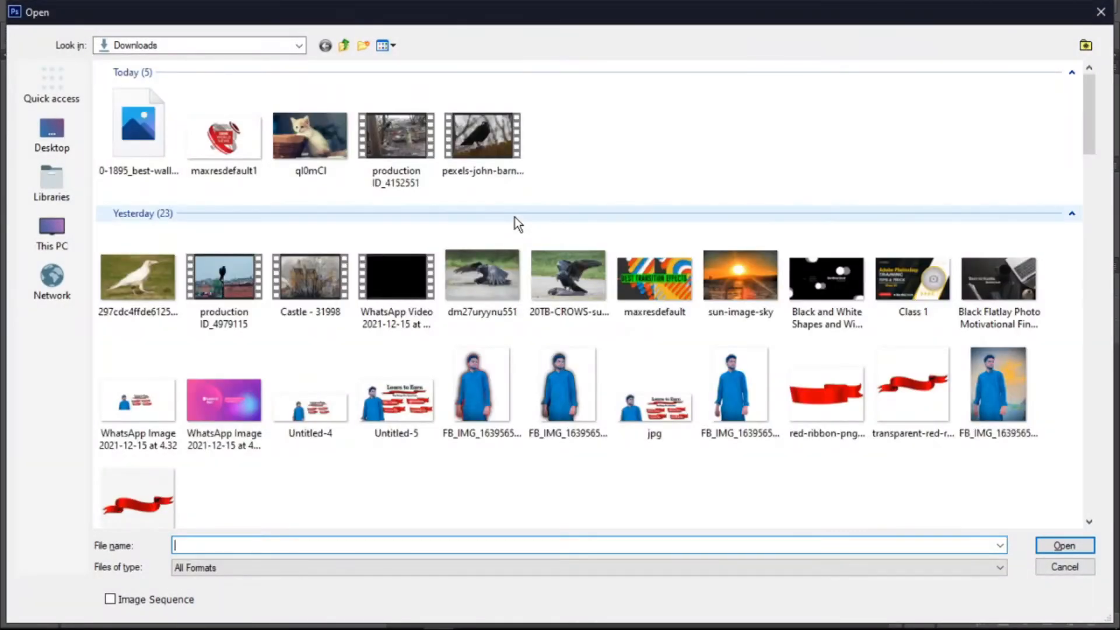
- Open the 0-1895_best-wallpapers-ever-2-laptop-wallpaper-hd-1080p image and start the Add Noise filter
double_click(153, 153)
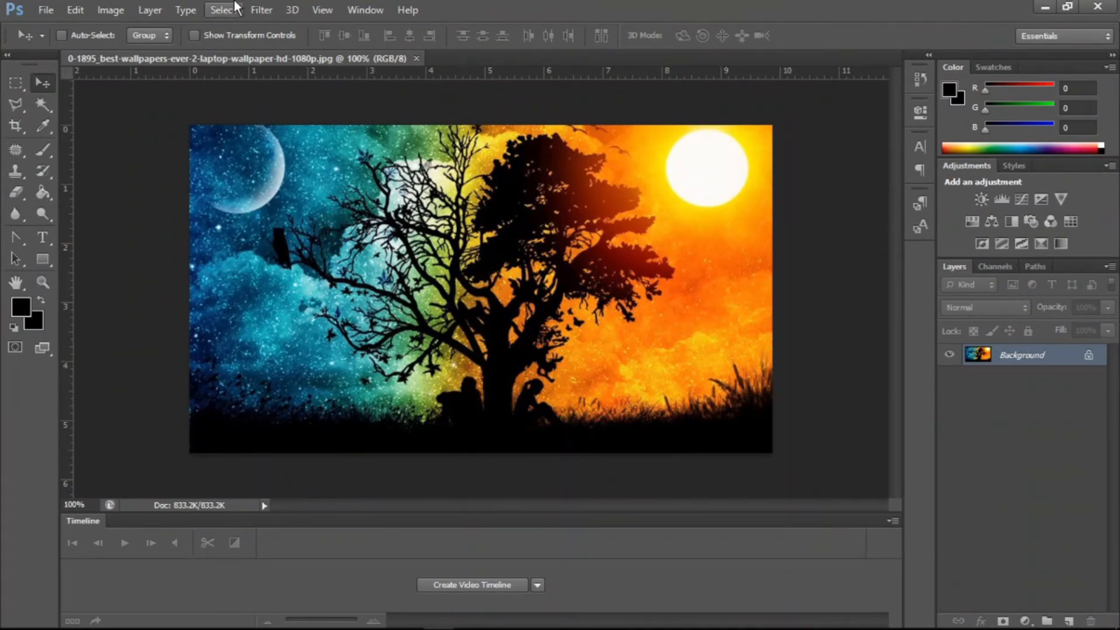
left_click(261, 10)
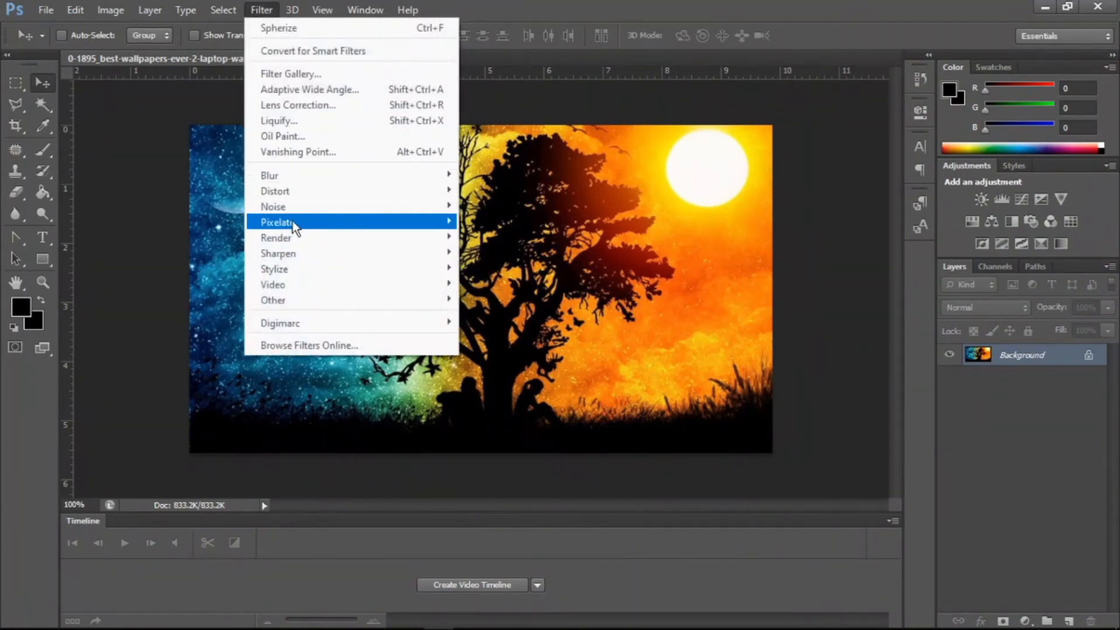
mouse_move(316, 208)
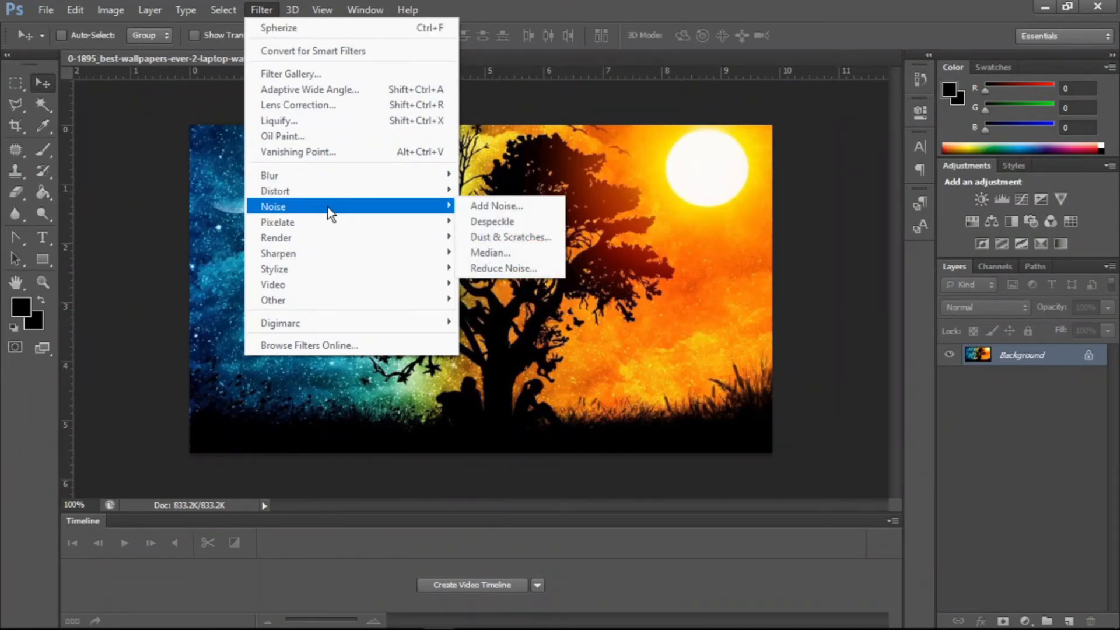
left_click(508, 210)
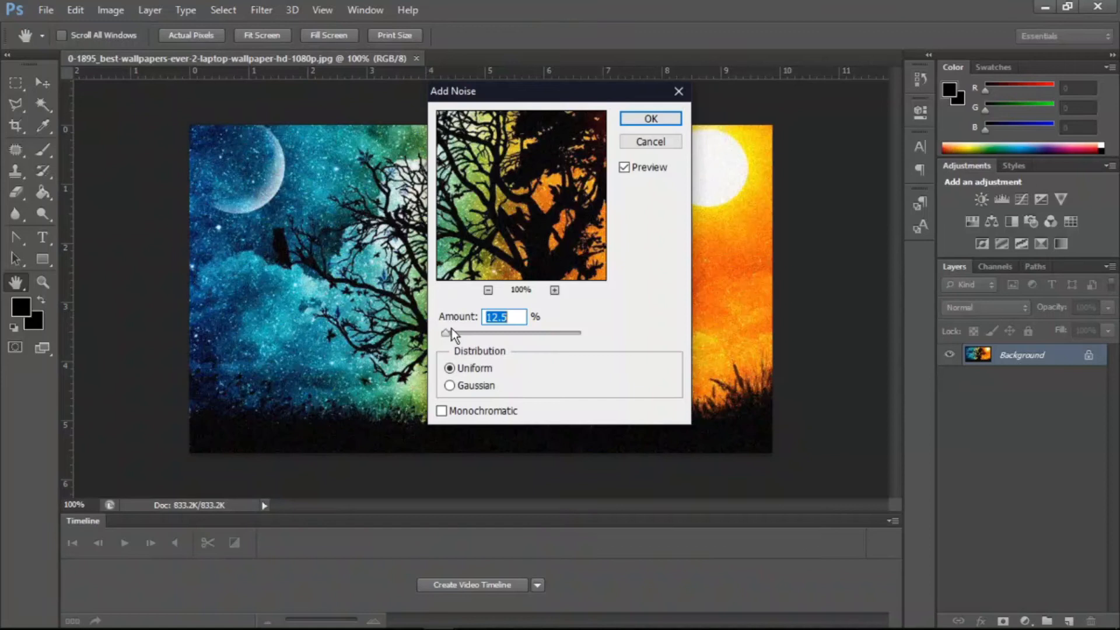
- Set the noise amount to 47.15% with Gaussian distribution
left_click_drag(450, 331, 493, 336)
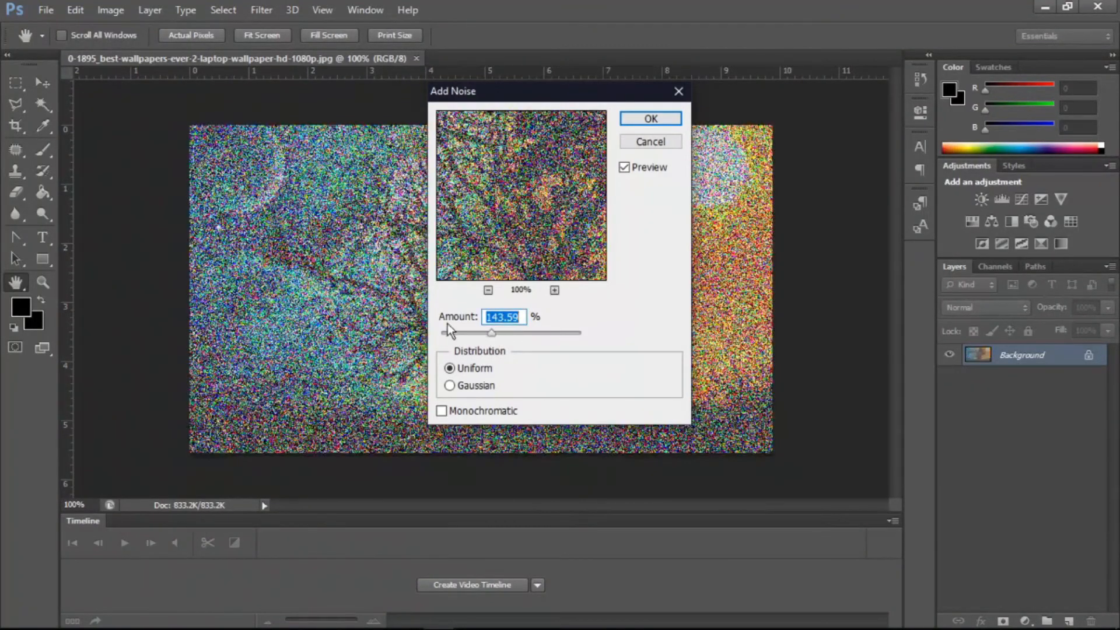
left_click_drag(494, 332, 457, 334)
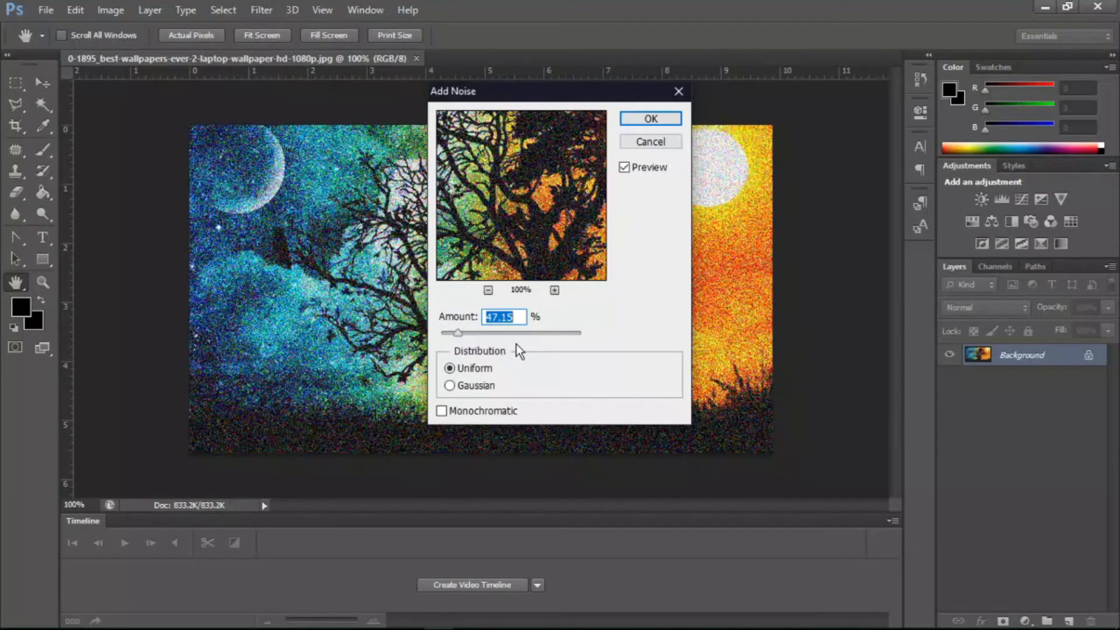
left_click(467, 385)
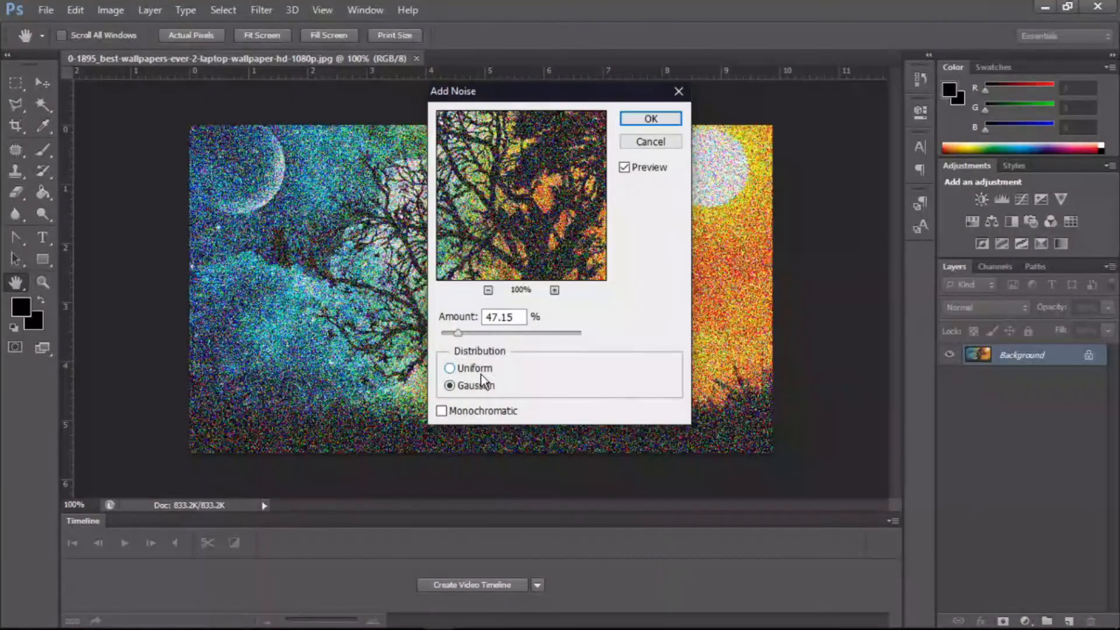
- Raise the noise amount to 70.67% and enable Monochromatic noise
left_click(492, 333)
left_click_drag(498, 336, 466, 334)
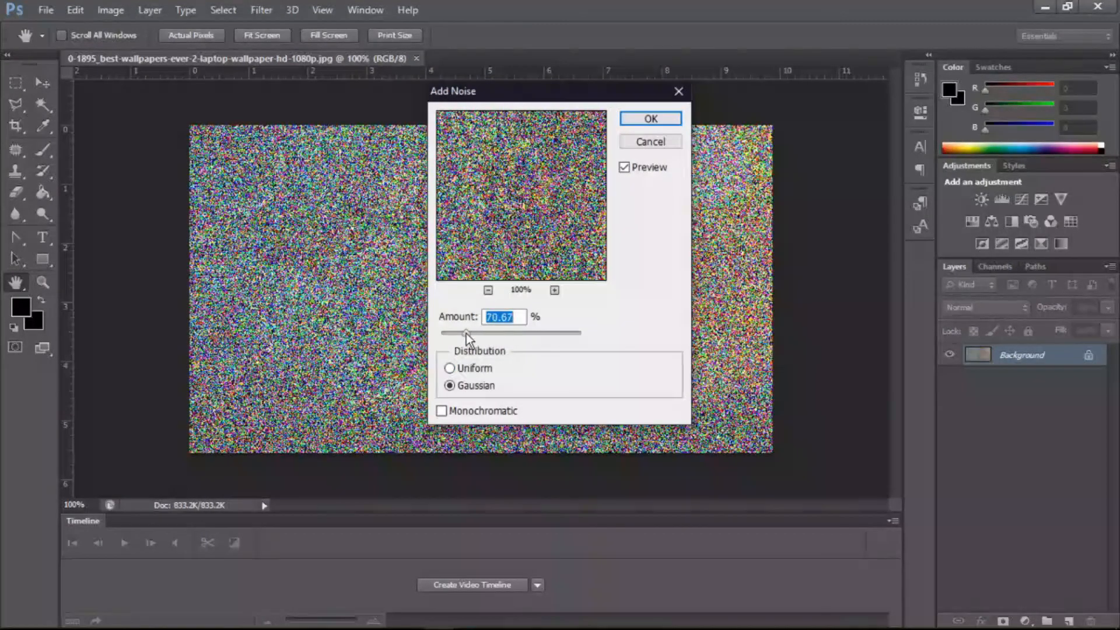
left_click(442, 412)
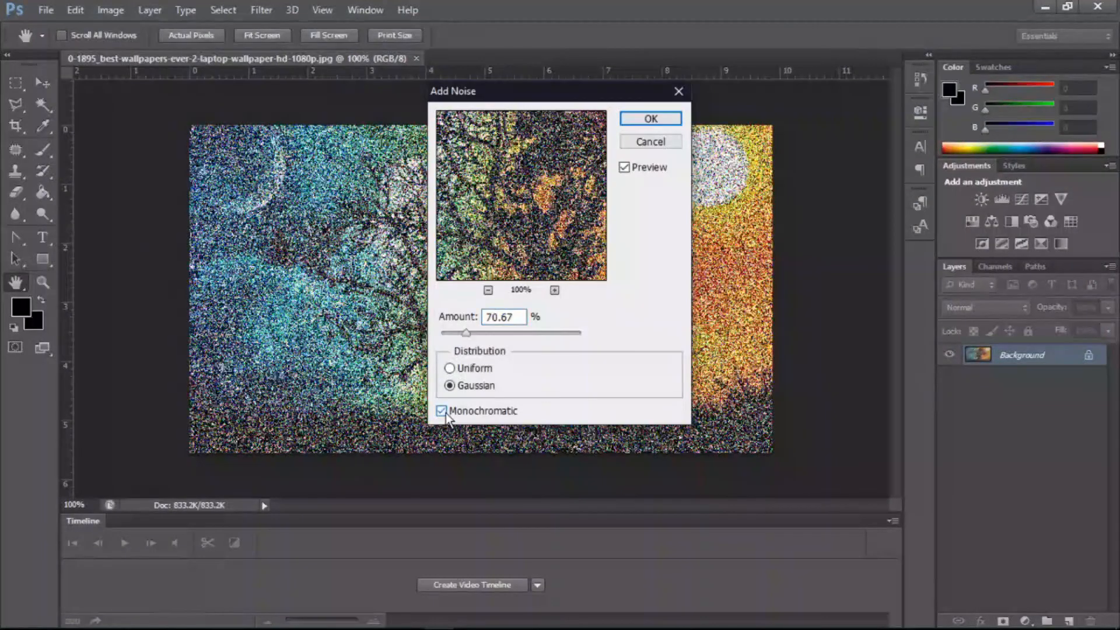
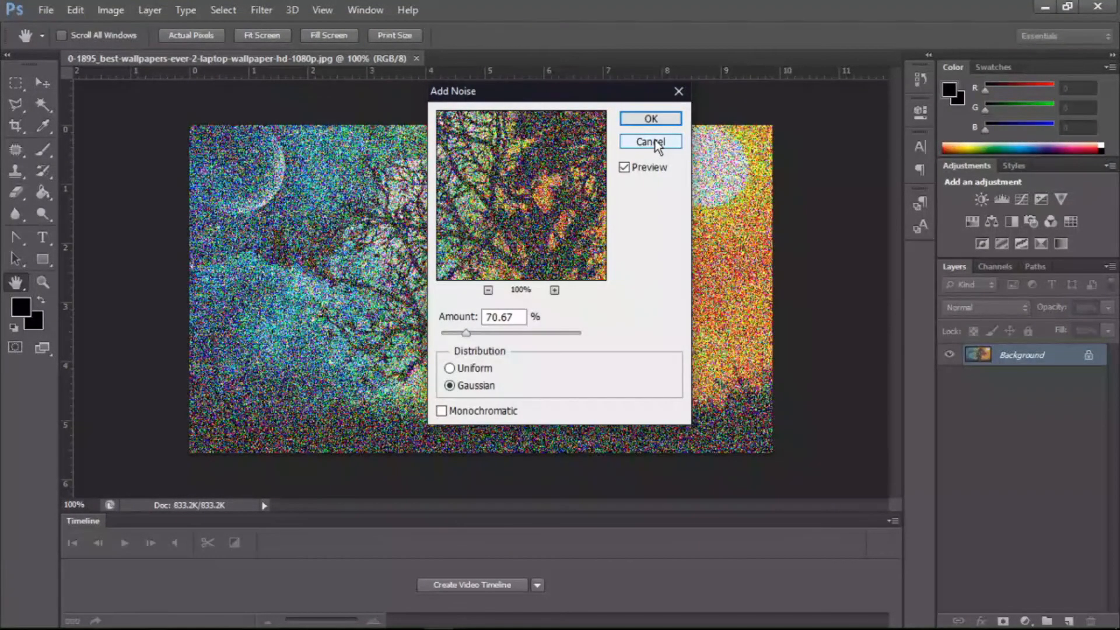
- Apply the Despeckle noise filter to the image and save the file
left_click(656, 146)
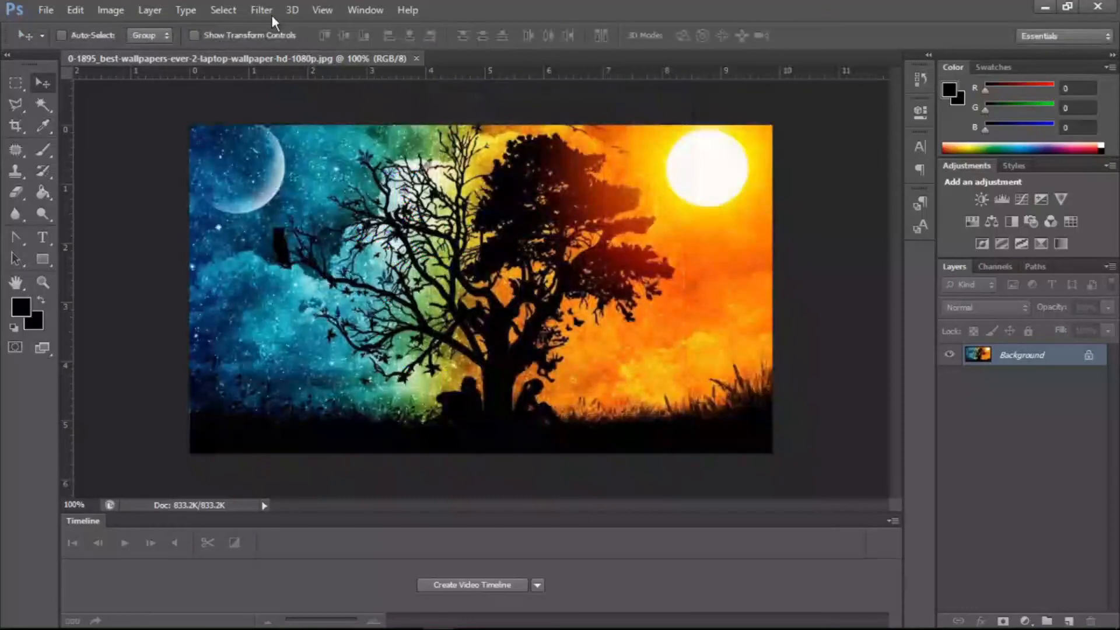
left_click(272, 14)
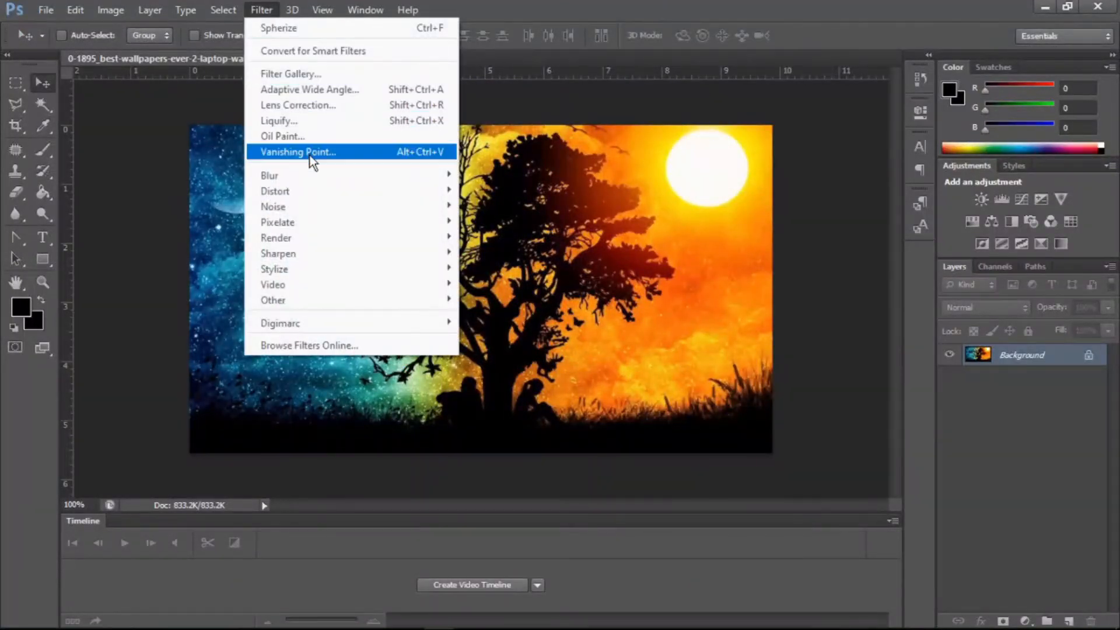
mouse_move(305, 205)
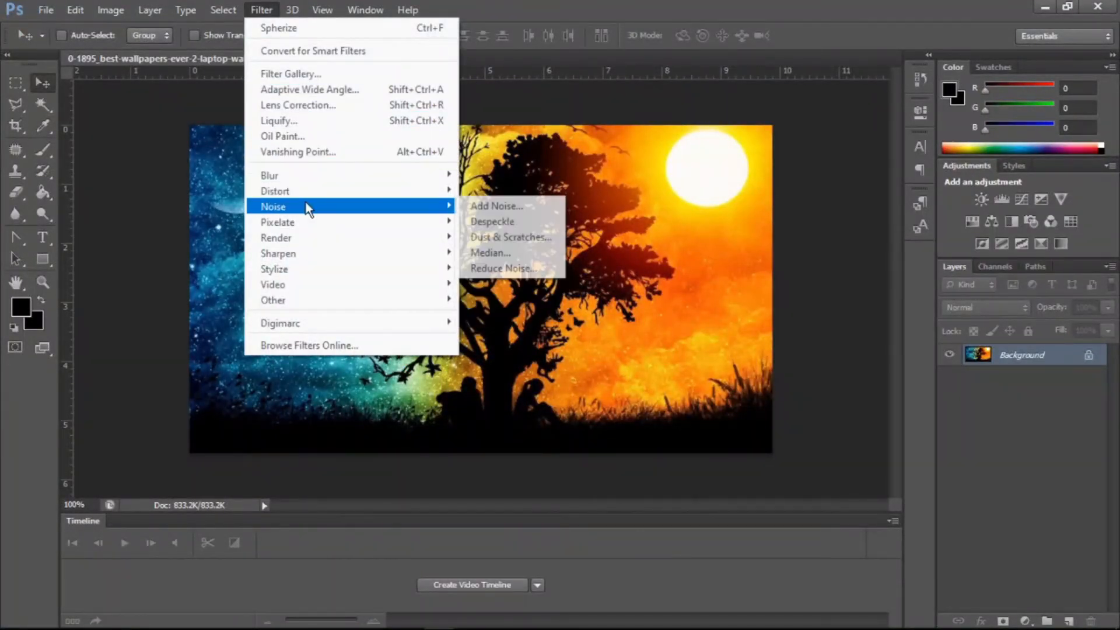
left_click(485, 227)
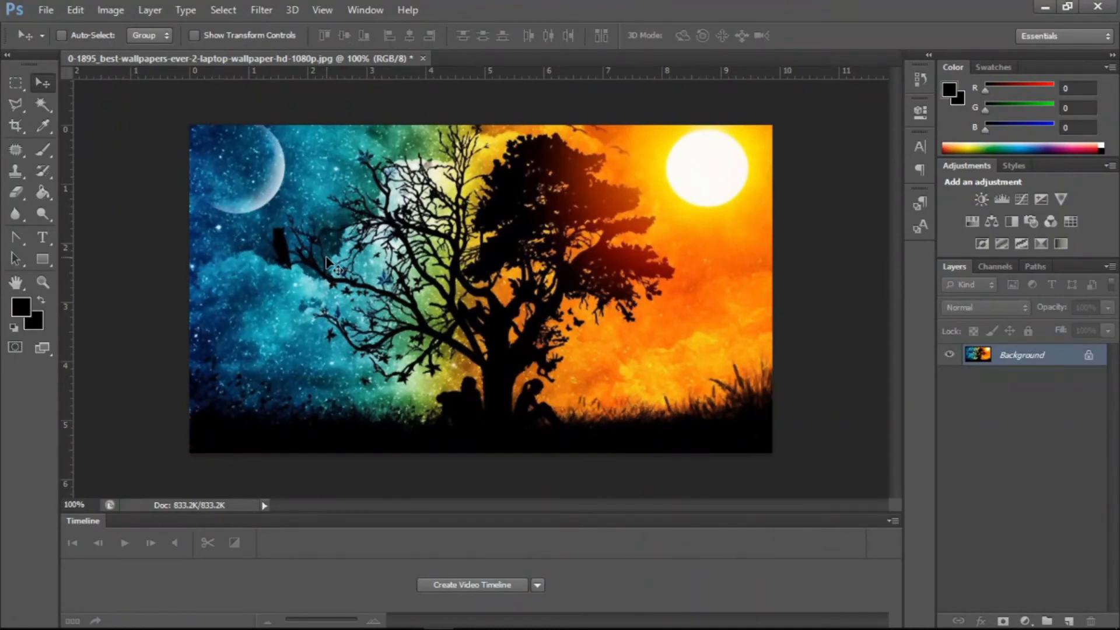
key("ctrl+s")
- Open Dust & Scratches and try a 4-pixel radius with a 211-level threshold
left_click(263, 10)
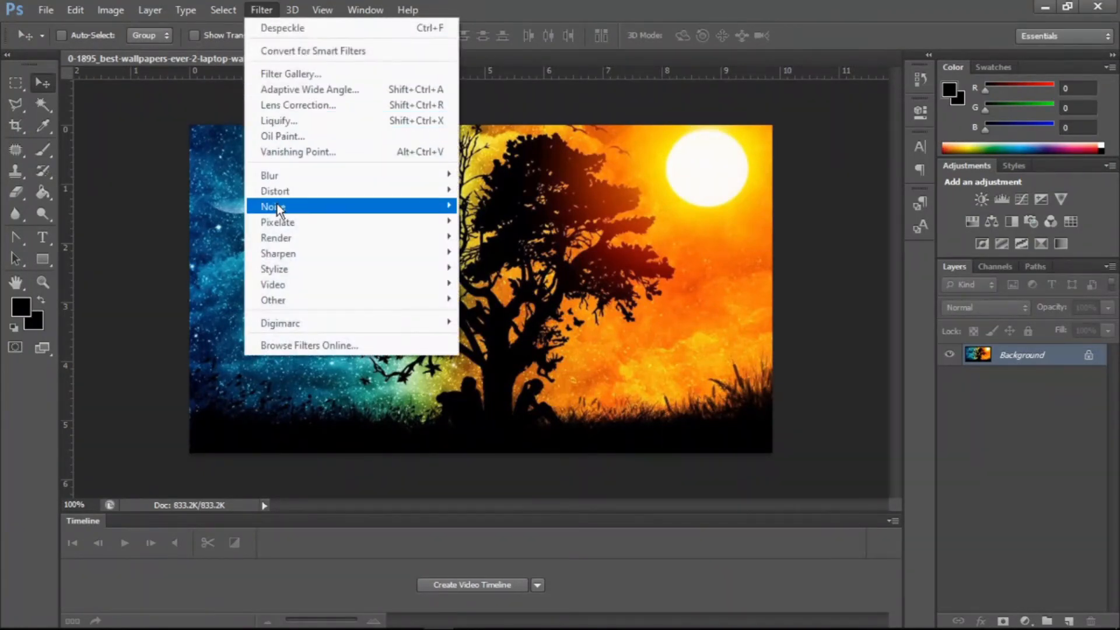
mouse_move(277, 208)
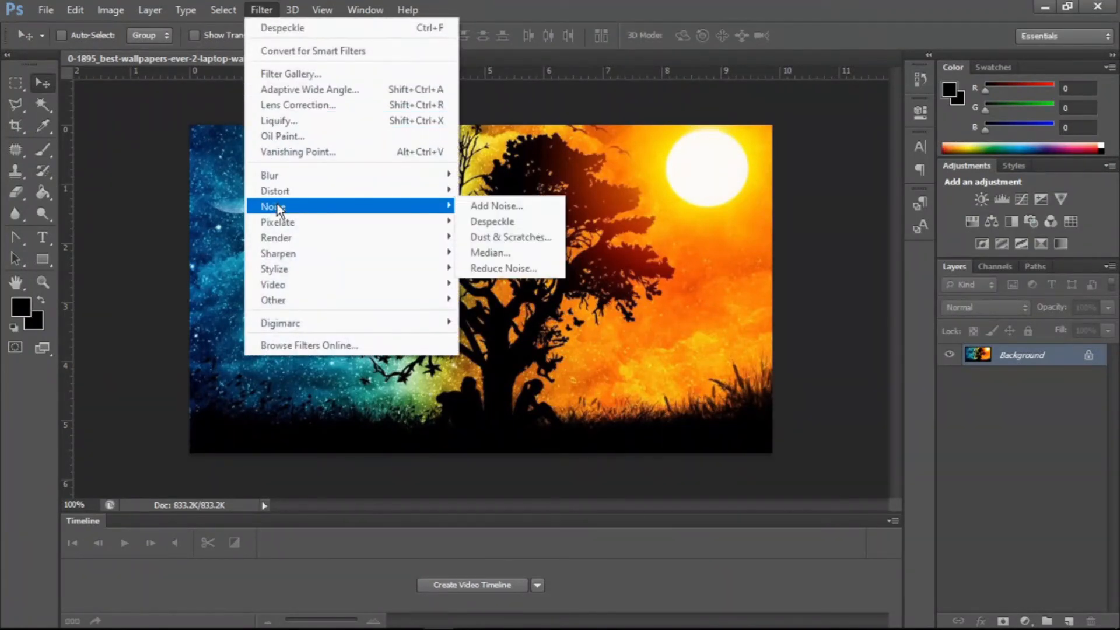
left_click(477, 237)
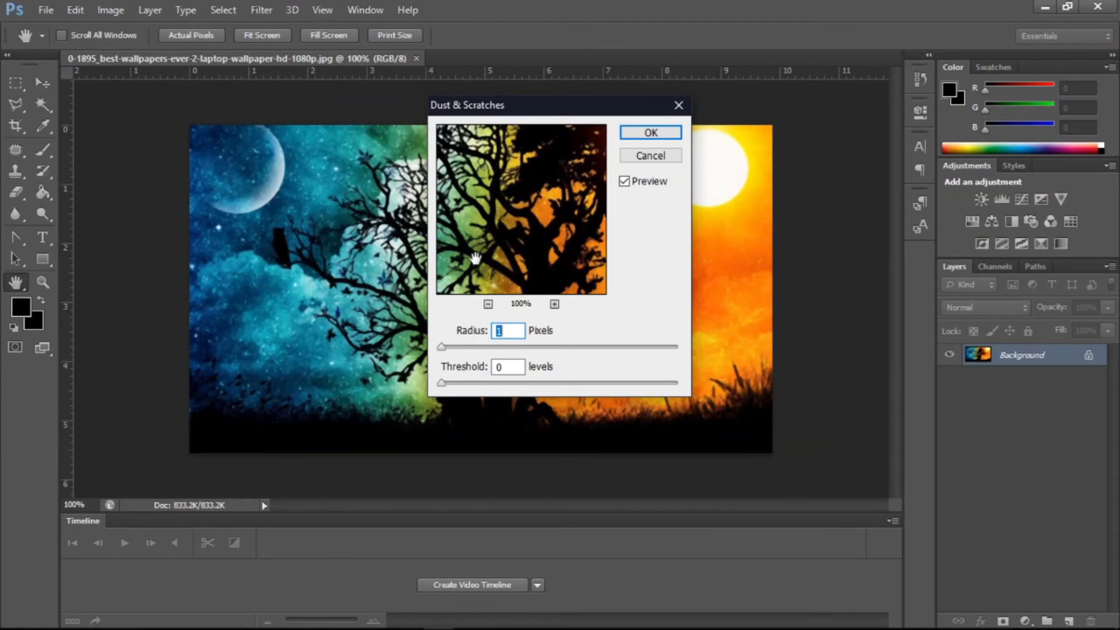
left_click_drag(509, 114, 856, 110)
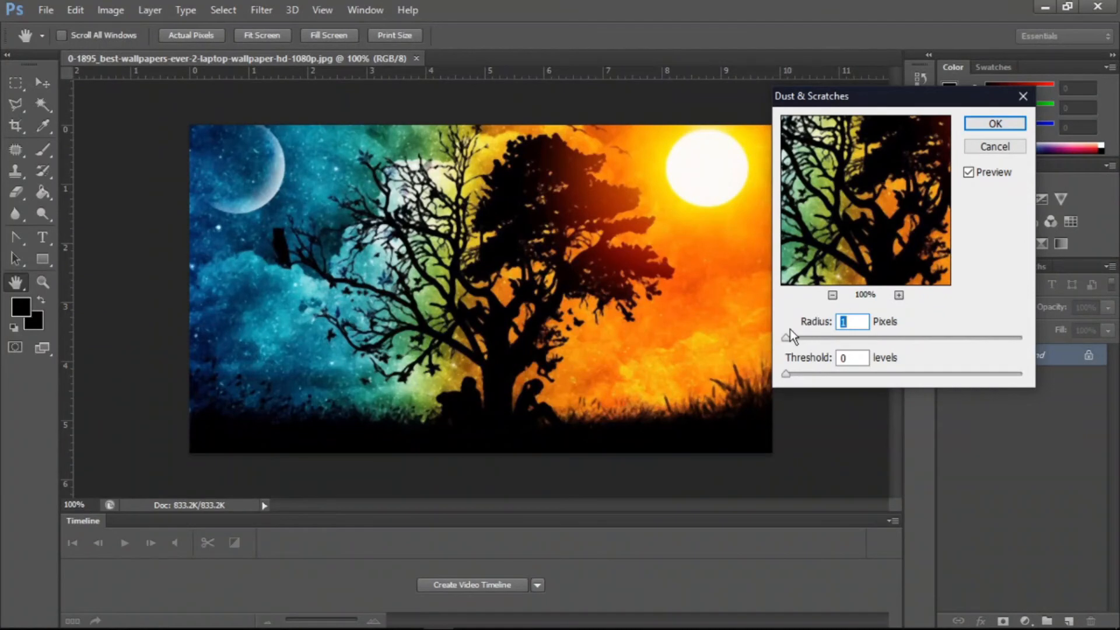
mouse_move(787, 337)
left_mouse_down()
mouse_move(825, 337)
mouse_move(790, 337)
left_mouse_up()
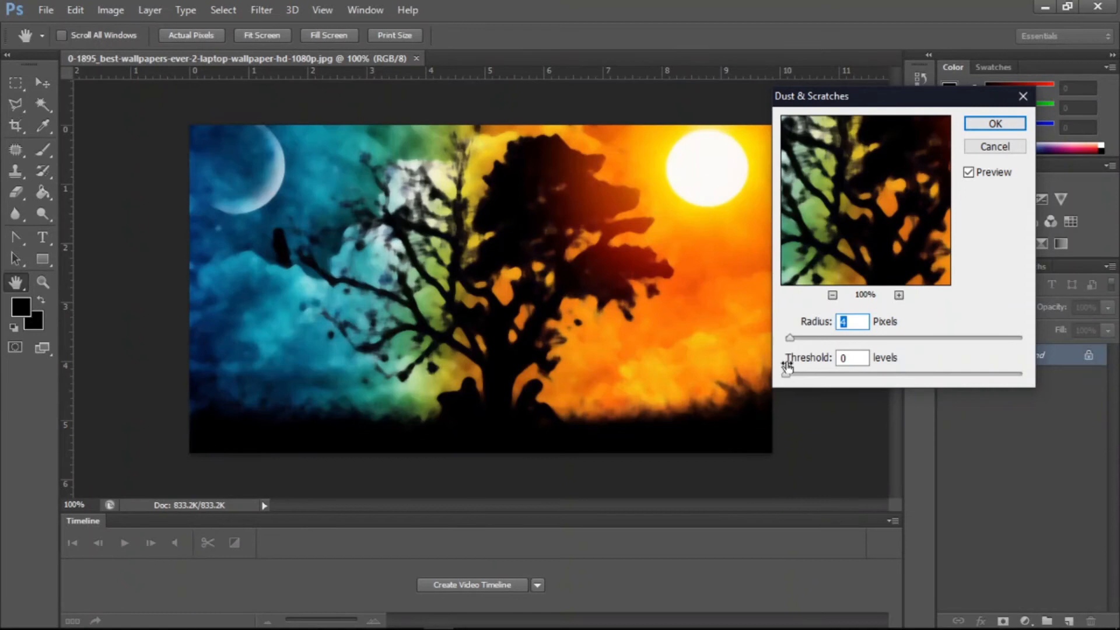
left_click(816, 373)
left_click_drag(845, 373, 1015, 373)
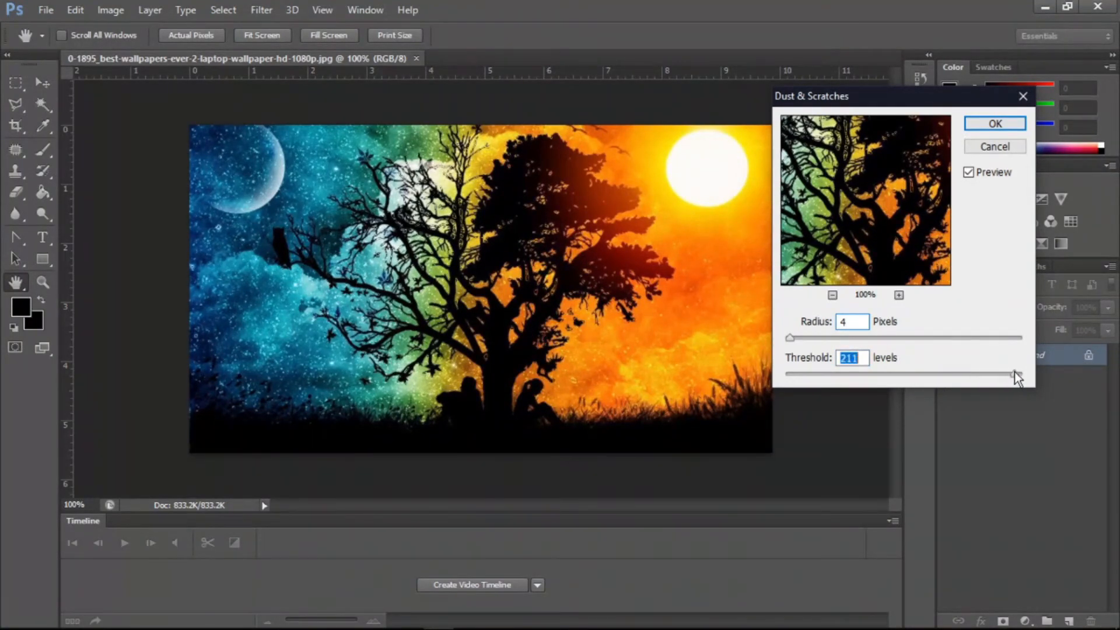
- Try a 187-pixel radius in Dust & Scratches and cancel the dialog
left_click(898, 337)
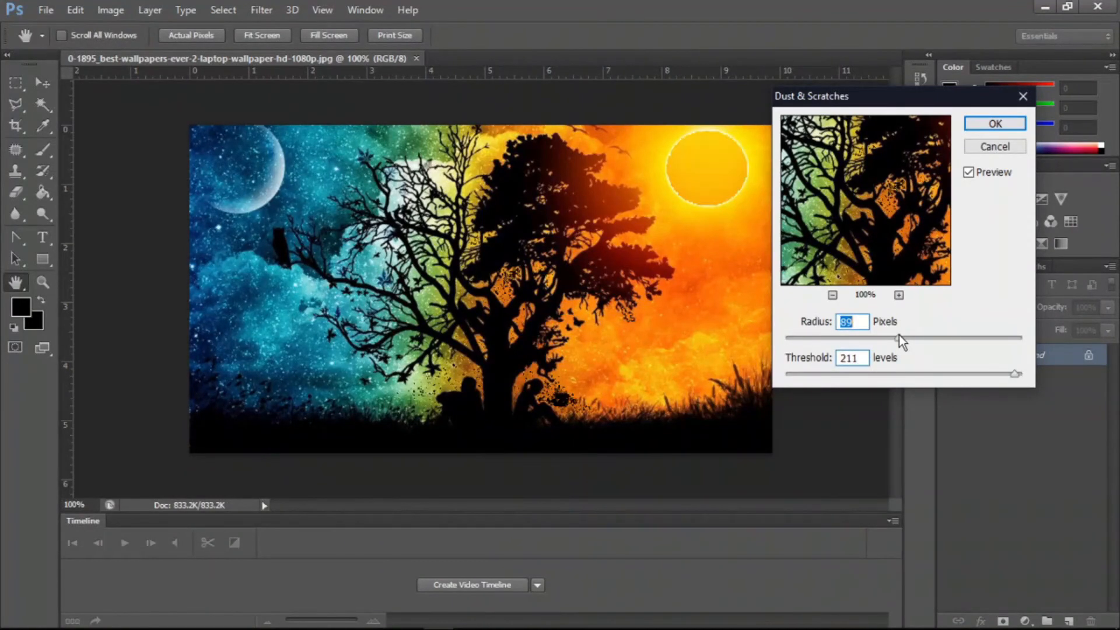
left_click_drag(898, 337, 969, 338)
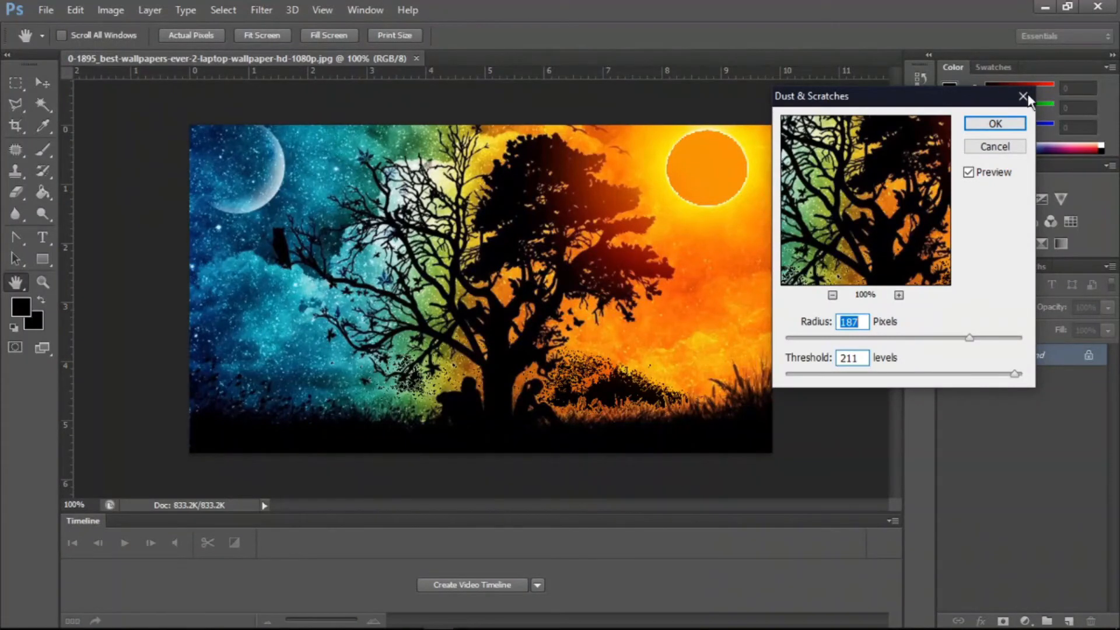
left_click(984, 148)
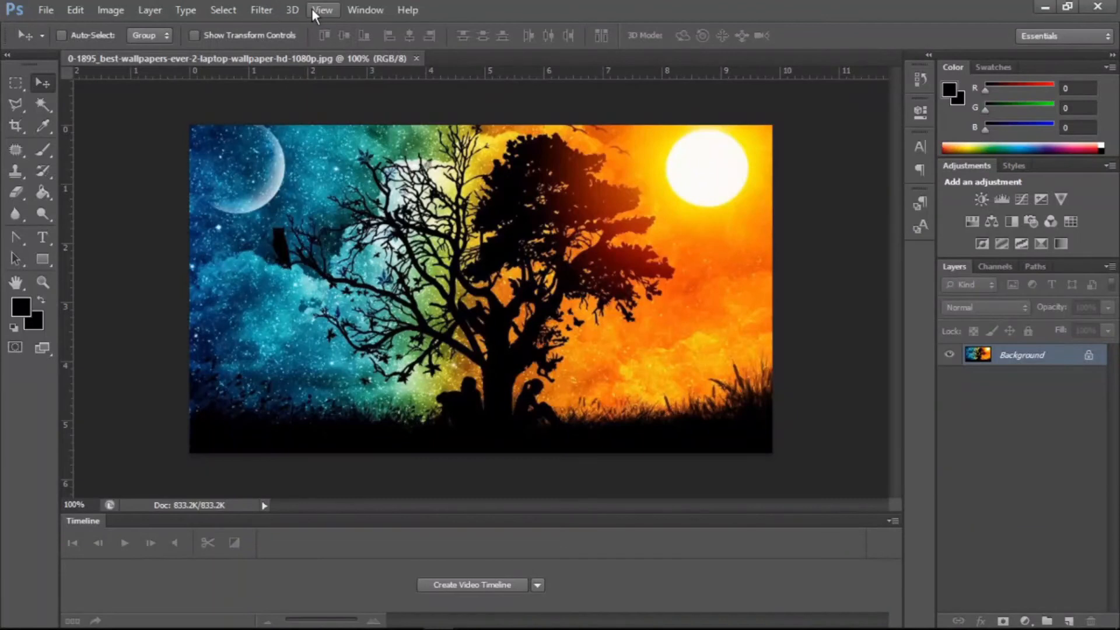
- Try the Median filter with a 142-pixel radius and cancel it
left_click(263, 8)
mouse_move(285, 206)
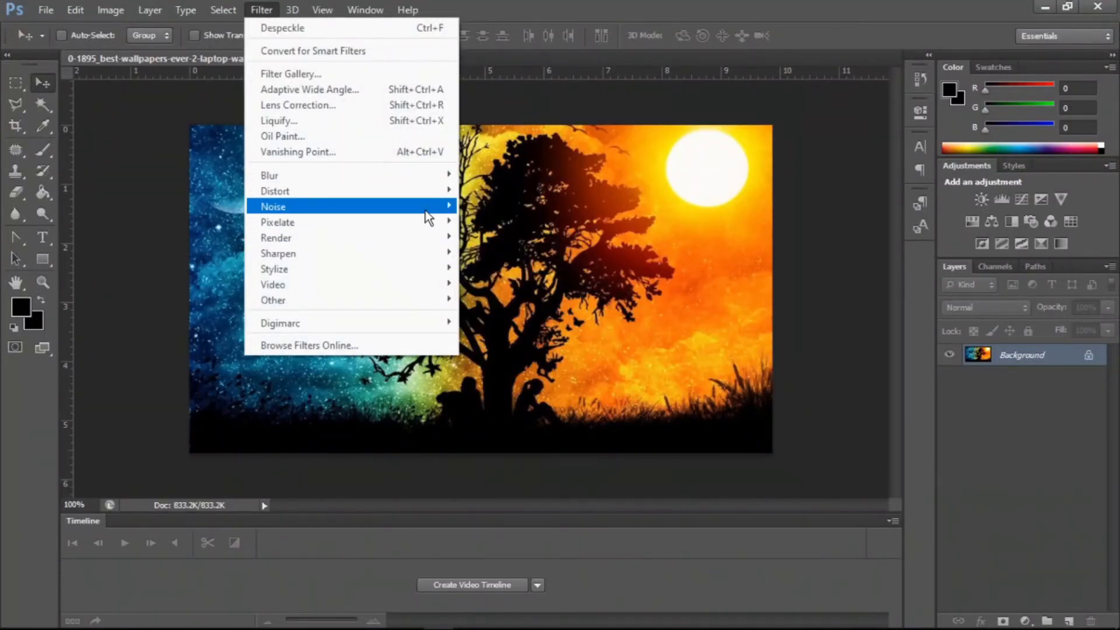
left_click(494, 258)
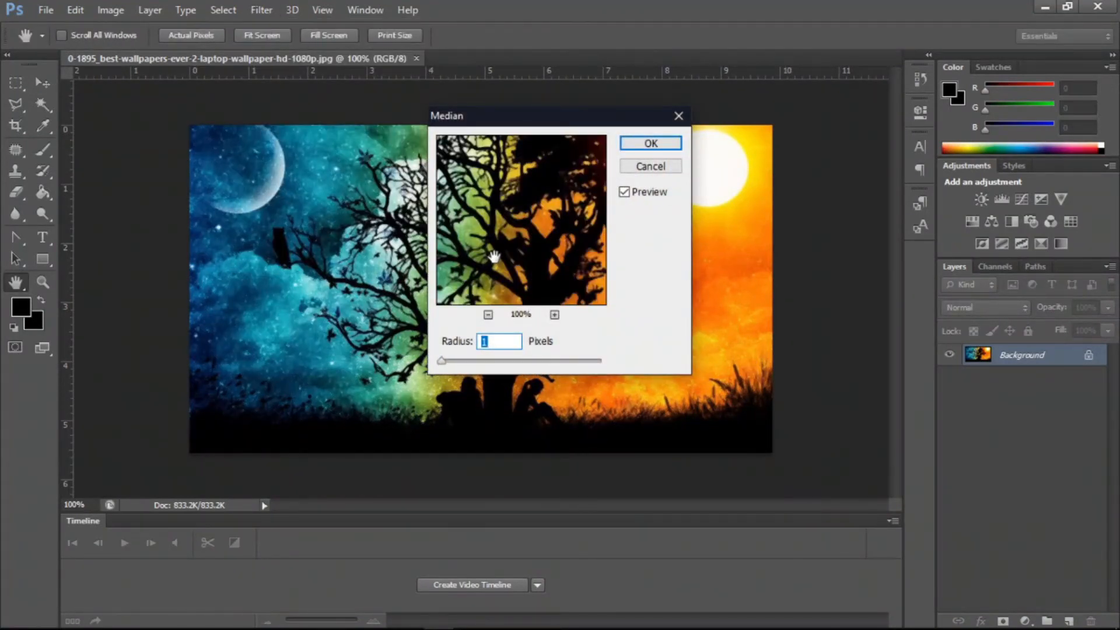
left_click_drag(450, 362, 547, 358)
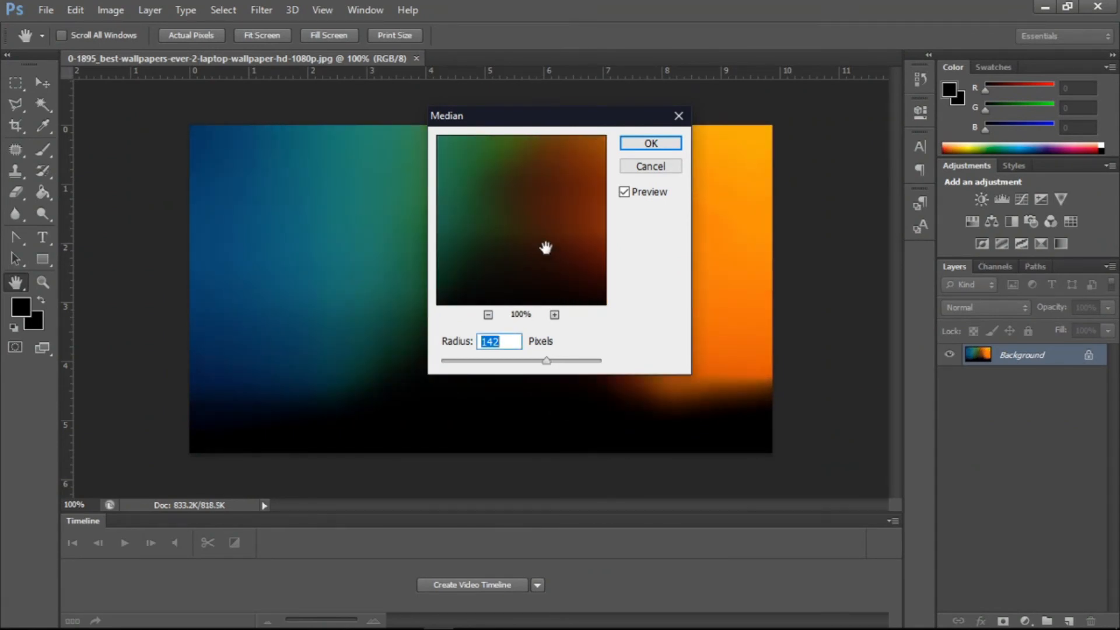
left_click(659, 168)
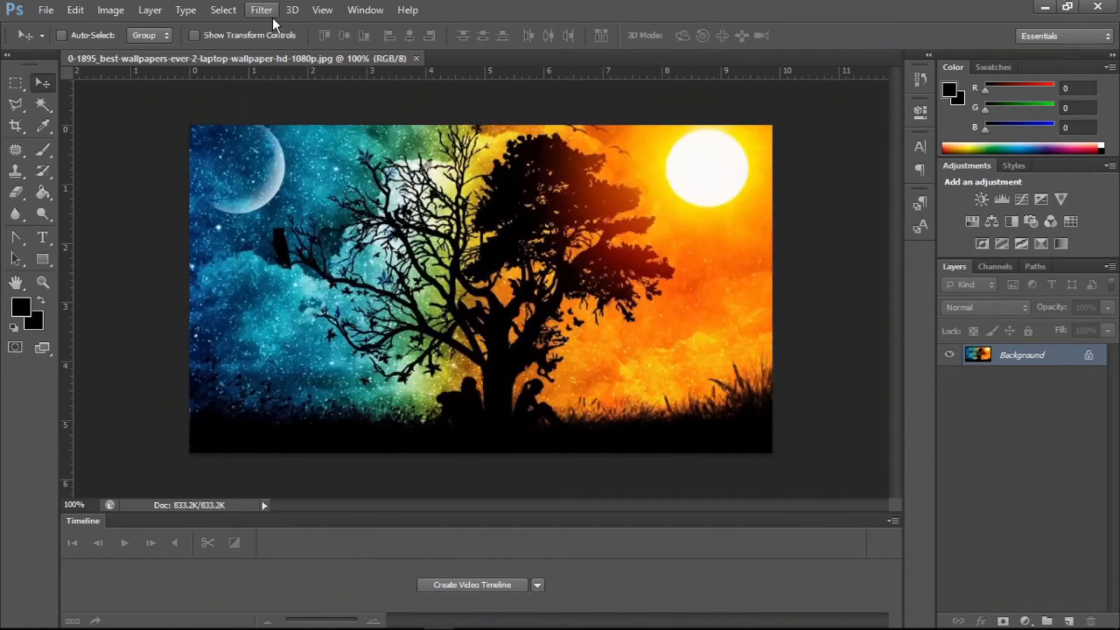
- Open Reduce Noise and set strength 7, preserve details 71% and reduce color noise 72%
left_click(266, 11)
mouse_move(316, 208)
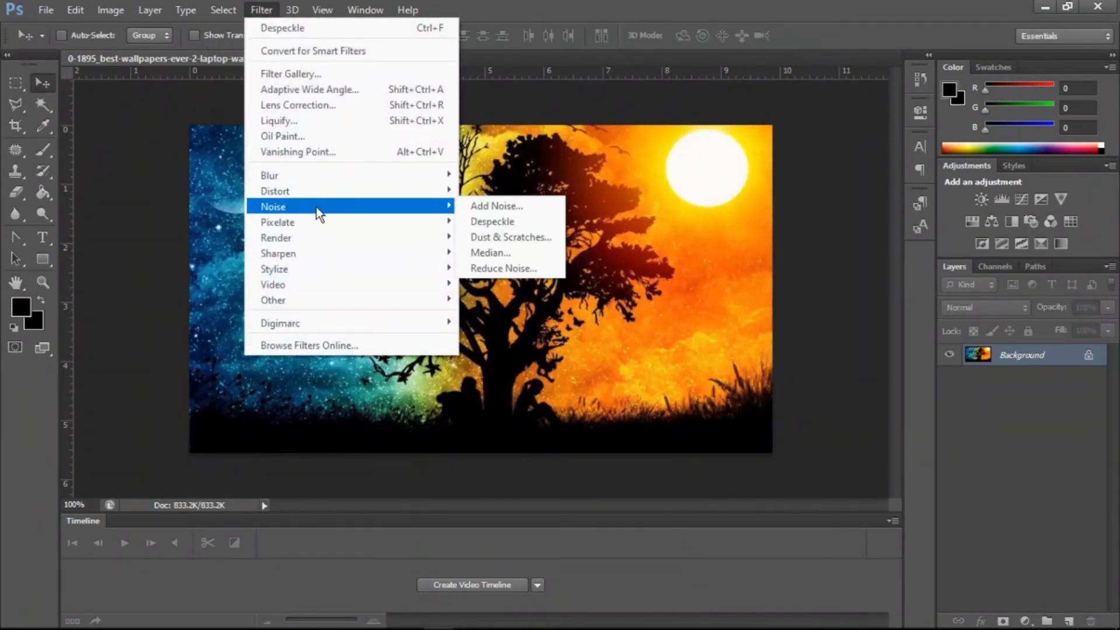
left_click(494, 271)
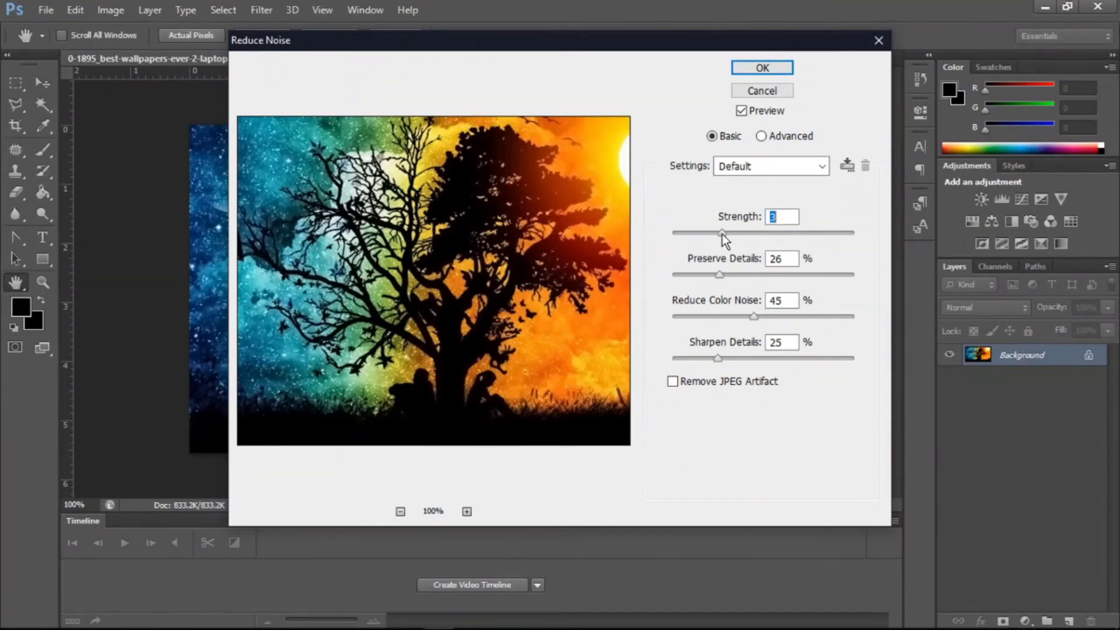
left_click_drag(722, 233, 806, 232)
left_click_drag(720, 275, 698, 277)
left_click(801, 274)
left_click_drag(755, 320, 802, 315)
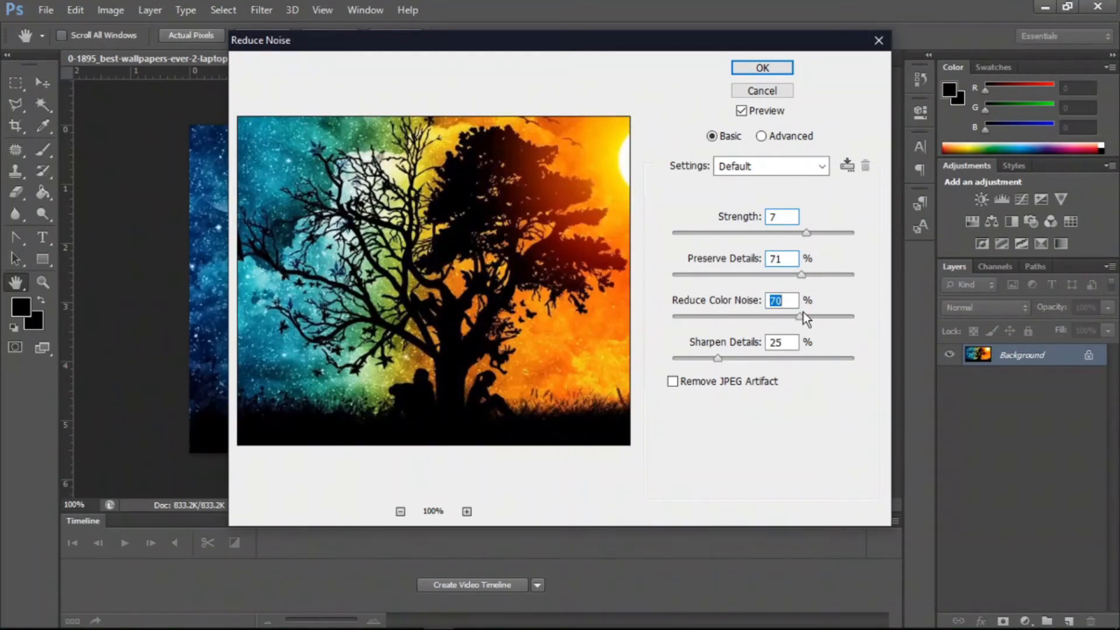
- Set sharpen details to 76%, enable Remove JPEG Artifact, and cancel the Reduce Noise dialog
left_click(759, 358)
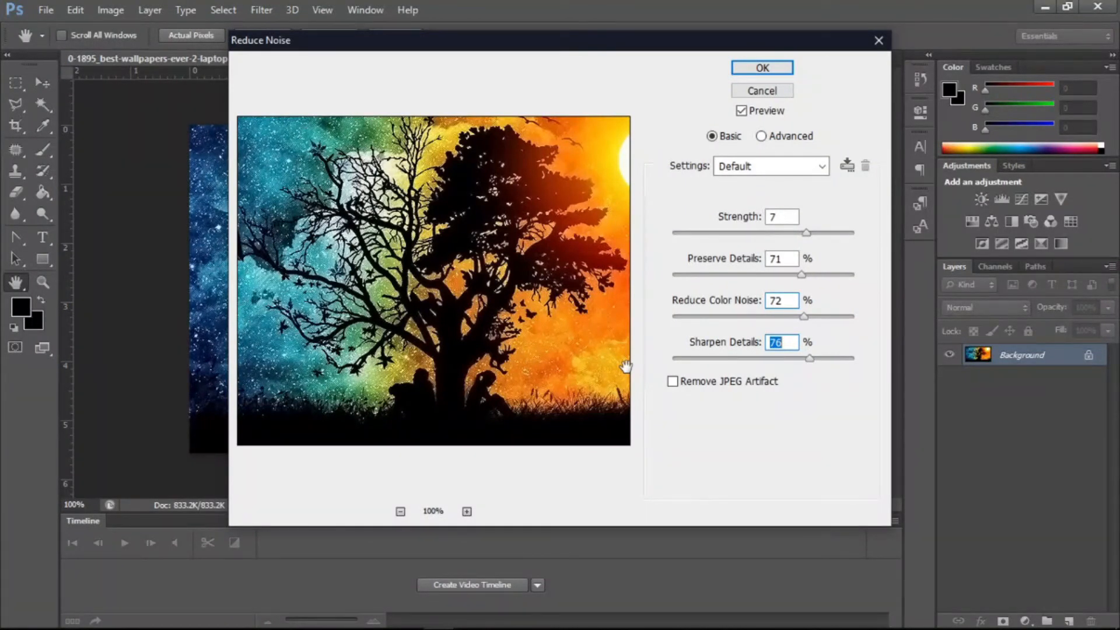
left_click(674, 383)
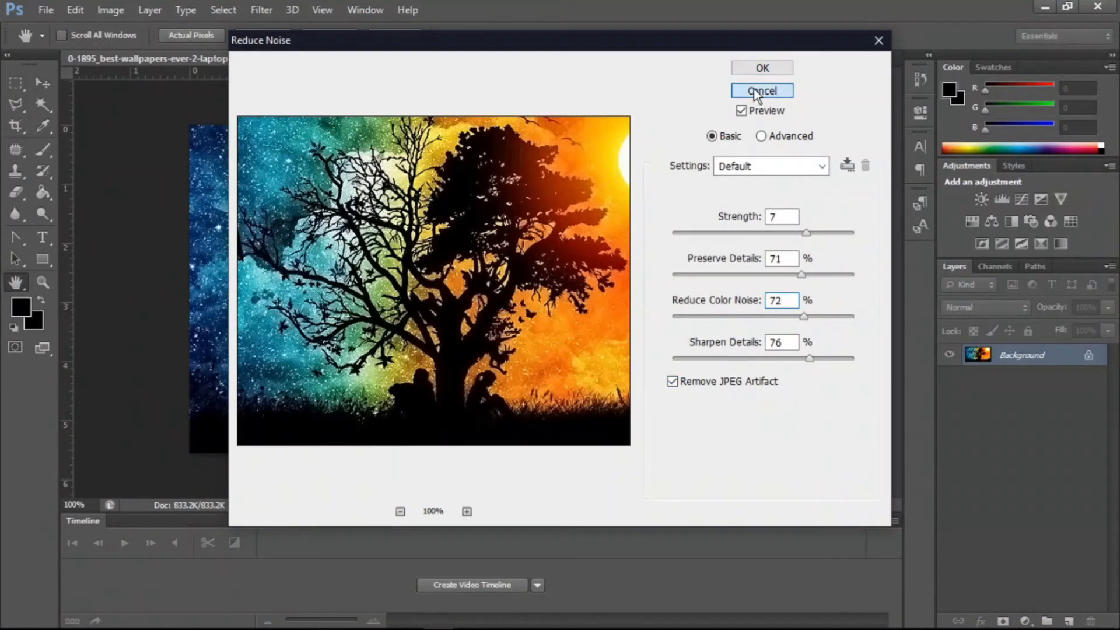
left_click(754, 89)
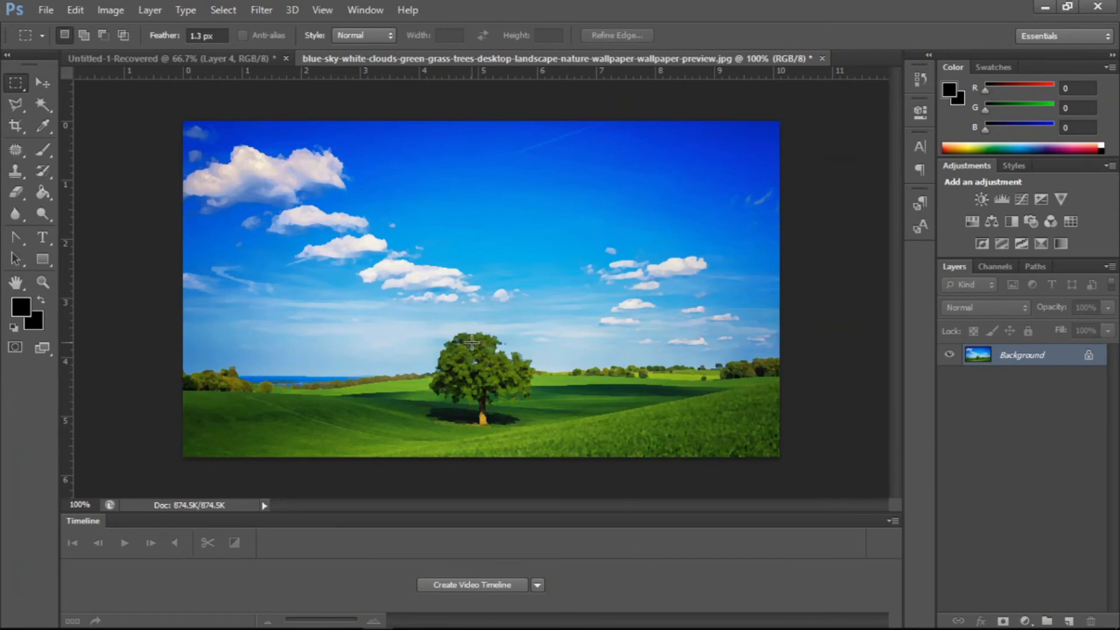
- Open Color Halftone on the sky landscape image and set max radius 19 pixels and channel 1 to 216
left_click(261, 10)
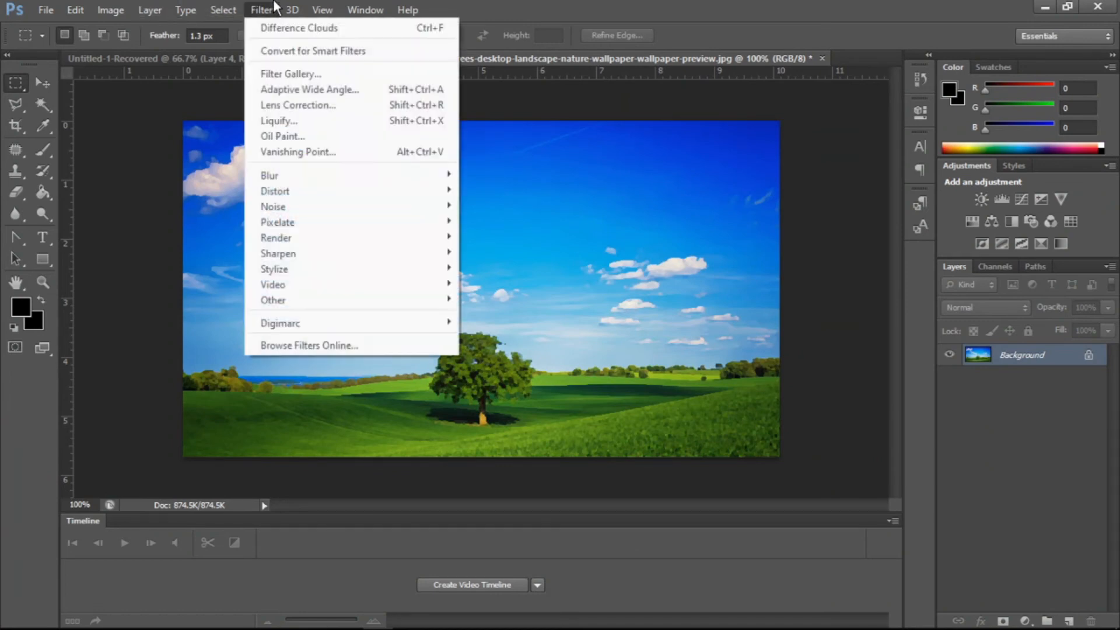
mouse_move(379, 221)
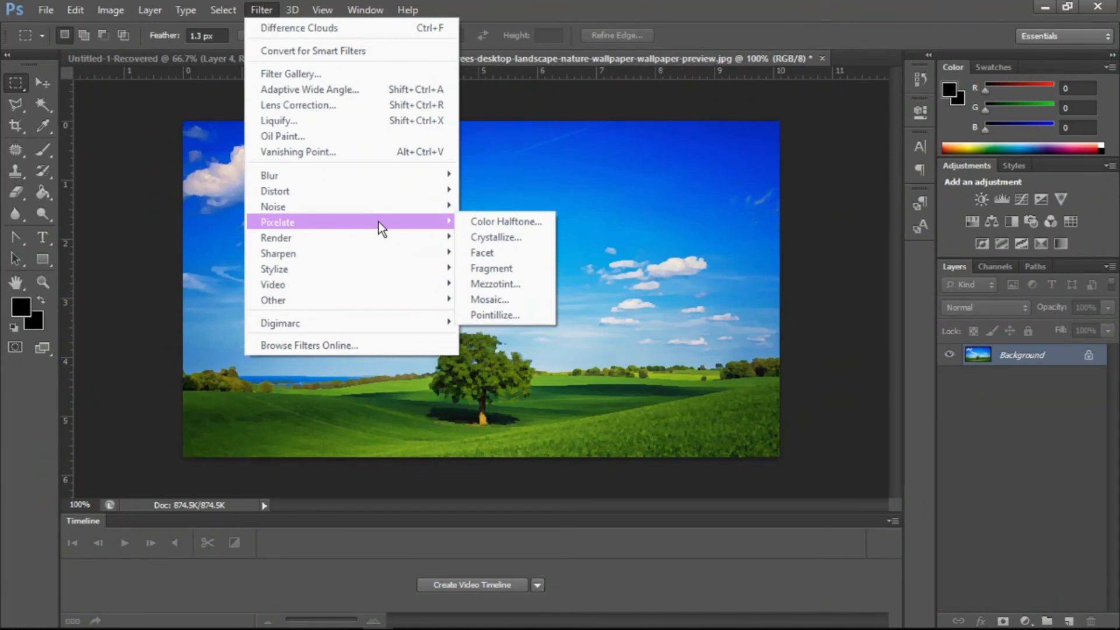
left_click(533, 223)
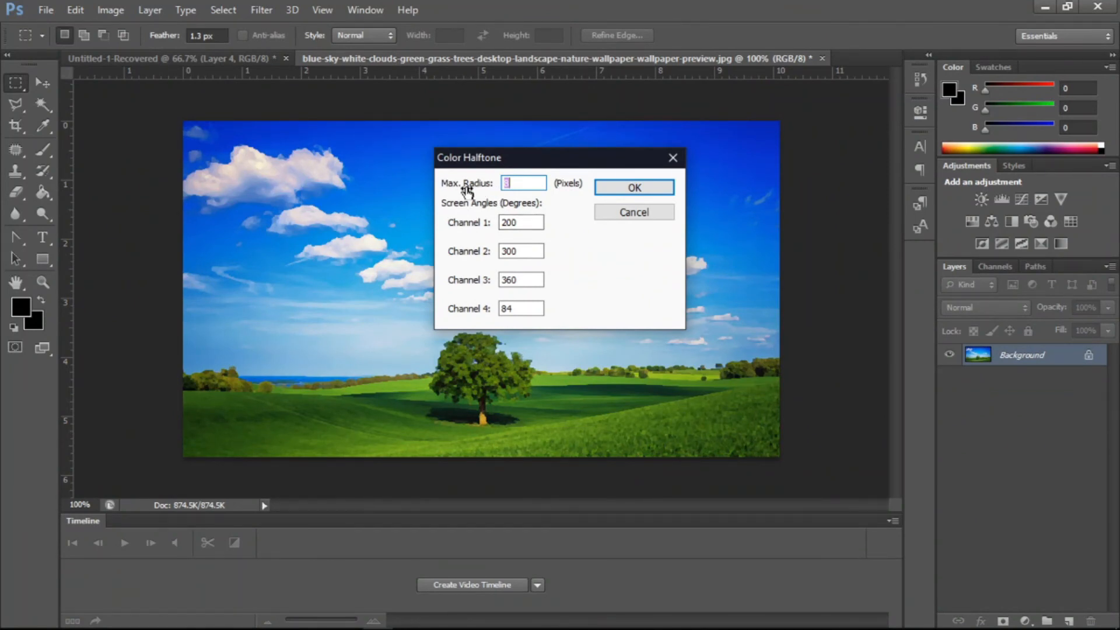
left_click_drag(458, 189, 464, 191)
left_click(507, 223)
left_click_drag(462, 227, 478, 232)
- Apply Color Halftone with channel 2, 3 and 4 angles of 267, 326 and 144, and undo it
left_click(465, 253)
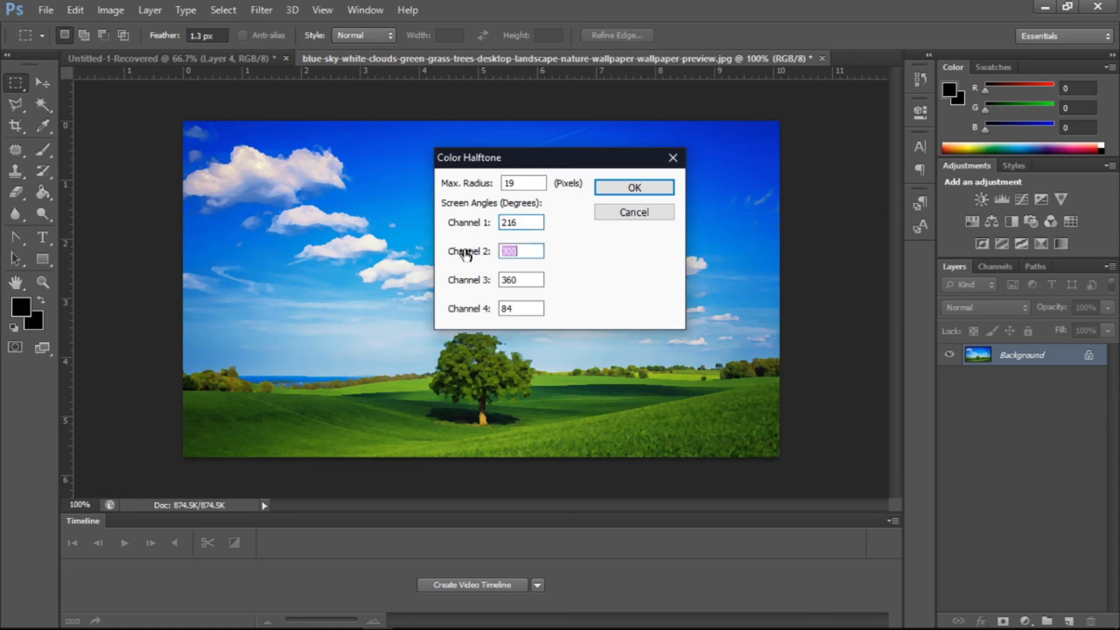
left_click_drag(465, 254, 437, 257)
left_click(473, 281)
left_click_drag(483, 284, 455, 286)
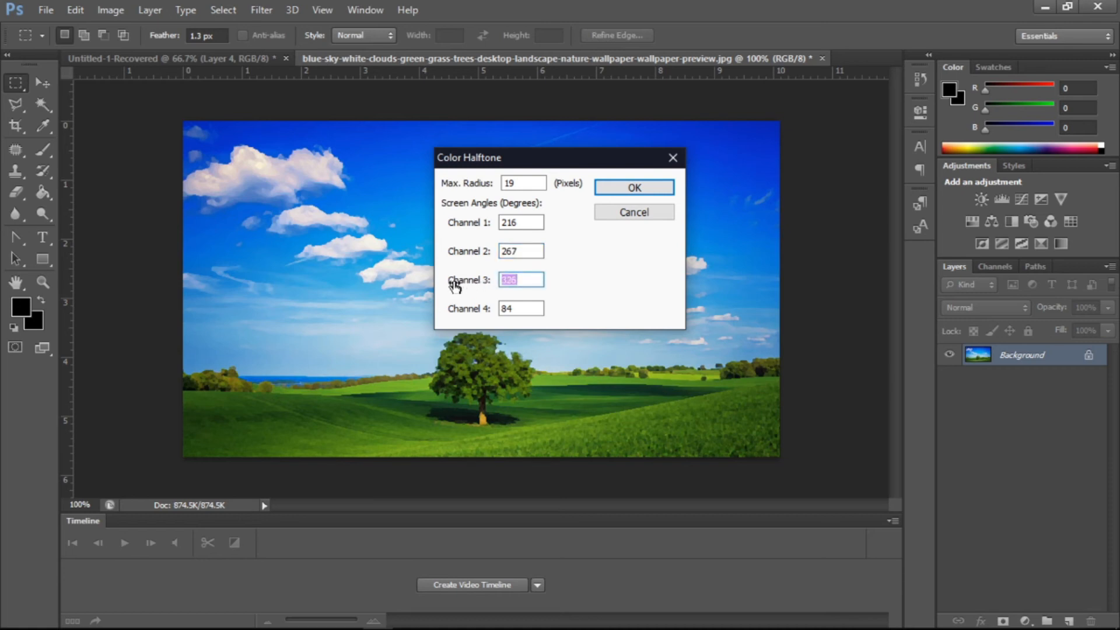
left_click_drag(468, 310, 503, 308)
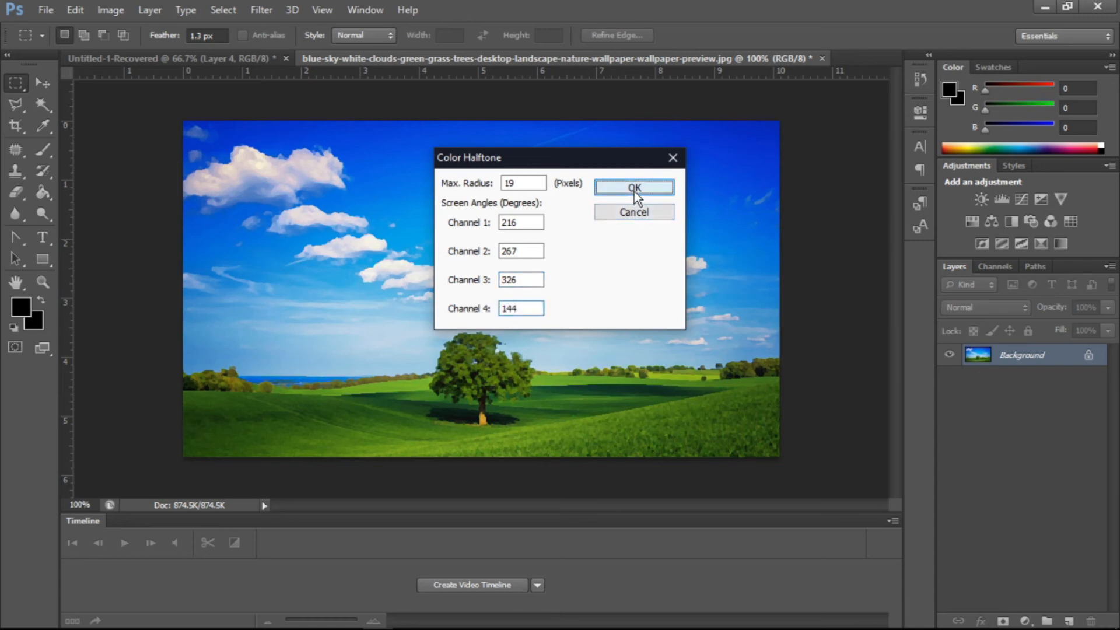
left_click(634, 193)
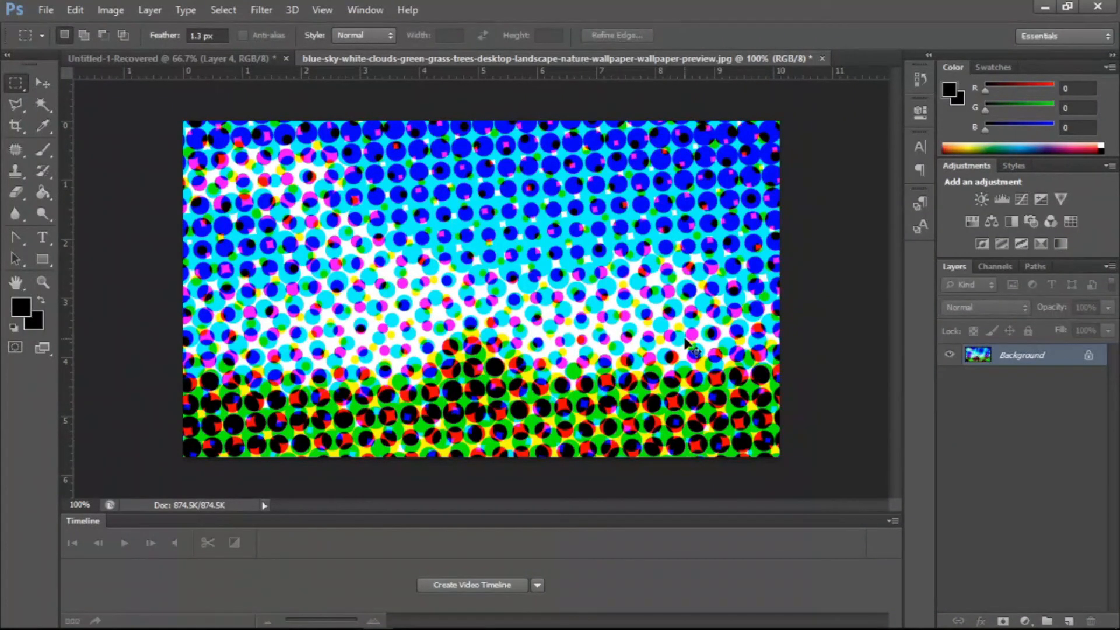
key("ctrl+z")
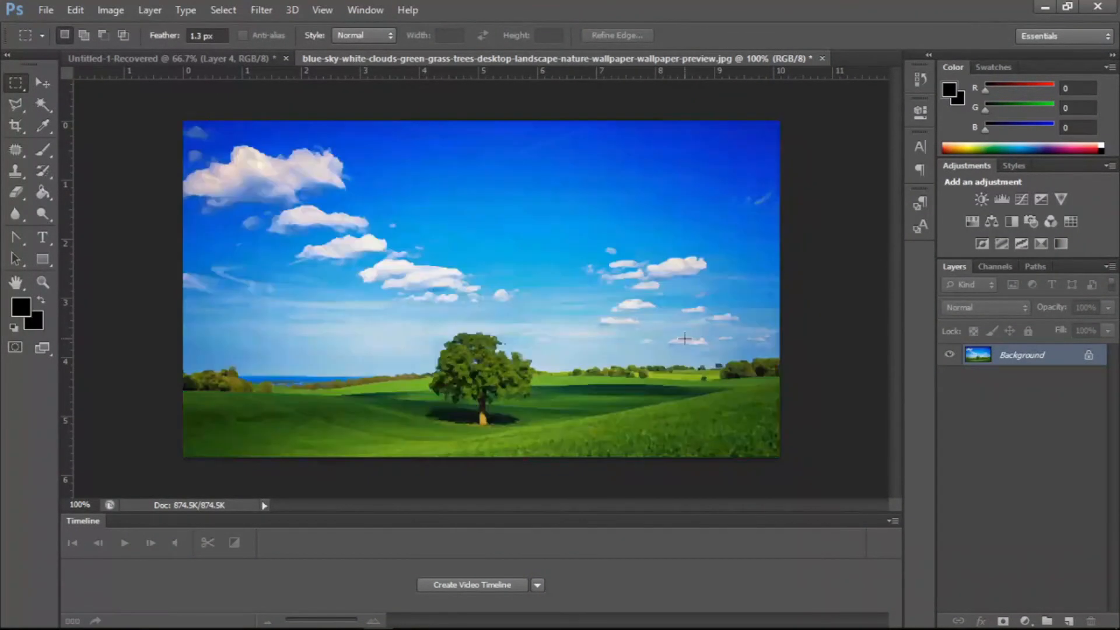
- Apply the Crystallize filter with a cell size of 102 to the landscape image, and undo it
left_click(262, 10)
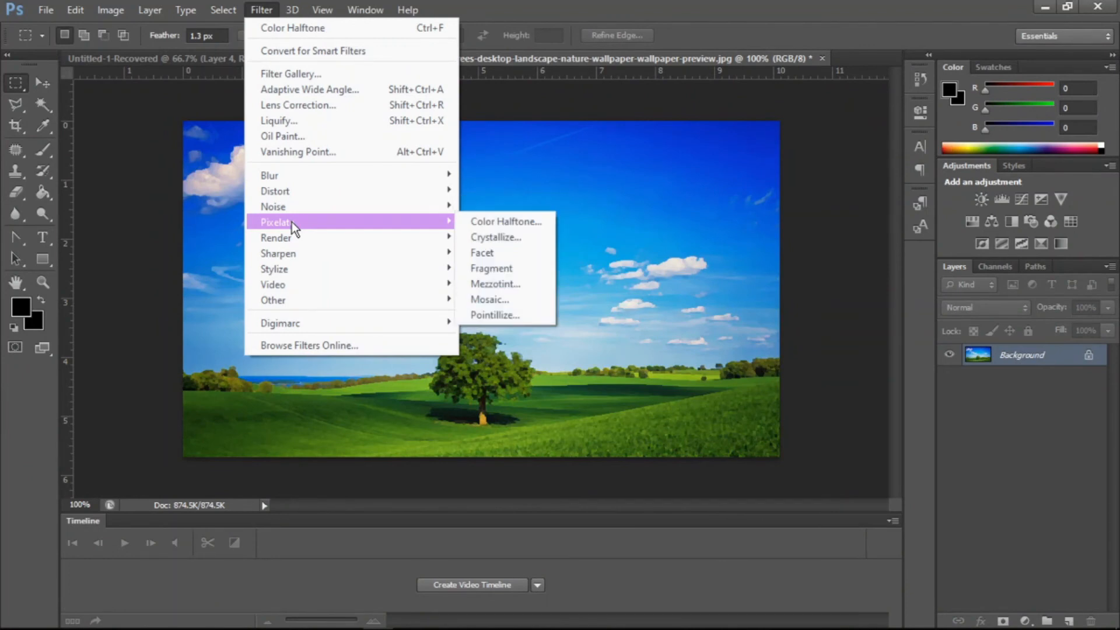
mouse_move(457, 233)
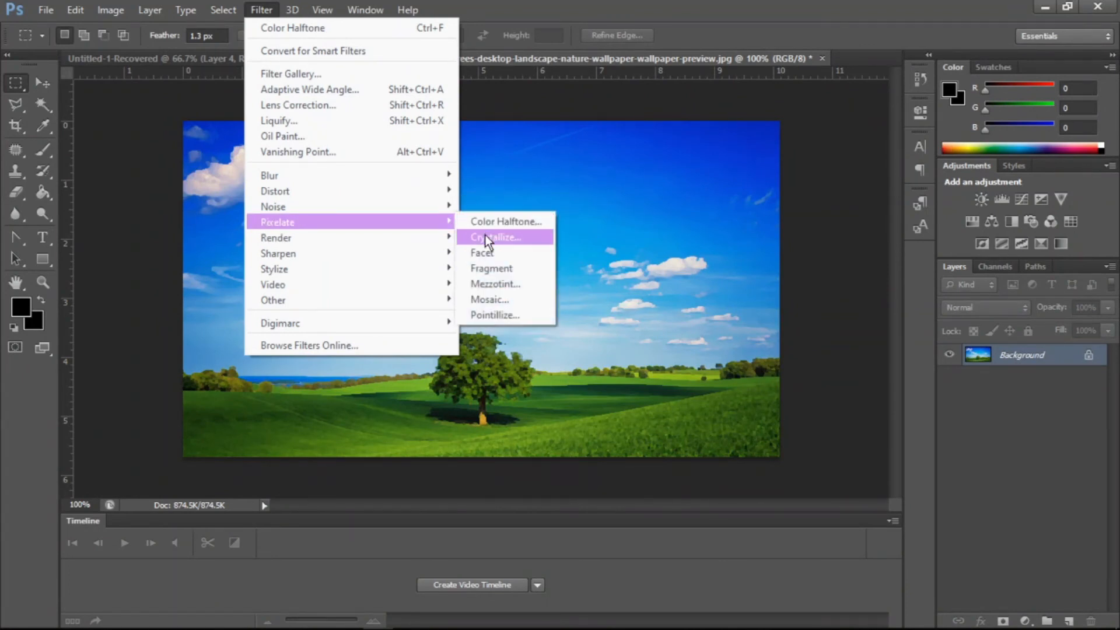
left_click(485, 236)
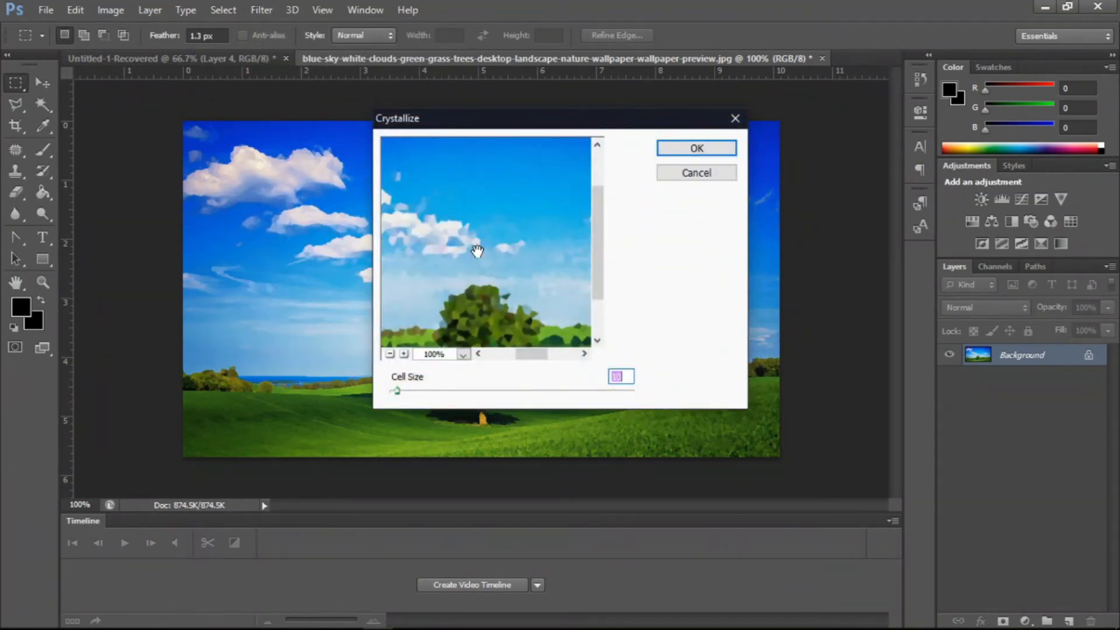
left_click_drag(593, 260, 590, 303)
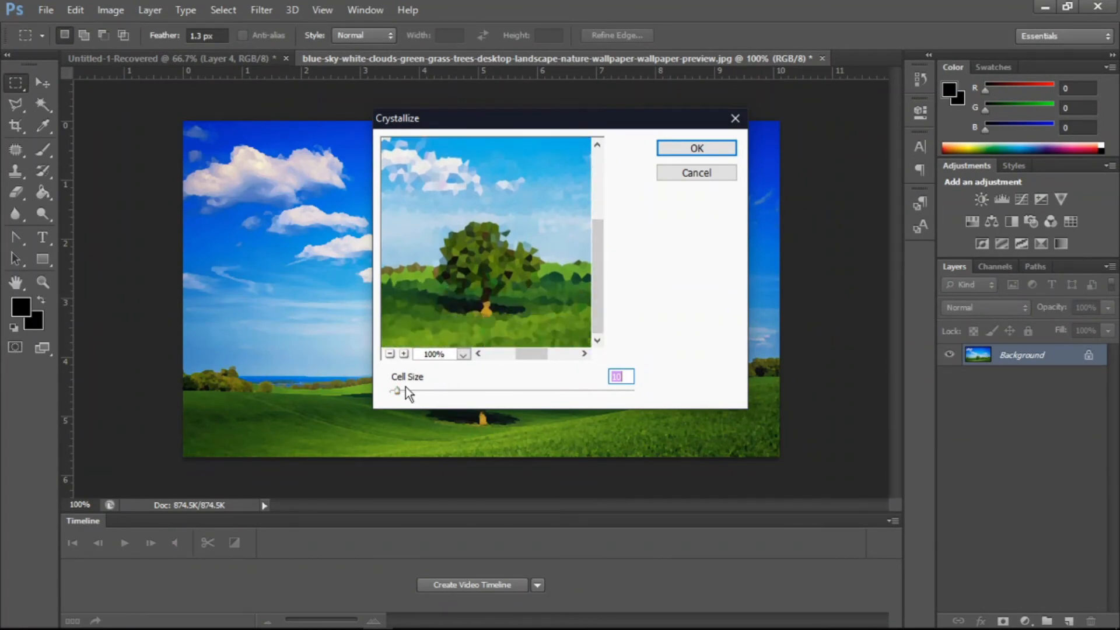
left_click_drag(395, 389, 410, 389)
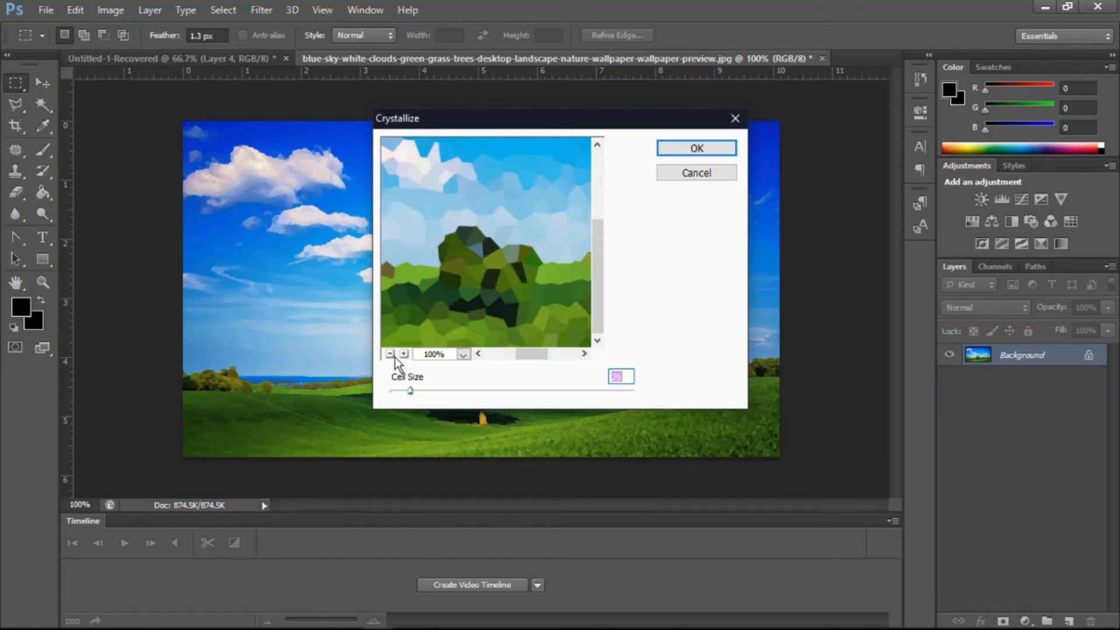
left_click(393, 355)
left_click(393, 355)
left_click(404, 353)
left_click_drag(432, 394, 472, 394)
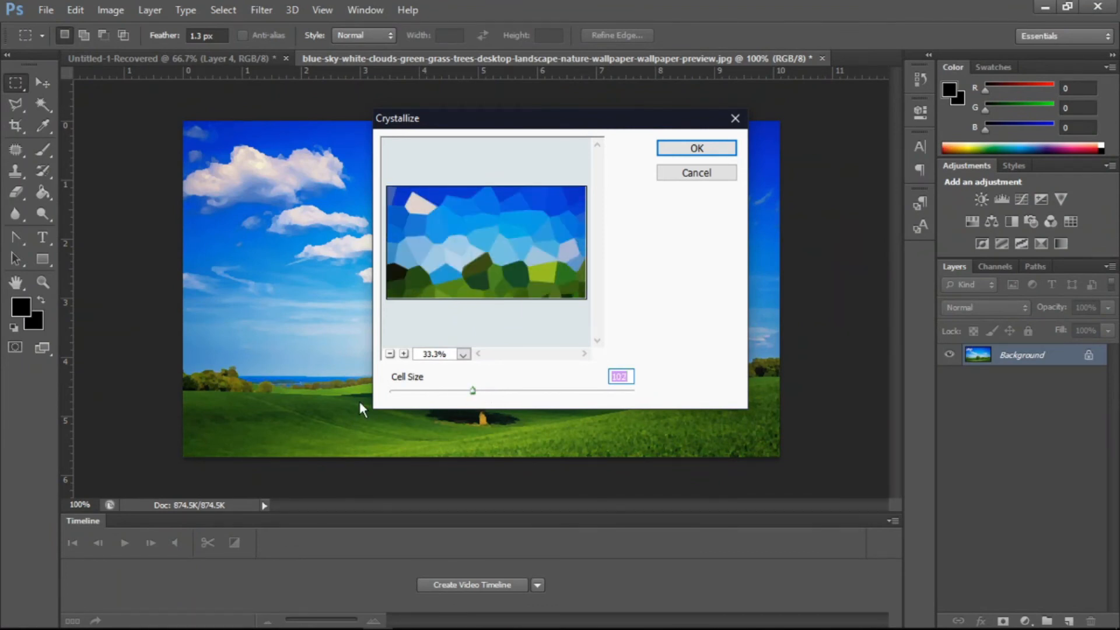
left_click(697, 149)
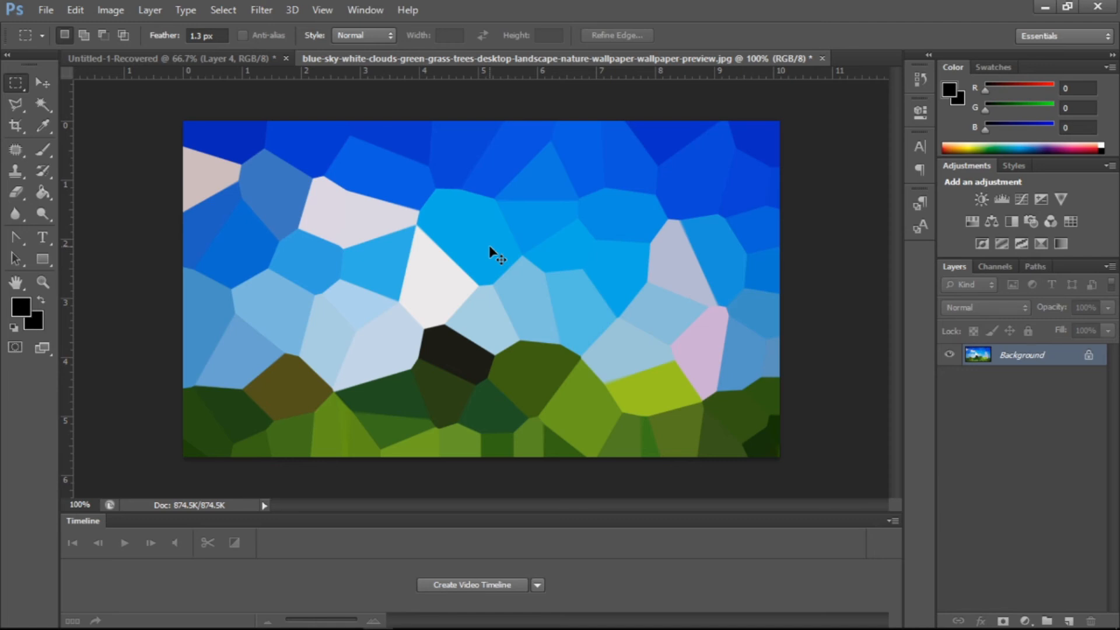
key("ctrl+z")
- Apply the Facet pixelate filter to the landscape image
left_click(261, 10)
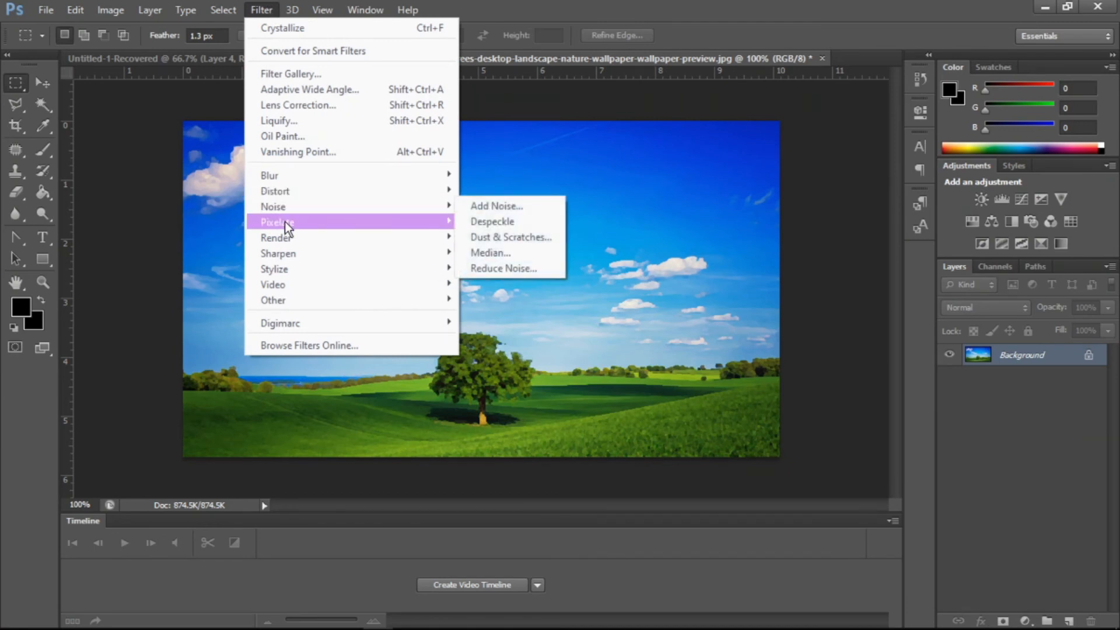
mouse_move(320, 222)
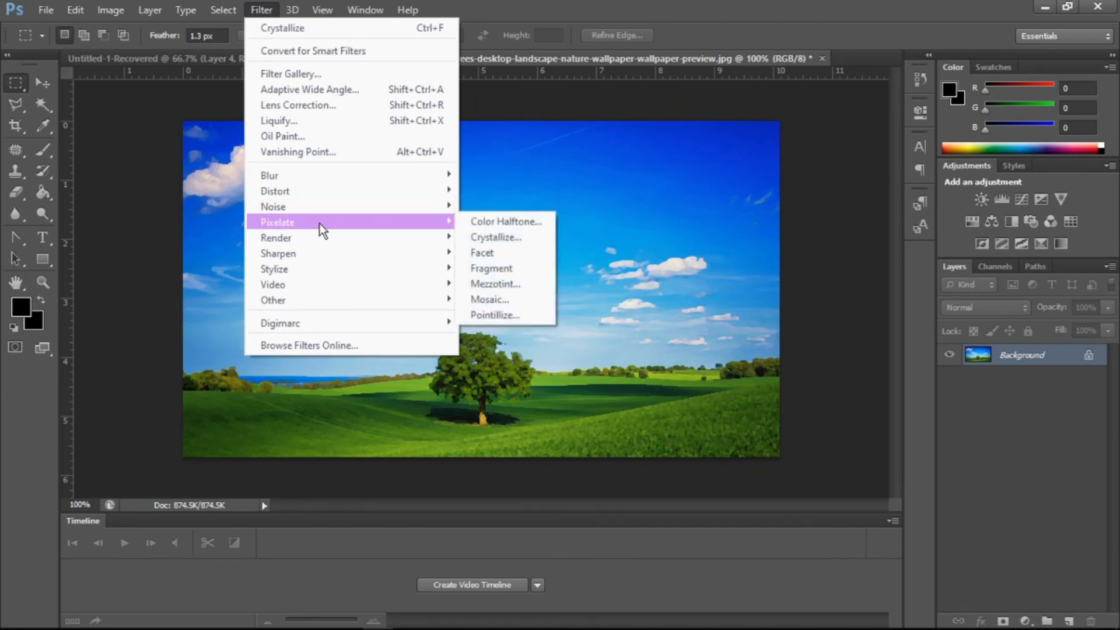
left_click(474, 253)
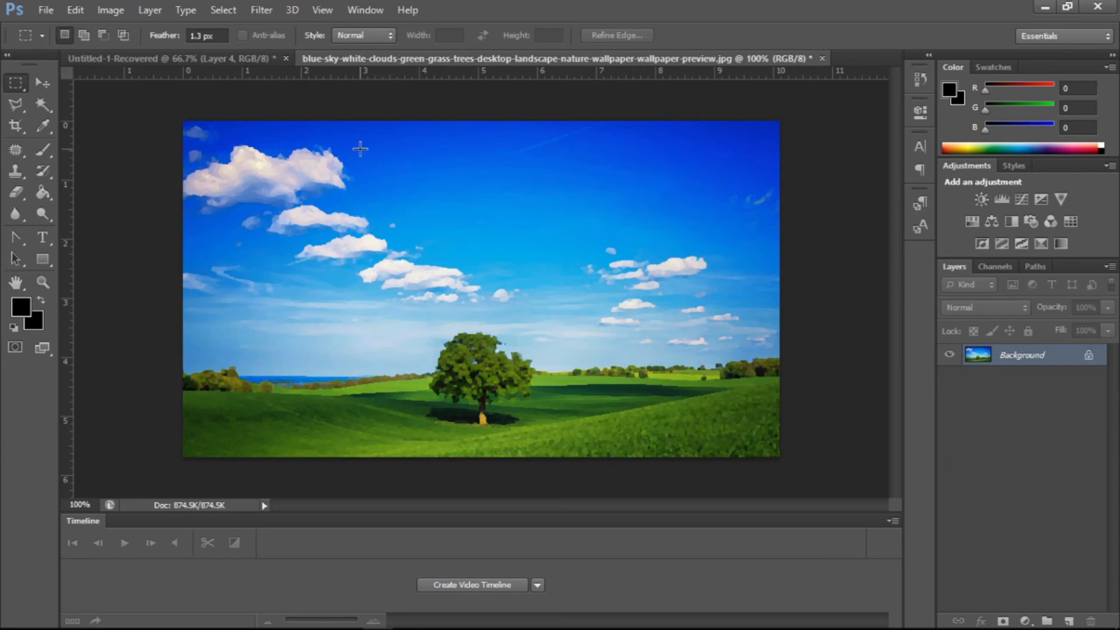
- Apply the Fragment pixelate filter to the image and undo it
left_click(263, 11)
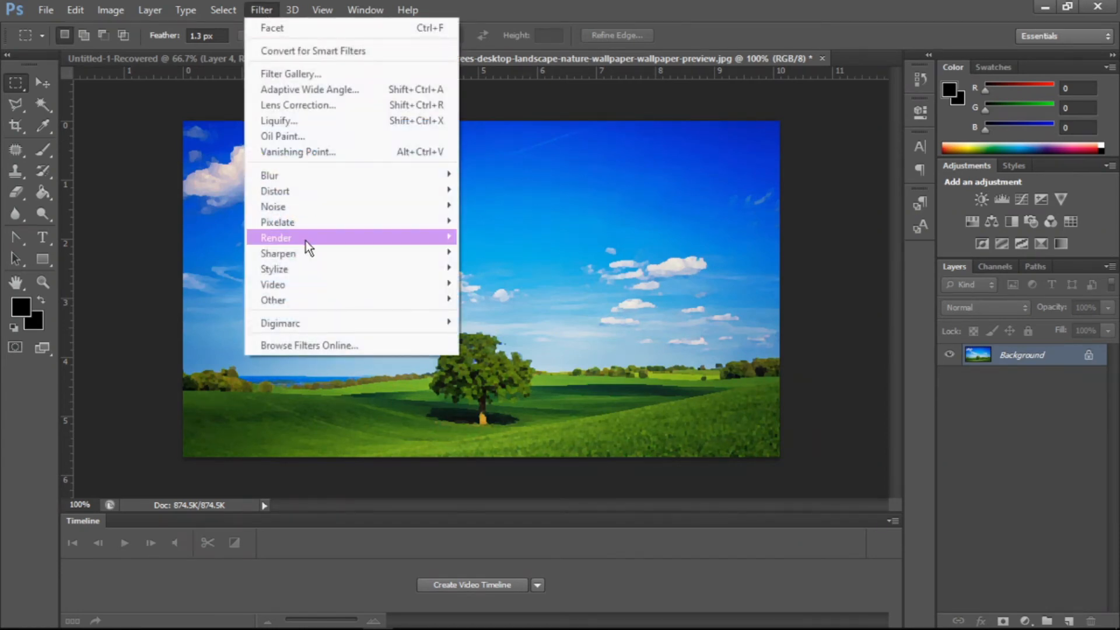
mouse_move(310, 224)
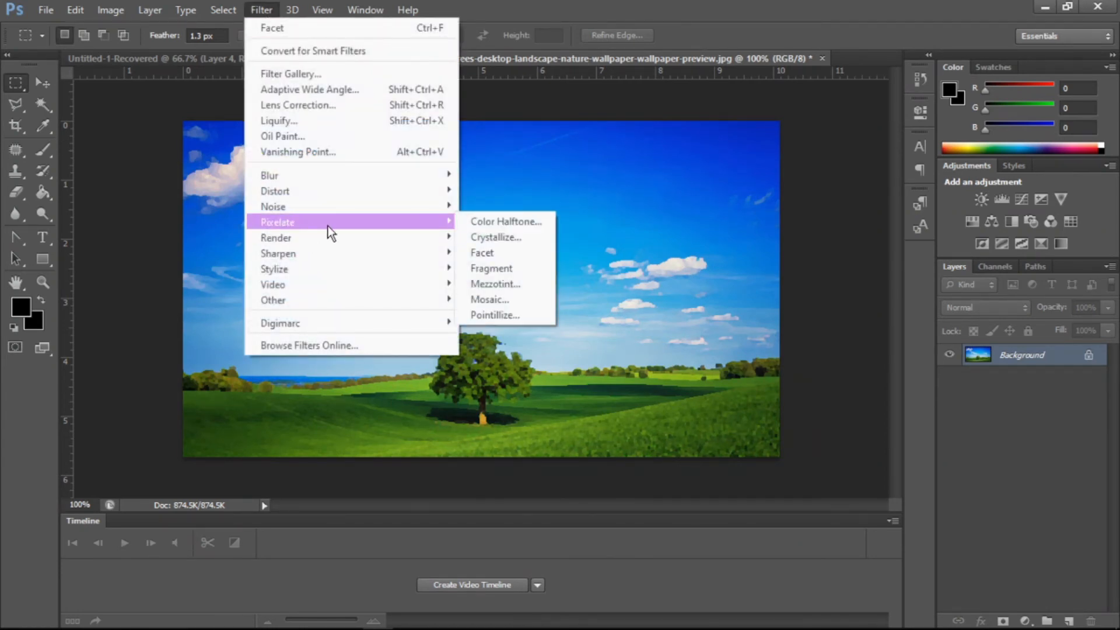
left_click(495, 267)
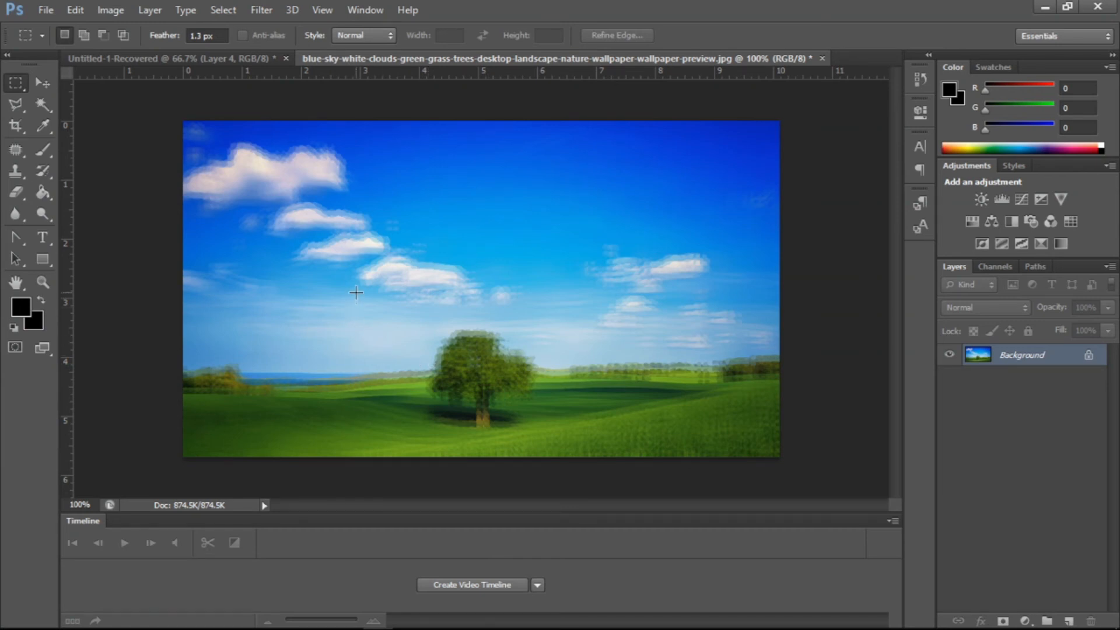
key("ctrl+z")
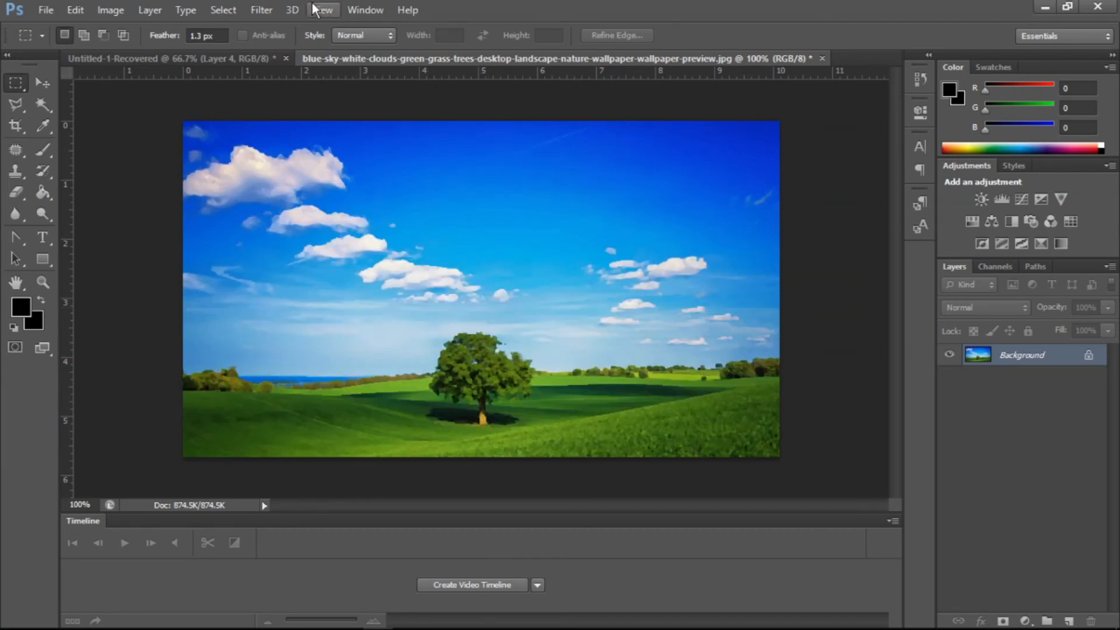
- Open Mezzotint, zoom the preview to 50%, and try the Medium Dots and Grainy Dots types
left_click(262, 7)
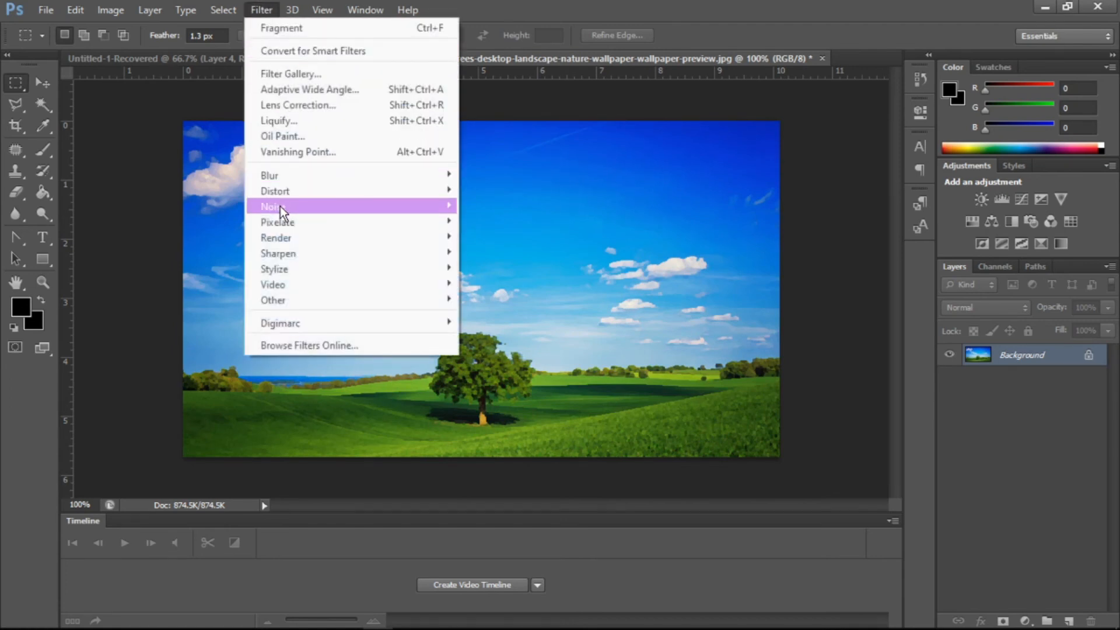
mouse_move(277, 222)
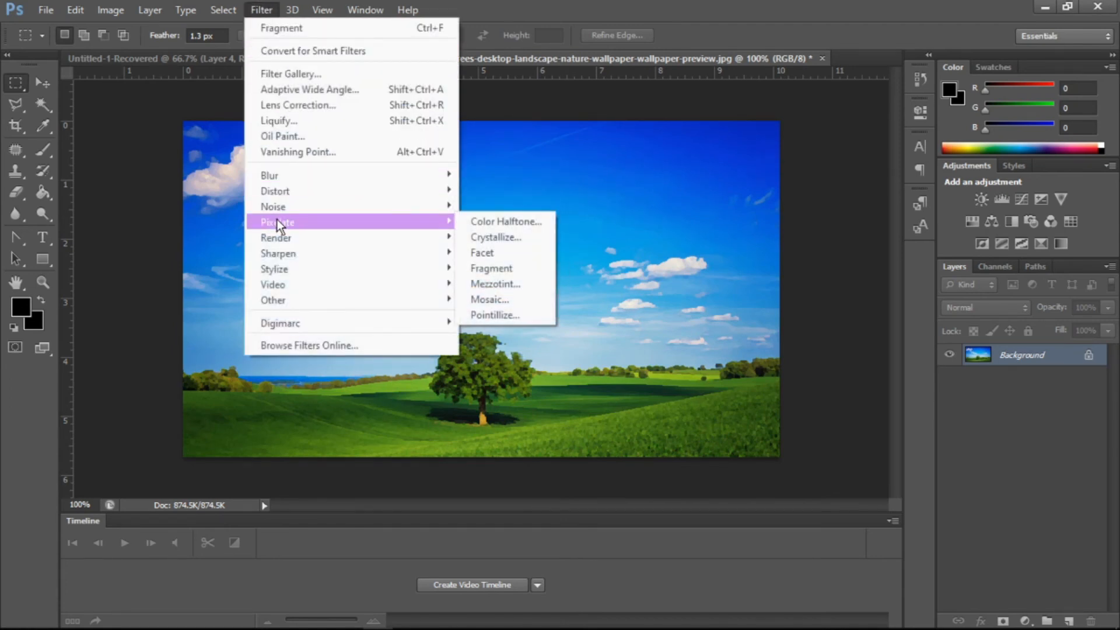
left_click(488, 285)
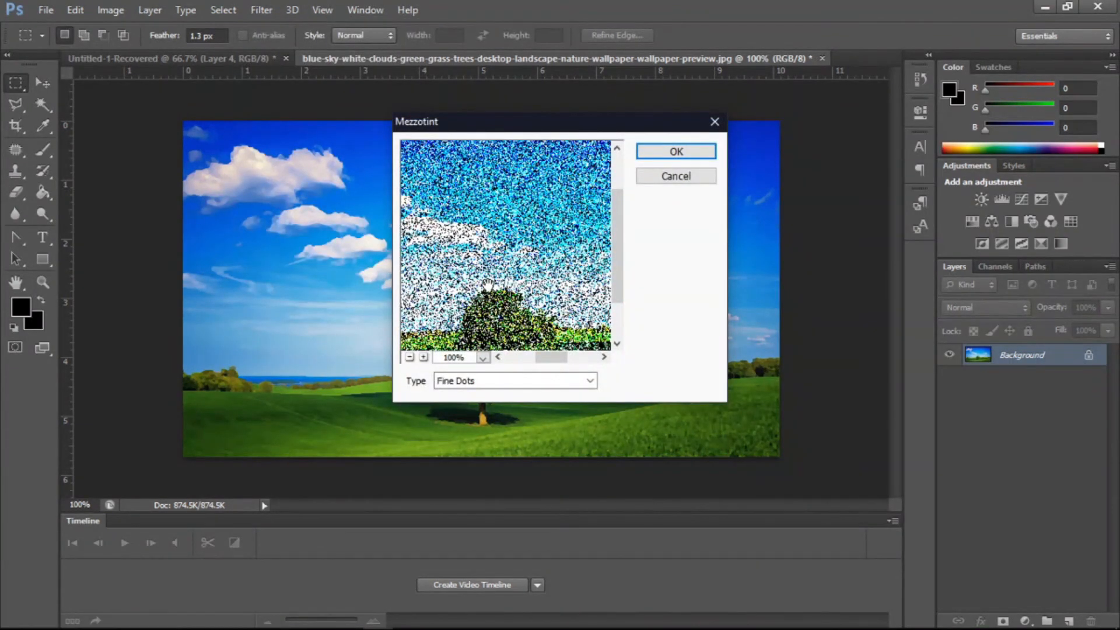
left_click(409, 356)
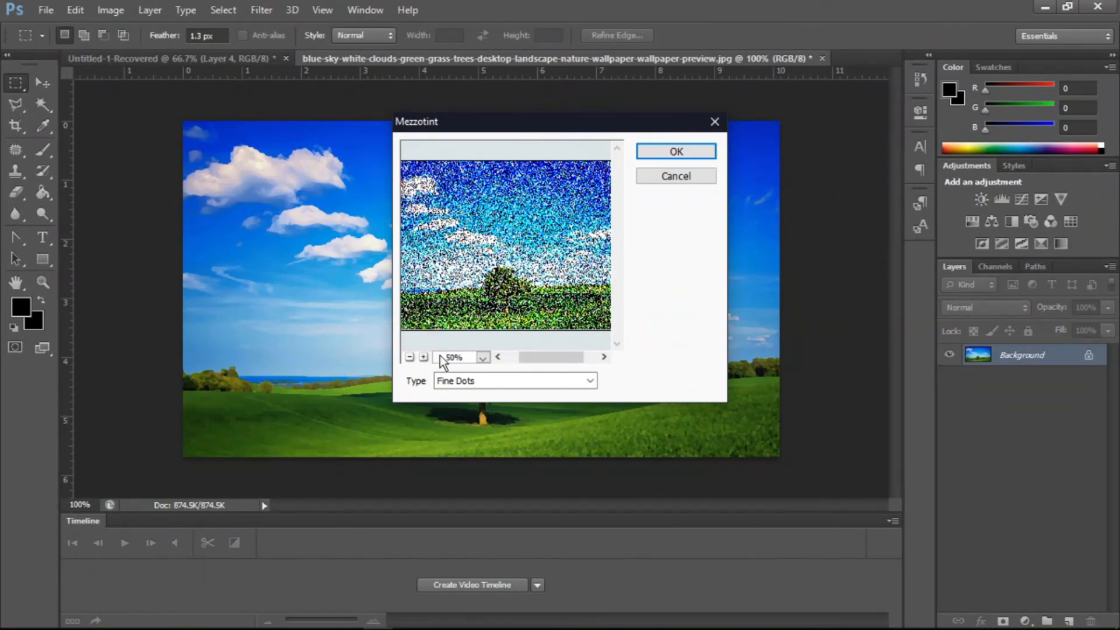
left_click(442, 380)
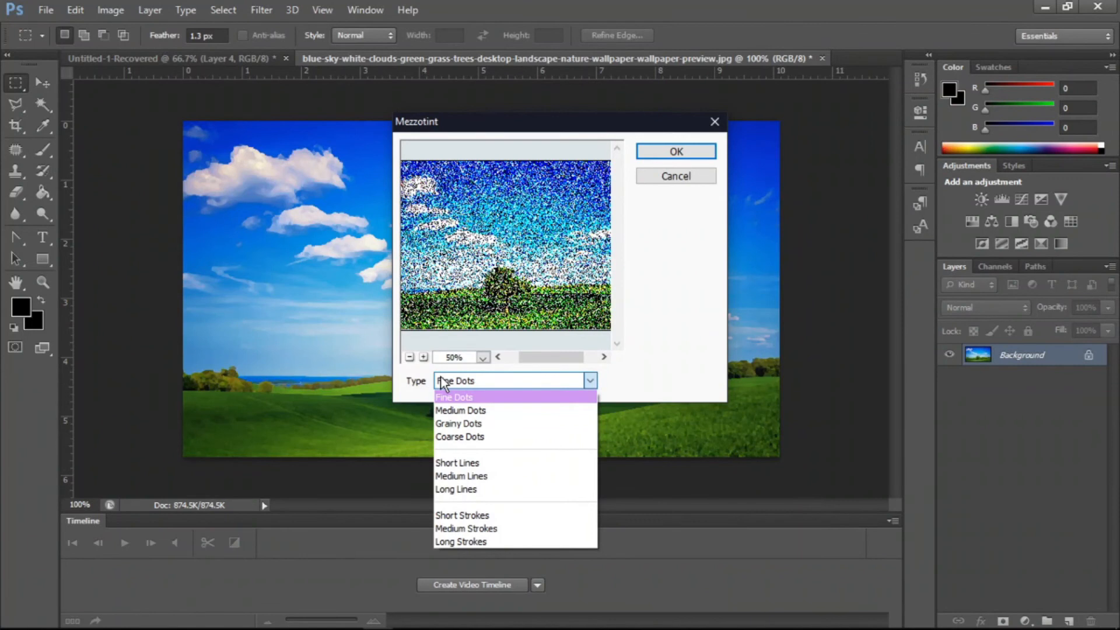
left_click(467, 410)
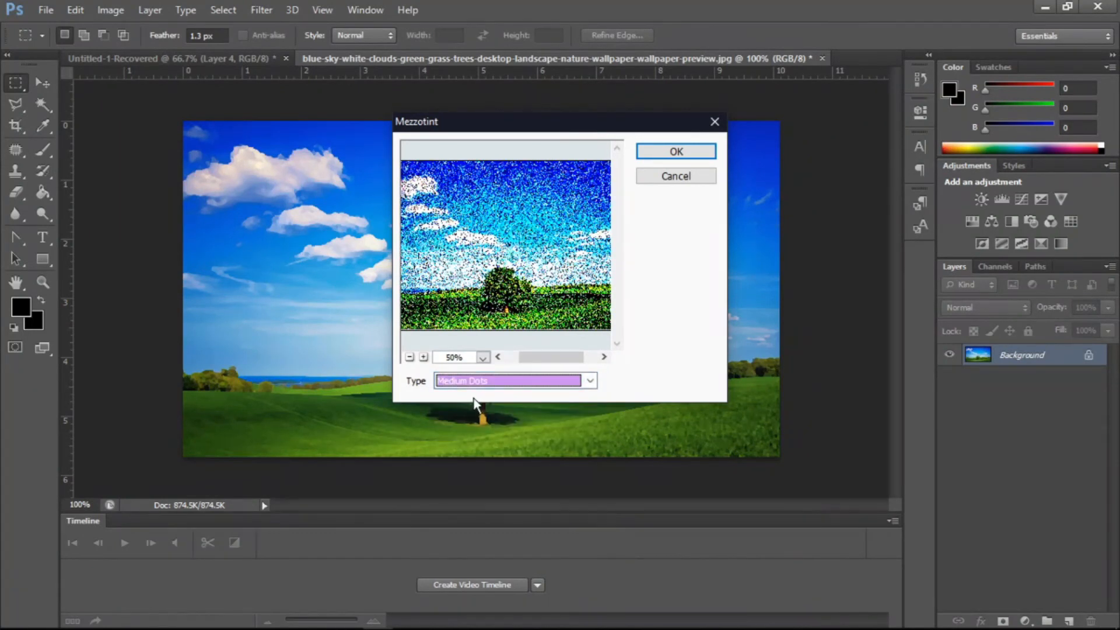
left_click(482, 385)
left_click(478, 424)
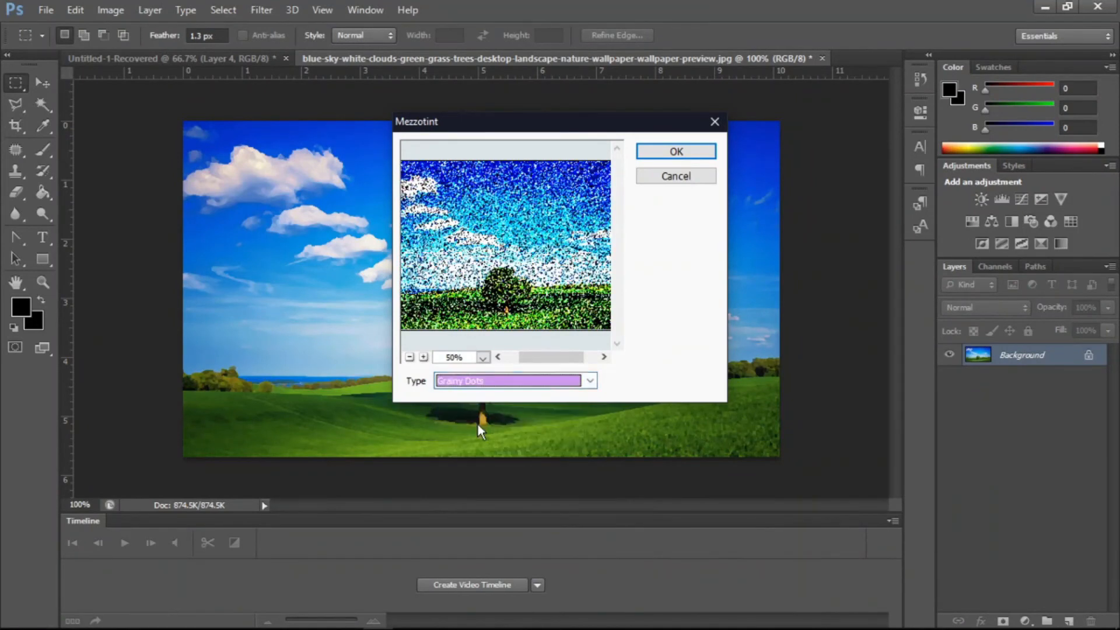
- Try the Coarse Dots, Short Lines and Medium Lines Mezzotint types, then cancel the dialog
left_click(520, 374)
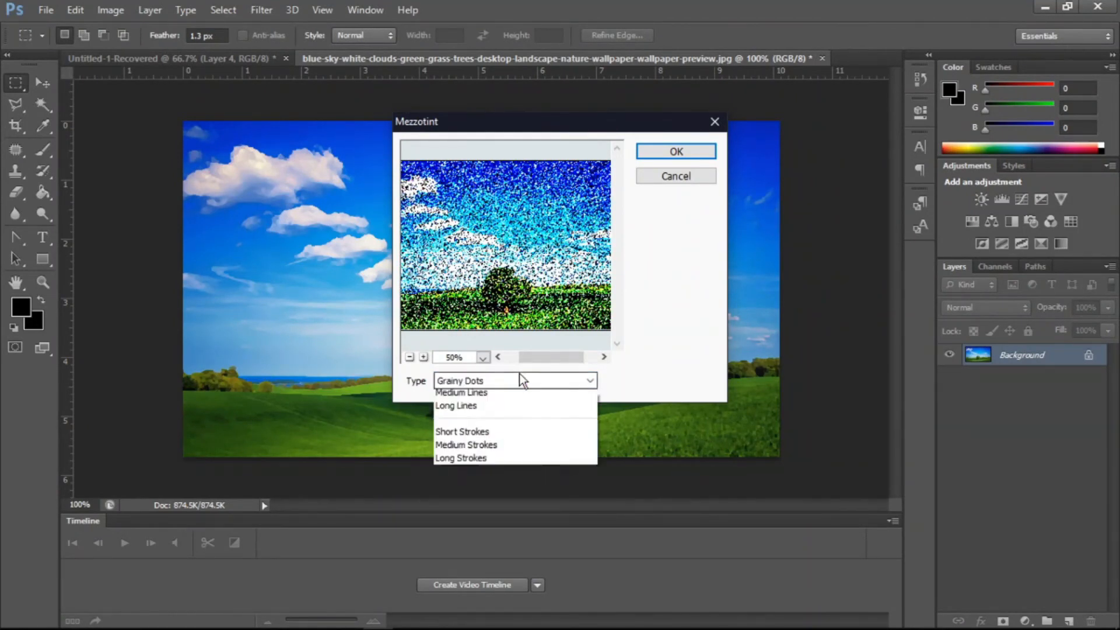
left_click(479, 436)
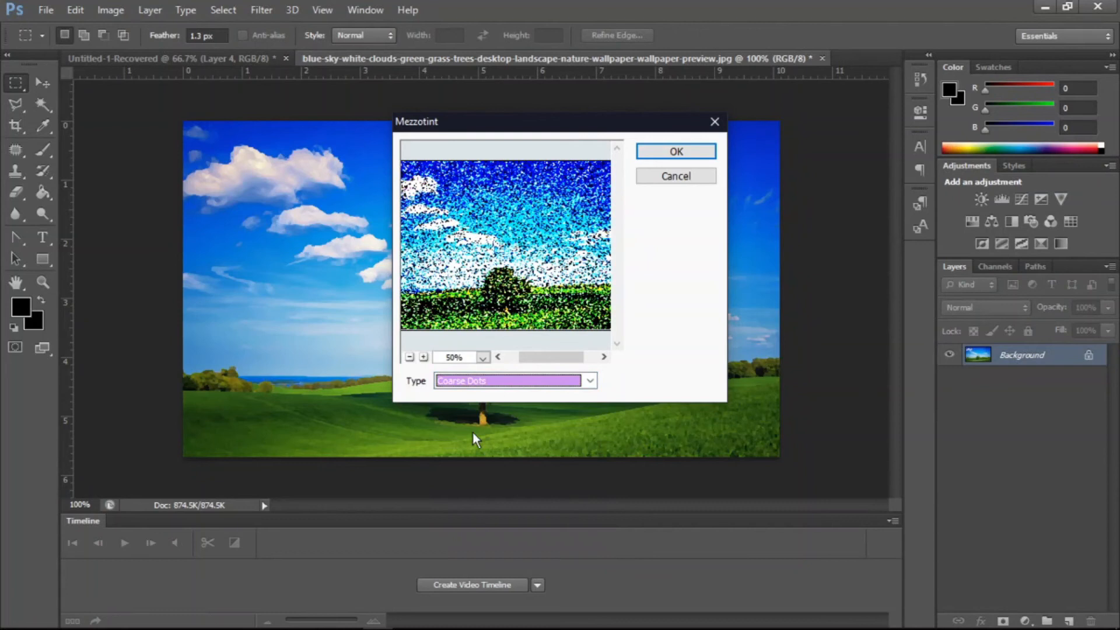
left_click(487, 383)
left_click(465, 460)
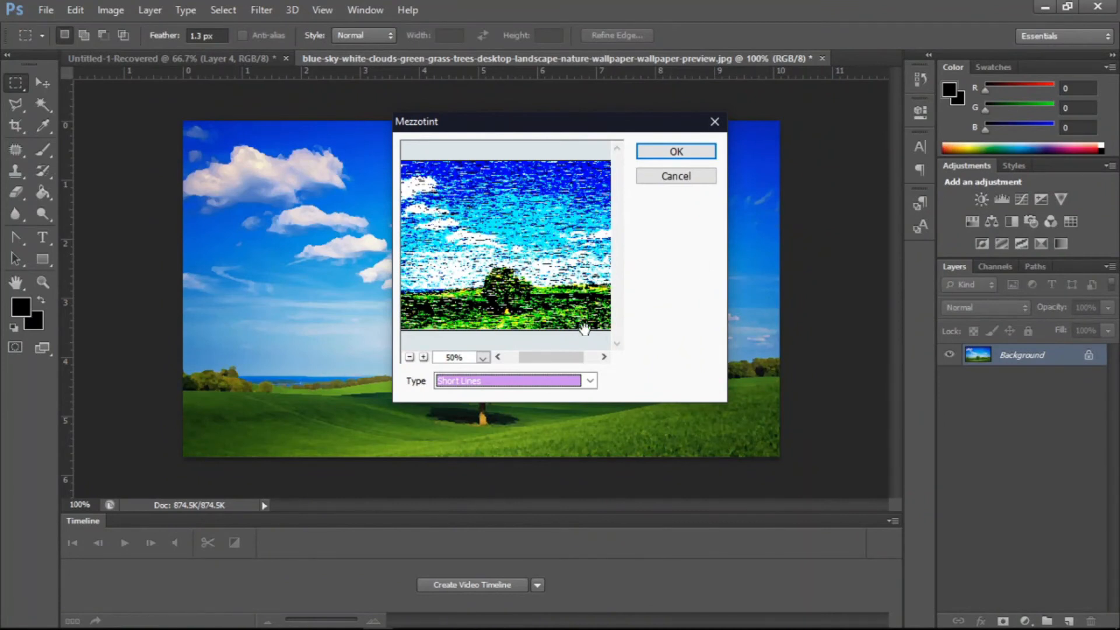
left_click(588, 381)
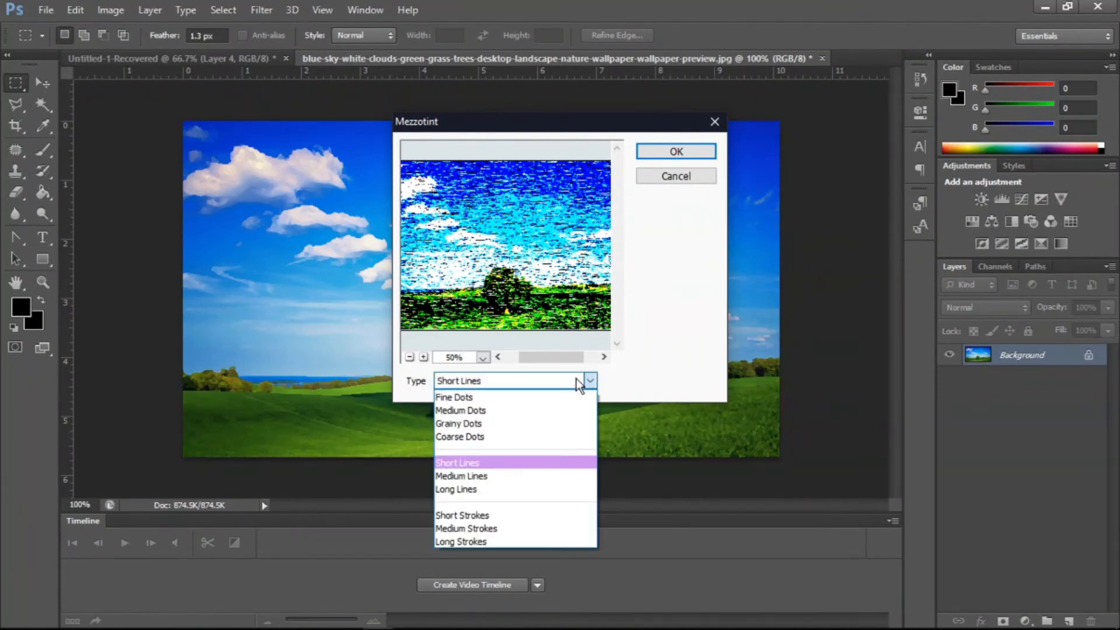
left_click(516, 475)
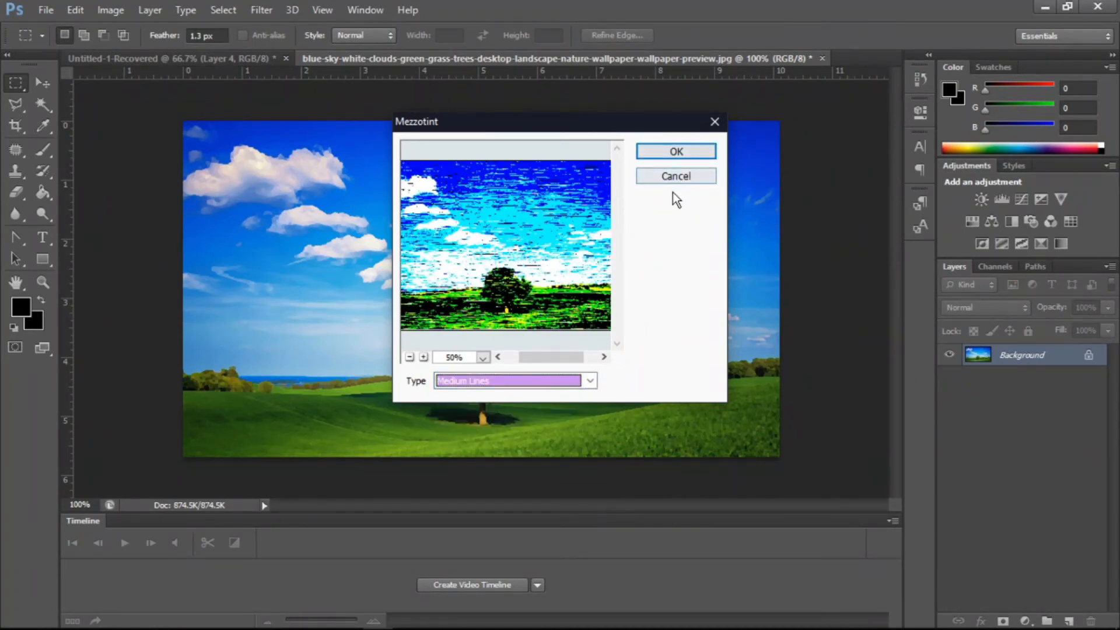
left_click(692, 178)
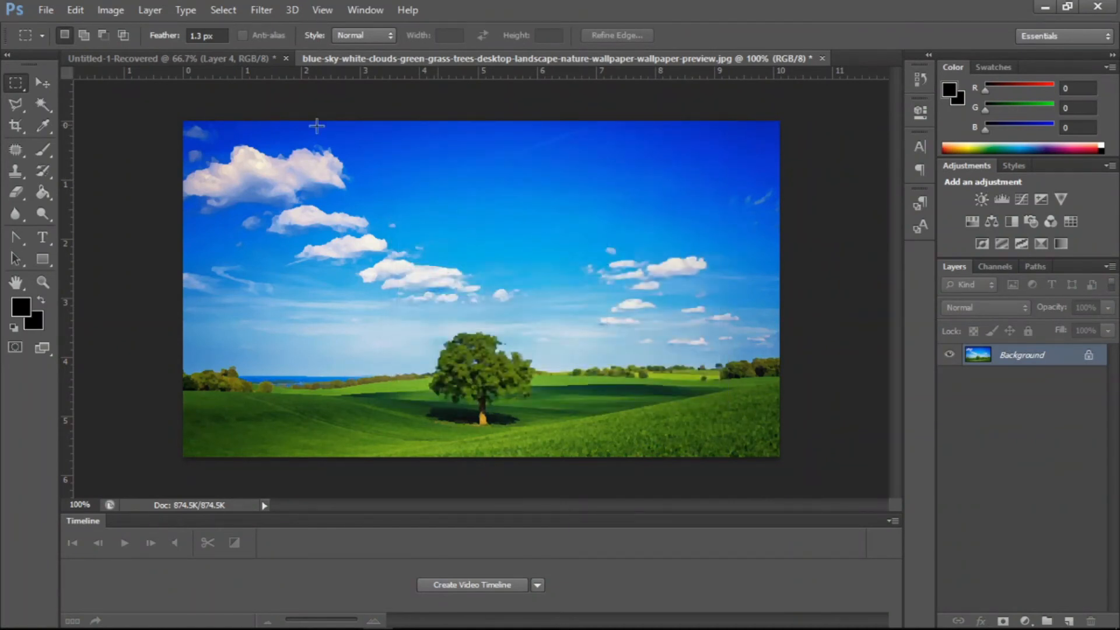
- Open Mosaic, set the cell size to 150 square, and cancel the dialog
left_click(261, 10)
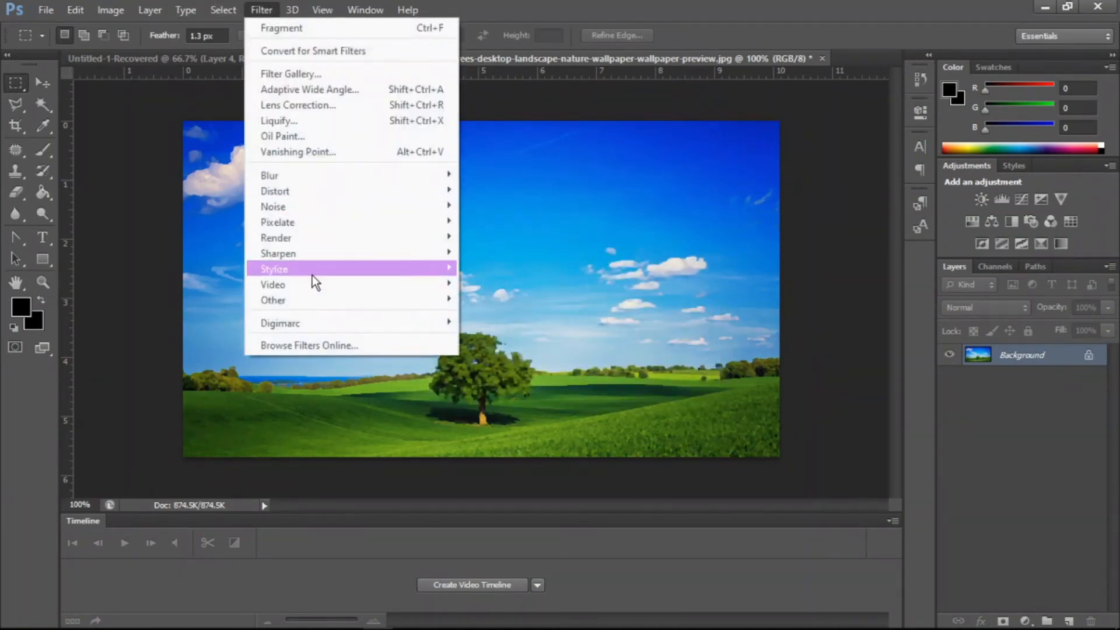
mouse_move(310, 220)
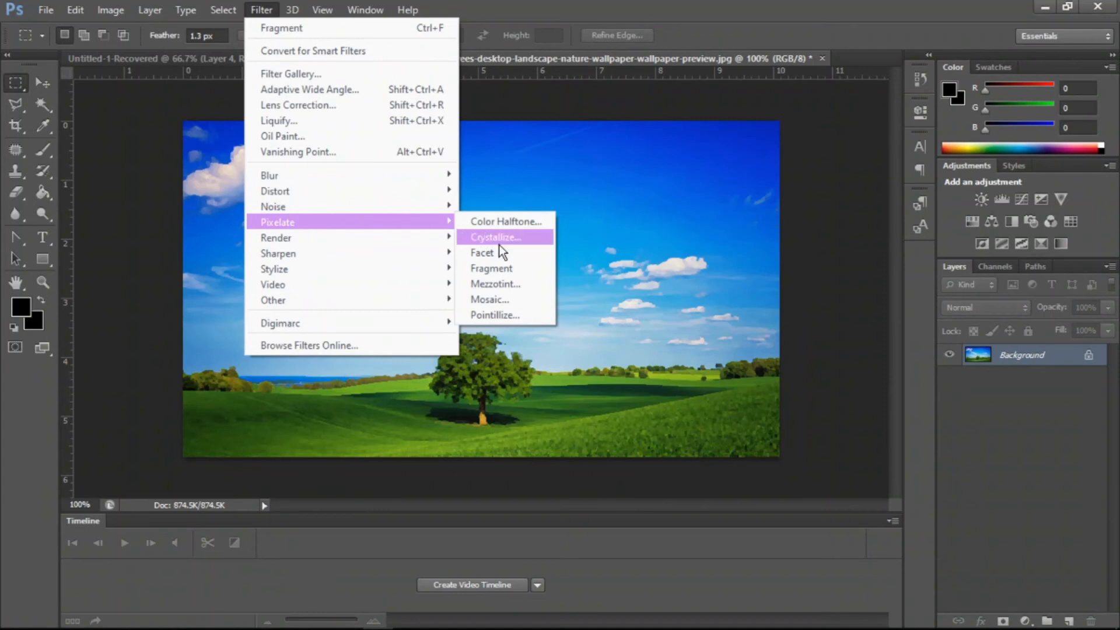
left_click(493, 299)
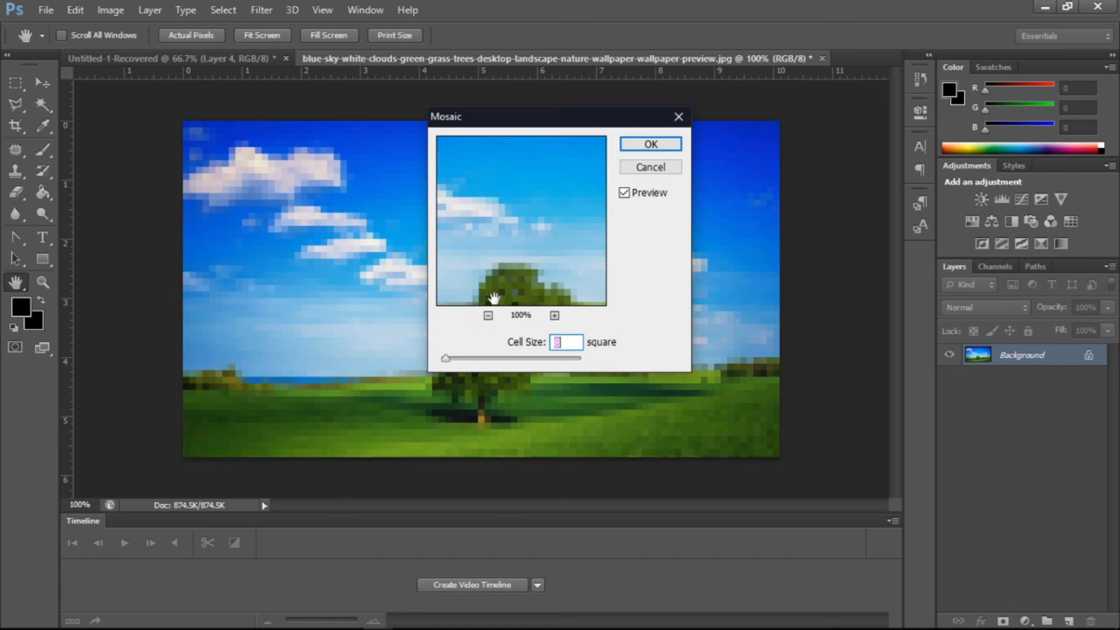
left_click_drag(502, 282, 502, 214)
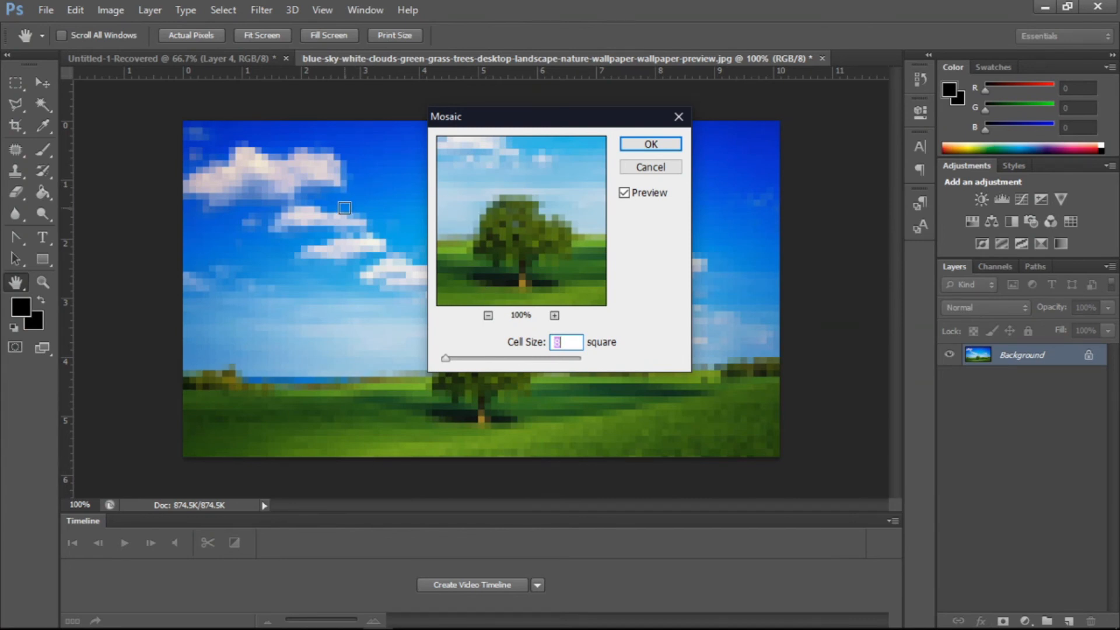
left_click_drag(452, 359, 551, 360)
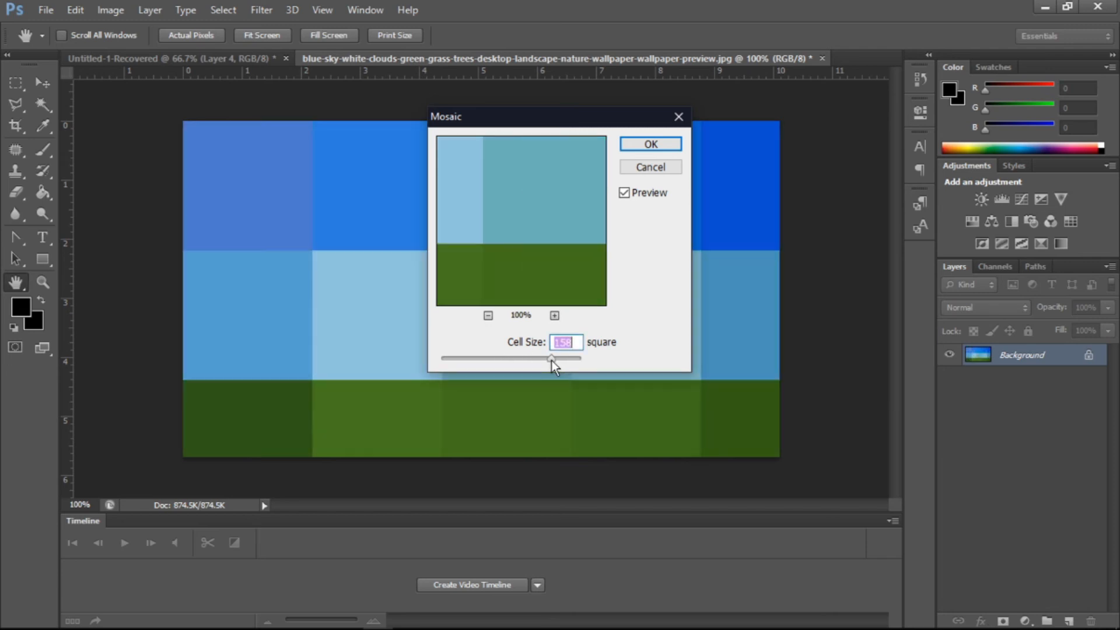
left_click(650, 168)
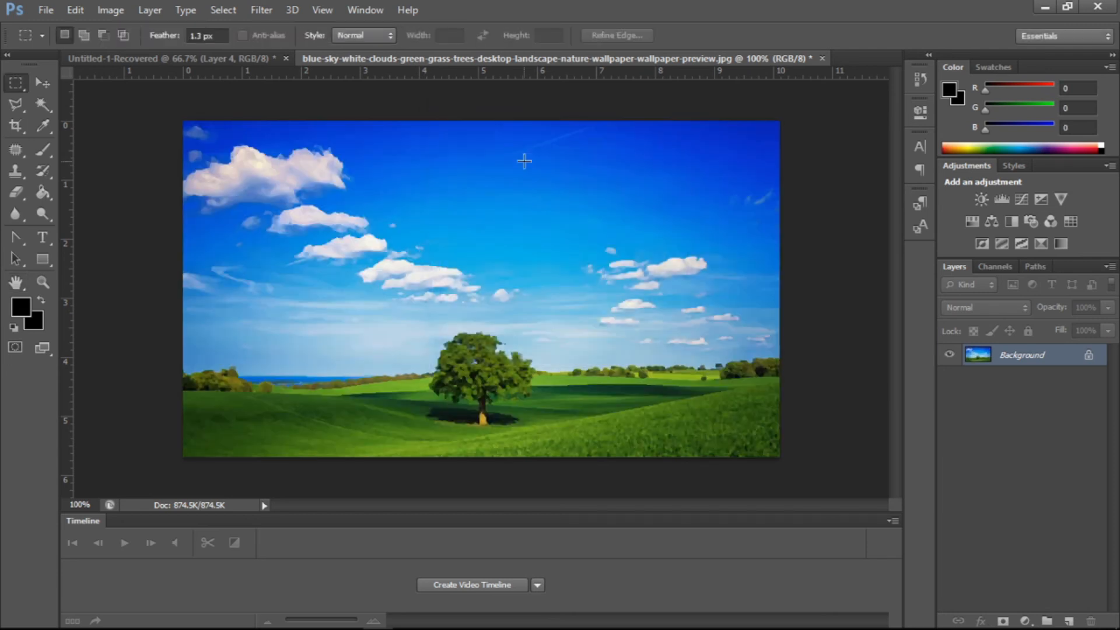
- Apply the Pointillize pixelate filter with a cell size of about 150, then undo it
left_click(256, 9)
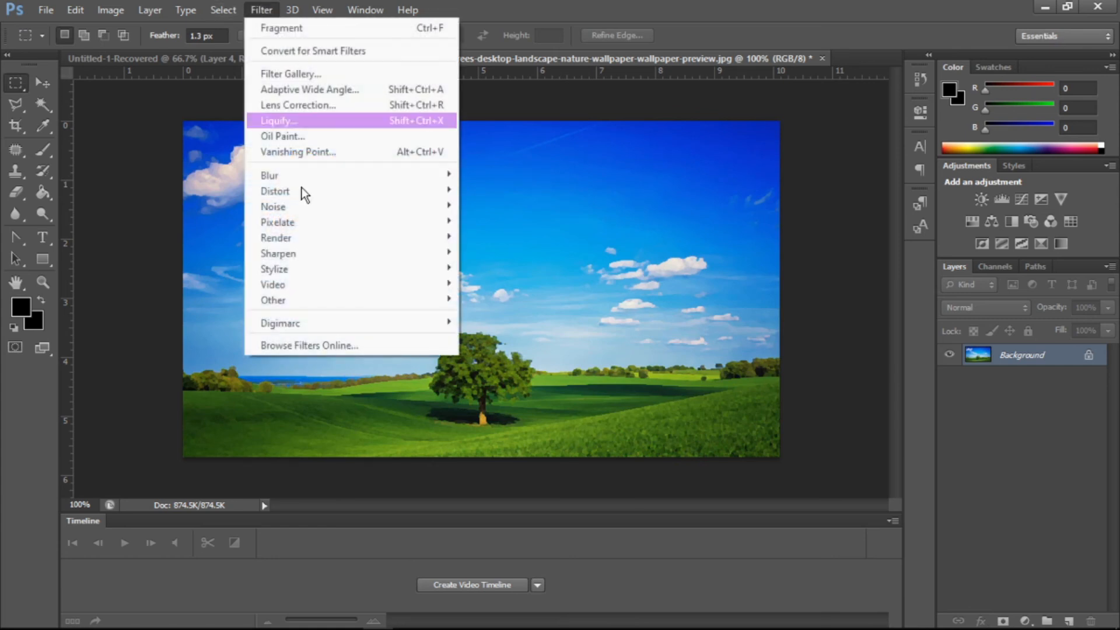
mouse_move(305, 238)
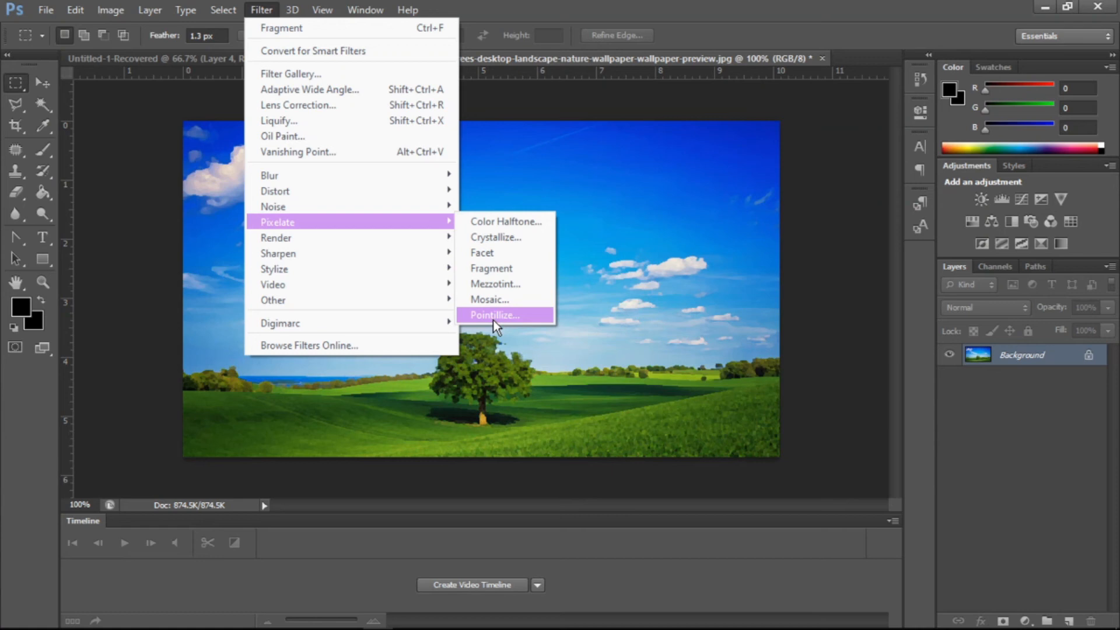
left_click(492, 315)
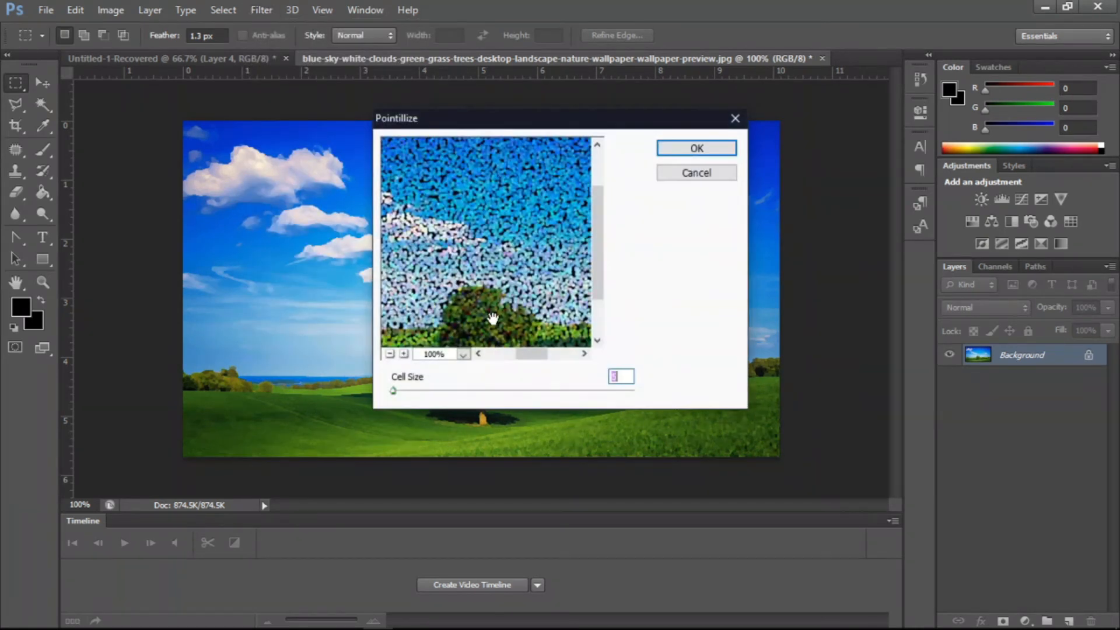
type("5")
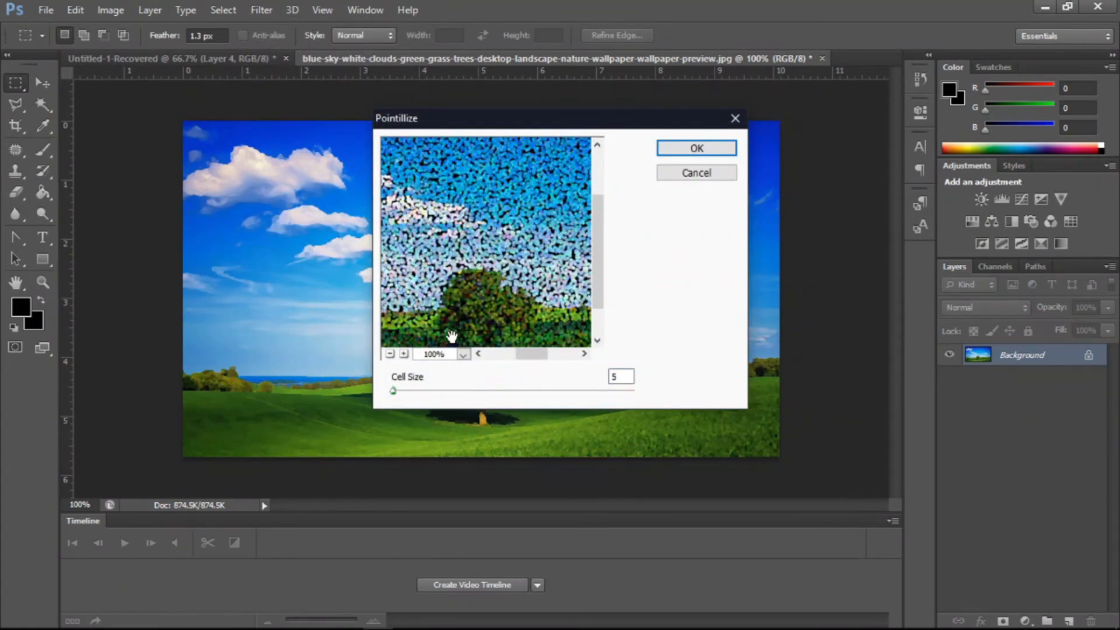
left_click(415, 391)
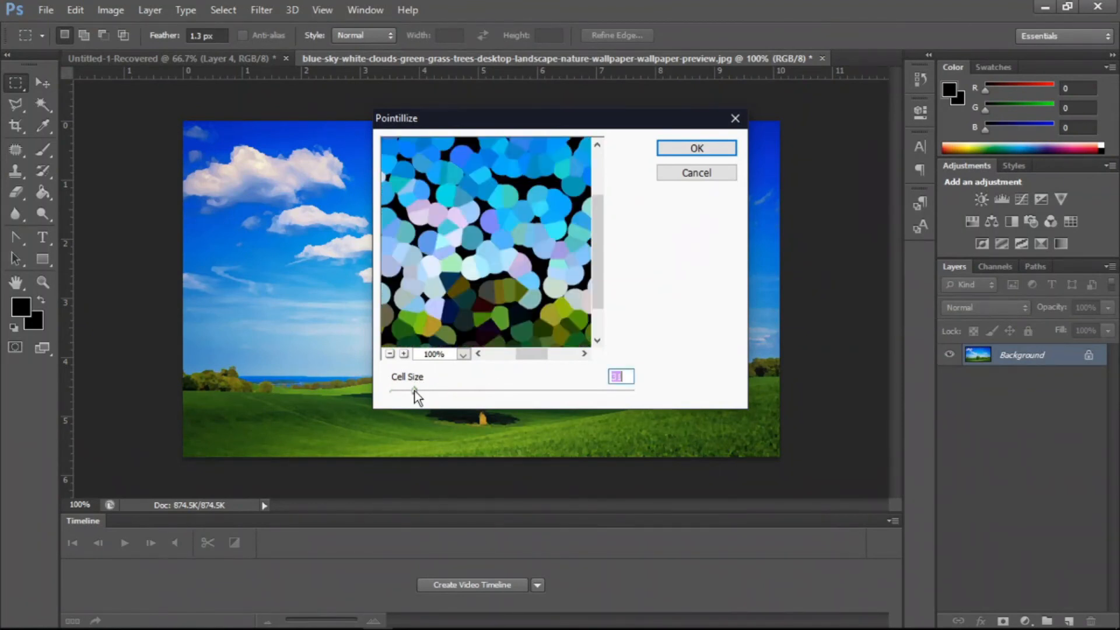
left_click_drag(418, 391, 518, 390)
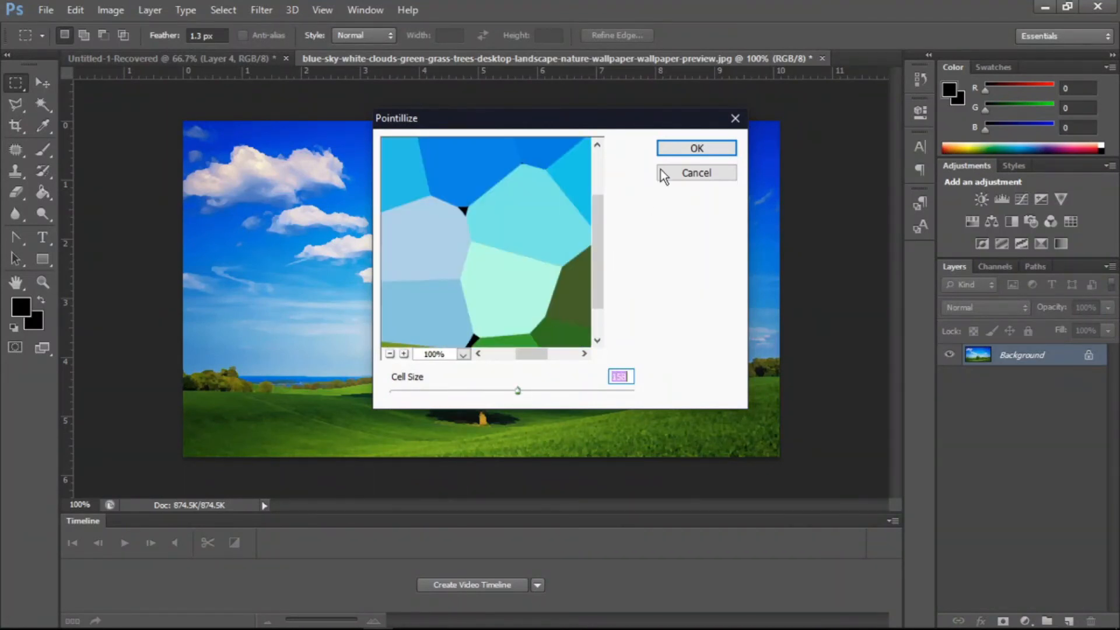
left_click(683, 152)
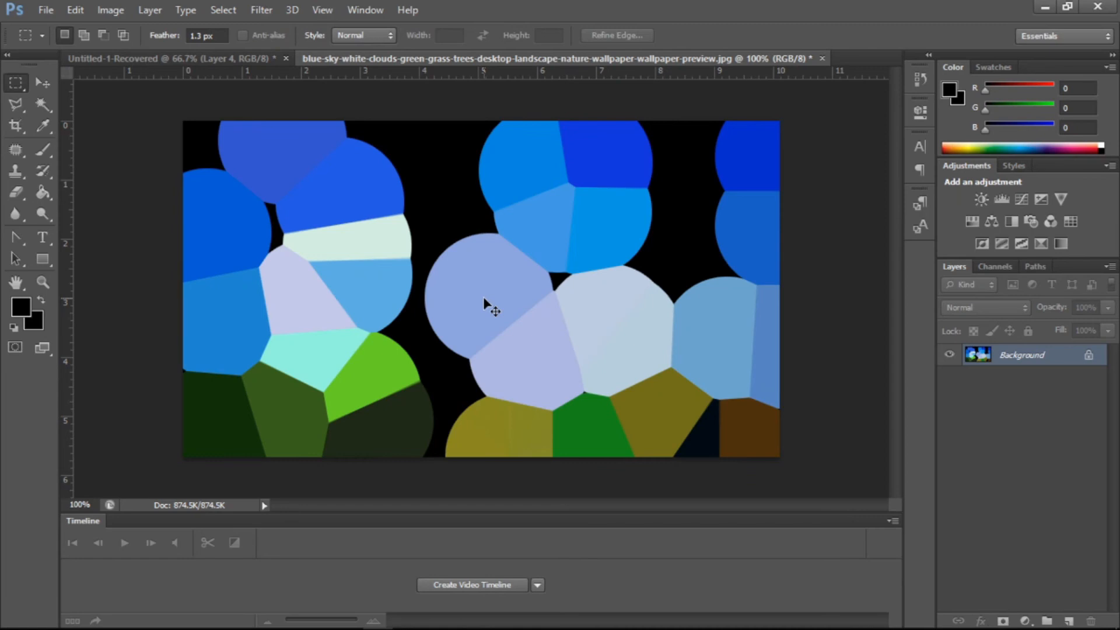
key("ctrl+z")
- Apply a Render Lens Flare centred in the upper-right sky with slightly raised brightness, then undo it
left_click(257, 10)
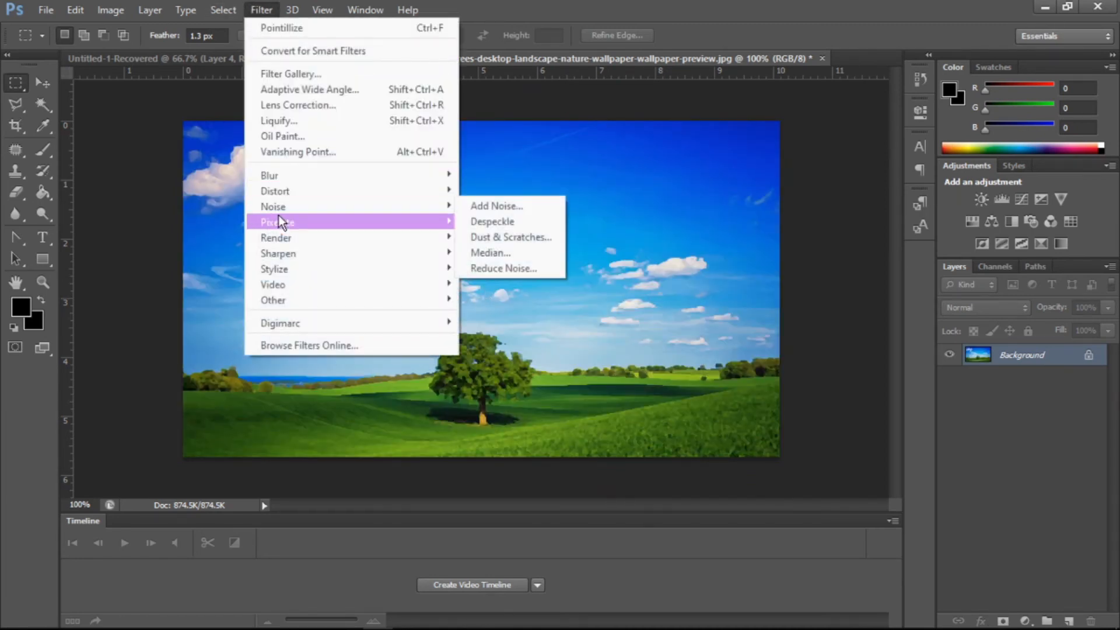
mouse_move(276, 241)
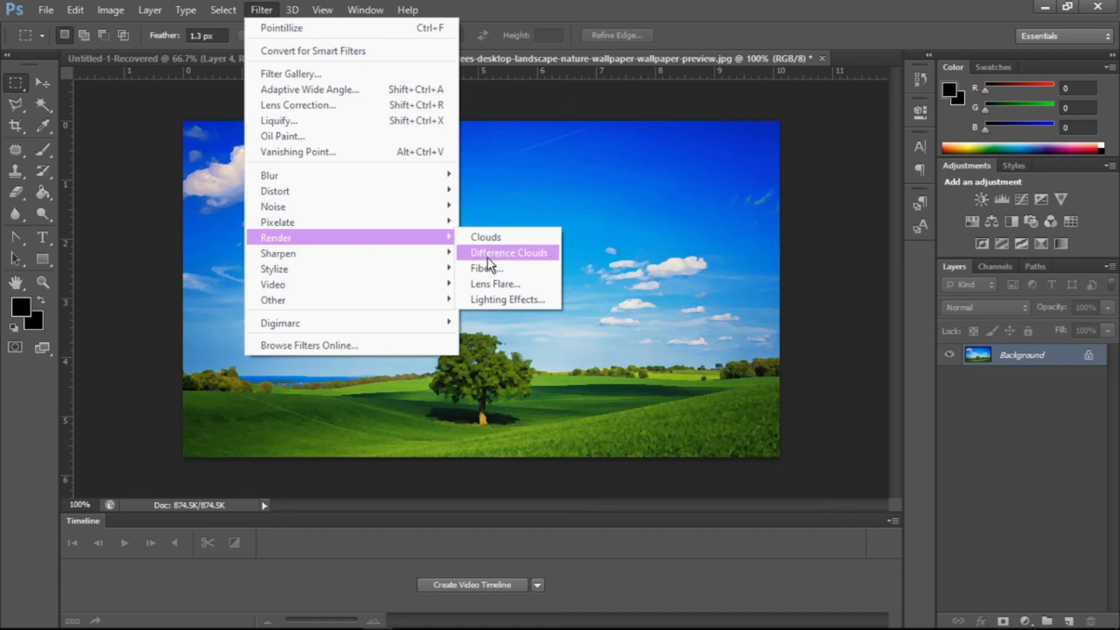
left_click(500, 290)
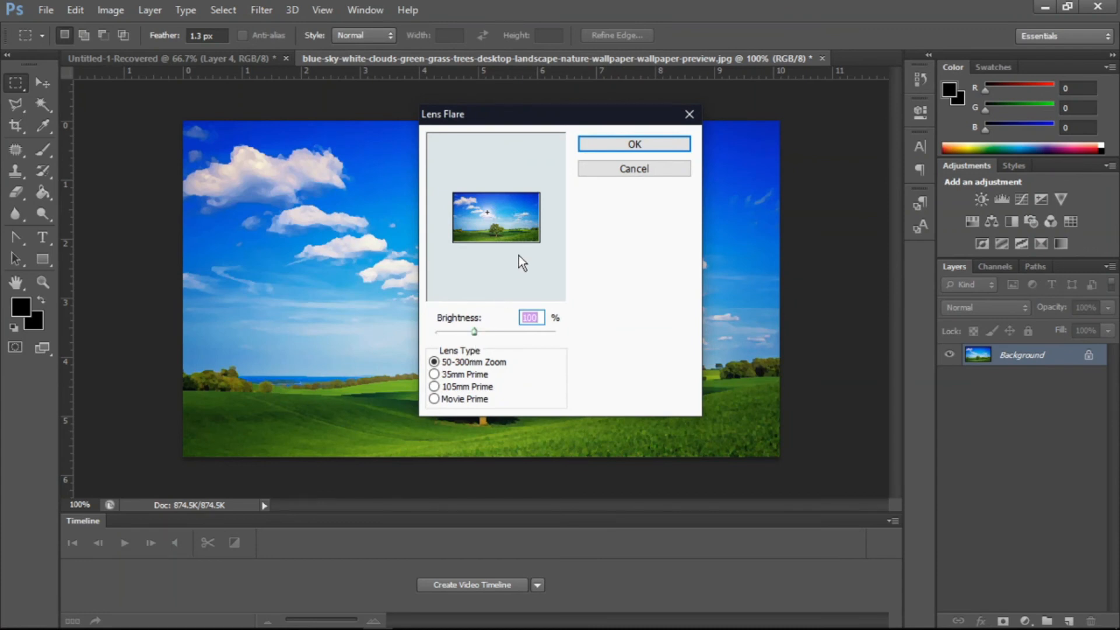
left_click(517, 224)
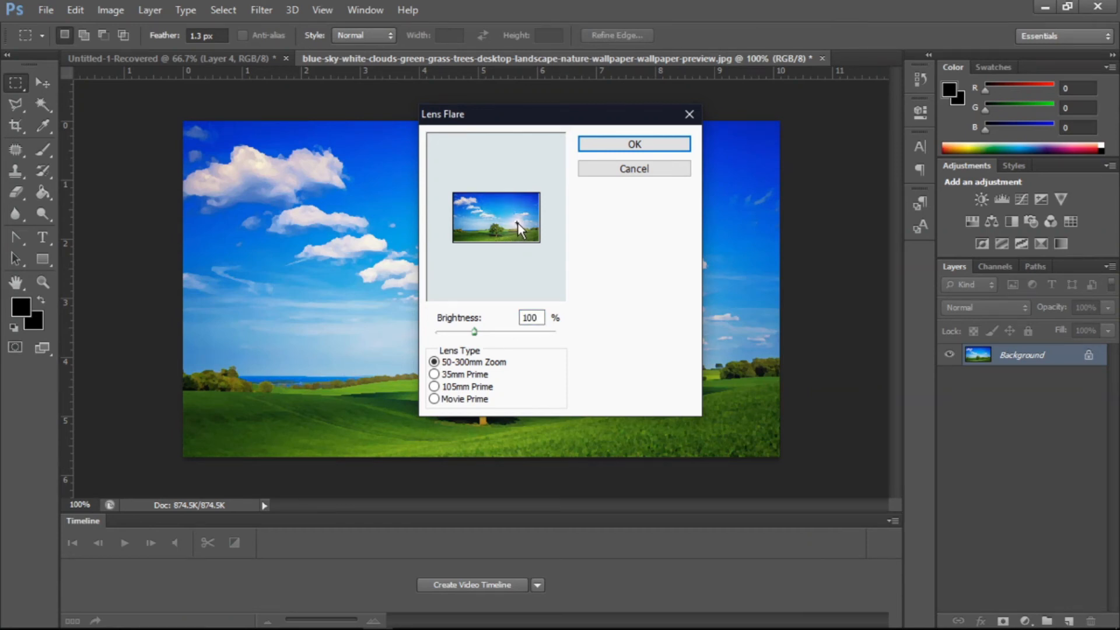
left_click(483, 211)
left_click_drag(473, 330, 484, 330)
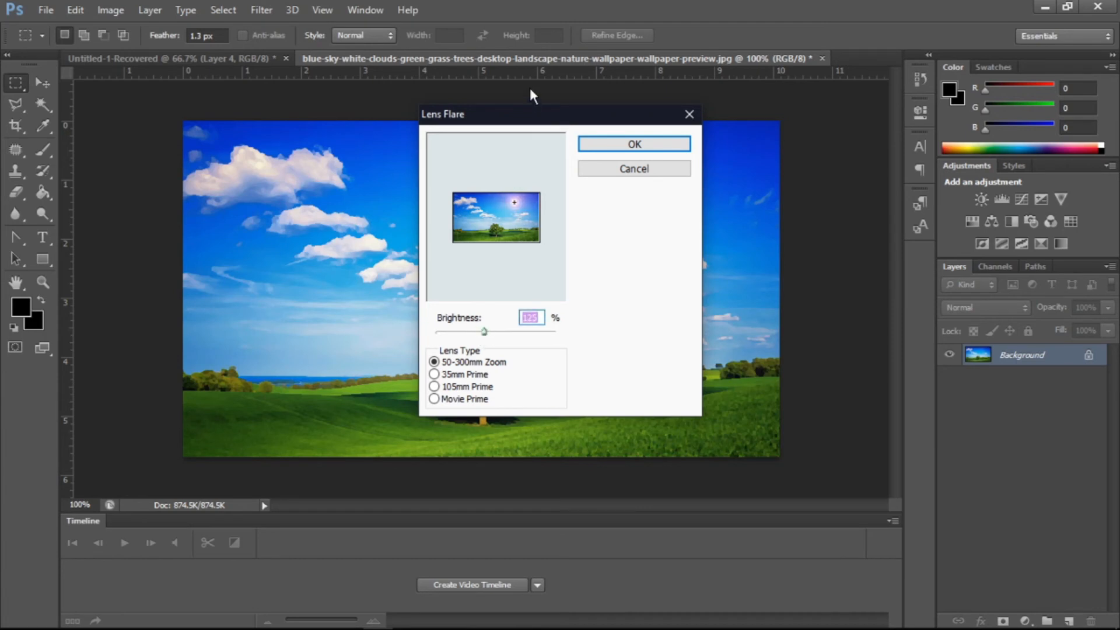
left_click_drag(523, 109, 294, 134)
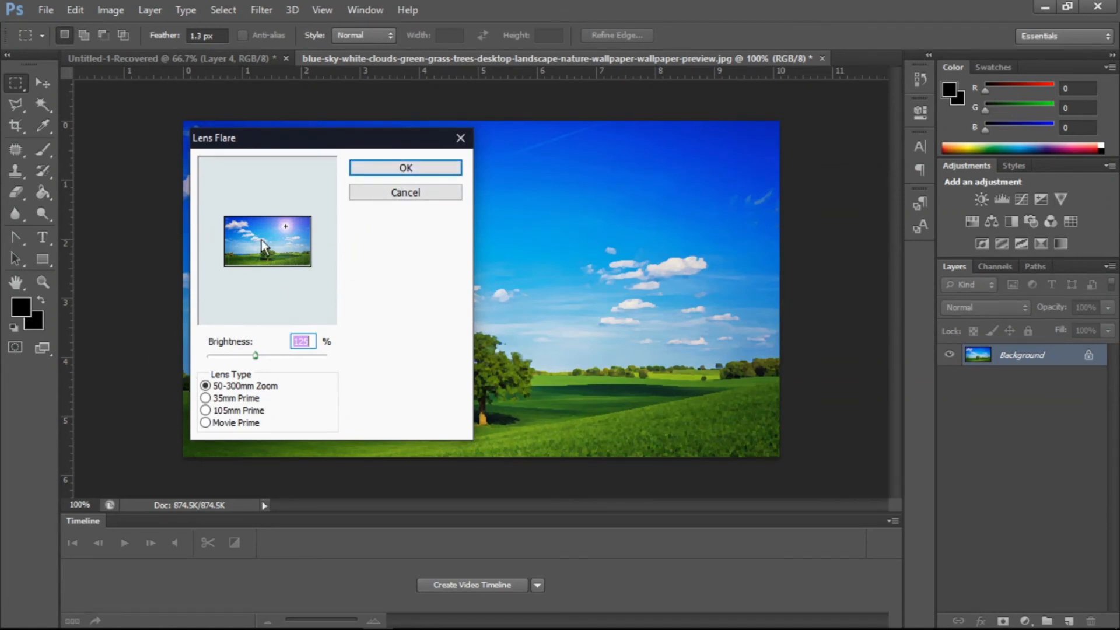
left_click(286, 226)
left_click(438, 166)
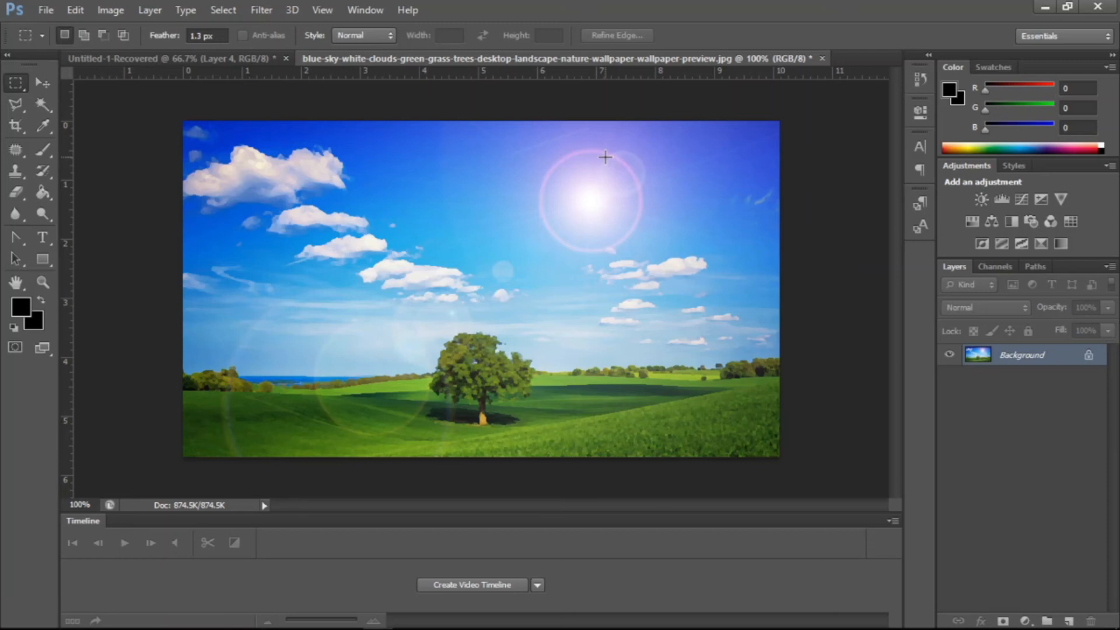
key("ctrl+z")
- Open the Lighting Effects filter and shift the spot light slightly to the left
left_click(261, 9)
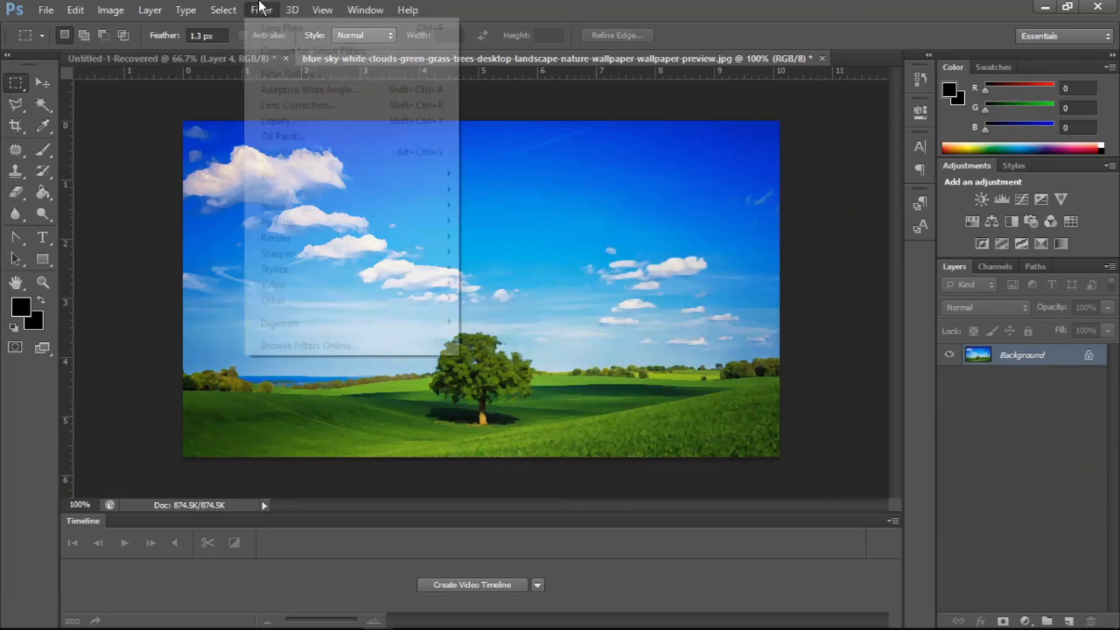
mouse_move(303, 241)
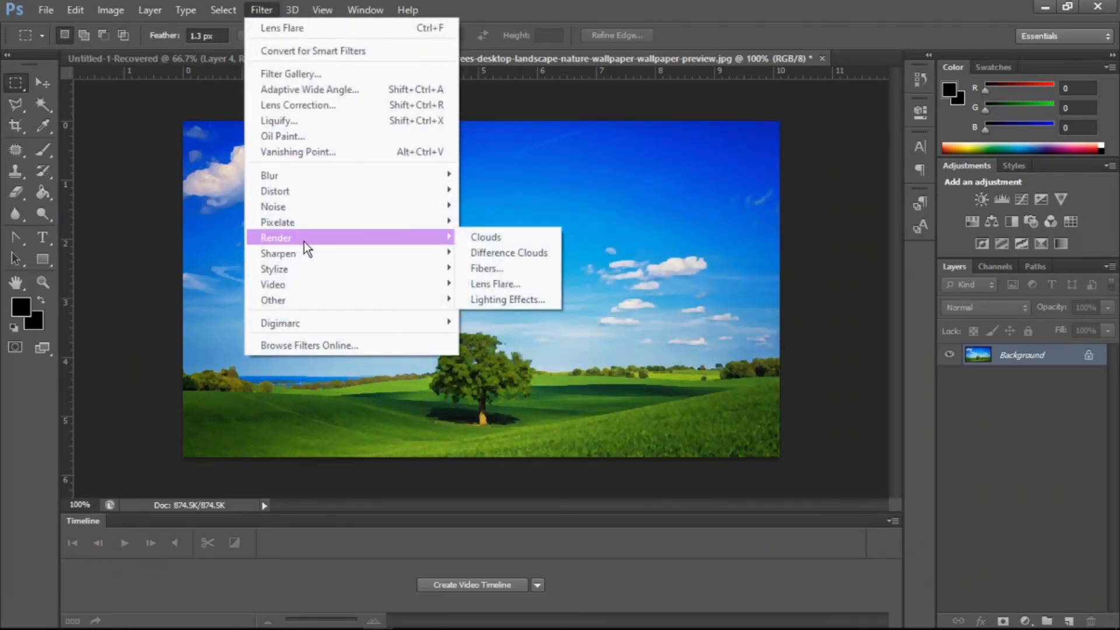
mouse_move(440, 240)
left_click(512, 299)
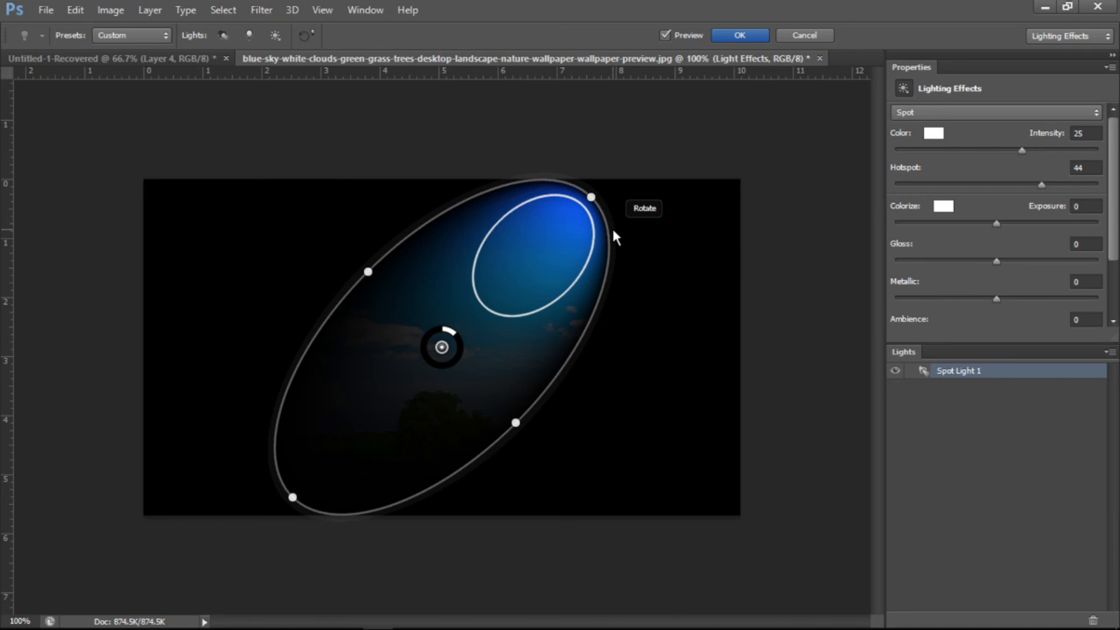
left_click_drag(555, 269, 523, 266)
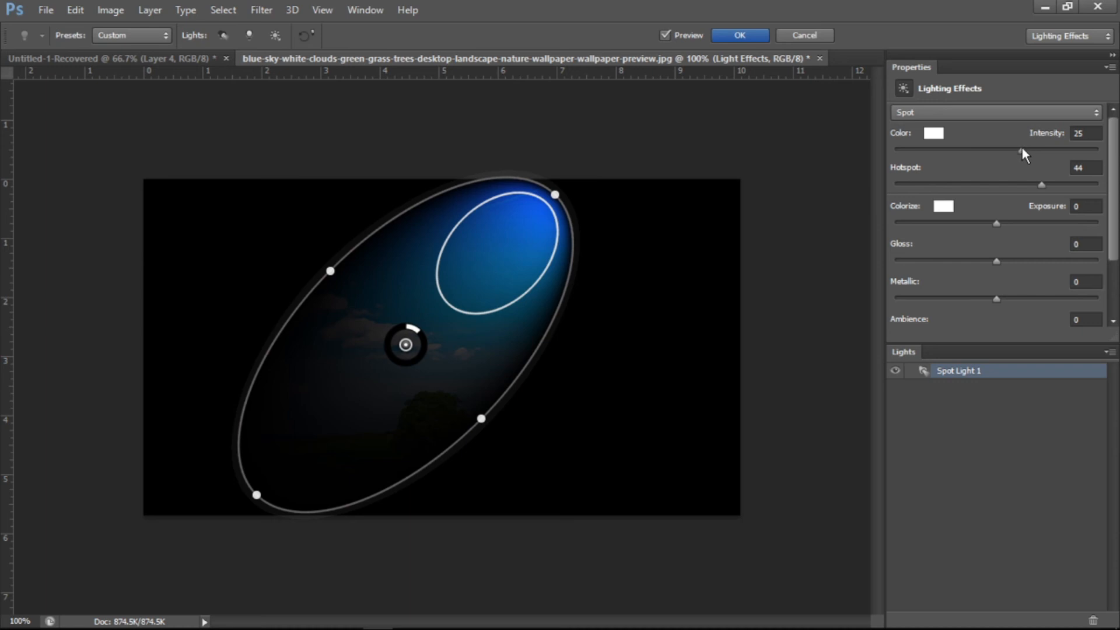
- Check the light colour without changing it, set the Hotspot to 3, and nudge the hotspot ellipse
left_click(935, 136)
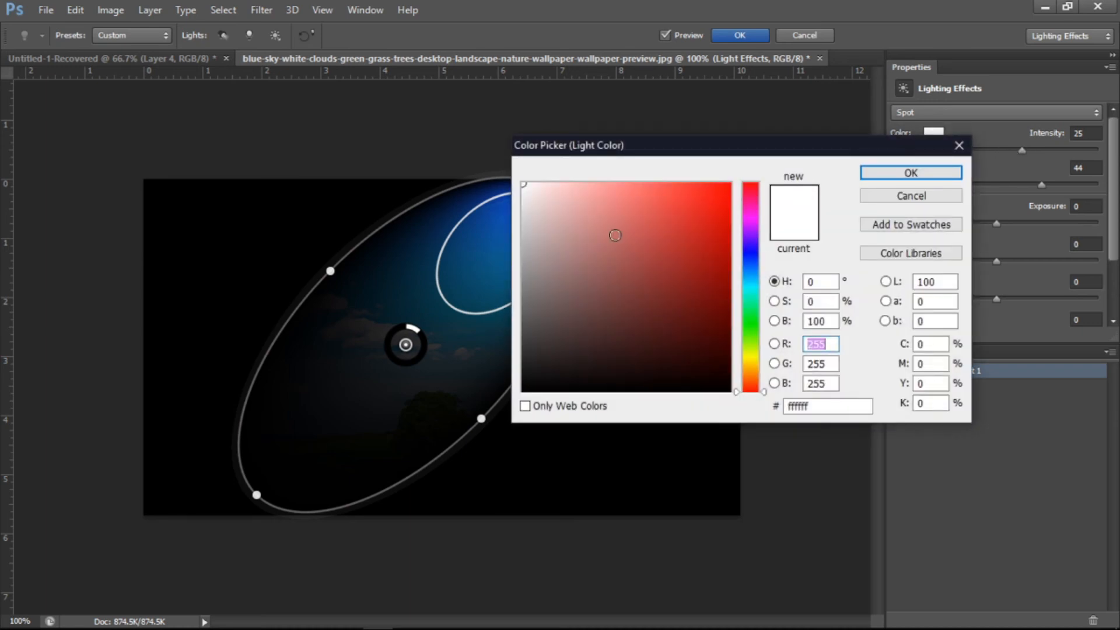
left_click(884, 200)
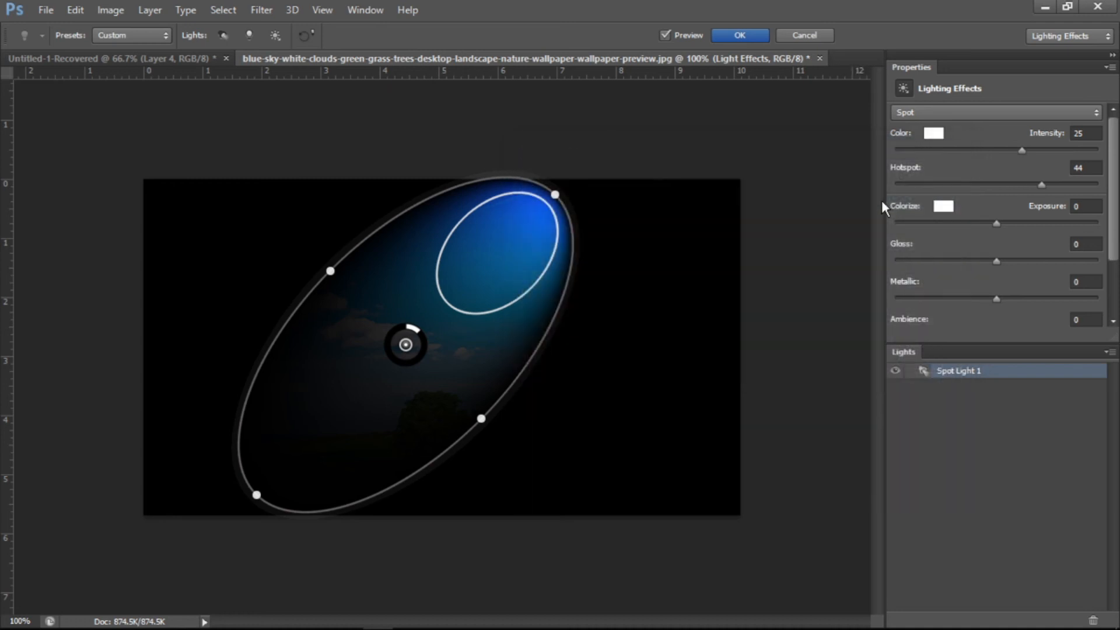
left_click_drag(1041, 184, 999, 183)
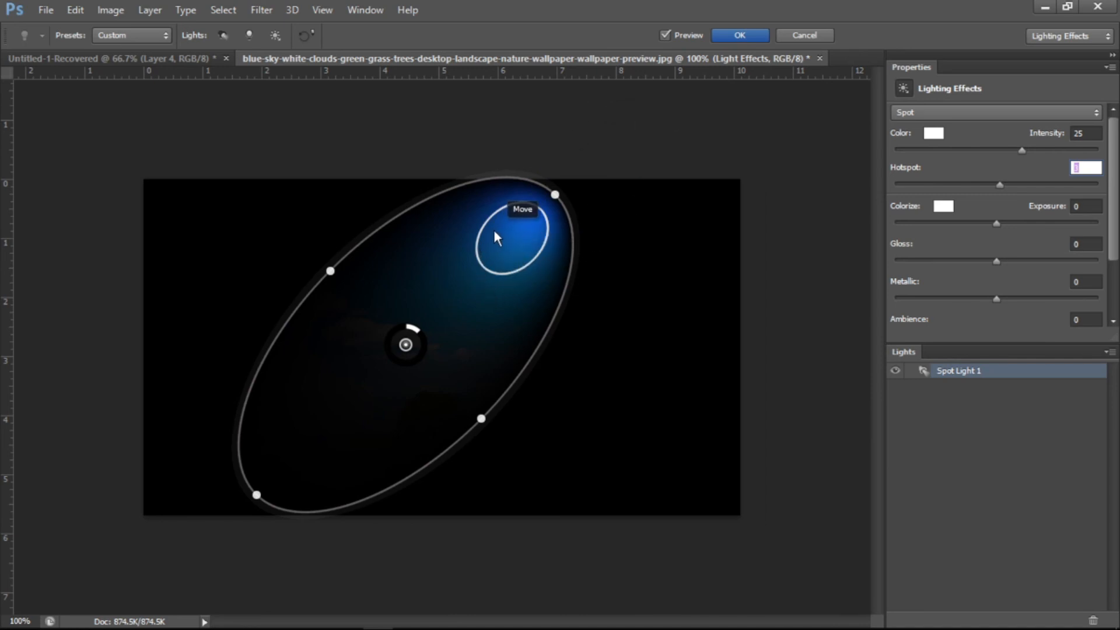
mouse_move(519, 227)
left_mouse_down()
mouse_move(494, 236)
mouse_move(513, 225)
left_mouse_up()
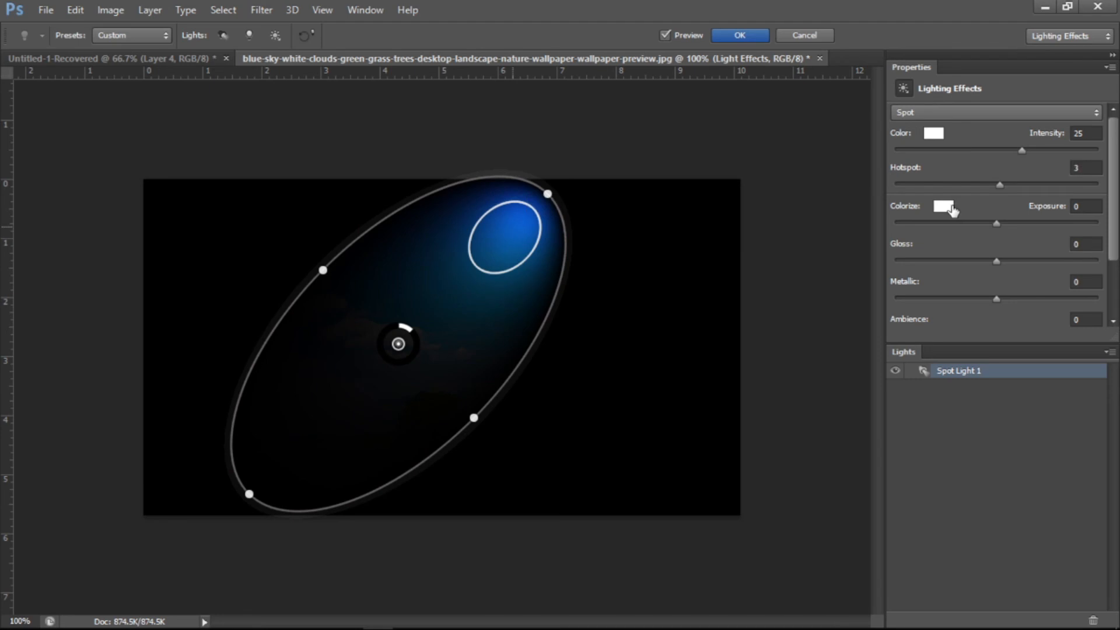
- Check the Colorize colour without changing it, then set Exposure to 60, Gloss to 6 and Metallic to 2
left_click(943, 206)
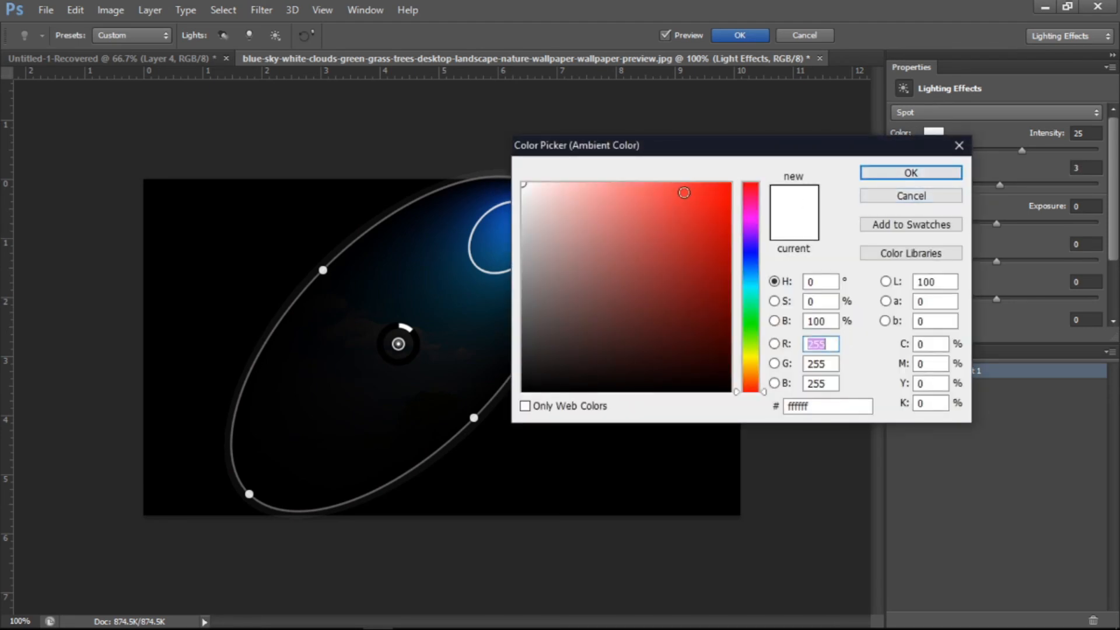
left_click(943, 196)
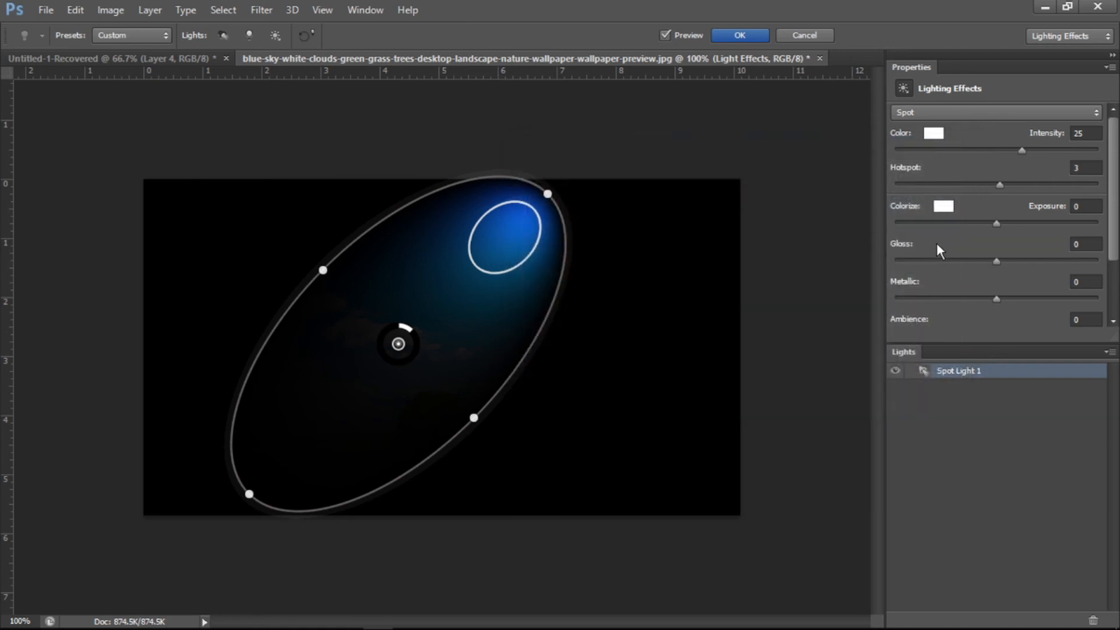
left_click_drag(995, 223, 1057, 222)
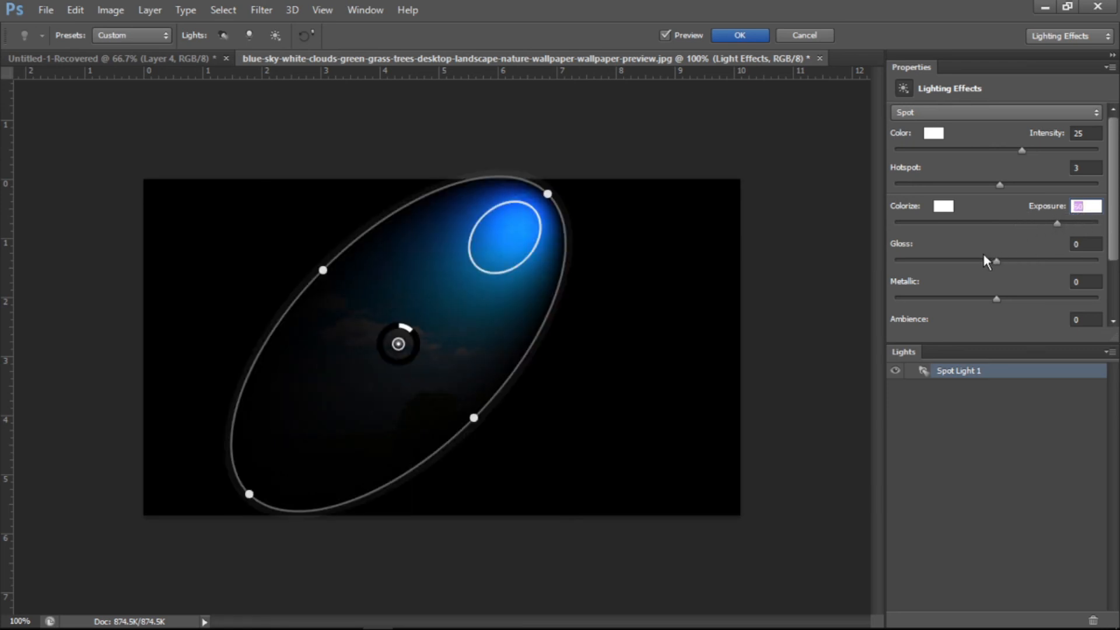
mouse_move(995, 262)
left_mouse_down()
mouse_move(943, 261)
mouse_move(1002, 260)
left_mouse_up()
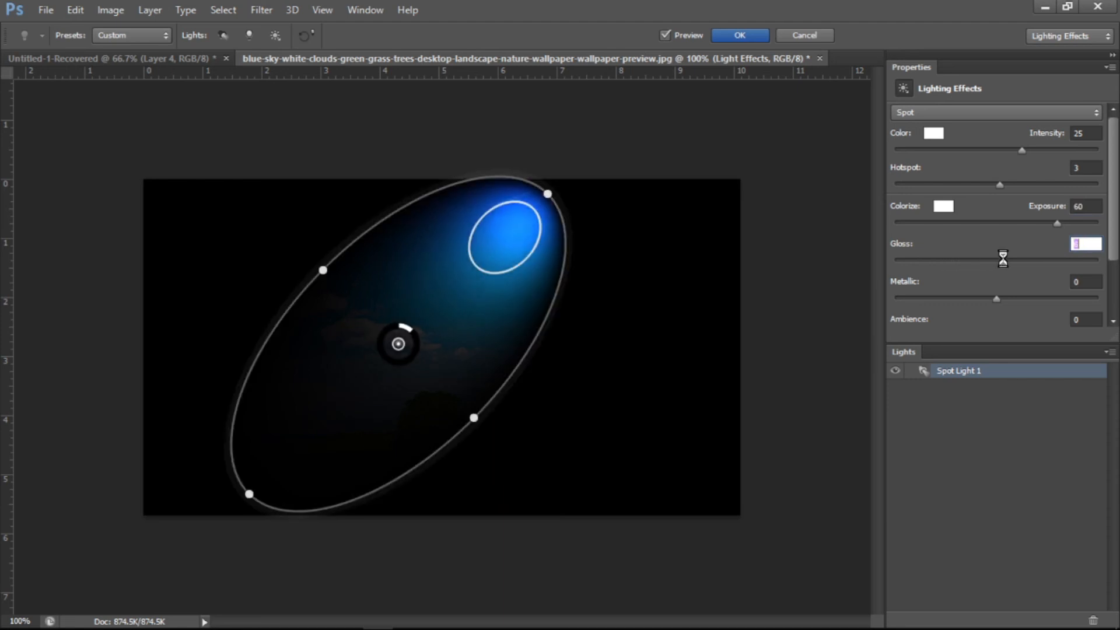
mouse_move(996, 299)
left_mouse_down()
mouse_move(929, 299)
mouse_move(998, 297)
left_mouse_up()
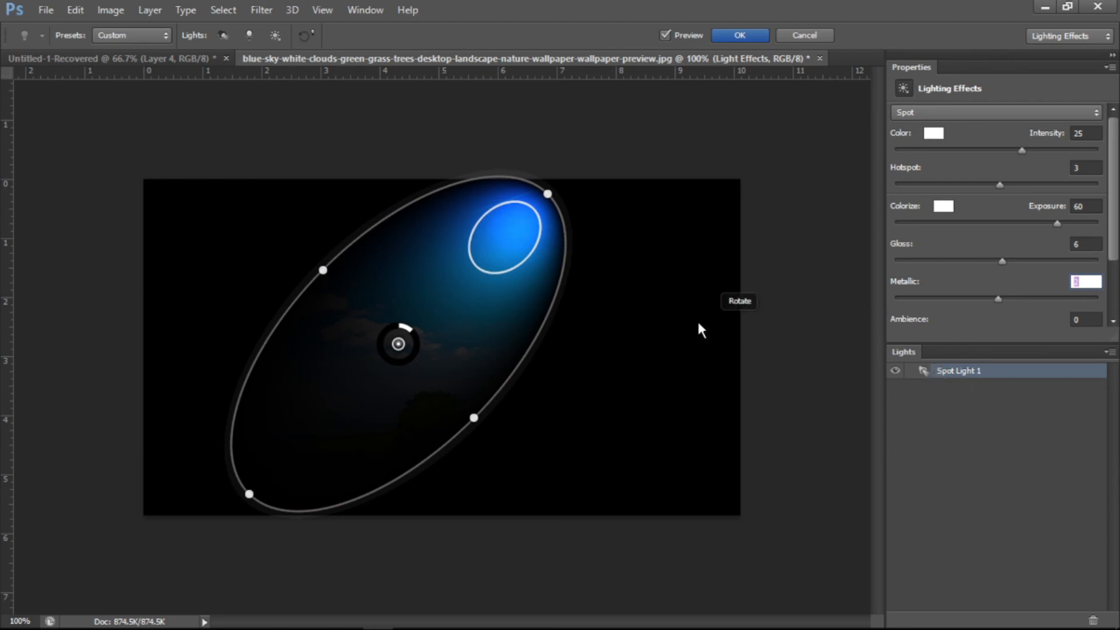
- Raise the spot light's intensity to about 43 and reposition the light toward the upper right
left_click_drag(443, 315, 582, 286)
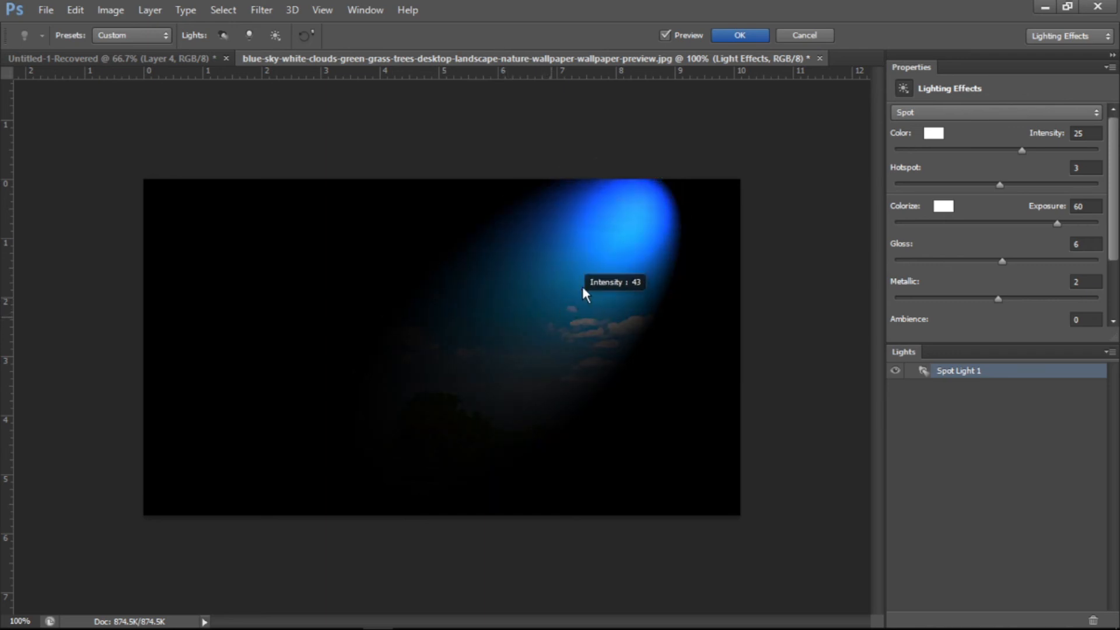
left_click_drag(648, 230, 578, 273)
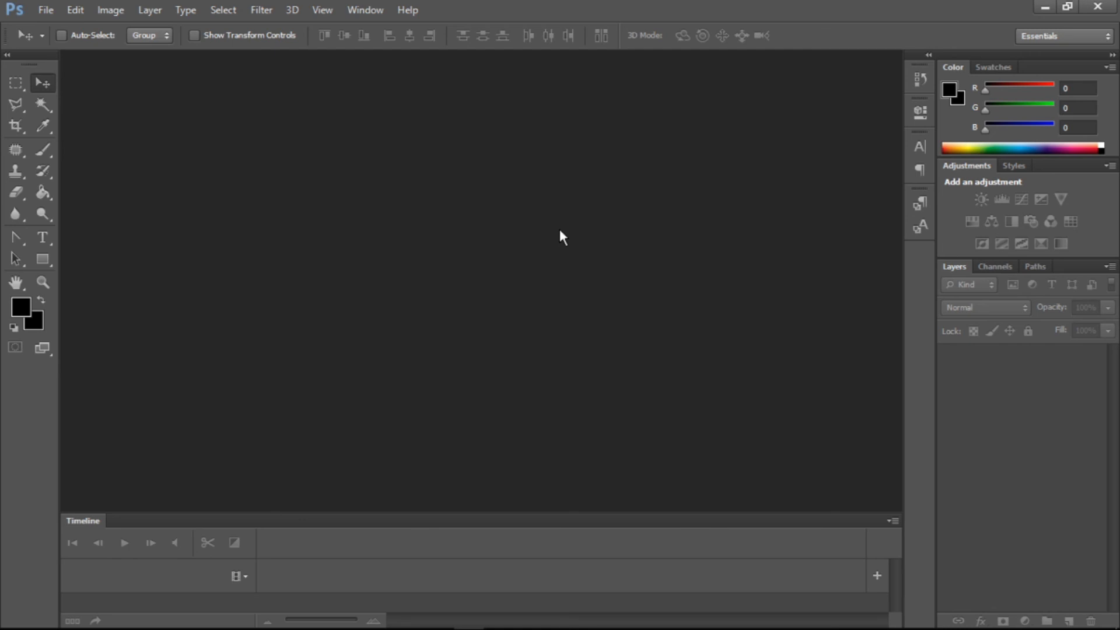
- Open the download (5) image file
key("ctrl+o")
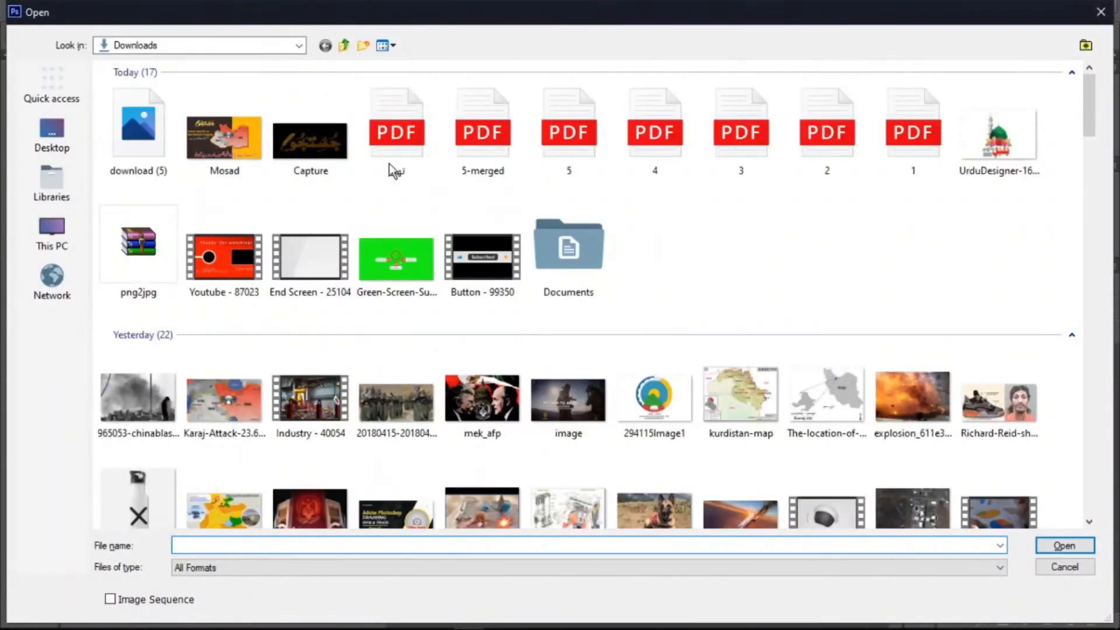
double_click(155, 153)
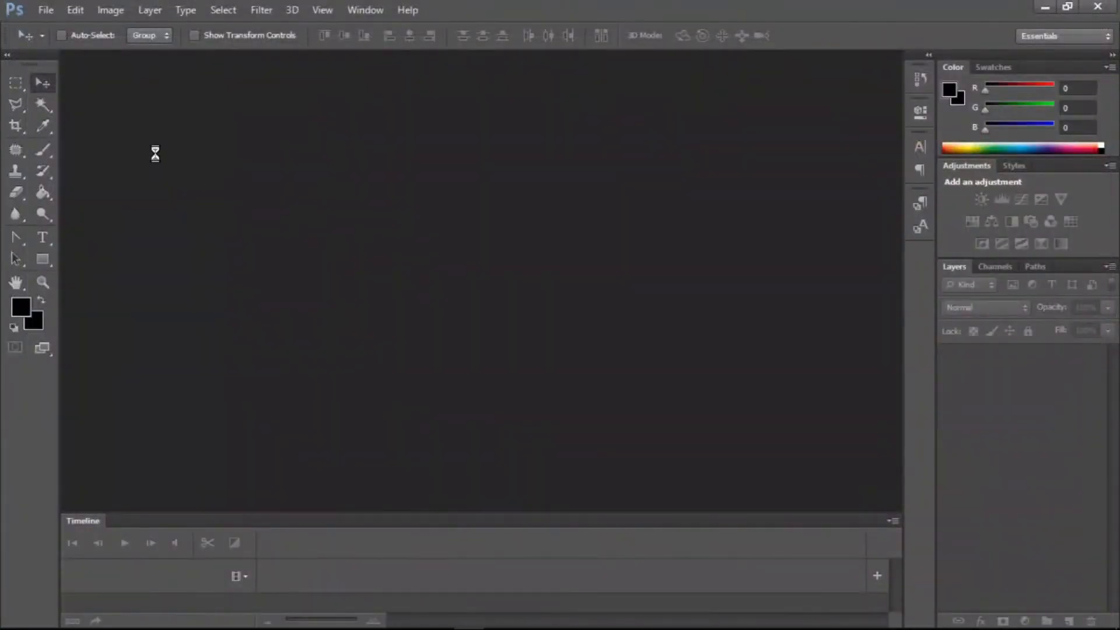
- Apply the Sharpen filter to the leaf image
left_click(262, 10)
mouse_move(341, 256)
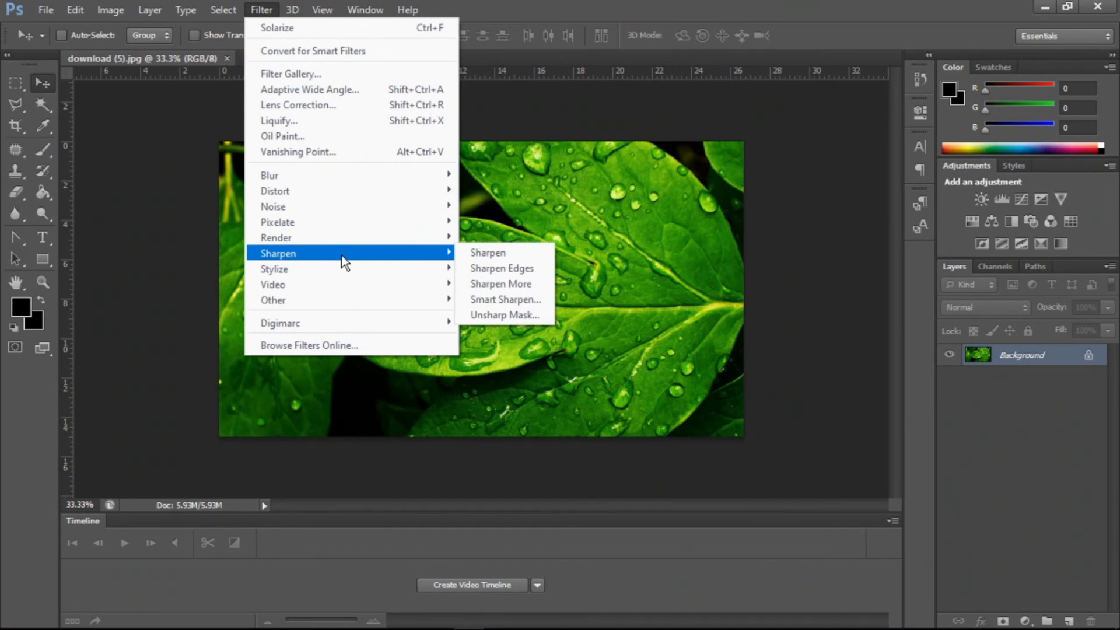
left_click(503, 257)
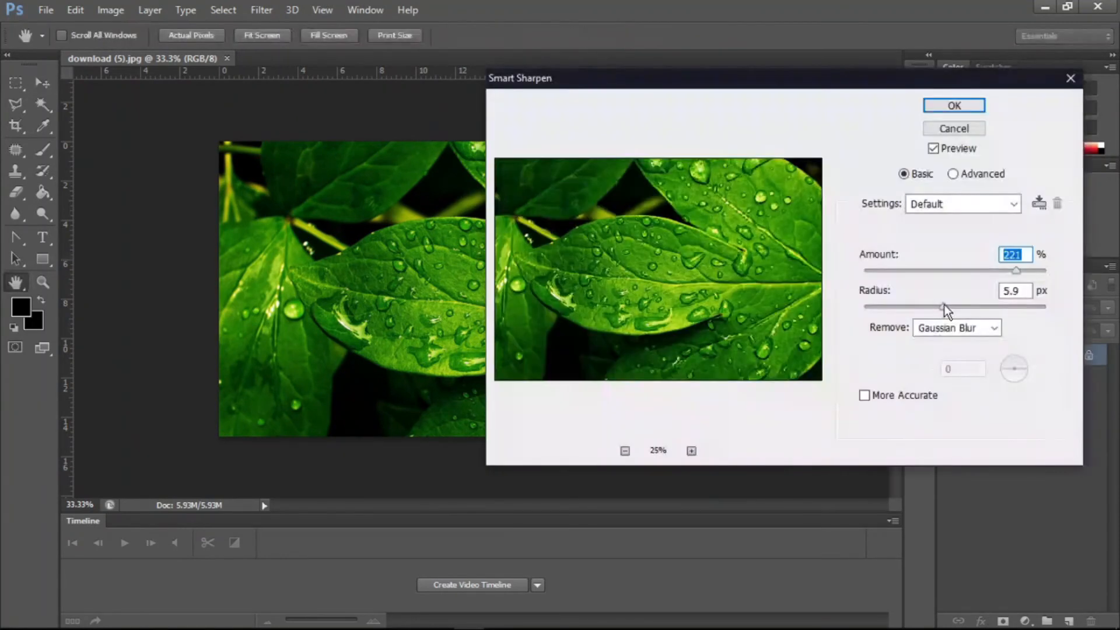
- In Smart Sharpen, set the Radius to 10.8 px and the Amount to 283%
left_click_drag(943, 305, 993, 305)
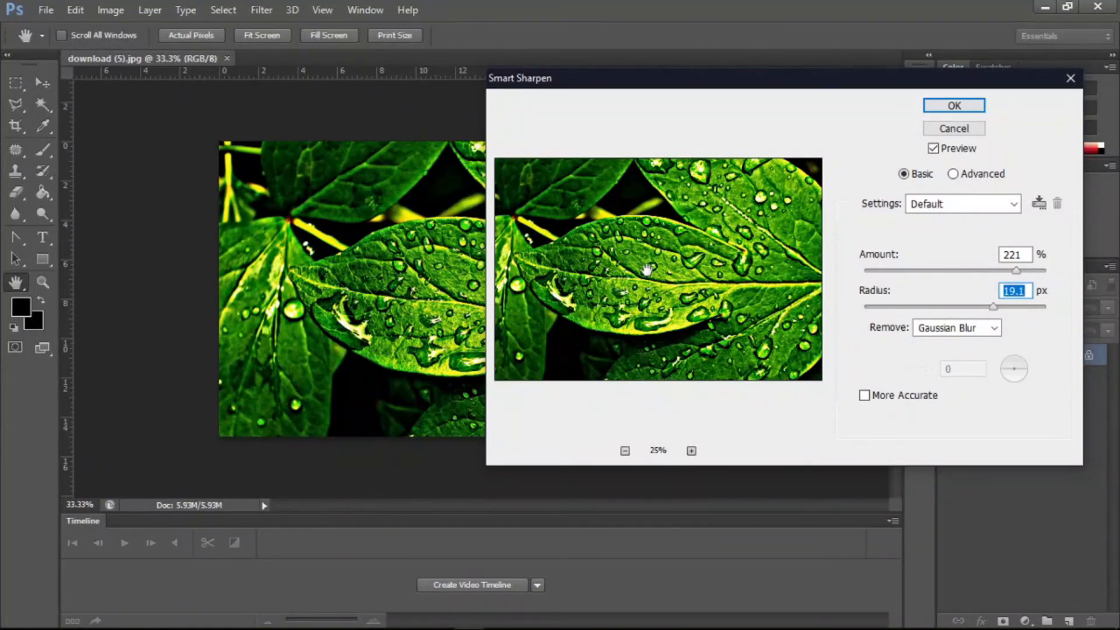
left_click_drag(996, 306, 965, 309)
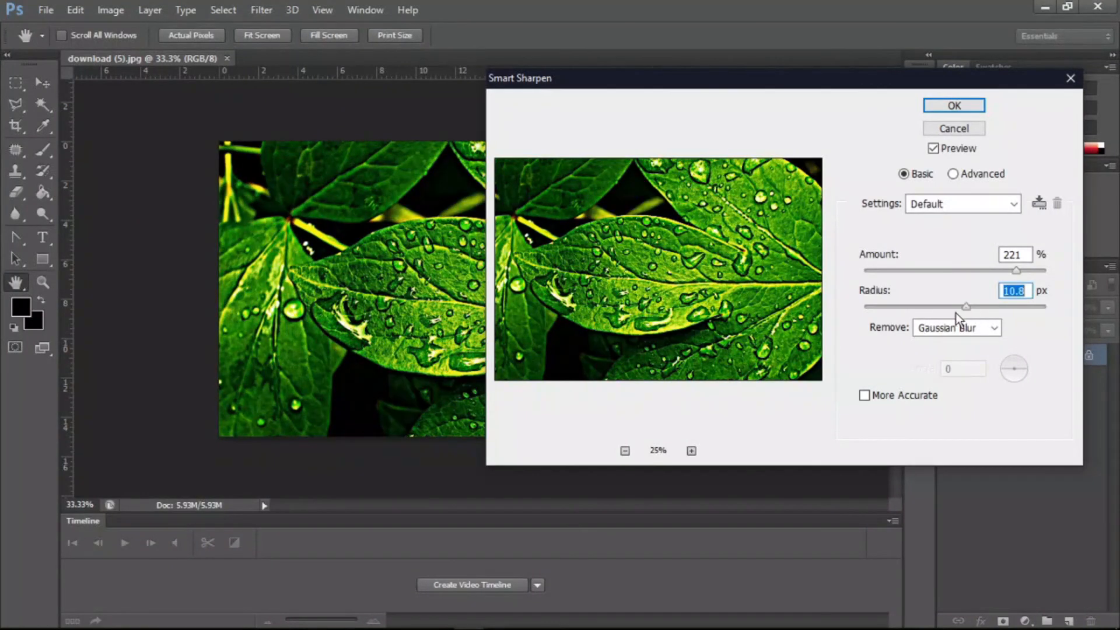
left_click(929, 330)
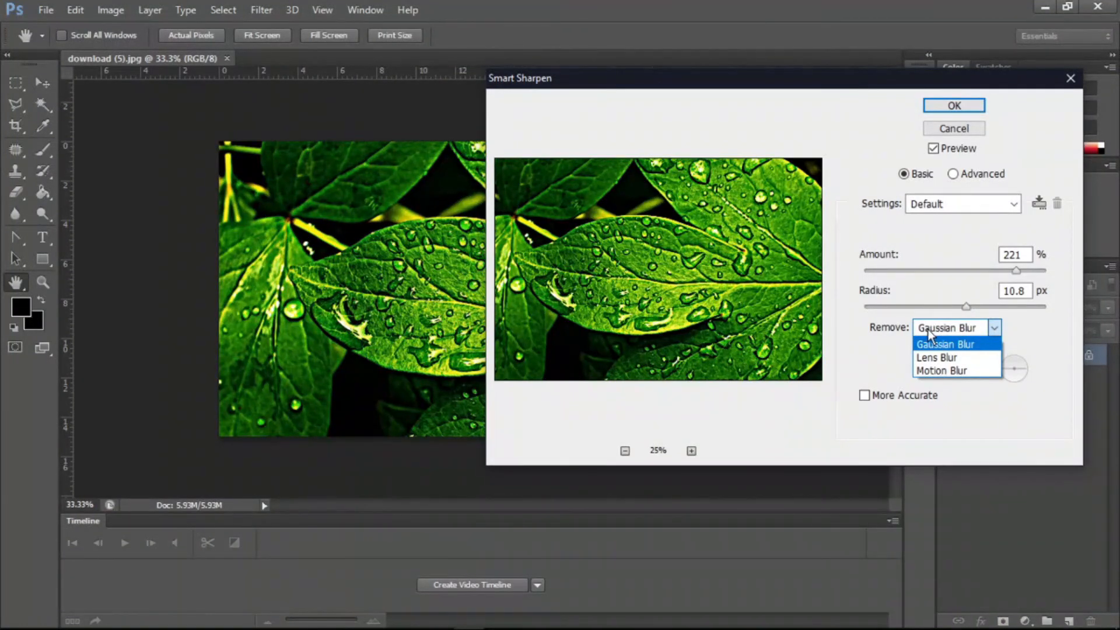
left_click(928, 332)
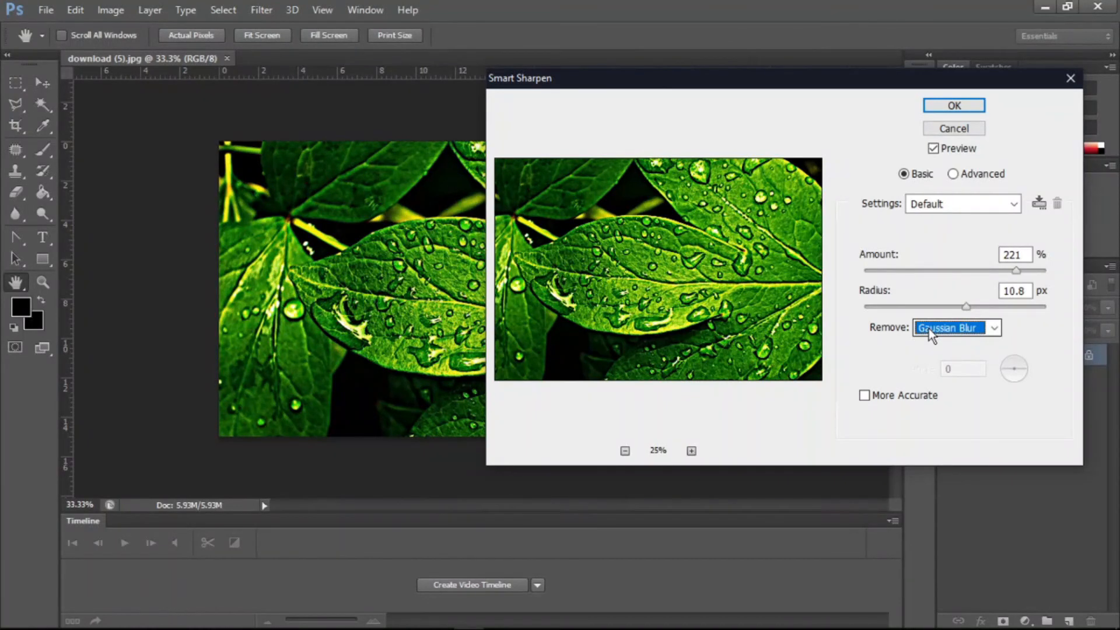
left_click(963, 271)
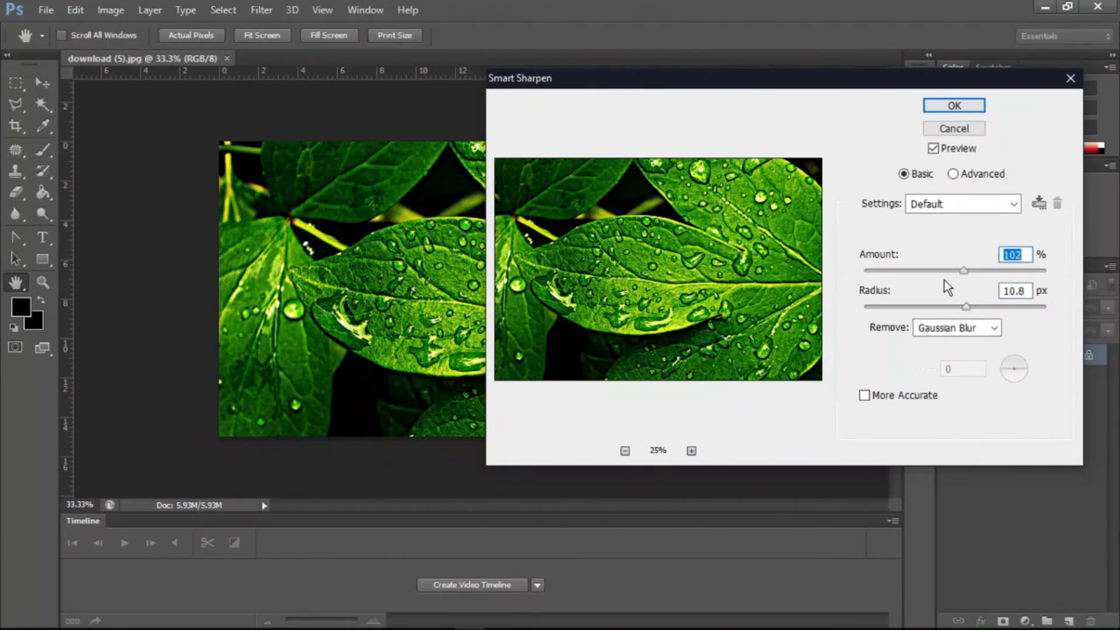
left_click_drag(961, 274, 1028, 264)
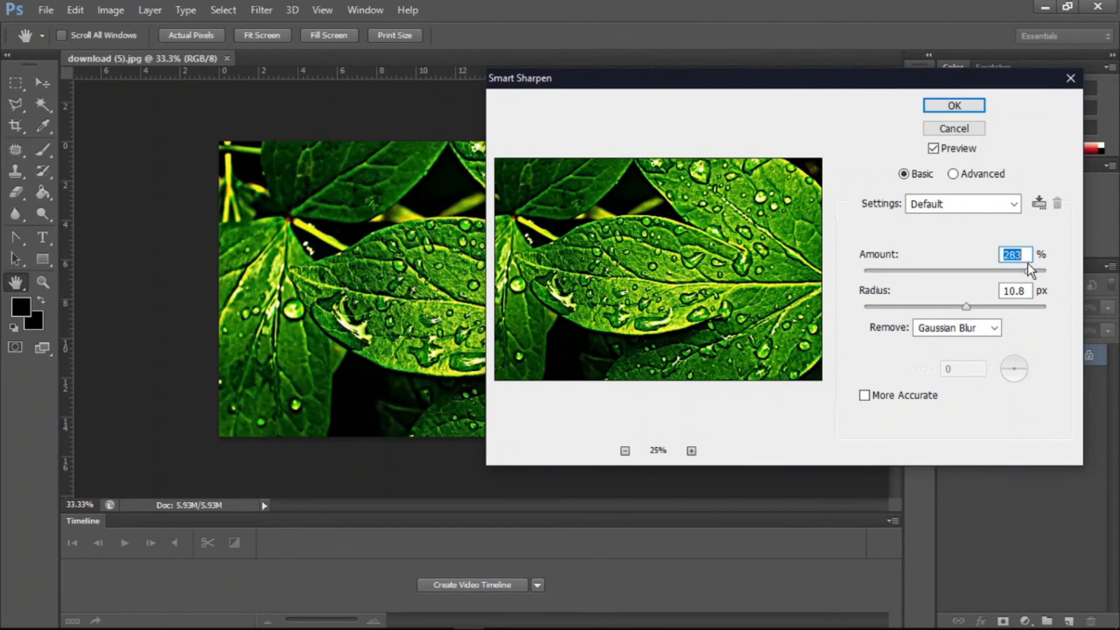
- Try Lens Blur and Motion Blur as the blur to remove, then return to Gaussian Blur
left_click(921, 333)
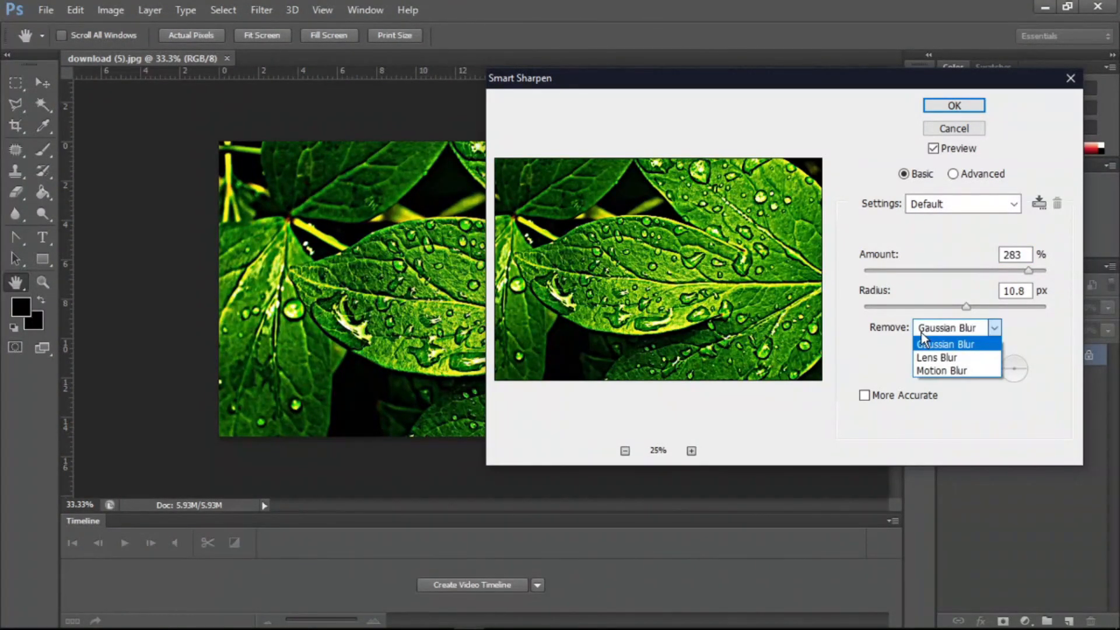
left_click(948, 356)
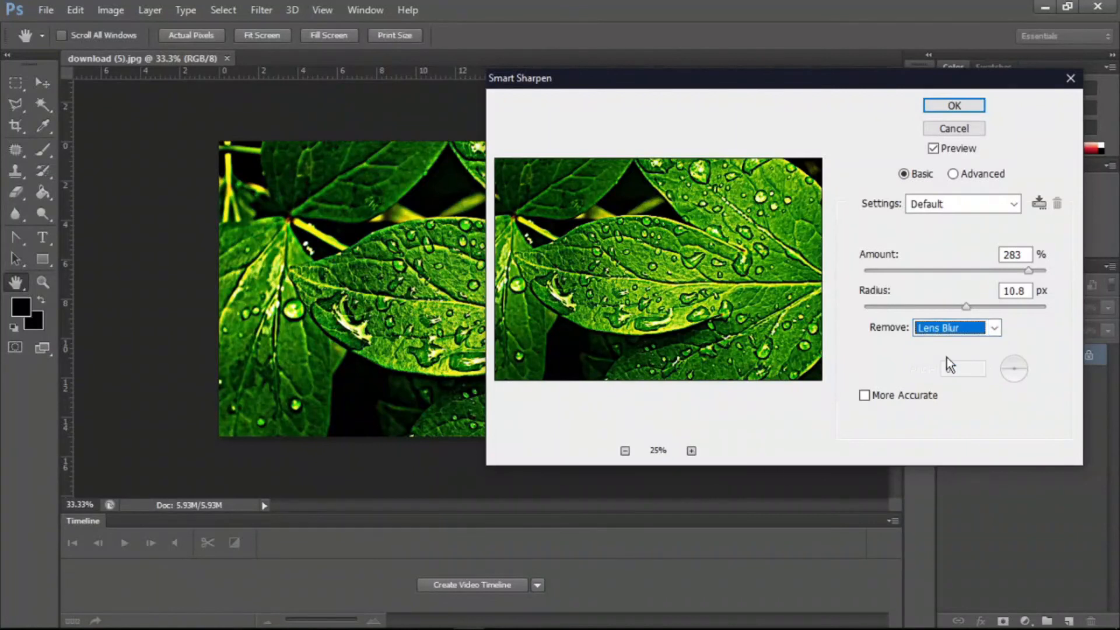
left_click(979, 329)
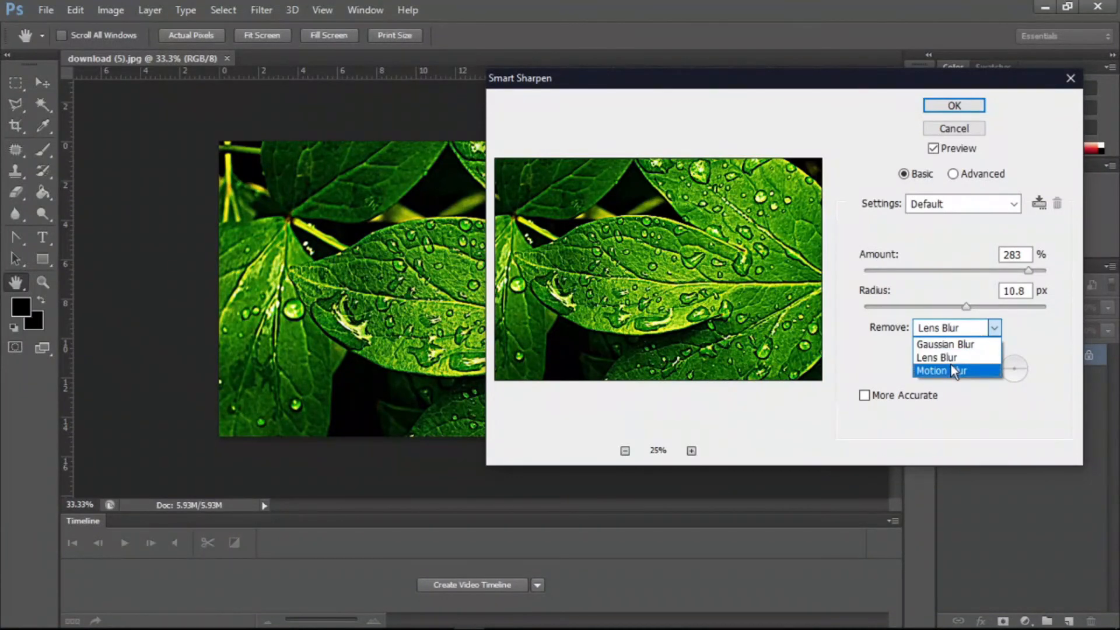
left_click(949, 369)
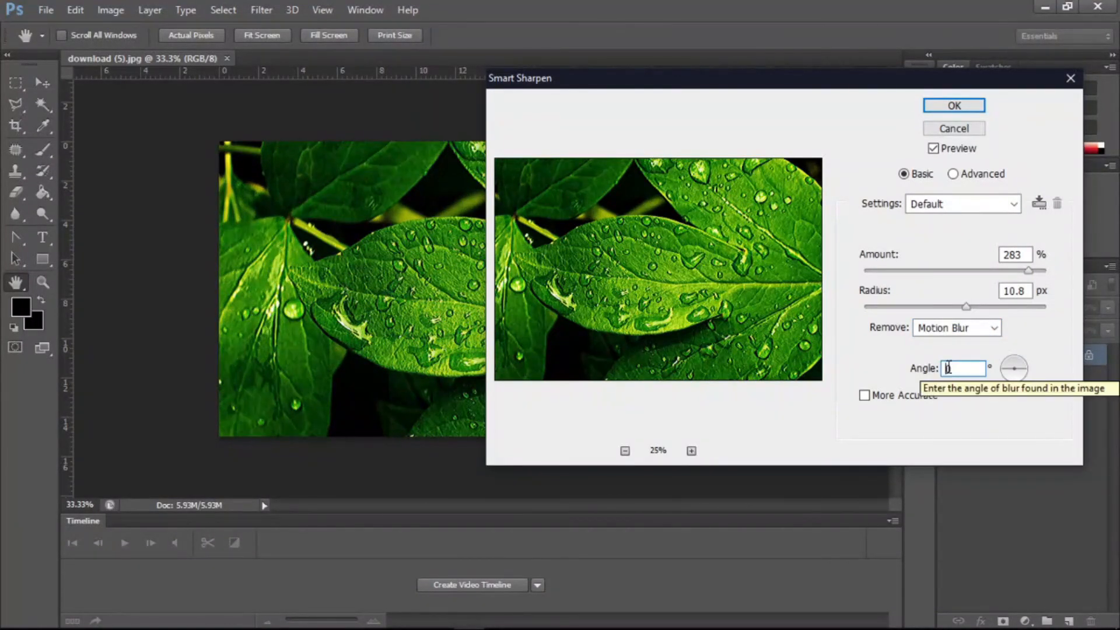
left_click(989, 331)
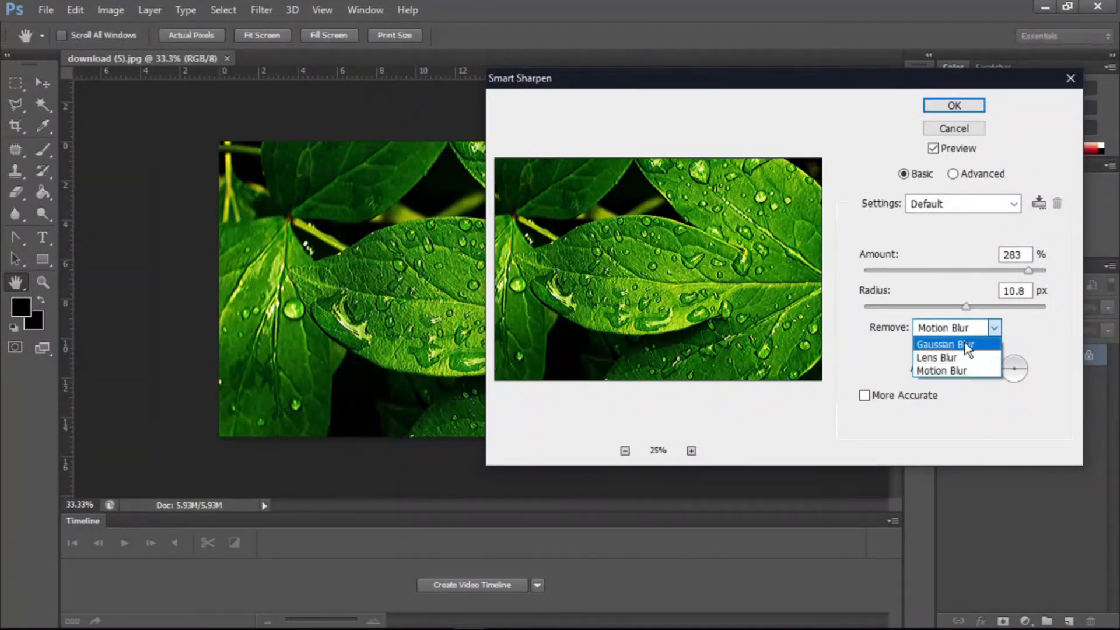
left_click(968, 344)
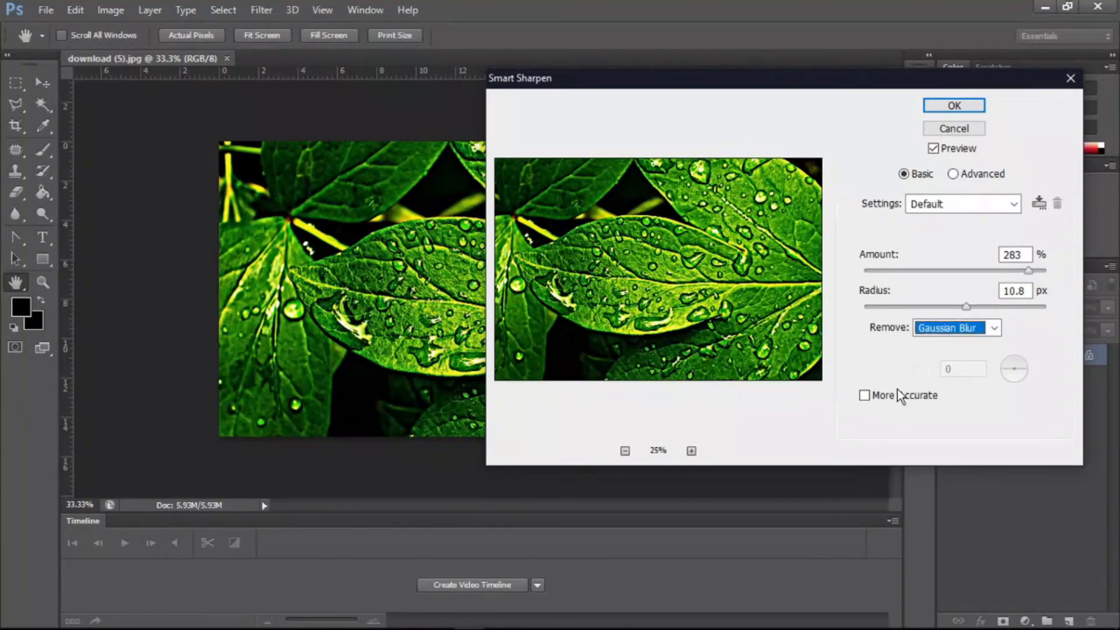
- Toggle the More Accurate option on, off and on again
left_click(867, 399)
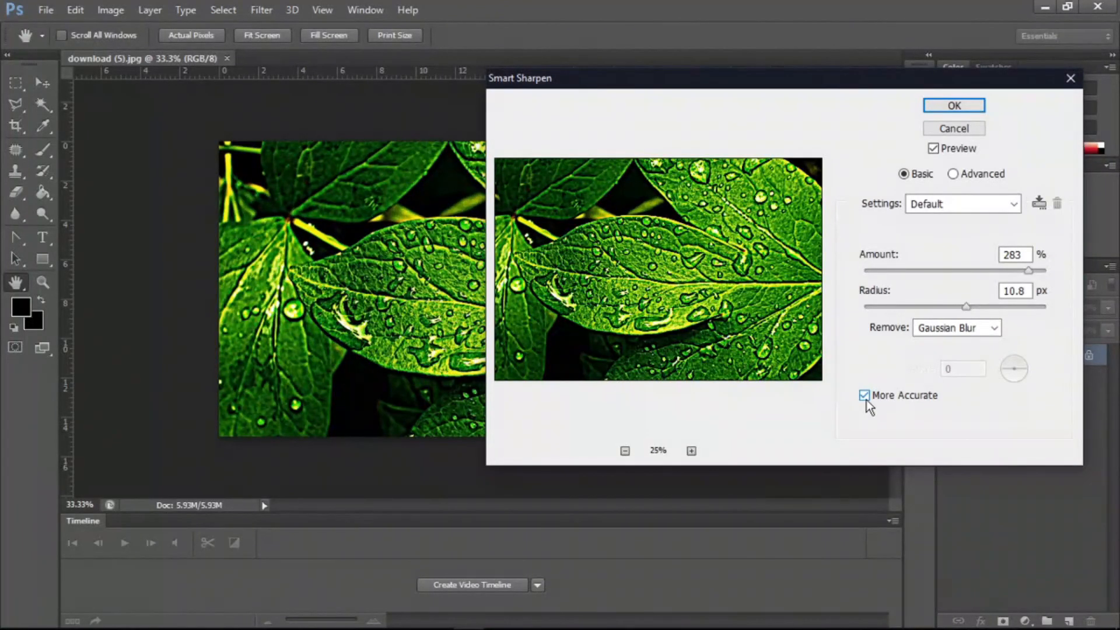
left_click(866, 396)
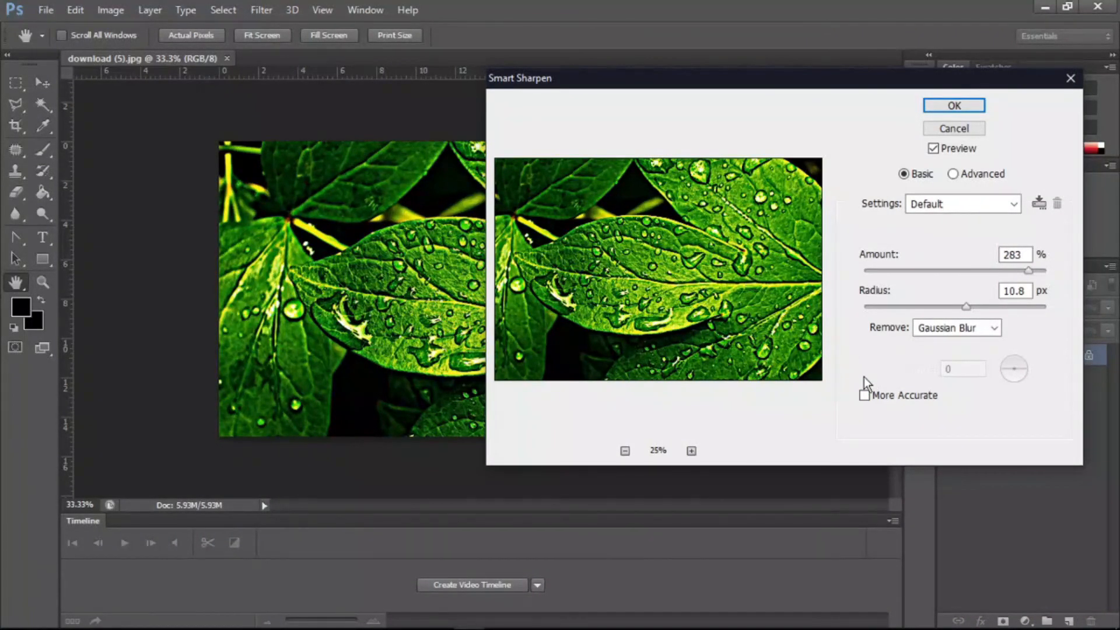
left_click(863, 397)
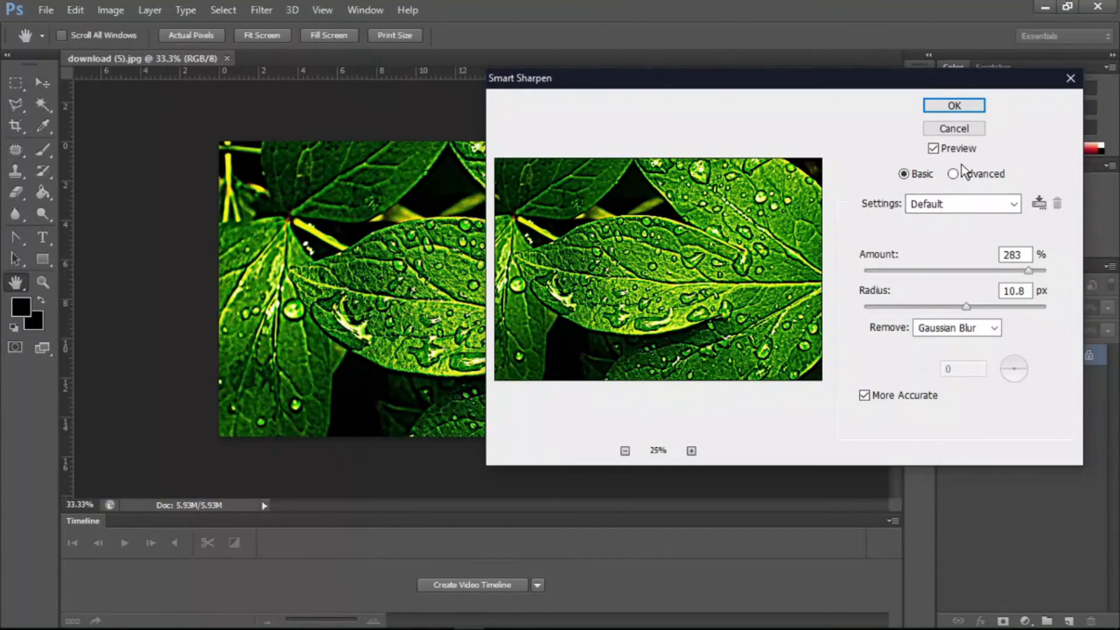
left_click(901, 274)
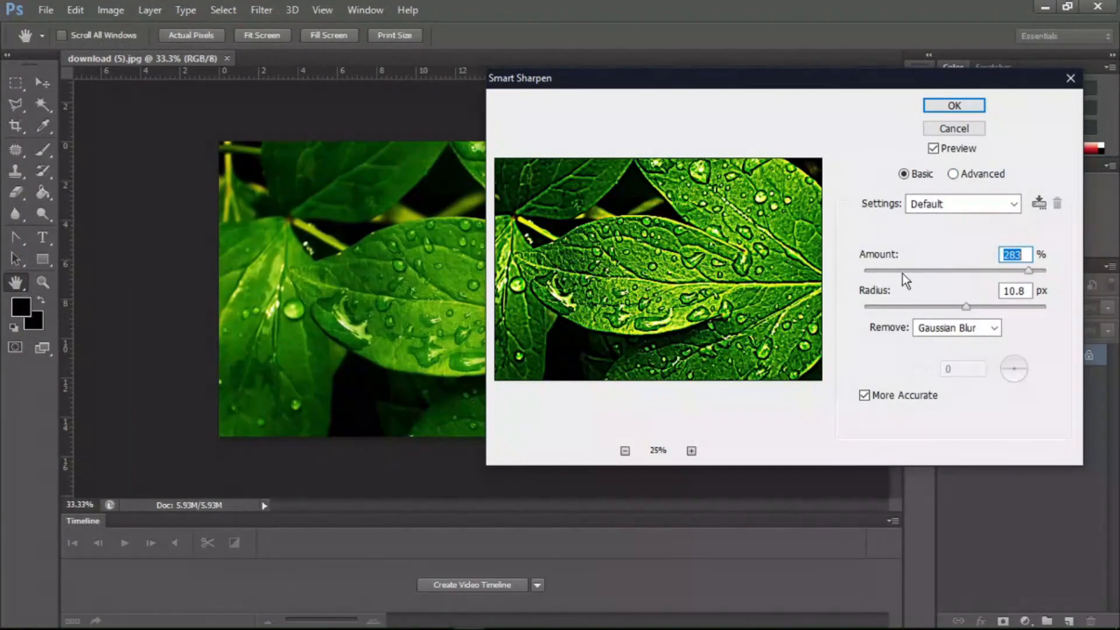
- Switch Smart Sharpen to Advanced mode and look through the Shadow and Highlight tabs
left_click(953, 176)
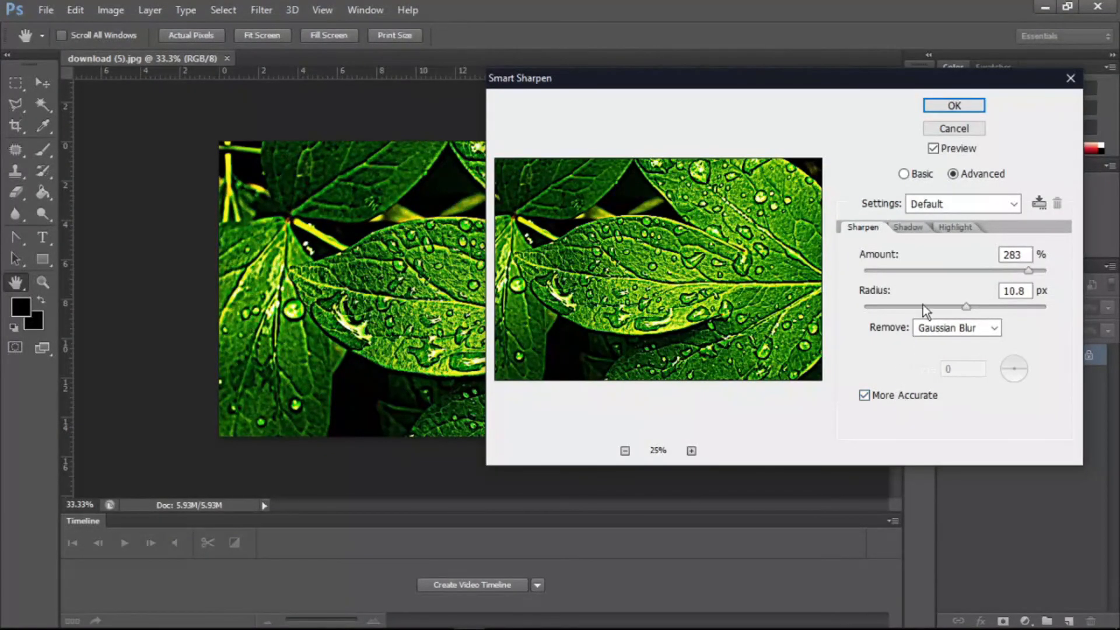
left_click(905, 230)
left_click(948, 229)
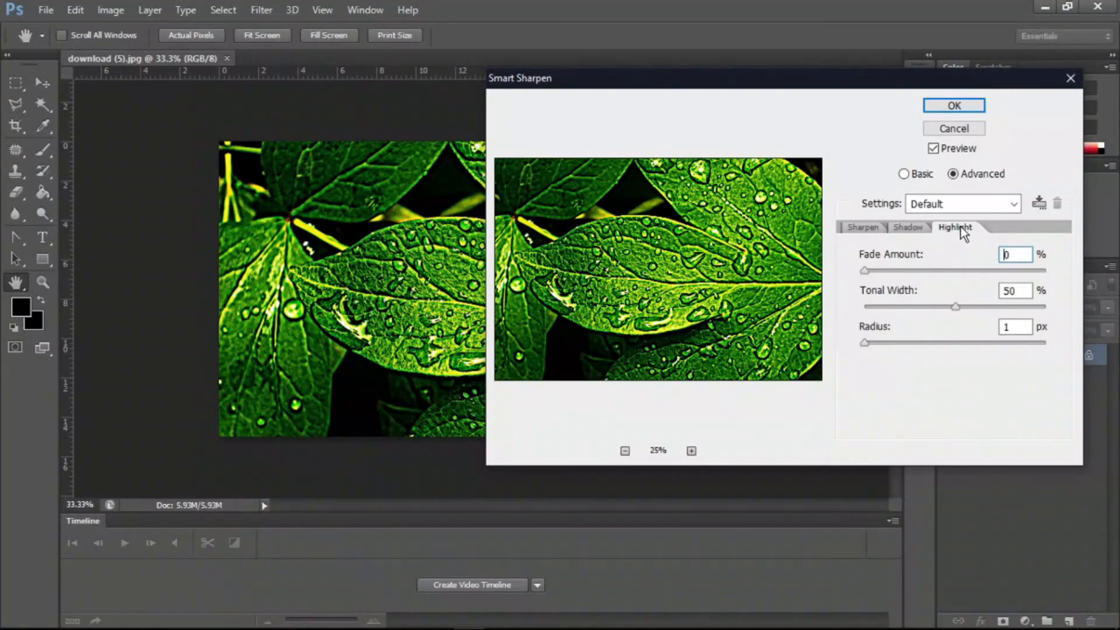
- On the Shadow tab, set Fade Amount to 76%, Tonal Width to 100% and Radius to 54 px
left_click(909, 228)
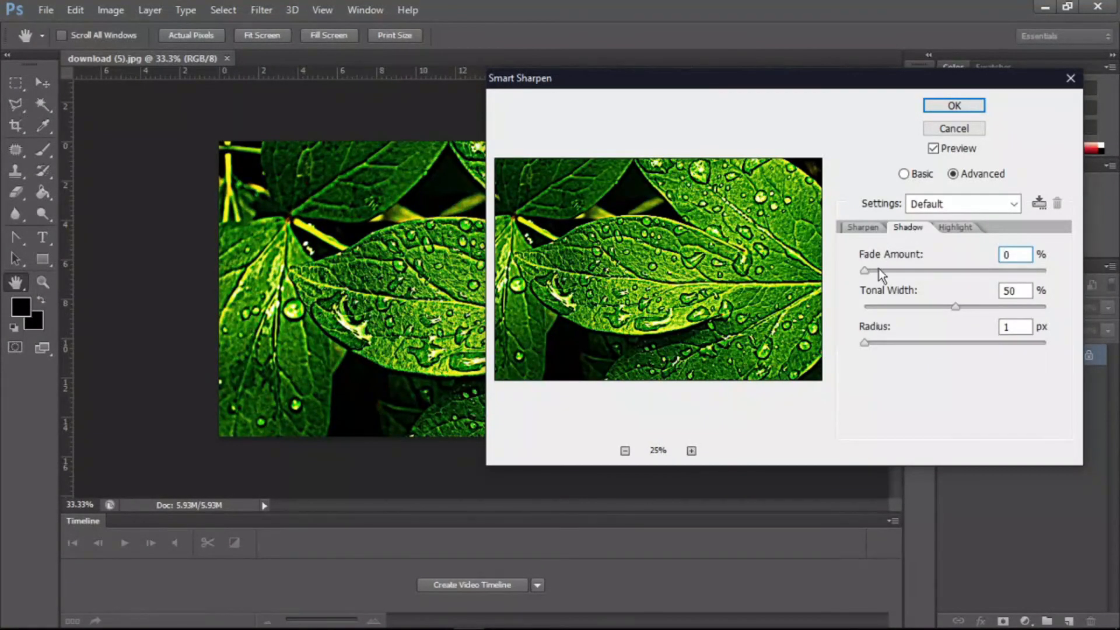
left_click_drag(870, 270, 974, 264)
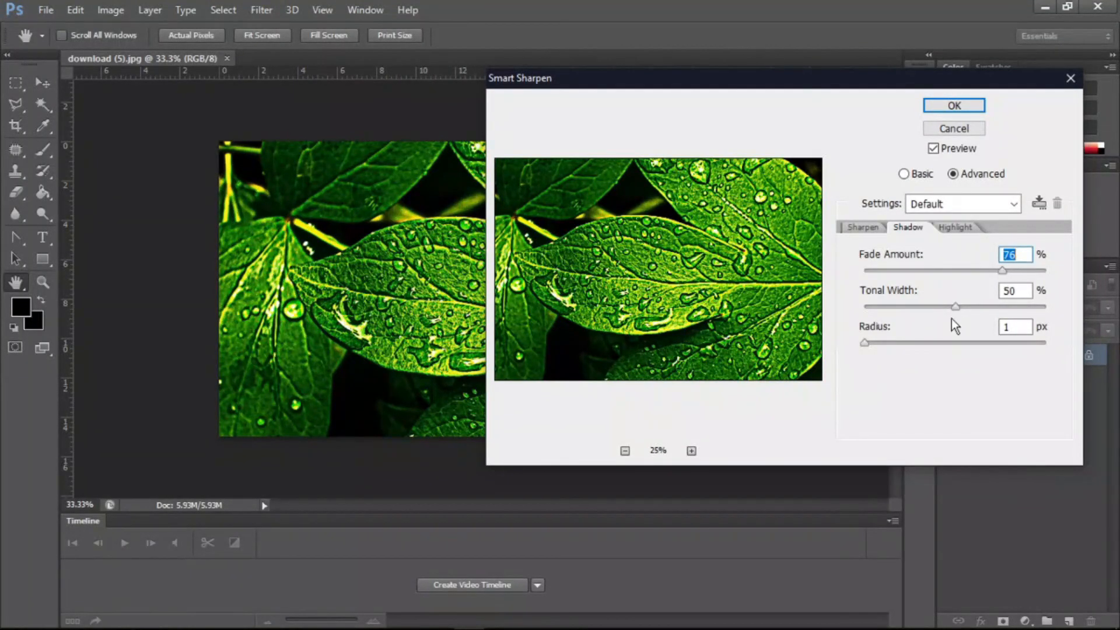
left_click_drag(955, 306, 1054, 307)
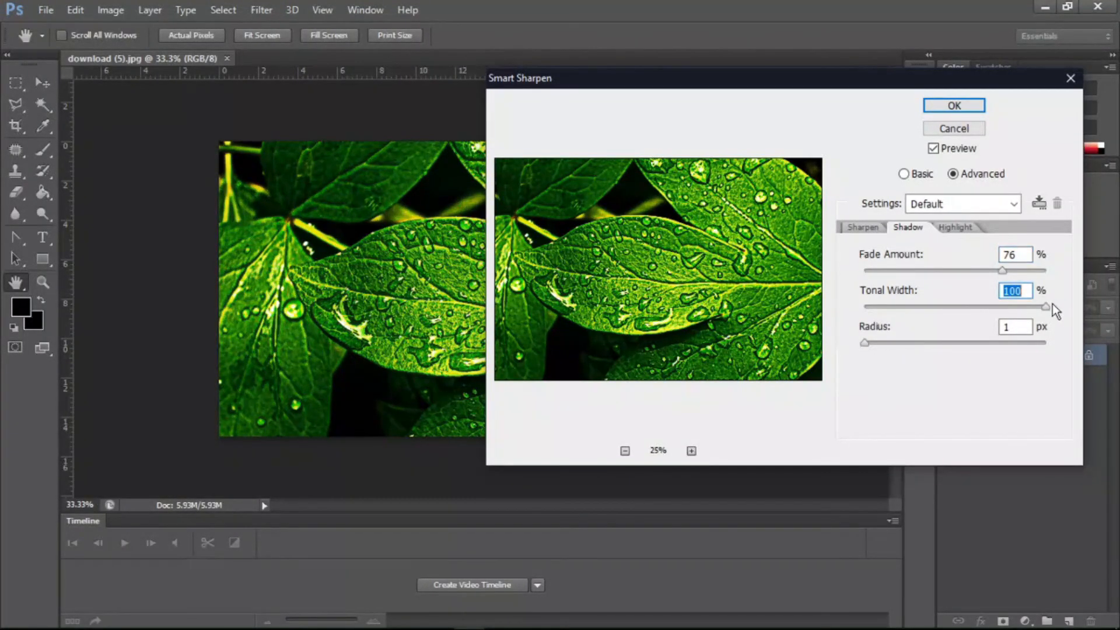
left_click(932, 345)
left_click_drag(933, 344, 961, 341)
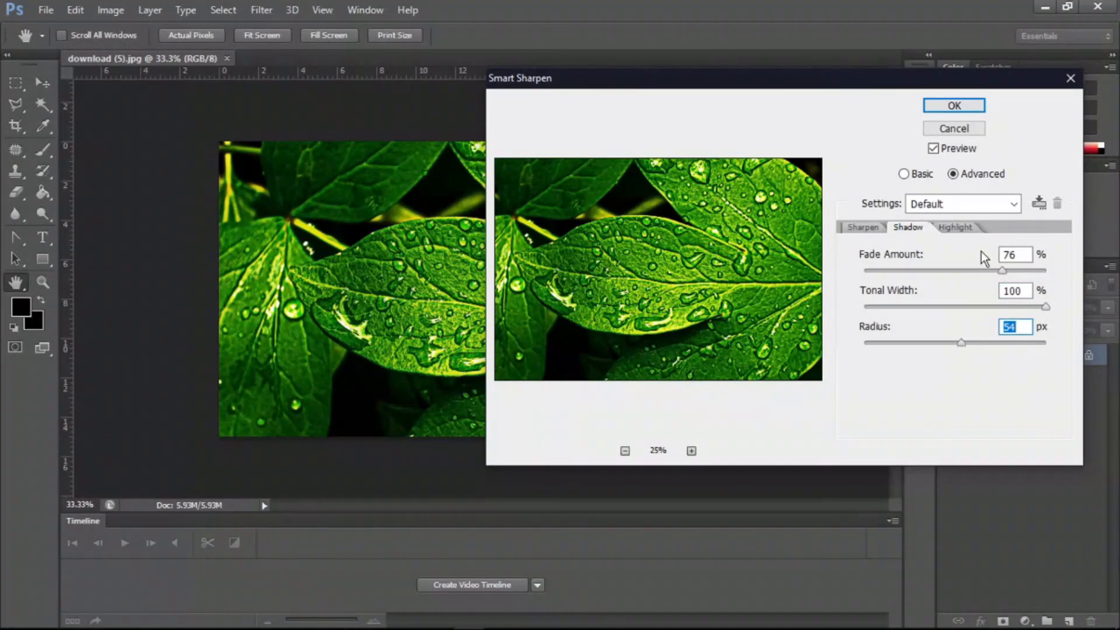
- On the Highlight tab, set Fade Amount to 56%, Tonal Width to 71% and Radius to 68 px, then cancel Smart Sharpen
left_click(961, 227)
left_click(898, 272)
left_click_drag(898, 272, 992, 304)
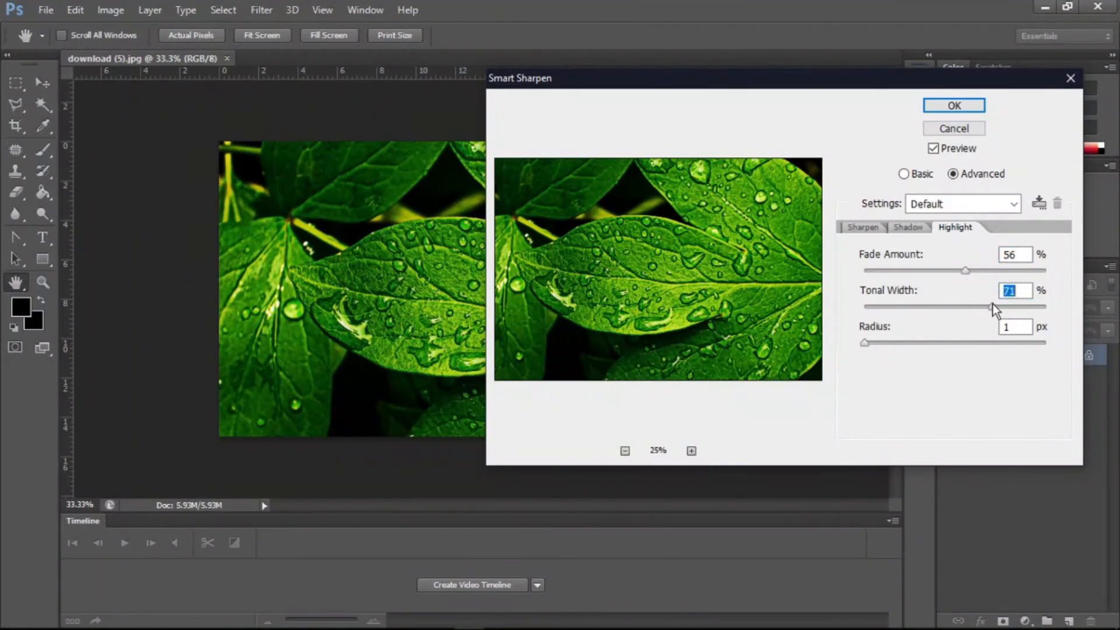
left_click_drag(926, 342, 982, 341)
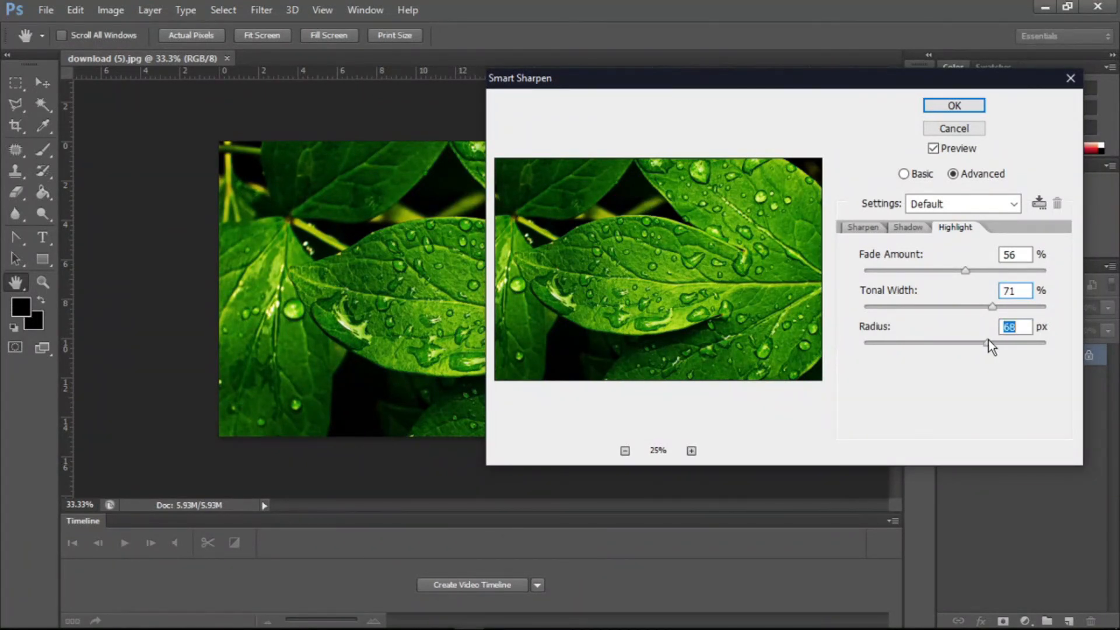
left_click(940, 129)
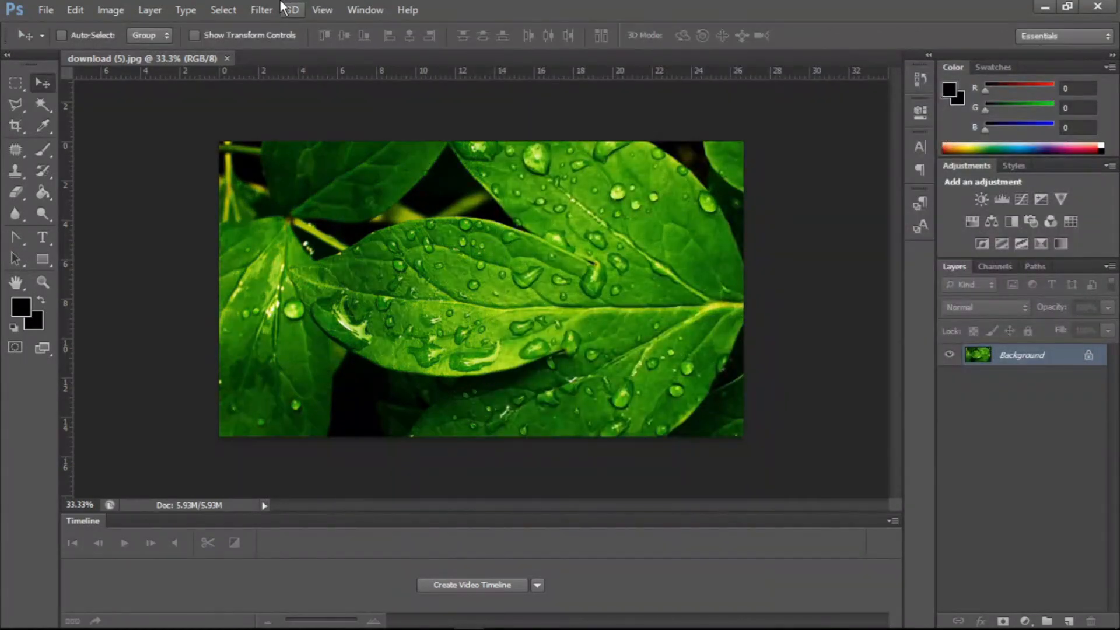
- Open Unsharp Mask and set Amount to 159%, Radius to 2.4 pixels and Threshold to 99 levels
left_click(278, 5)
mouse_move(311, 244)
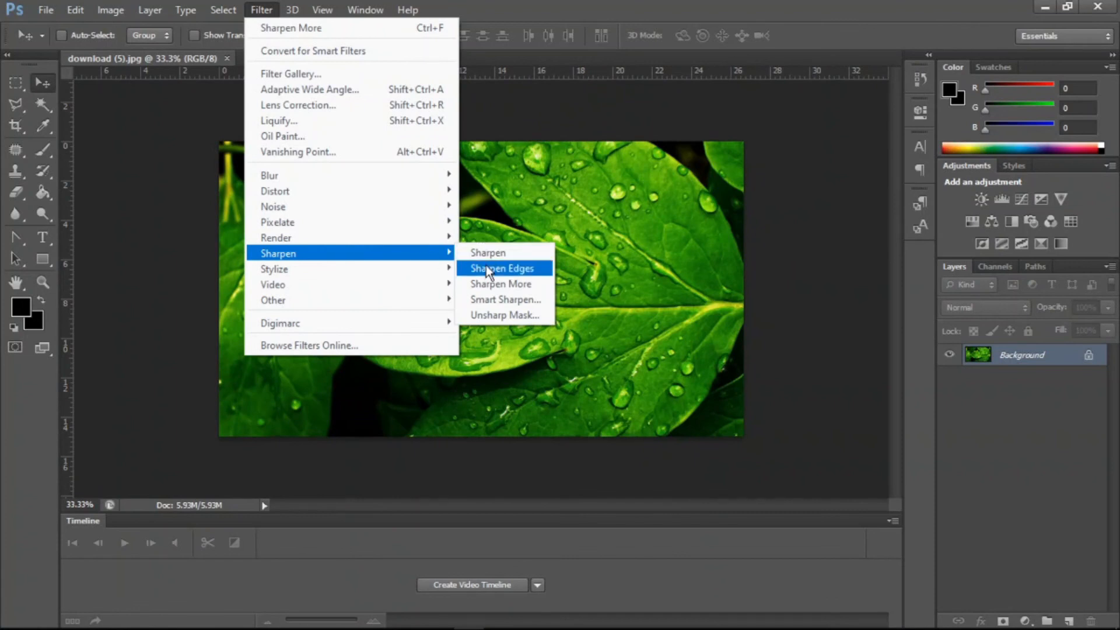
left_click(512, 313)
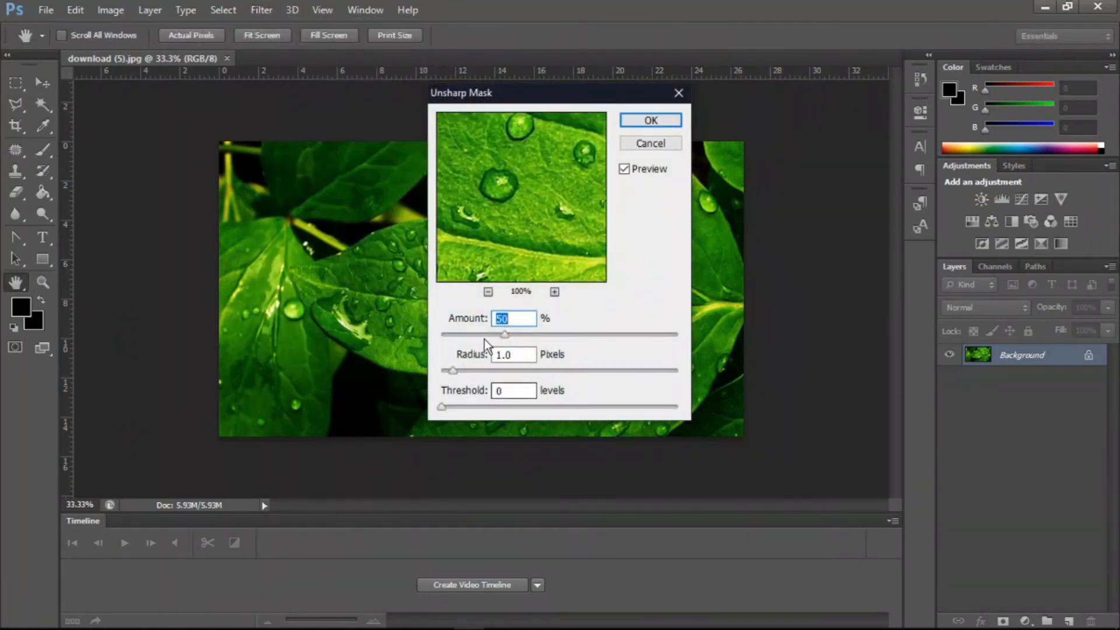
left_click(487, 292)
left_click(487, 292)
left_click(487, 292)
left_click(487, 292)
left_click(487, 292)
left_click(486, 291)
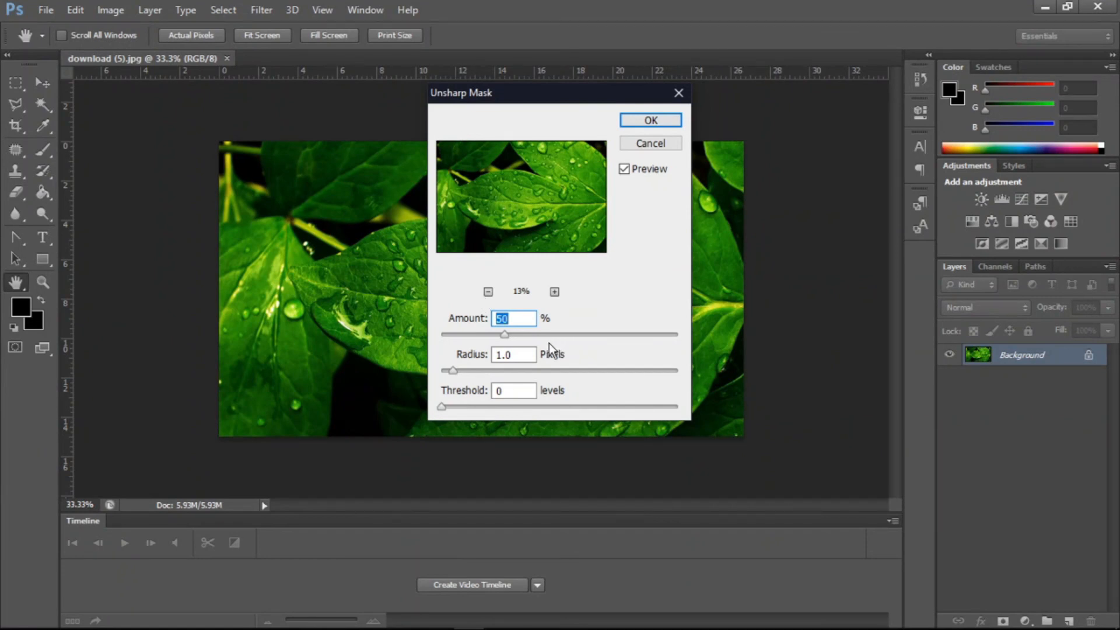
left_click_drag(528, 334, 607, 334)
left_click_drag(550, 368, 471, 370)
left_click_drag(451, 406, 571, 406)
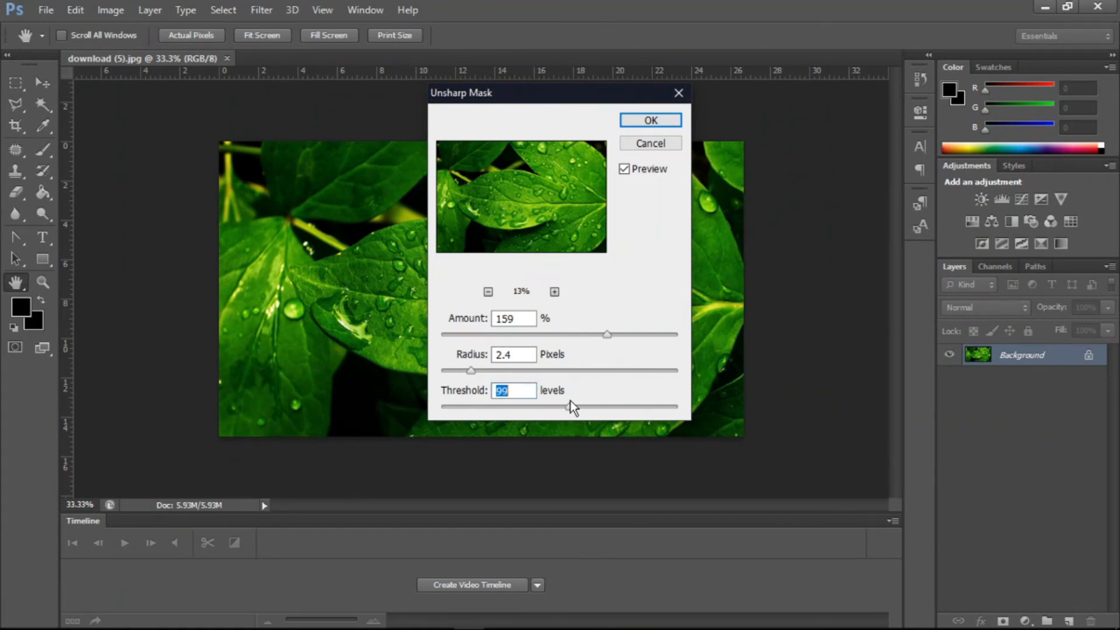
- Set the Threshold to 131 levels and the Amount to 8%, then cancel Unsharp Mask
left_click(611, 407)
left_click_drag(601, 337, 450, 333)
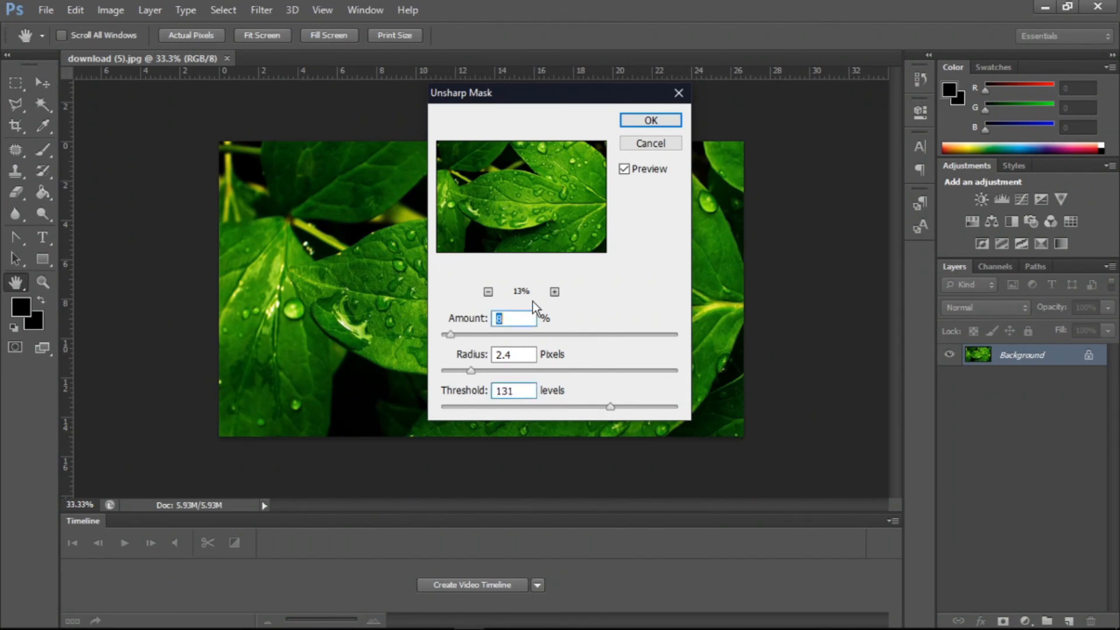
left_click(638, 147)
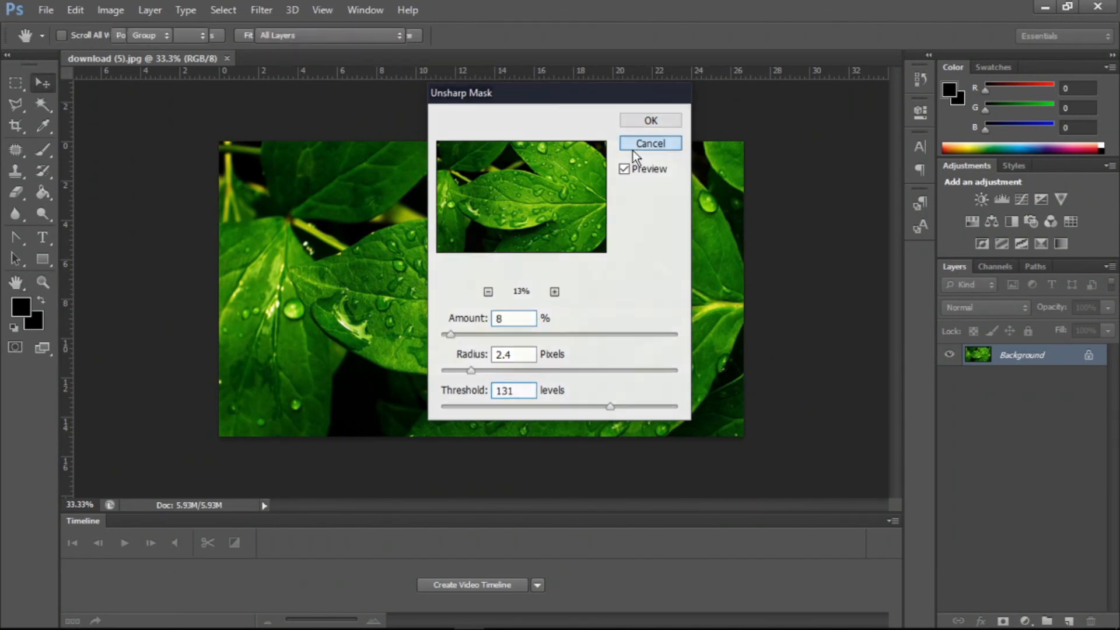
- Open the Stylize > Diffuse filter and zoom its preview out to 13%
left_click(250, 8)
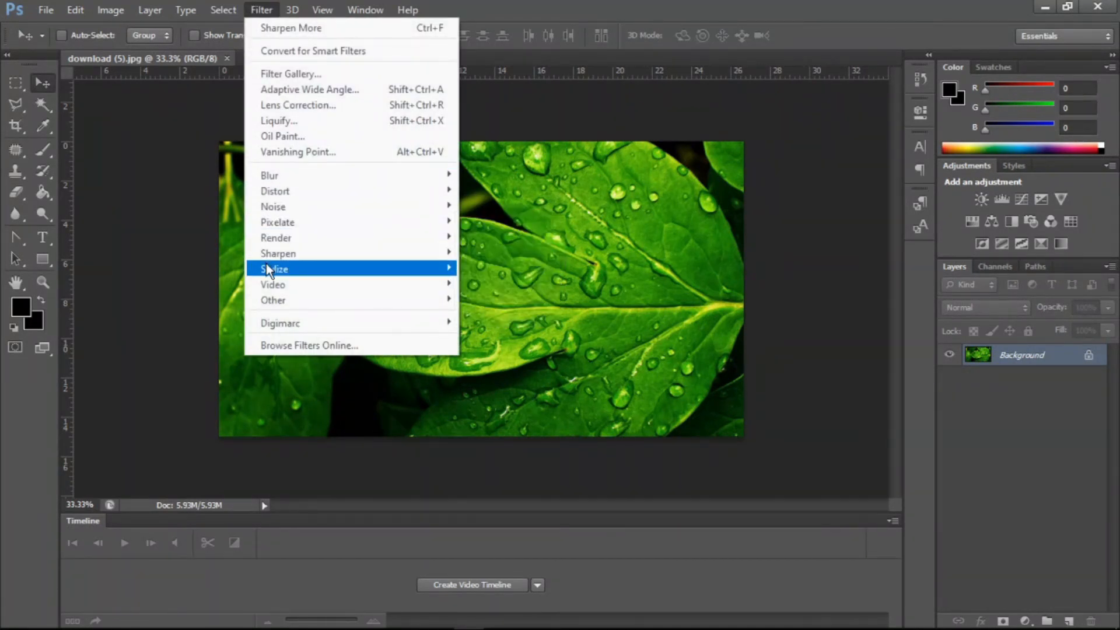
mouse_move(265, 263)
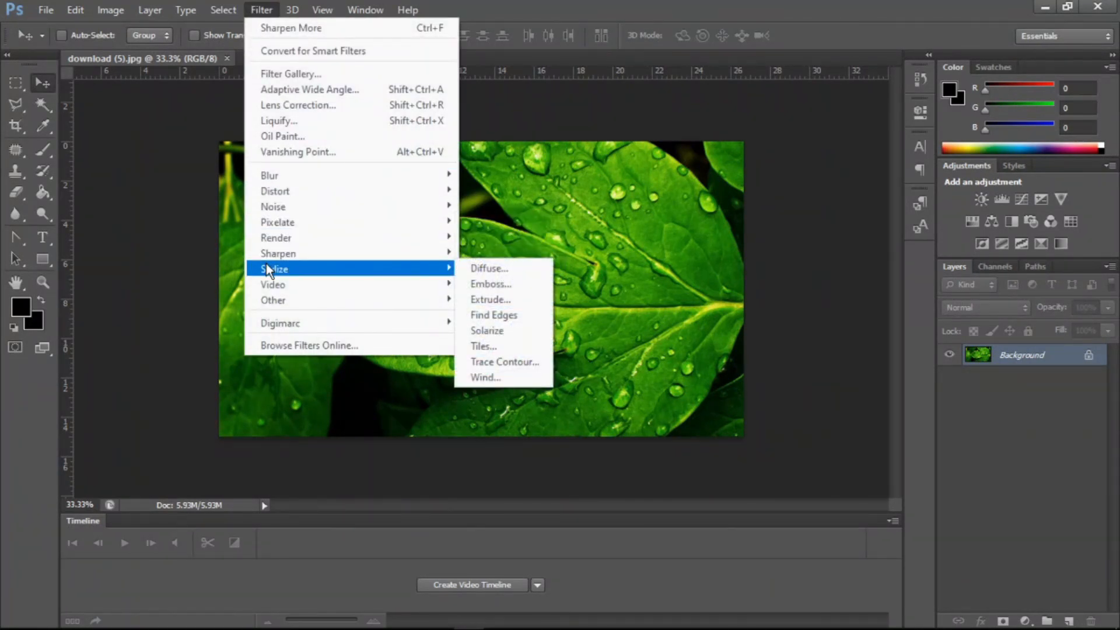
left_click(502, 270)
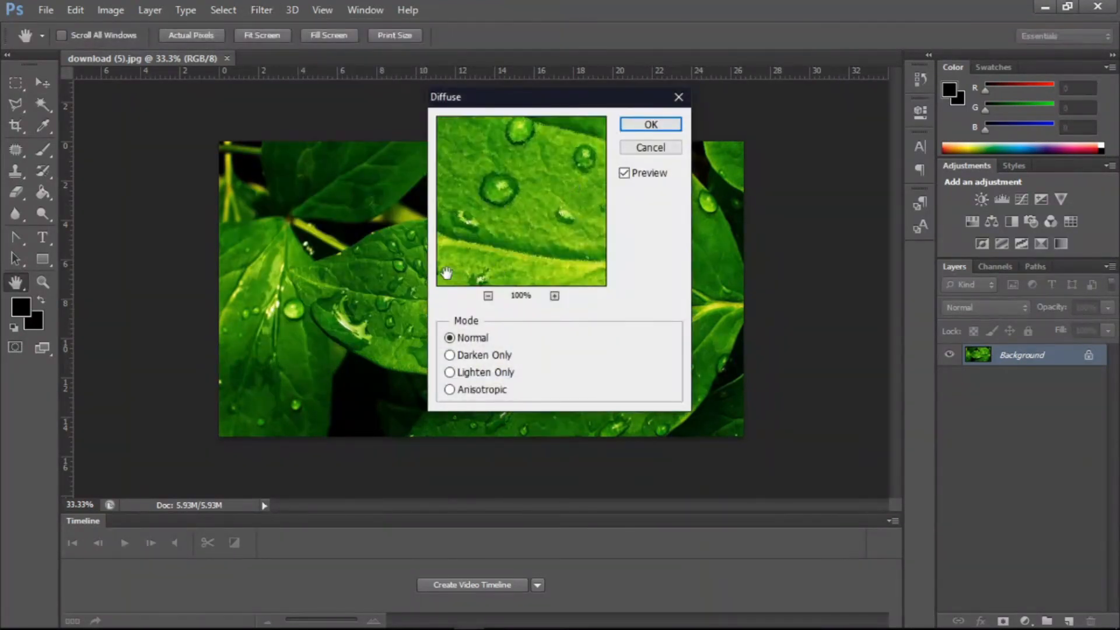
left_click(487, 296)
left_click(488, 296)
left_click(487, 296)
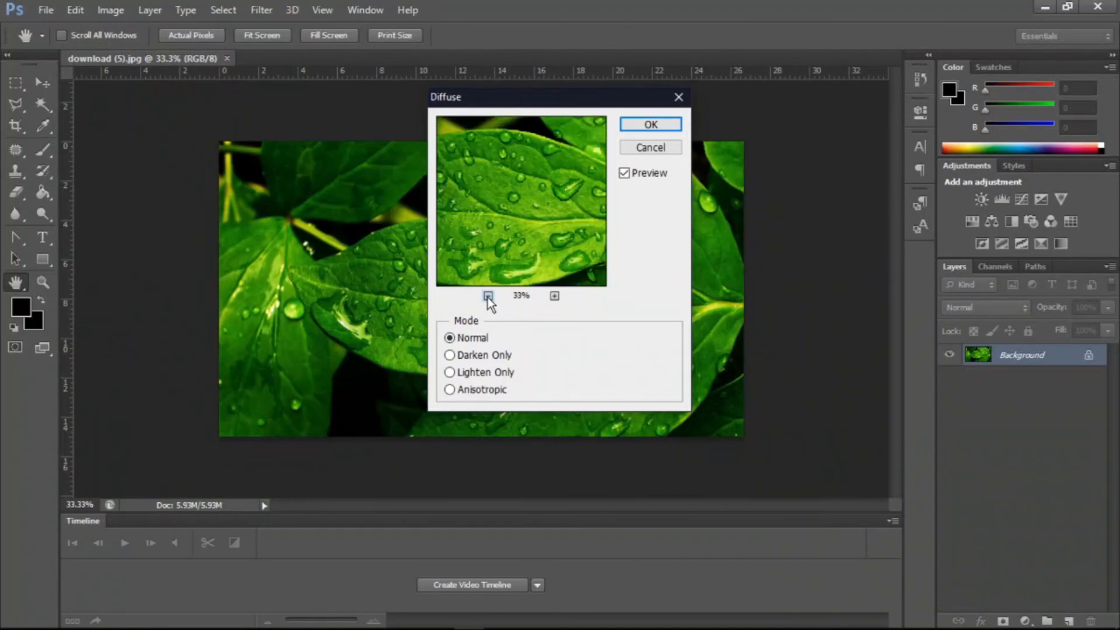
left_click(488, 296)
left_click(487, 296)
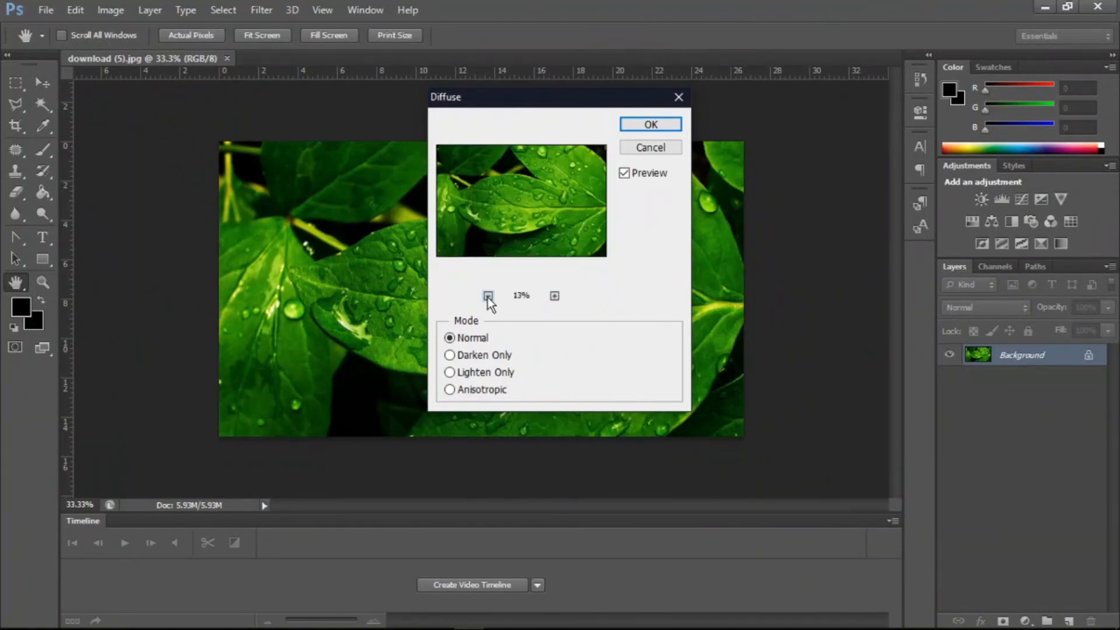
- Try the Darken Only, Lighten Only, Anisotropic and Normal modes, ending on Darken Only, then cancel Diffuse
left_click(452, 355)
left_click(450, 372)
left_click(469, 337)
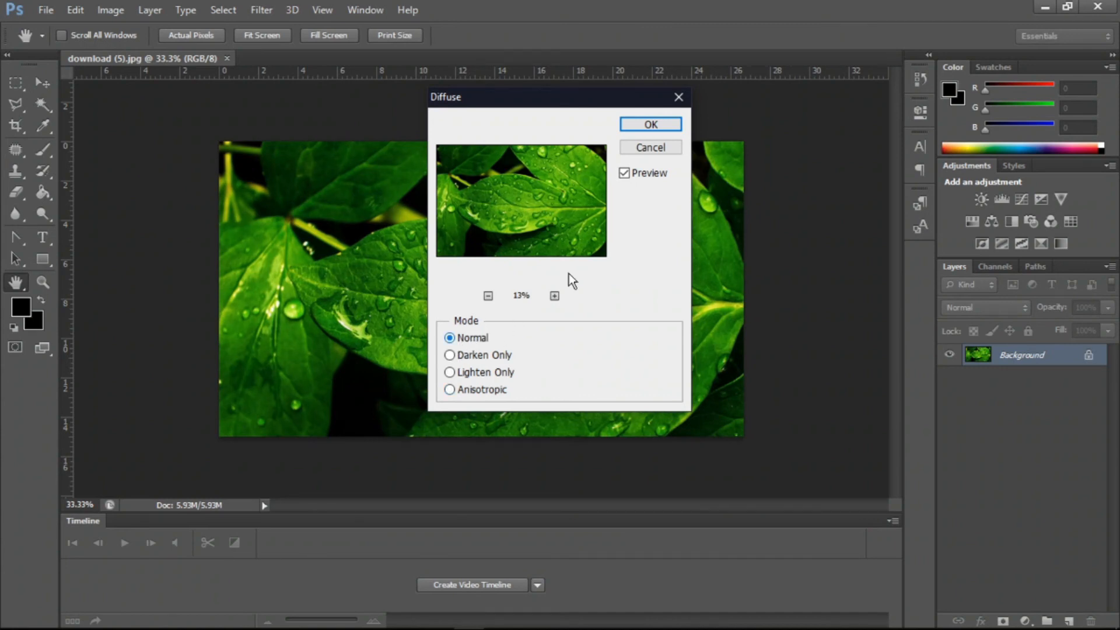
left_click(471, 353)
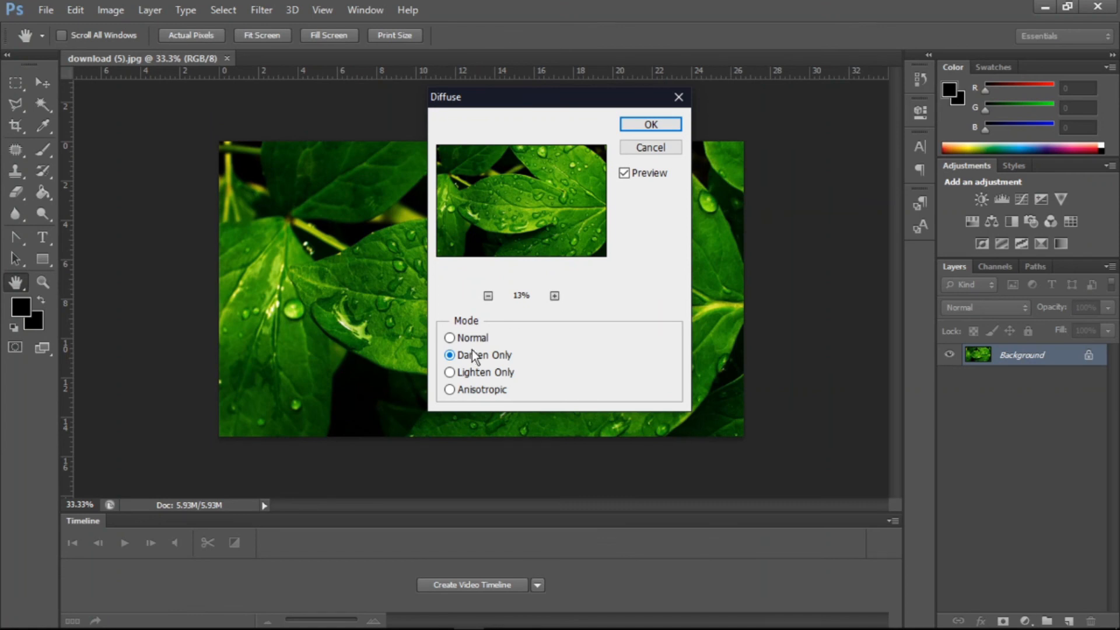
left_click(670, 152)
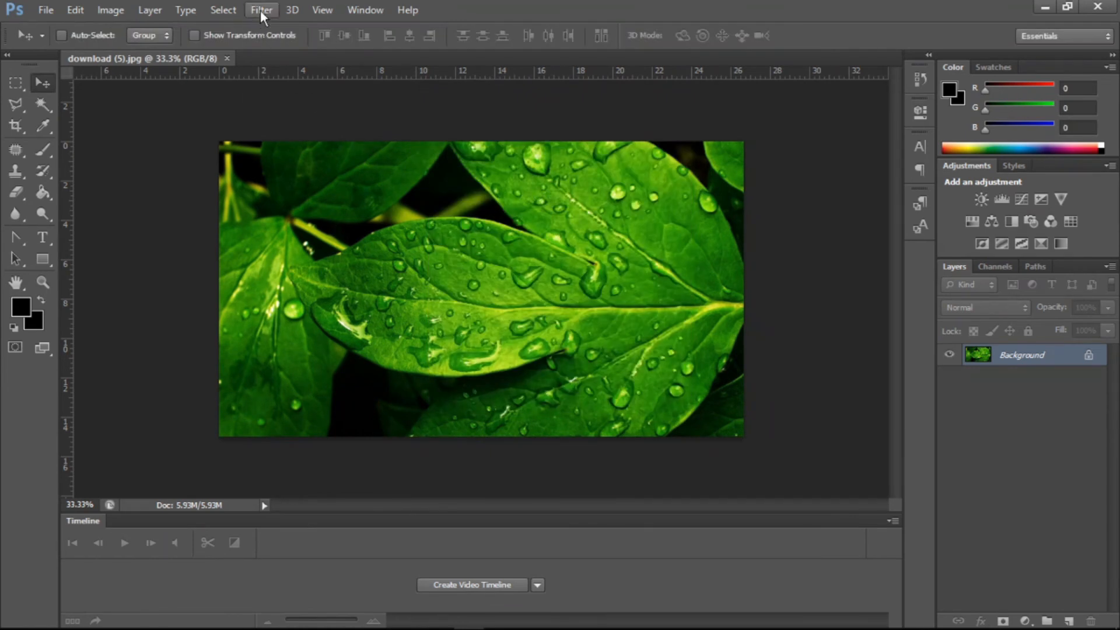
- Open Emboss and set Height to 9 pixels, Amount to 500% and Angle to -69°, then cancel it
left_click(260, 9)
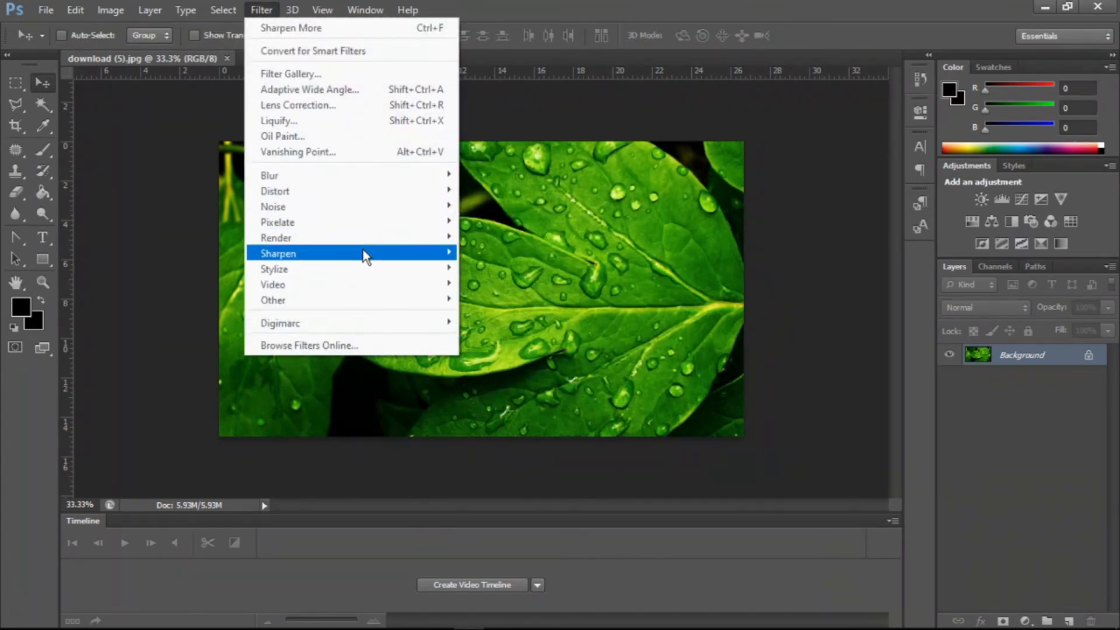
mouse_move(352, 269)
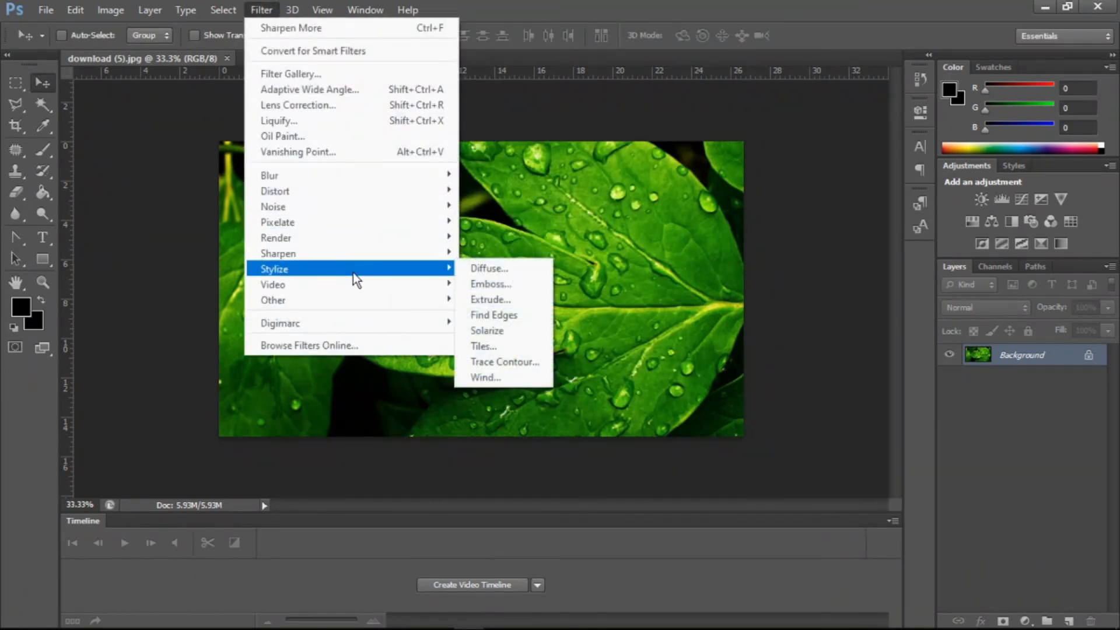
left_click(489, 286)
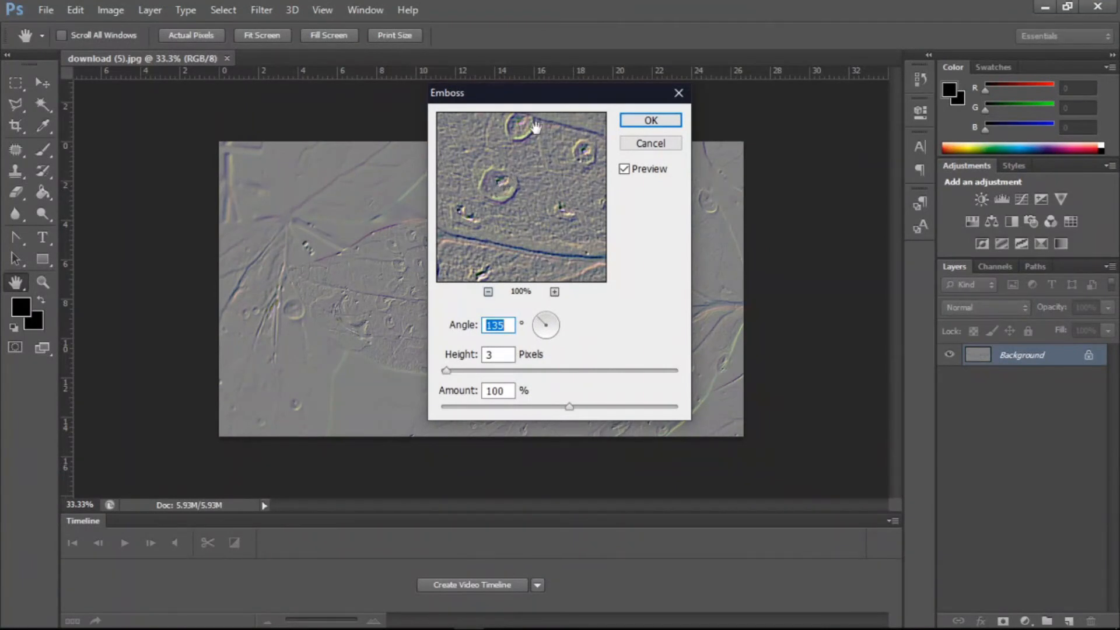
left_click_drag(492, 101, 154, 219)
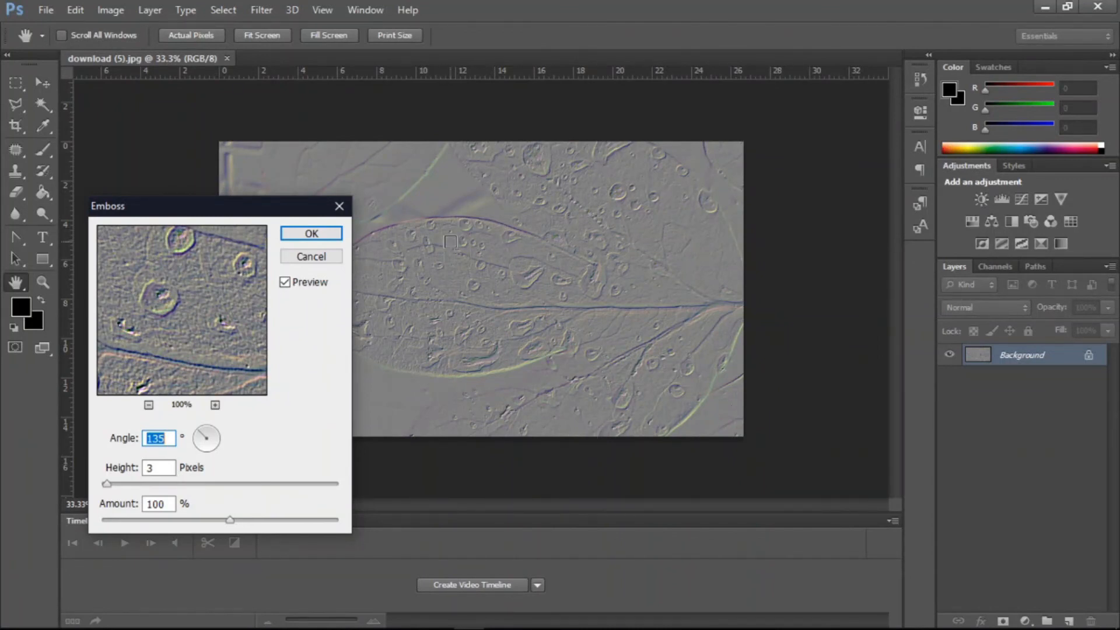
mouse_move(134, 482)
left_mouse_down()
mouse_move(152, 483)
mouse_move(120, 482)
left_mouse_up()
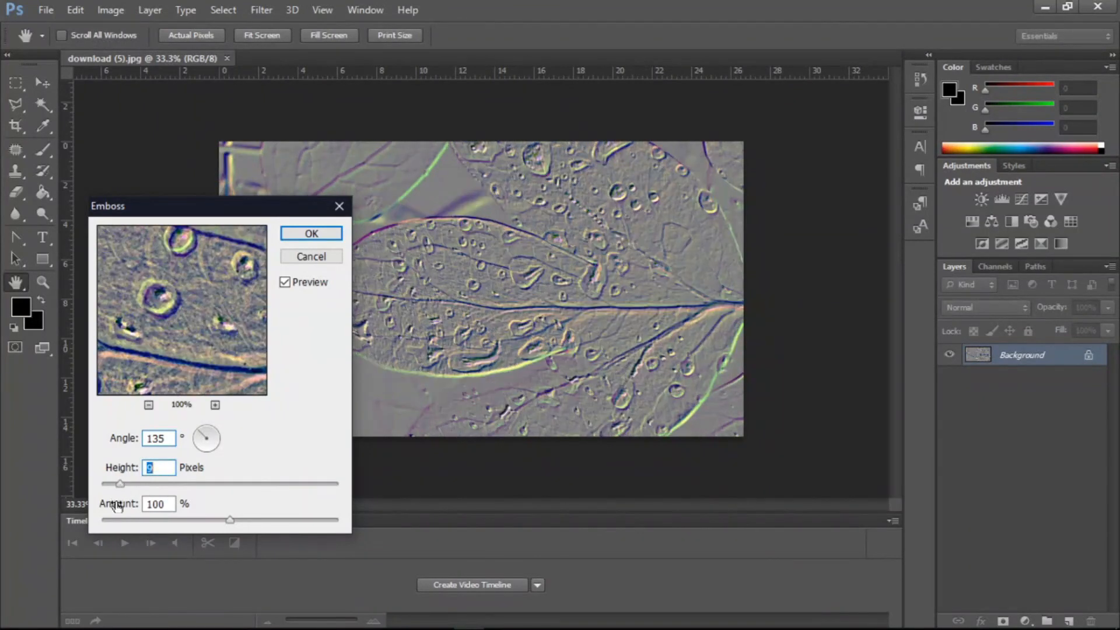
left_click(111, 520)
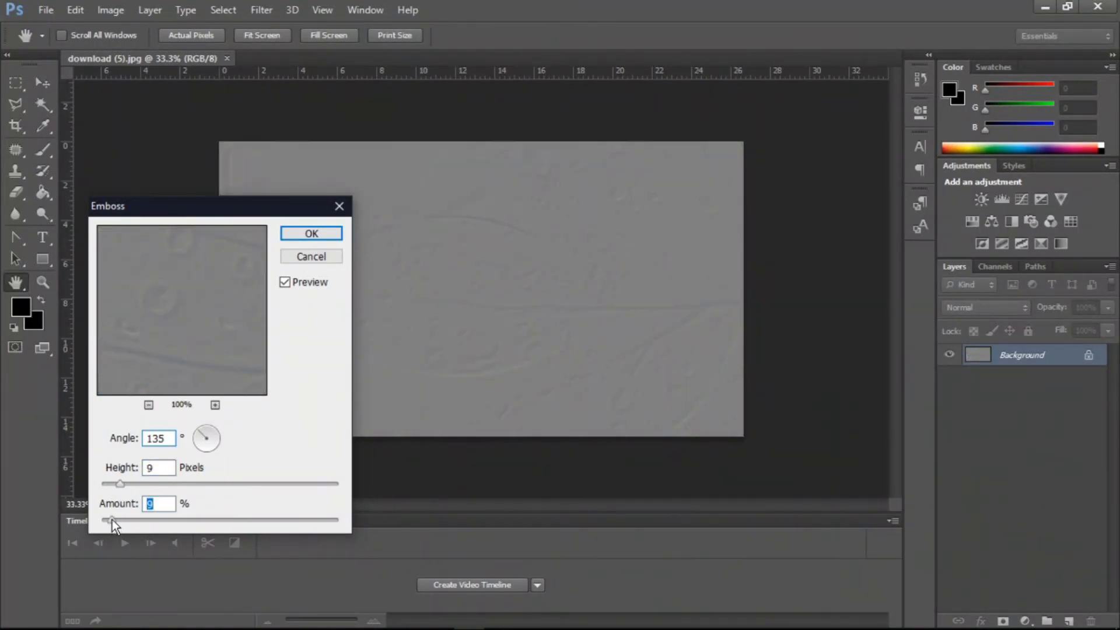
left_click(339, 518)
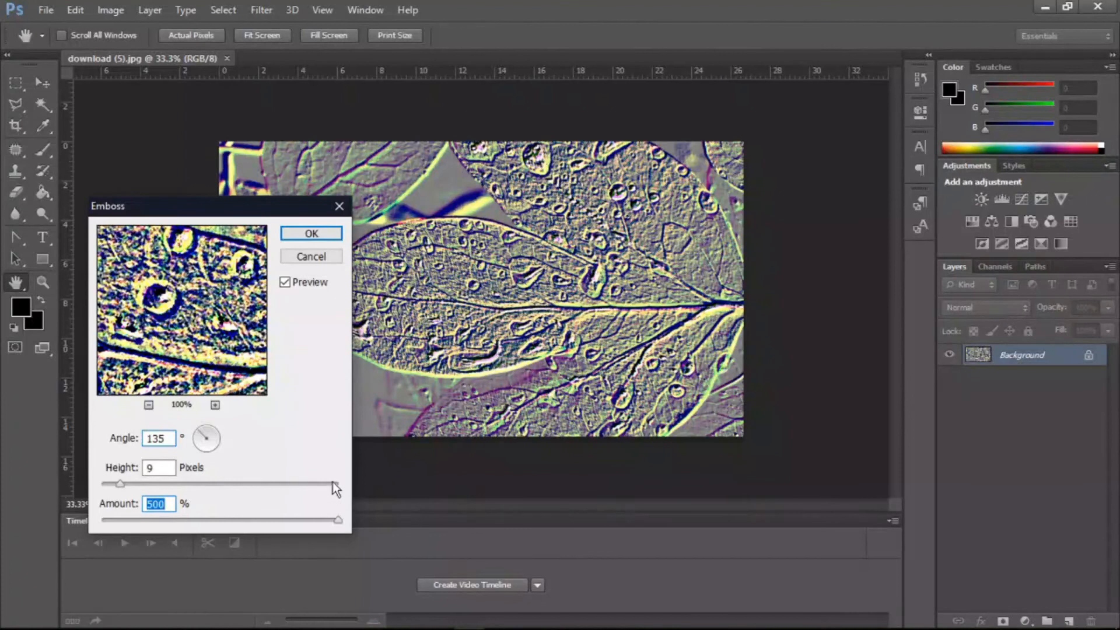
left_click_drag(208, 436, 209, 445)
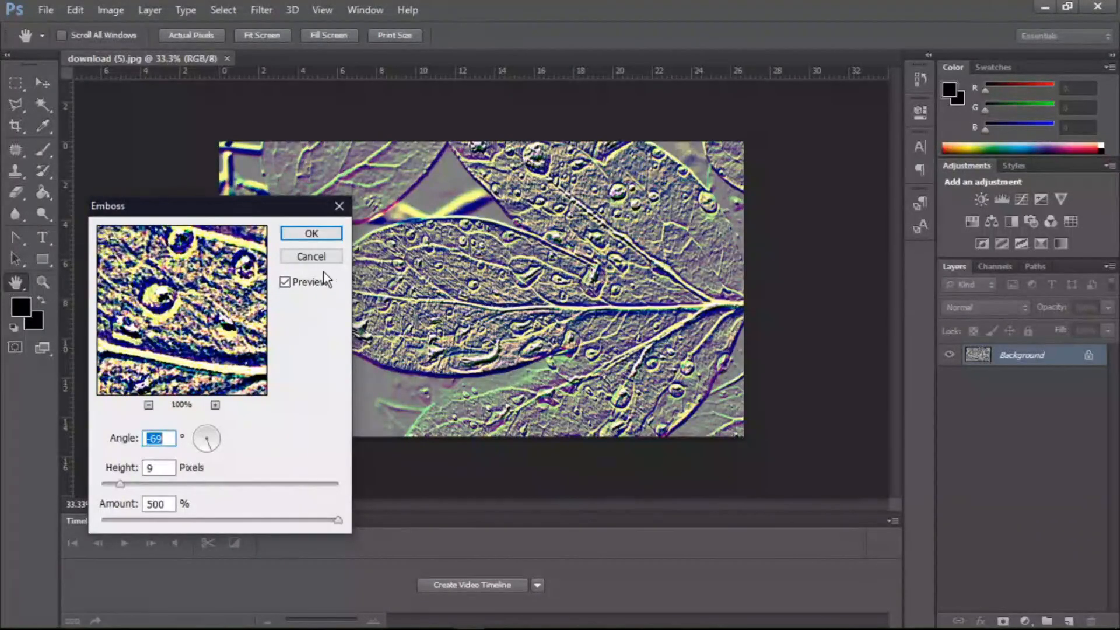
left_click(314, 255)
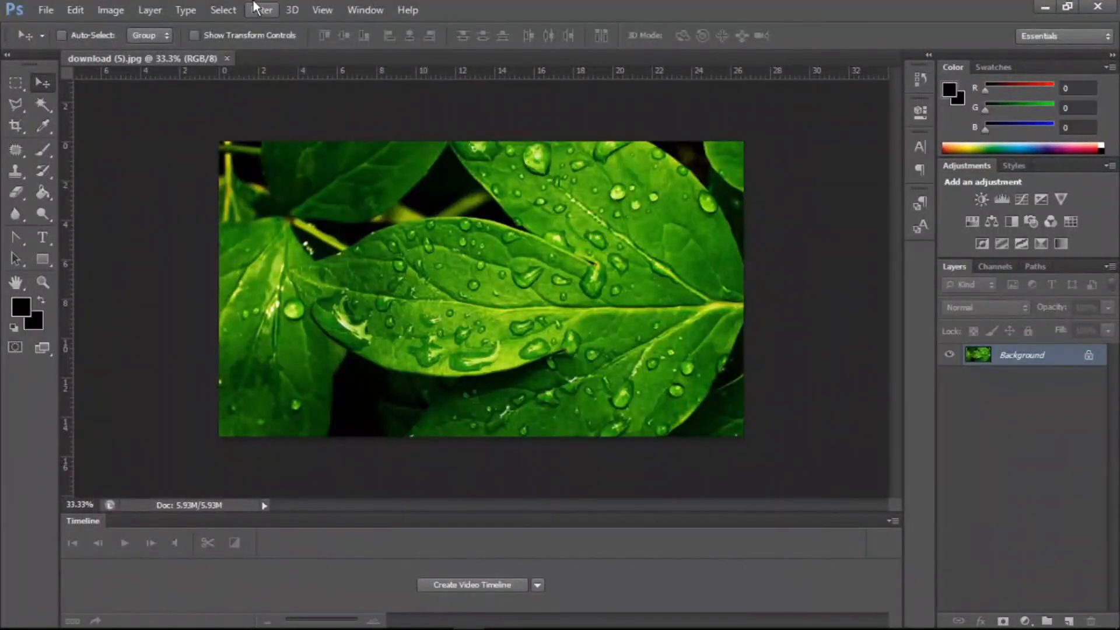
- Apply the Extrude filter with Blocks, size 30 and depth 30 pixels, then undo it
left_click(254, 6)
mouse_move(286, 270)
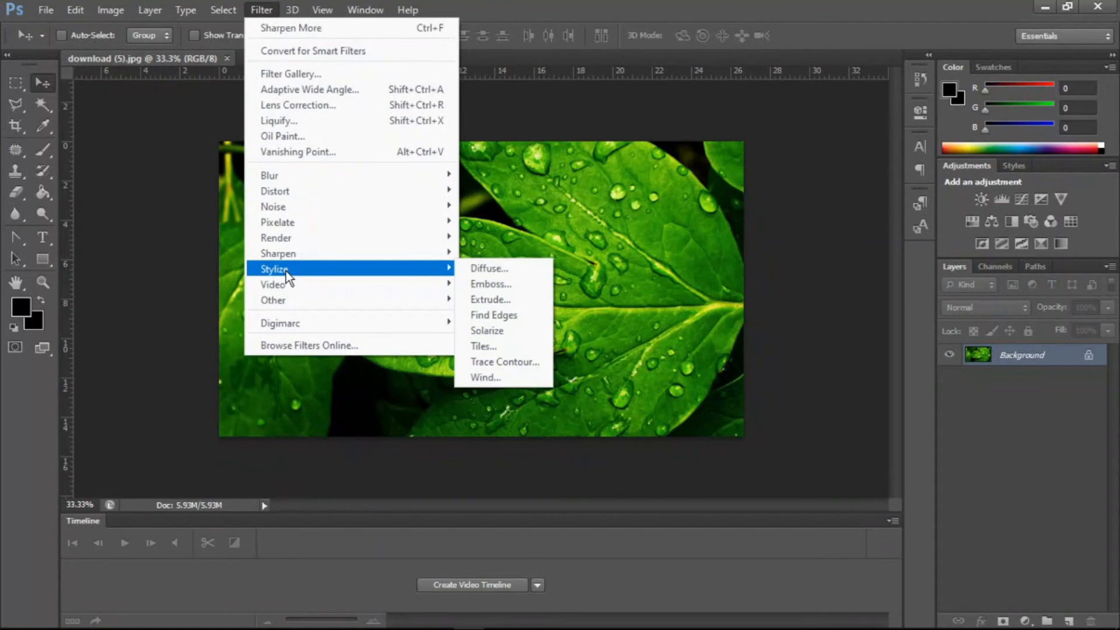
left_click(470, 305)
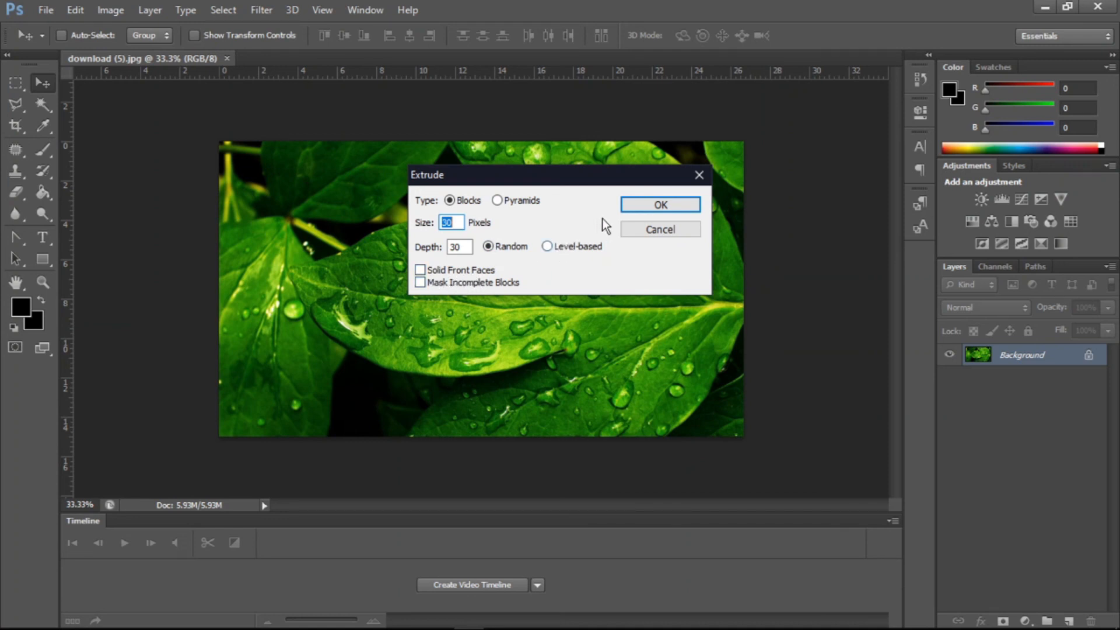
left_click(655, 203)
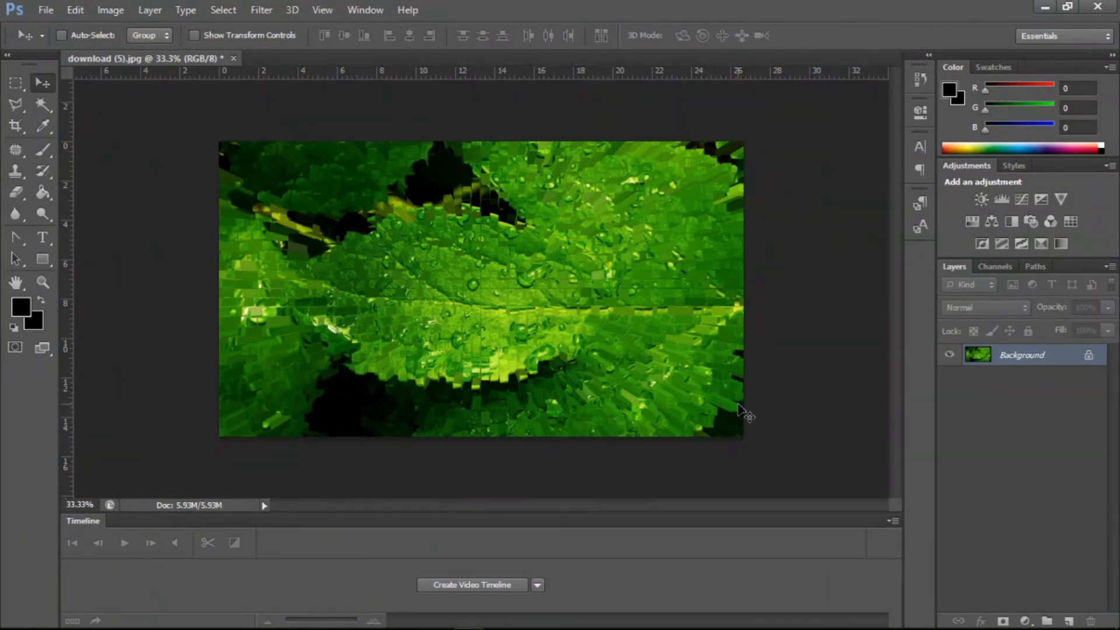
key("ctrl+z")
key("ctrl+z")
key("ctrl+z")
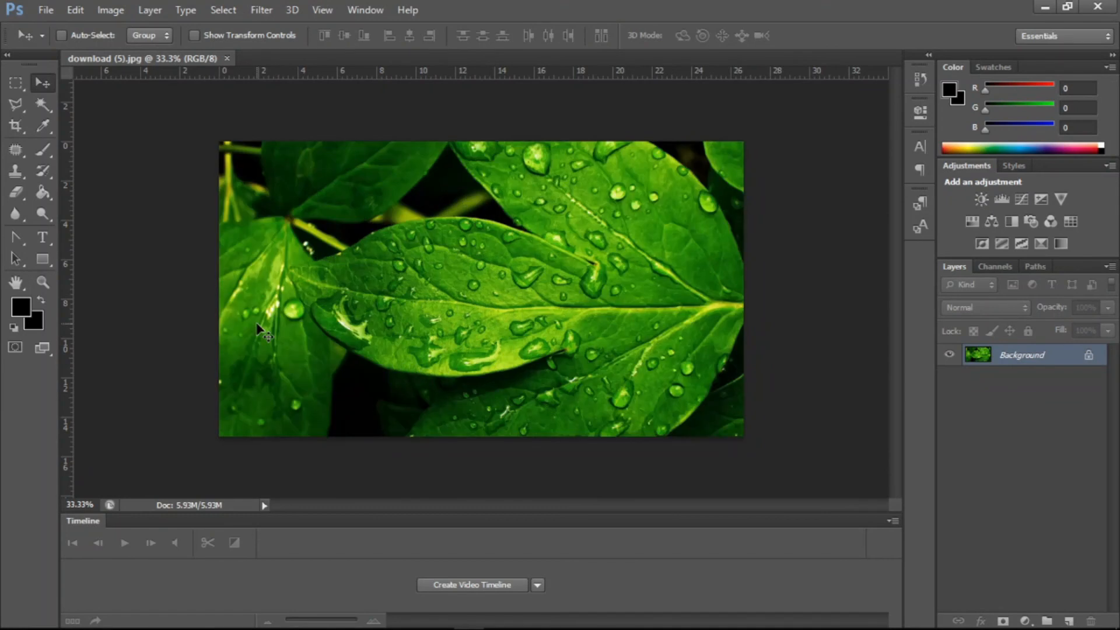
- Apply the Stylize > Find Edges filter, then undo it
left_click(264, 9)
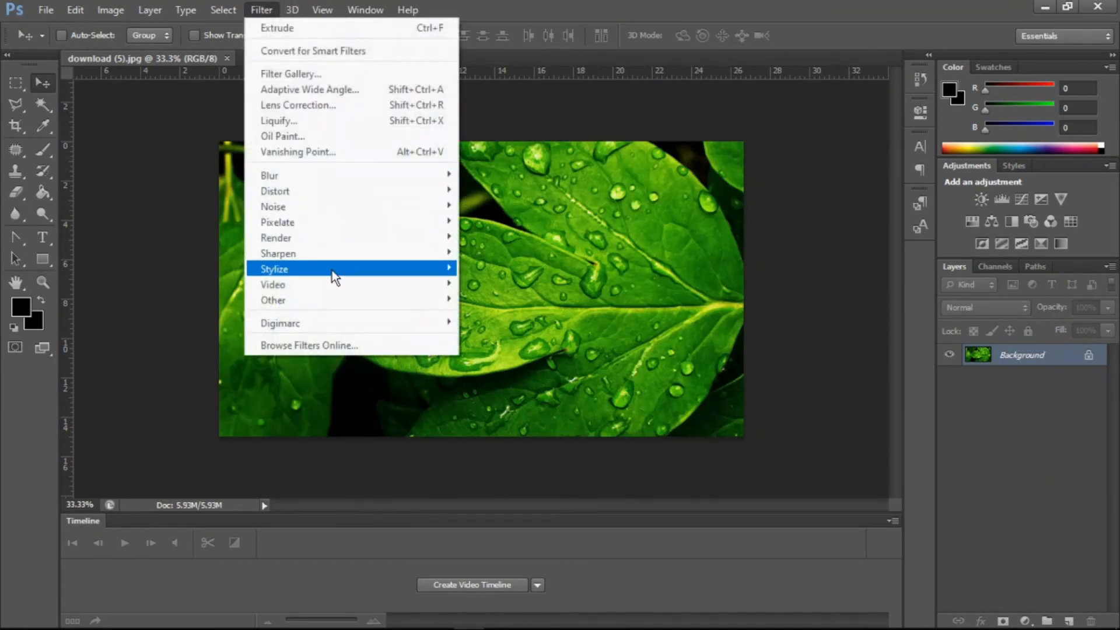
mouse_move(330, 274)
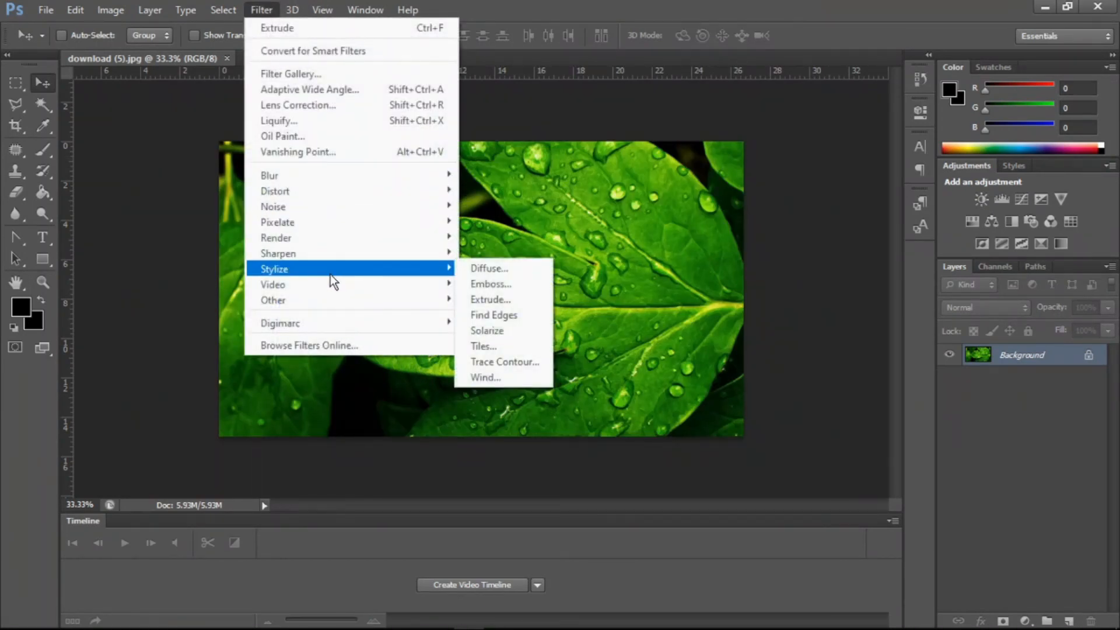
left_click(466, 318)
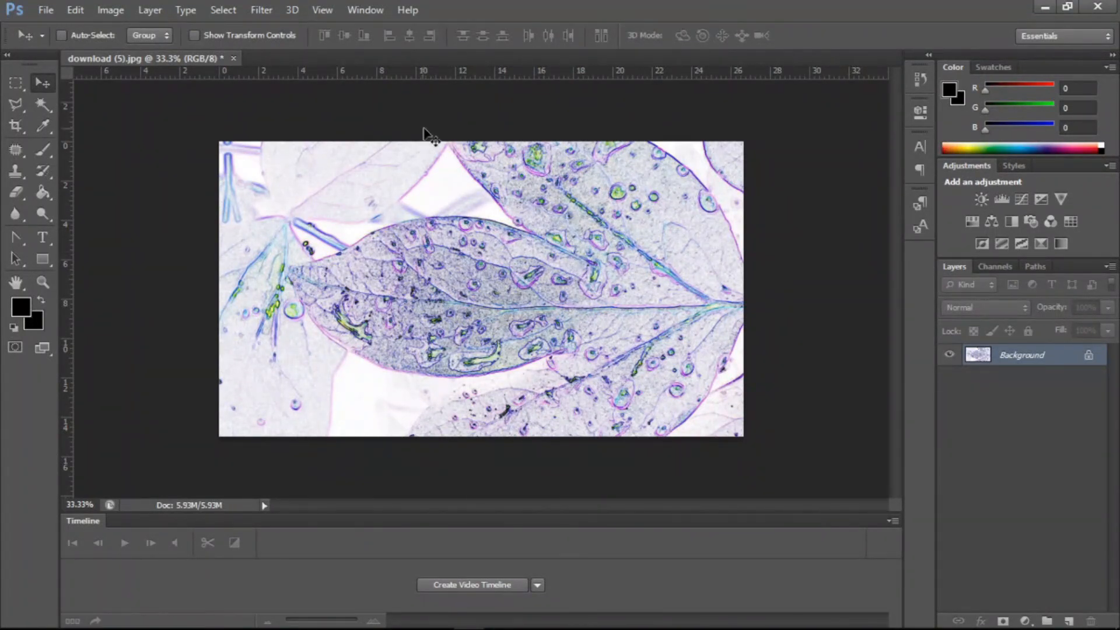
key("ctrl+z")
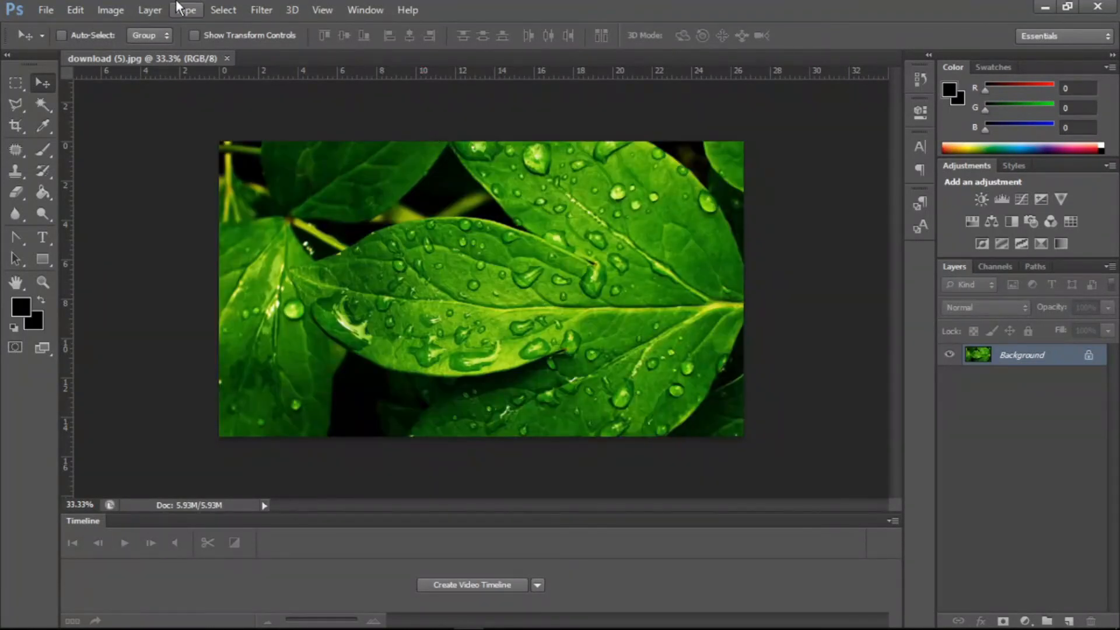
- Apply the Stylize > Solarize filter, then undo it
left_click(261, 9)
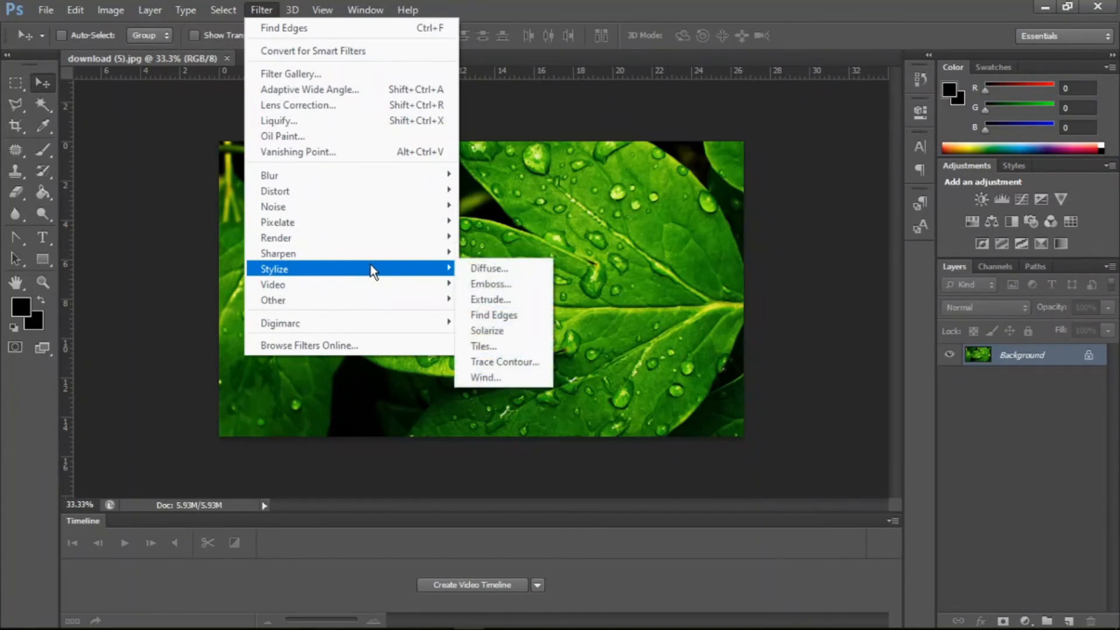
left_click(482, 331)
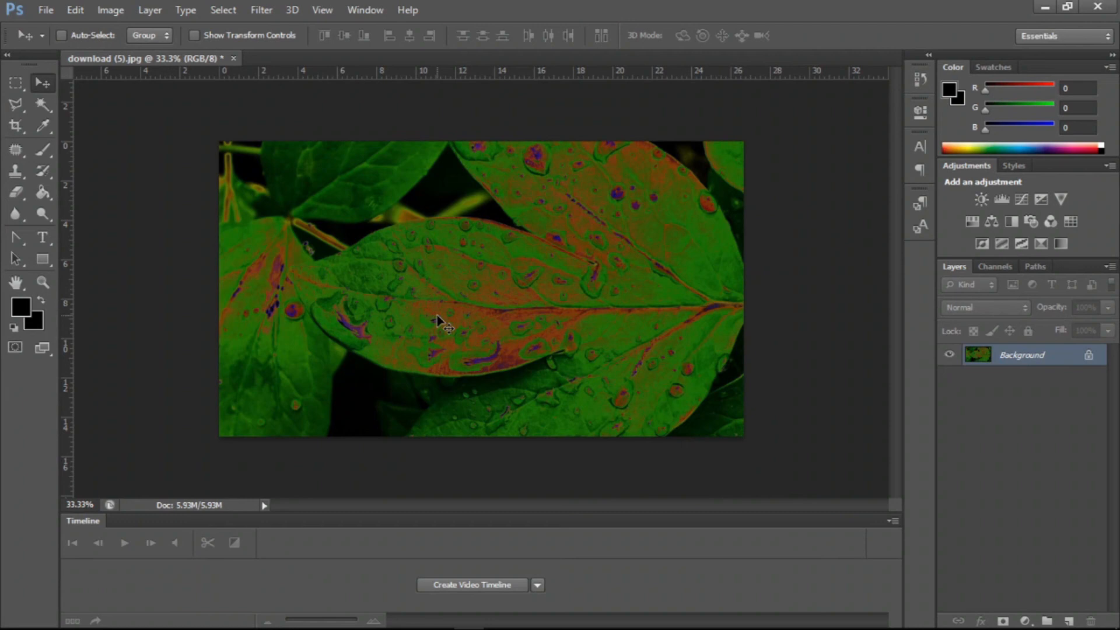
key("ctrl+z")
- Apply the Tiles filter with 10 tiles and 10% maximum offset, then undo it
left_click(269, 12)
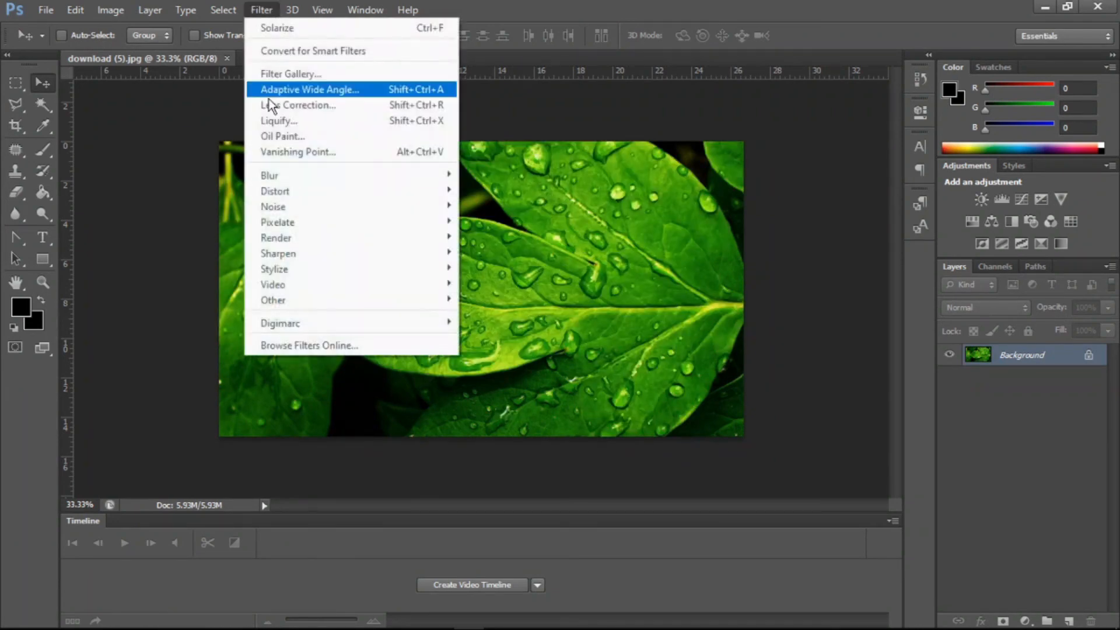
mouse_move(290, 257)
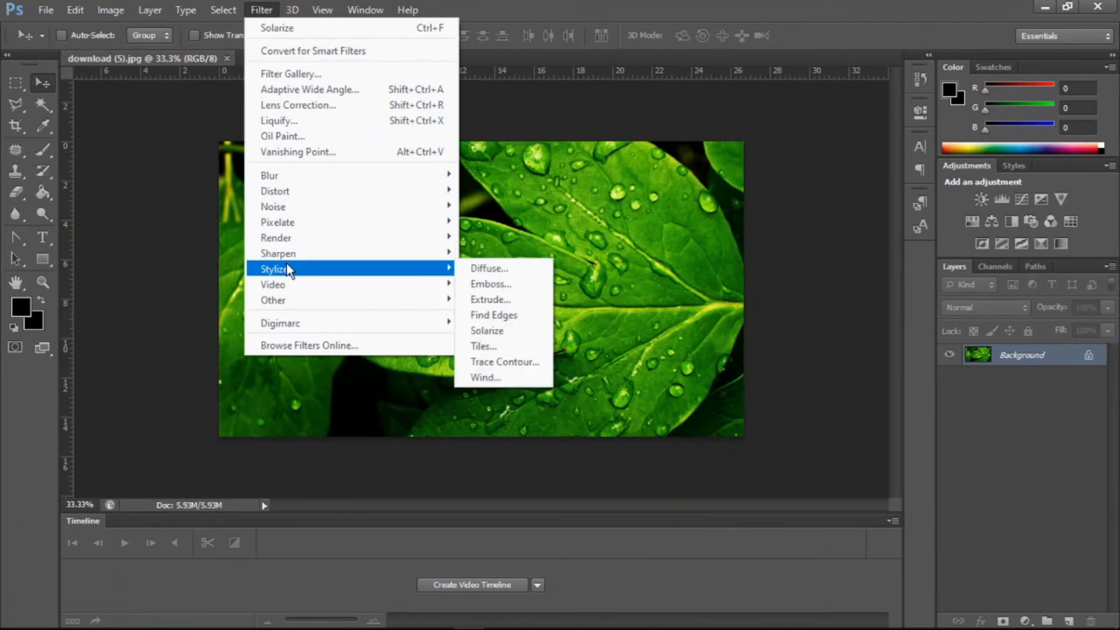
left_click(485, 344)
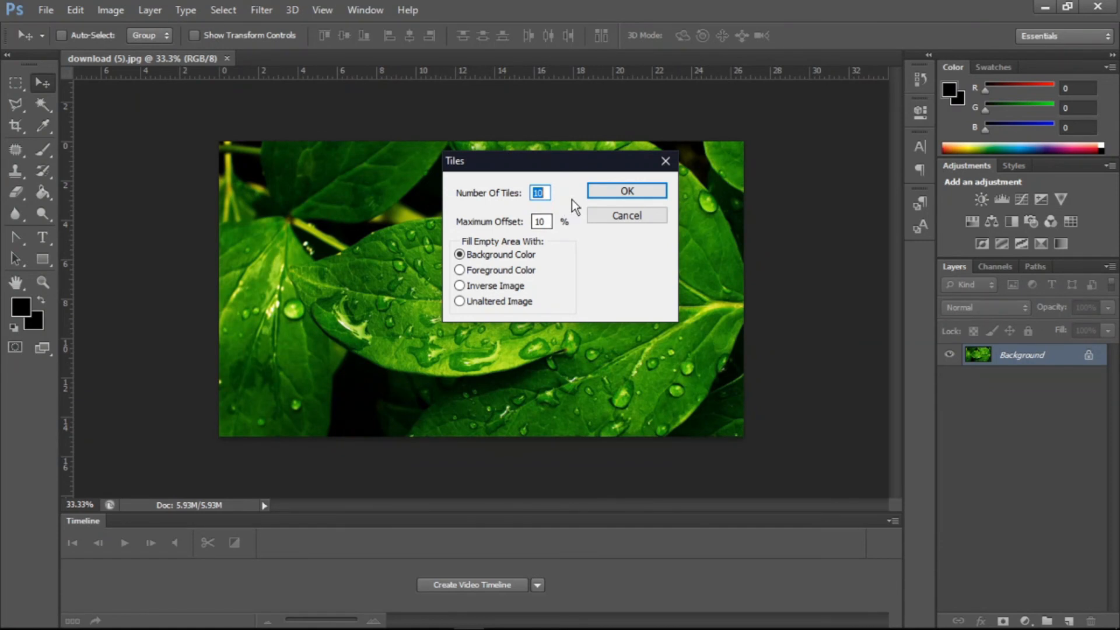
left_click(610, 196)
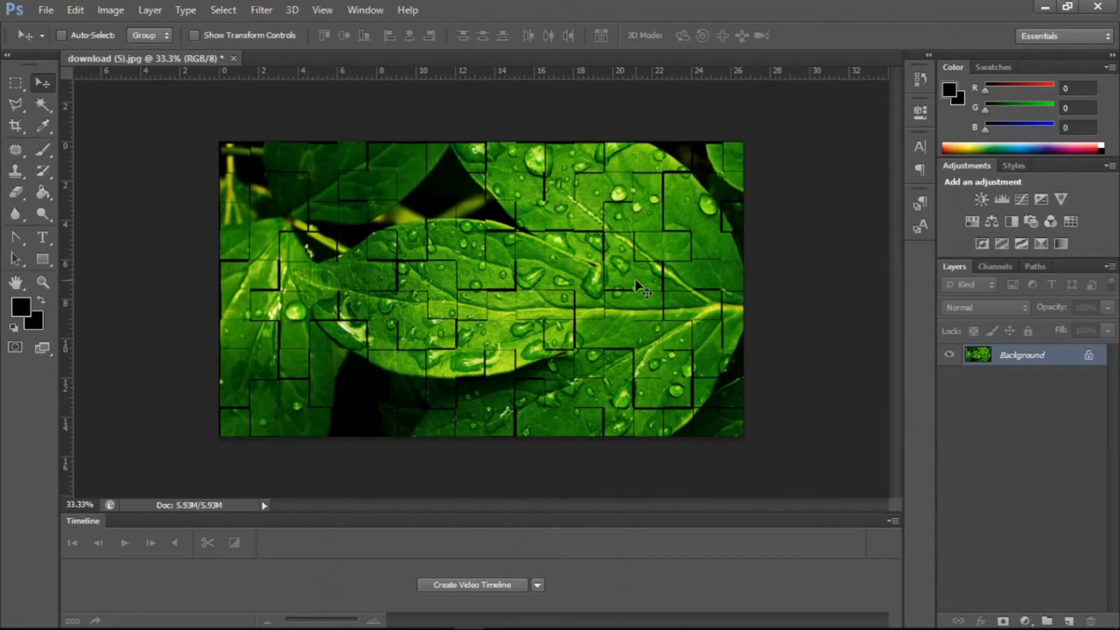
key("ctrl+z")
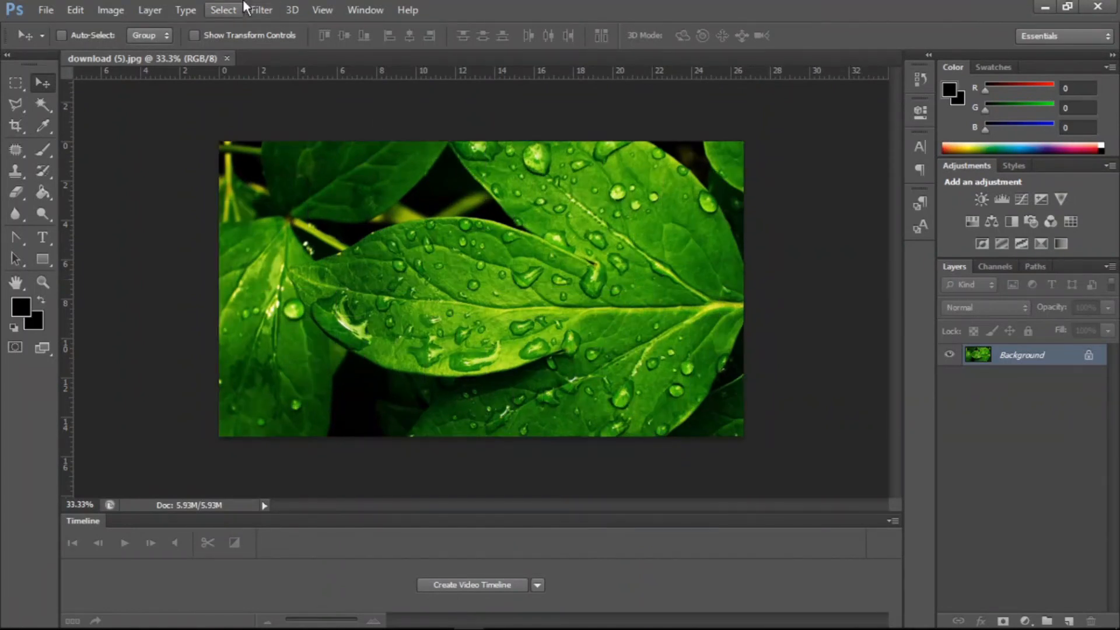
- Preview the Stylize > Trace Contour filter at level 103, switching between Lower and Upper edge, then cancel it
left_click(222, 10)
mouse_move(254, 5)
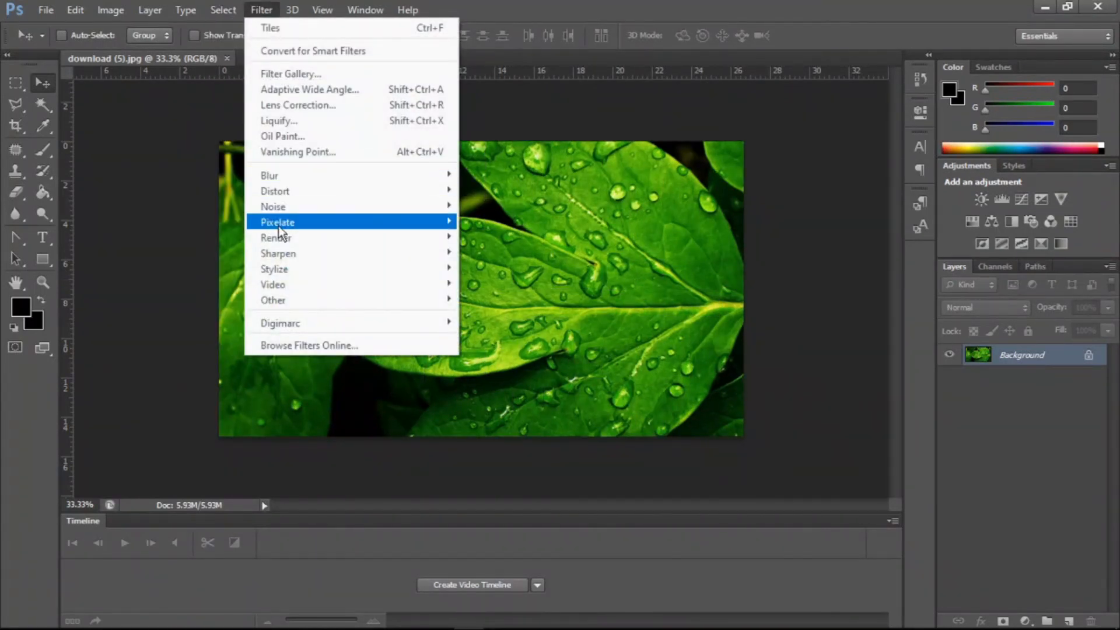
mouse_move(279, 269)
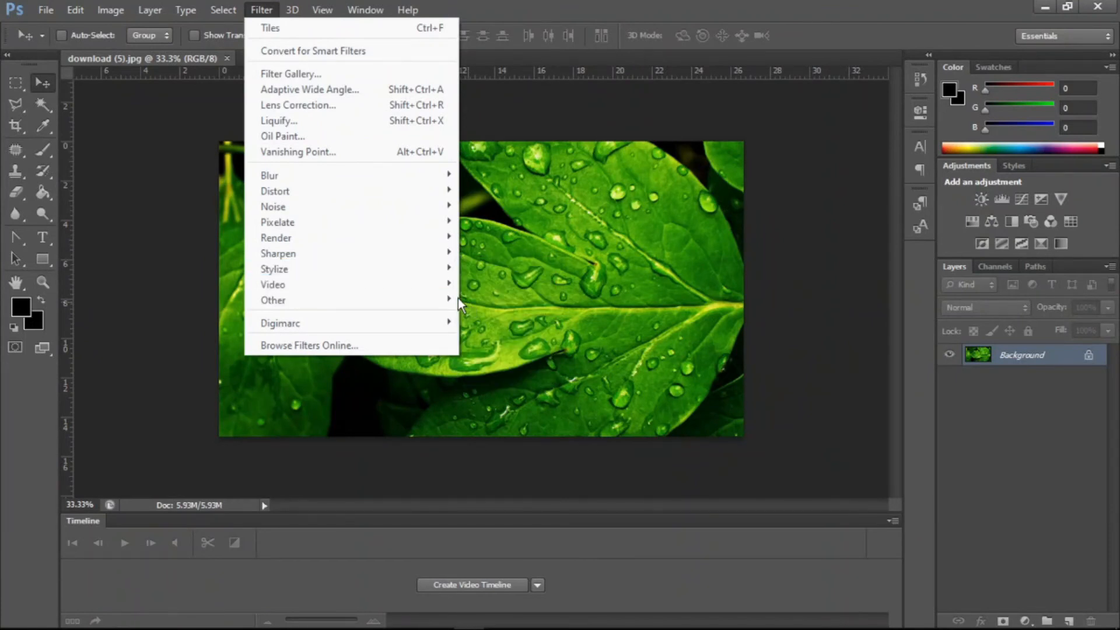
mouse_move(437, 284)
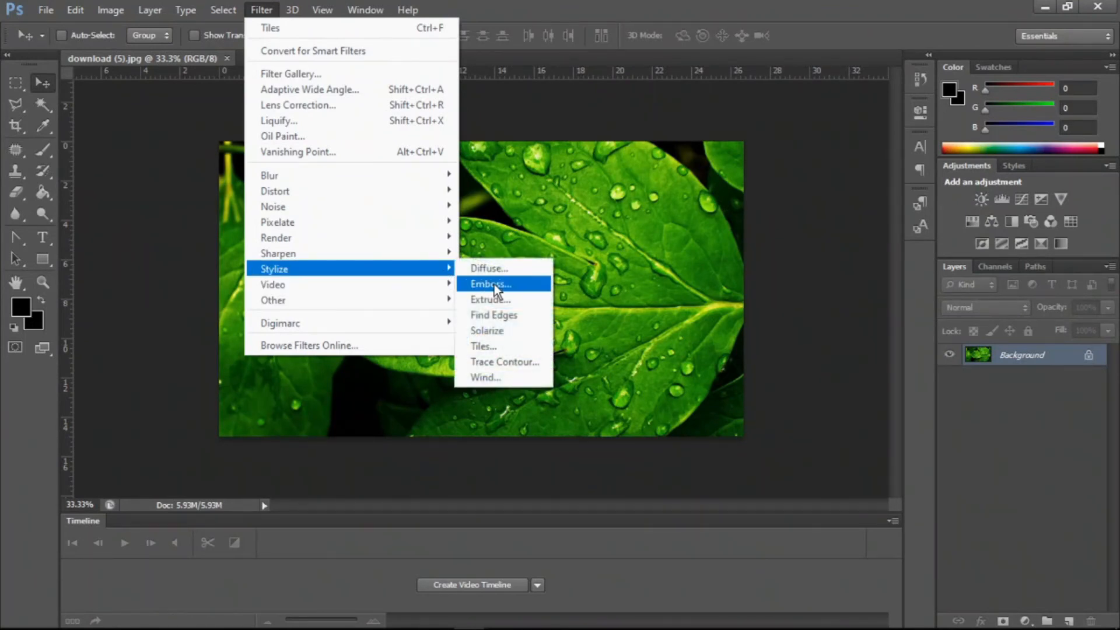
left_click(523, 362)
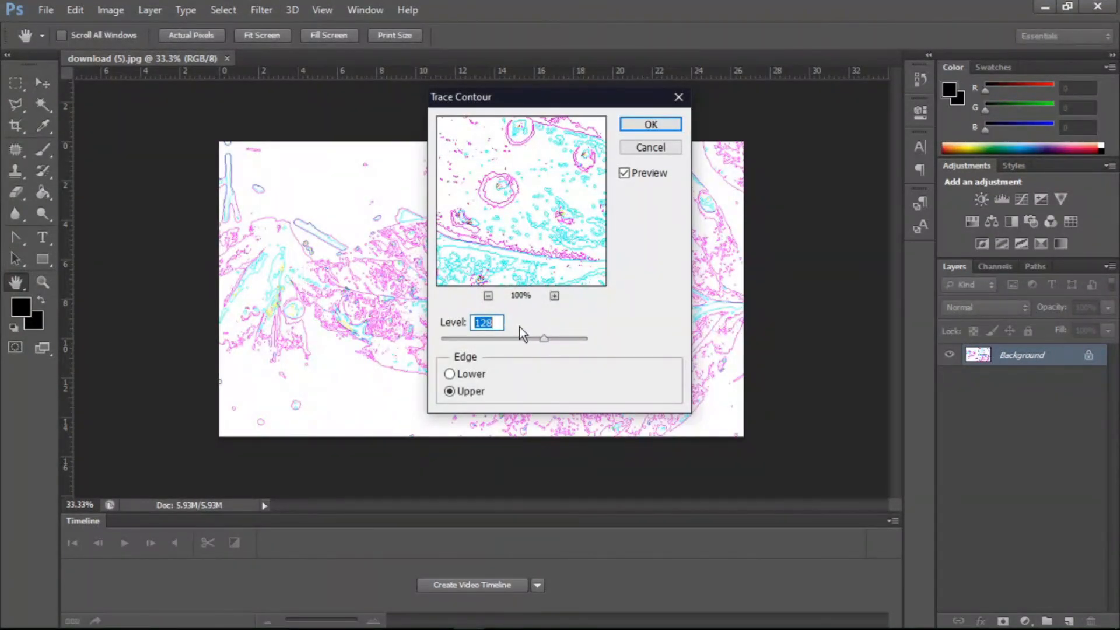
left_click(527, 337)
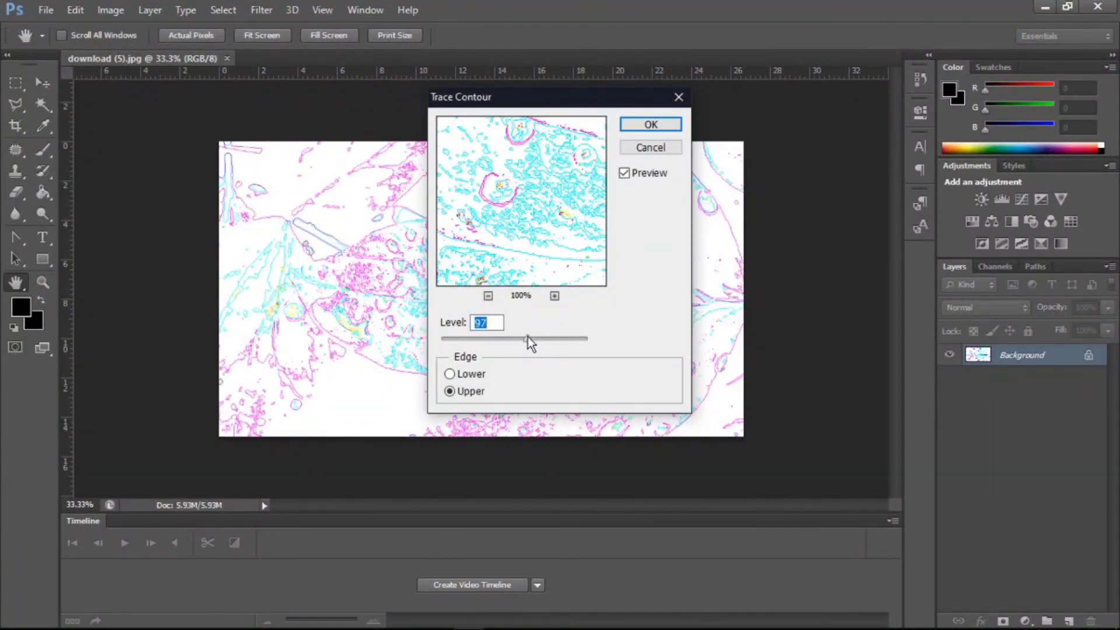
mouse_move(527, 334)
left_mouse_down()
mouse_move(506, 335)
mouse_move(531, 335)
left_mouse_up()
left_click(471, 374)
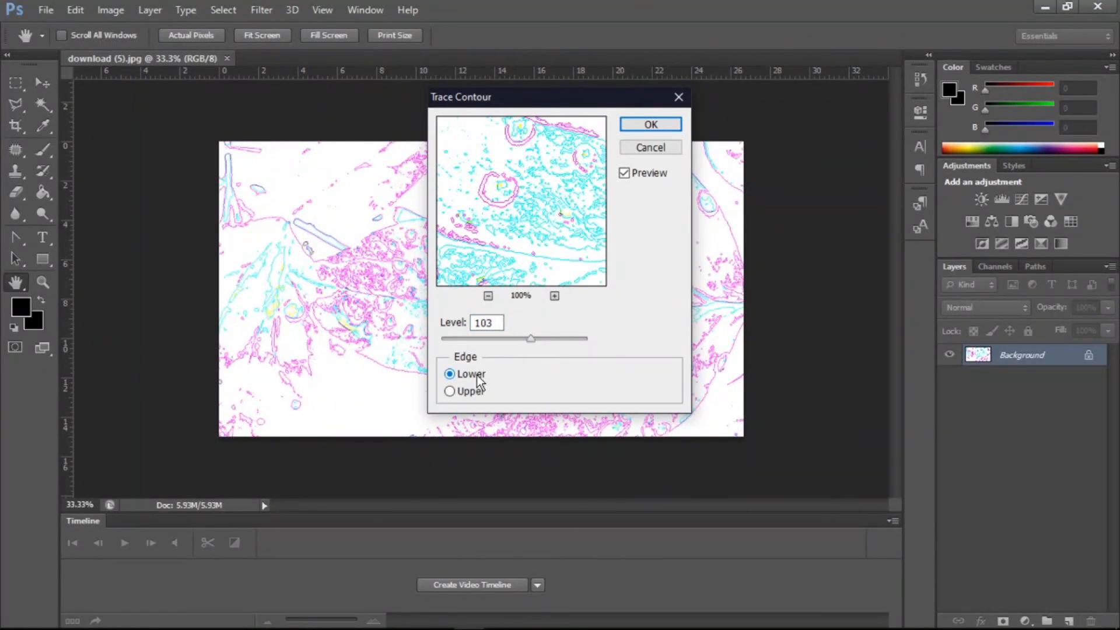
left_click(471, 393)
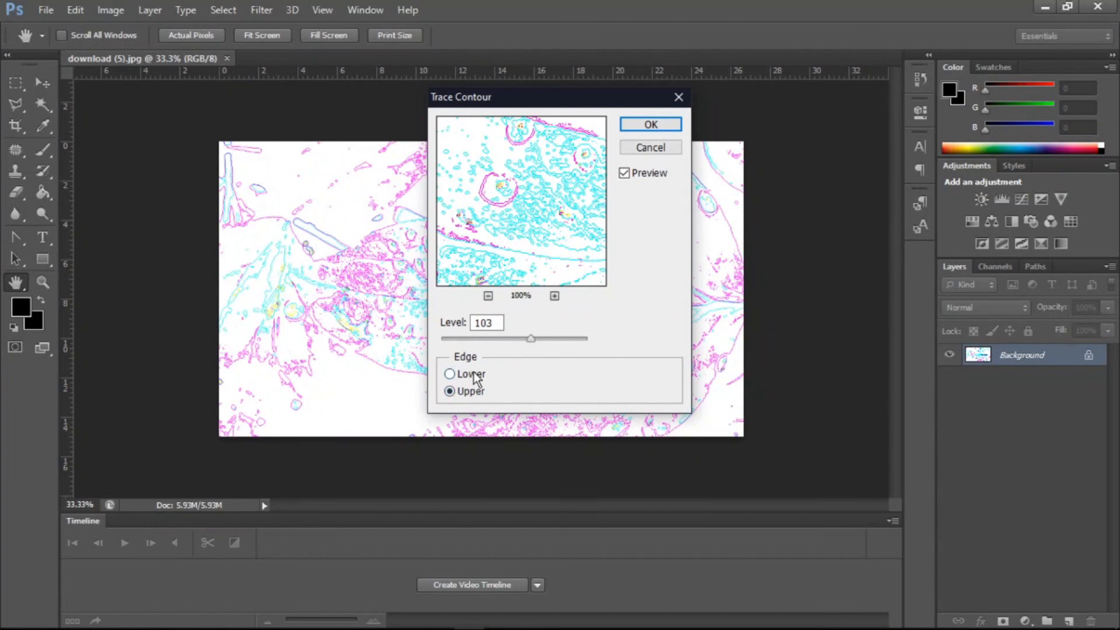
left_click(476, 378)
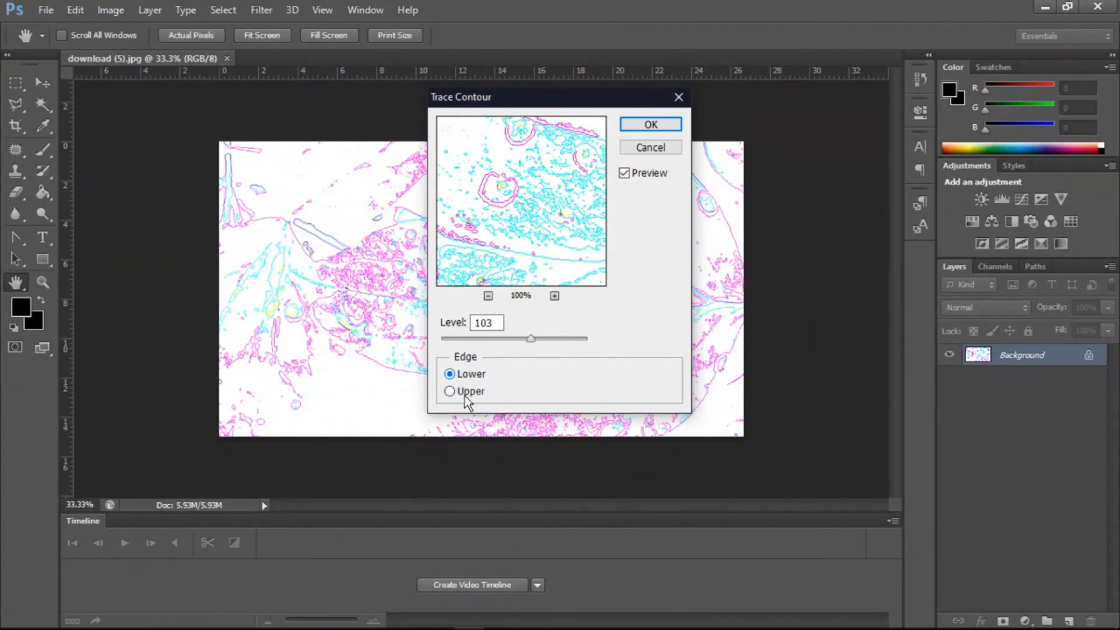
left_click(467, 392)
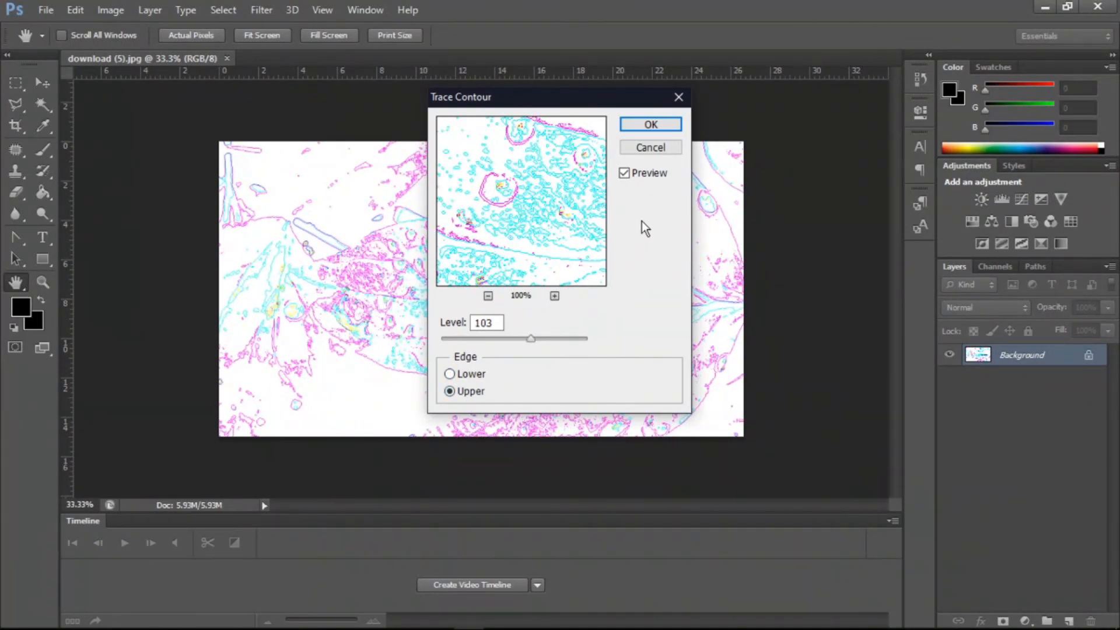
left_click(664, 149)
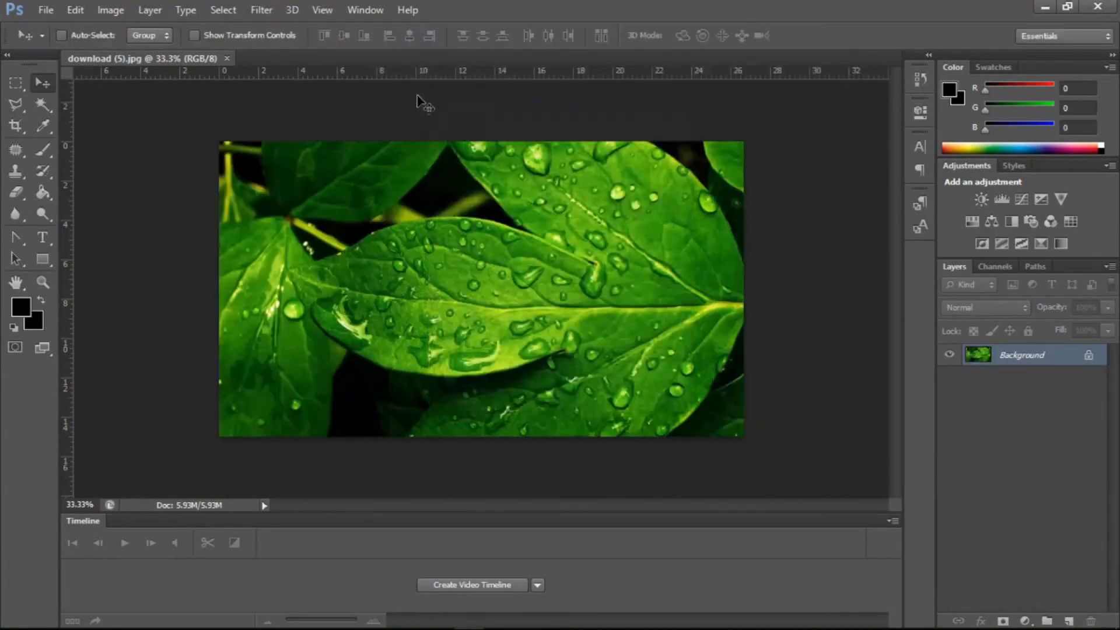
- Preview the Stylize > Wind filter, trying the Blast, Stagger and Wind methods and From the Left, then cancel it
left_click(261, 10)
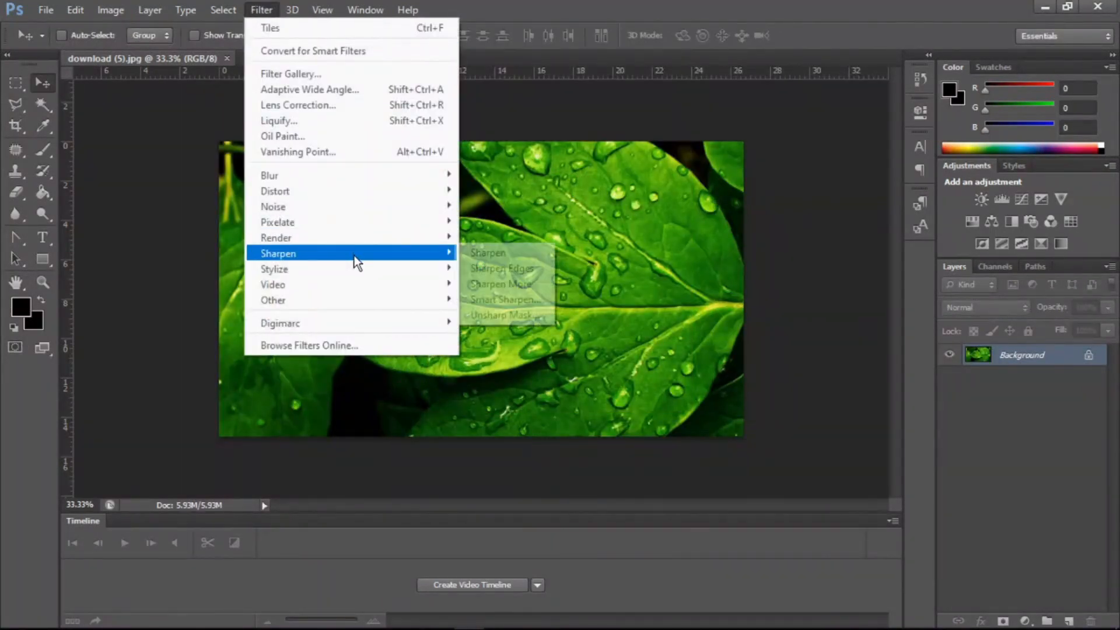
mouse_move(347, 267)
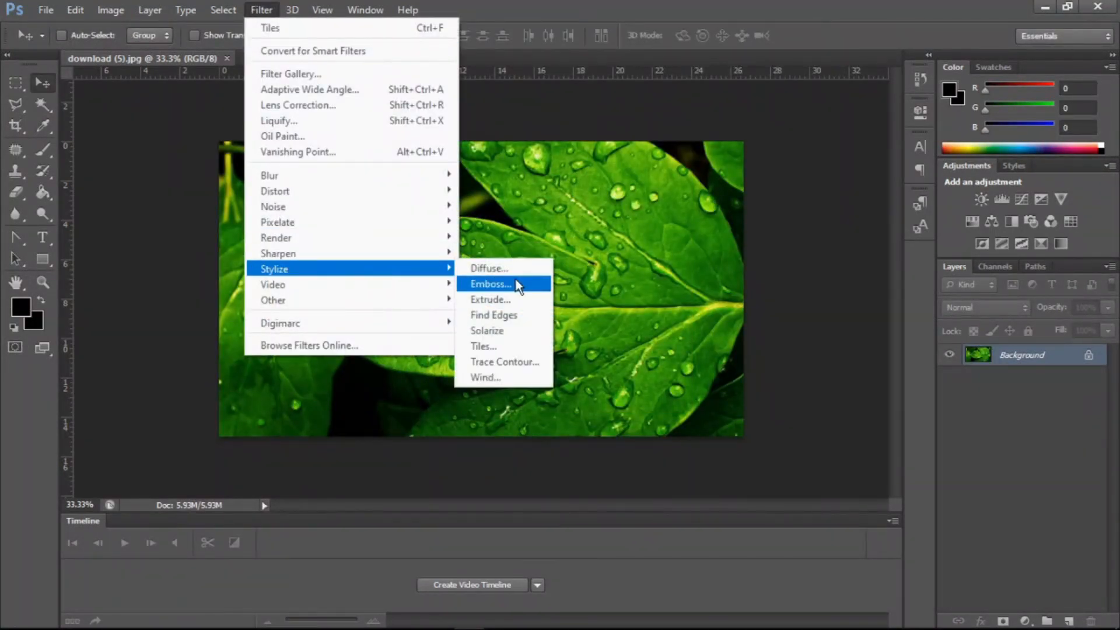
left_click(504, 376)
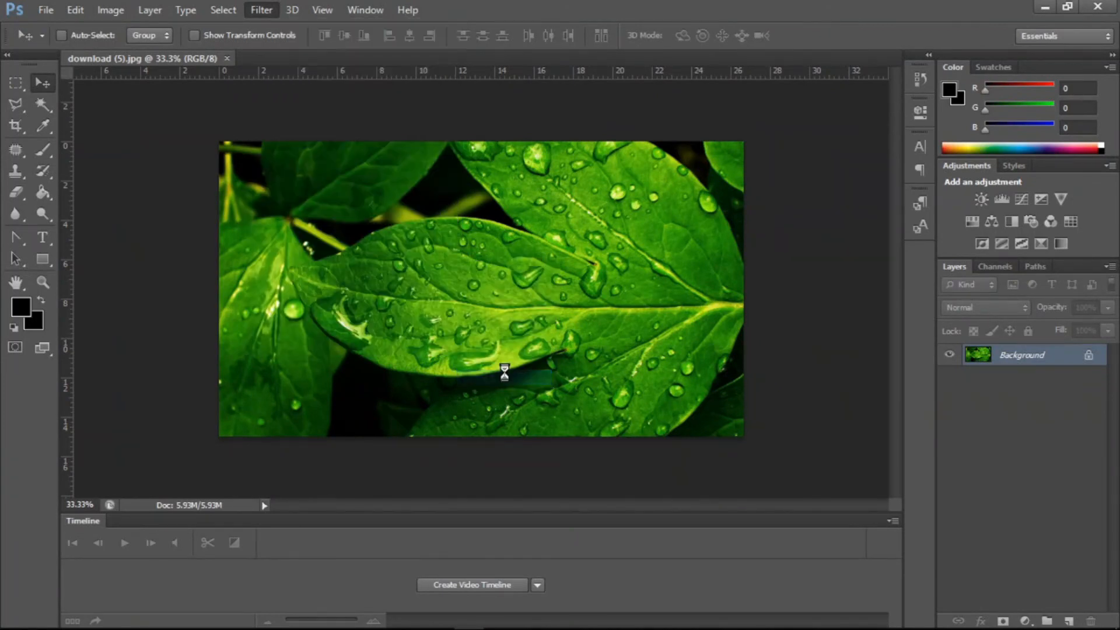
left_click_drag(542, 238, 525, 201)
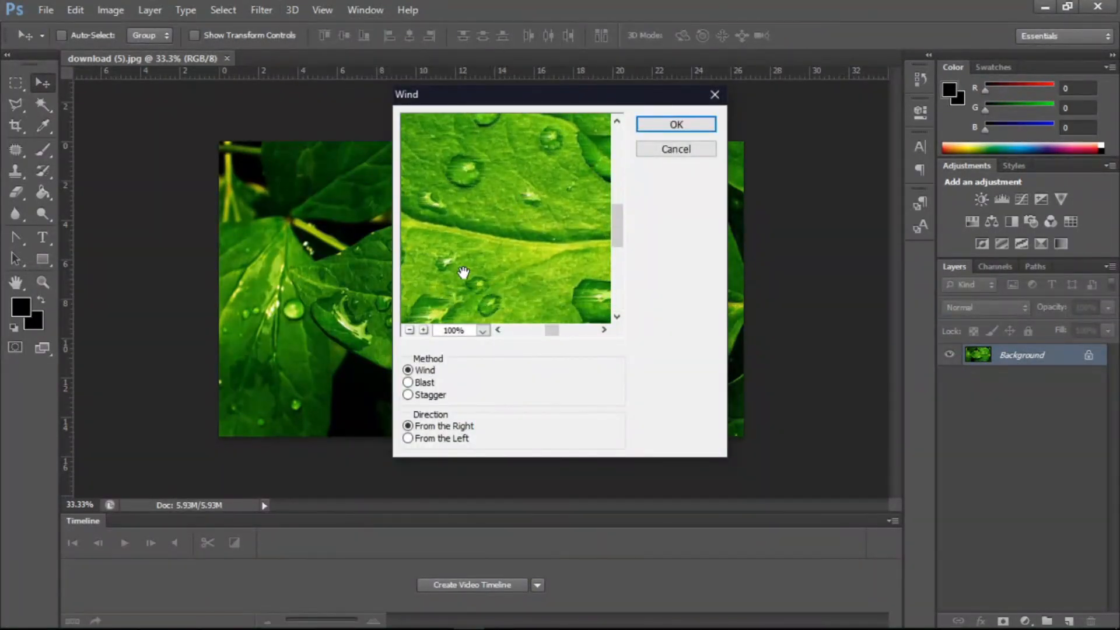
left_click(409, 330)
left_click(410, 330)
left_click(410, 330)
left_click(410, 330)
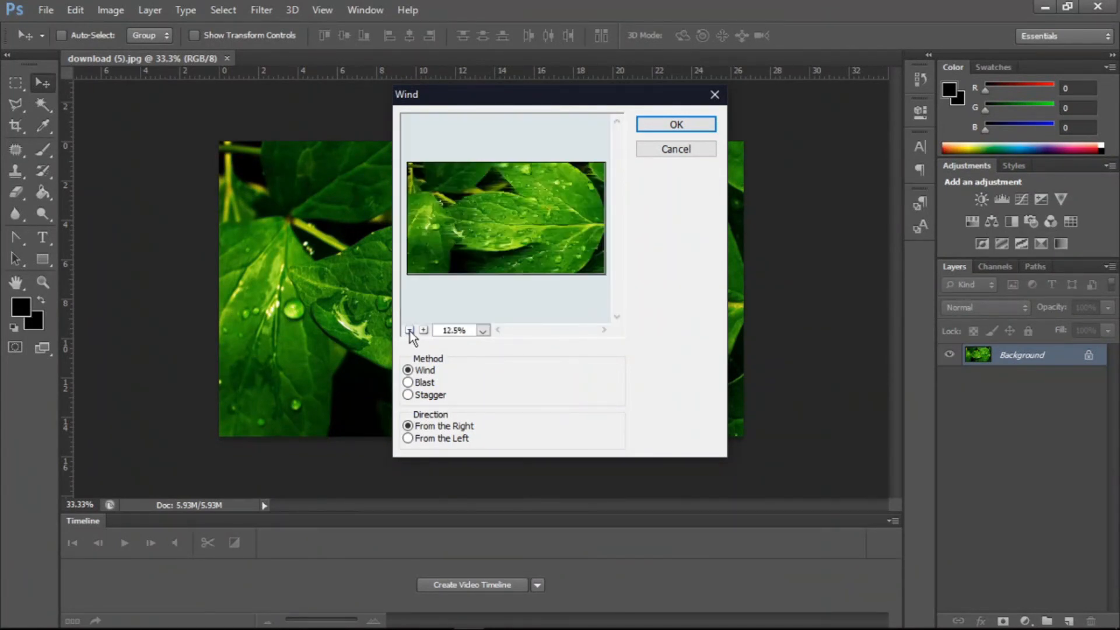
left_click(422, 330)
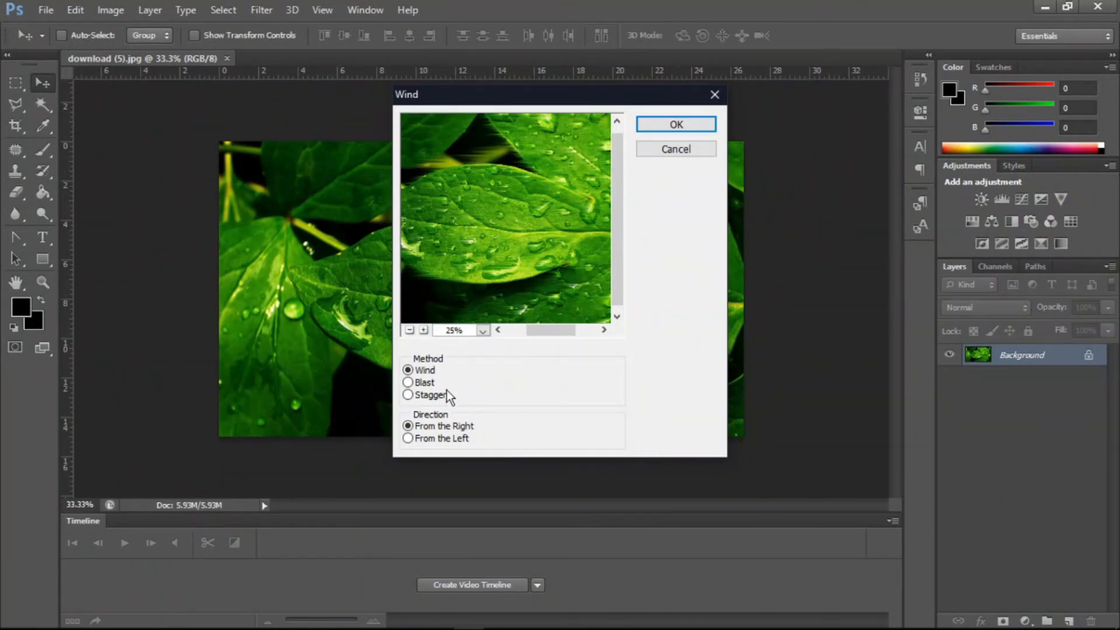
left_click(424, 383)
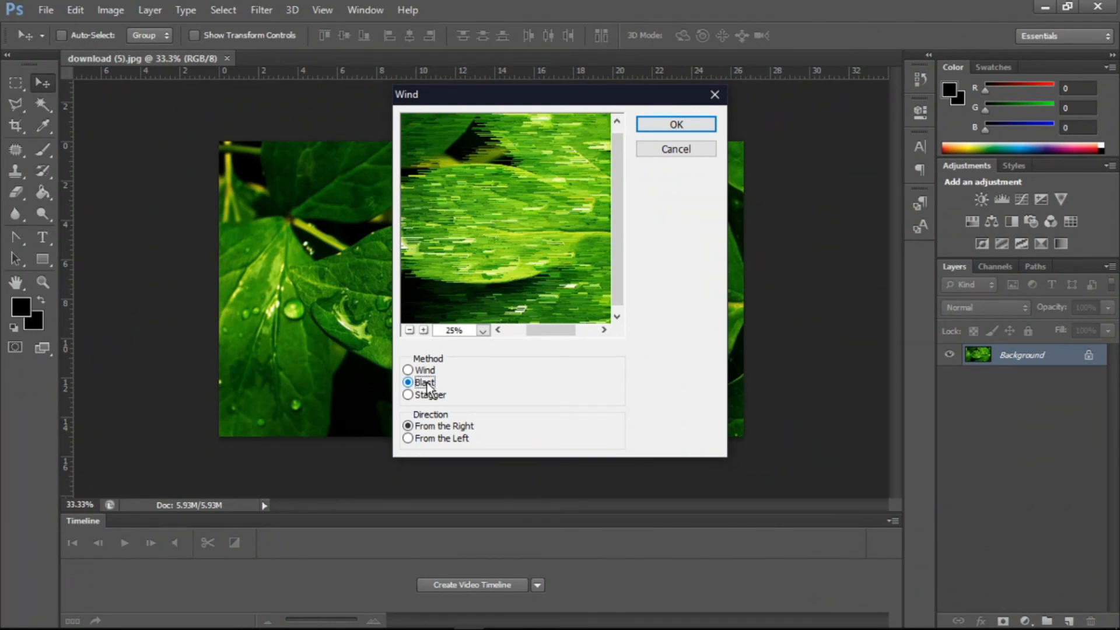
left_click(426, 399)
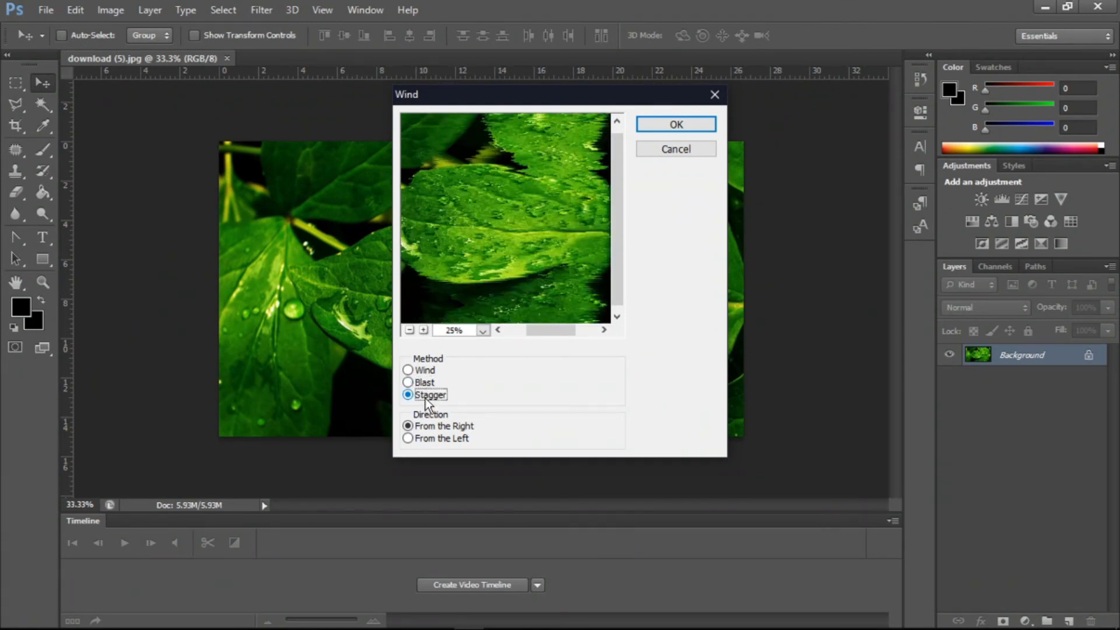
left_click(424, 438)
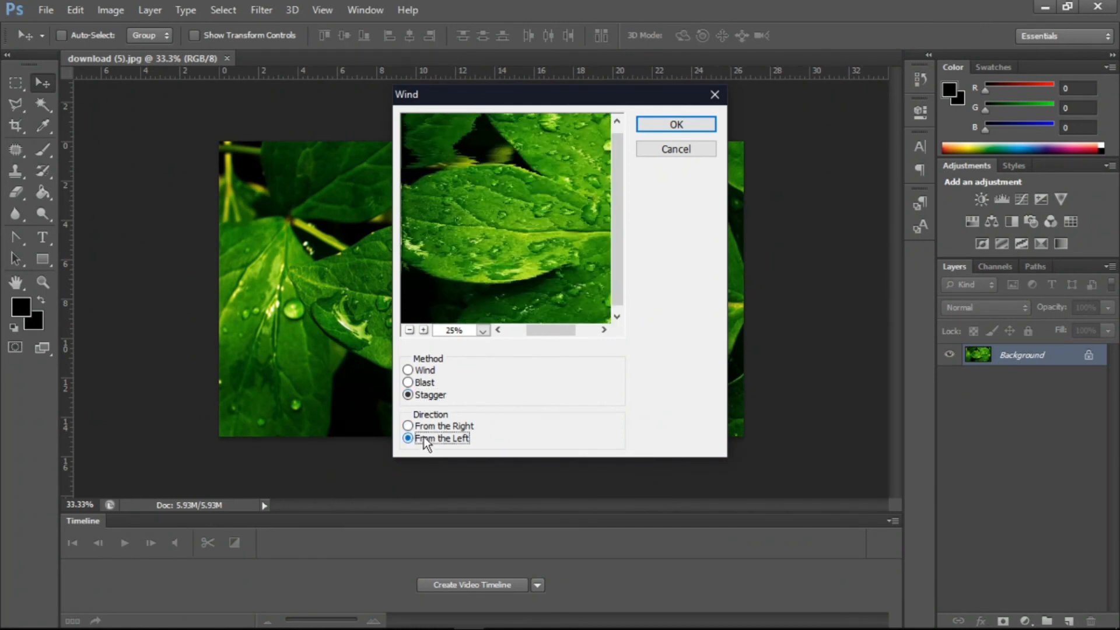
left_click(426, 371)
left_click(665, 155)
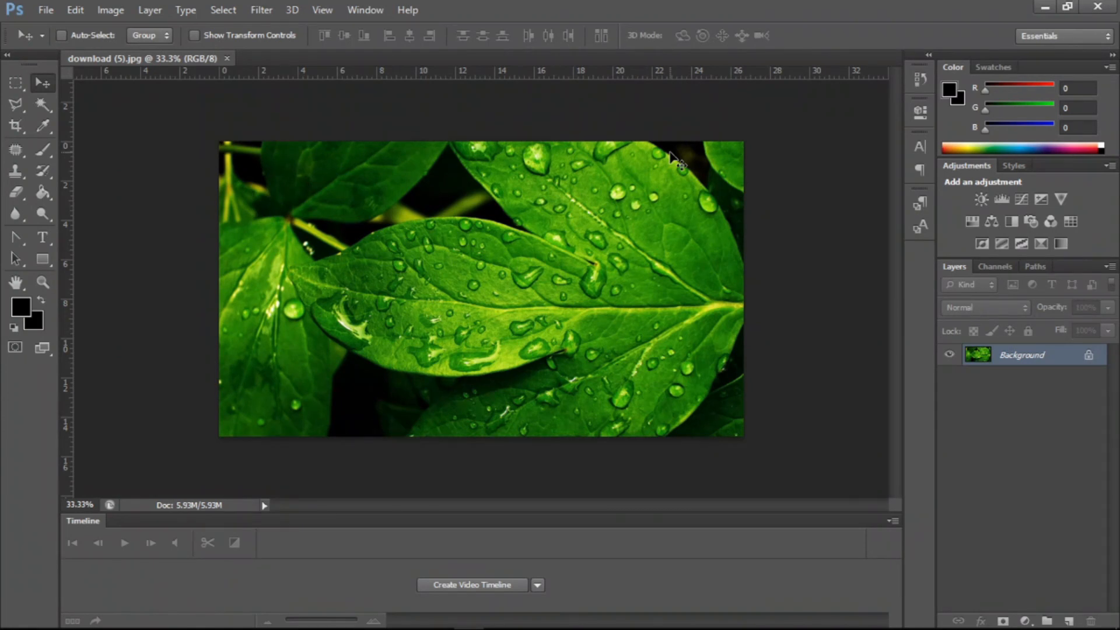
- Undo the Tiles filter on the leaf image
key("alt+Tab")
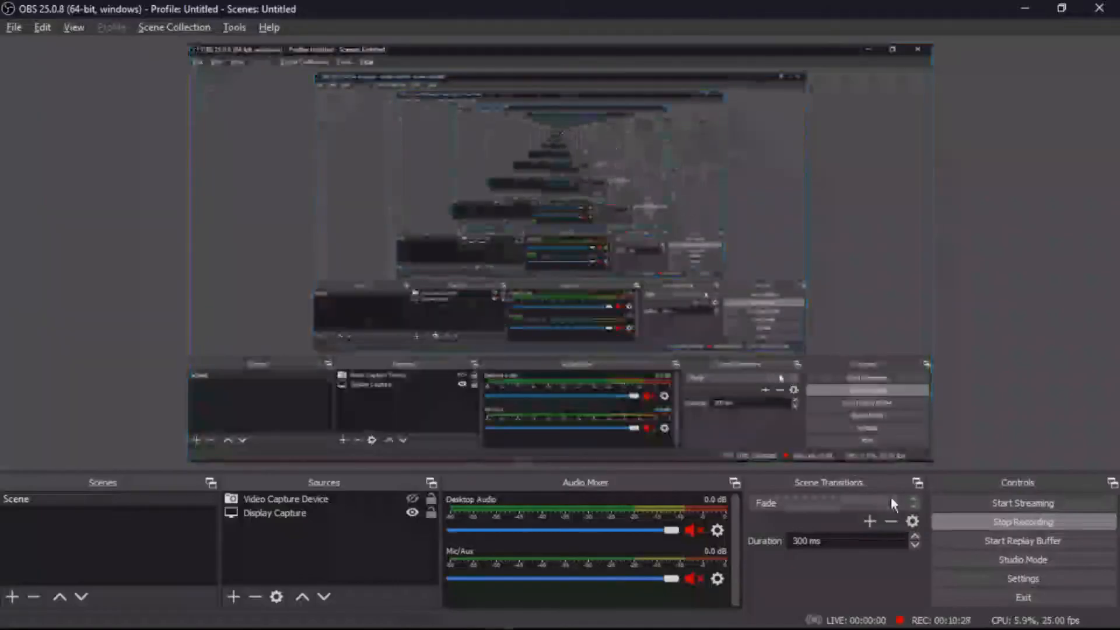
left_click(996, 520)
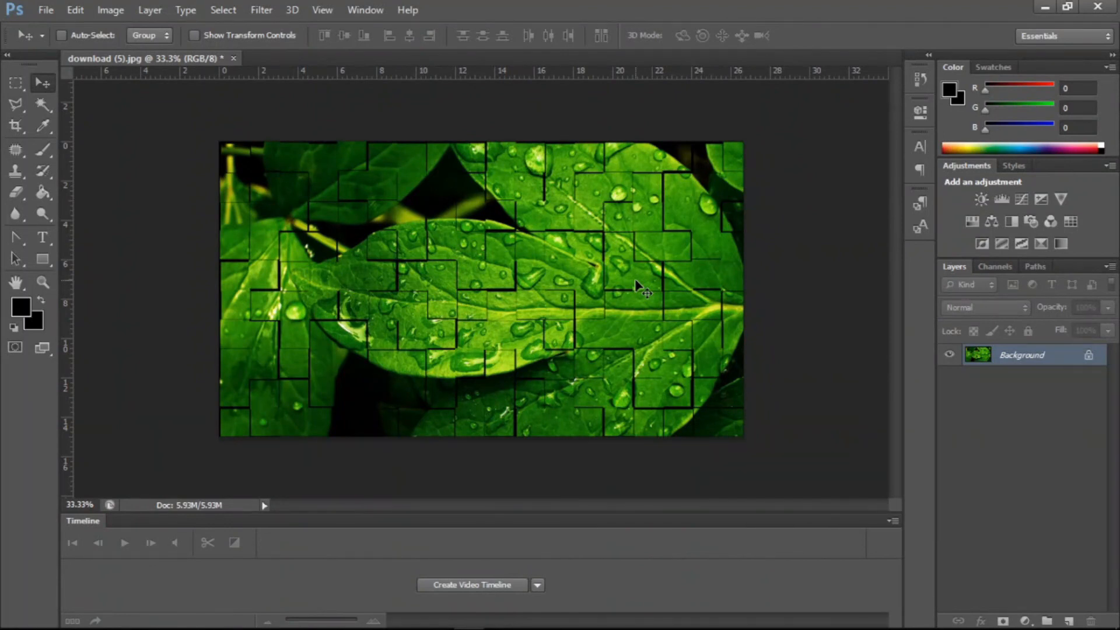
key("ctrl+z")
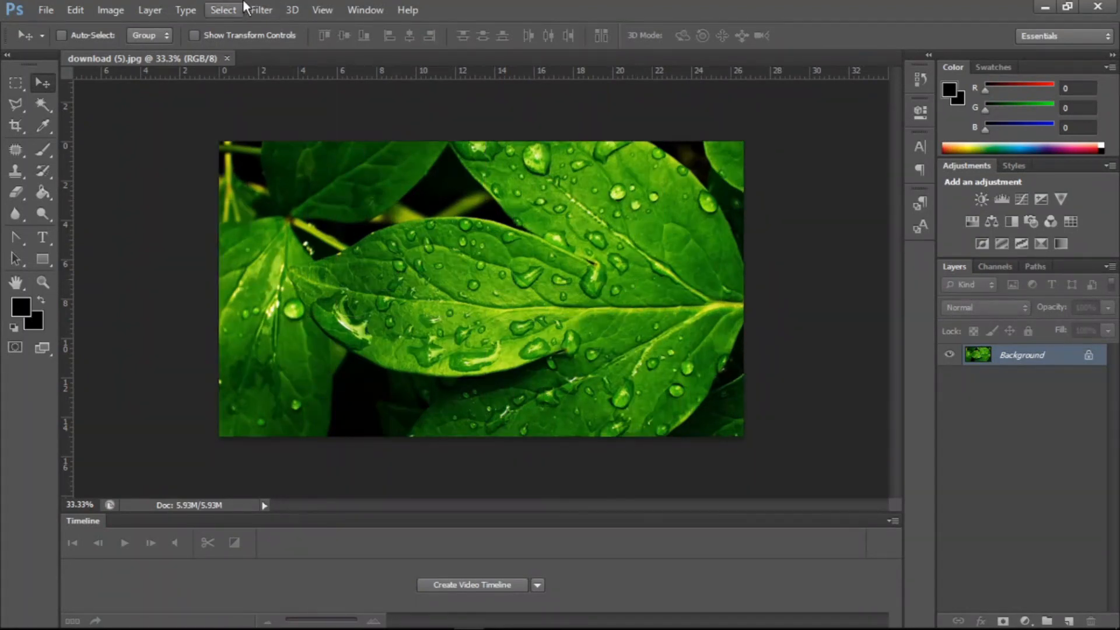
- Preview Trace Contour again with level 103, toggling the Lower and Upper edge options, then cancel the dialog
left_click(223, 10)
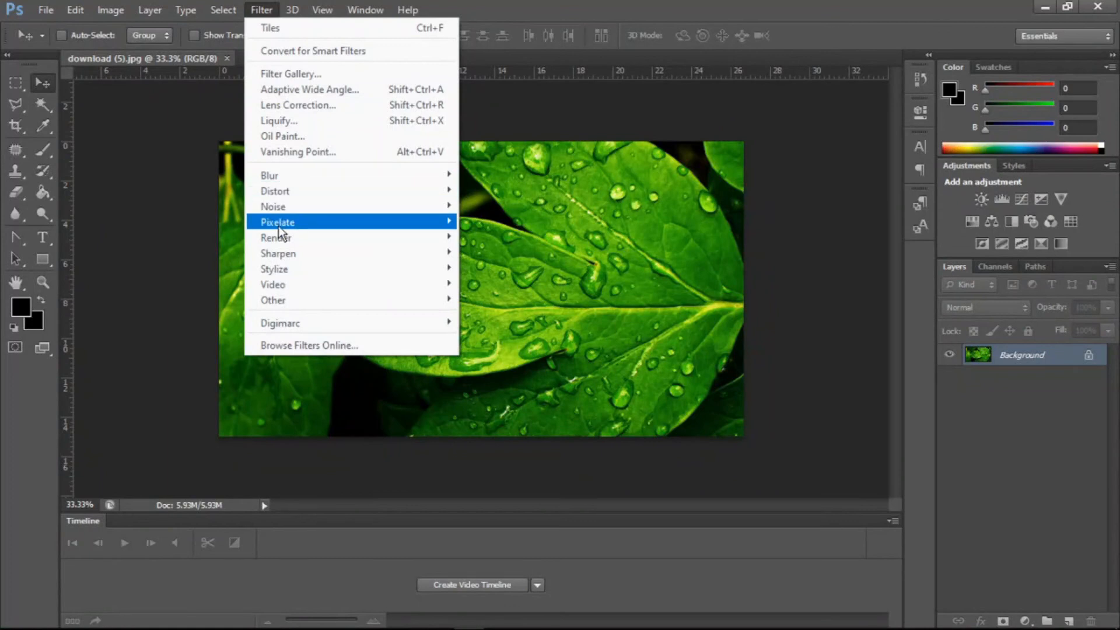
mouse_move(280, 270)
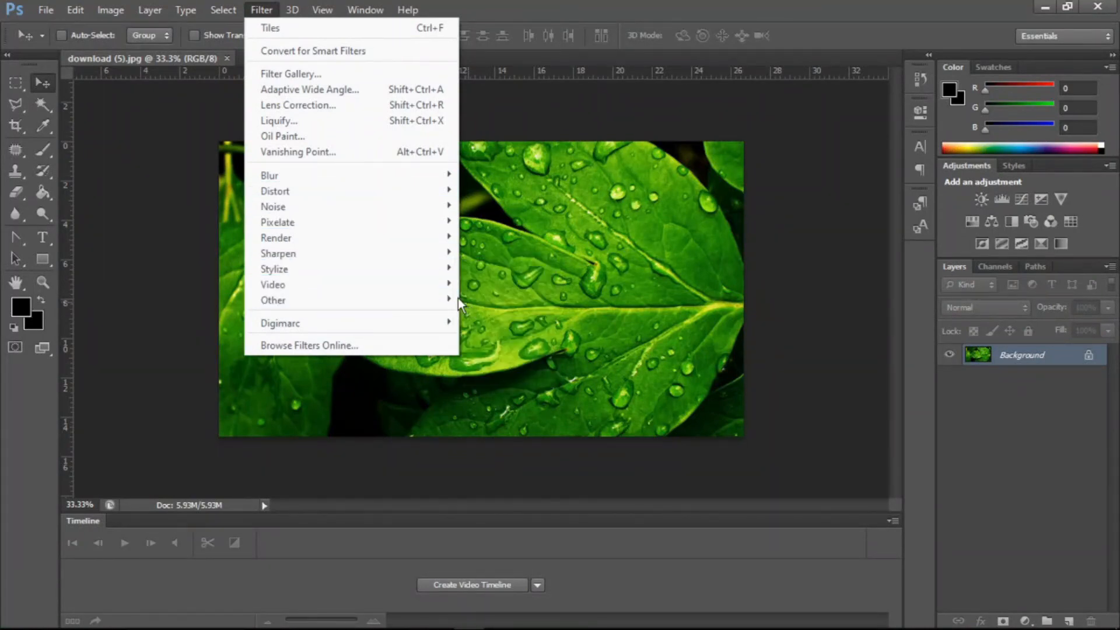
mouse_move(437, 285)
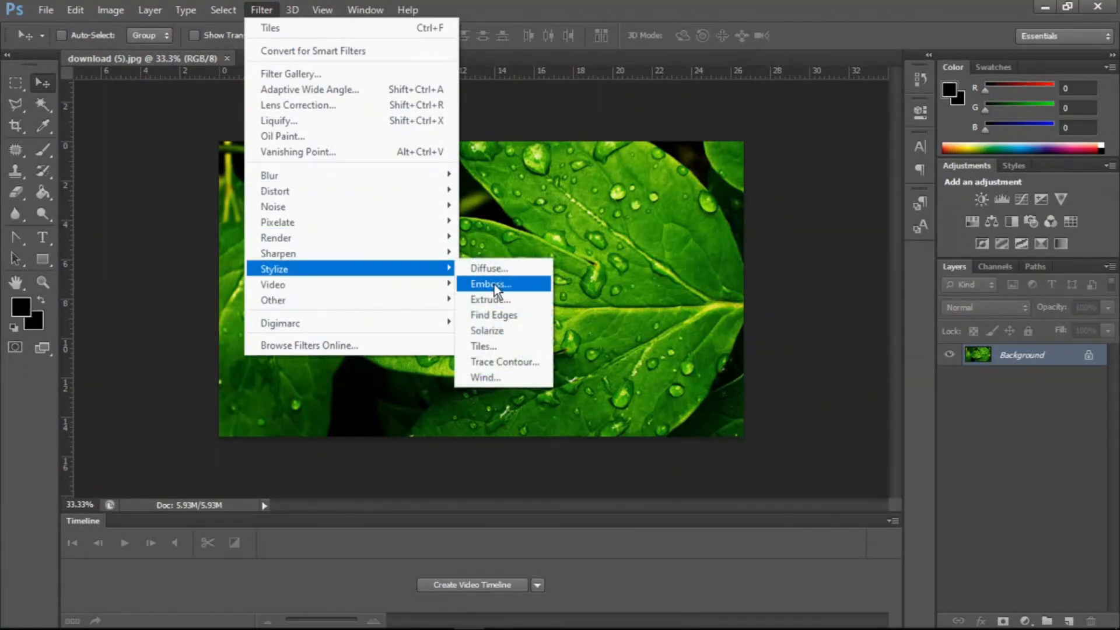
left_click(504, 362)
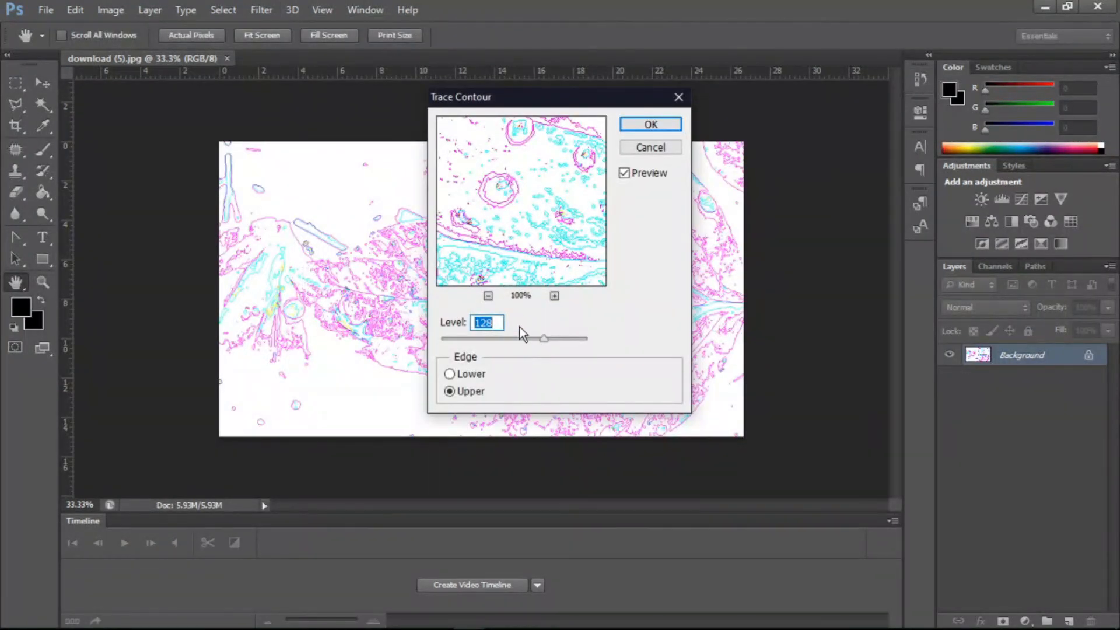
type("58")
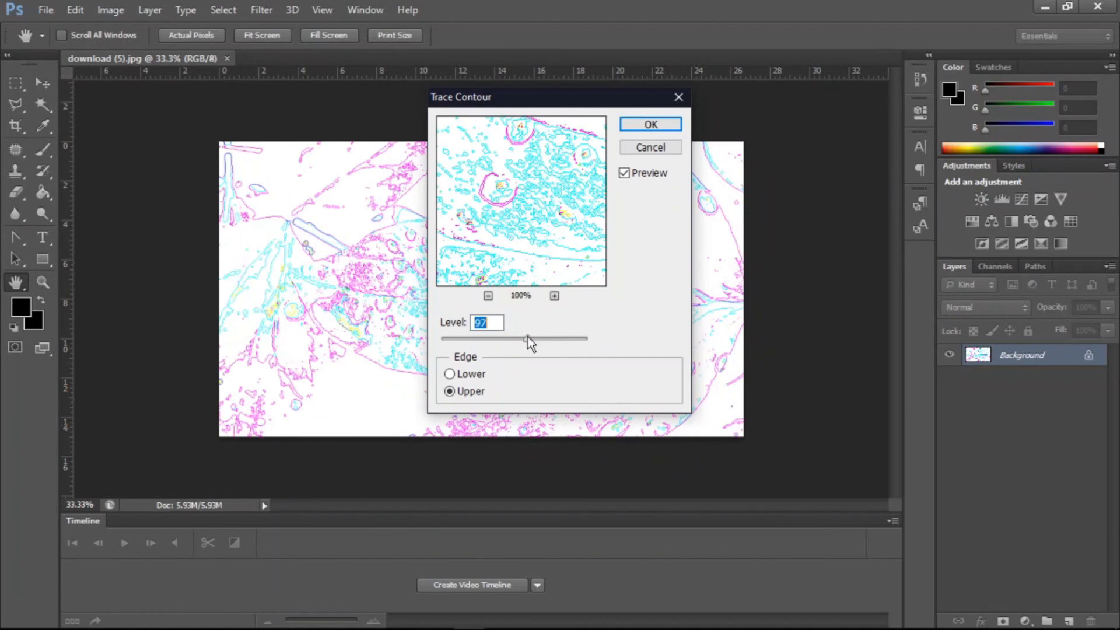
left_click_drag(506, 337, 531, 337)
left_click(477, 376)
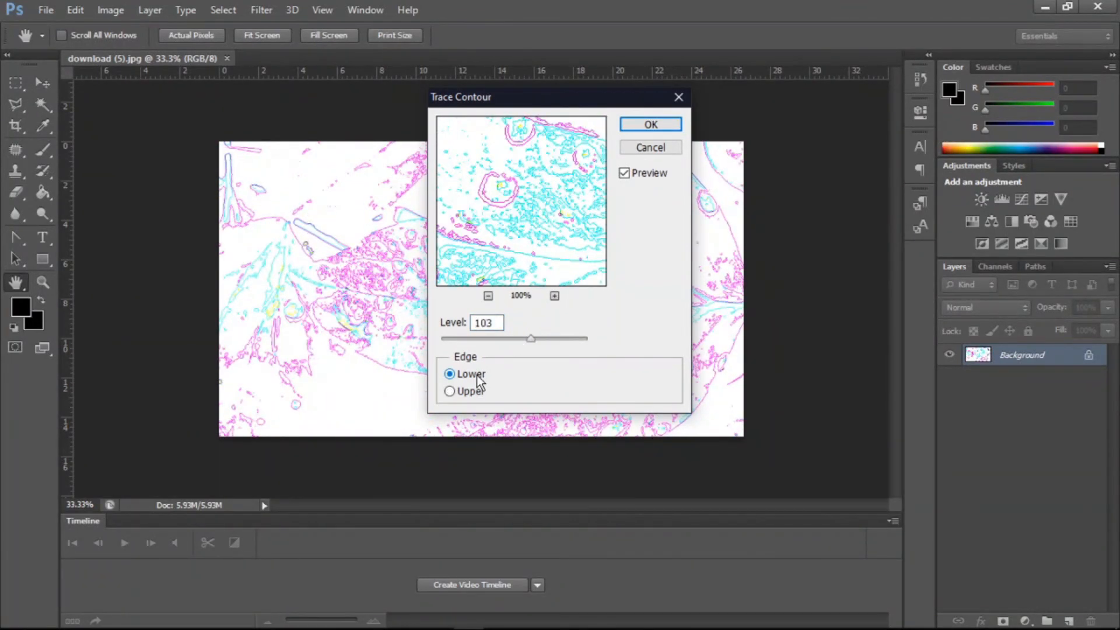
left_click(470, 393)
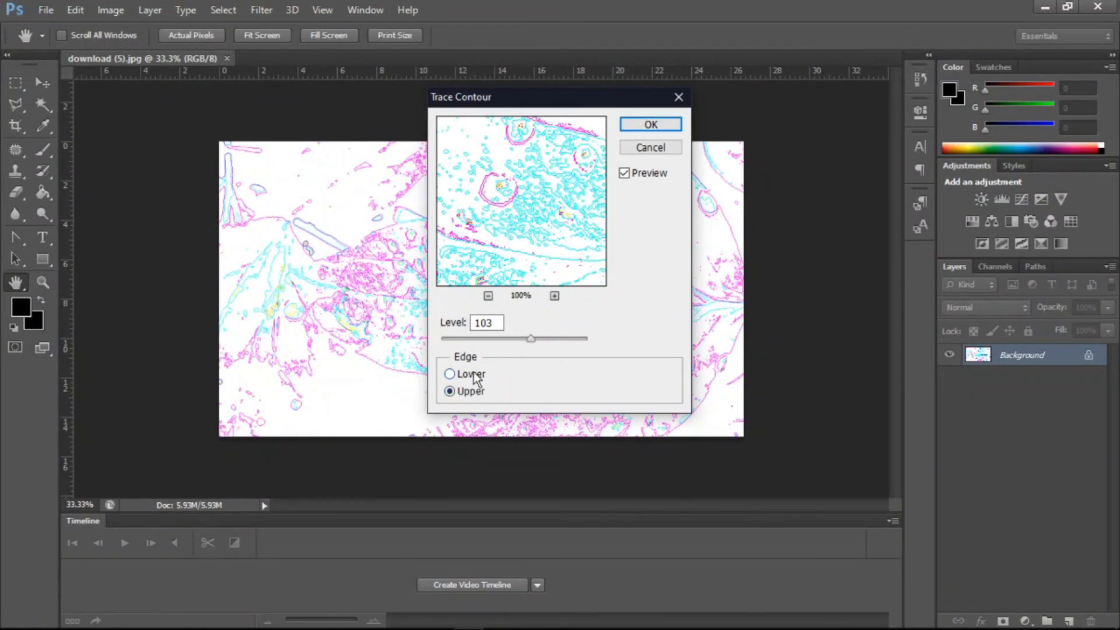
left_click(474, 377)
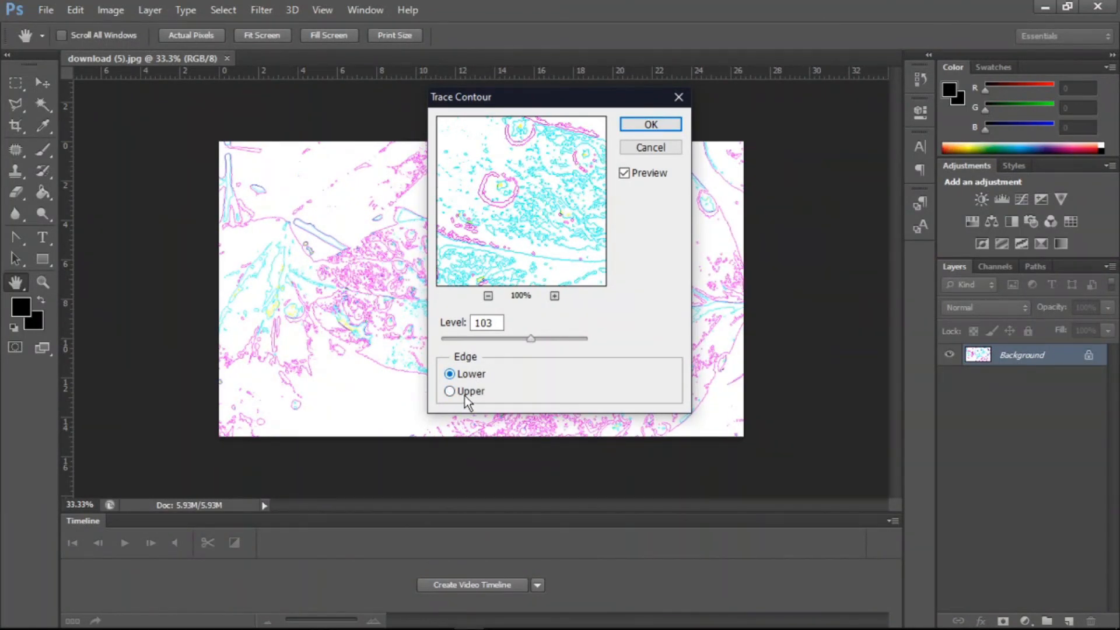
left_click(464, 396)
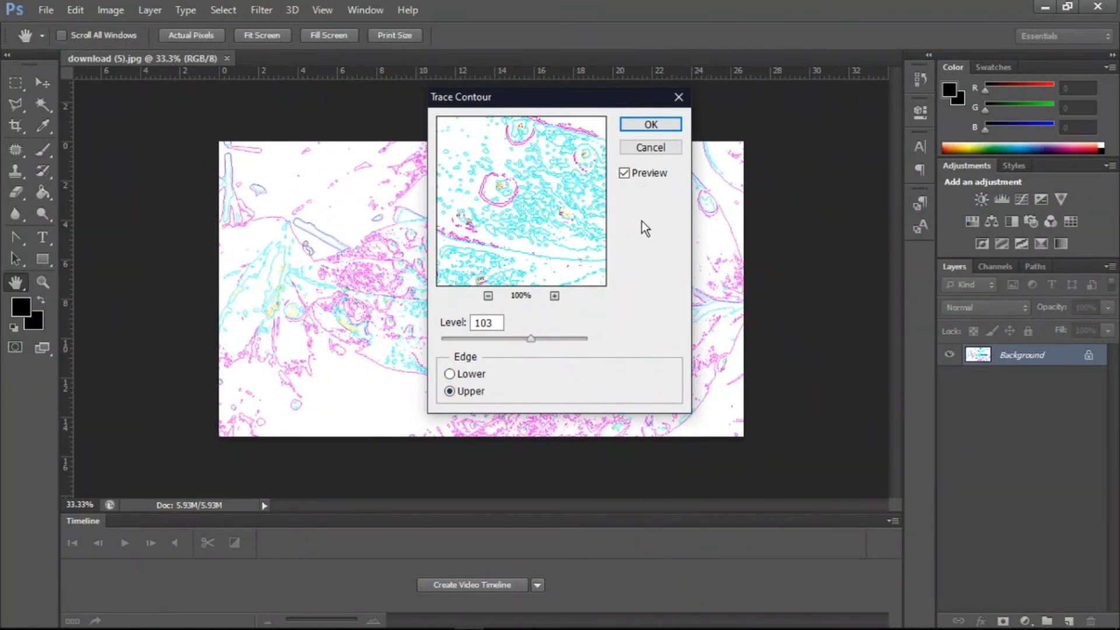
left_click(660, 150)
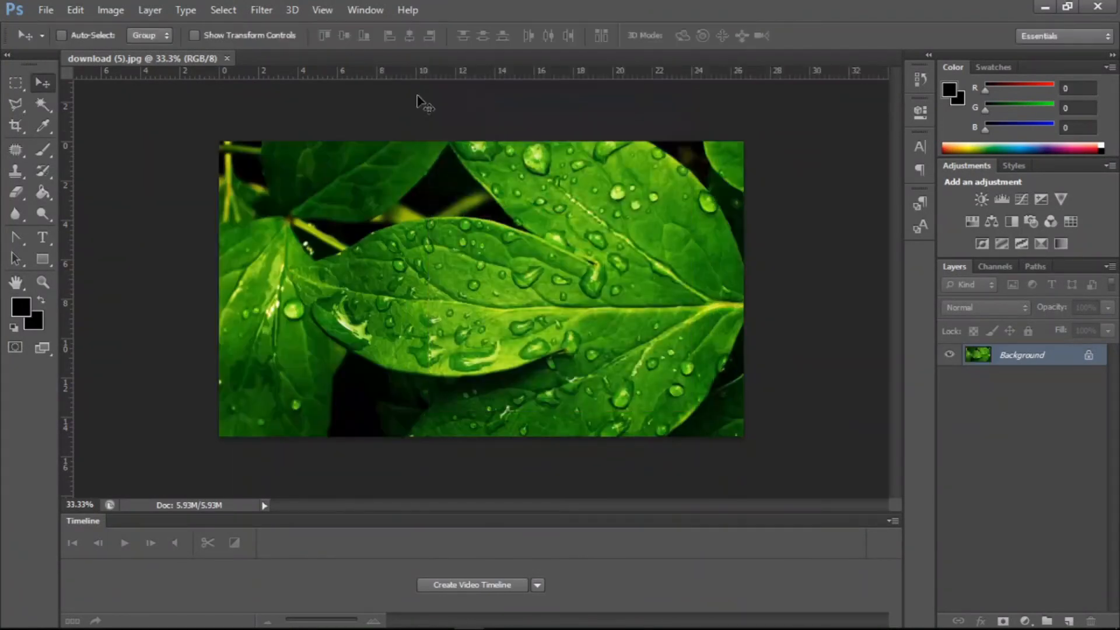
- Open the Stylize > Wind filter on the leaf image and set the dialog's preview zoom to 25%
left_click(261, 10)
mouse_move(354, 254)
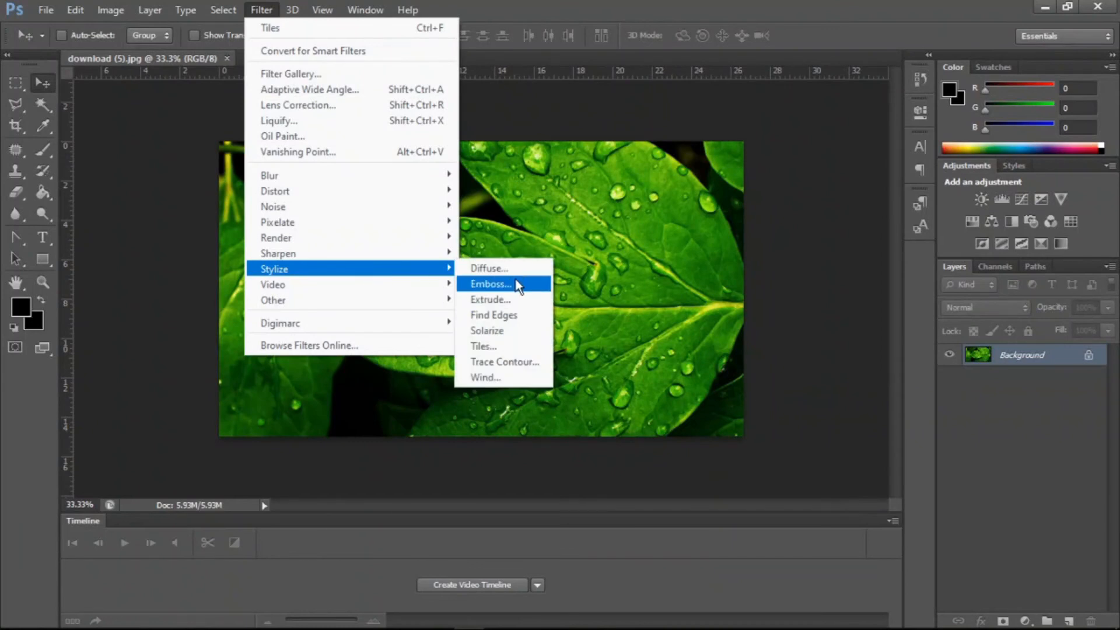
left_click(506, 378)
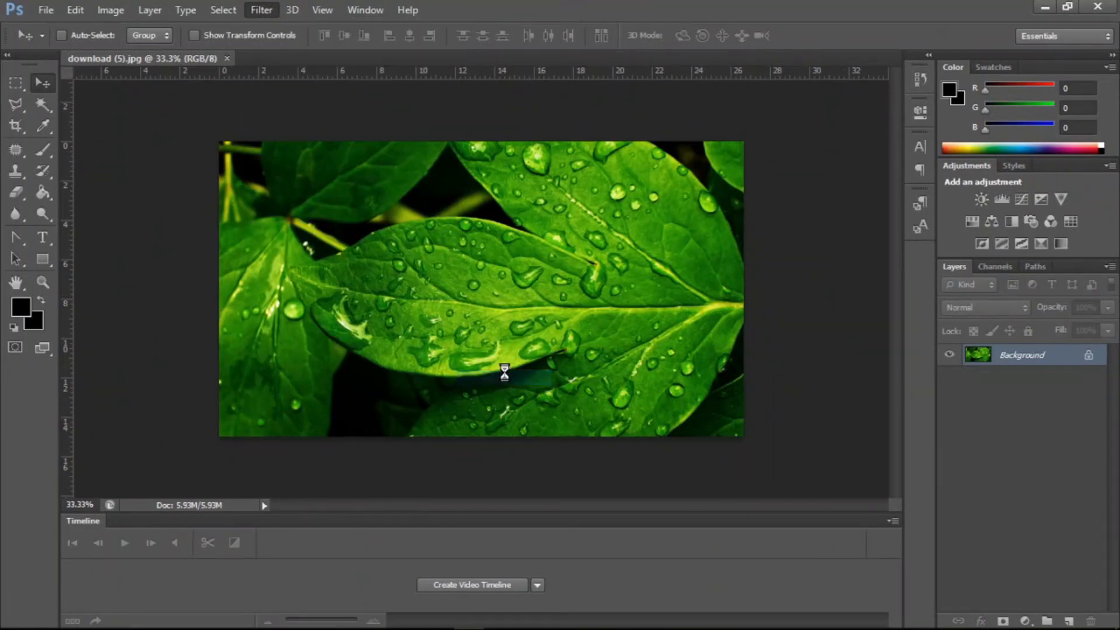
left_click_drag(544, 237, 525, 200)
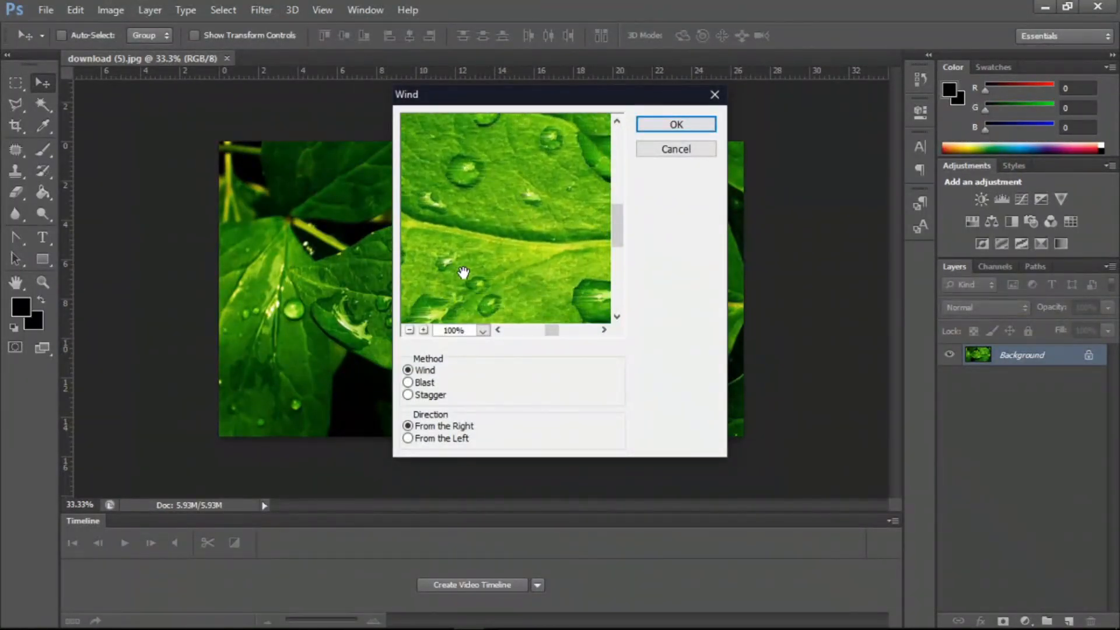
left_click(409, 330)
left_click(410, 330)
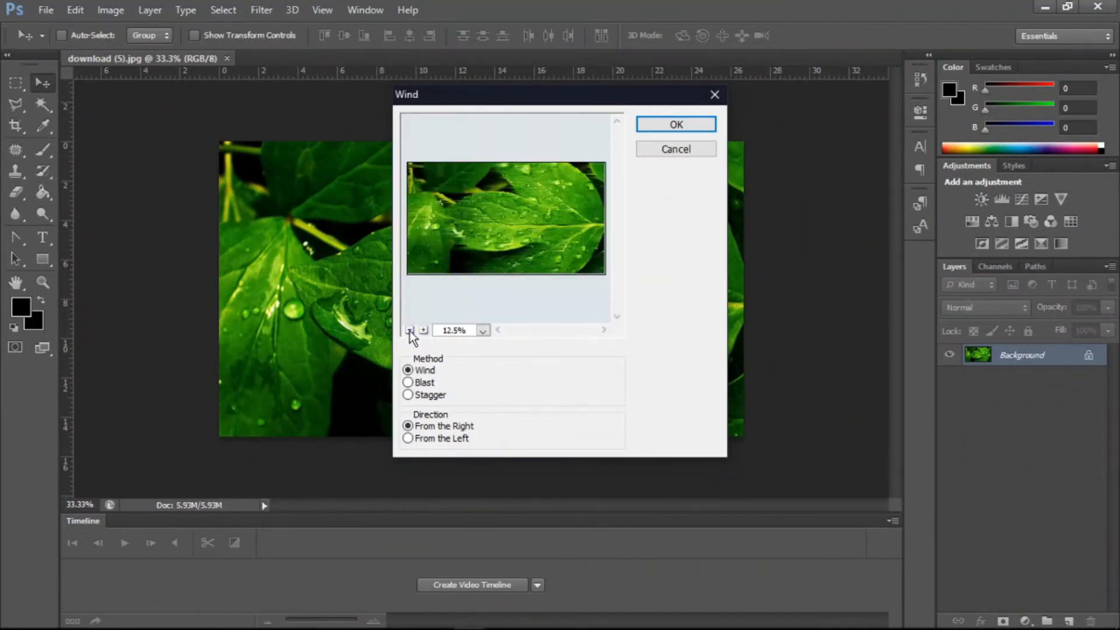
left_click(424, 330)
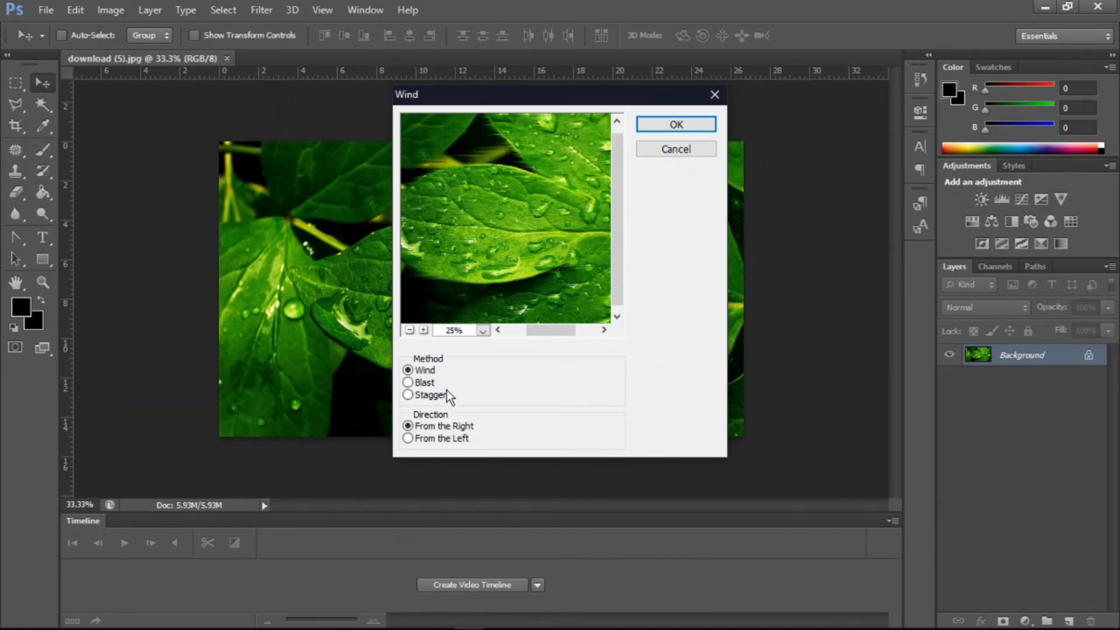
- Preview the Blast and Stagger methods, From the Left direction and the Wind method, then cancel the Wind dialog
left_click(425, 383)
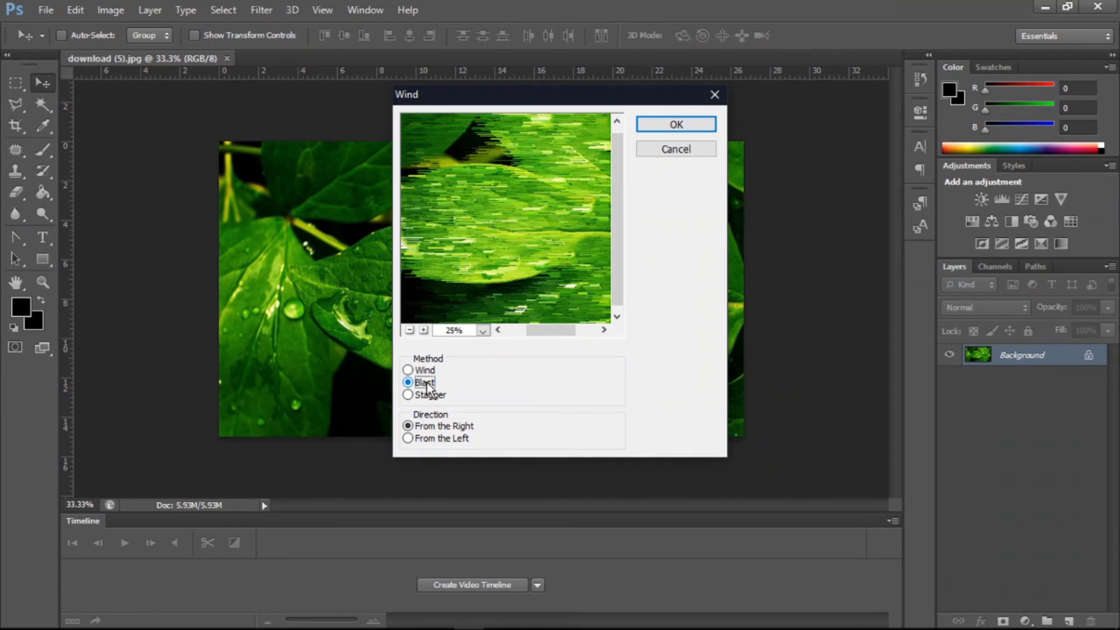
left_click(425, 398)
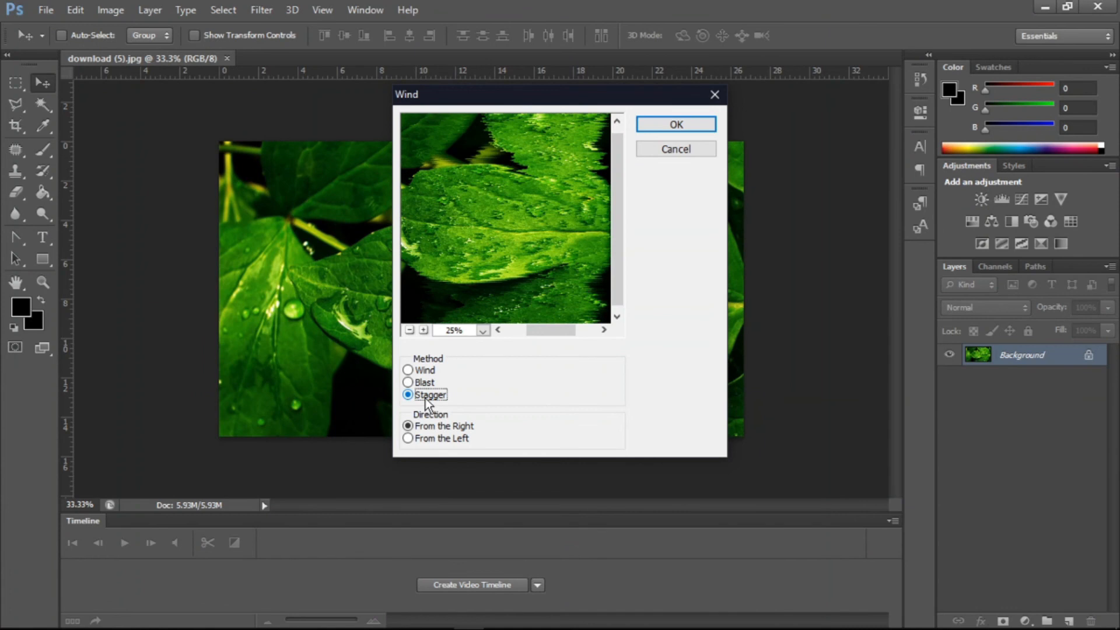
left_click(424, 437)
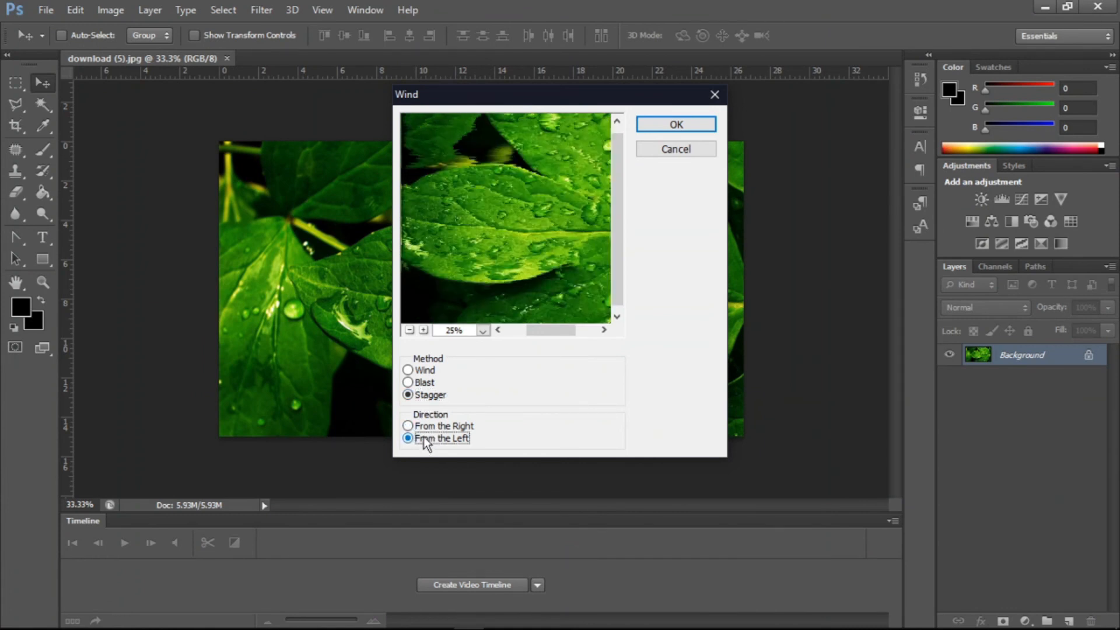
left_click(427, 371)
left_click(670, 153)
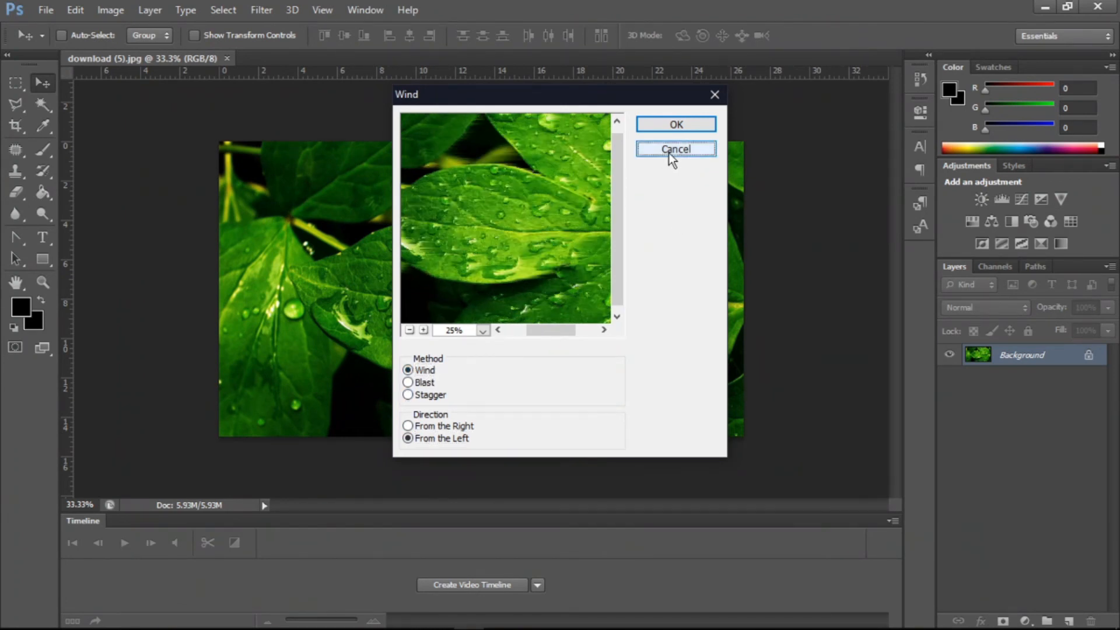